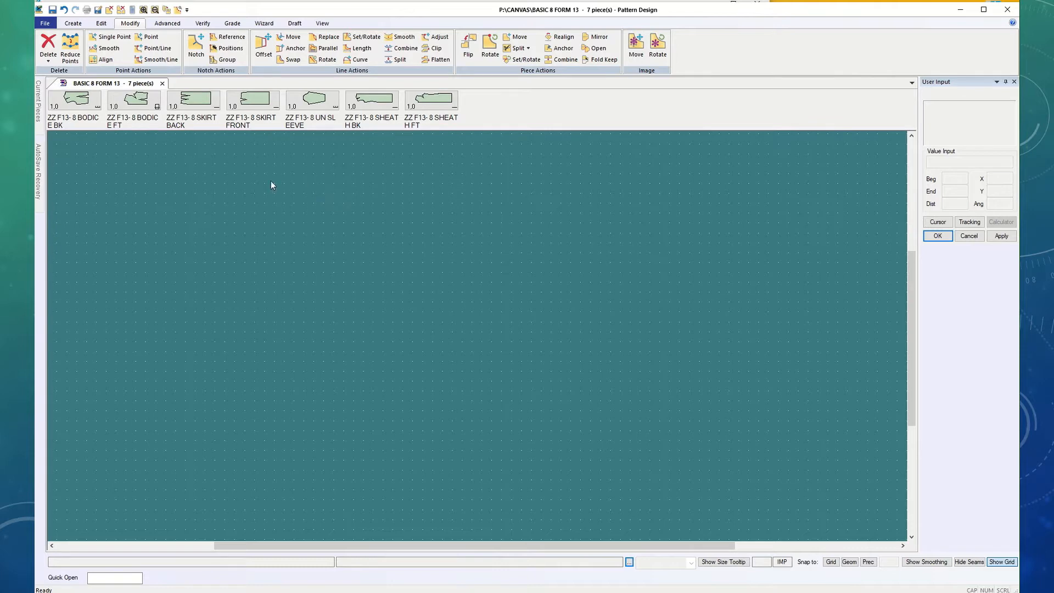
Step: Place the ZZ F13-8 skirt back and skirt front pieces in the work area, with the back above the front
left_click_drag(191, 112, 290, 186)
left_click_drag(256, 109, 360, 350)
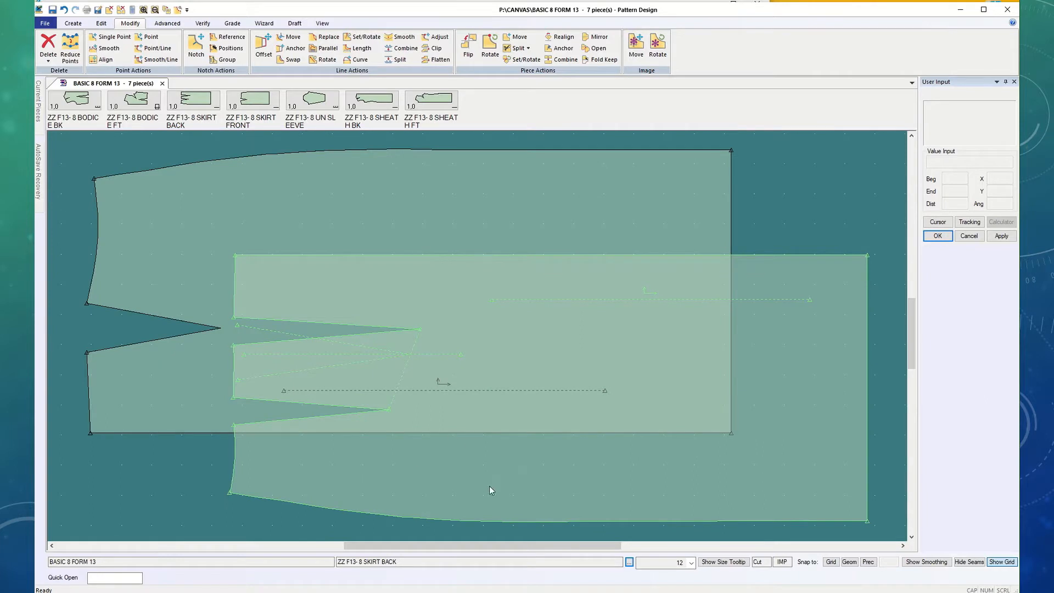
left_click_drag(489, 486, 414, 242)
left_click_drag(397, 335, 461, 423)
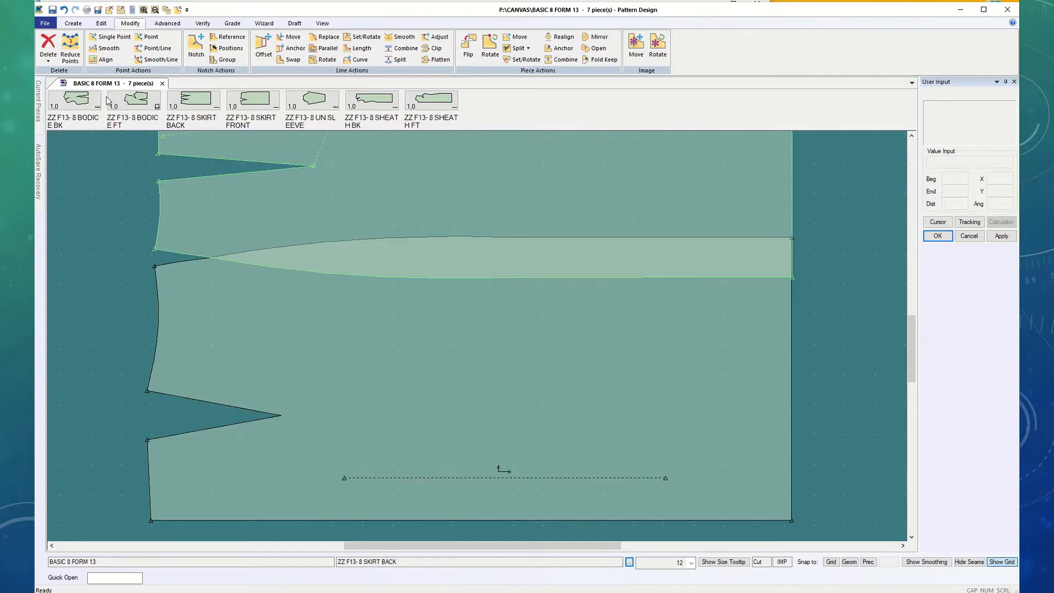
Step: Save a copy of the skirt front piece in the Canvas storage area as "Louise SKIRT FRONT"
left_click(45, 23)
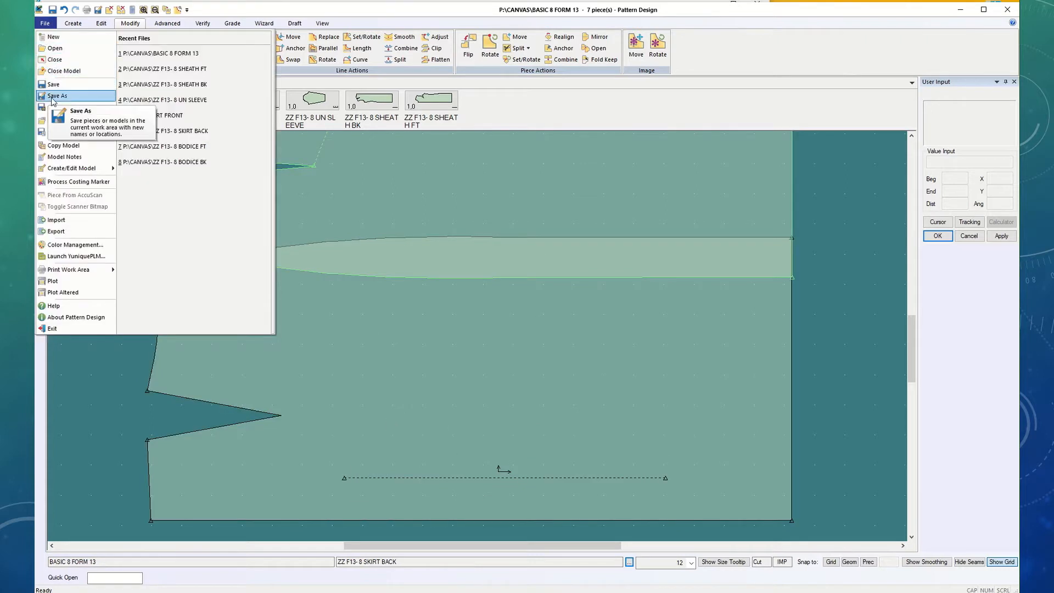
left_click(50, 97)
left_click(363, 379)
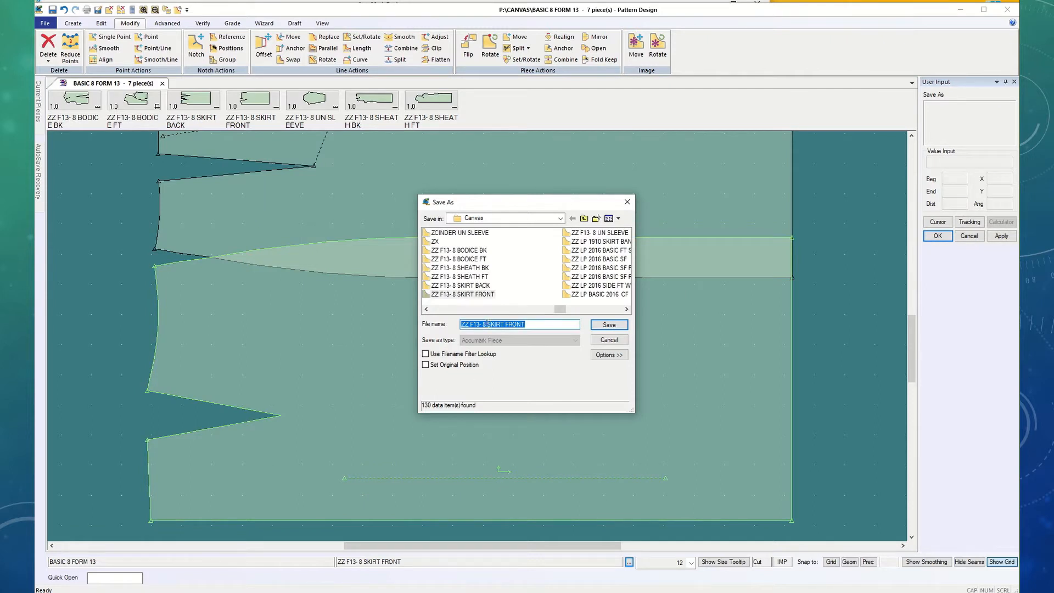
left_click_drag(487, 324, 435, 328)
type("Louise")
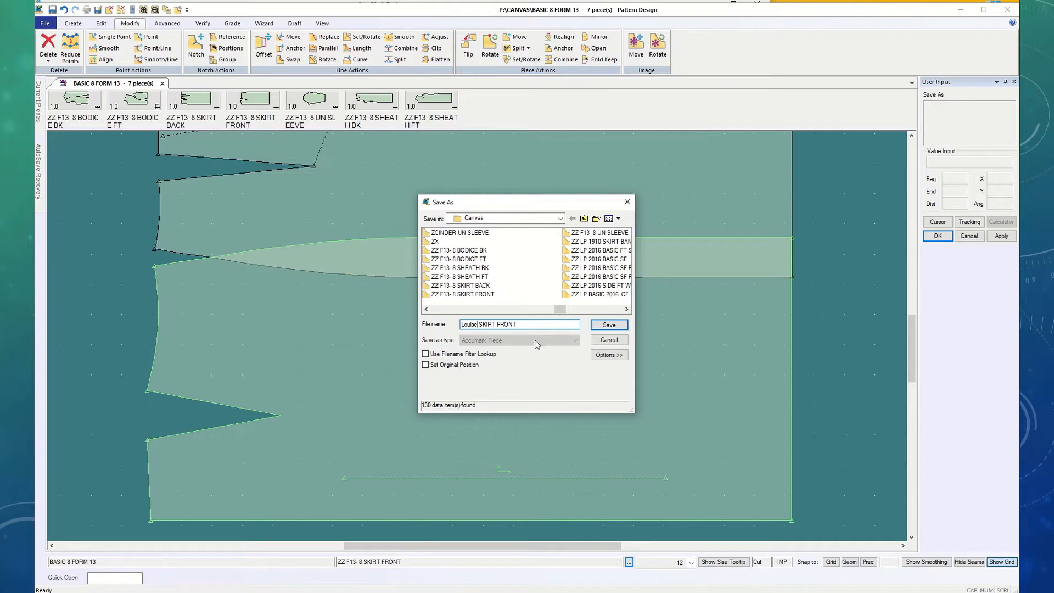
left_click(609, 325)
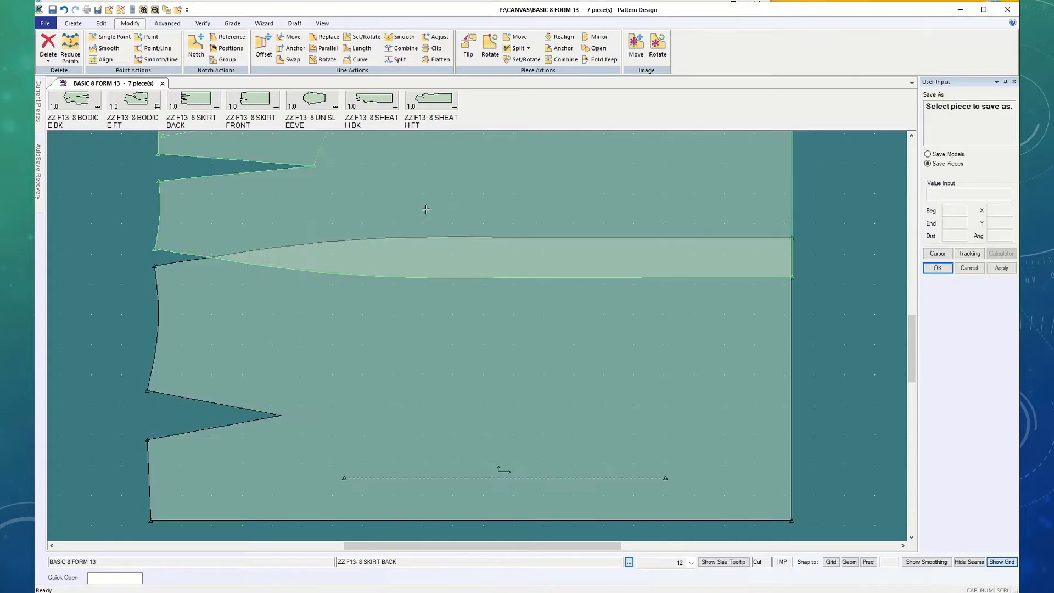
Step: Save a copy of the skirt back piece as "Louise SKIRT BACK 1"
left_click(404, 181)
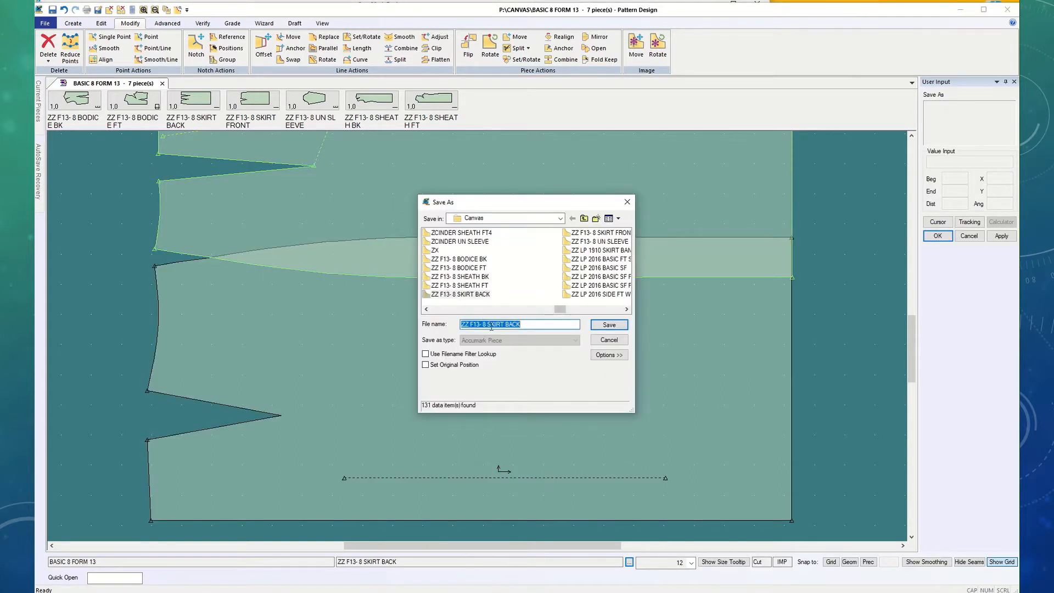
left_click_drag(486, 325, 452, 332)
type("Louise")
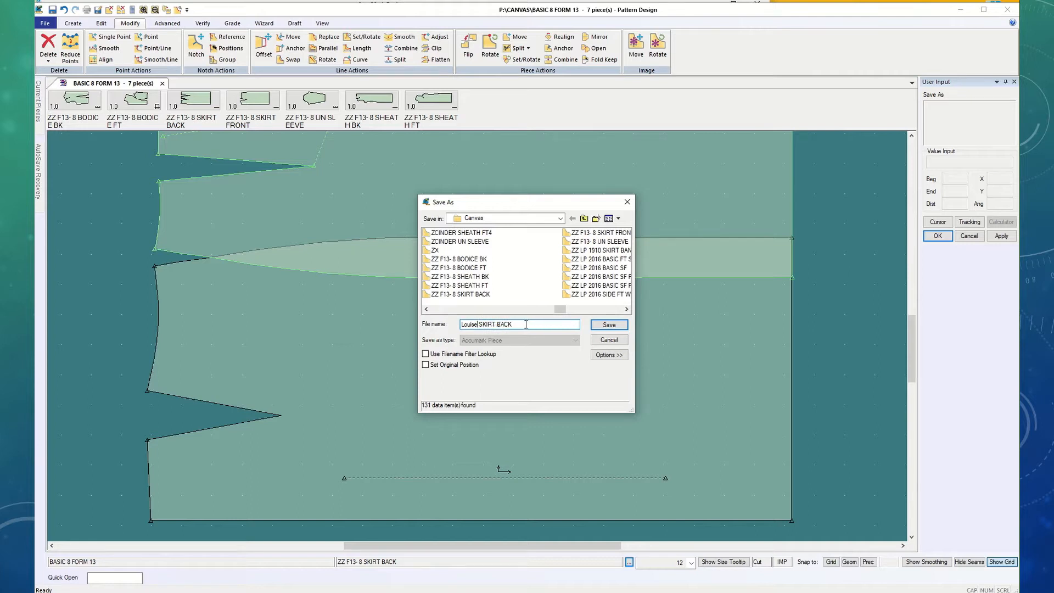
type(" 1")
left_click(610, 325)
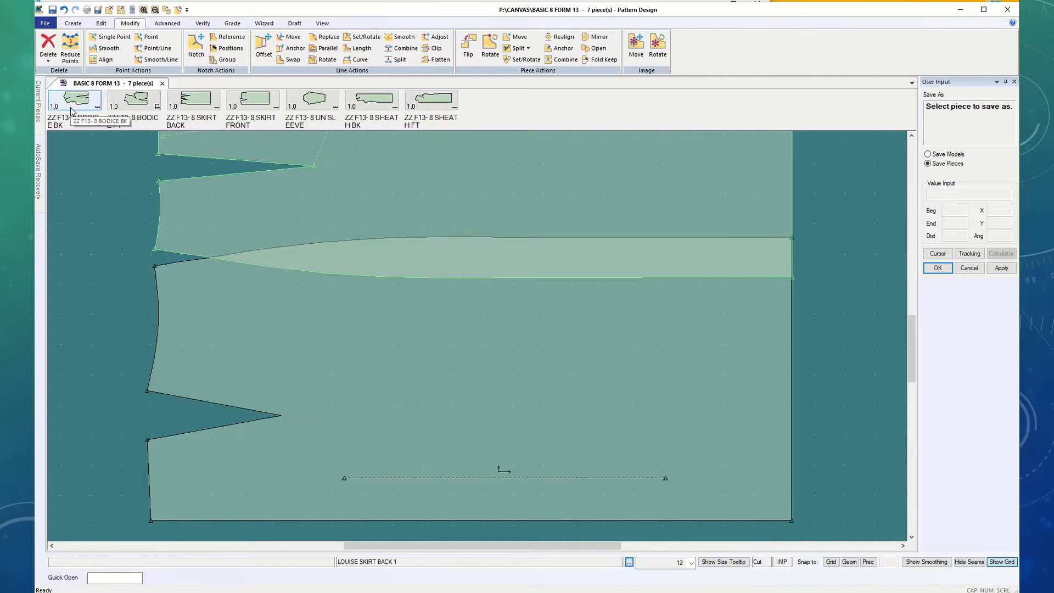
Step: Delete all the BASIC 8 FORM 13 piece icons from the icon menu and leave the Save As command
left_click_drag(71, 110, 437, 105)
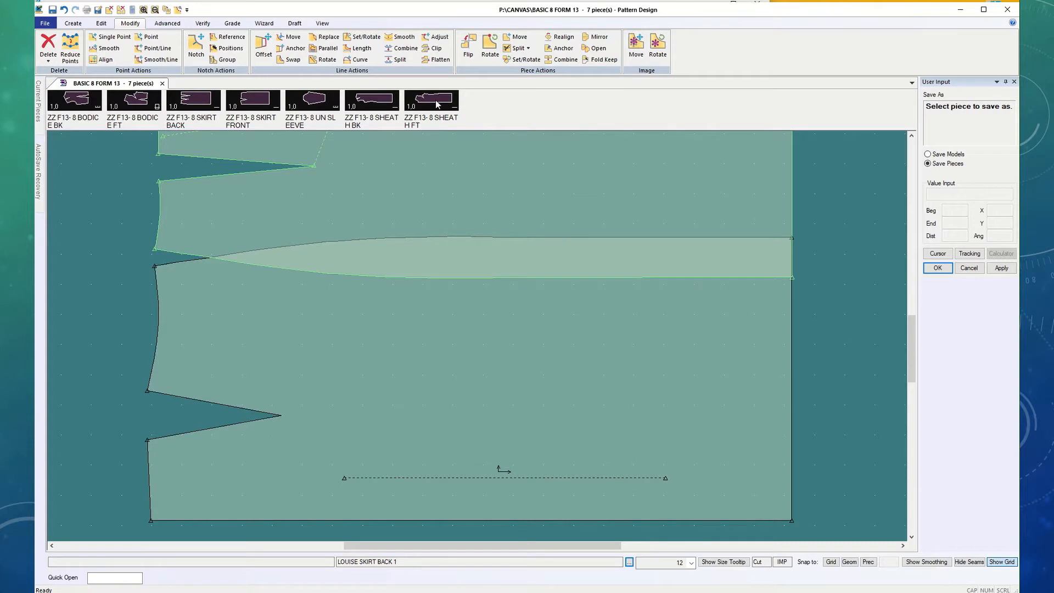
right_click(438, 104)
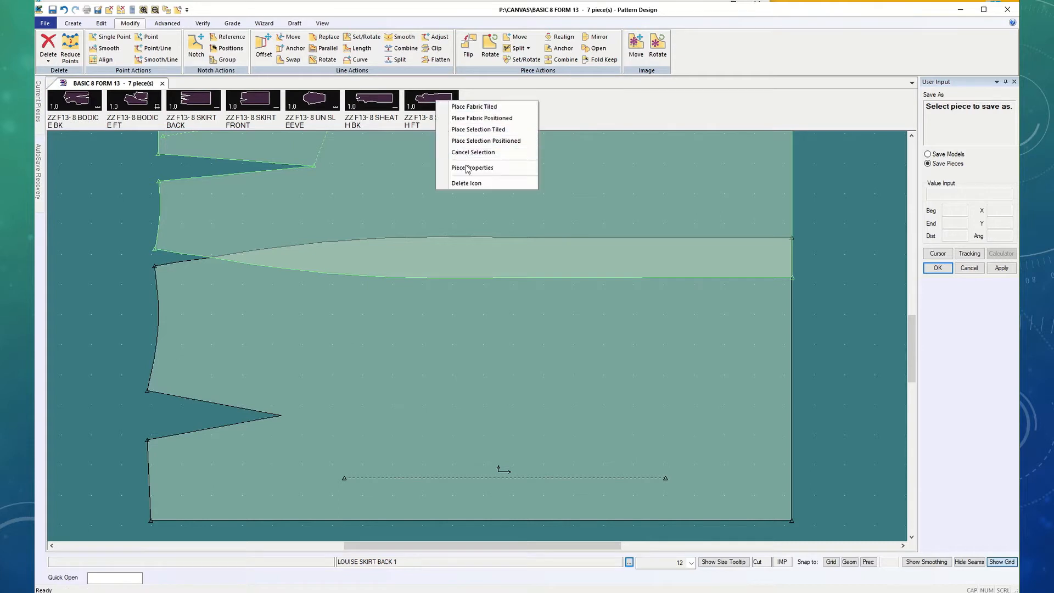
left_click(468, 183)
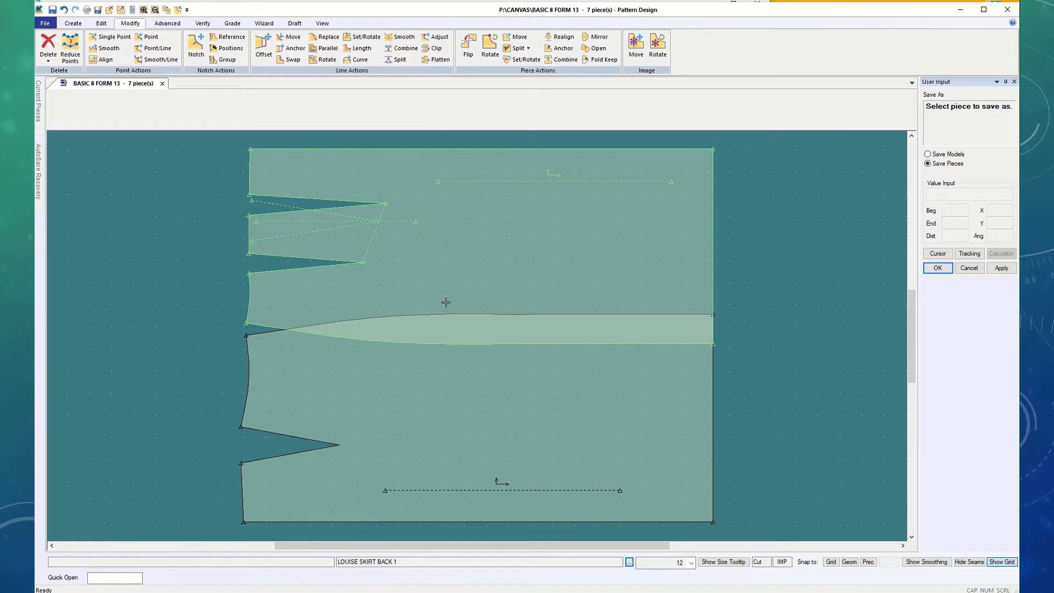
left_click(969, 272)
Step: Send the LOUISE SKIRT BACK 1 and LOUISE SKIRT FRONT pieces from the work area to the icon menu
right_click(462, 249)
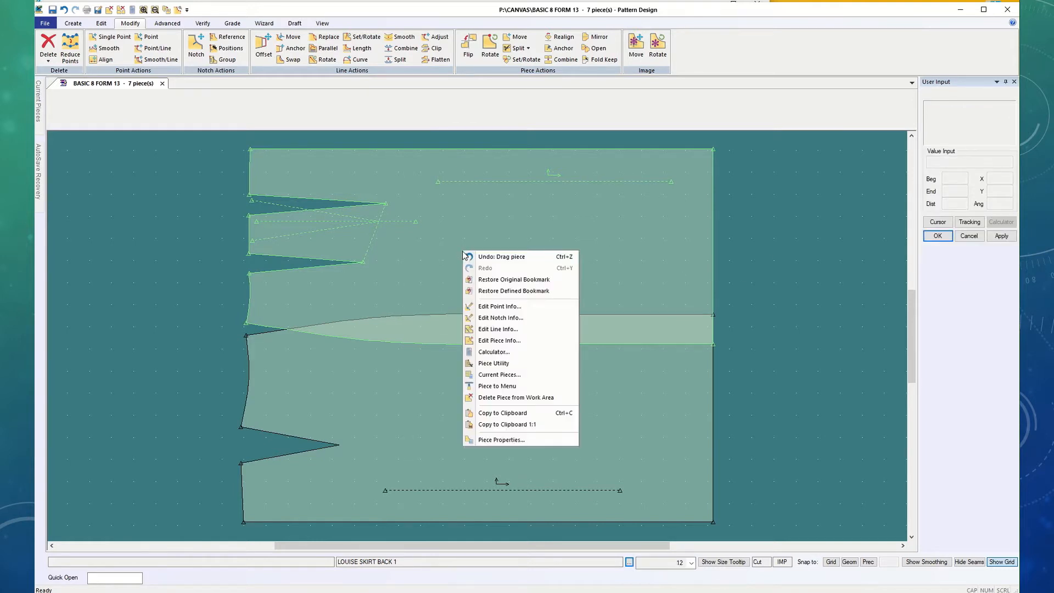
left_click(491, 386)
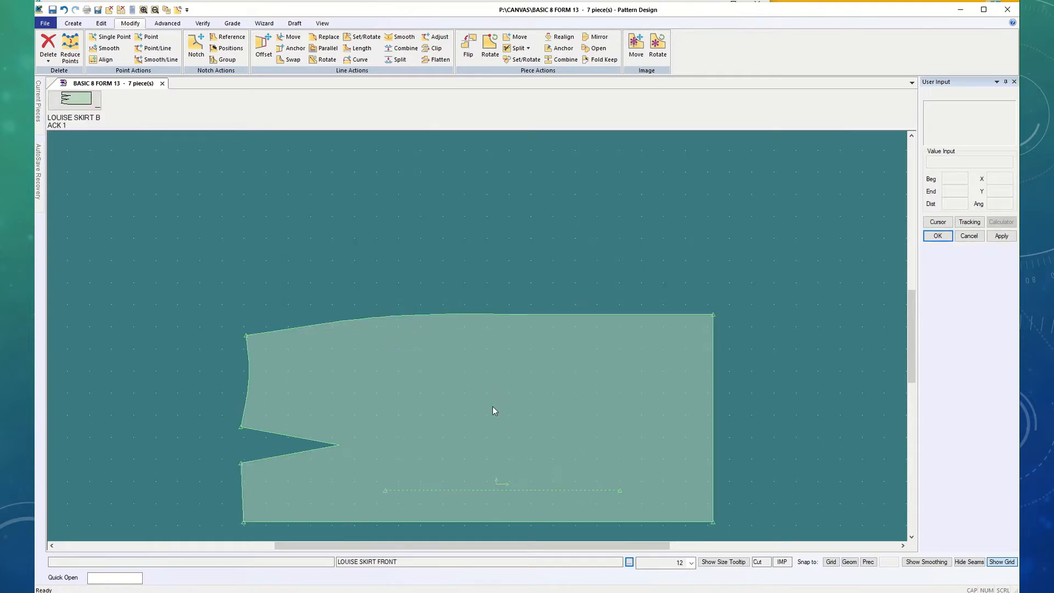
right_click(493, 411)
left_click(524, 345)
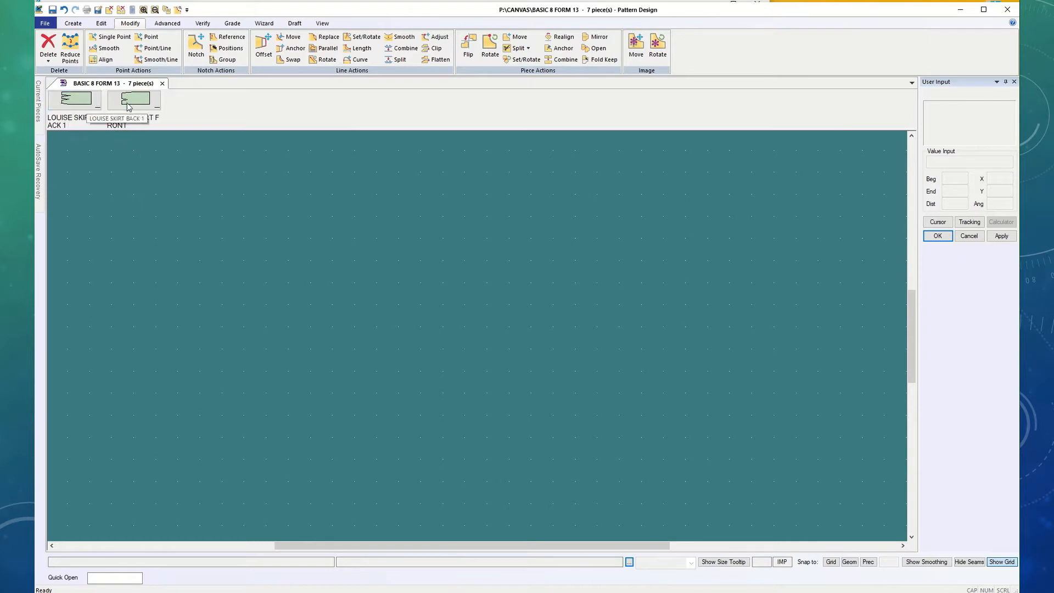
Step: Bring both Louise skirt pieces back into the work area and stack the back above the front with side seams facing
left_click_drag(81, 103, 403, 328)
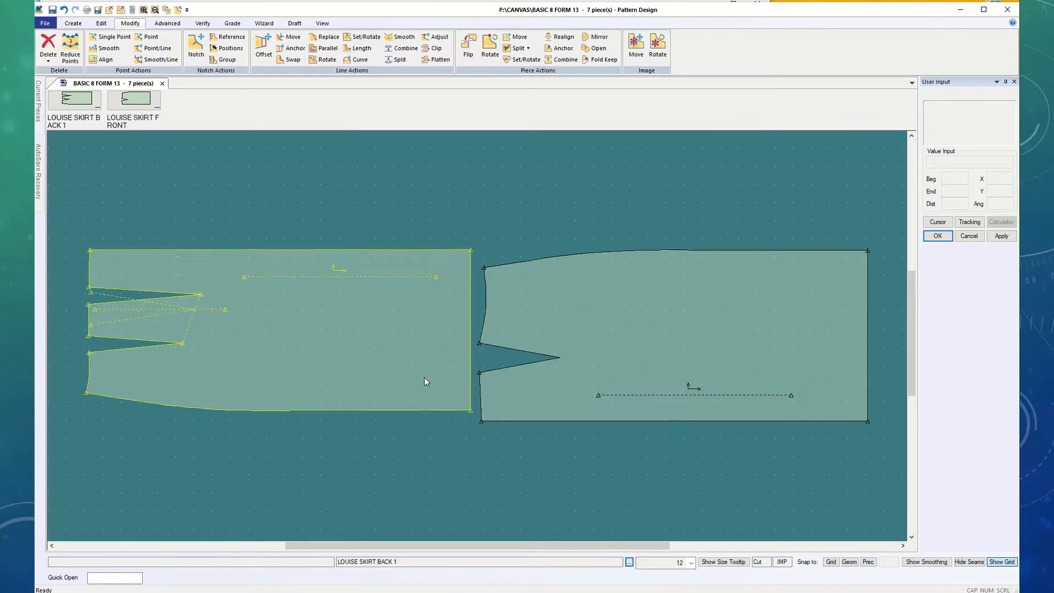
left_click_drag(424, 379, 552, 283)
left_click_drag(724, 366, 479, 425)
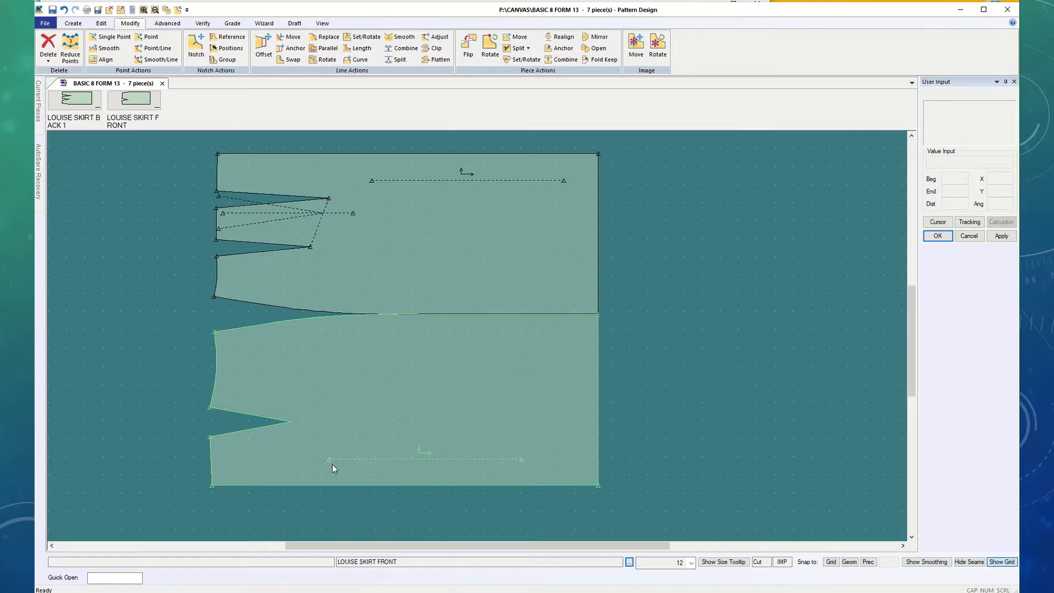
left_click(229, 211)
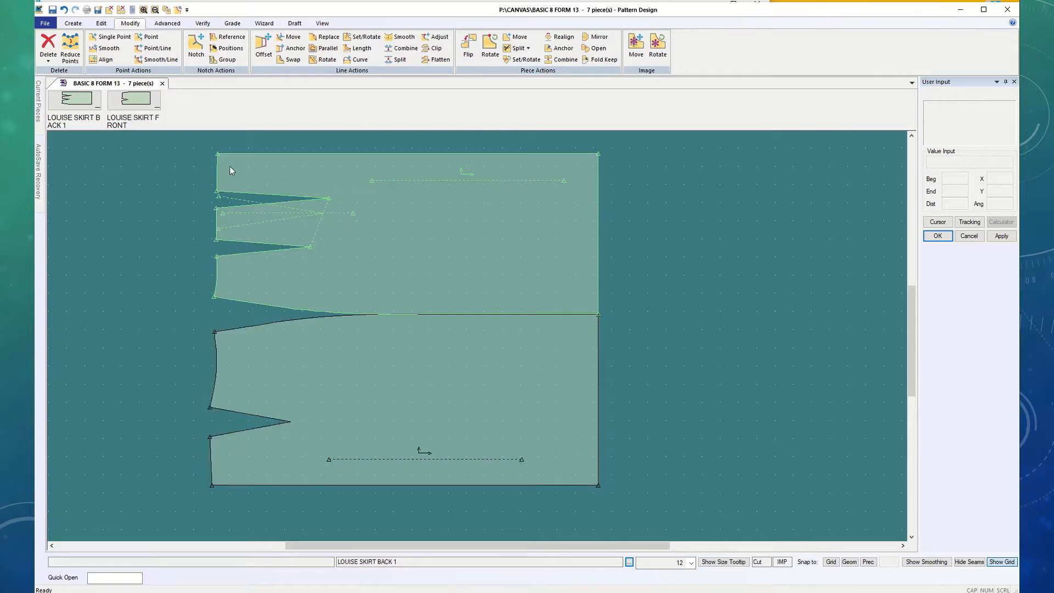
left_click(222, 471)
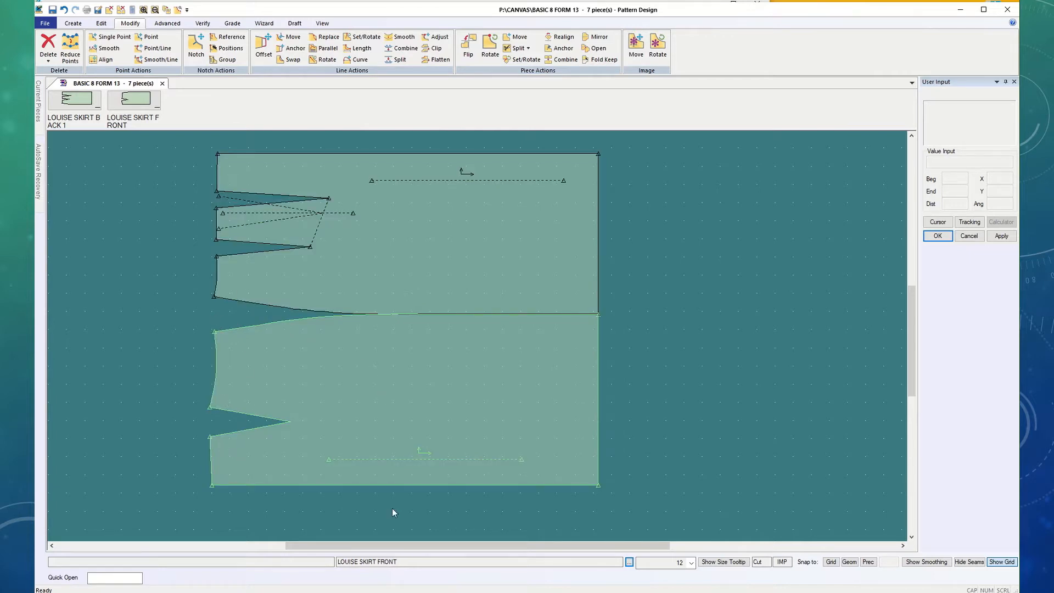
left_click(393, 175)
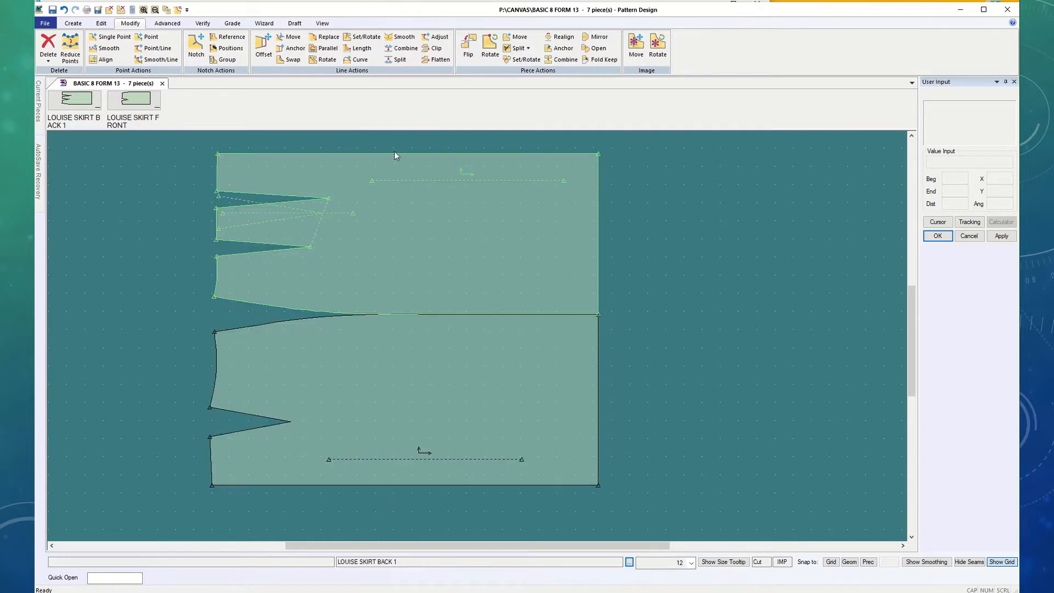
left_click(427, 338)
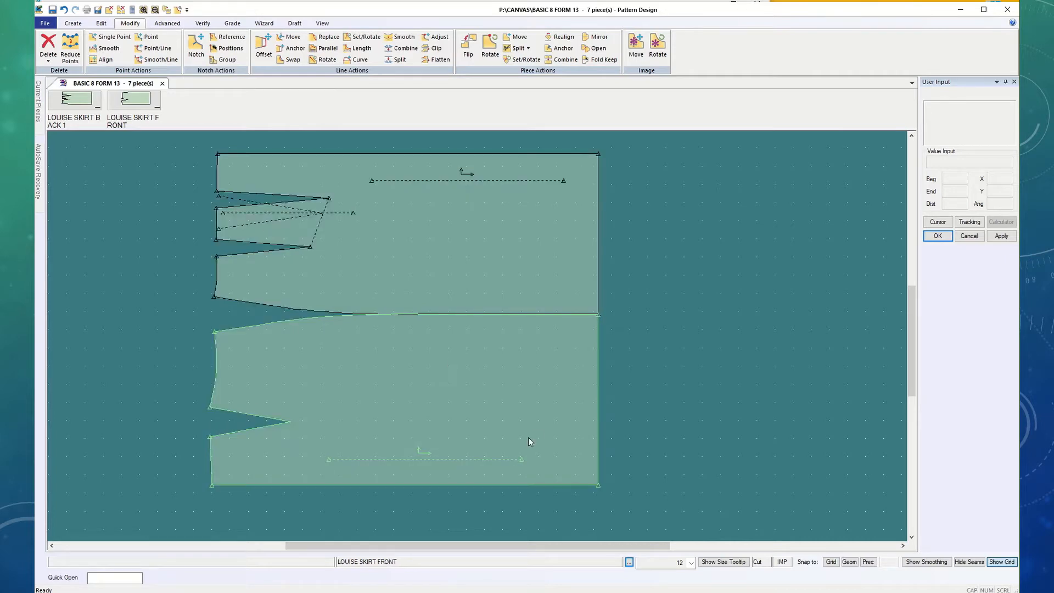
Step: Move the skirt front piece down to leave a small gap below the skirt back, keeping the hems aligned
scroll(532, 425, "up", 3)
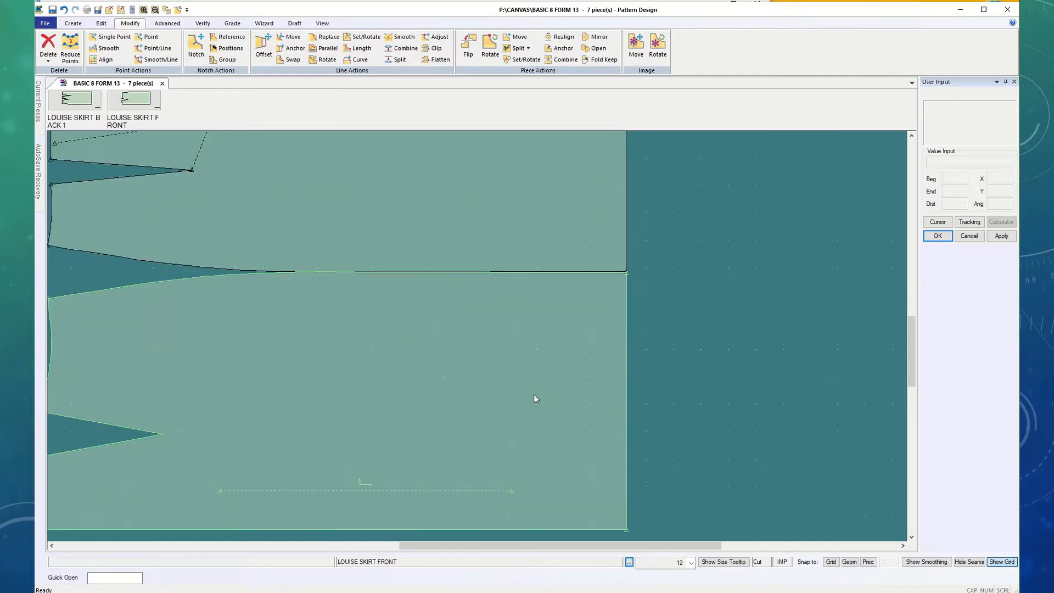
scroll(534, 394, "down", 4)
scroll(533, 391, "down", 1)
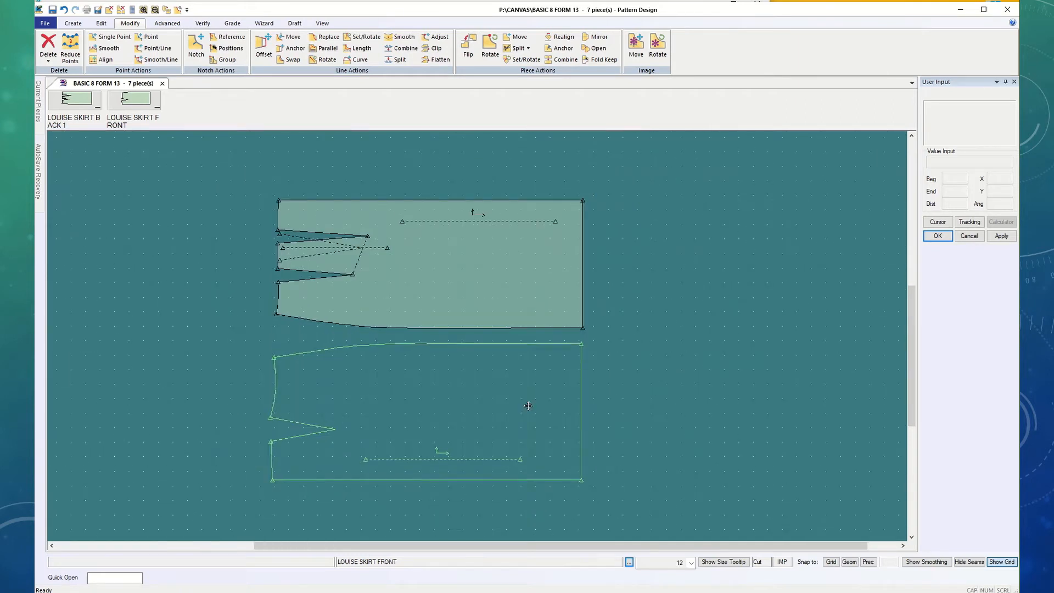
left_click(530, 406)
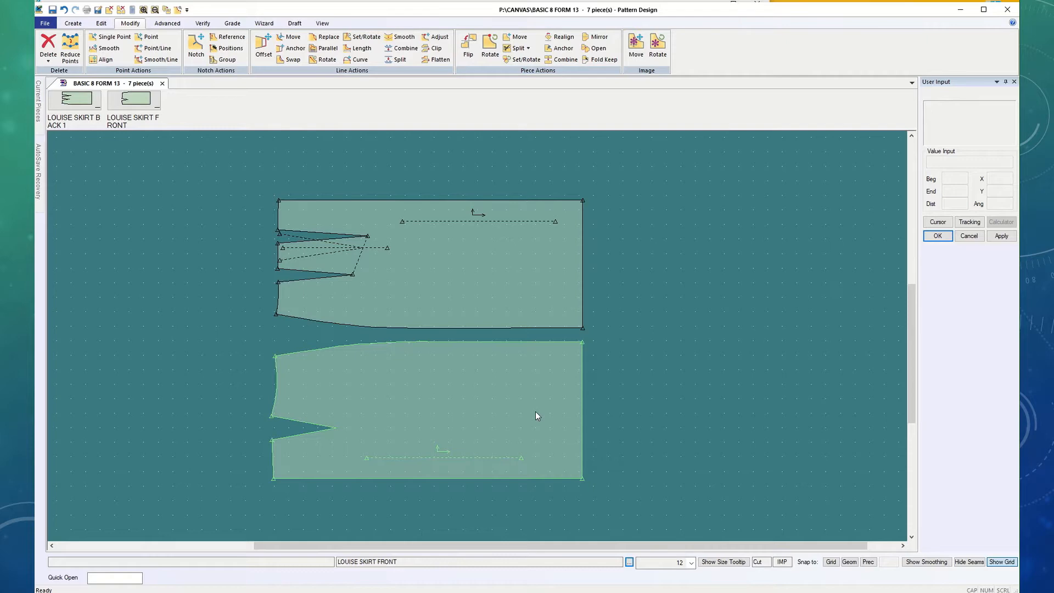
Step: Delete the internal dart construction lines from the skirt back piece, keeping the grainline
left_click(318, 263)
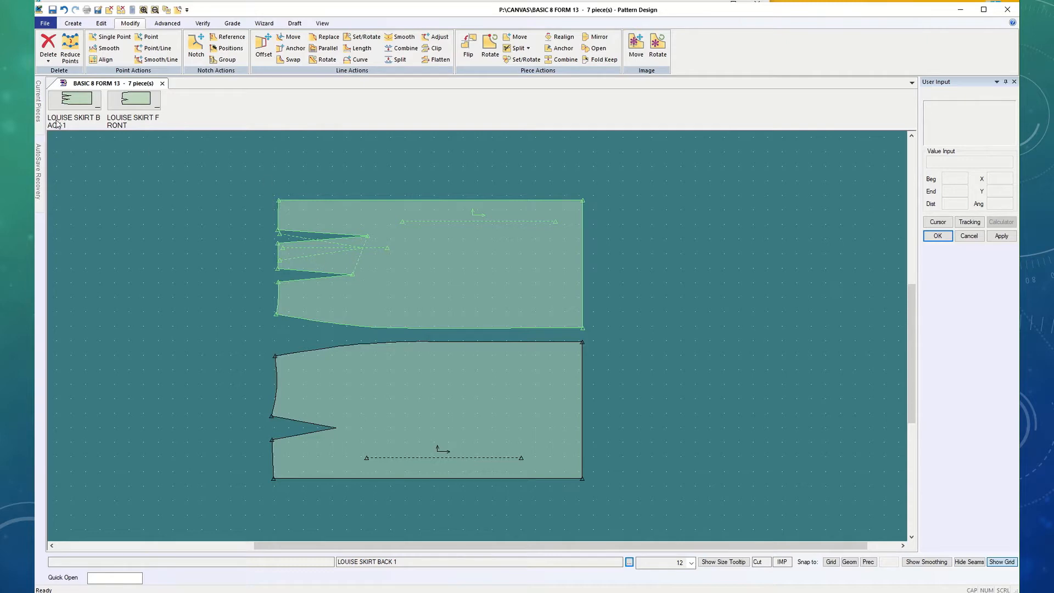
left_click(46, 48)
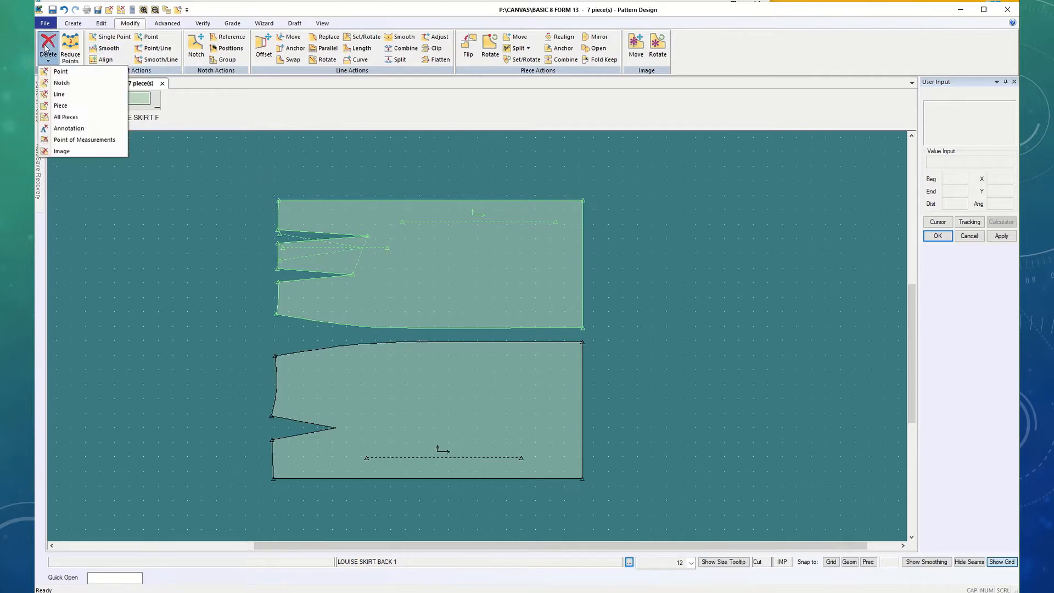
left_click(59, 94)
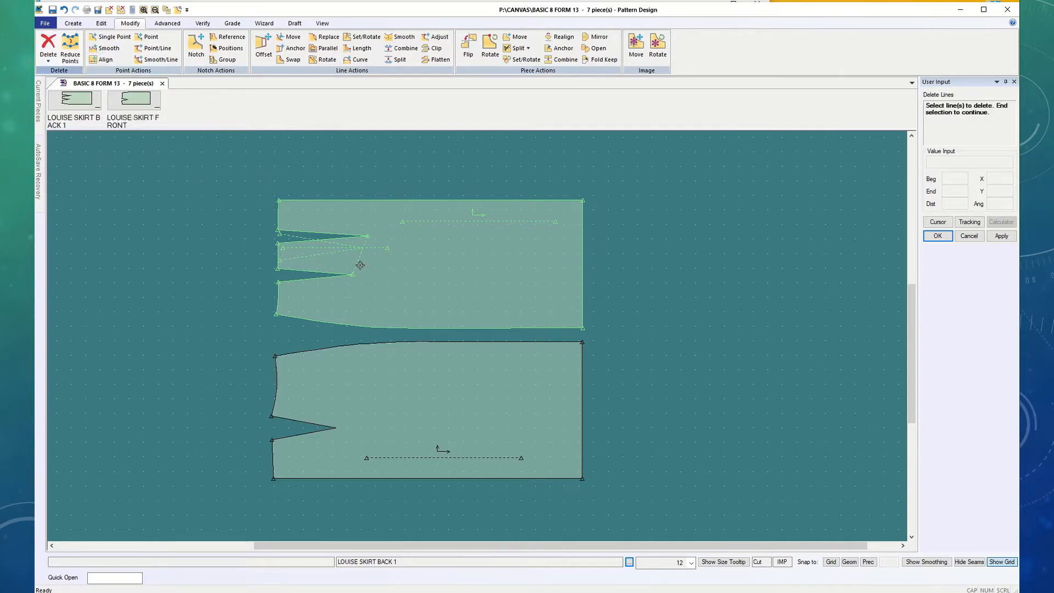
left_click(325, 250)
right_click(188, 250)
left_click(188, 251)
left_click(938, 237)
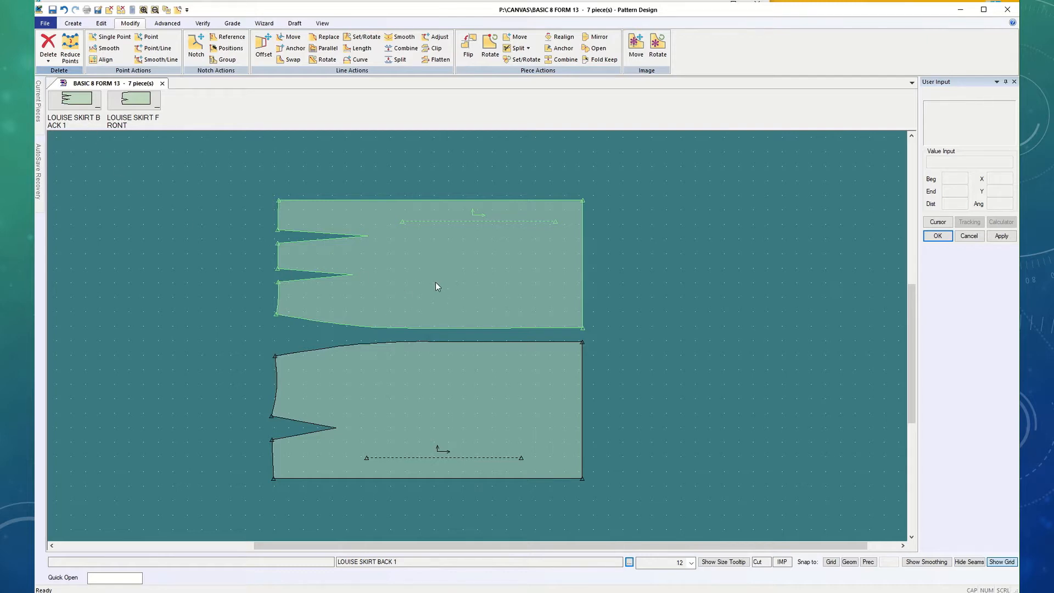
Step: Save the cleaned-up skirt back piece as "LOUISE SKIRT BACK"
left_click(45, 24)
left_click(55, 96)
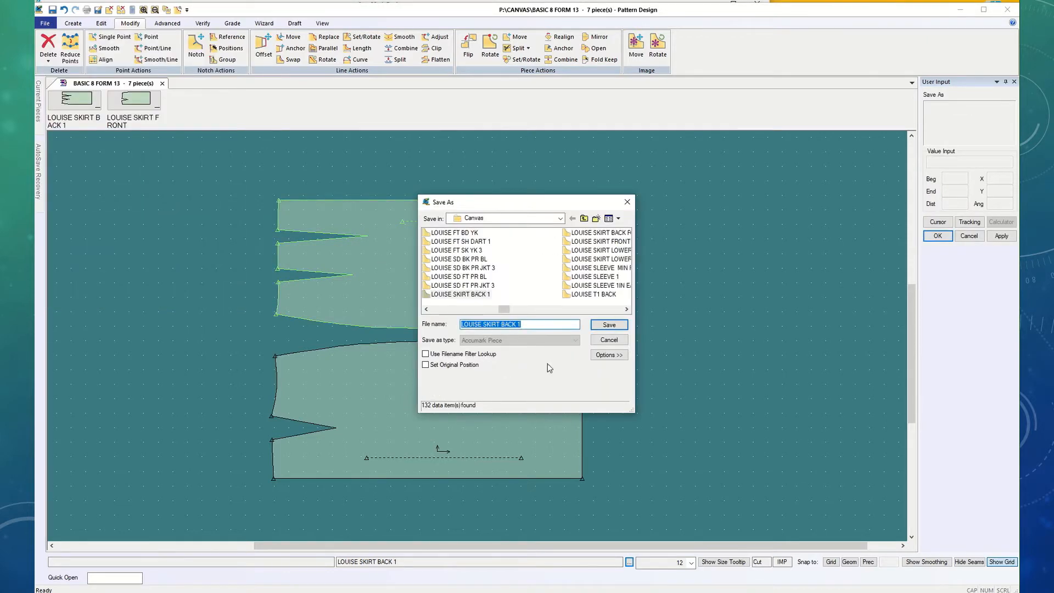
left_click(519, 324)
left_click(603, 327)
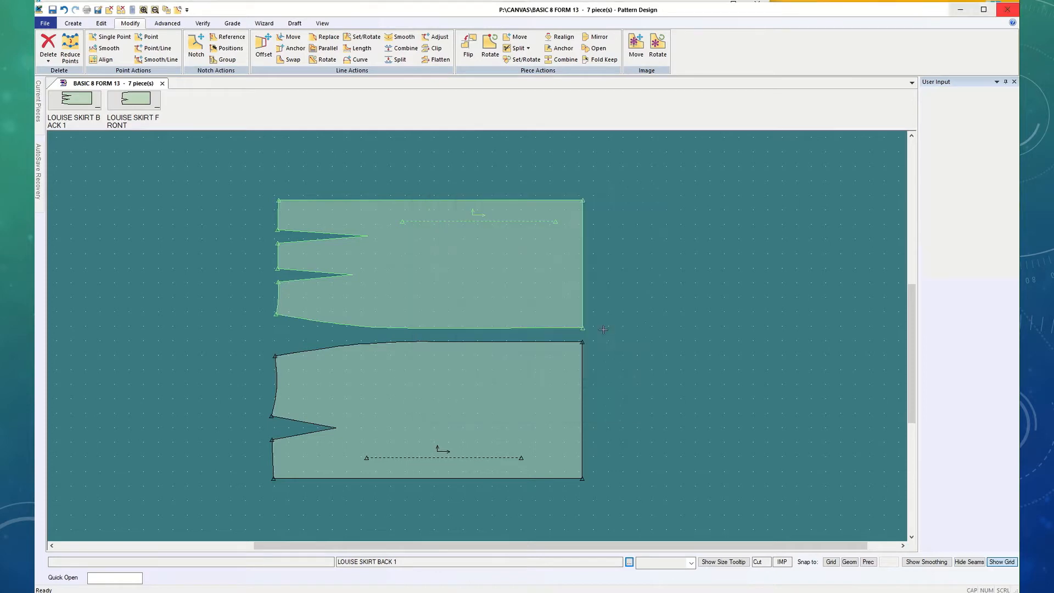
Step: Save the skirt front piece as "LOUISE SKIRT FRONT 1" and finish the Save As command
left_click(459, 416)
left_click(433, 410)
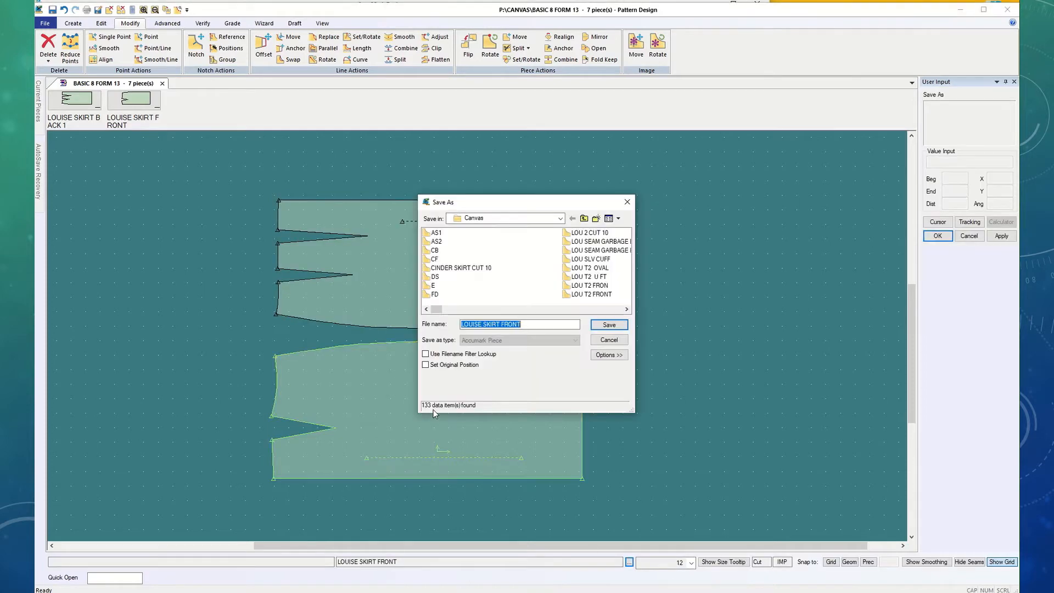
left_click(525, 325)
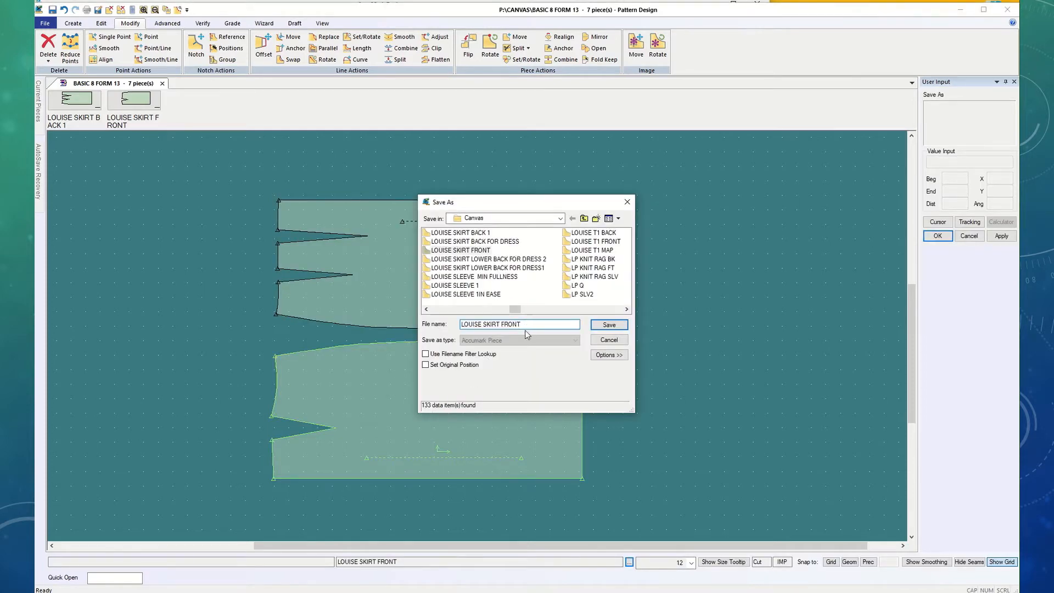
type("1")
left_click(609, 325)
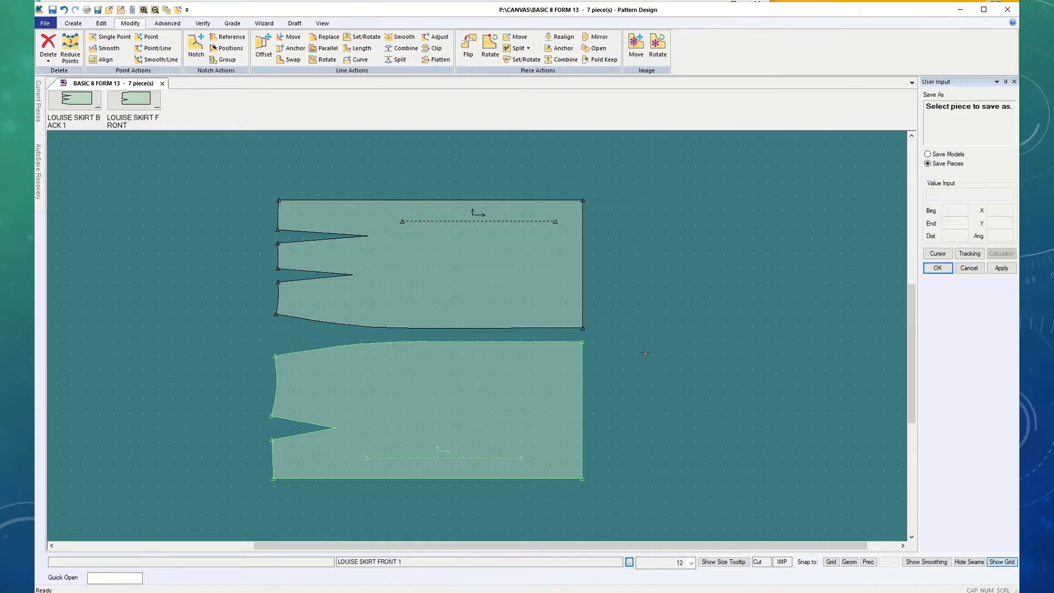
left_click(937, 269)
Step: Send the cleaned skirt back and skirt front pieces from the work area back to the piece menu
right_click(434, 285)
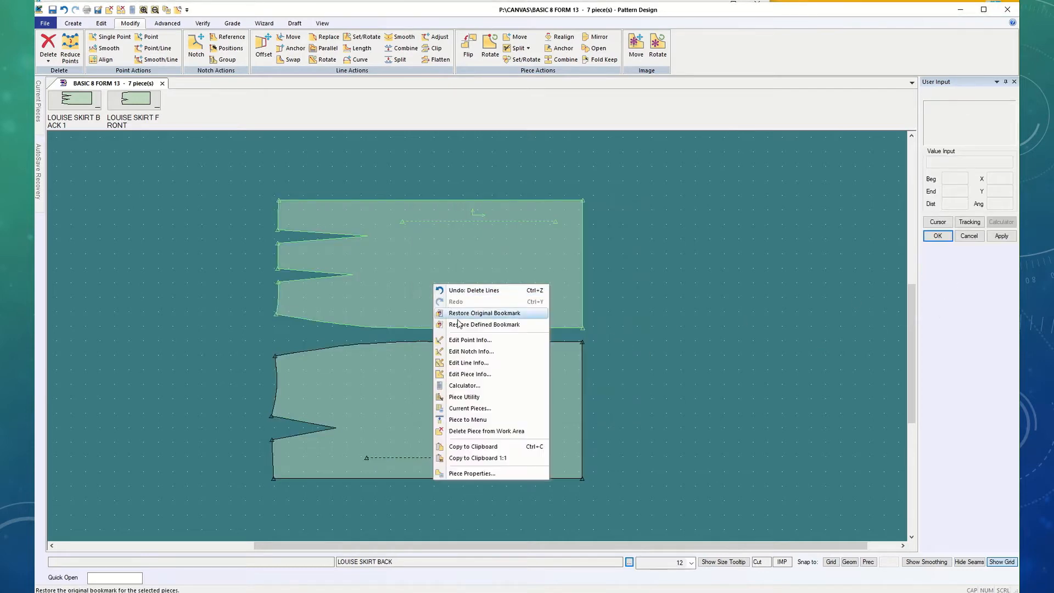
left_click(467, 420)
right_click(440, 416)
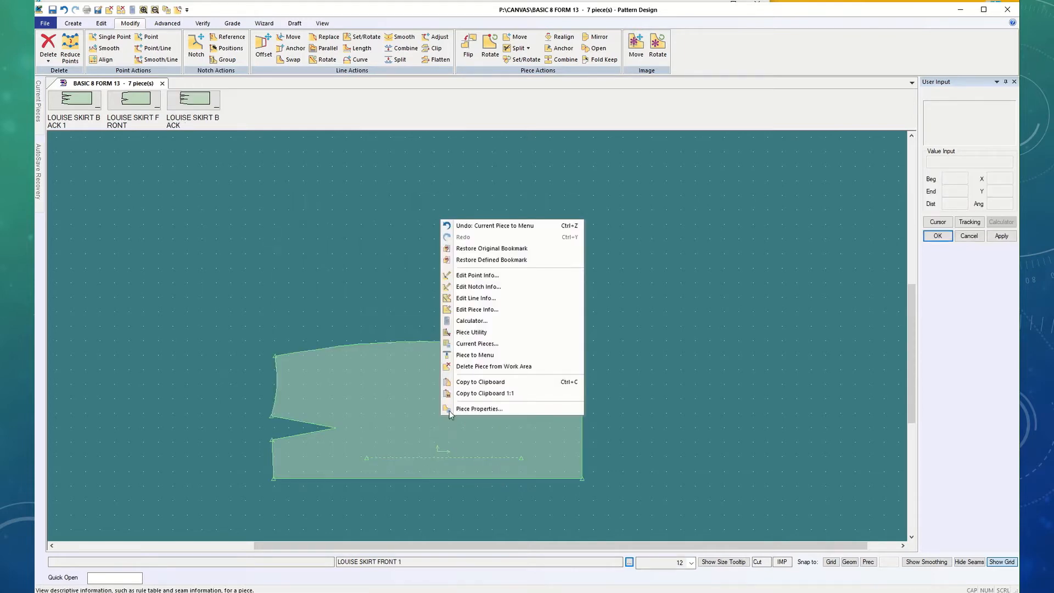
left_click(475, 355)
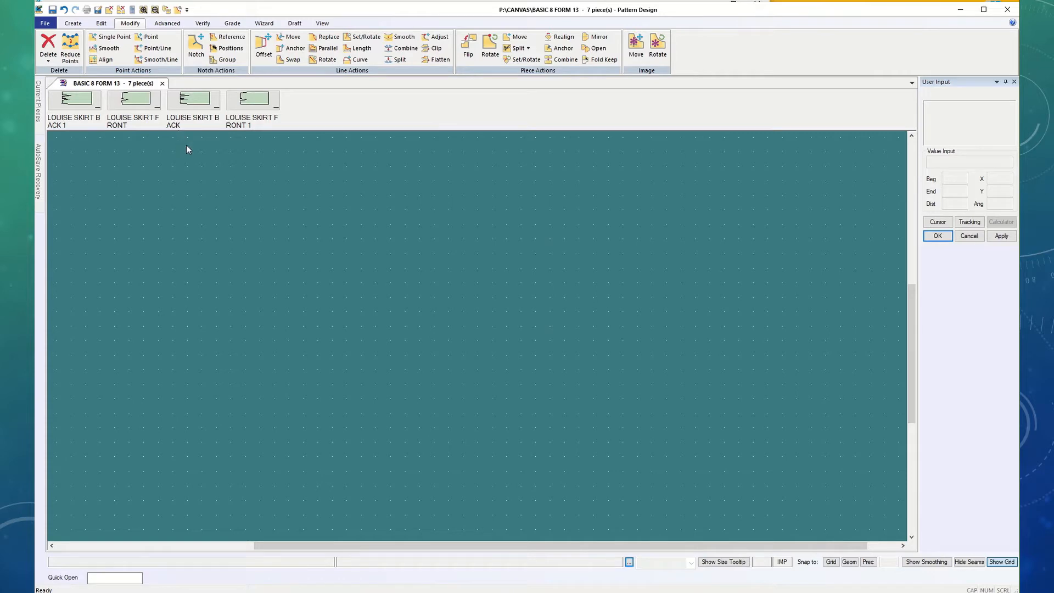
Step: Bring LOUISE SKIRT BACK 1 and LOUISE SKIRT FRONT 1 into the work area, with the back above the front and a small gap between
left_click_drag(76, 99, 310, 156)
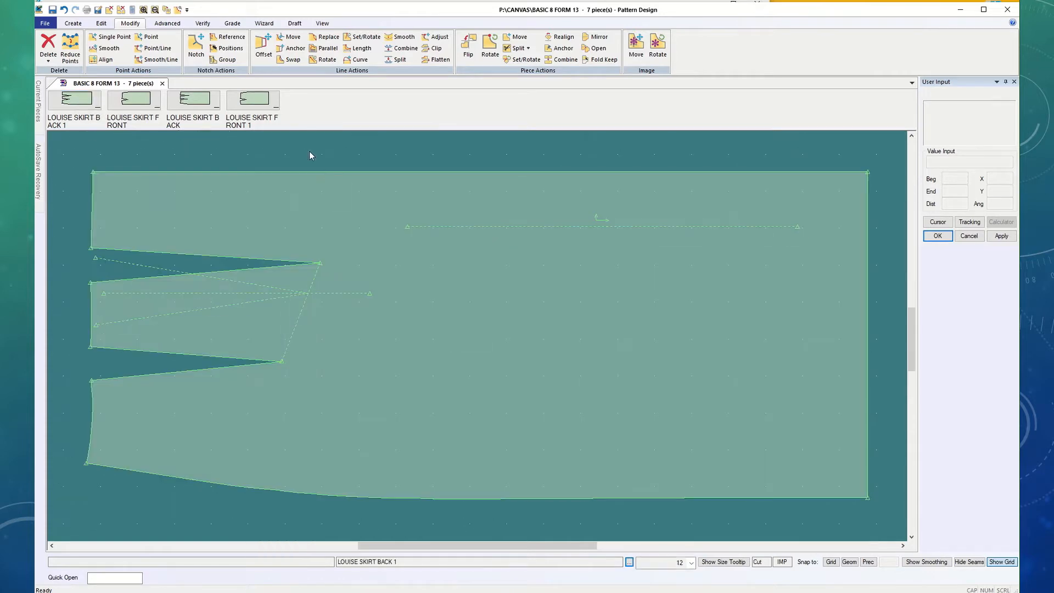
left_click_drag(253, 98, 505, 400)
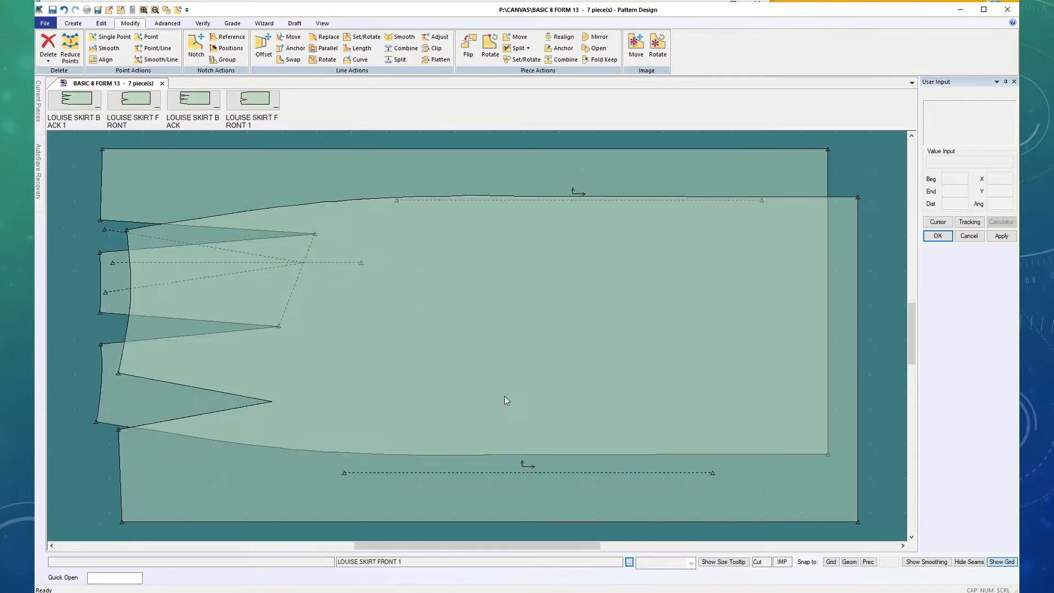
left_click(345, 330)
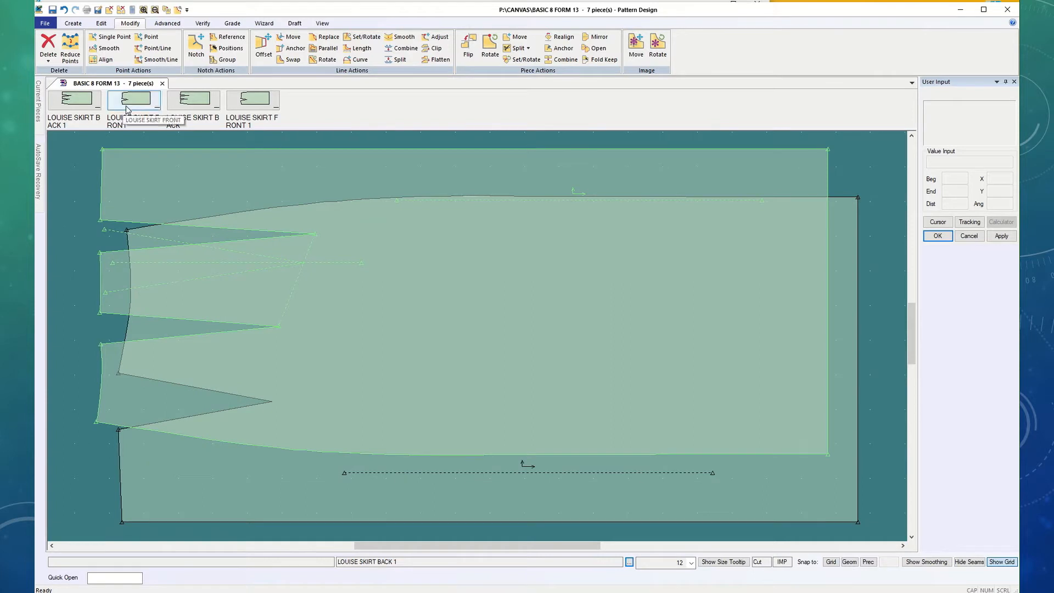
scroll(362, 451, "down", 3)
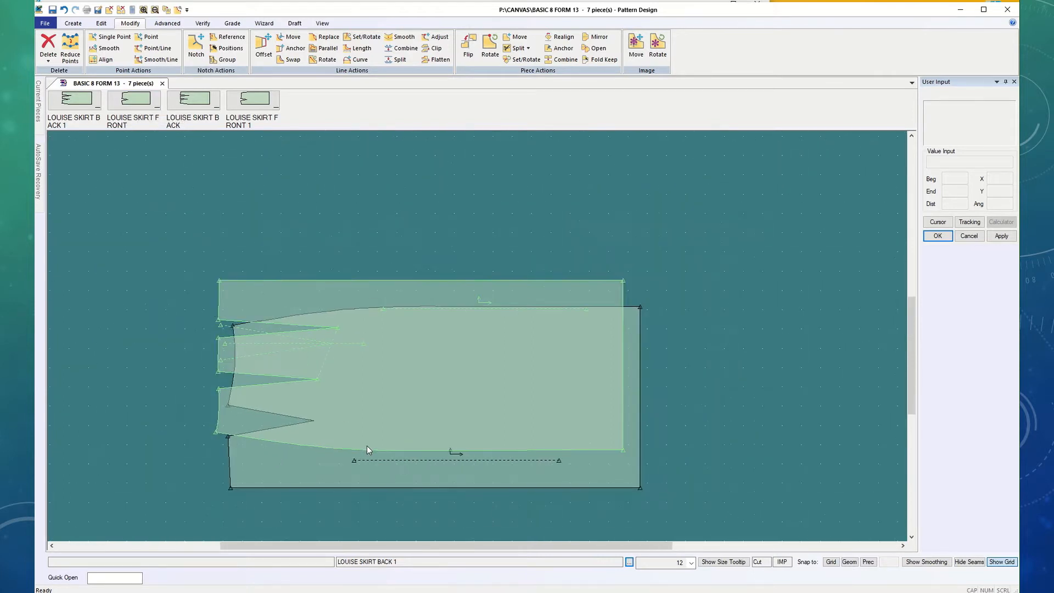
left_click_drag(402, 415, 423, 275)
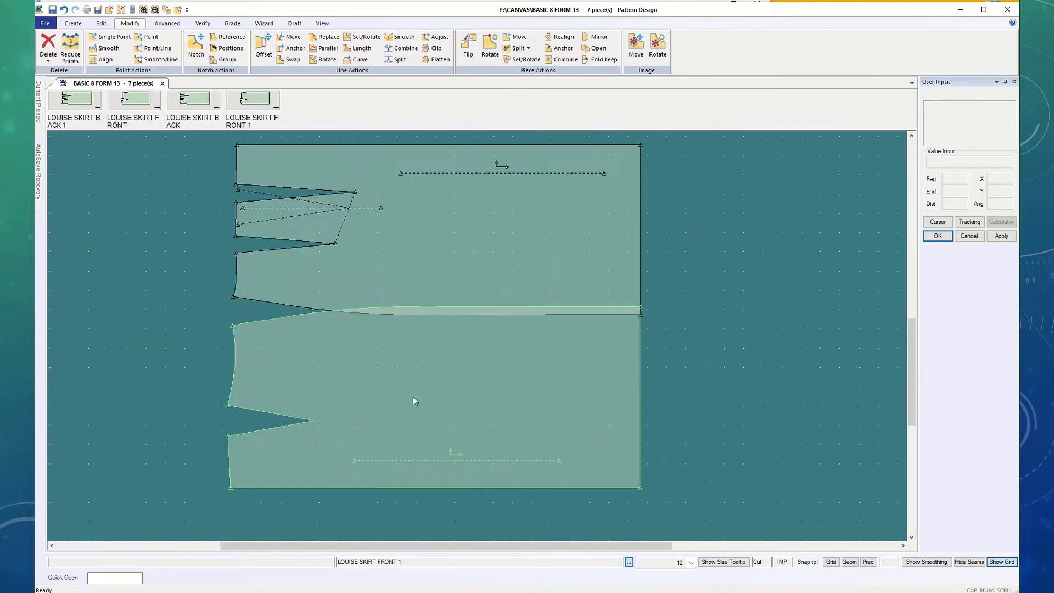
left_click_drag(414, 398, 427, 419)
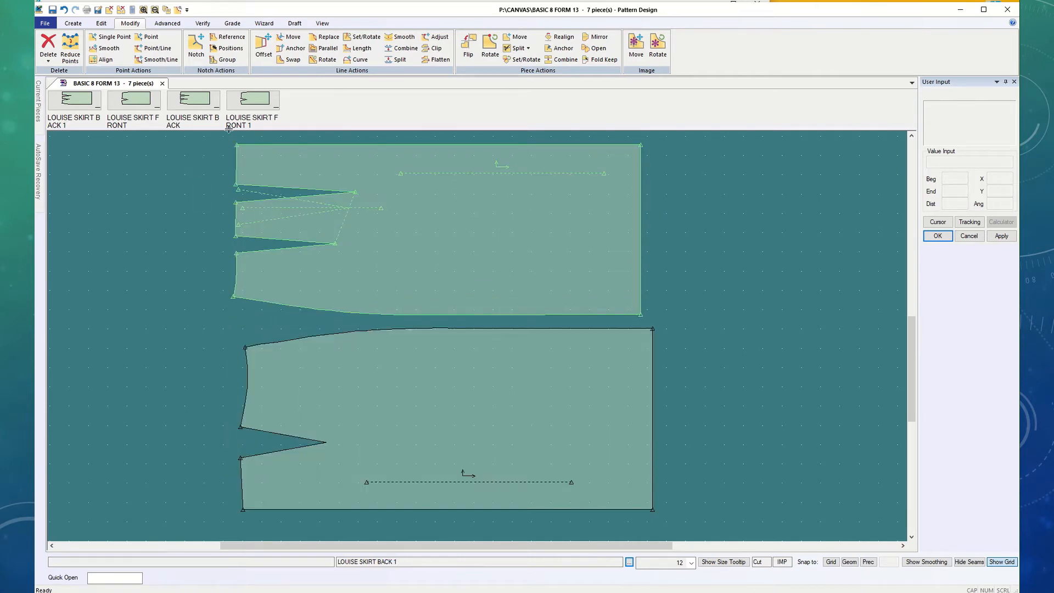
Step: Place the LOUISE SKIRT BACK piece in the work area, well to the right of the other two skirt pieces
left_click_drag(438, 230, 892, 219)
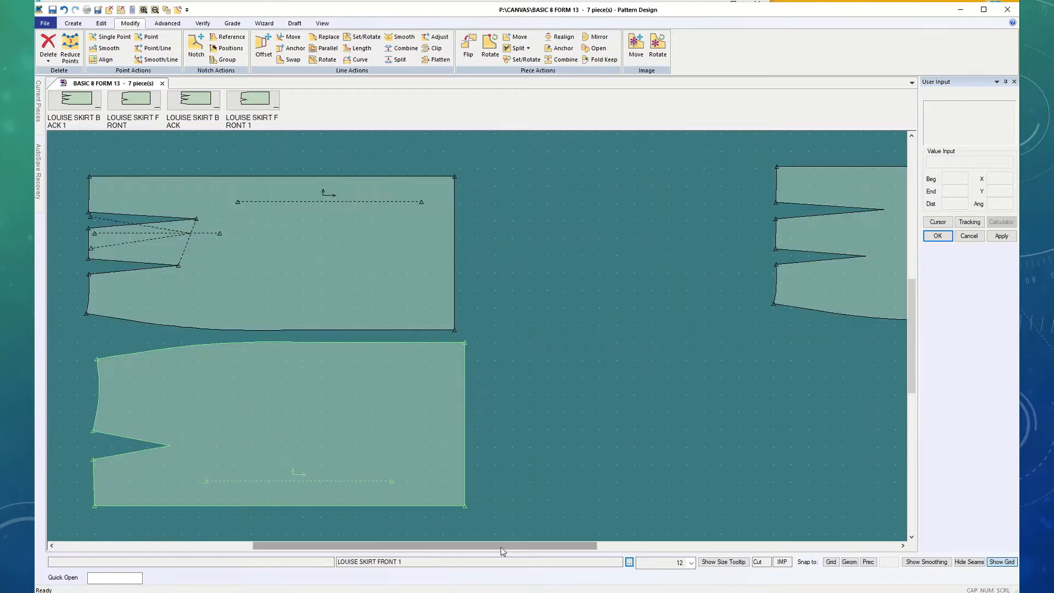
left_click_drag(501, 547, 424, 545)
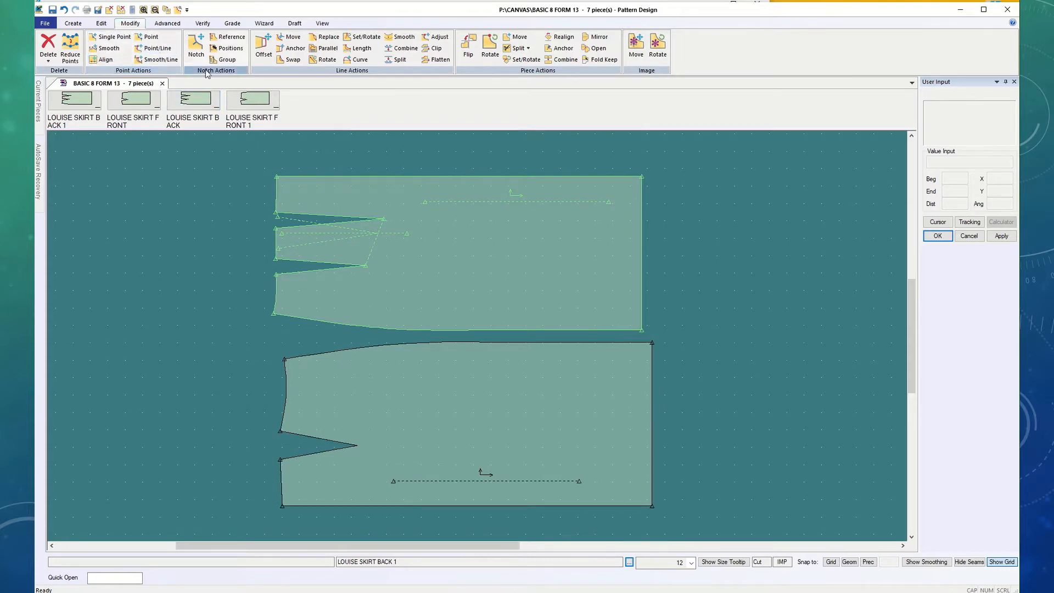
Step: Delete the internal dart construction lines from the LOUISE SKIRT BACK 1 piece, keeping the grainline
left_click(49, 57)
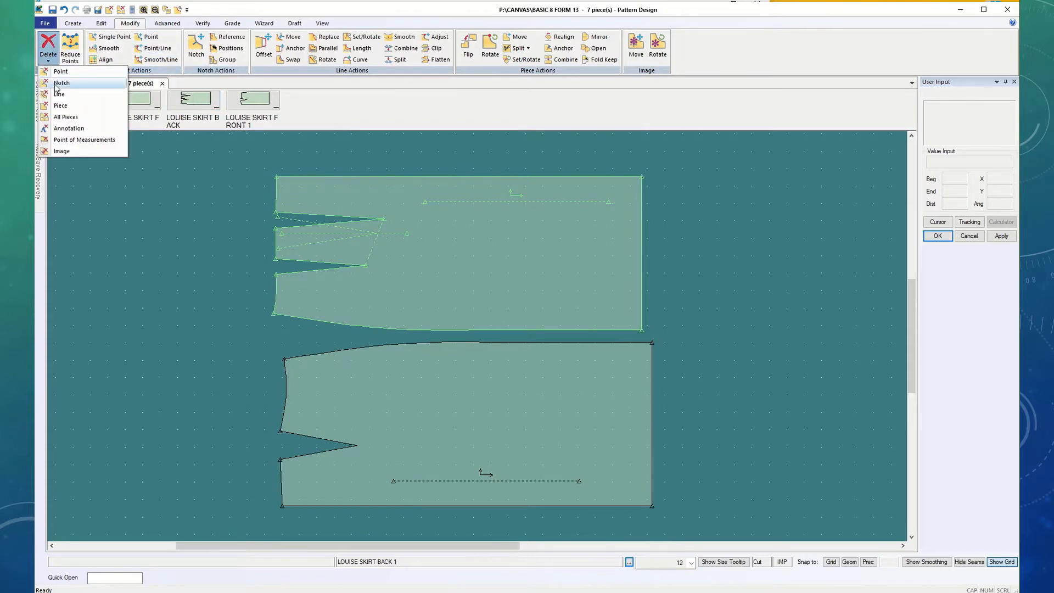
left_click(61, 95)
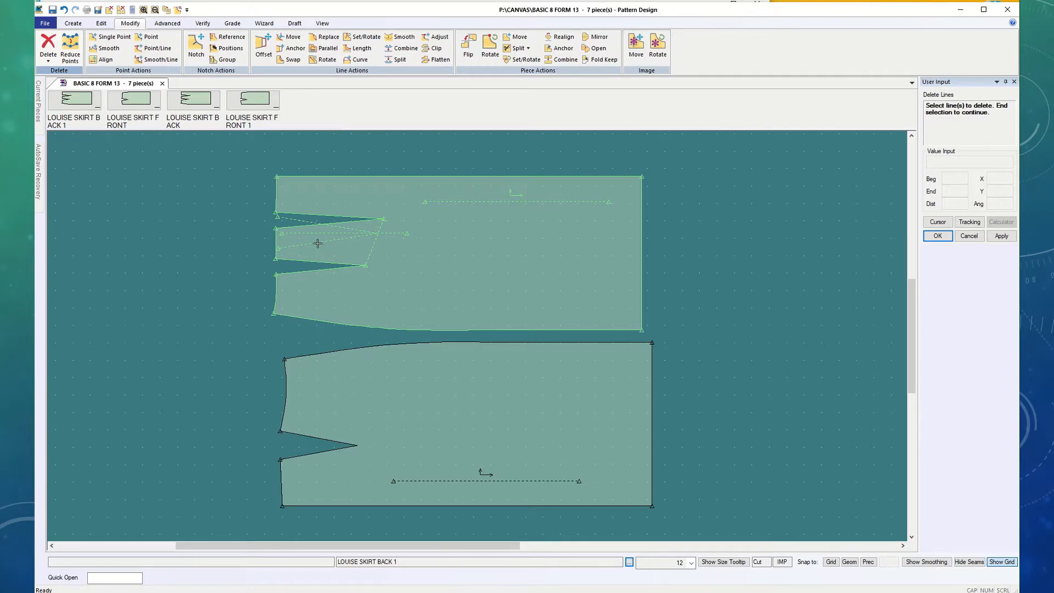
left_click(324, 234)
right_click(173, 250)
left_click(173, 250)
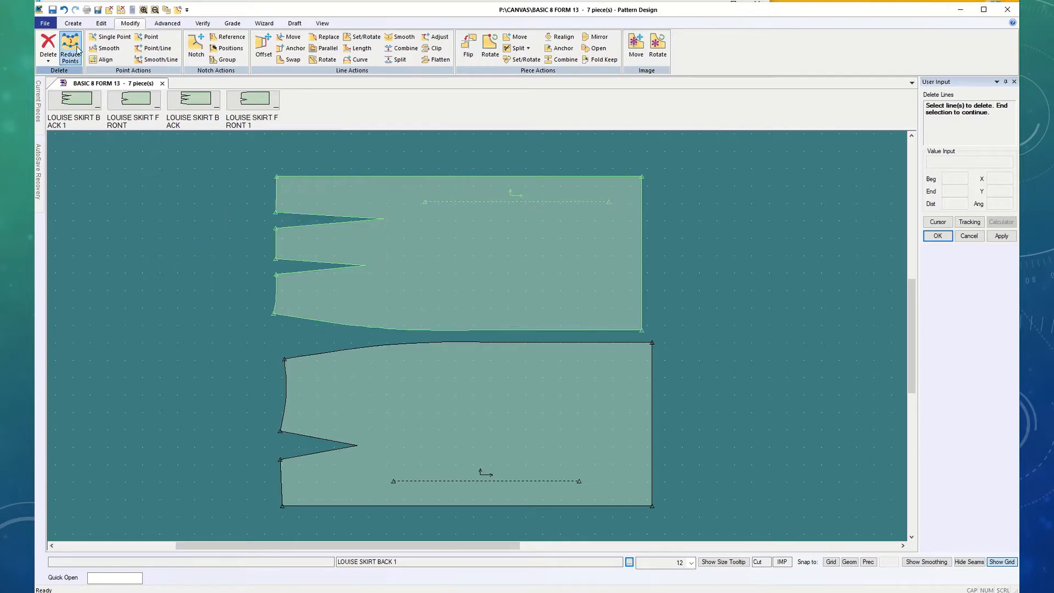
Step: Save the LOUISE SKIRT BACK 1 piece under its existing name and end the Save command
left_click(53, 10)
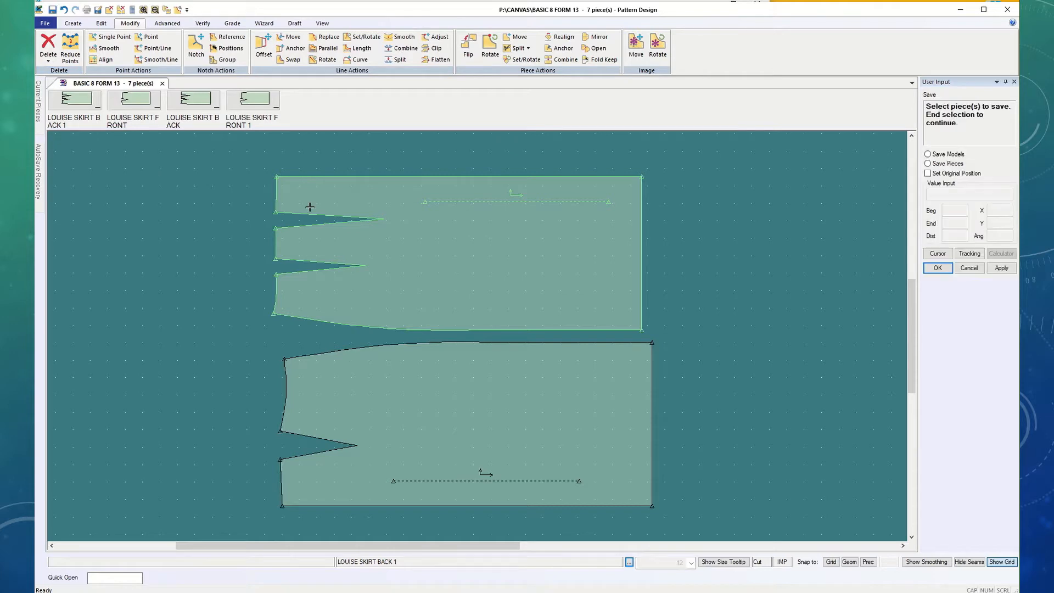
left_click(390, 255)
left_click(935, 273)
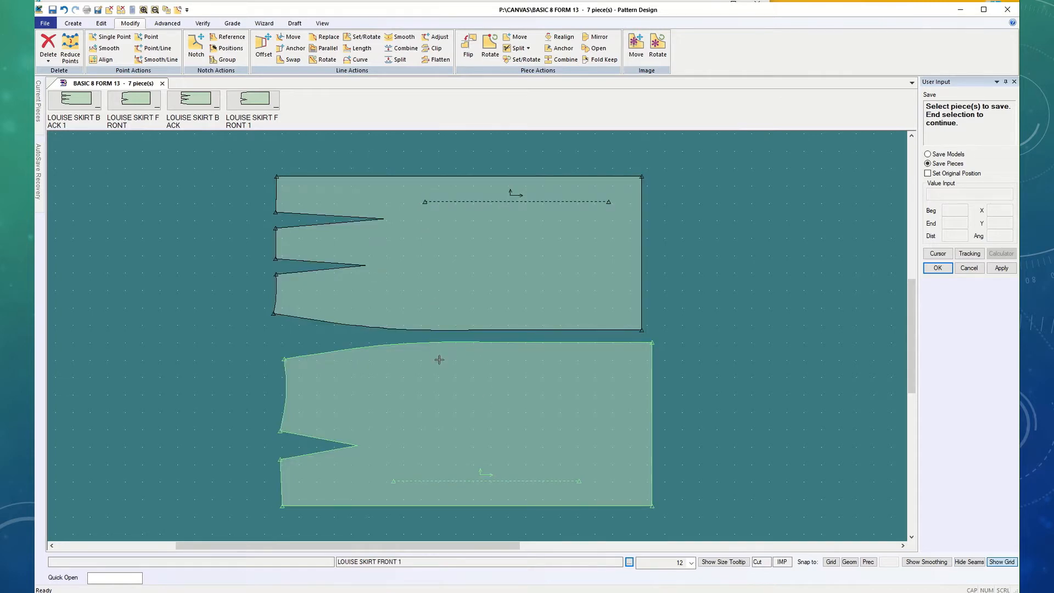
left_click(467, 268)
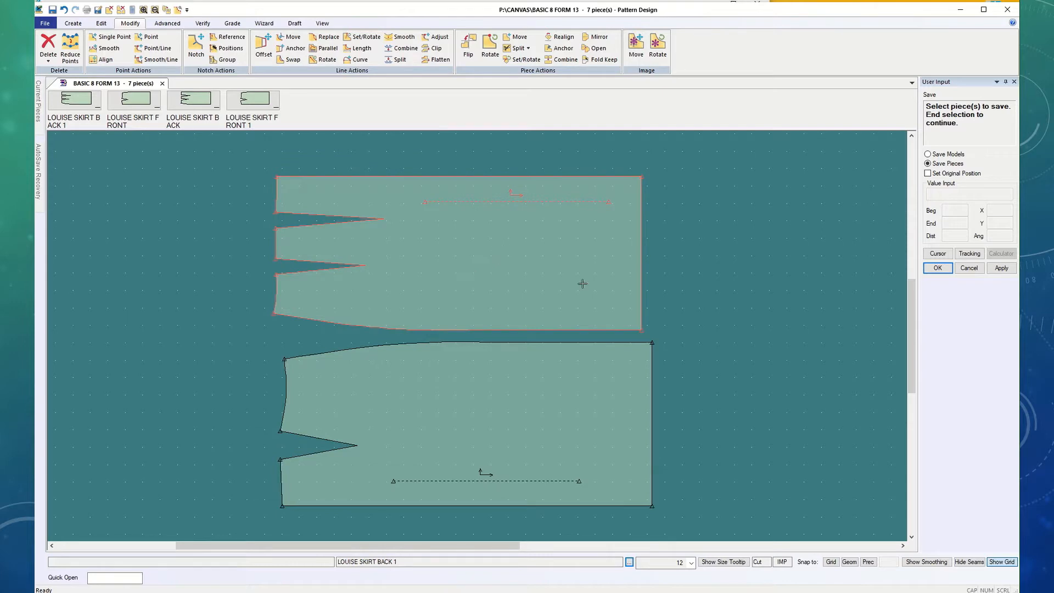
left_click(967, 269)
Step: Move the skirt back up and the skirt front down to leave a wide gap between them, keeping their hems aligned
left_click(618, 249)
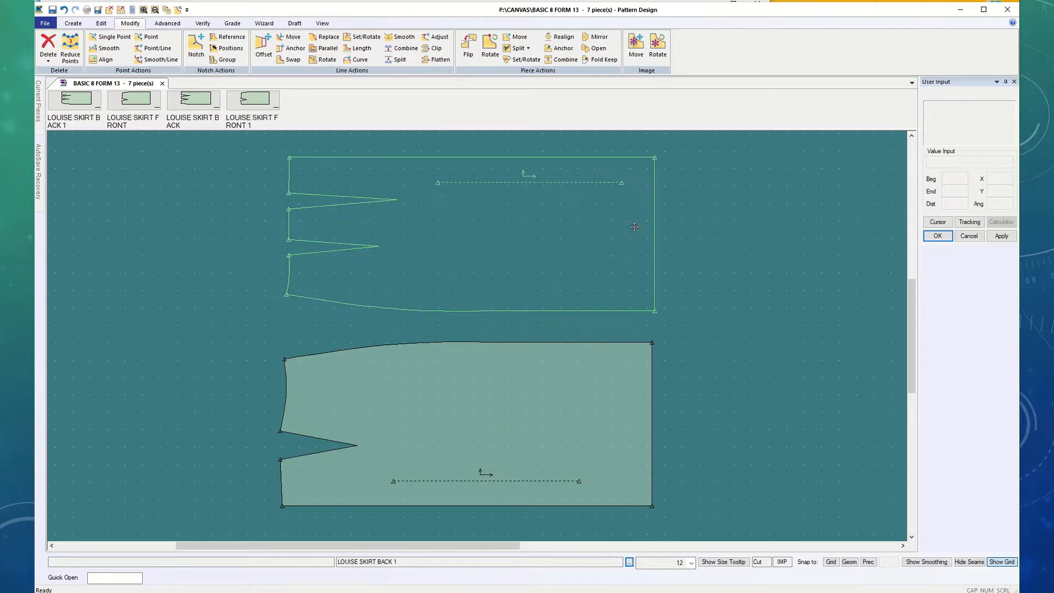
left_click(633, 227)
left_click(571, 410)
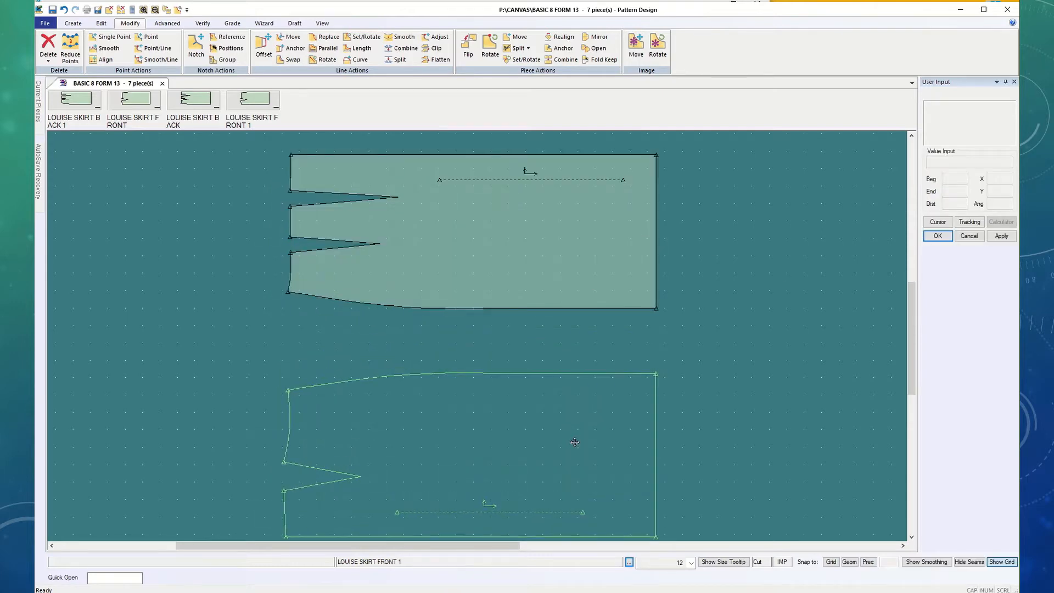
left_click(575, 443)
left_click(552, 271)
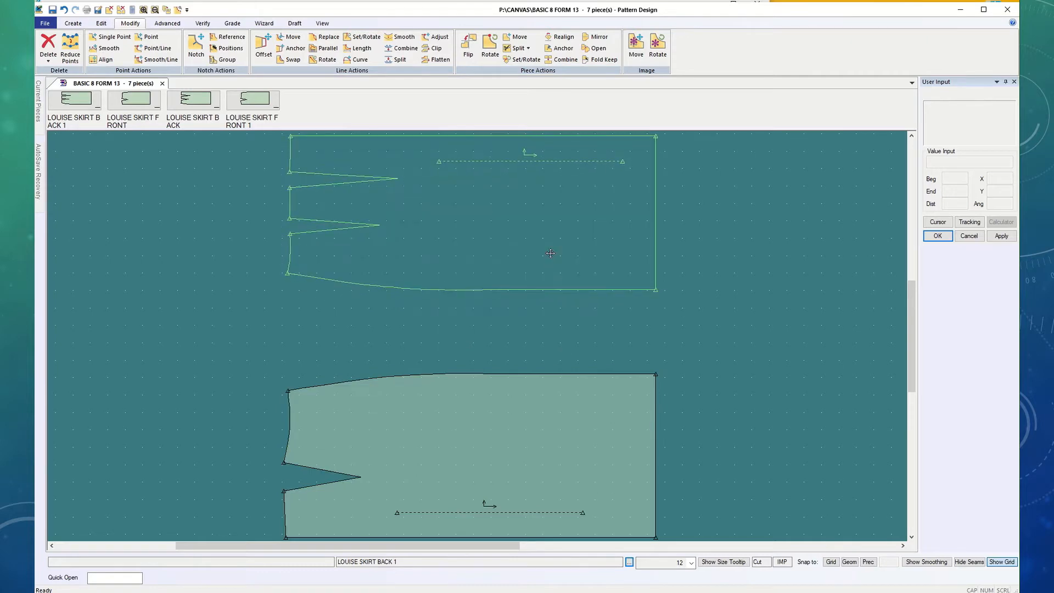
left_click(549, 252)
left_click(439, 429)
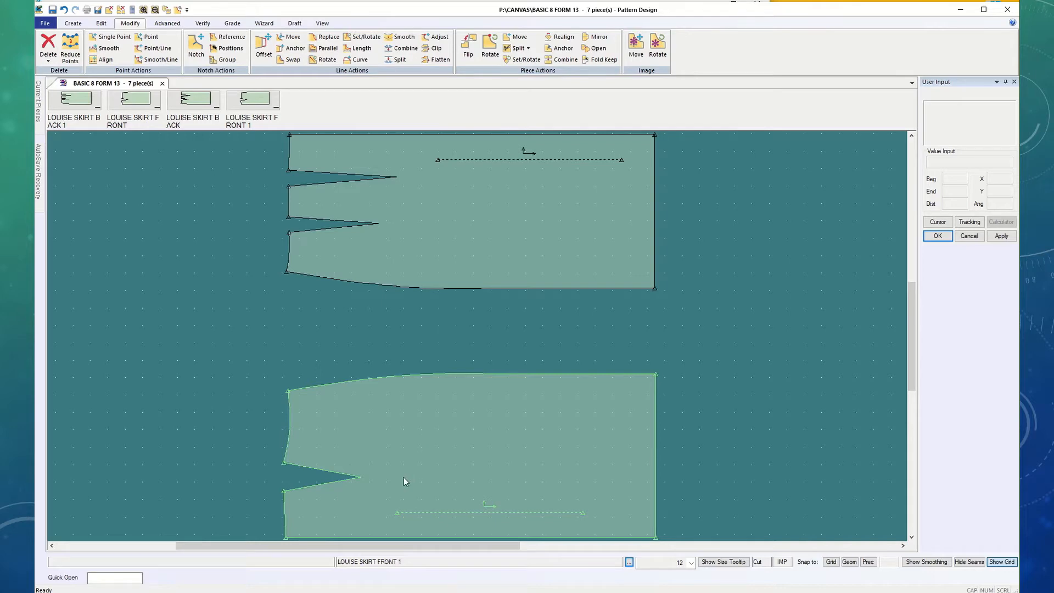
left_click(385, 277)
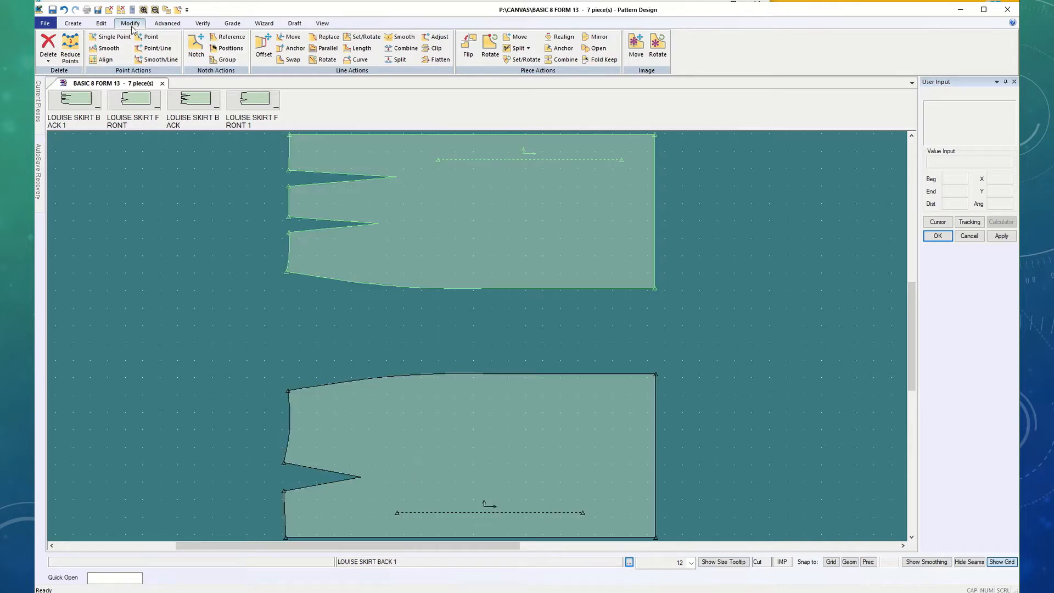
Step: Rotate the skirt front's waist dart into the hem about its tip, holding the centre front, and place the new dart tip close to the hem
left_click(163, 25)
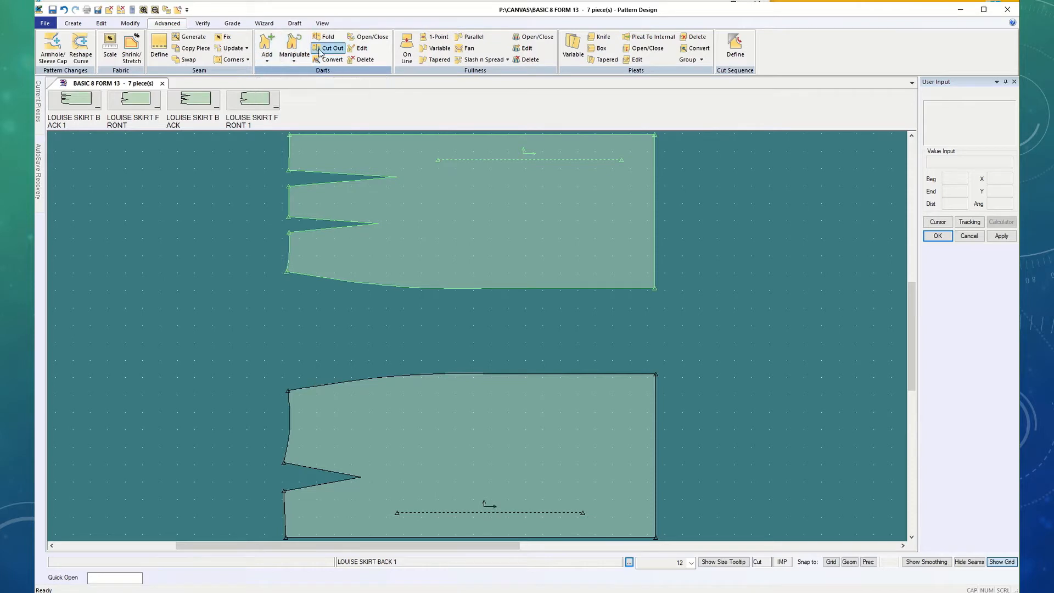
left_click(297, 46)
left_click(431, 417)
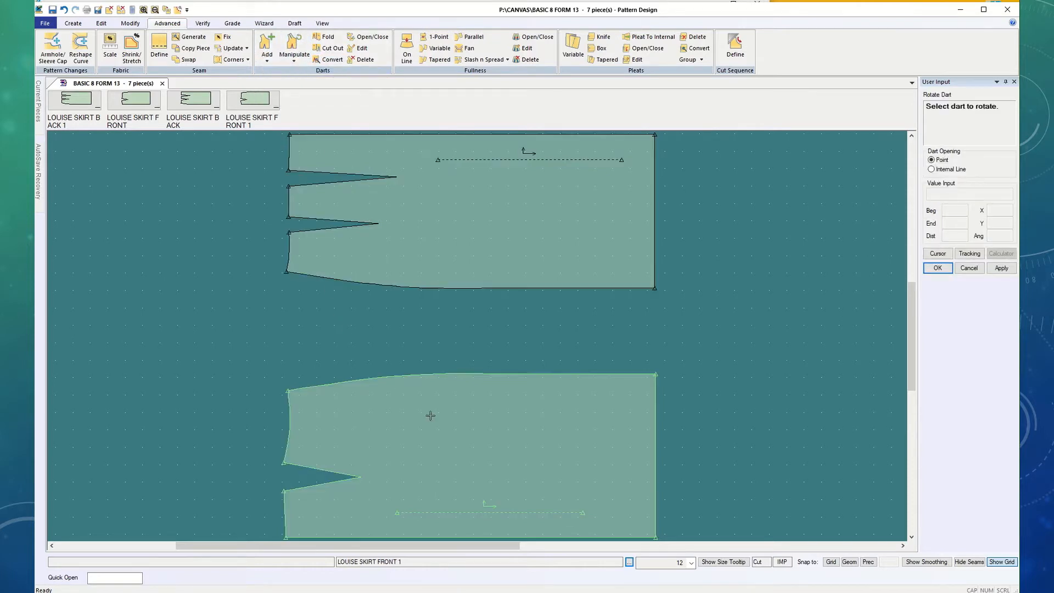
left_click(340, 488)
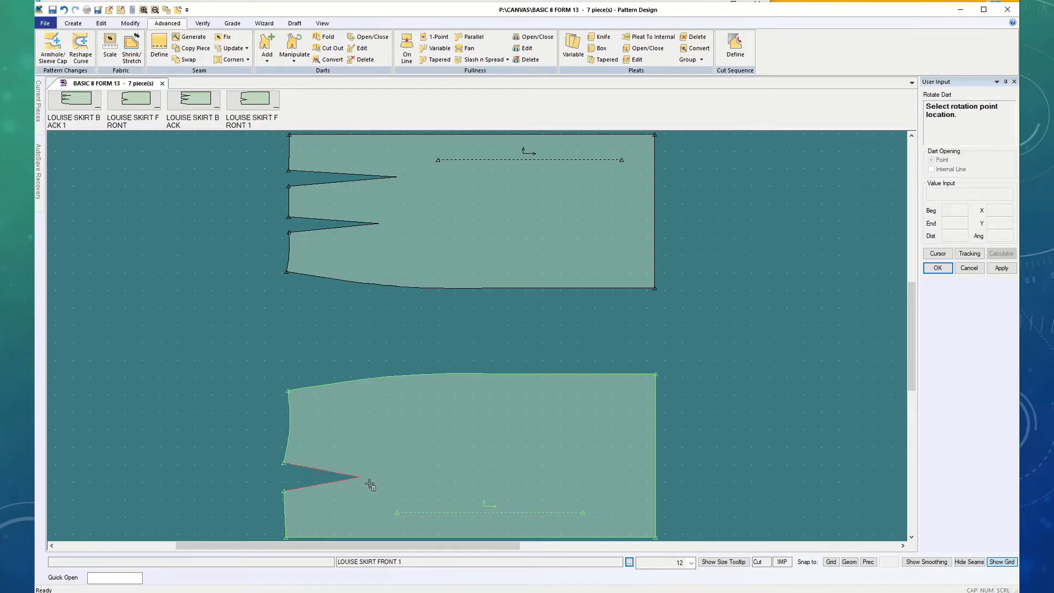
left_click(360, 477)
left_click(427, 538)
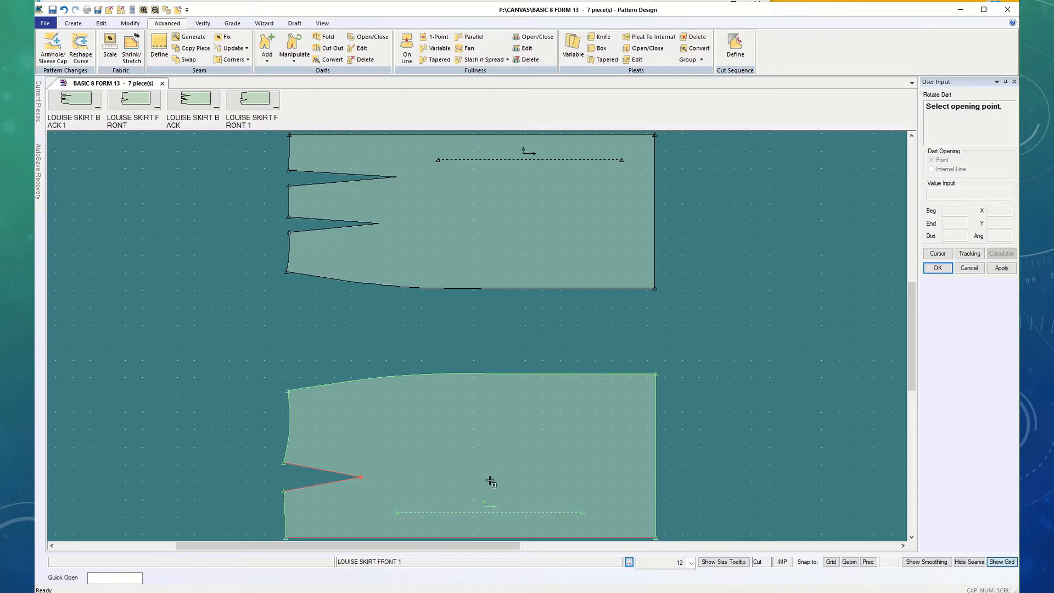
left_click(656, 479)
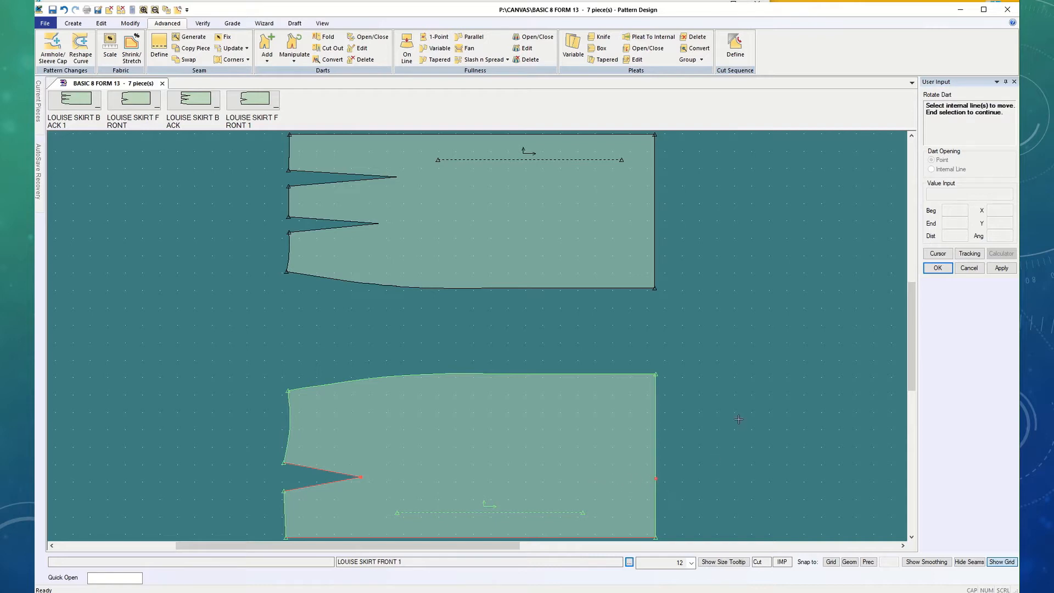
left_click(952, 268)
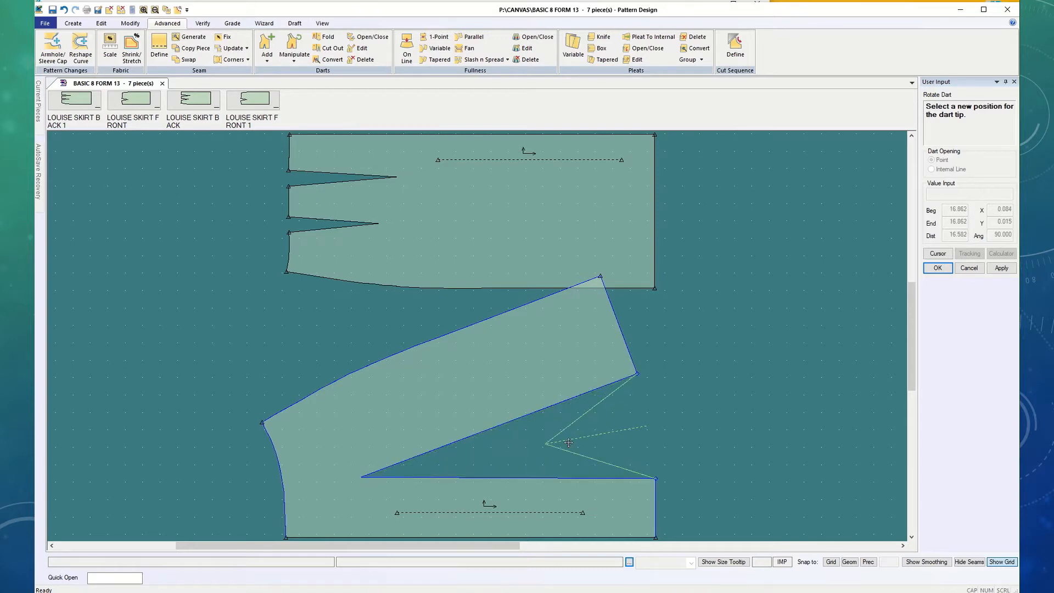
left_click(611, 438)
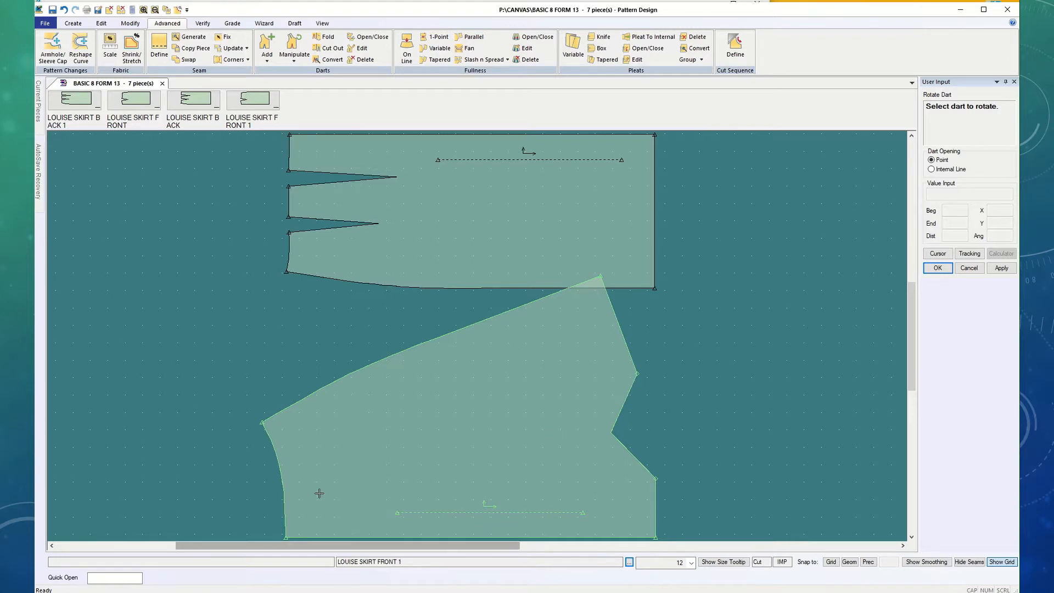
left_click(633, 385)
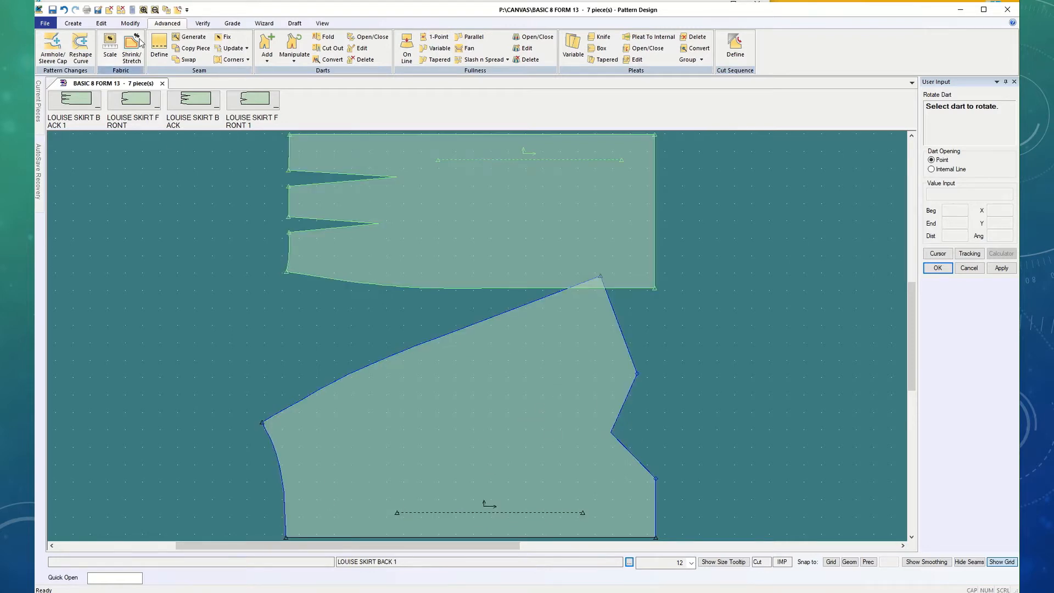
Step: Draw a slightly outward-bowed two-point curve across the skirt front's hem opening, joining its two open ends
left_click(73, 23)
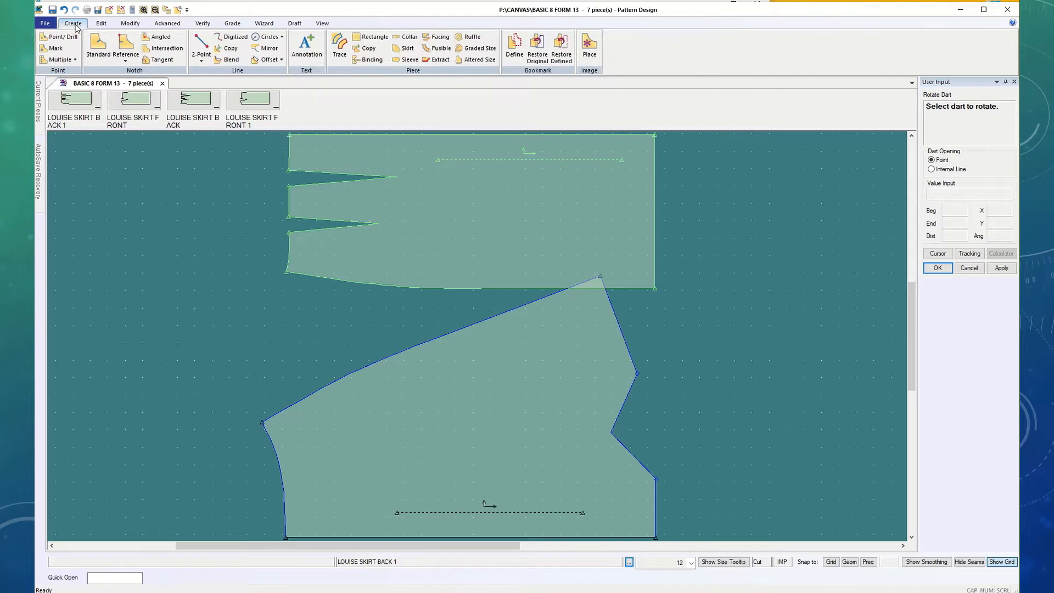
left_click(201, 58)
left_click(220, 82)
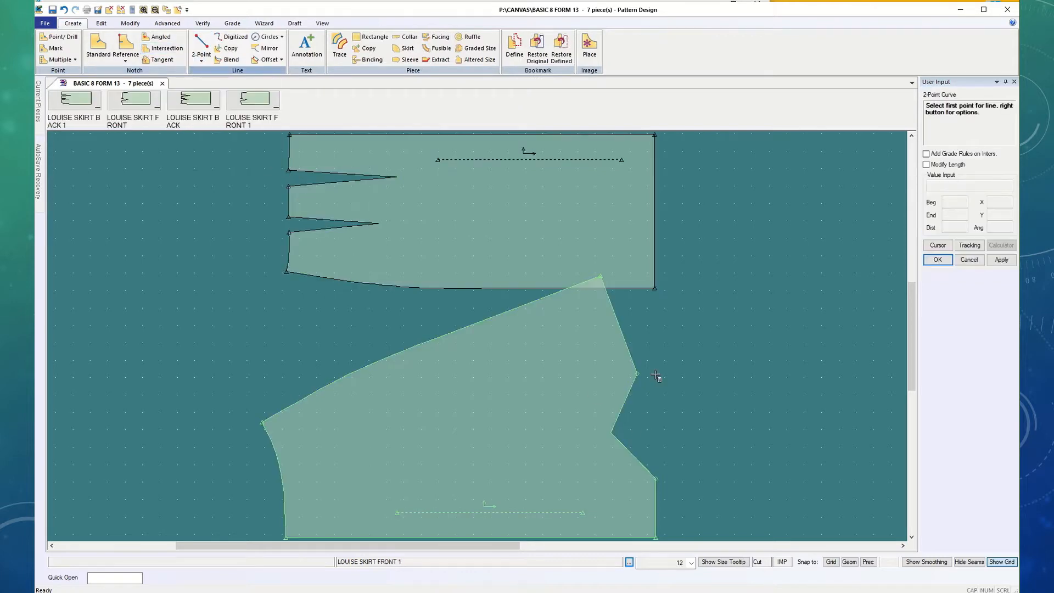
left_click(656, 479)
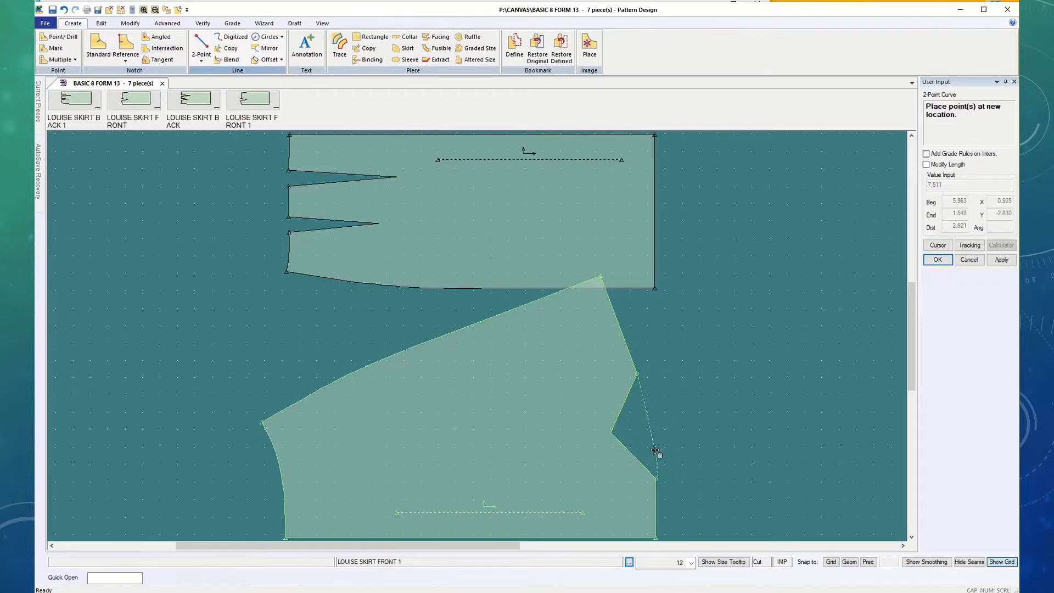
left_click(648, 423)
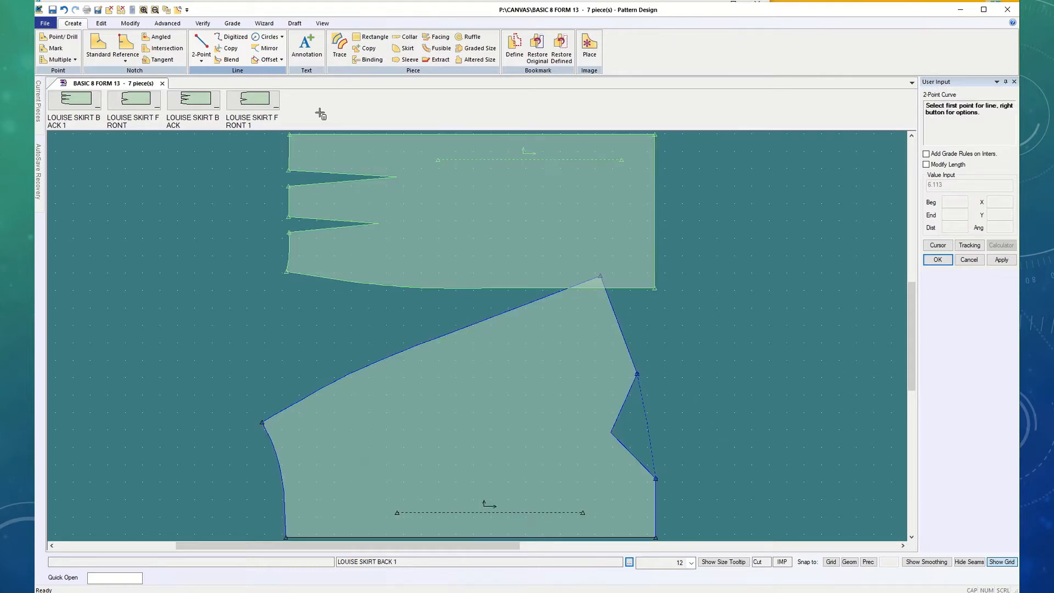
left_click(130, 23)
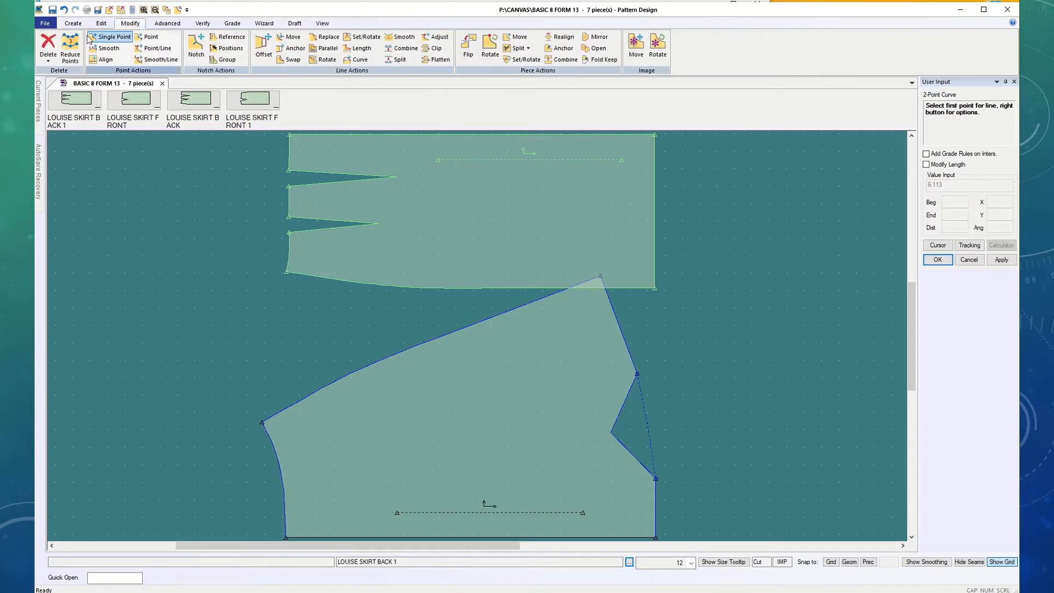
Step: Swap the two dart legs at the skirt front's hem with the drawn curve, making the curve the perimeter line
left_click(289, 60)
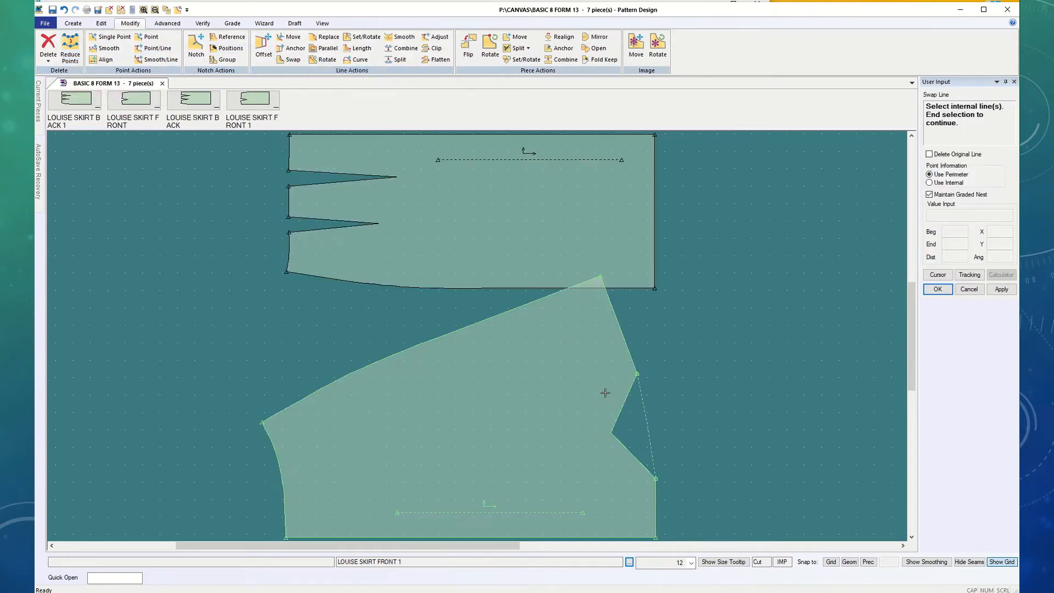
right_click(662, 425)
left_click(662, 426)
left_click(621, 443)
right_click(684, 422)
left_click(682, 421)
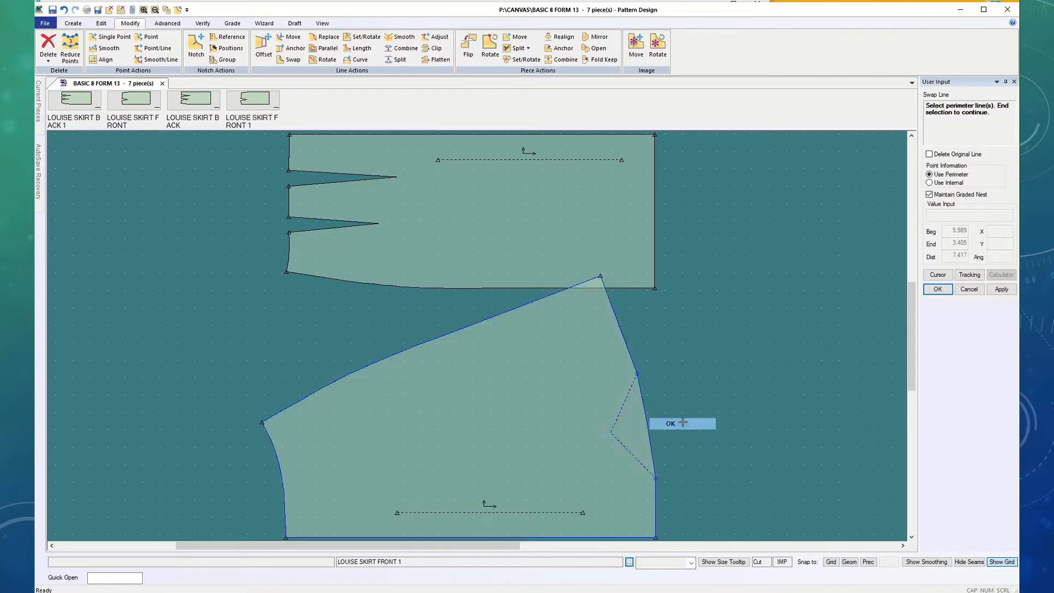
left_click(683, 422)
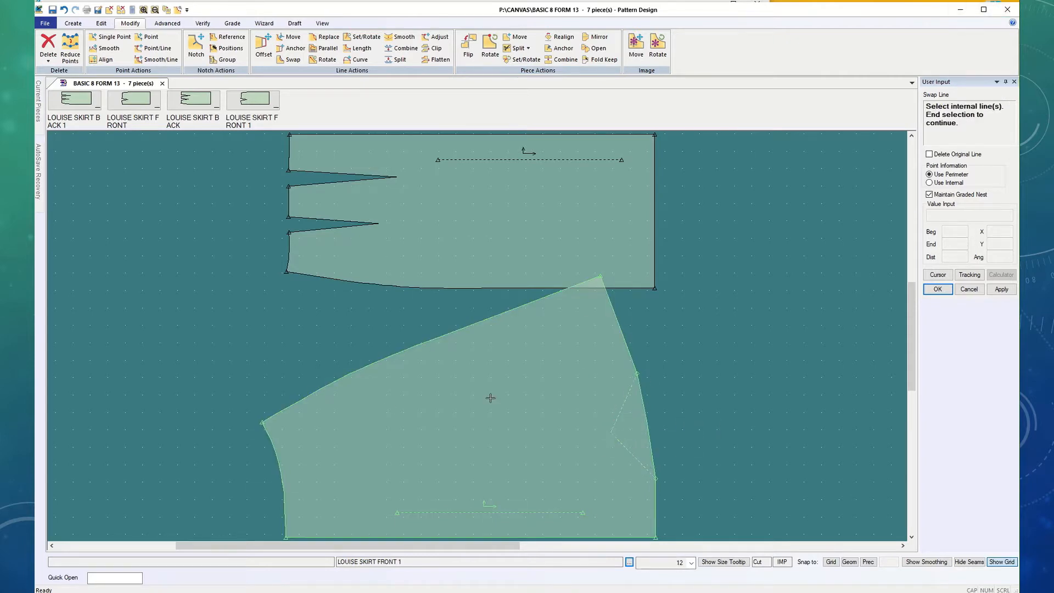
left_click(49, 59)
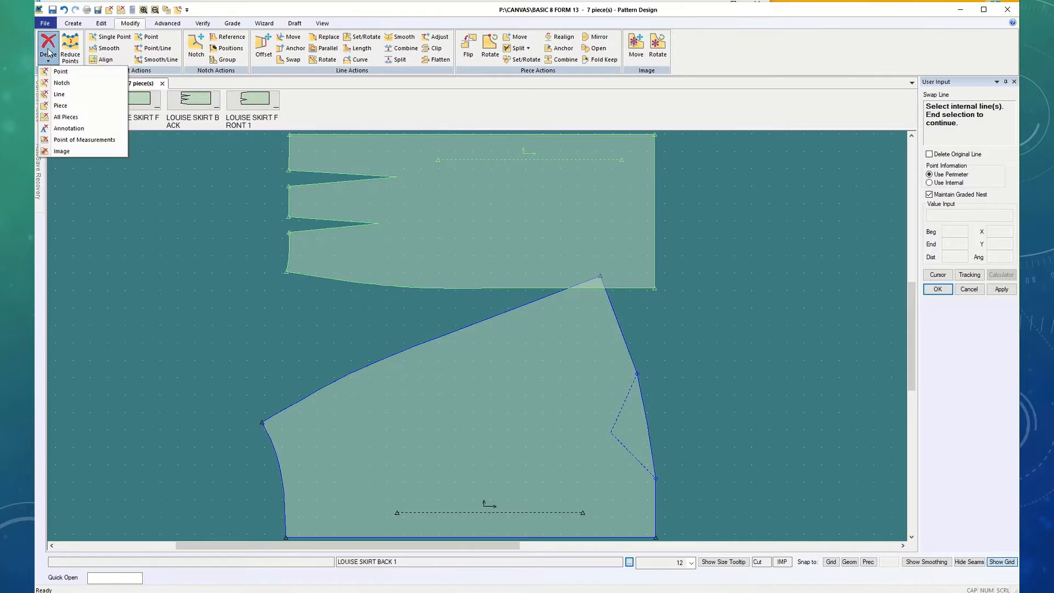
left_click(59, 94)
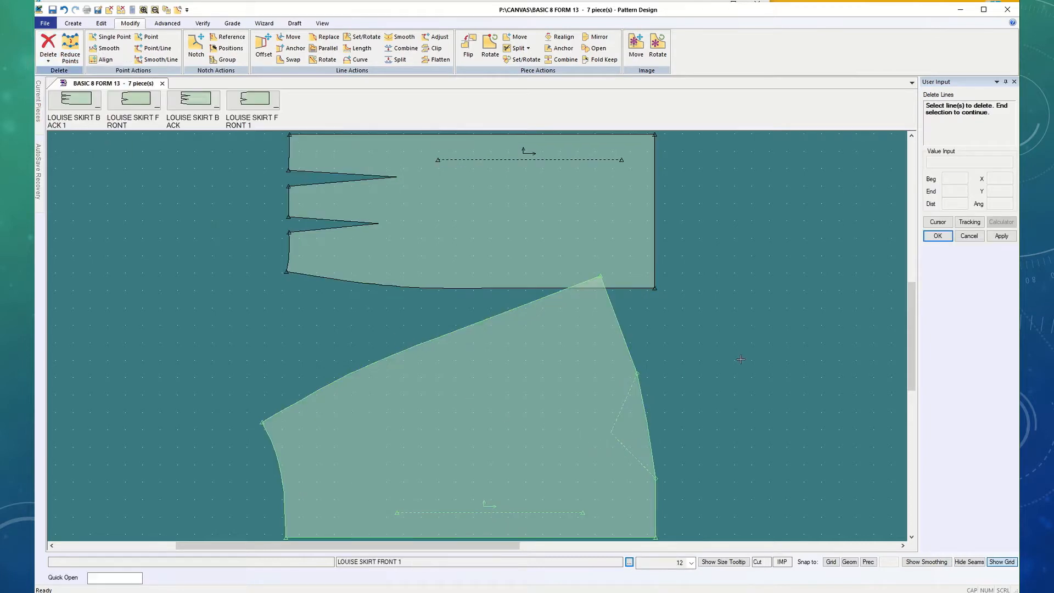
left_click(969, 236)
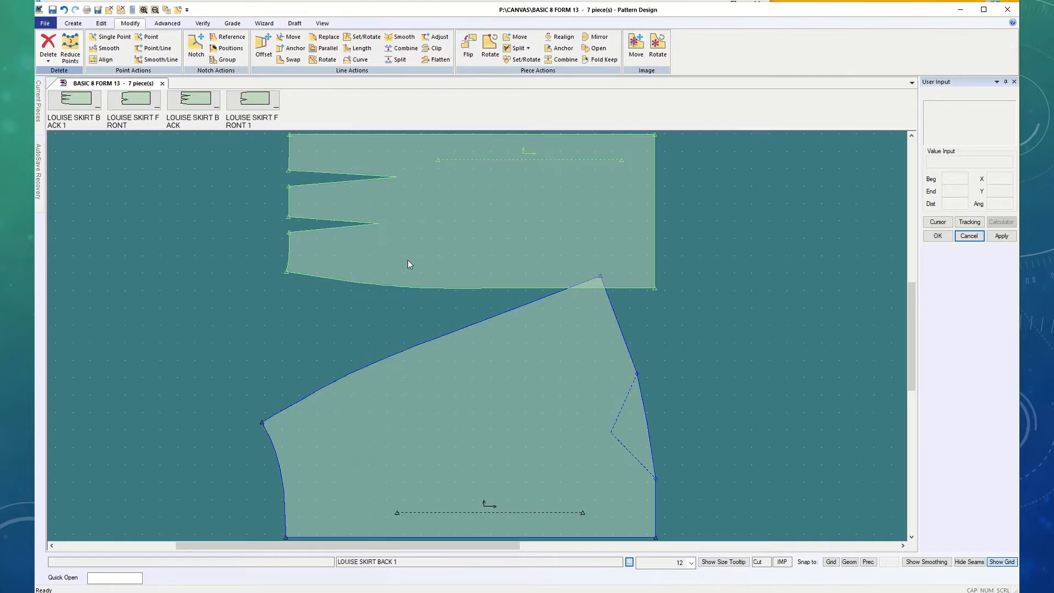
Step: Move the skirt back up and away from the skirt front, and move the skirt front aside to free the working area
left_click_drag(398, 264, 275, 180)
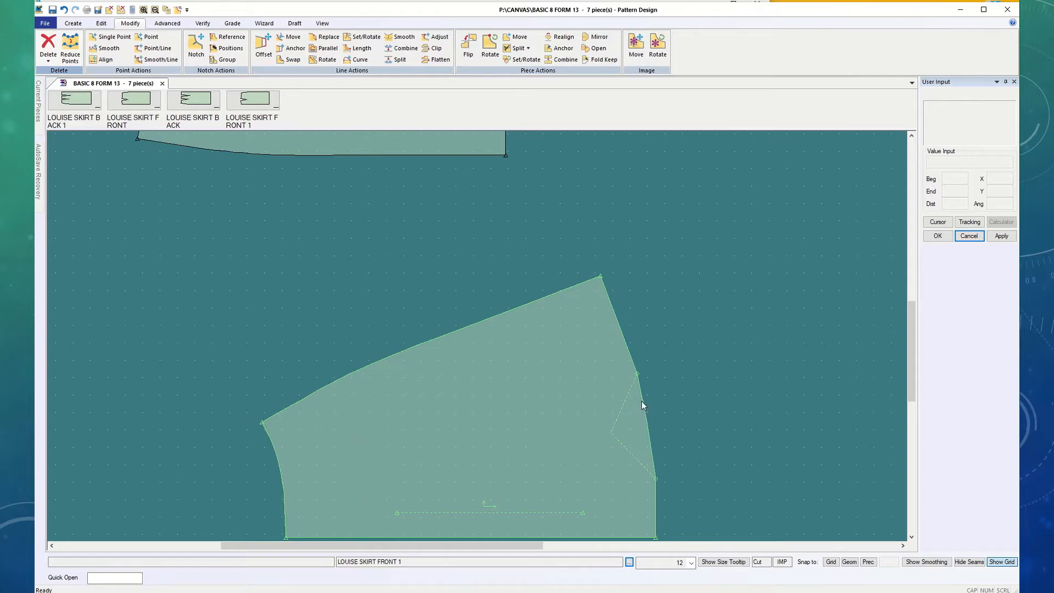
scroll(301, 434, "up", 5)
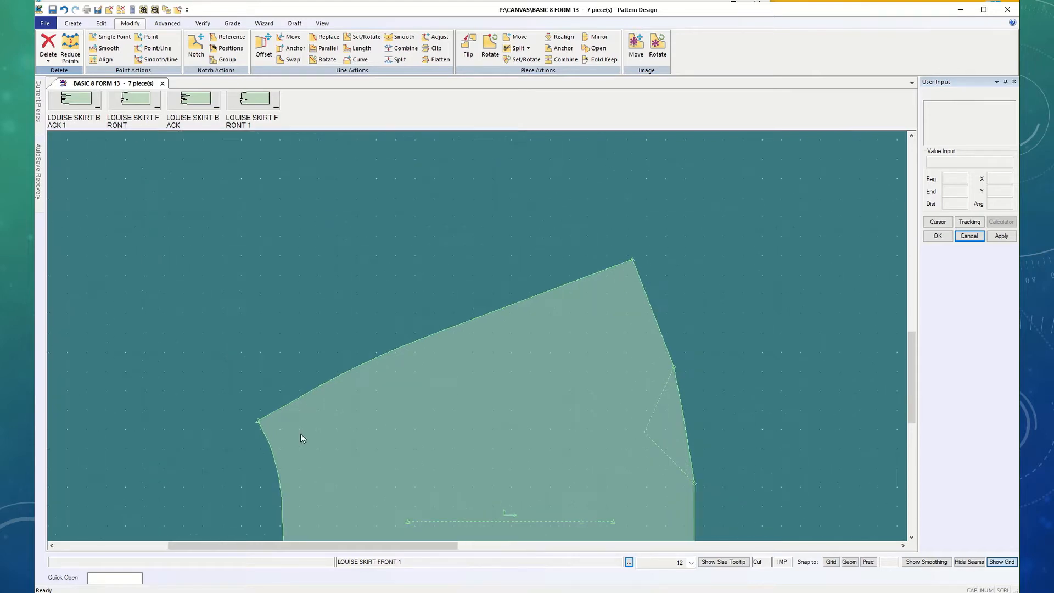
scroll(301, 434, "down", 4)
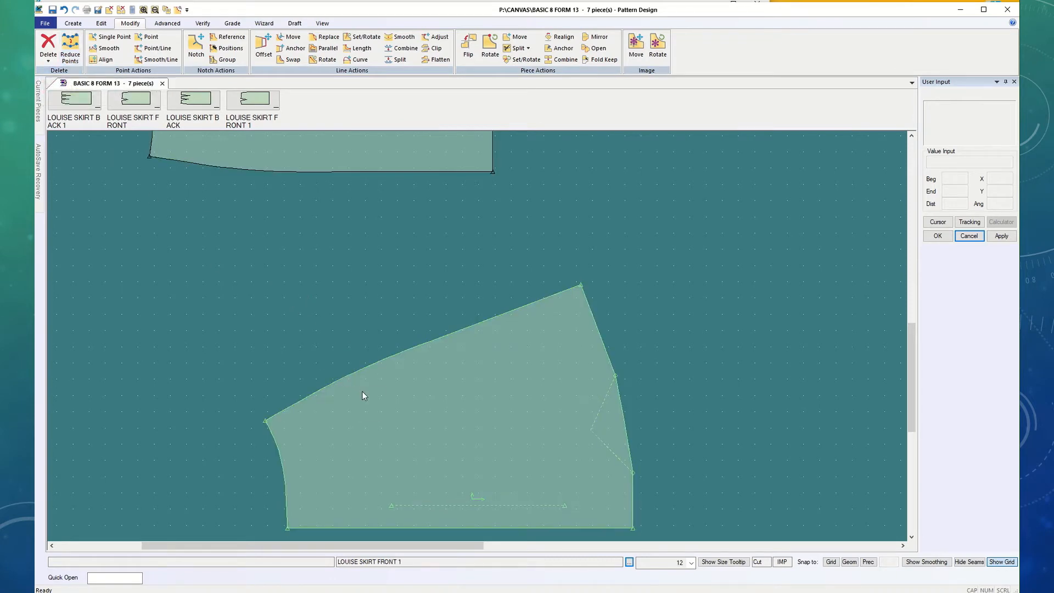
left_click(307, 497)
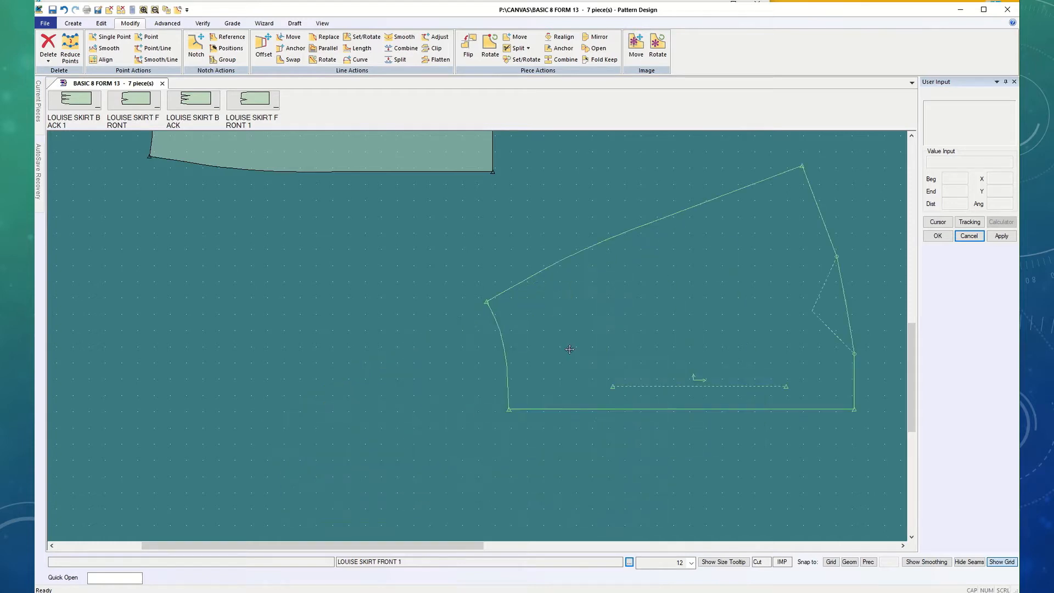
left_click(709, 269)
left_click(378, 158)
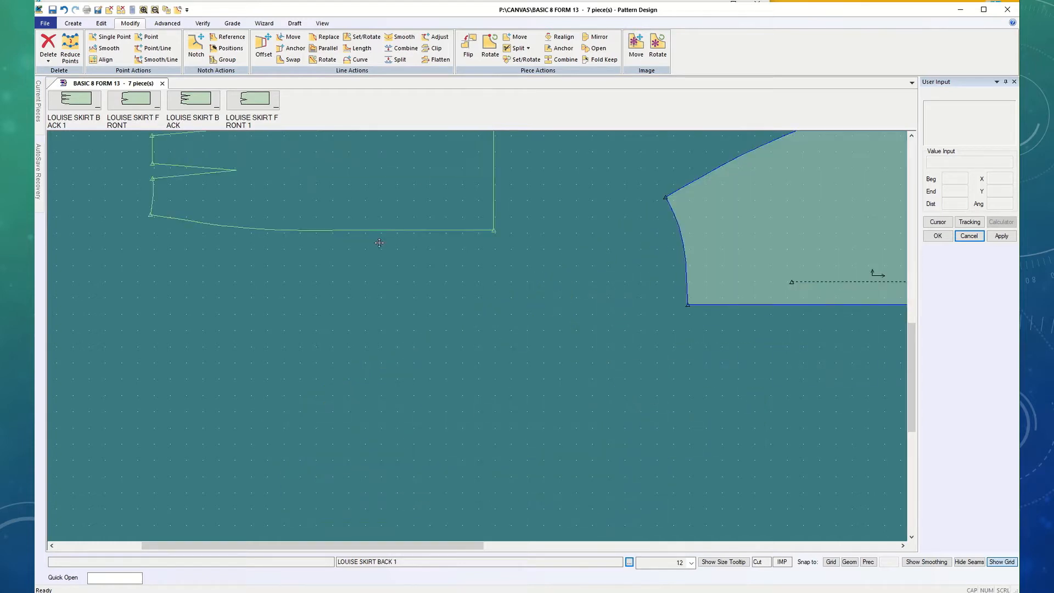
left_click(406, 411)
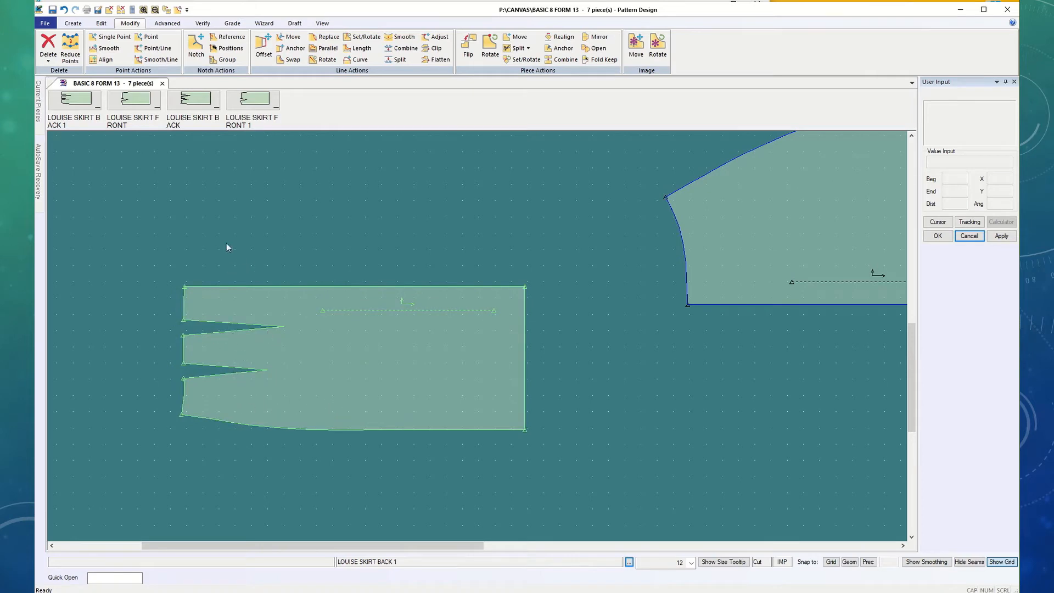
left_click(167, 23)
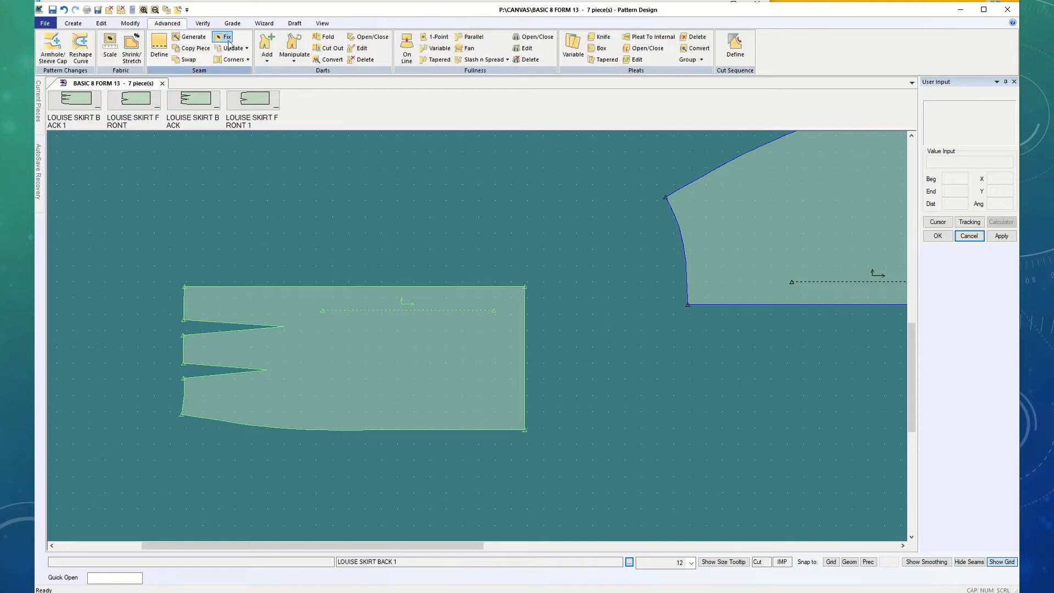
left_click(294, 44)
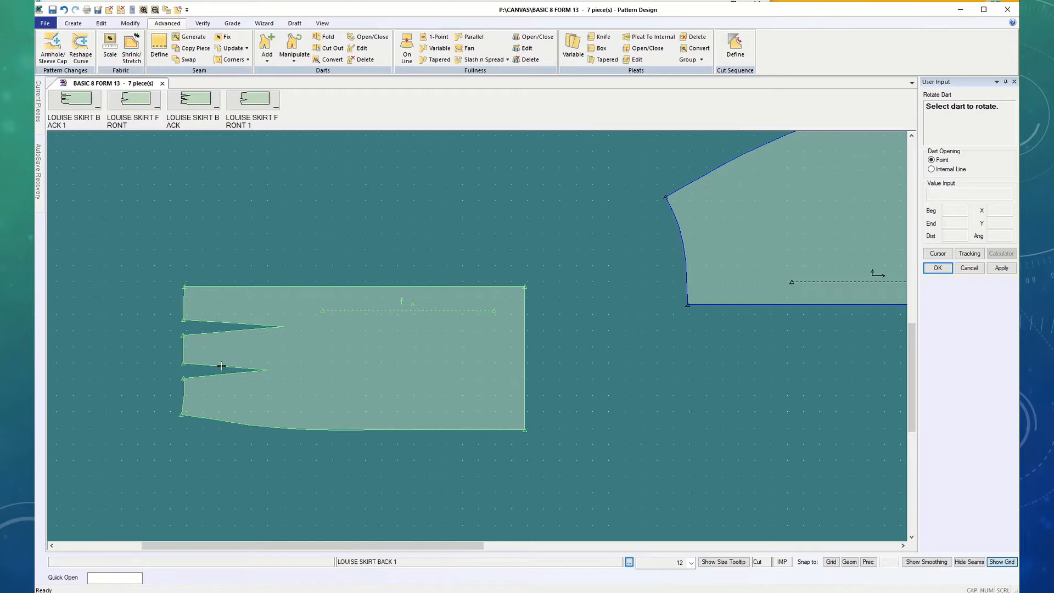
left_click(223, 324)
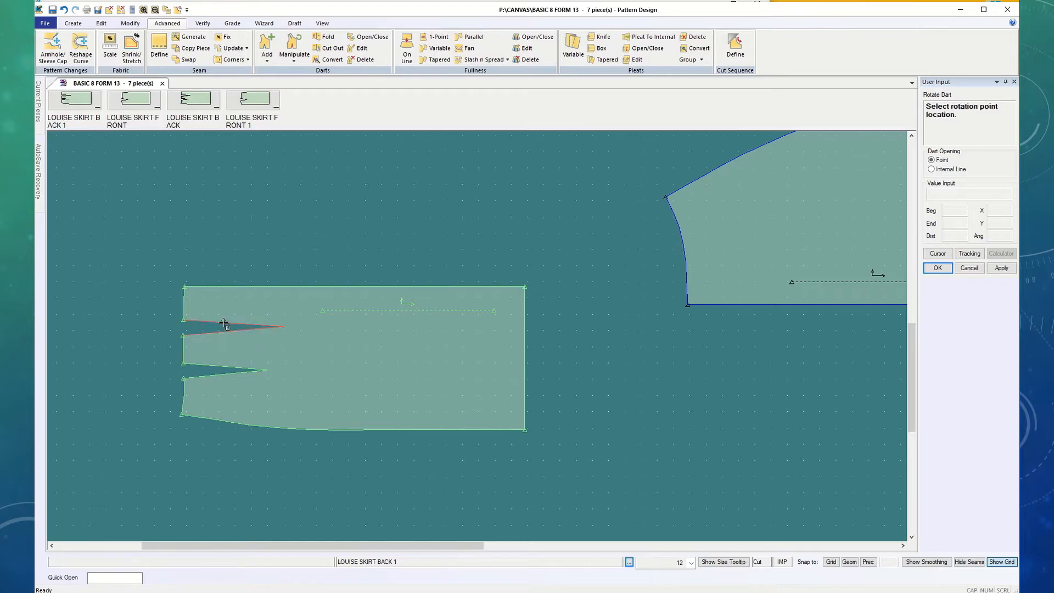
left_click(279, 328)
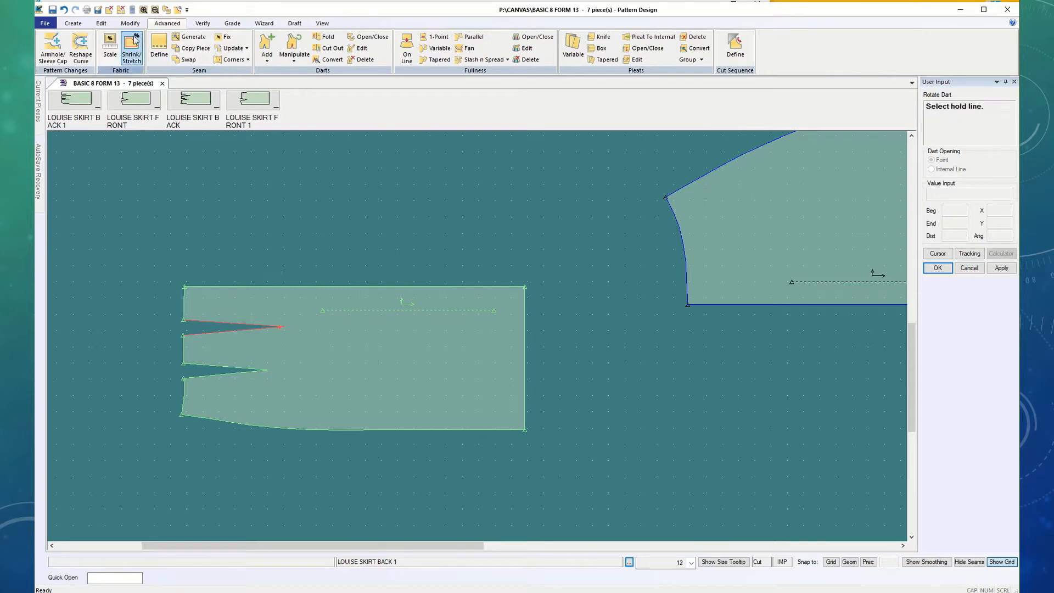
left_click(64, 11)
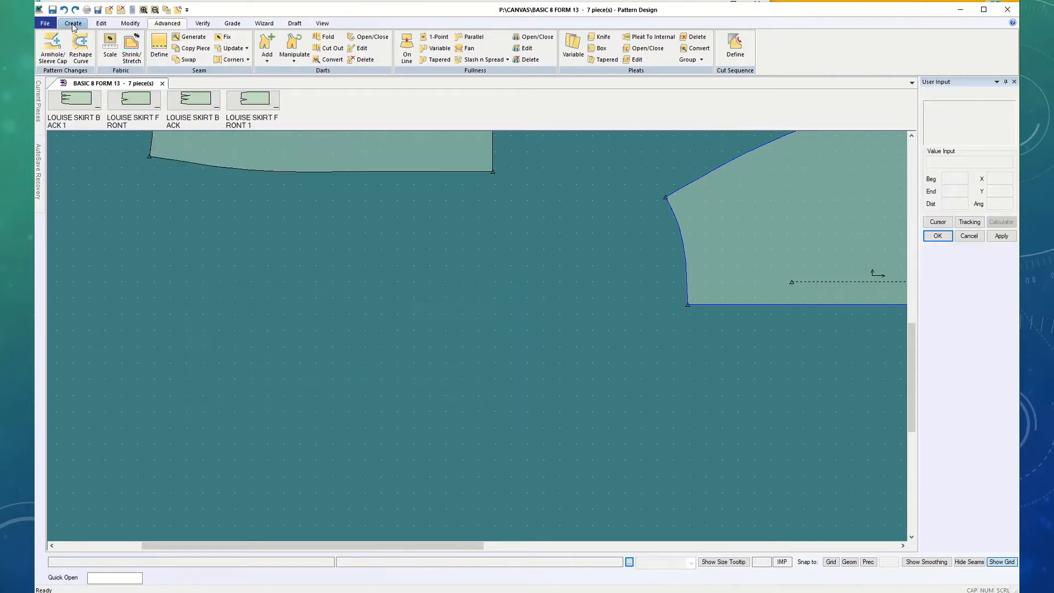
Step: Place the skirt back in the cleared area and rotate its dart nearest centre back into the hem, holding centre back and keeping the dart tip
left_click(252, 165)
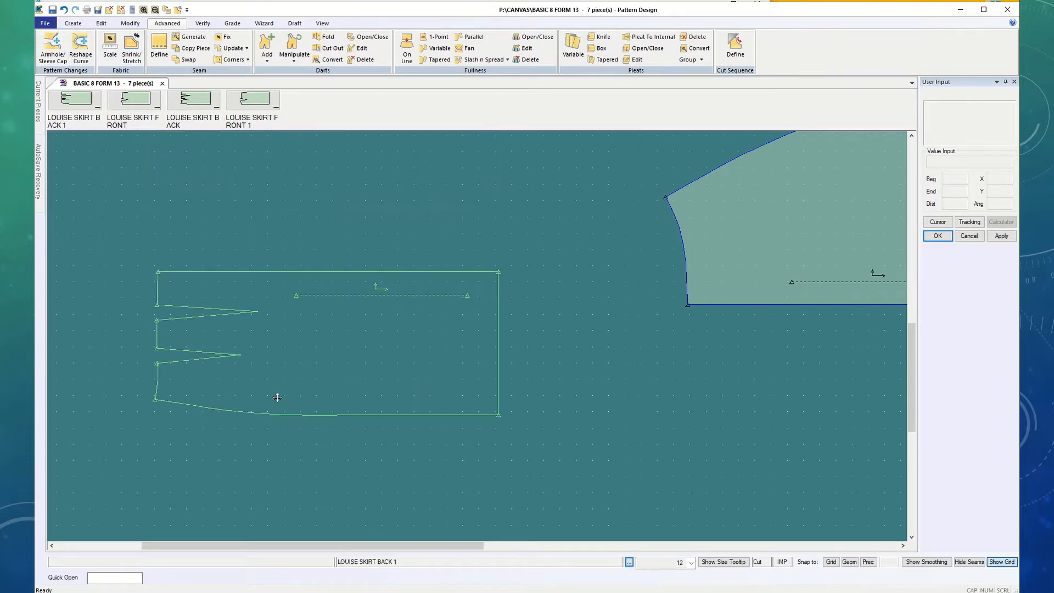
left_click(258, 407)
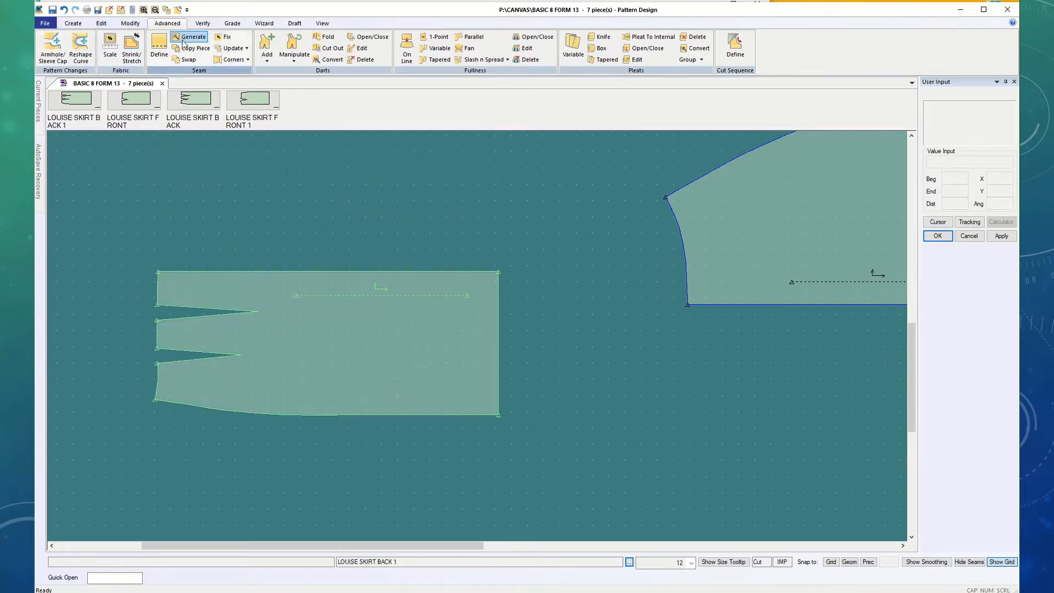
left_click(293, 44)
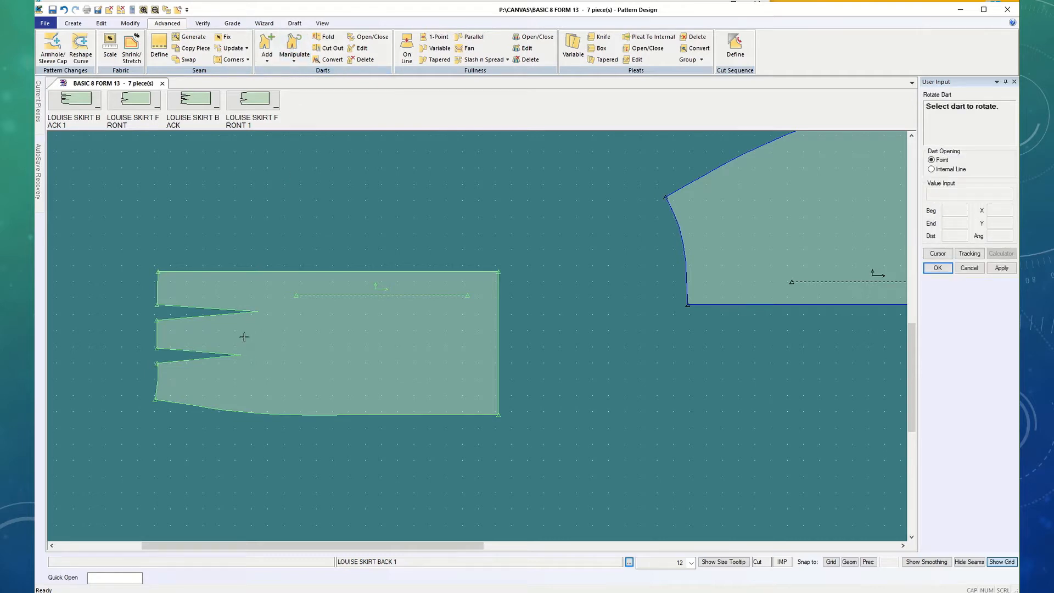
left_click(244, 313)
left_click(259, 312)
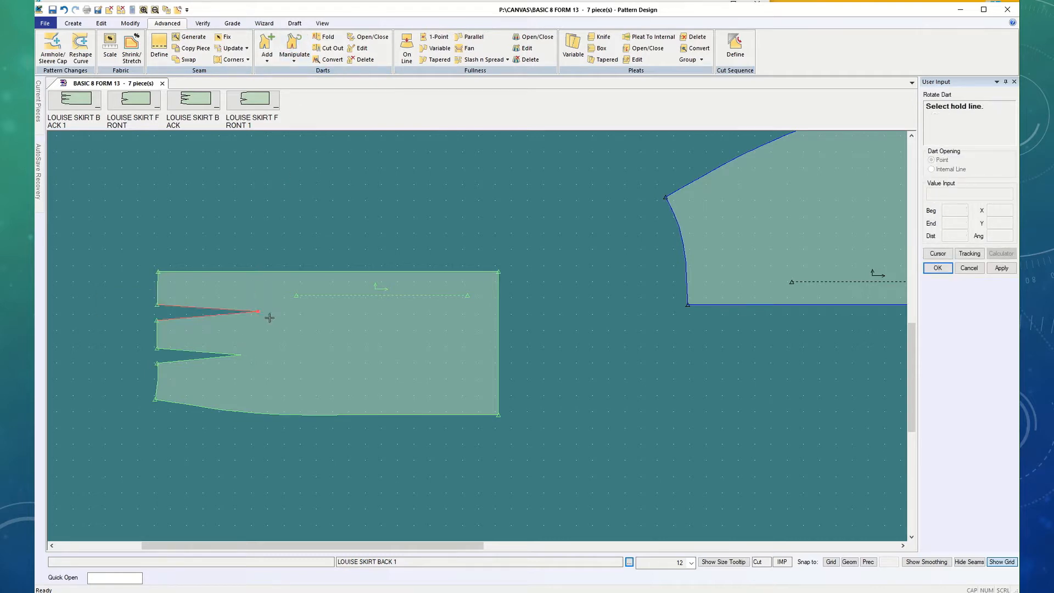
left_click(282, 270)
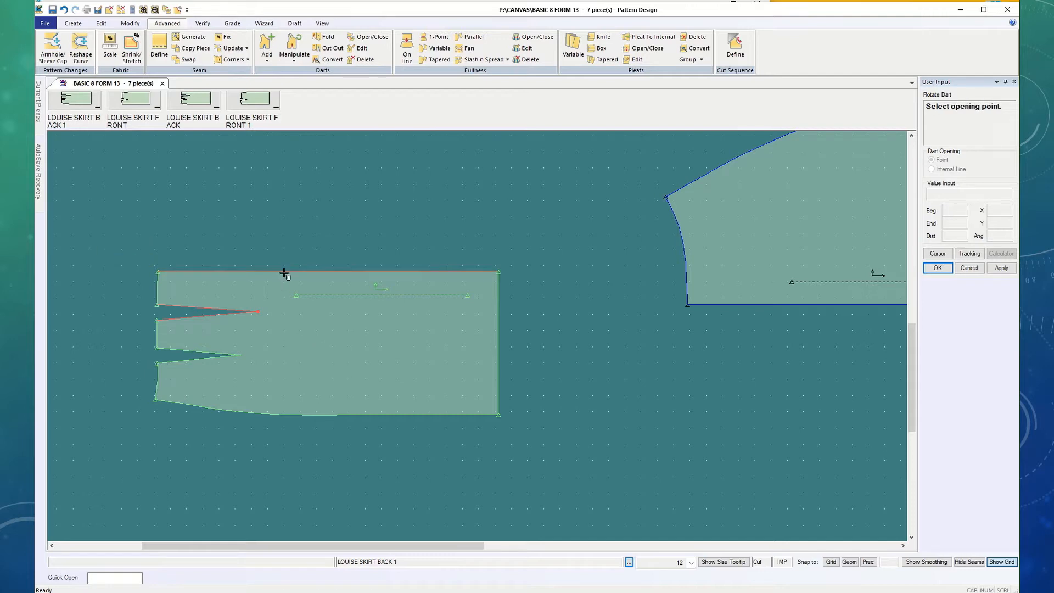
left_click(498, 310)
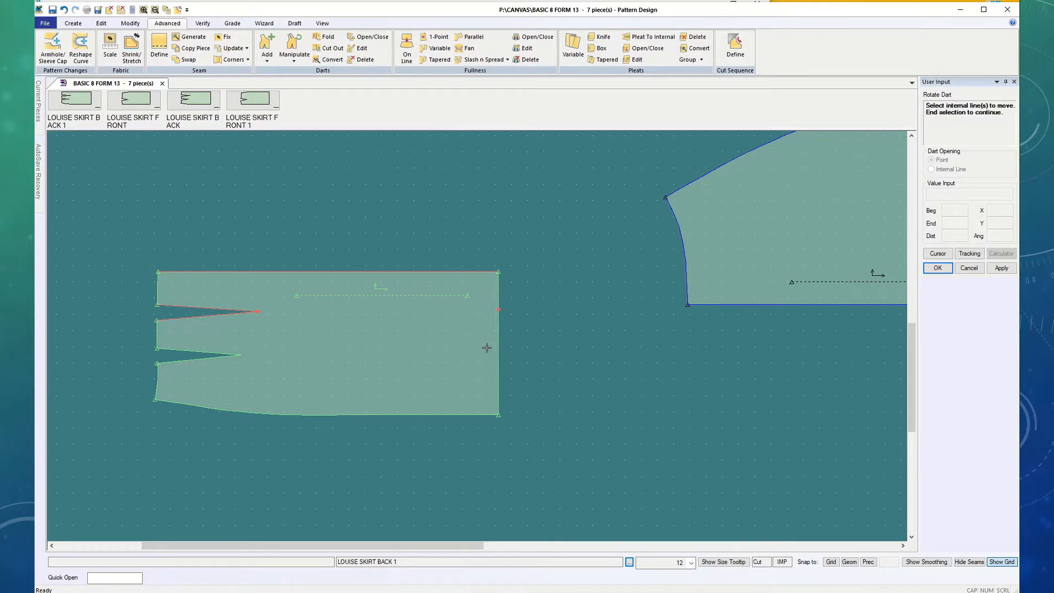
left_click(938, 268)
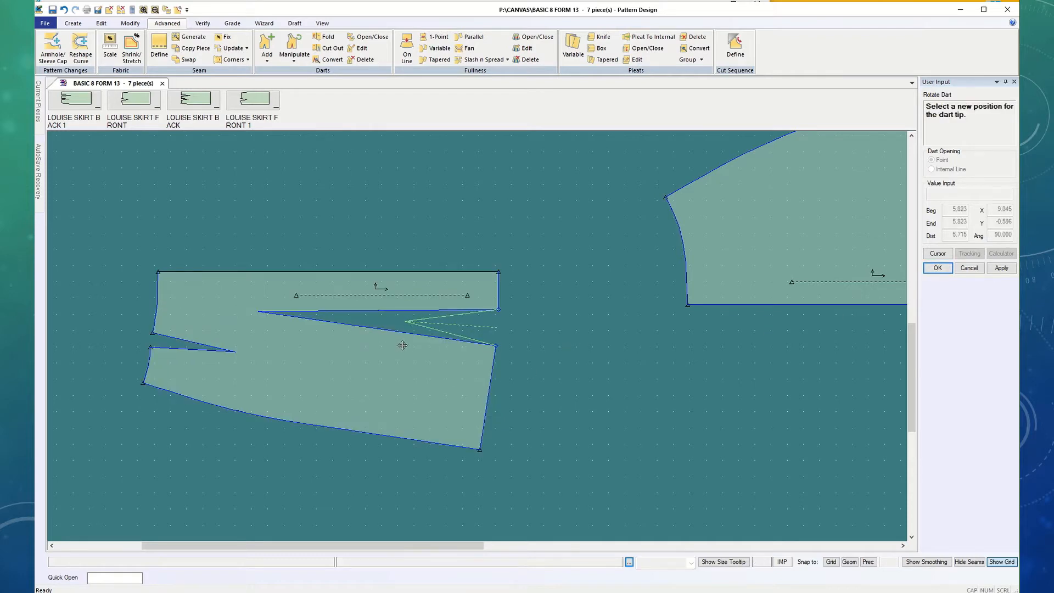
left_click(256, 330)
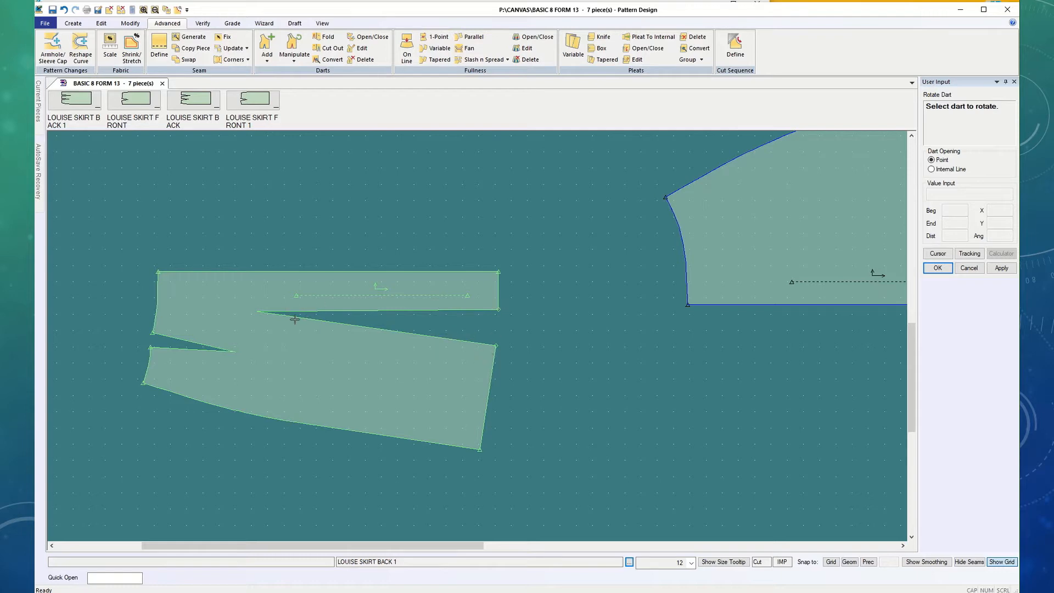
Step: Rotate the skirt back's remaining waist dart into the middle of the outer hem section, holding the centre back and keeping the original dart tip
left_click(190, 341)
left_click(235, 352)
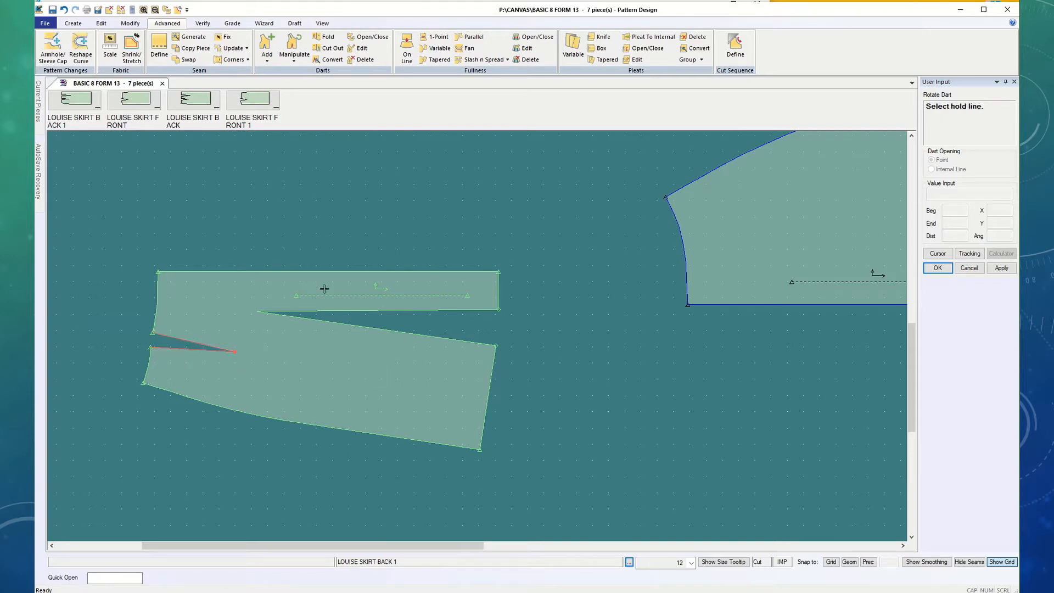
left_click(324, 271)
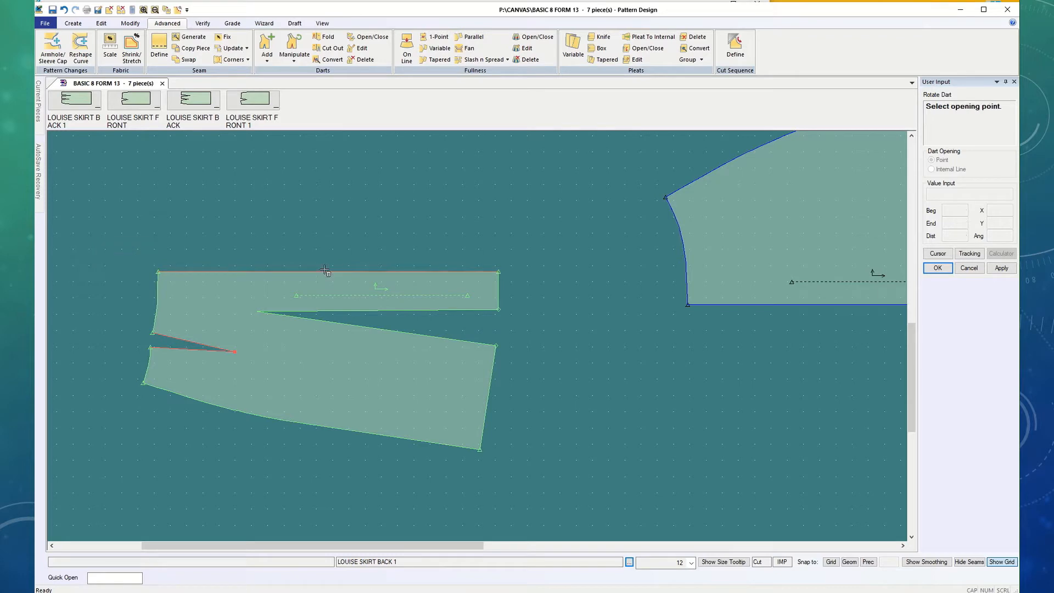
left_click(489, 387)
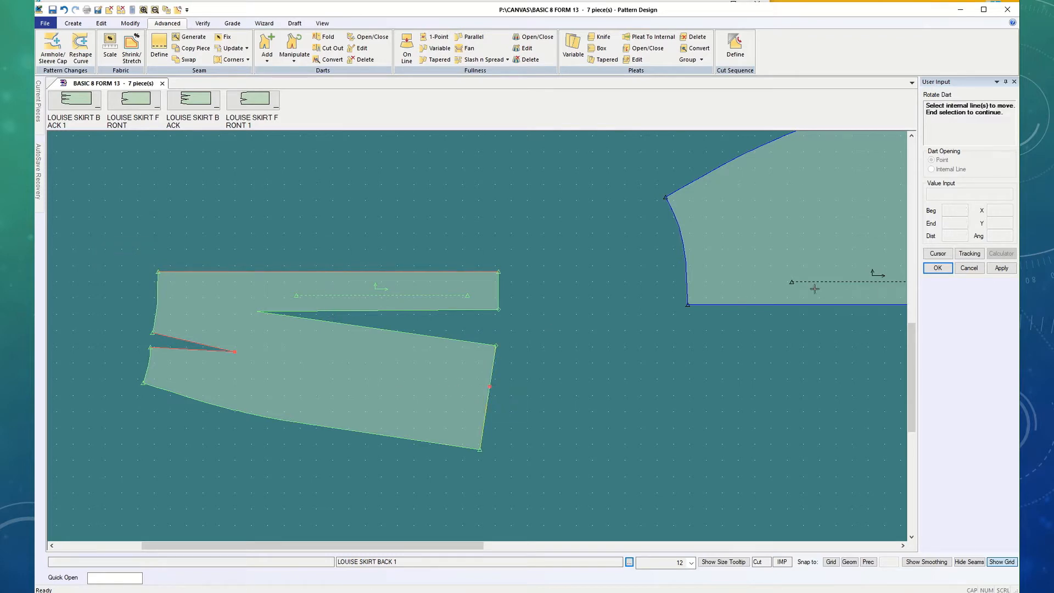
left_click(940, 269)
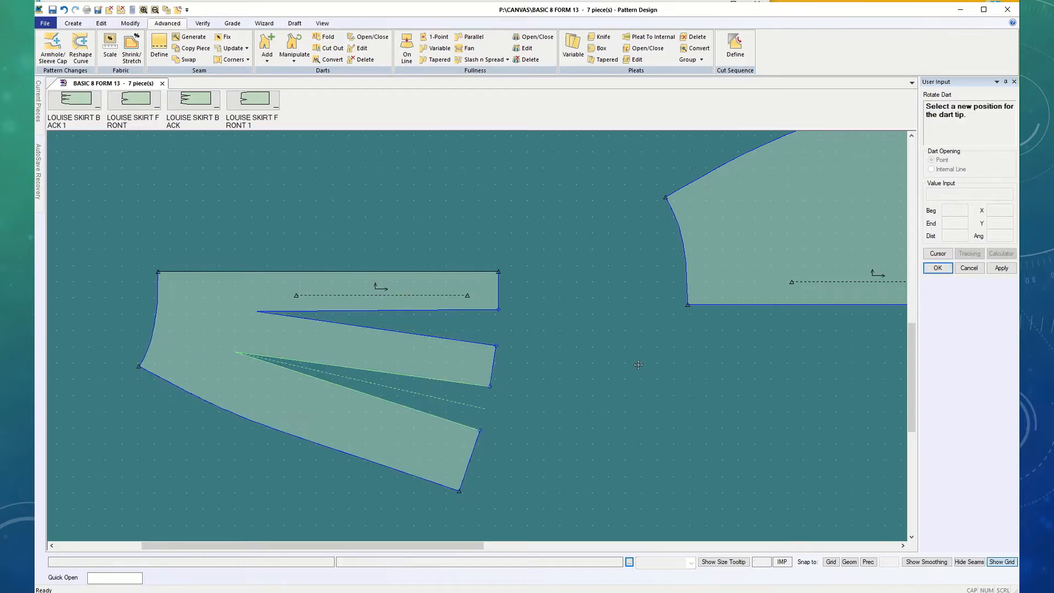
left_click(233, 373)
left_click(938, 268)
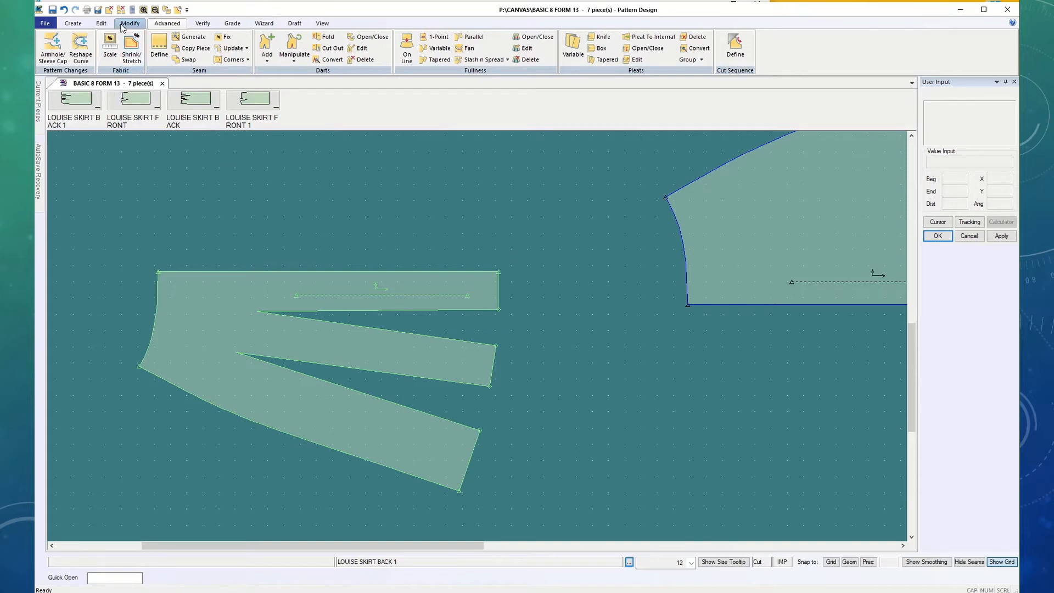
Step: Draw a slightly outward-bowed two-point curve across both hem openings of the skirt back, joining their outermost ends
left_click(80, 25)
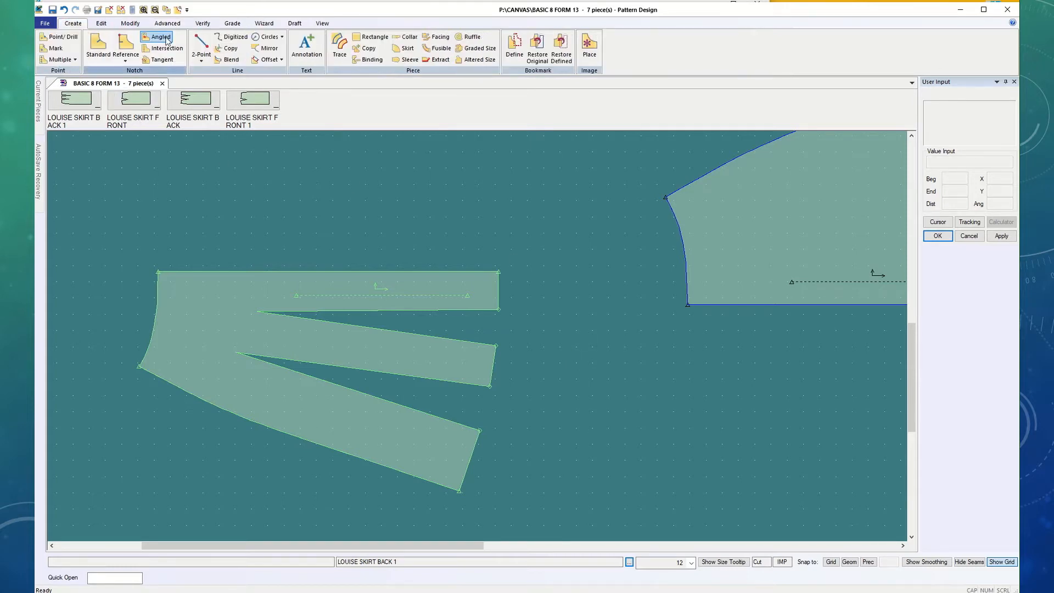
left_click(201, 59)
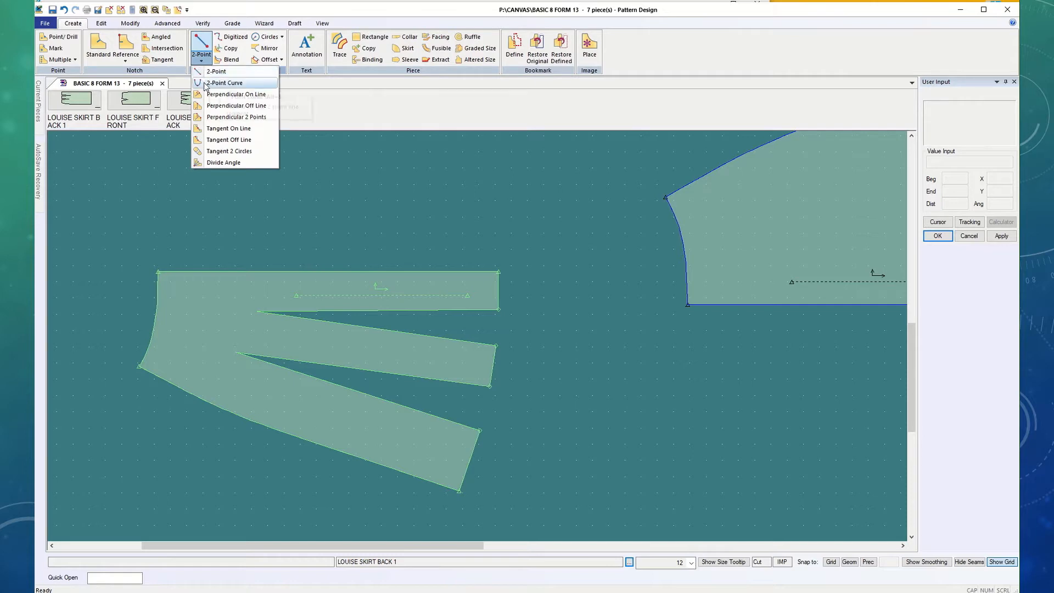
left_click(212, 83)
left_click(504, 312)
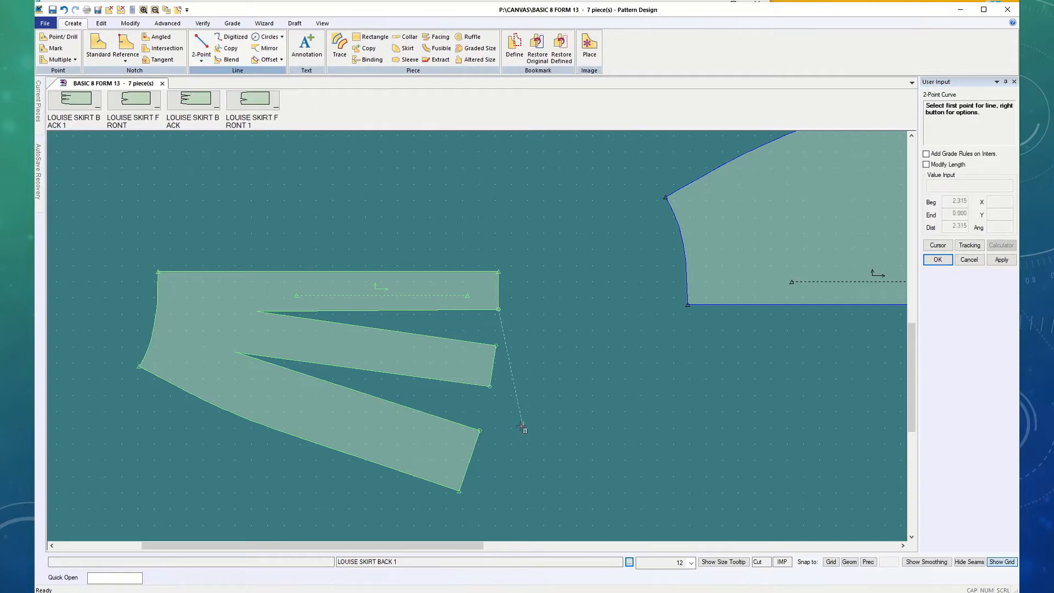
left_click(480, 433)
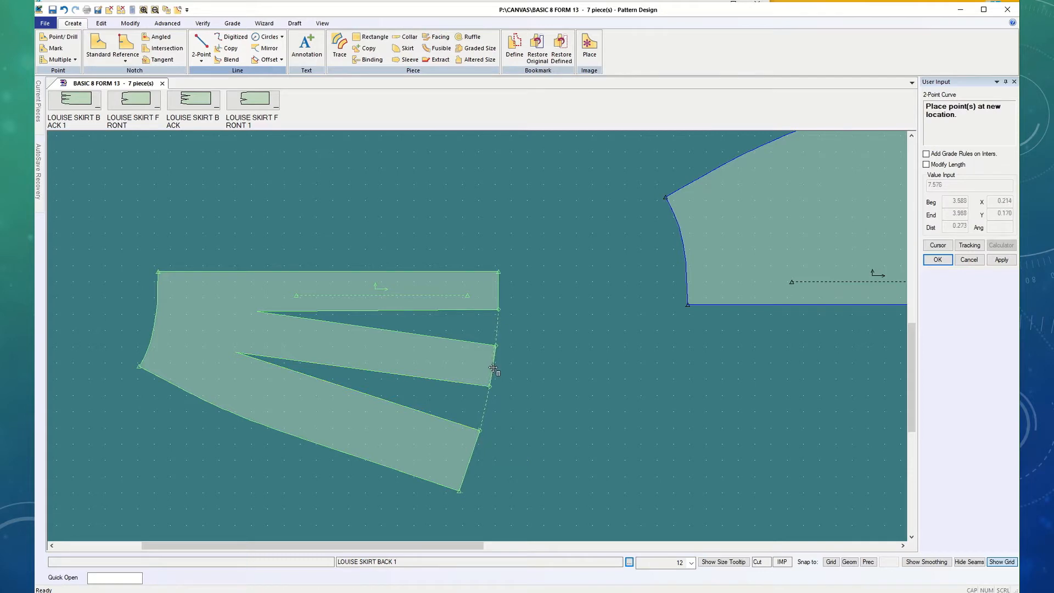
left_click(494, 368)
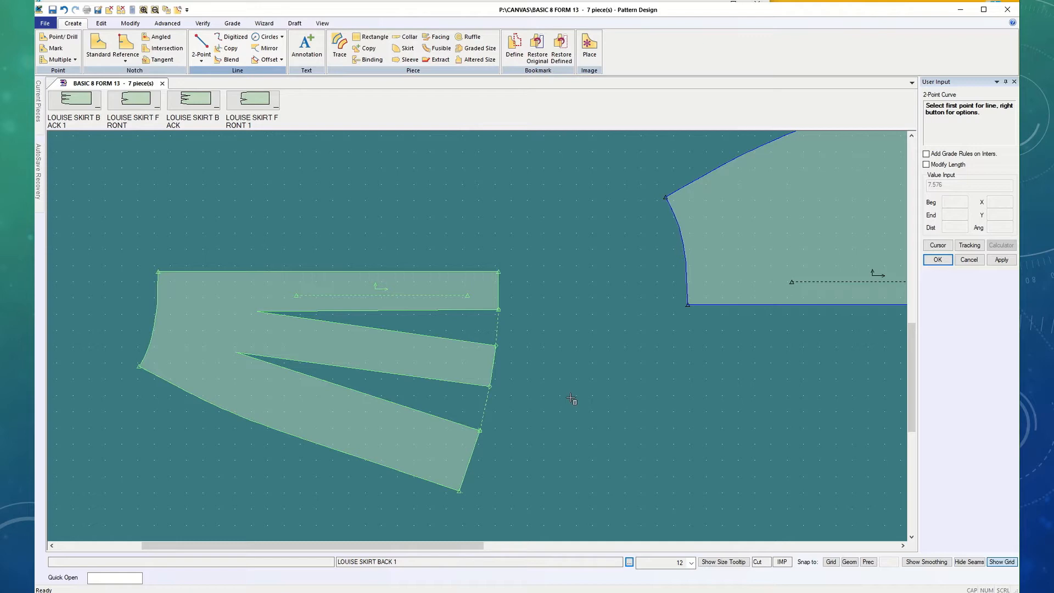
Step: Swap the two-point curve into the skirt back's hem, replacing the perimeter lines of both openings and the hem section between them
left_click(134, 25)
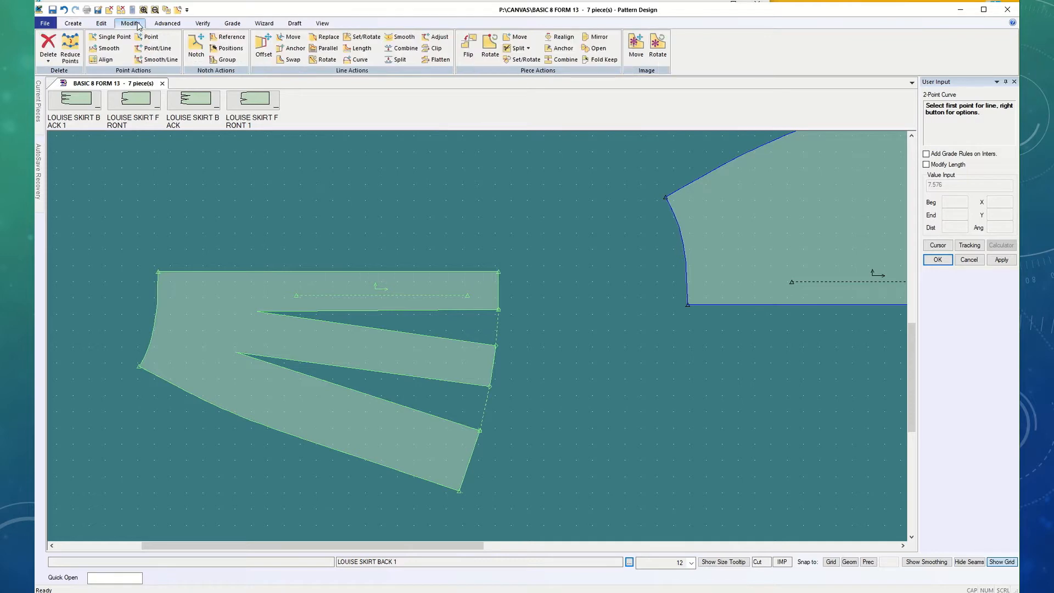
left_click(289, 59)
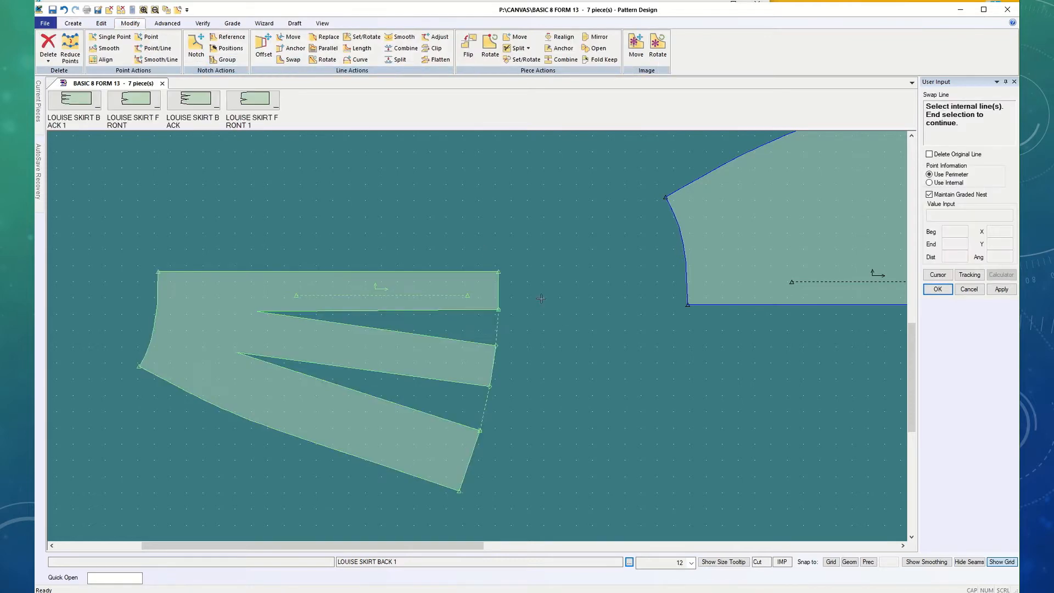
left_click(498, 329)
right_click(496, 329)
left_click(508, 336)
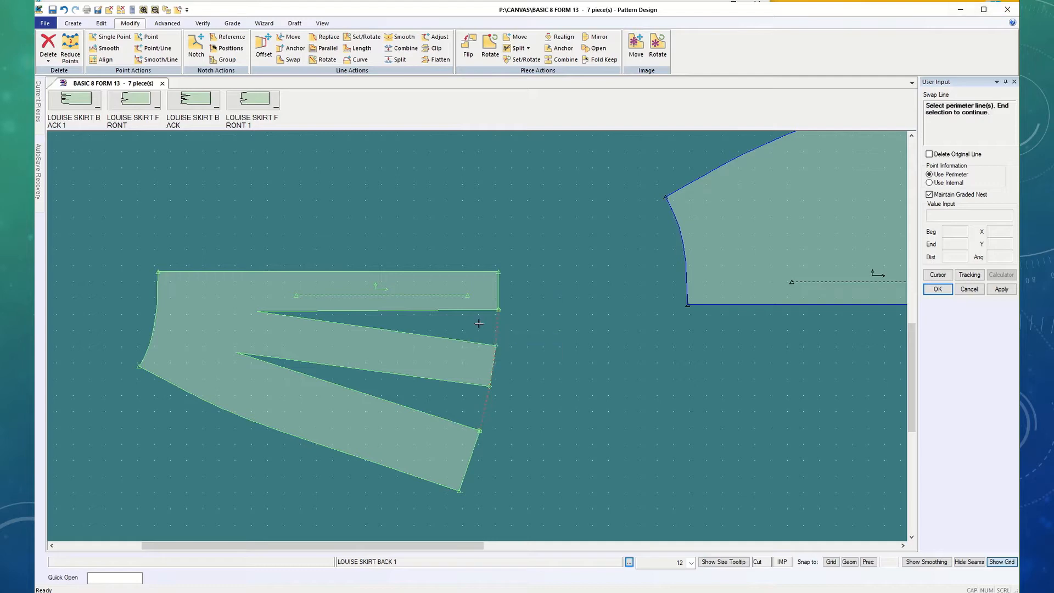
left_click(467, 310)
left_click(487, 363)
left_click(457, 383)
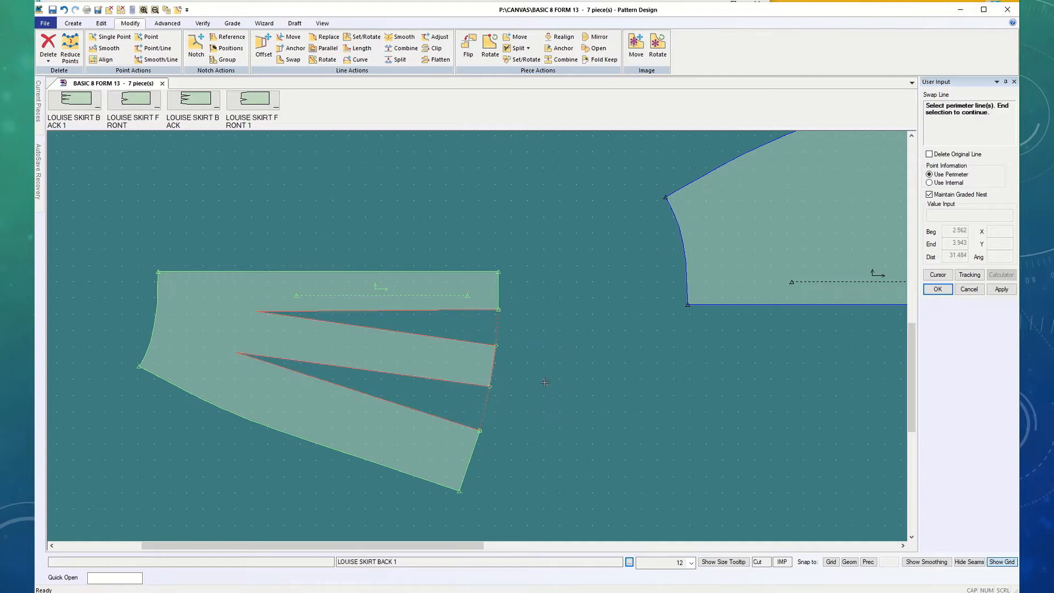
right_click(545, 381)
left_click(564, 382)
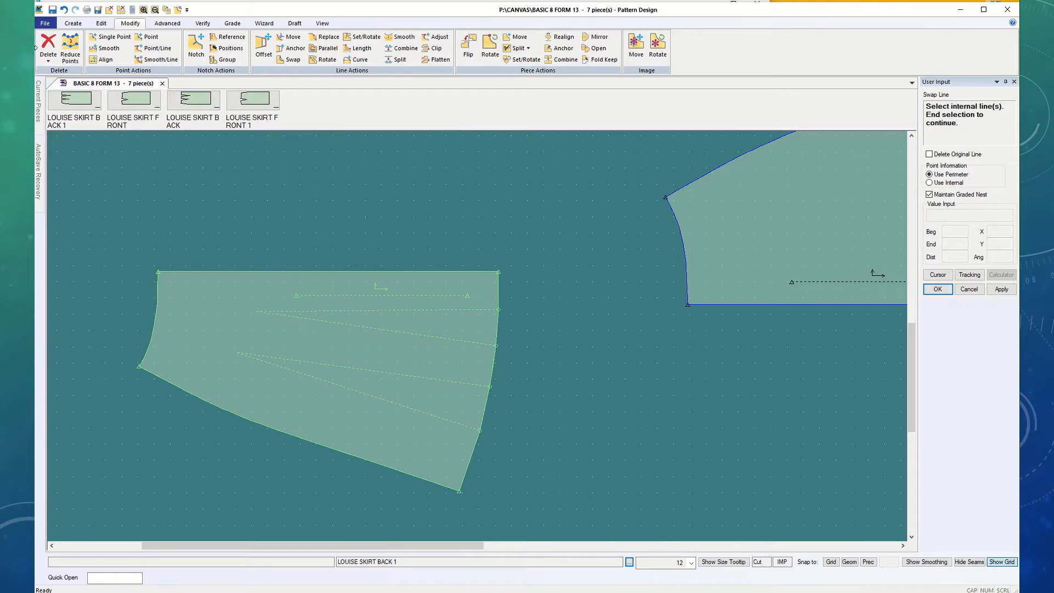
left_click(48, 57)
left_click(61, 94)
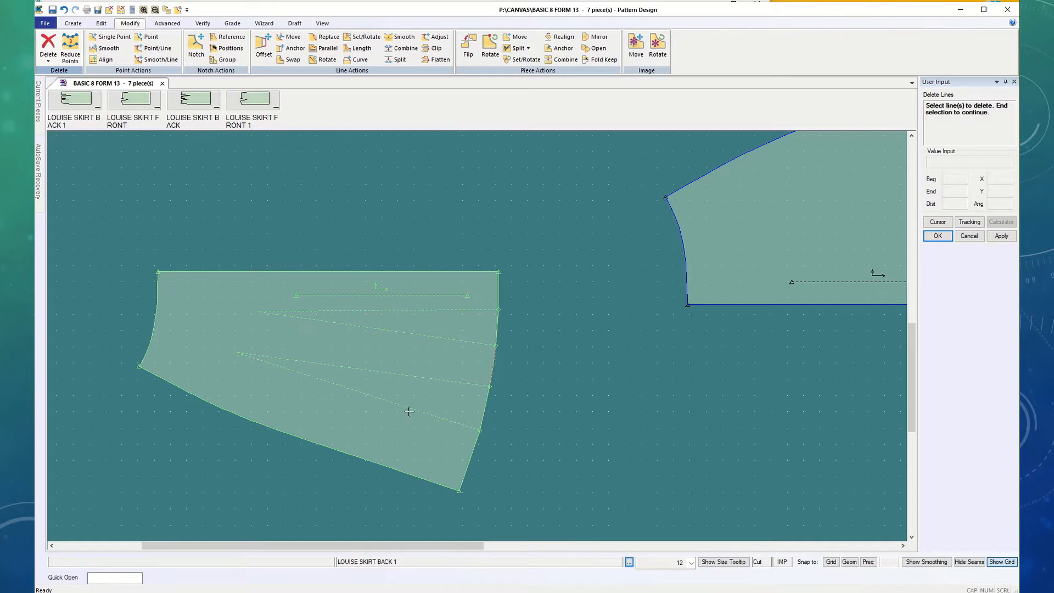
right_click(589, 398)
left_click(623, 406)
scroll(543, 433, "down", 3)
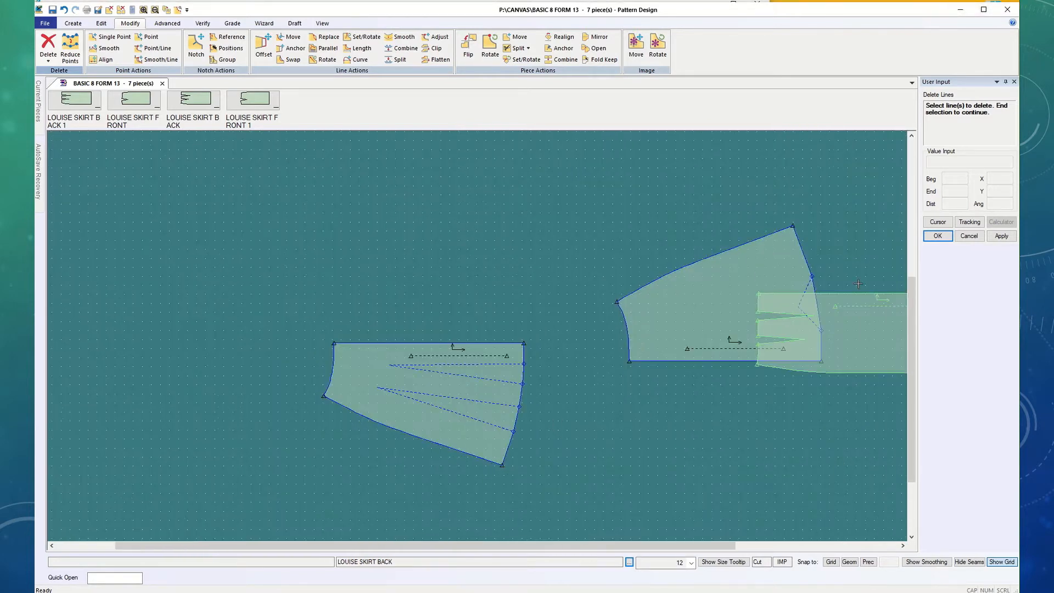
left_click(936, 238)
Step: Arrange the flared skirt back above the flared skirt front with side seams facing, and bring the unaltered skirt back closer to them
left_click_drag(706, 305, 436, 268)
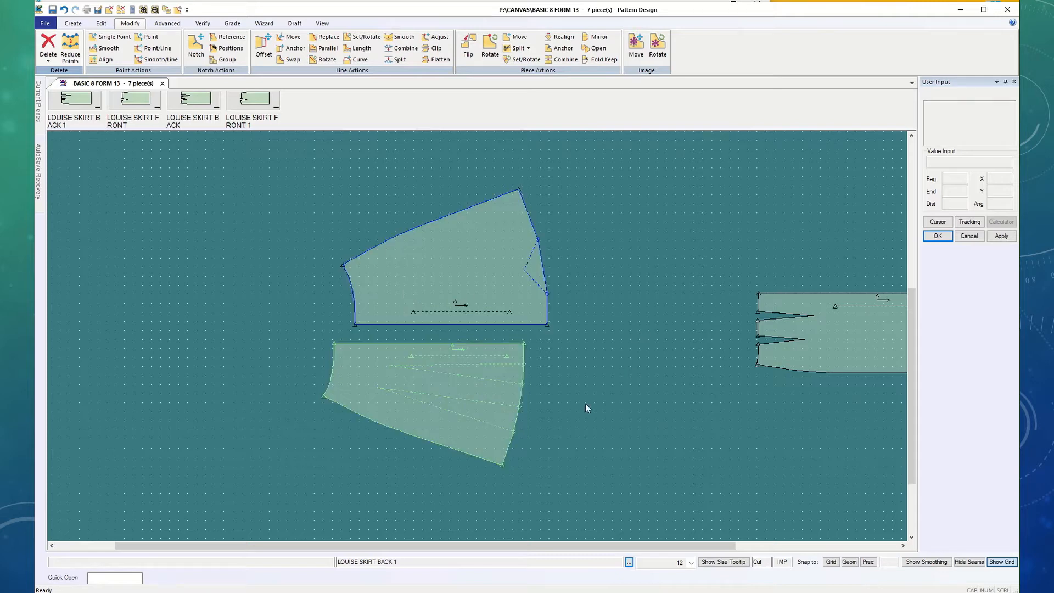
left_click_drag(470, 390, 368, 265)
left_click_drag(492, 273, 379, 433)
left_click_drag(402, 314, 415, 310)
left_click_drag(408, 378, 417, 380)
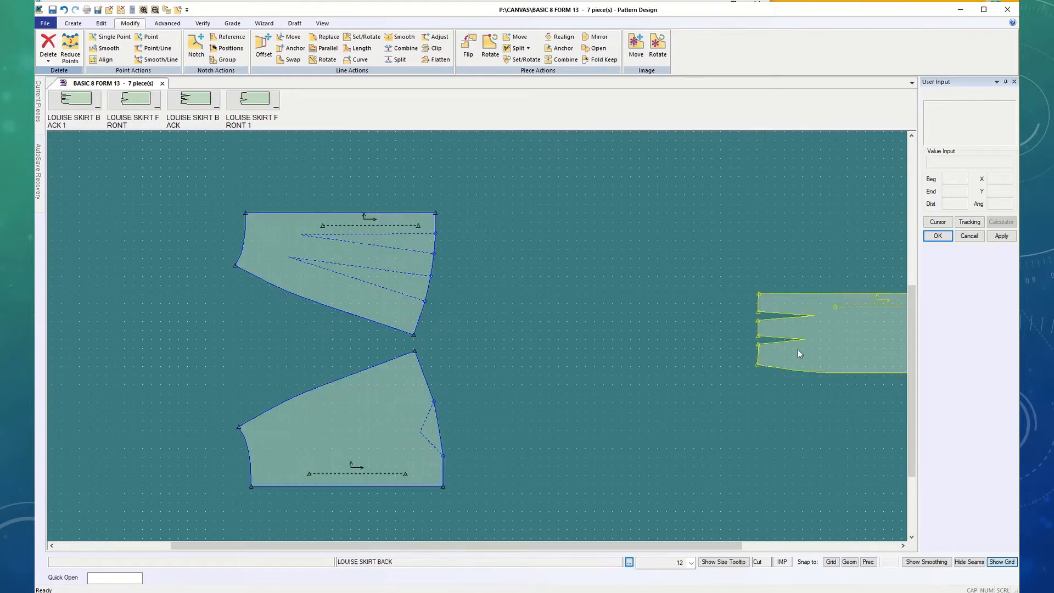
left_click_drag(799, 350, 644, 364)
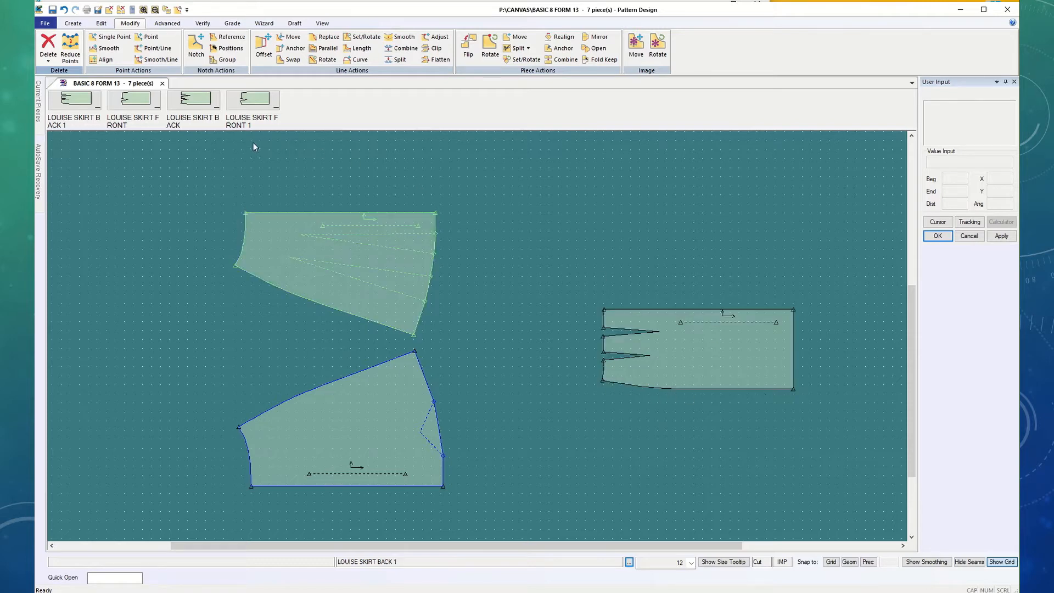
Step: Place the stored, unaltered skirt front 1 above the unaltered skirt back and flip it about its centre front line
left_click_drag(256, 104, 681, 237)
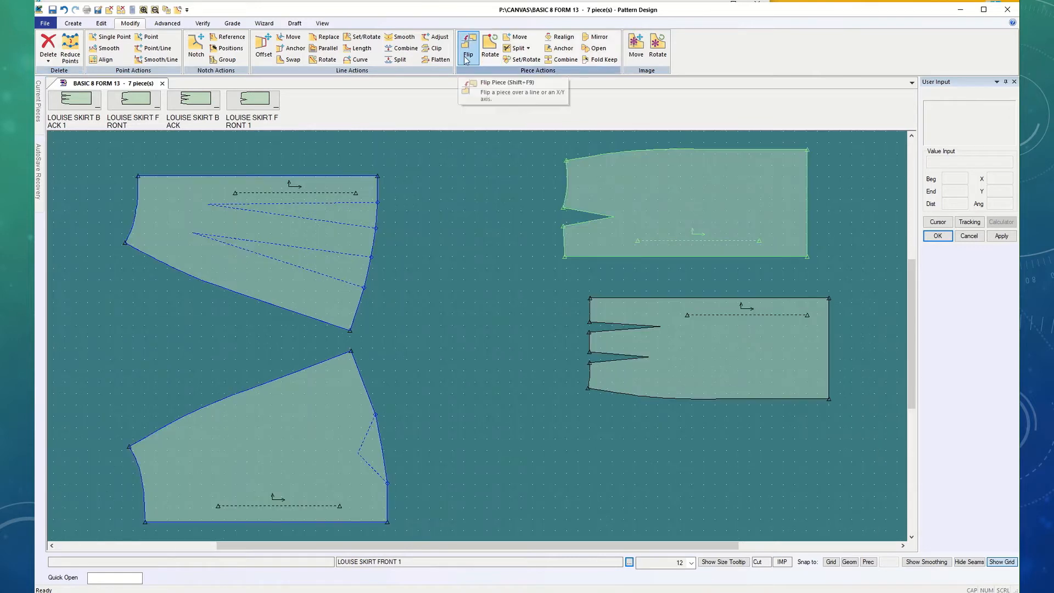
left_click(468, 47)
left_click(676, 256)
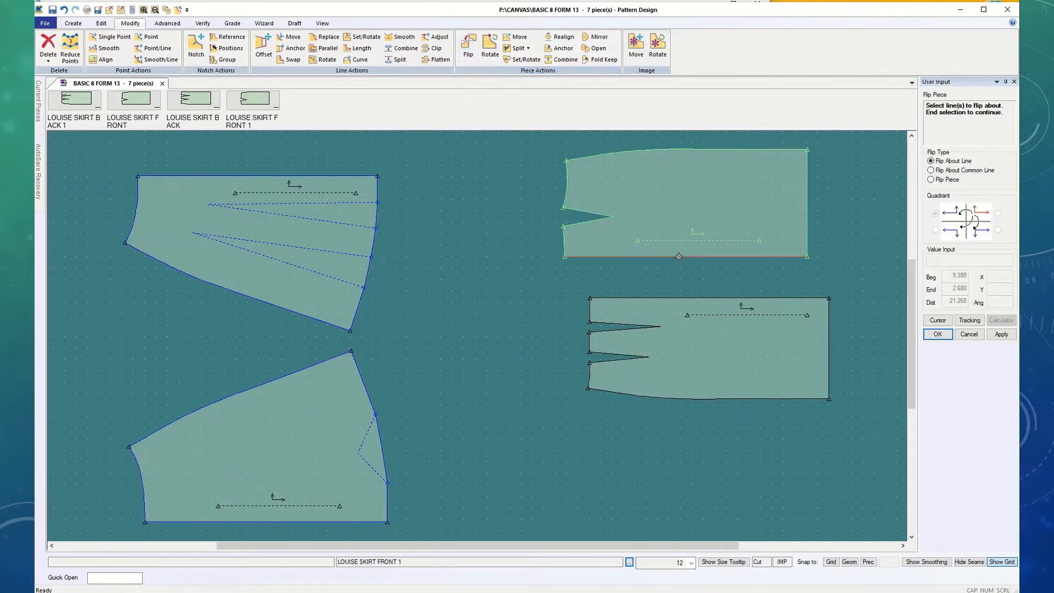
left_click(938, 336)
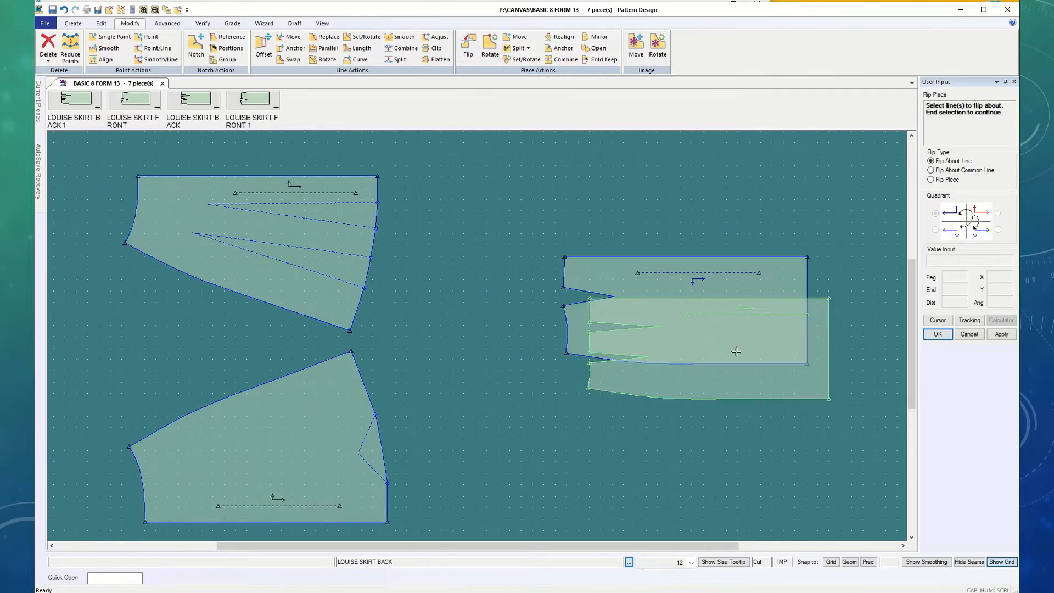
left_click(969, 334)
Step: Overlay the unaltered skirt back on the flipped skirt front with side seams matched, and compare their side seams and widths
left_click_drag(755, 377, 733, 338)
scroll(593, 361, "up", 3)
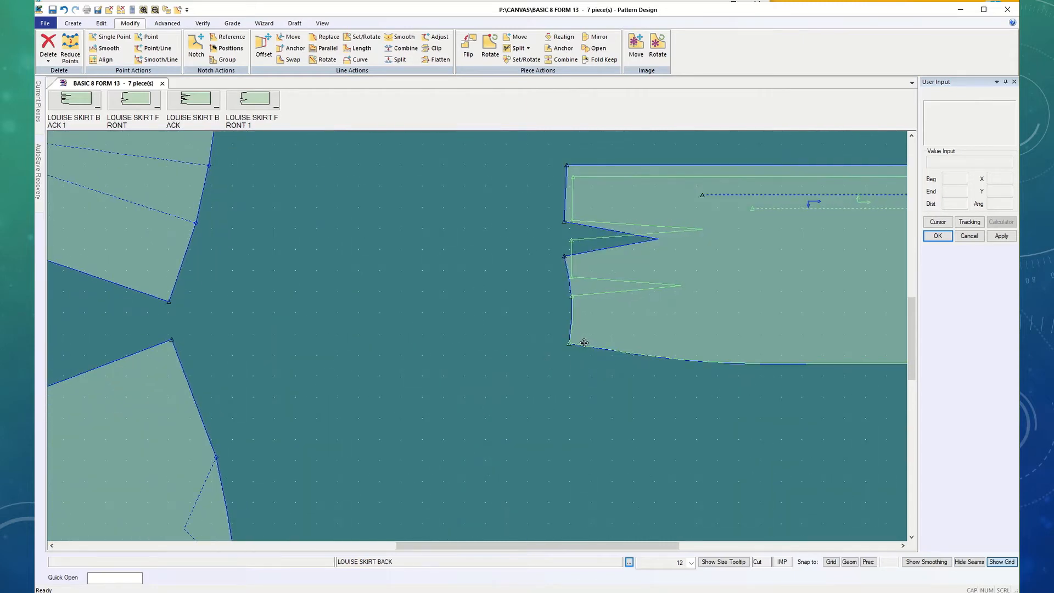
scroll(628, 391, "down", 3)
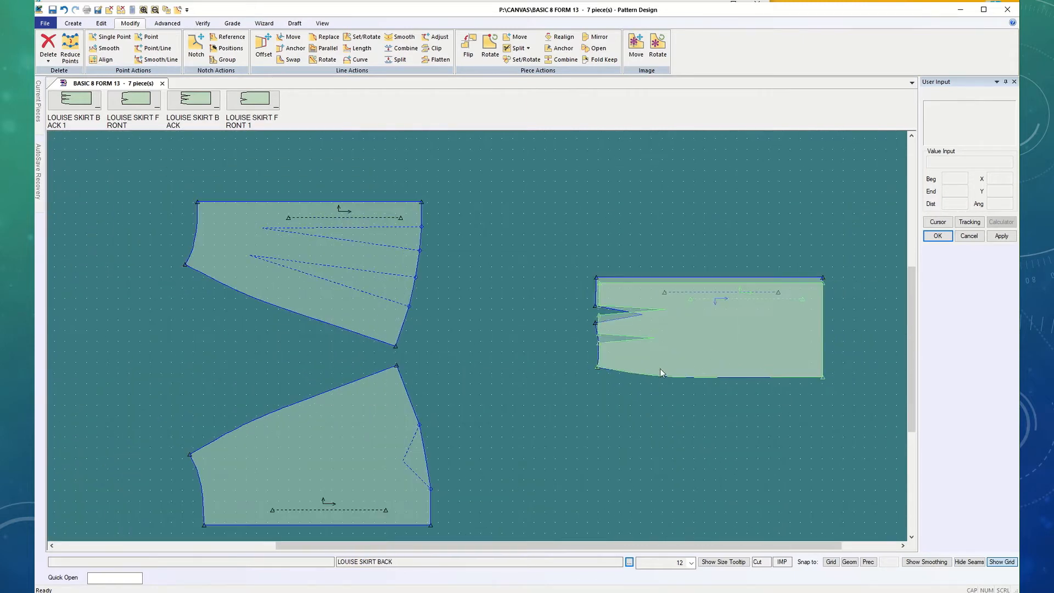
scroll(780, 382, "up", 3)
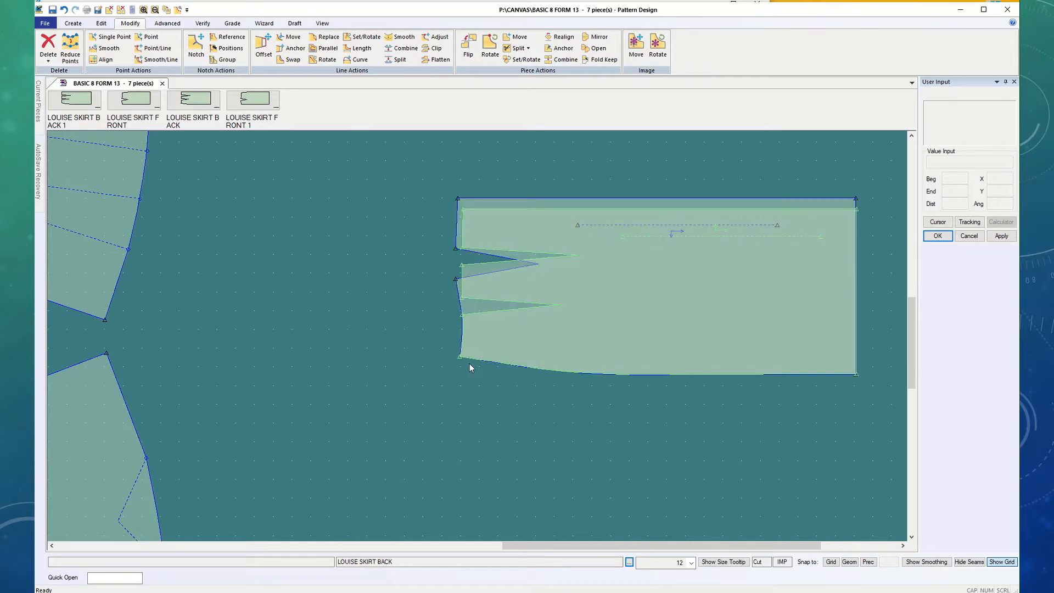
scroll(666, 471, "down", 3)
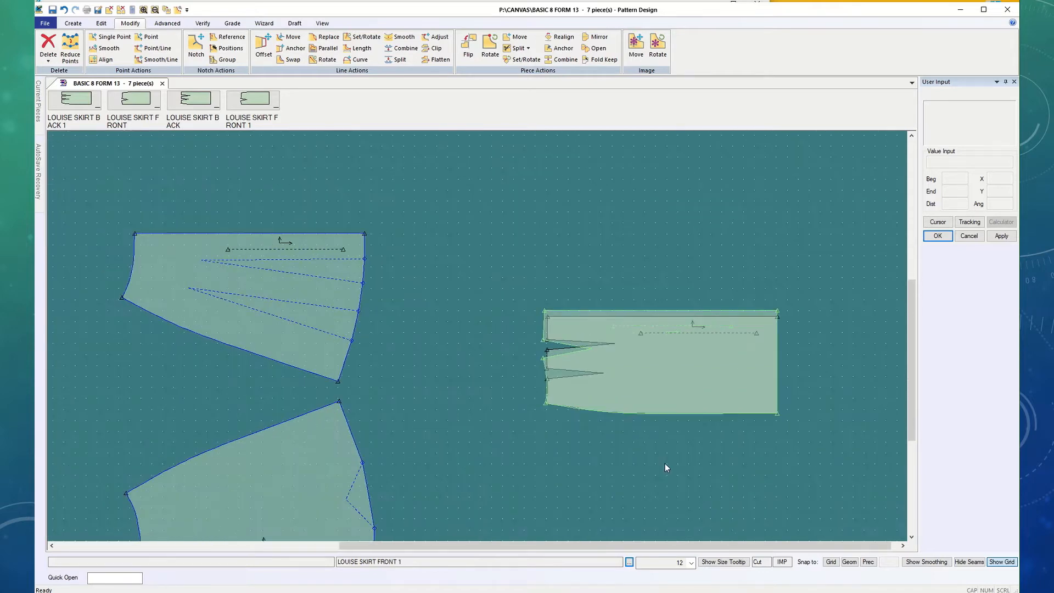
scroll(665, 464, "down", 3)
left_click_drag(915, 341, 914, 367)
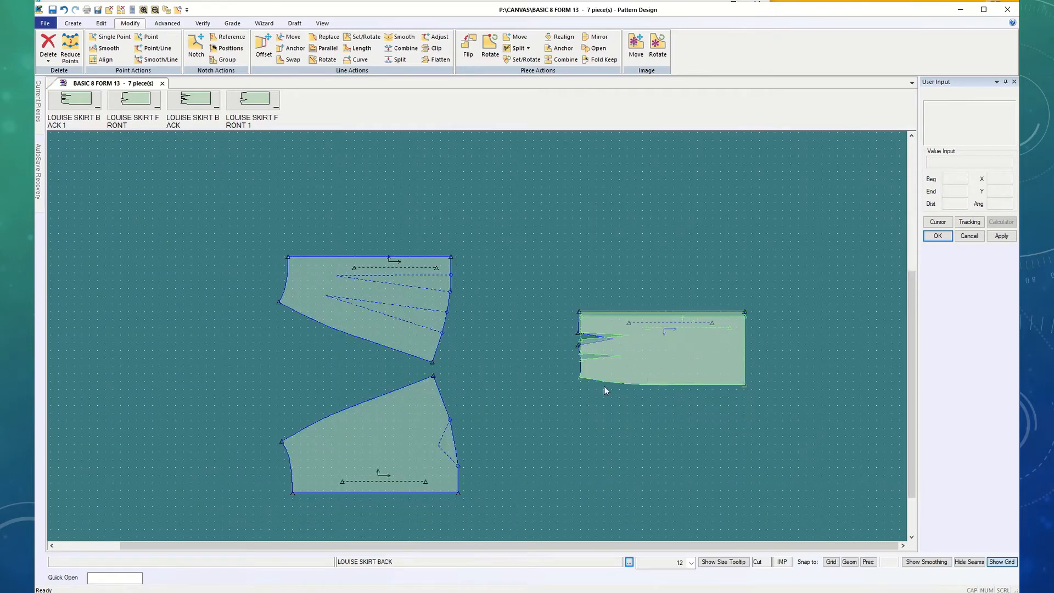
Step: Remove the overlaid unaltered skirt front and skirt back from the work area
left_click(49, 55)
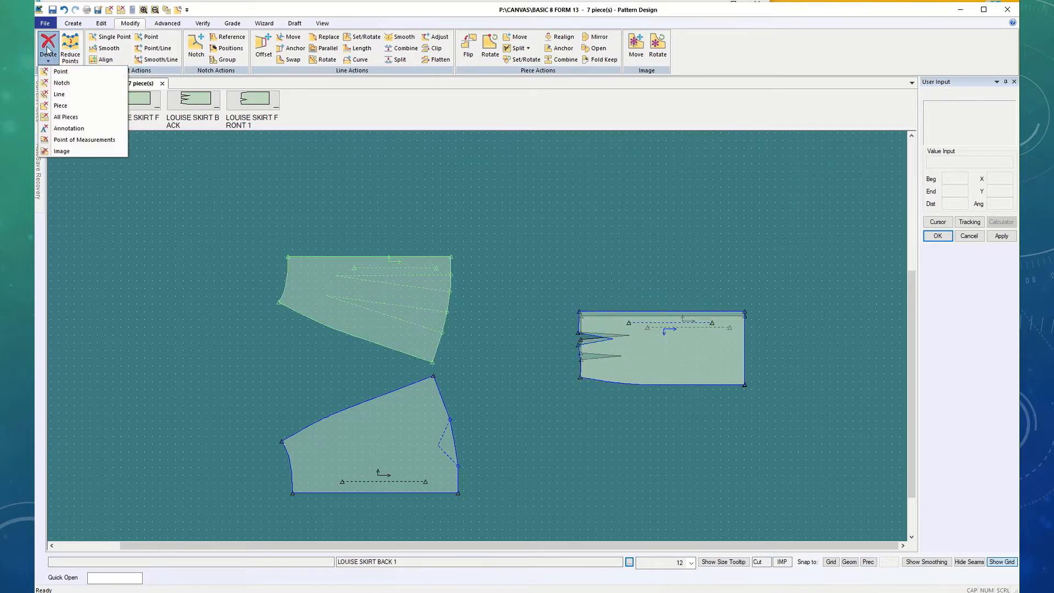
left_click(62, 106)
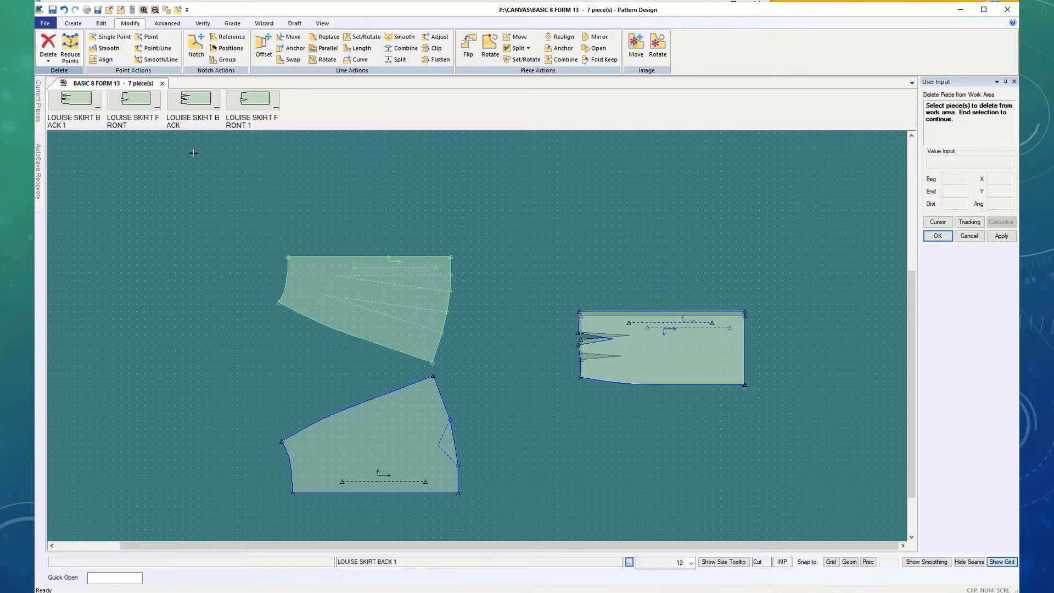
left_click(620, 346)
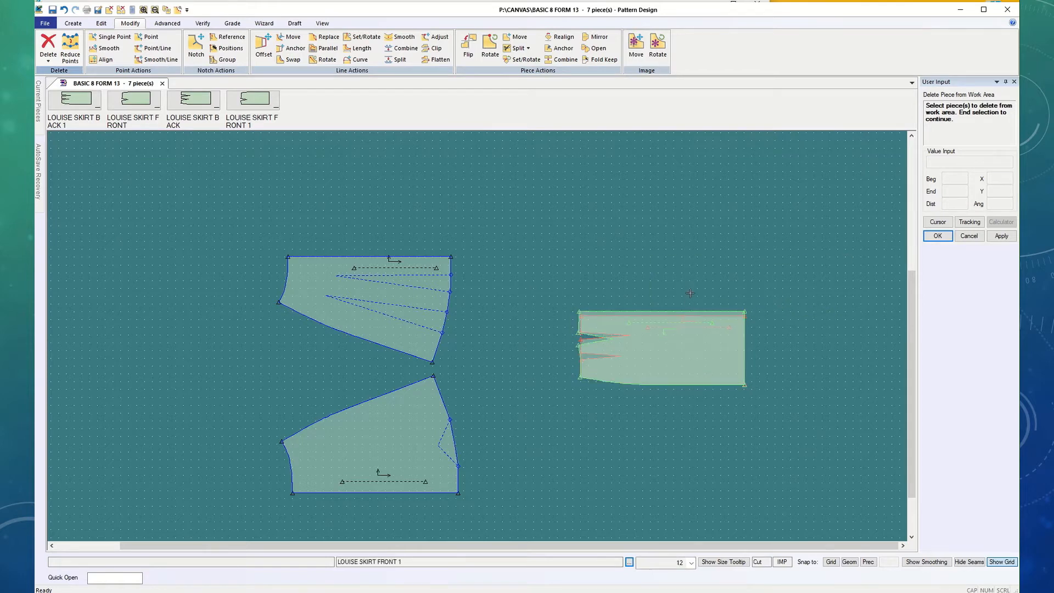
left_click(938, 236)
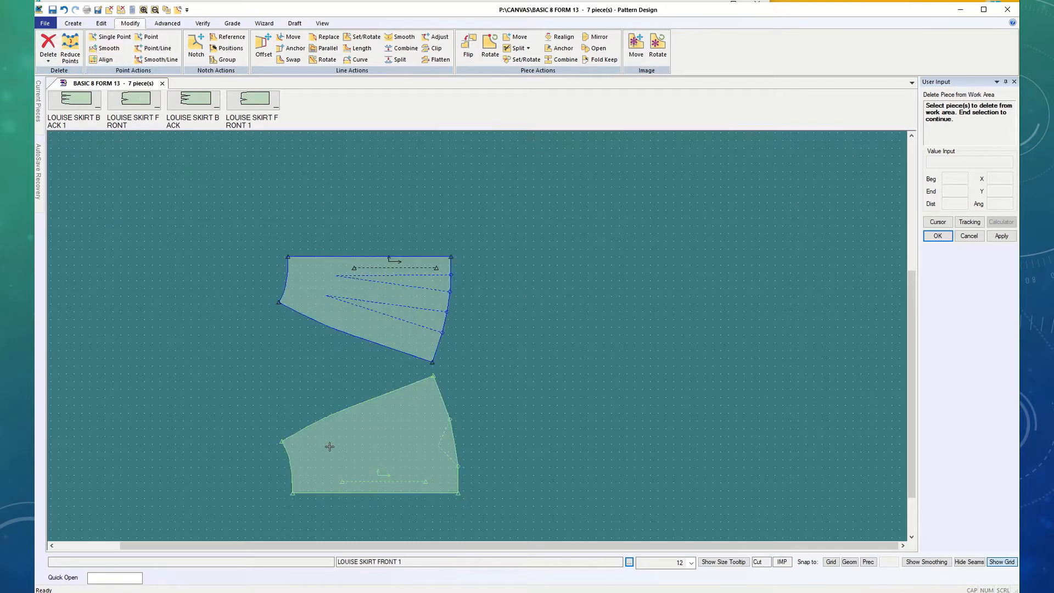
Step: Save the flared skirt back 1 and skirt front 1 pieces, reassigning all duplicate point ids automatically and overwriting the stored versions
left_click(52, 9)
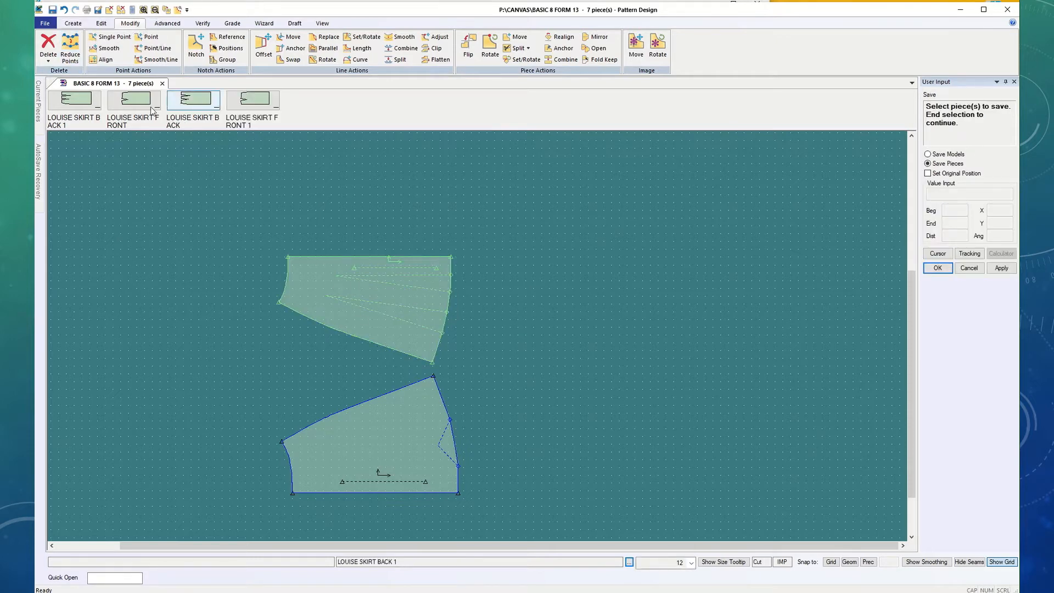
left_click(348, 309)
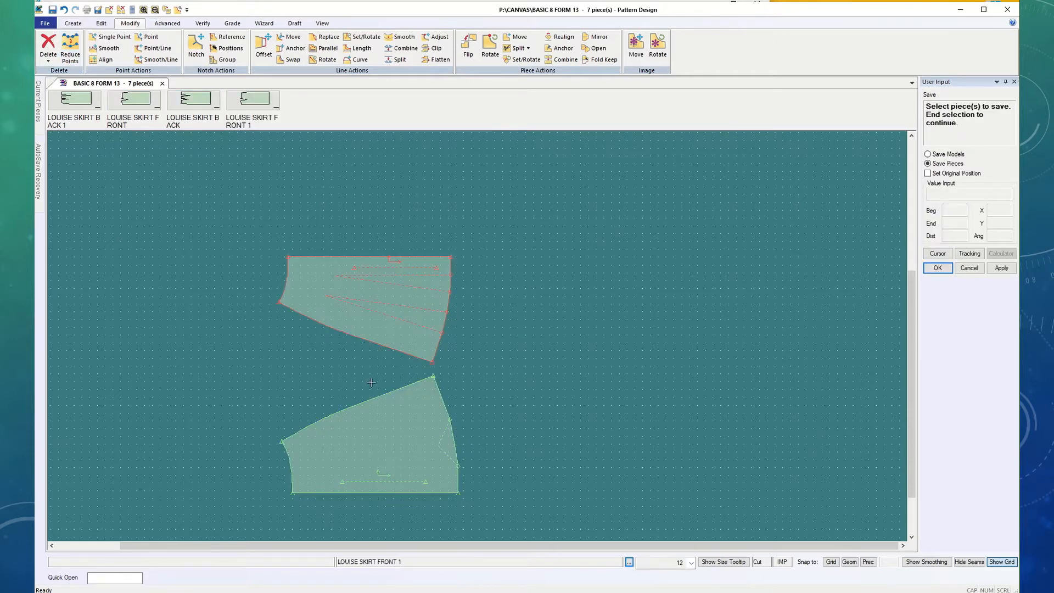
left_click(377, 431)
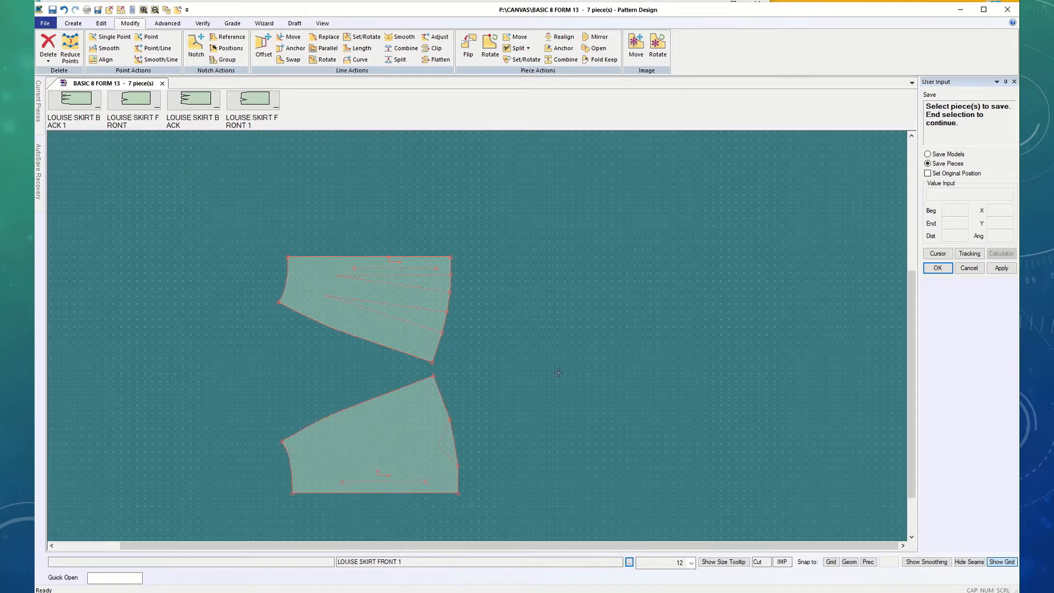
left_click(938, 269)
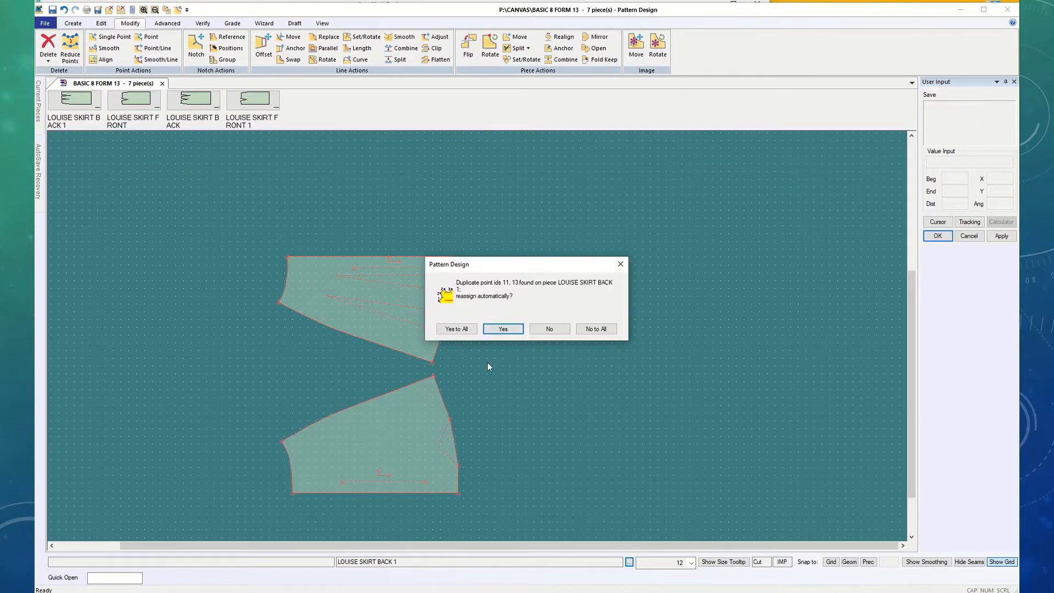
left_click(465, 330)
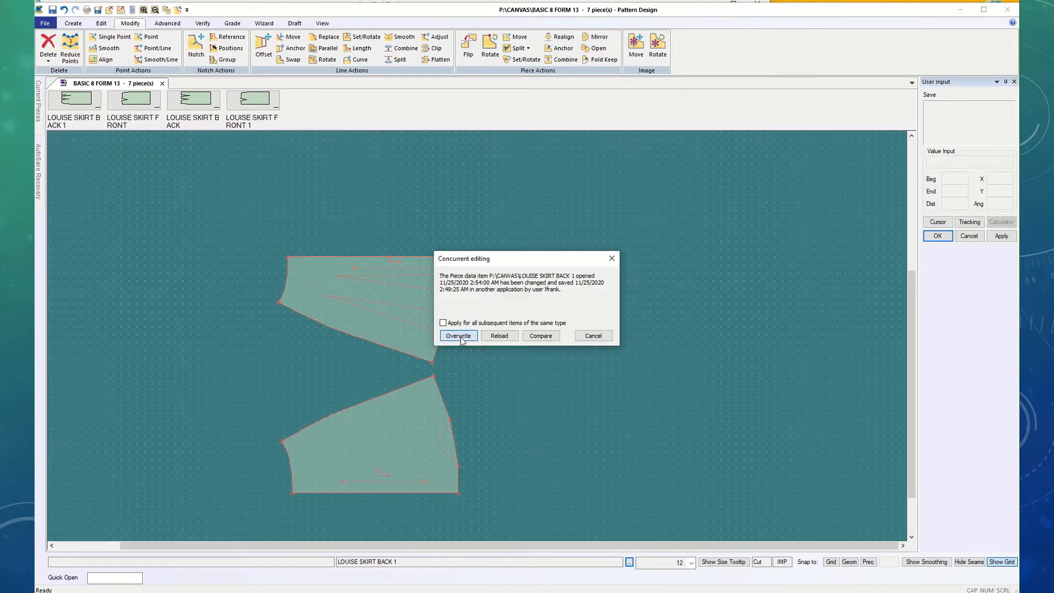
left_click(461, 336)
left_click(459, 336)
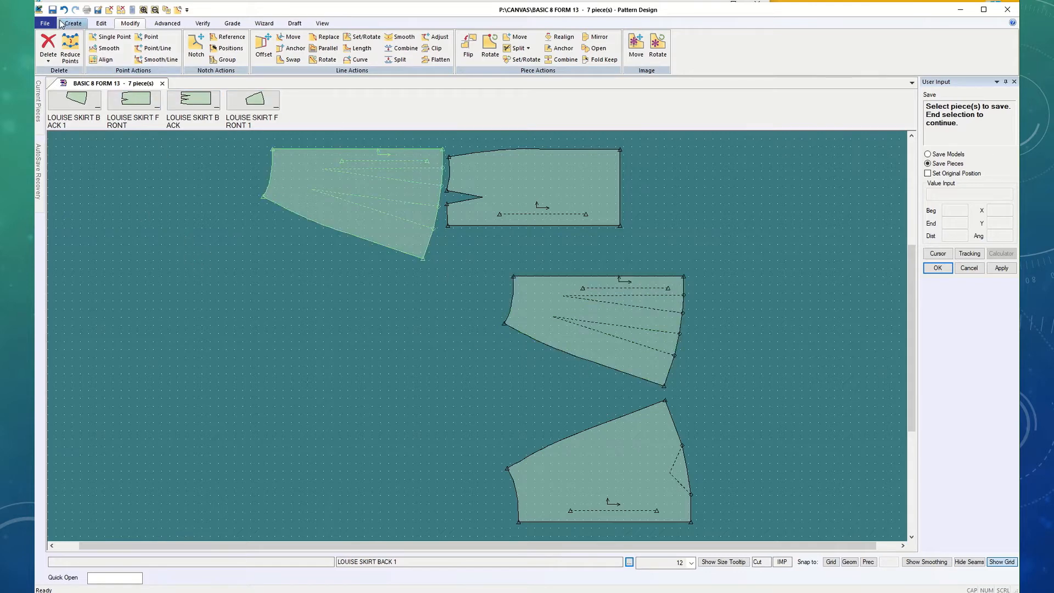
Step: Clear all pieces from the work area and place the saved flared skirt back 1 above the flared skirt front 1
left_click(48, 55)
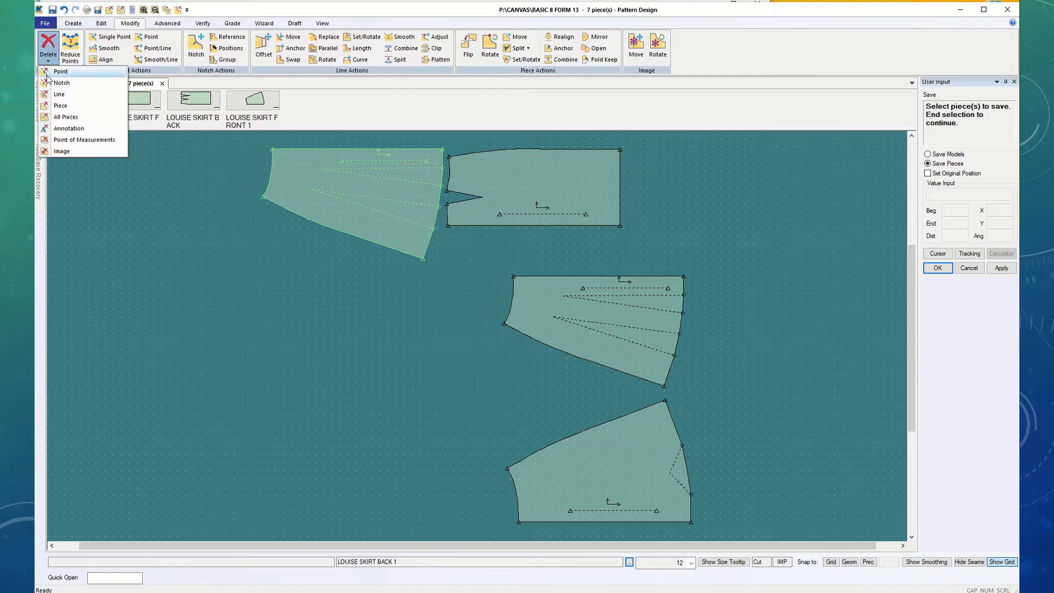
left_click(66, 117)
left_click_drag(76, 100, 246, 298)
left_click_drag(253, 102, 450, 354)
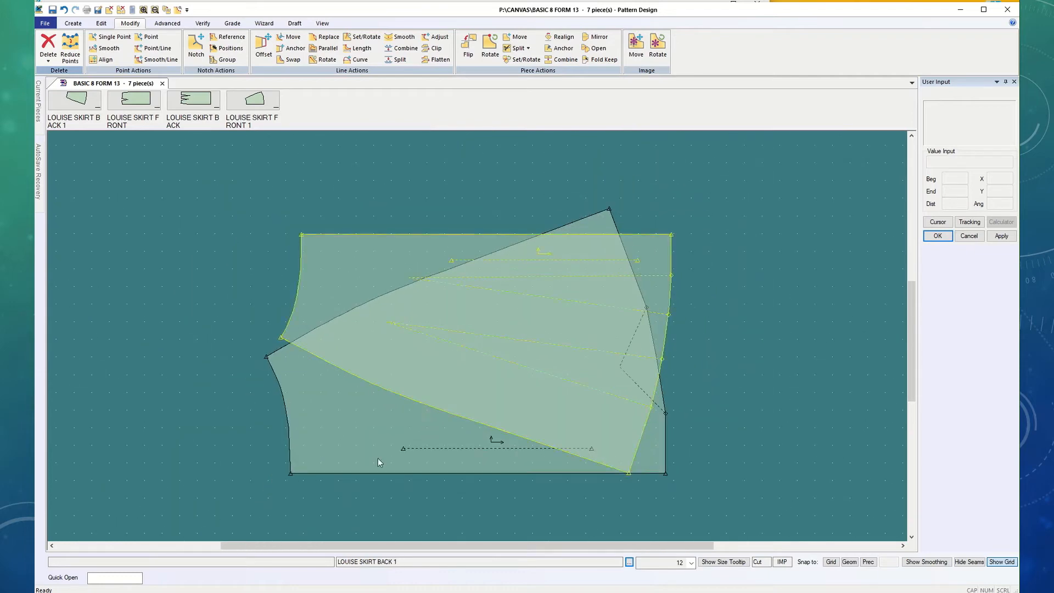
left_click_drag(378, 458, 371, 389)
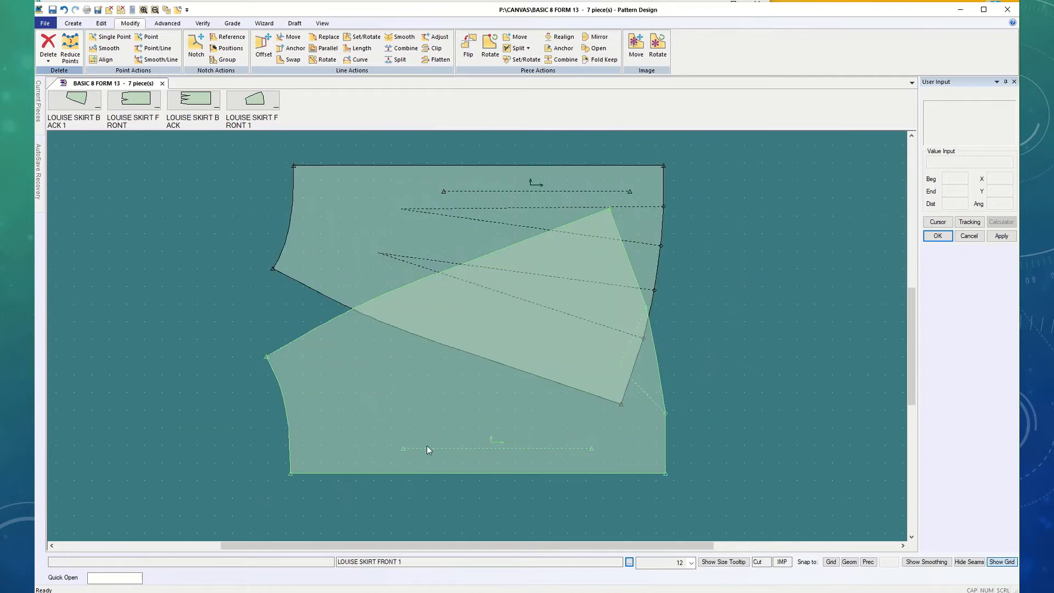
left_click_drag(429, 450, 430, 499)
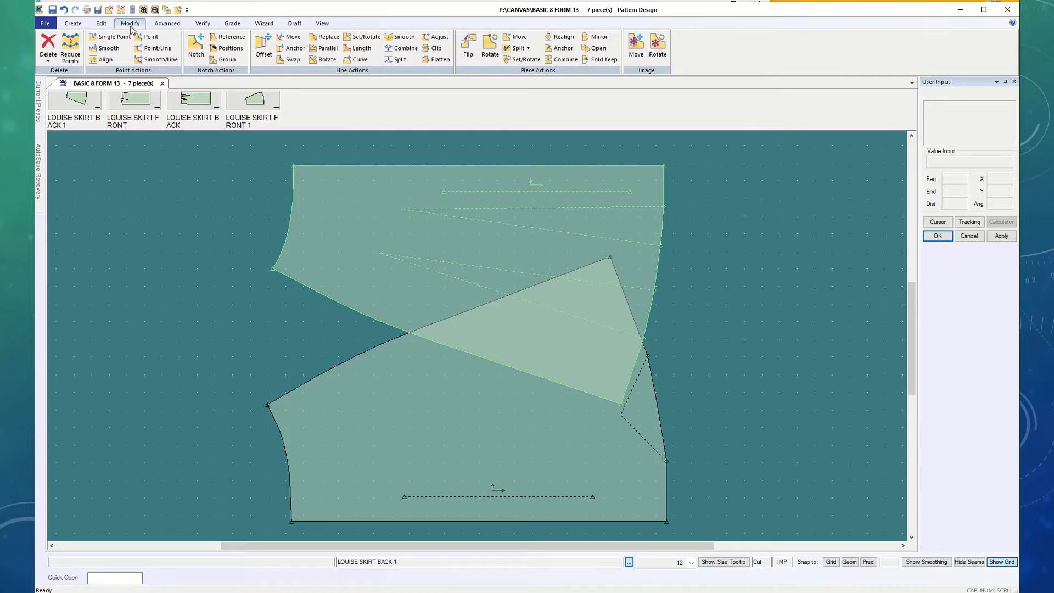
Step: Flip the flared skirt back about its centre back line
left_click(468, 54)
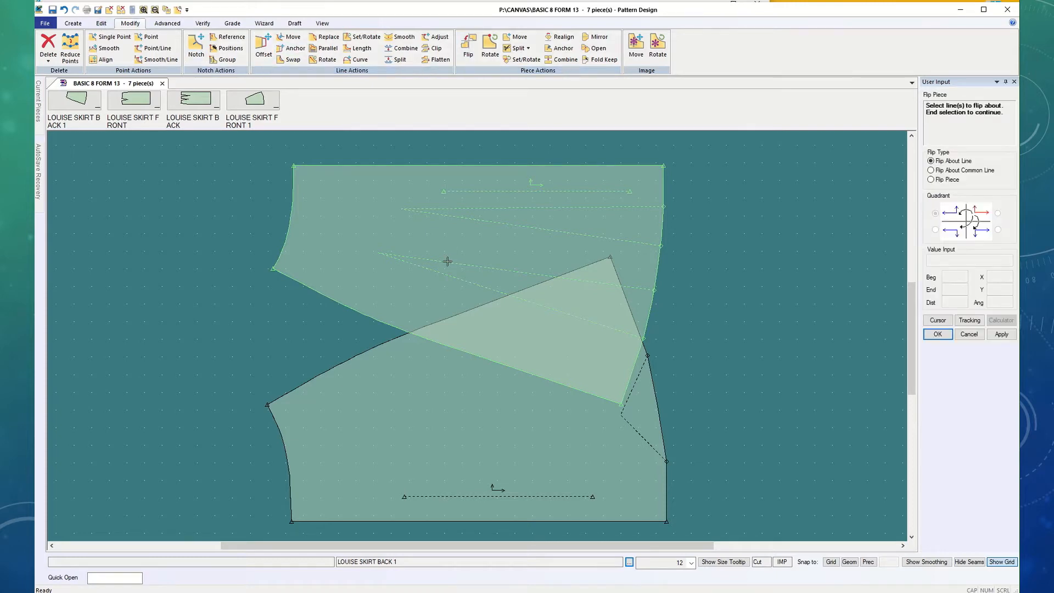
left_click(425, 165)
right_click(706, 251)
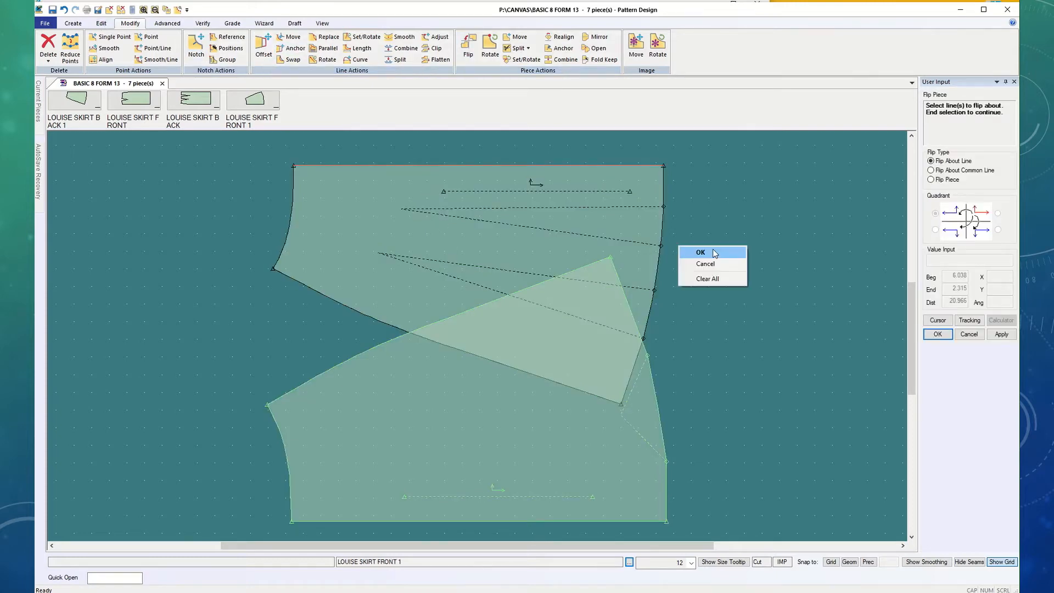
left_click(700, 251)
left_click(938, 334)
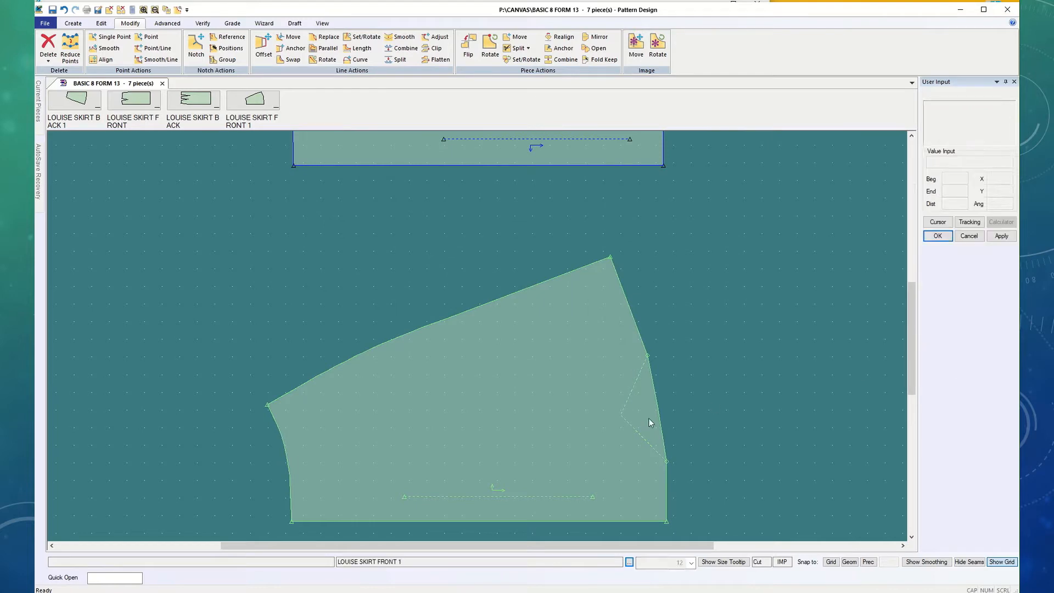
Step: Move the flared skirt back down onto the flared skirt front so the two pieces overlap
left_click(477, 157)
left_click_drag(477, 159, 472, 447)
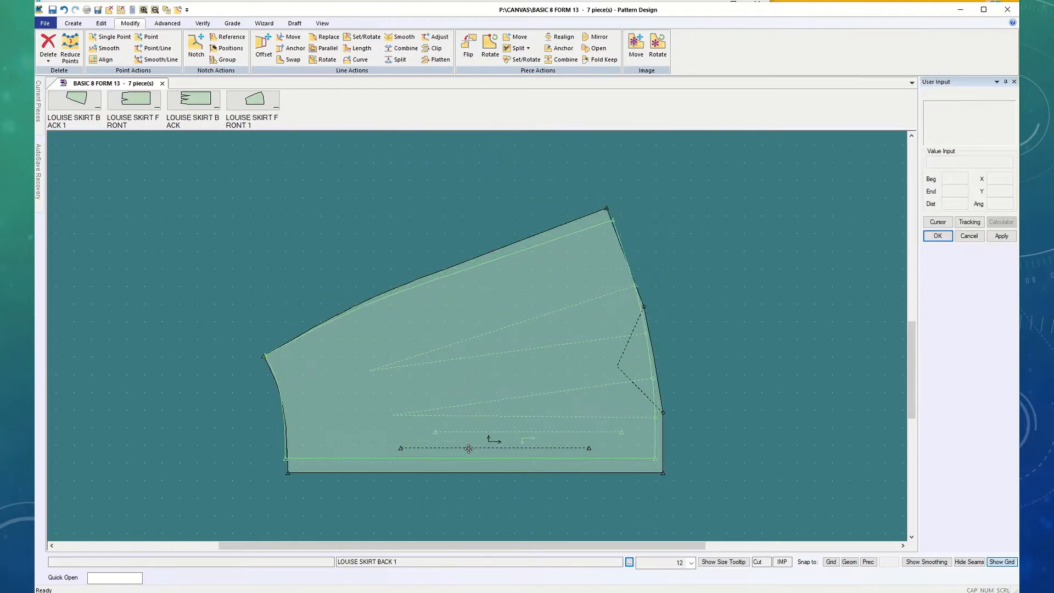
left_click(468, 450)
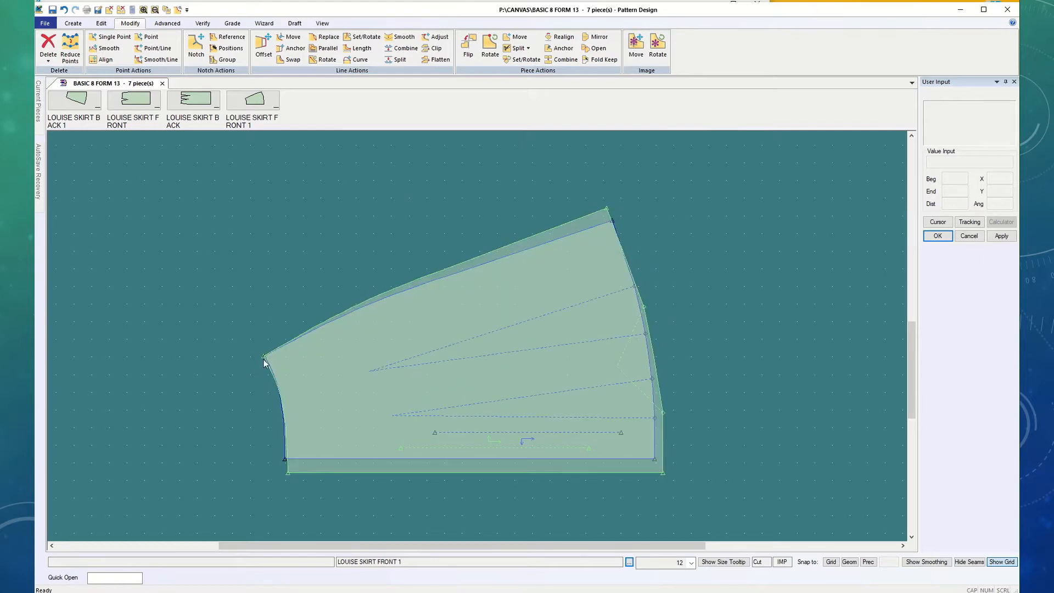
Step: Compare the overlaid flared back and front outlines along the side seam, waist, hem and centre lines
left_click(568, 238)
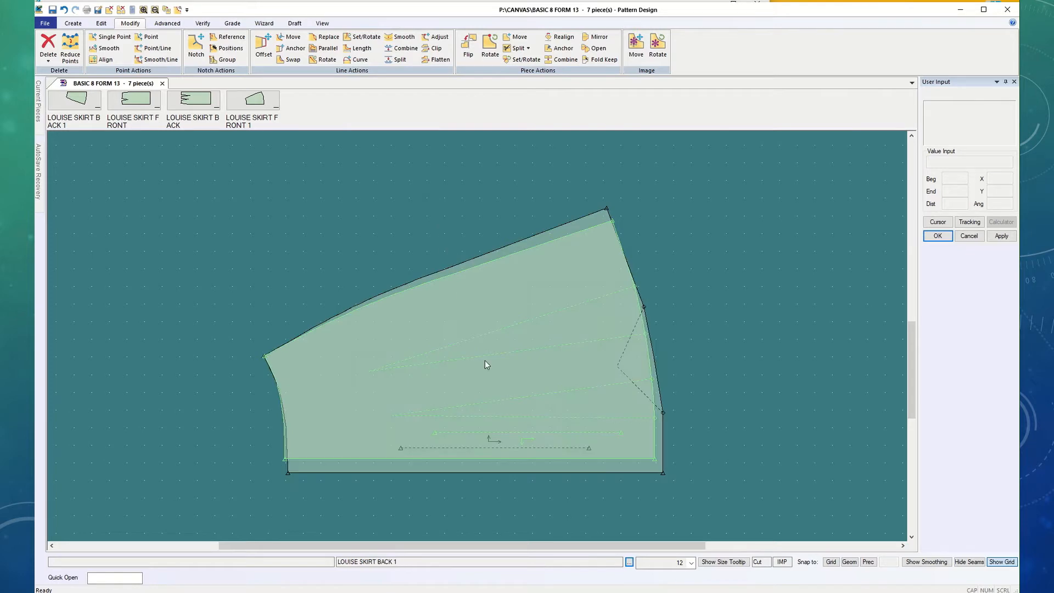
scroll(379, 415, "up", 2)
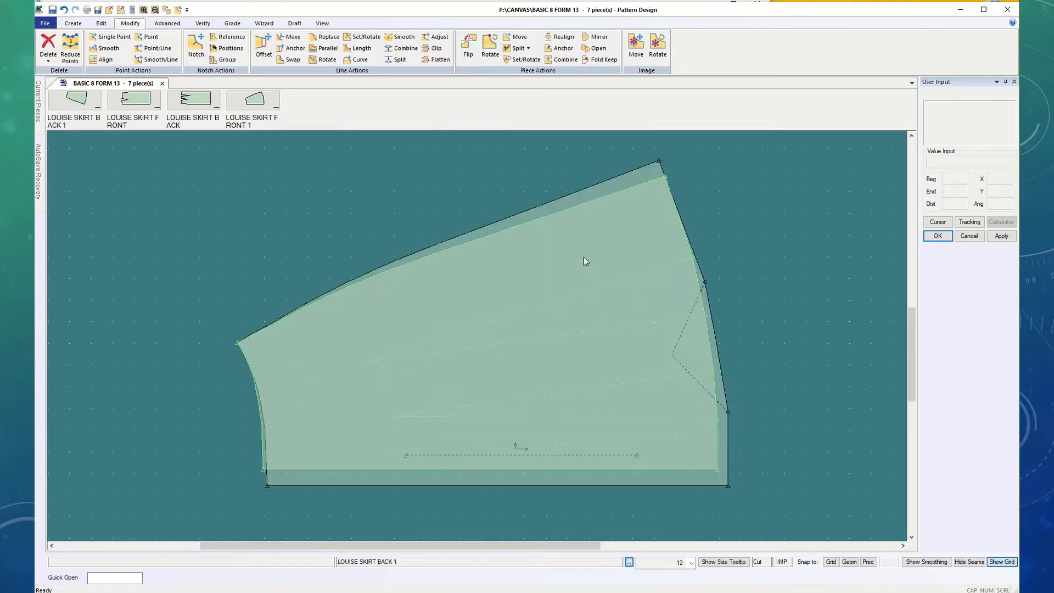
scroll(262, 347, "up", 1)
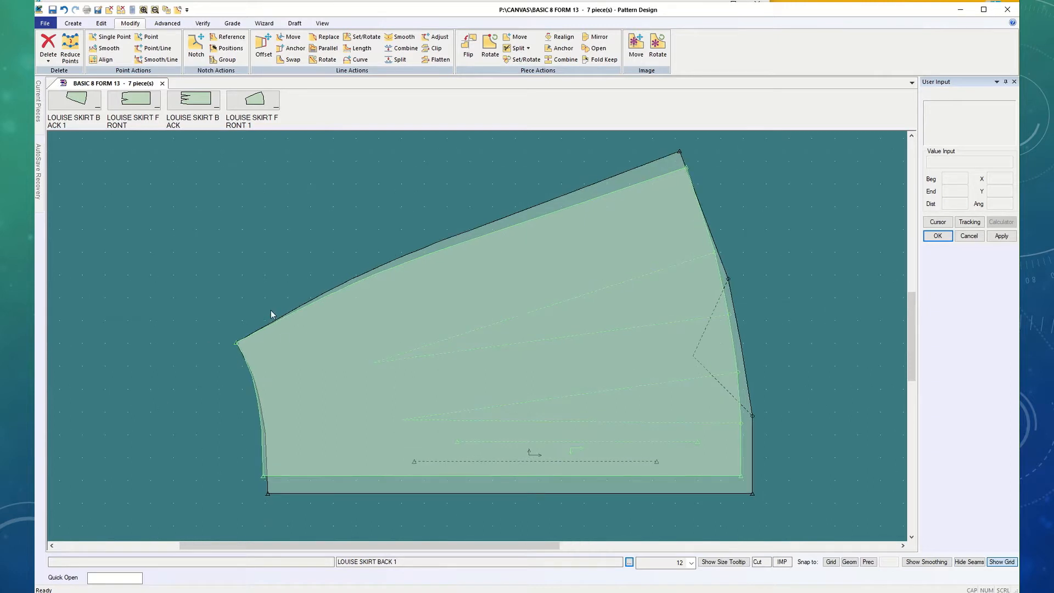
scroll(237, 358, "down", 2)
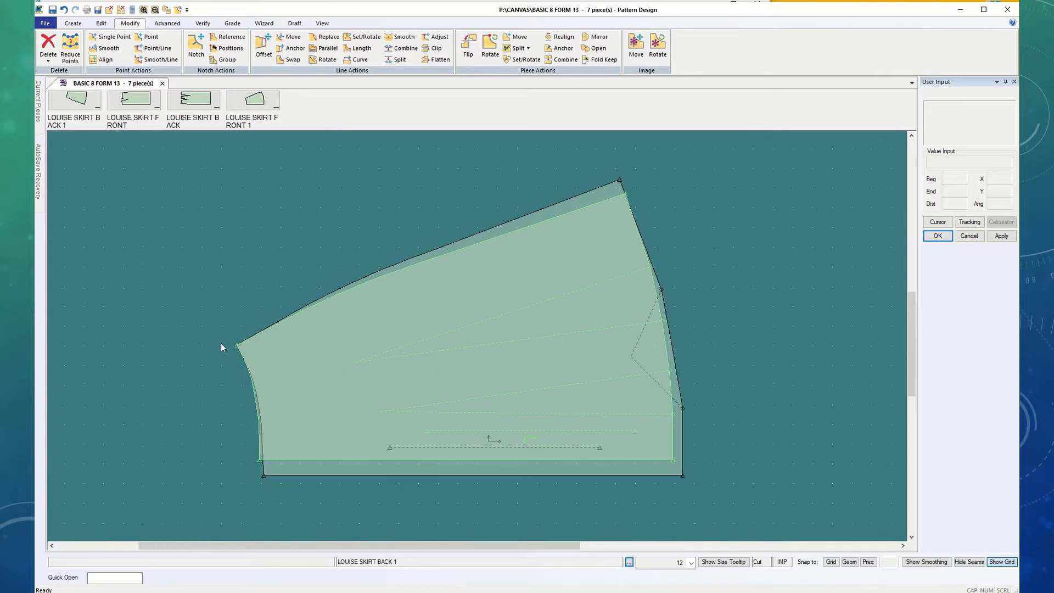
left_click(265, 416)
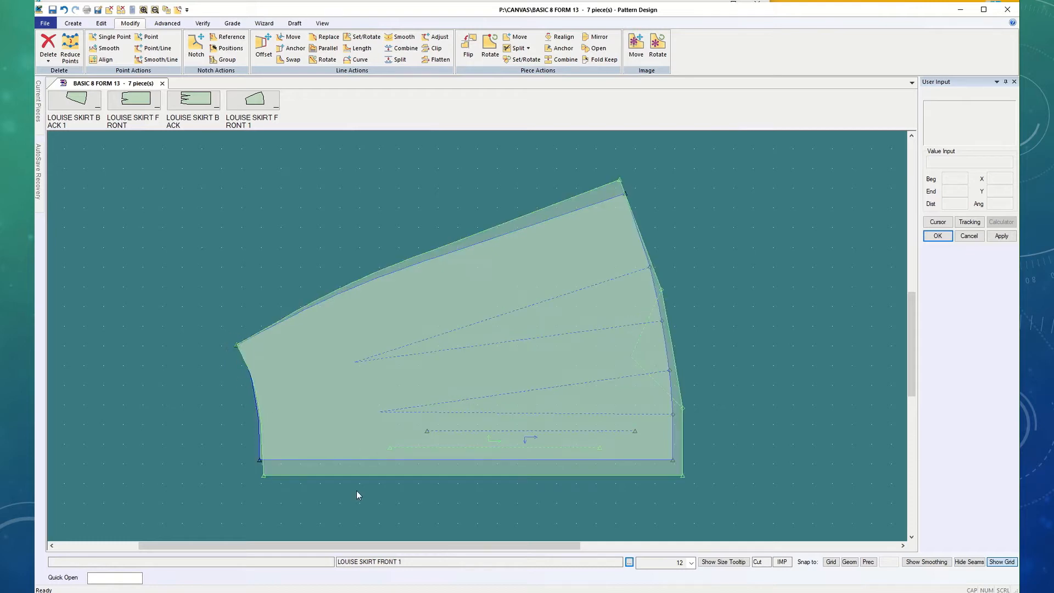
left_click(257, 459)
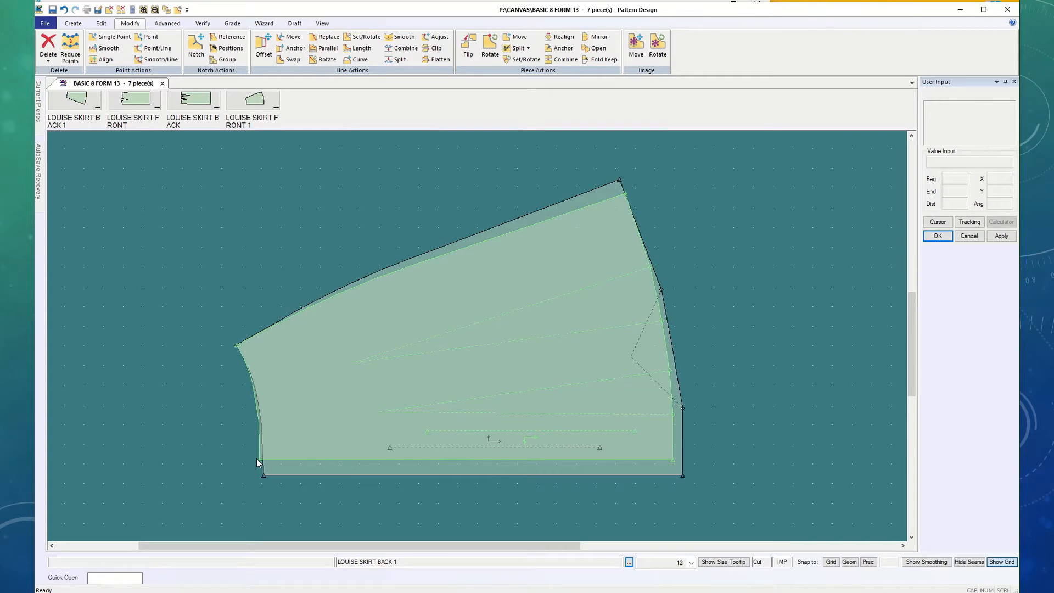
left_click(258, 459)
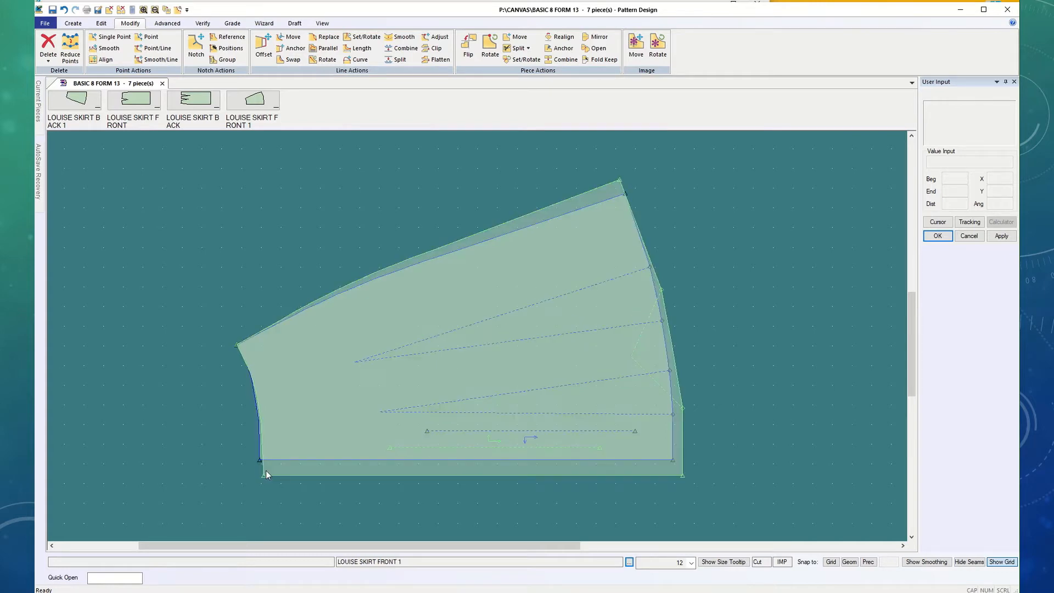
left_click(676, 469)
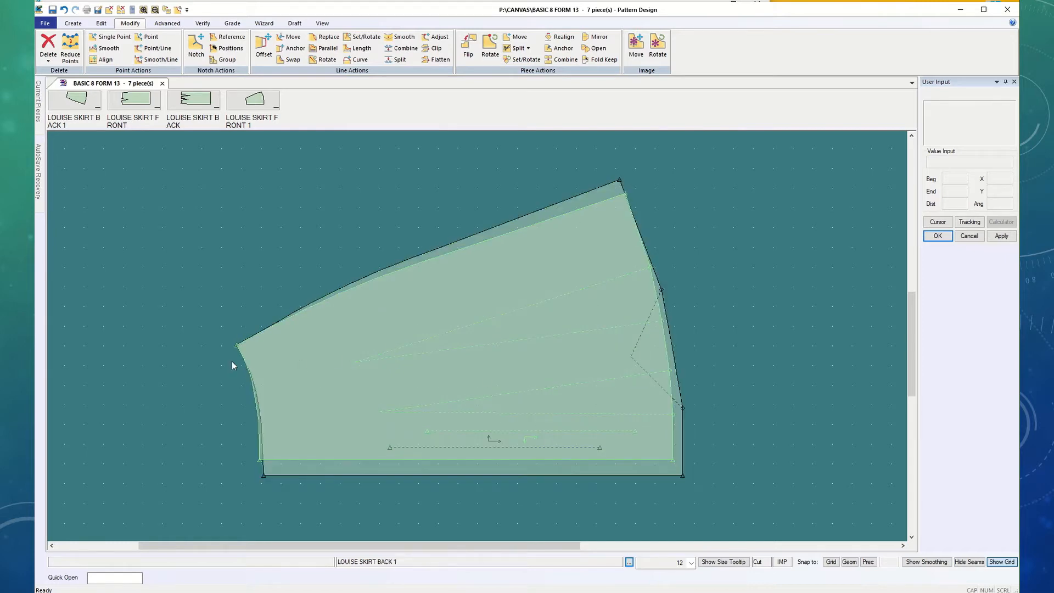
Step: Move the flared skirt back so its side-seam corner at the waist meets the matching corner of the skirt front
scroll(225, 357, "up", 5)
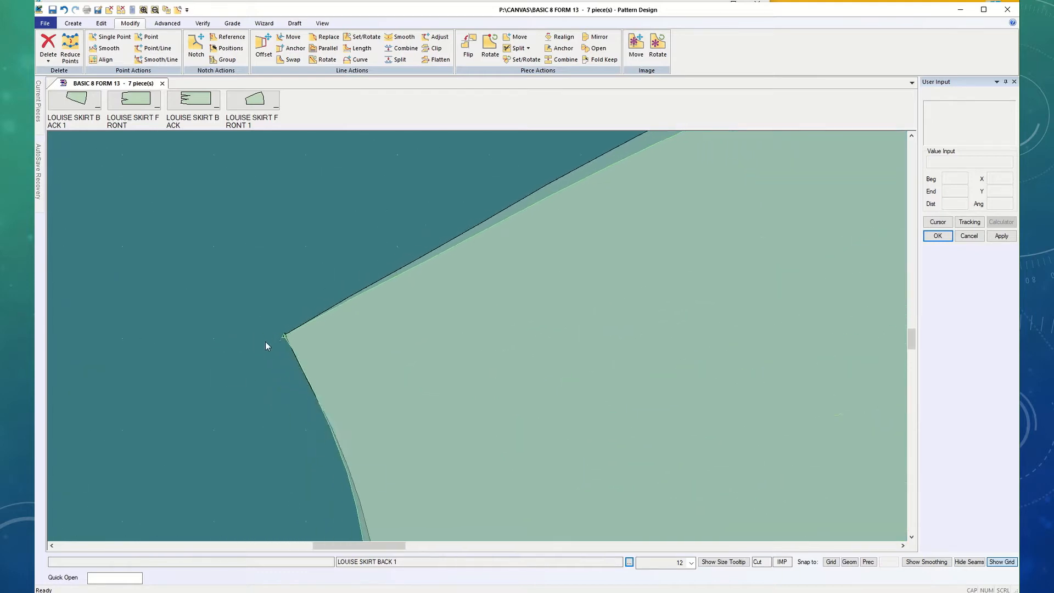
scroll(266, 345, "up", 5)
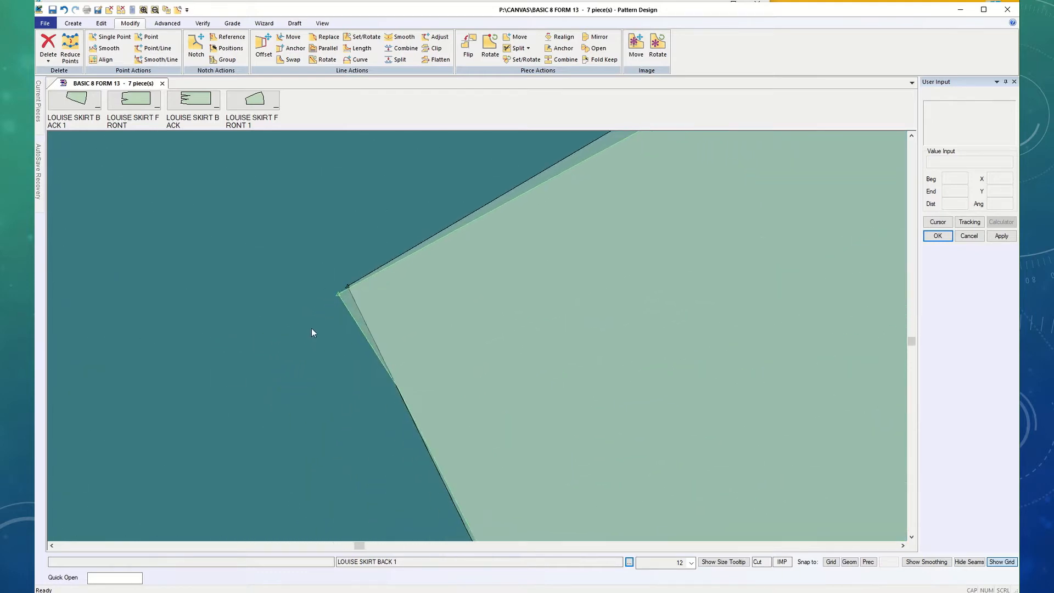
scroll(311, 328, "up", 6)
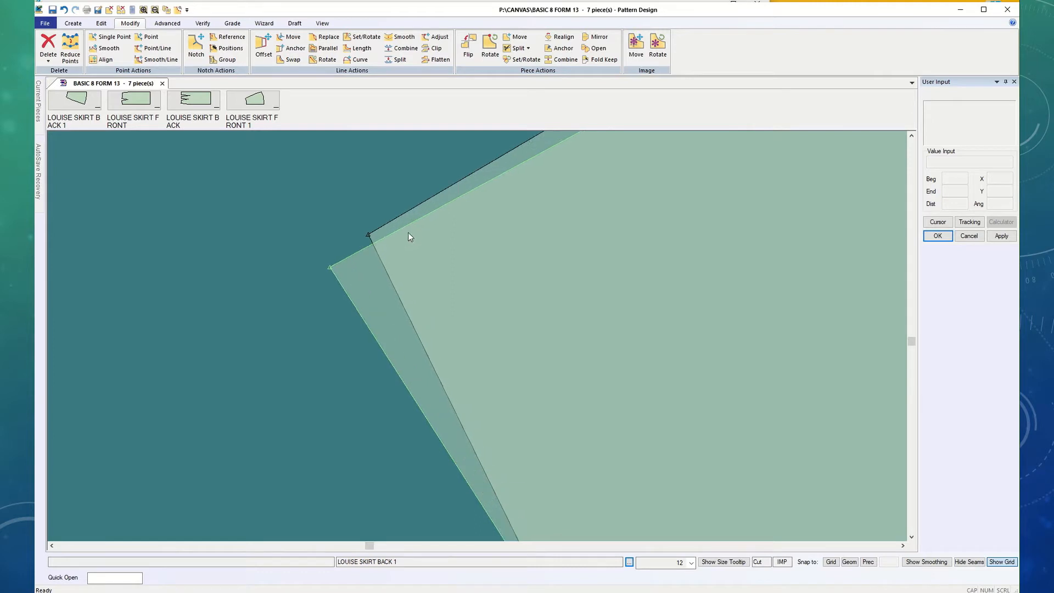
scroll(383, 219, "up", 1)
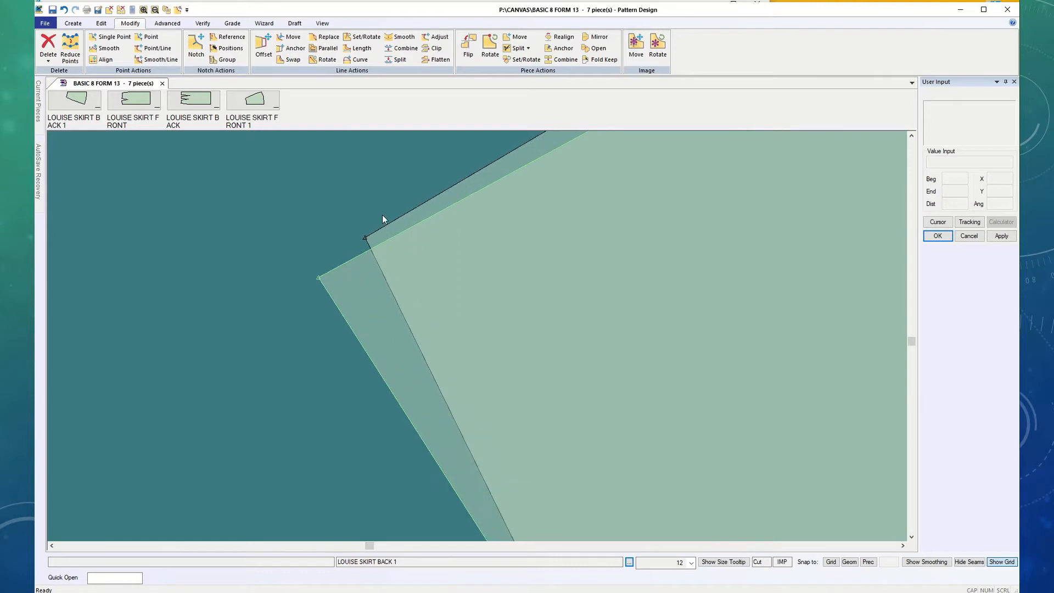
left_click(326, 292)
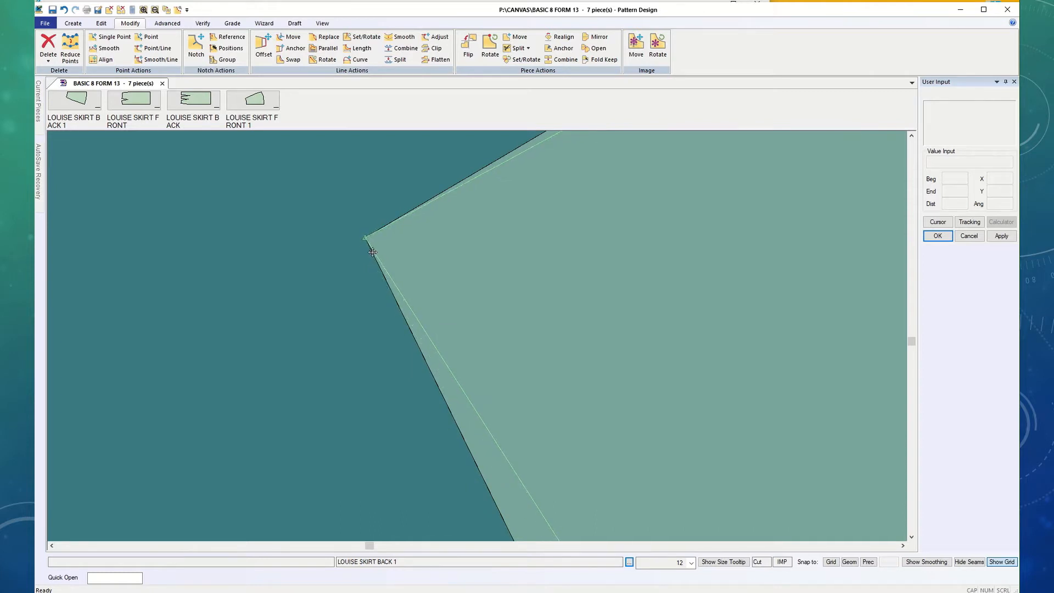
left_click(372, 252)
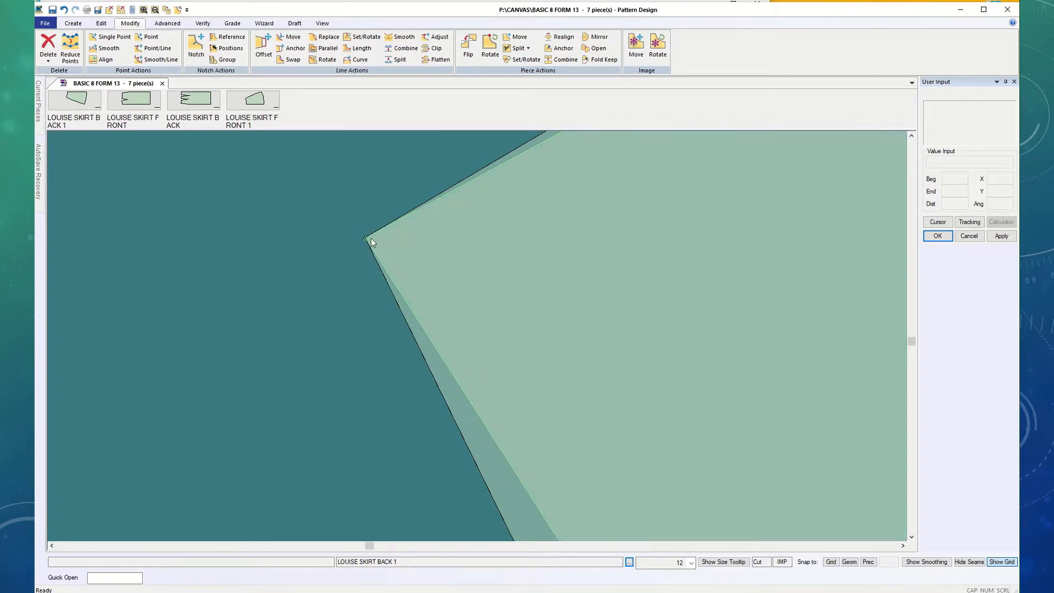
left_click(368, 241)
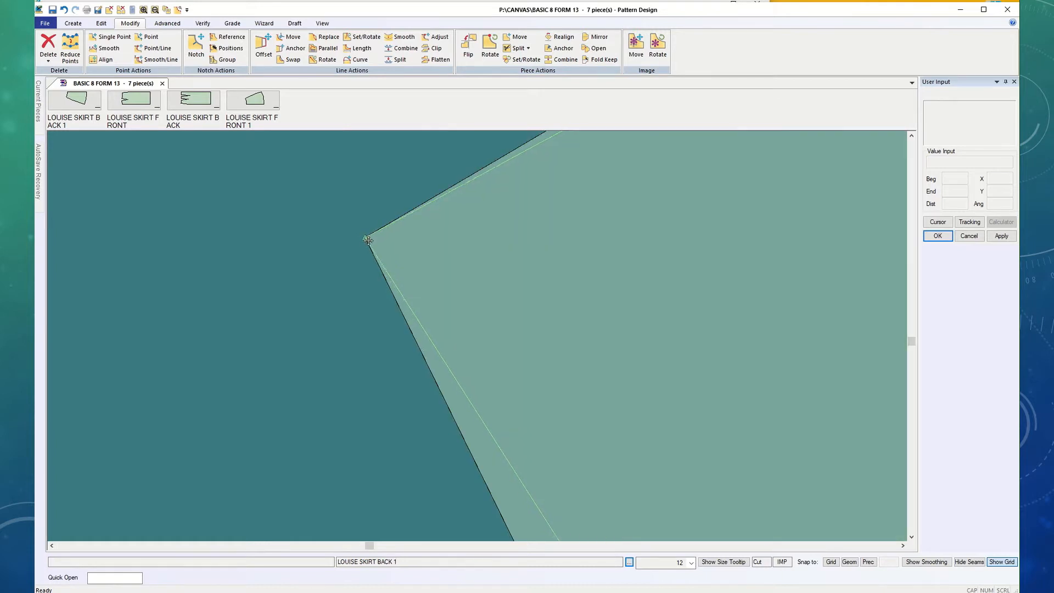
left_click(368, 240)
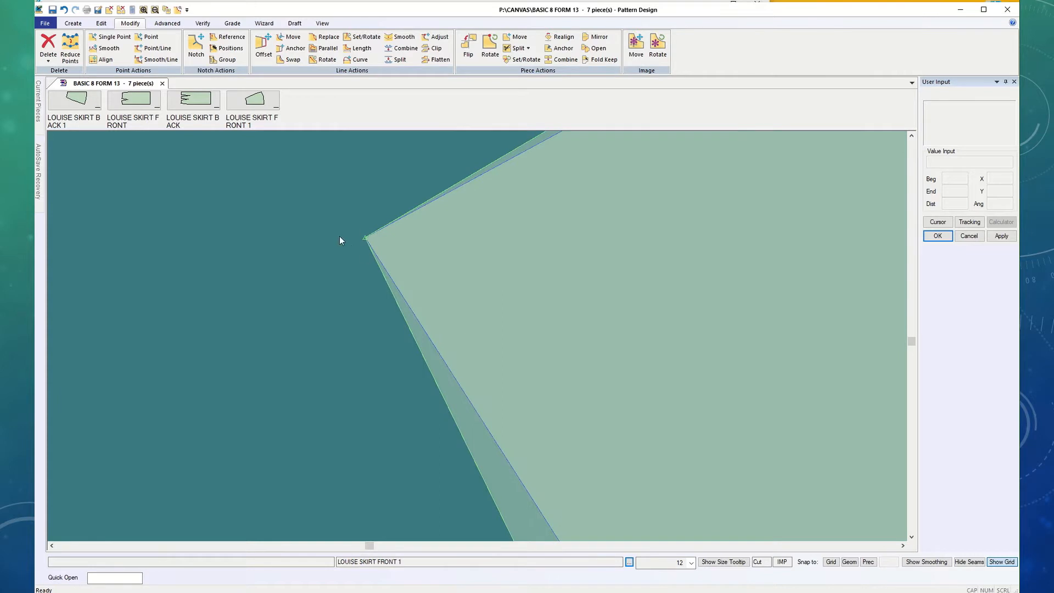
Step: Draw a two-point line from the skirt front's side-seam hem corner to the skirt back's side-seam hem corner
scroll(310, 345, "down", 10)
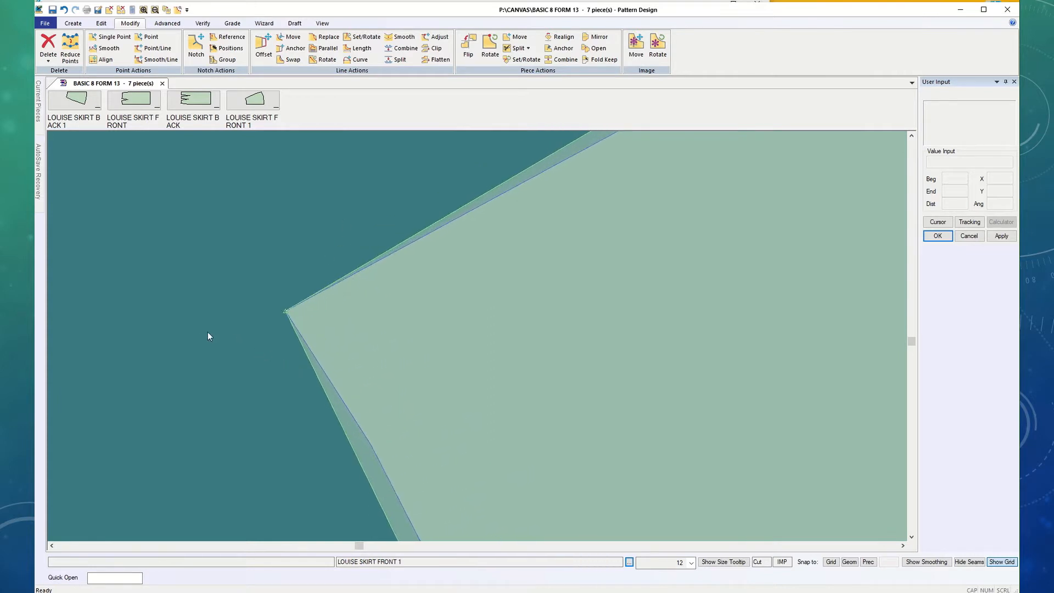
scroll(198, 328, "down", 8)
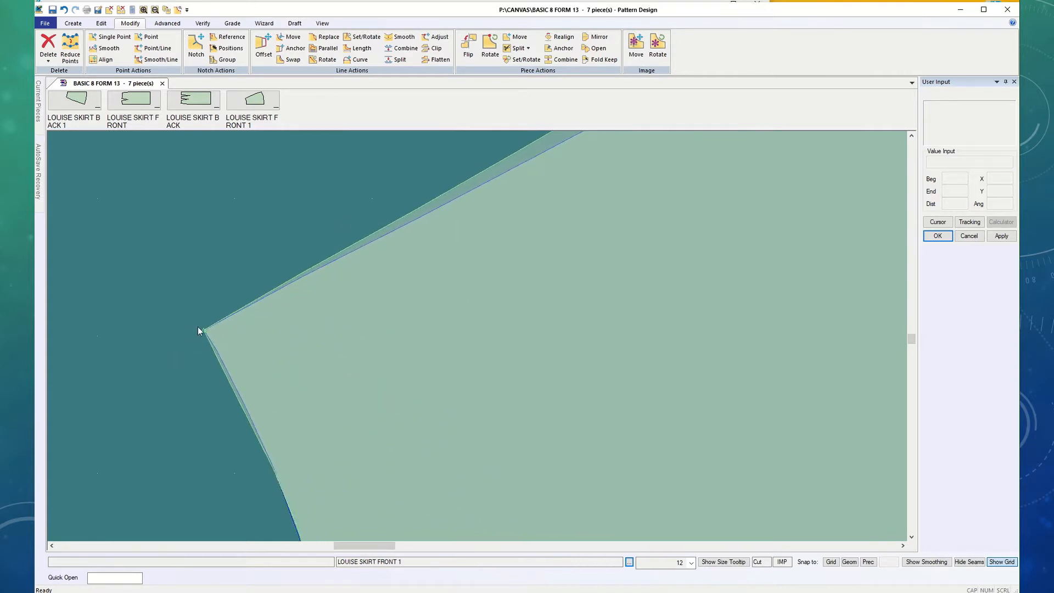
scroll(199, 328, "down", 10)
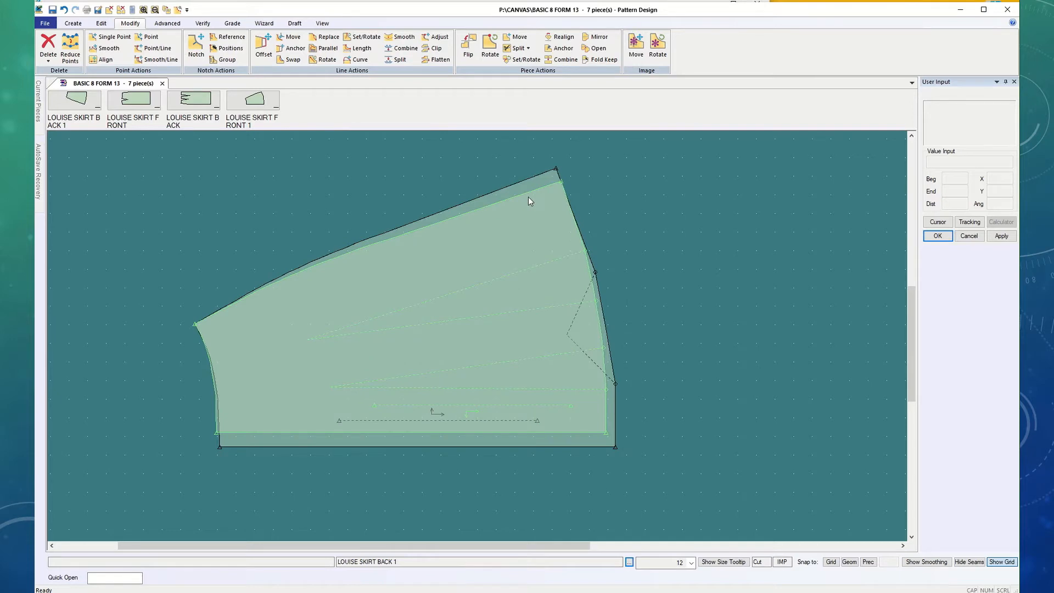
scroll(541, 171, "up", 3)
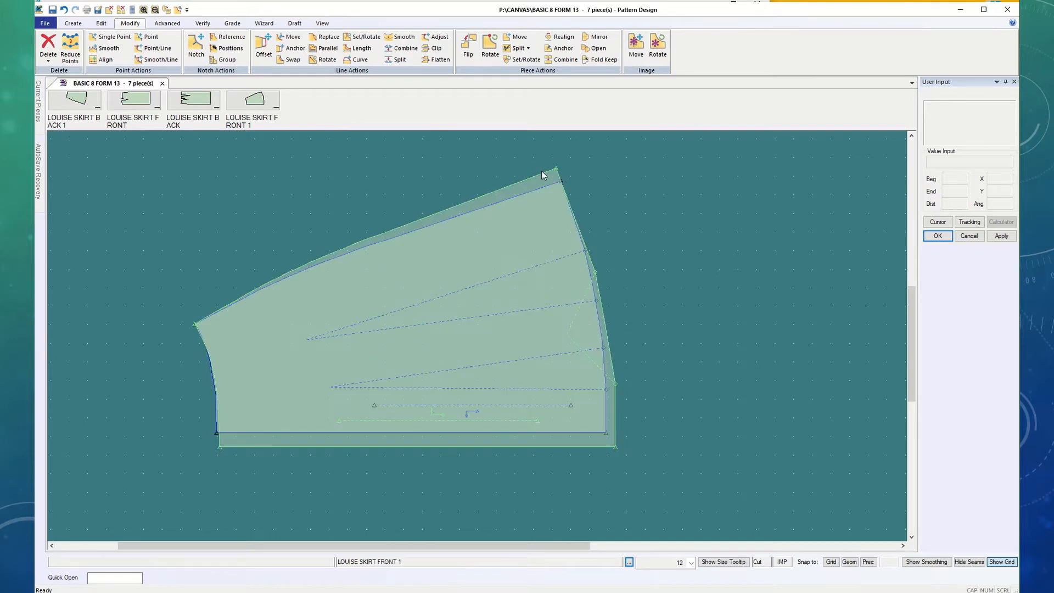
scroll(544, 164, "up", 1)
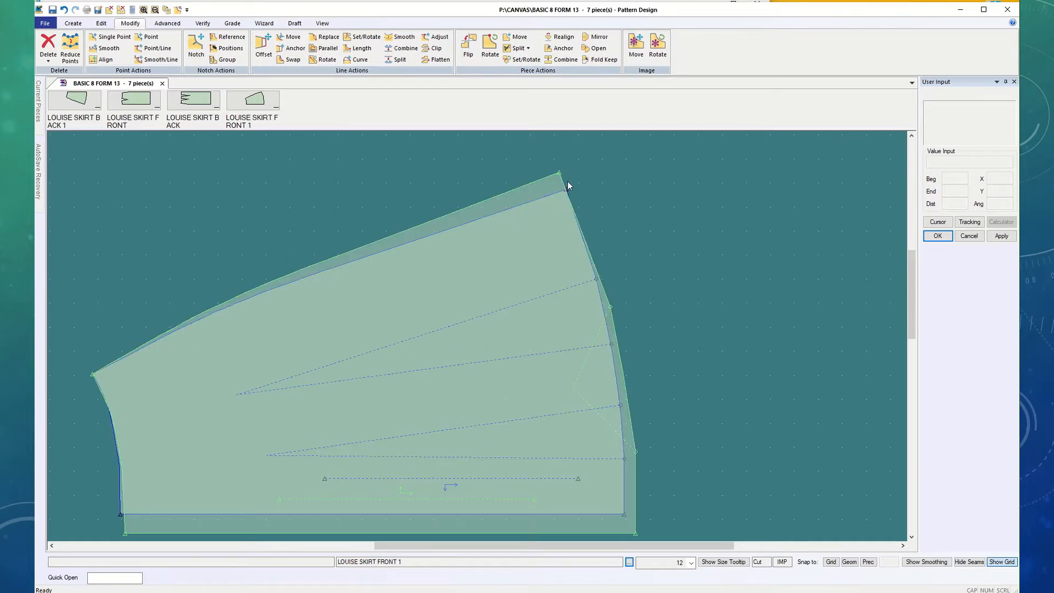
scroll(567, 186, "up", 3)
scroll(568, 184, "up", 2)
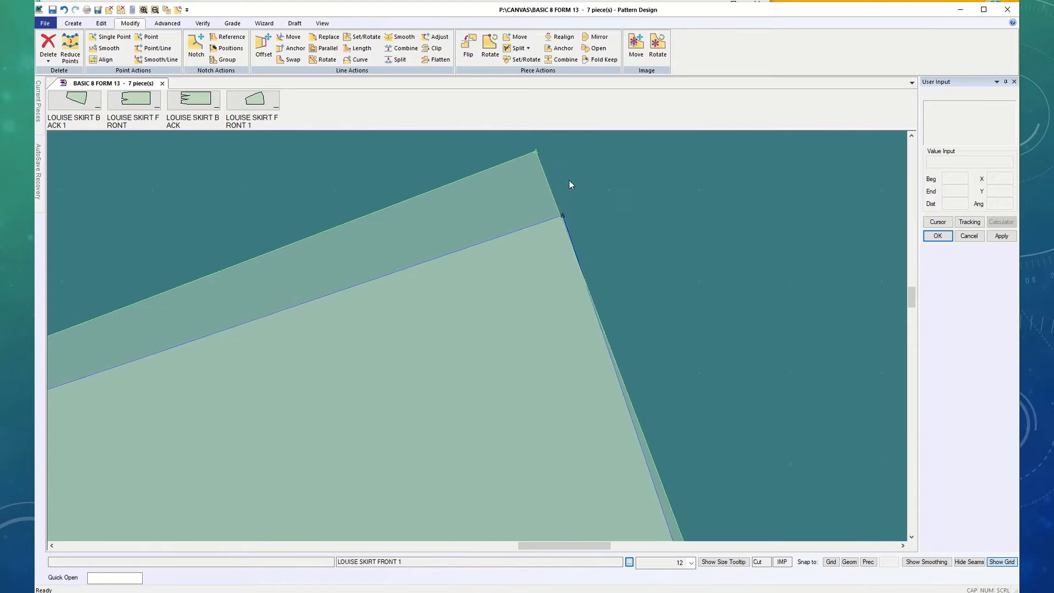
scroll(559, 154, "up", 1)
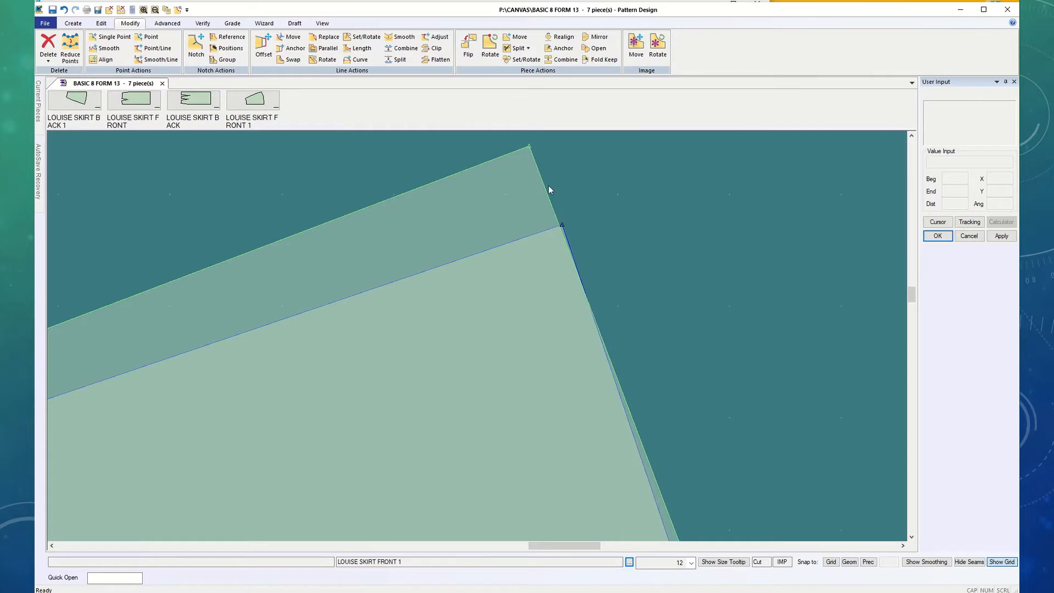
left_click(563, 229)
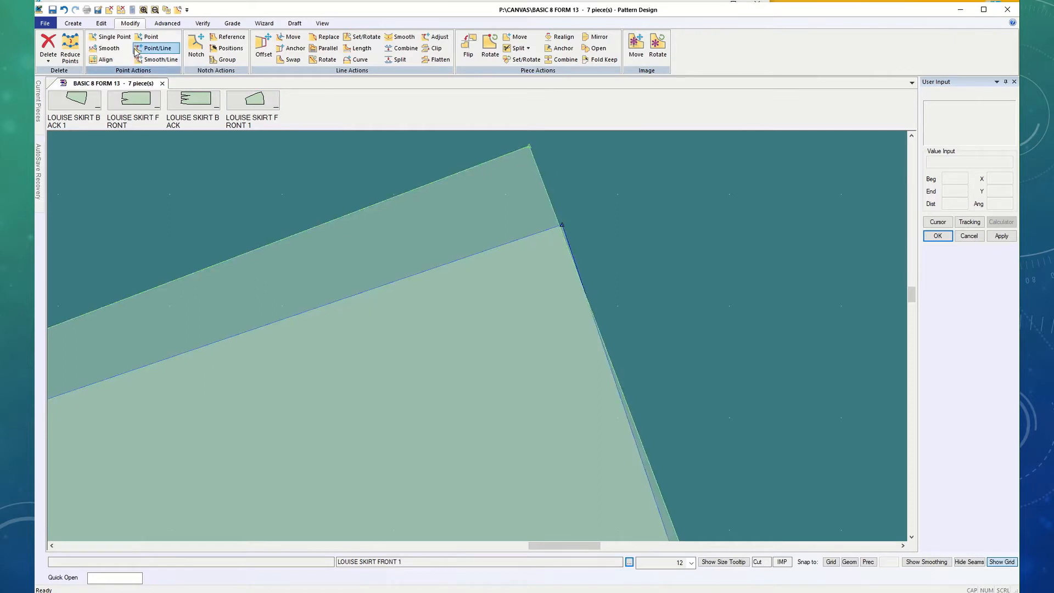
left_click(74, 23)
left_click(201, 44)
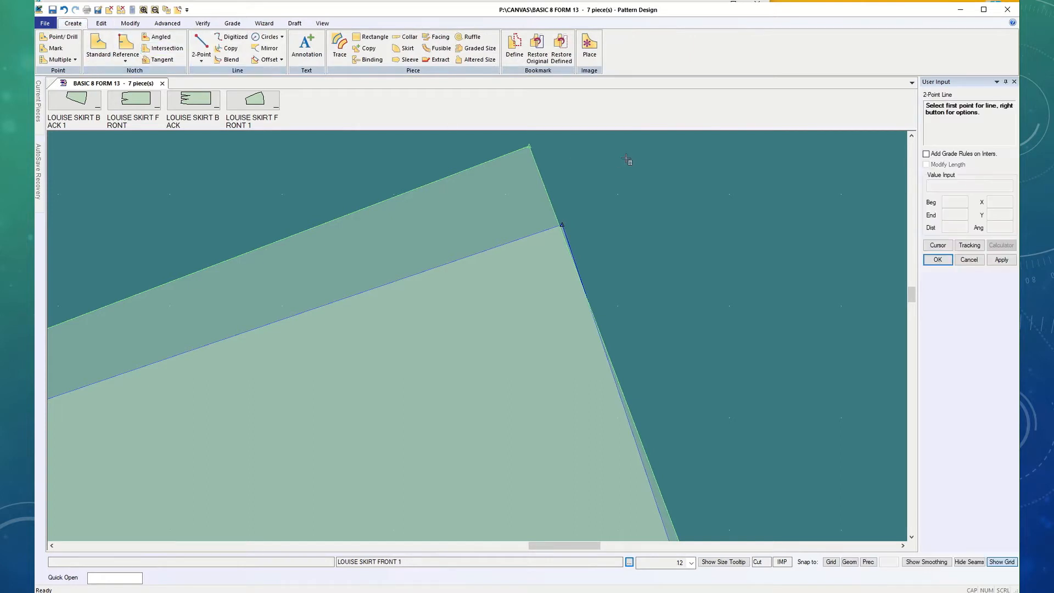
left_click(534, 152)
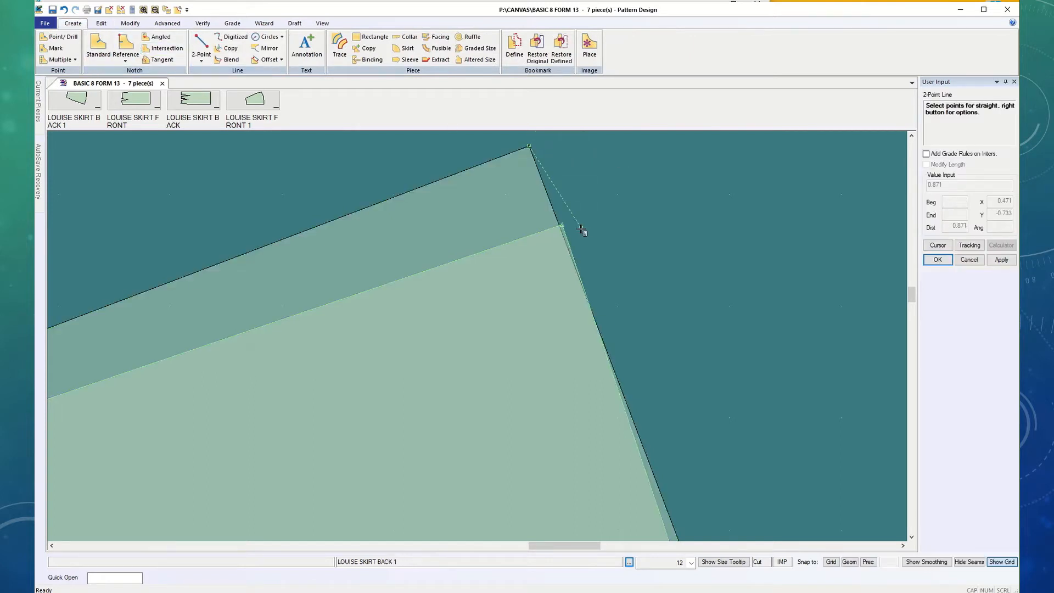
left_click(572, 244)
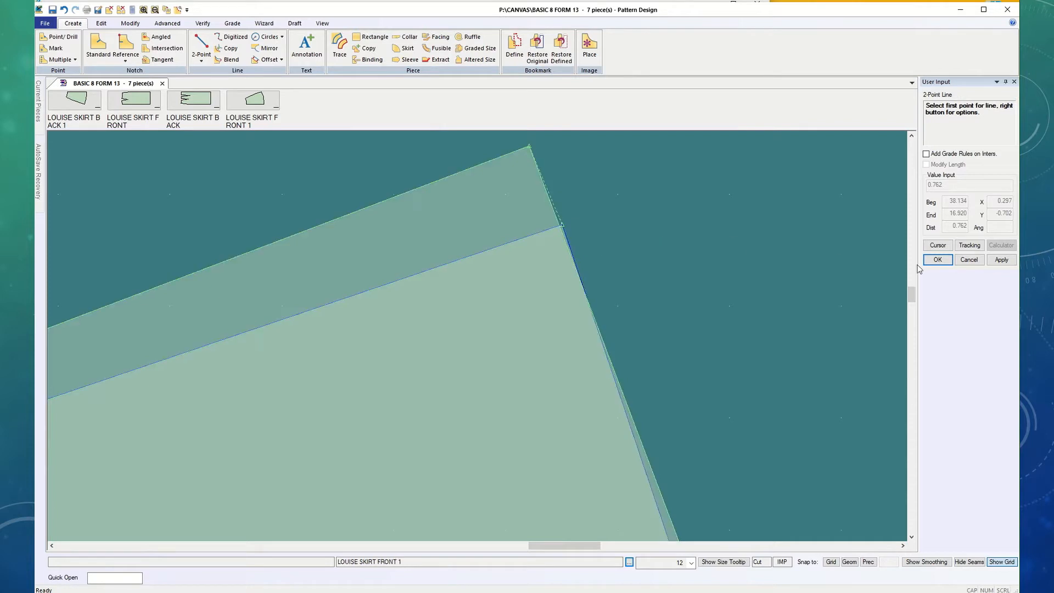
Step: Draw a whole perpendicular line through the midpoint of the short line joining the front and back side-seam hem corners
scroll(778, 308, "down", 4)
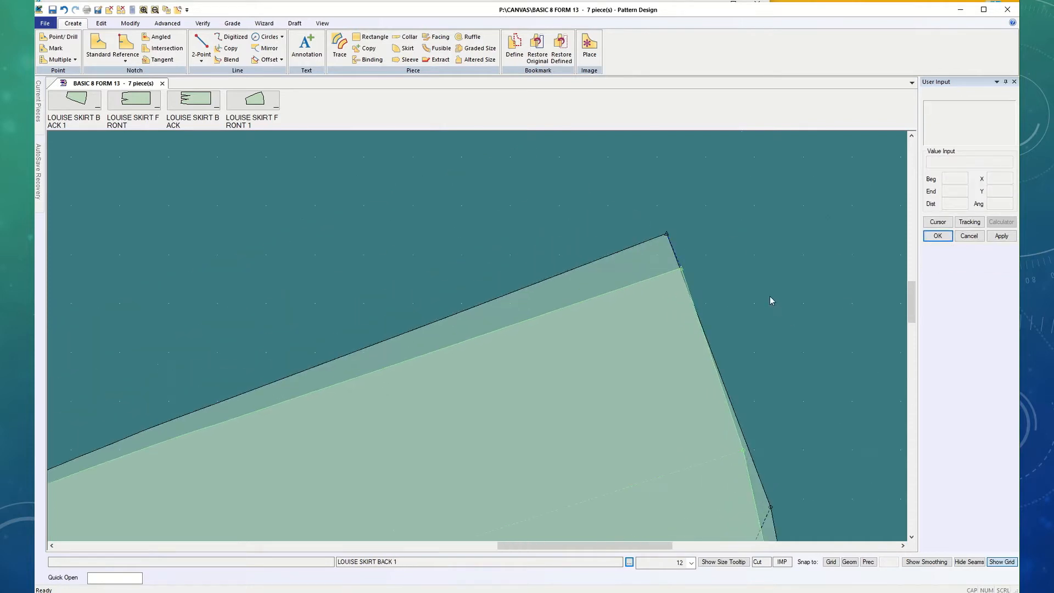
scroll(756, 284, "up", 2)
scroll(744, 277, "up", 2)
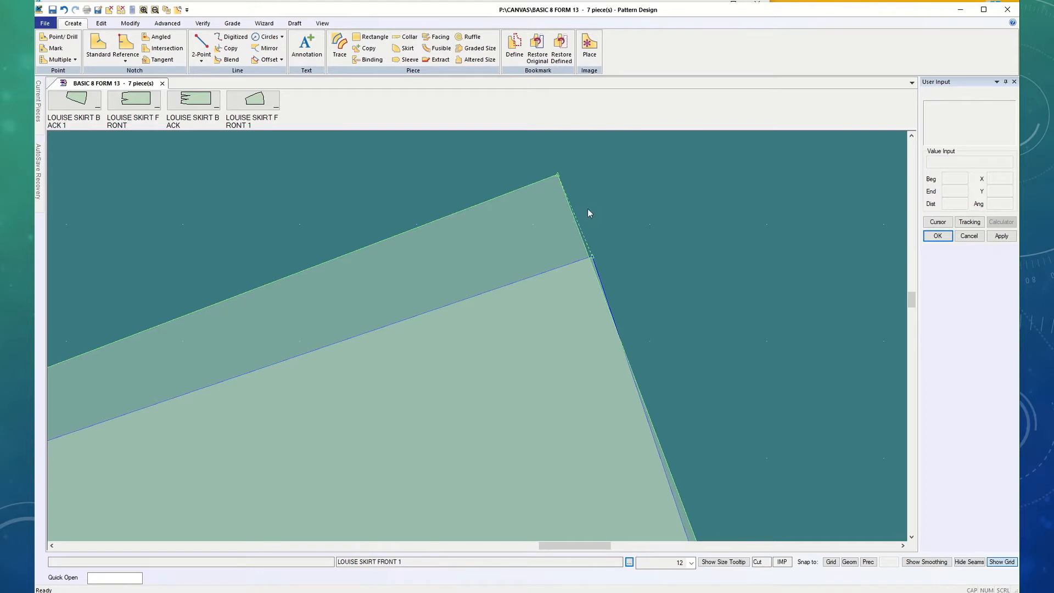
left_click(201, 59)
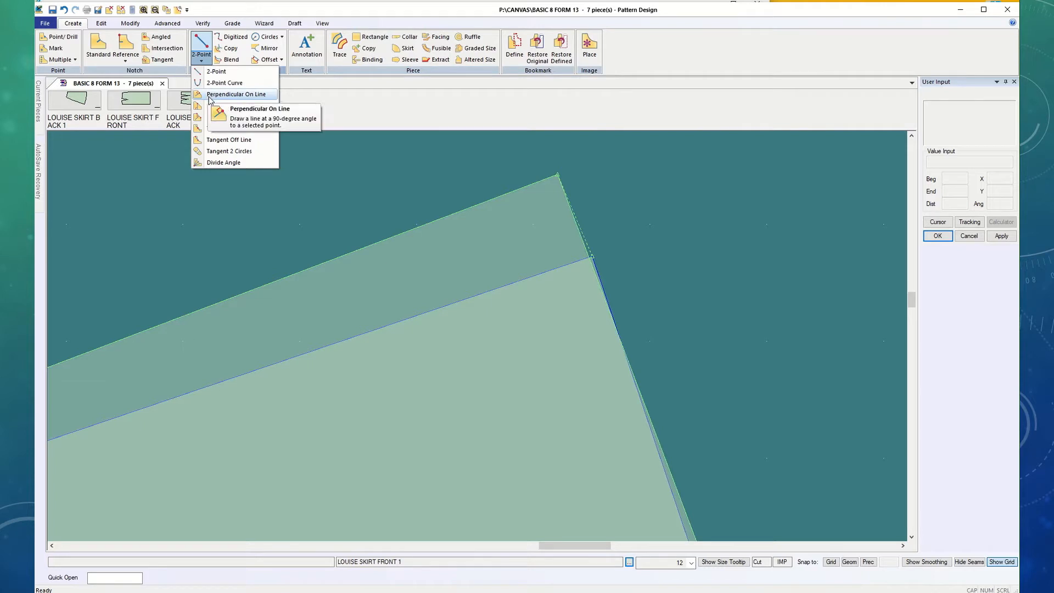
left_click(237, 94)
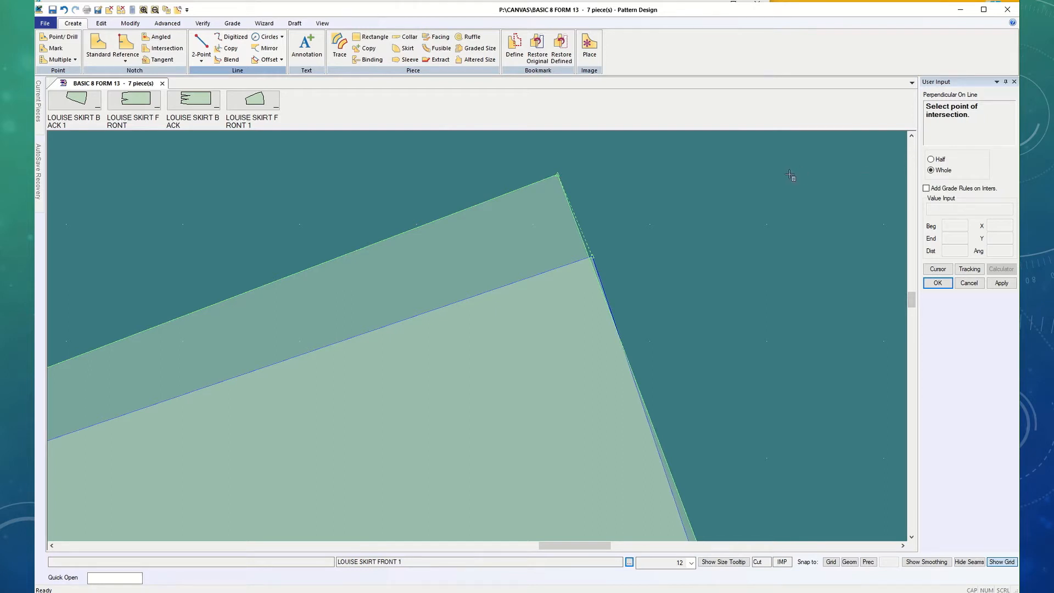
right_click(790, 174)
left_click(779, 216)
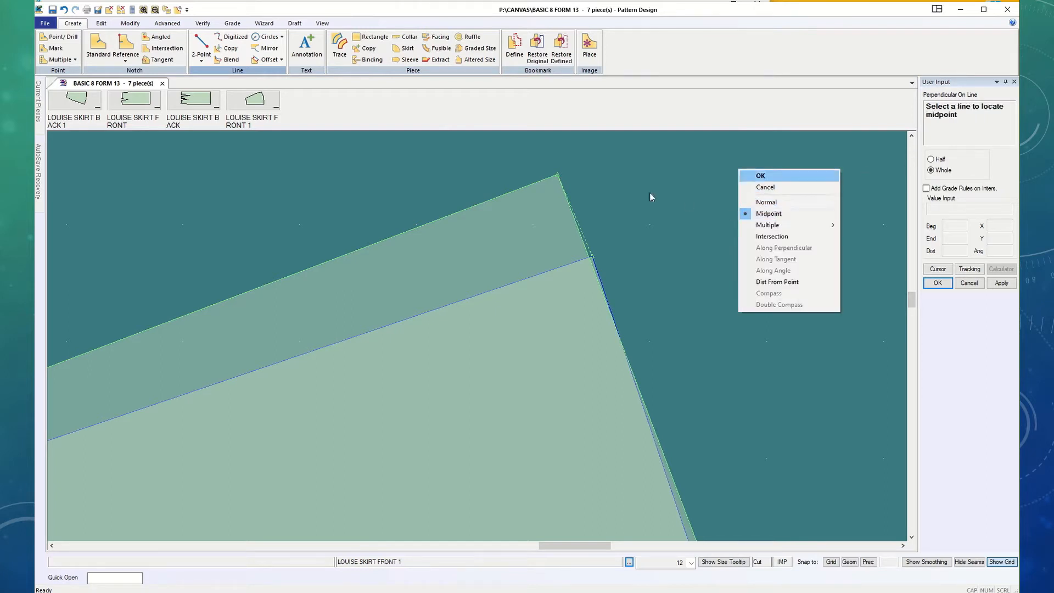
left_click(577, 215)
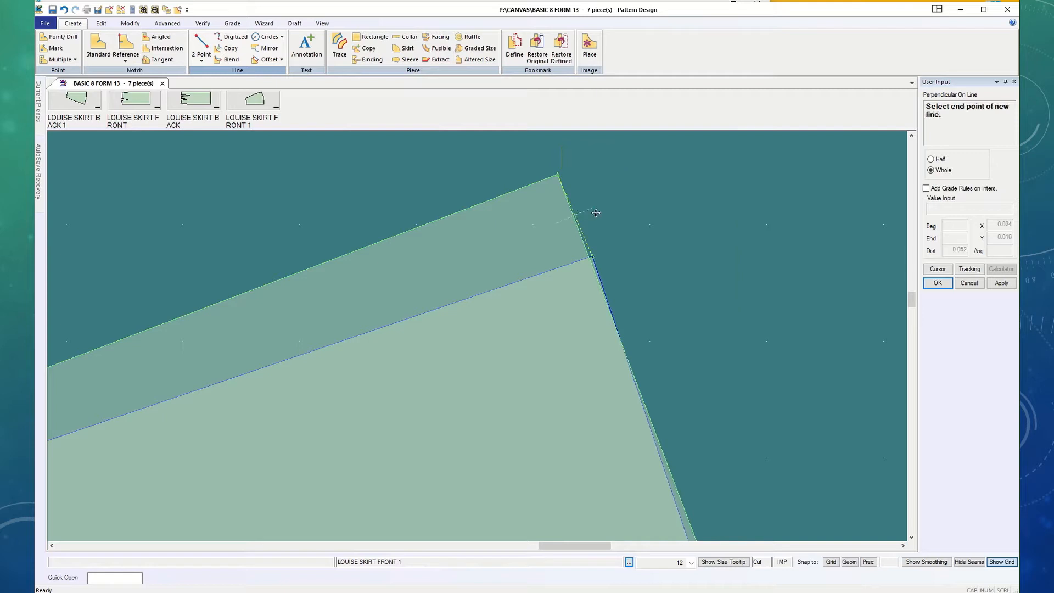
right_click(628, 207)
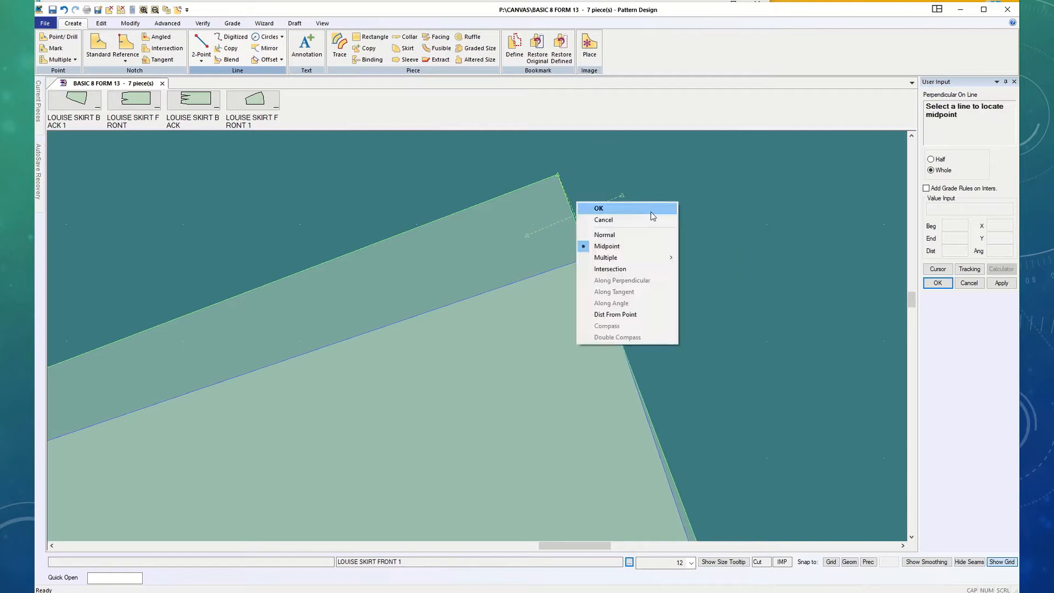
left_click(622, 220)
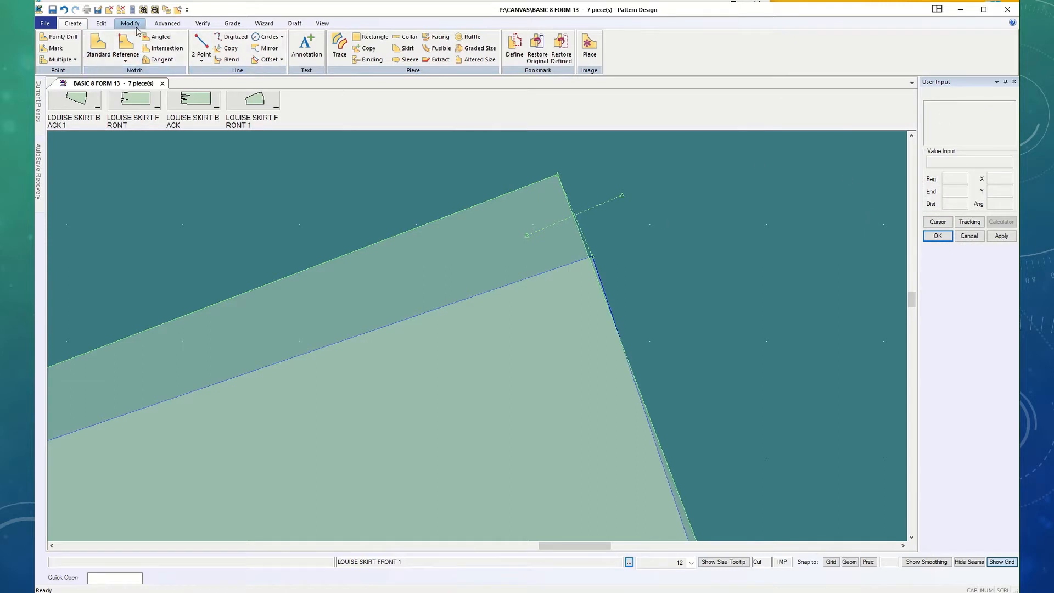
left_click(201, 57)
left_click(213, 97)
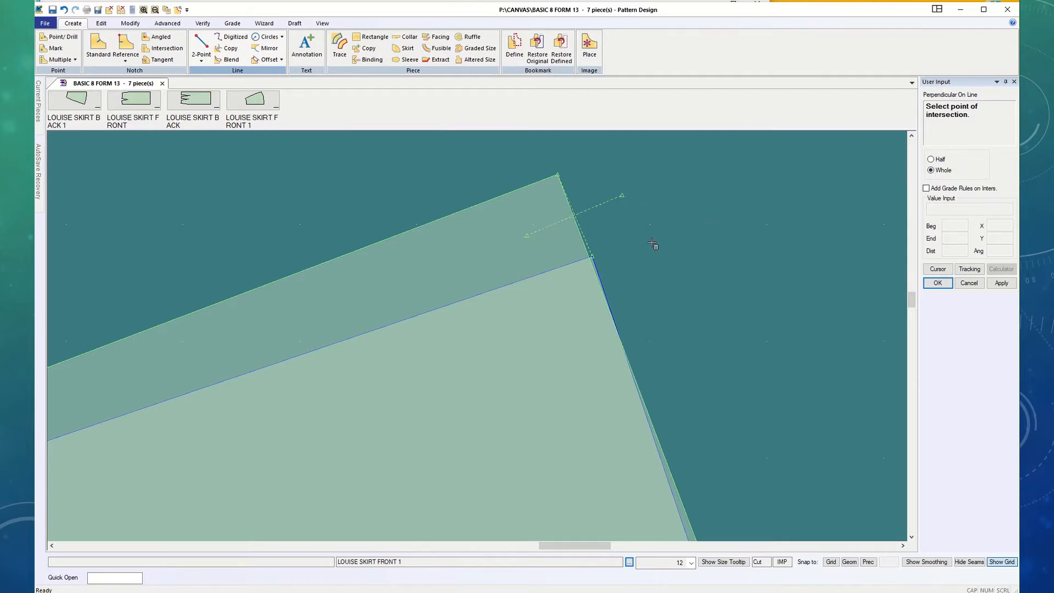
left_click(938, 283)
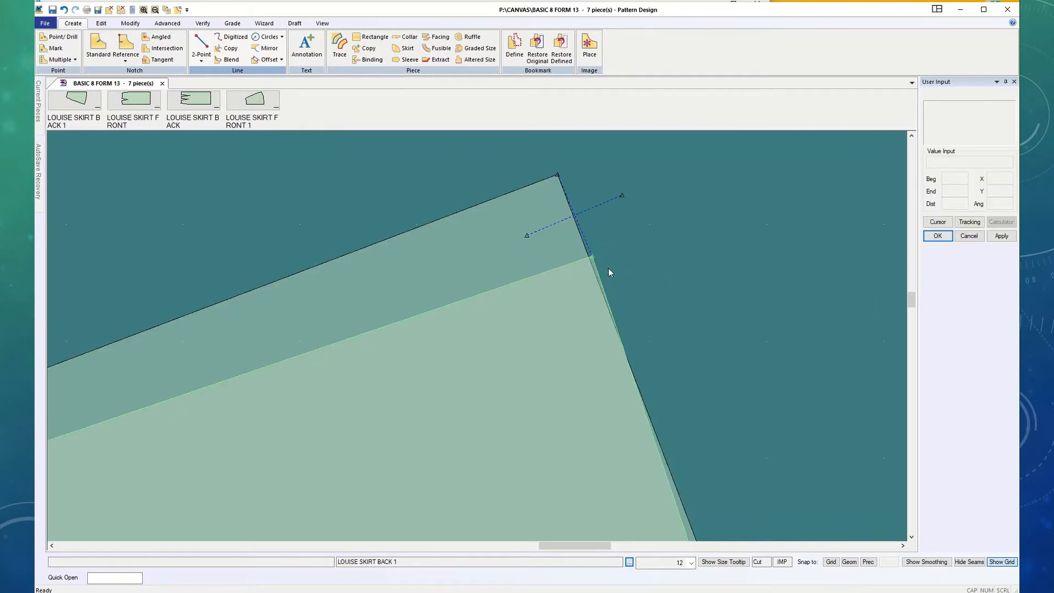
Step: Examine the midpoint mark at the hem and the gap between the front and back side seams up to the waist
scroll(609, 269, "down", 4)
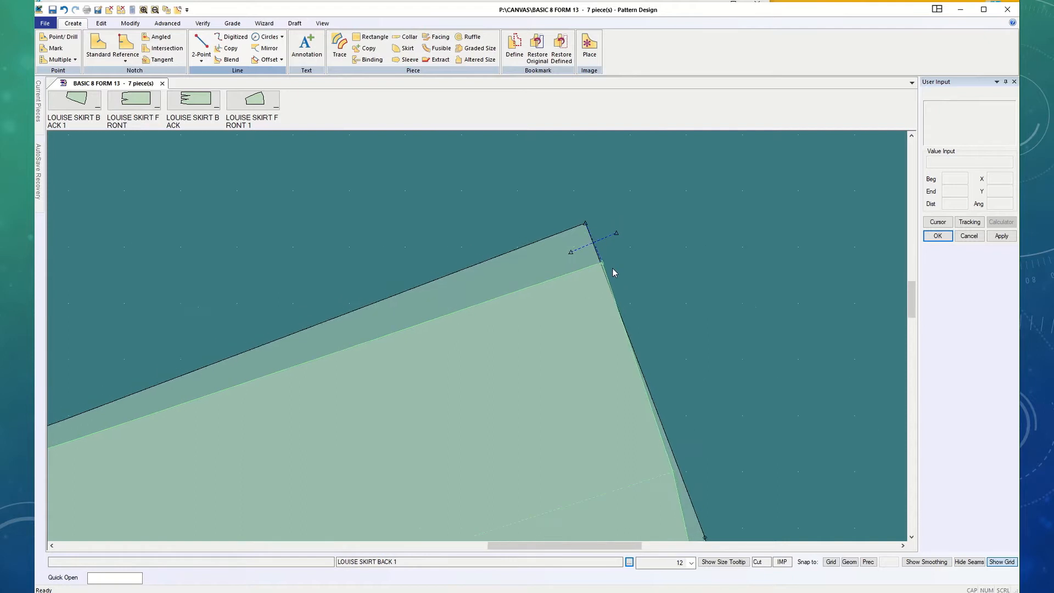
scroll(614, 271, "down", 4)
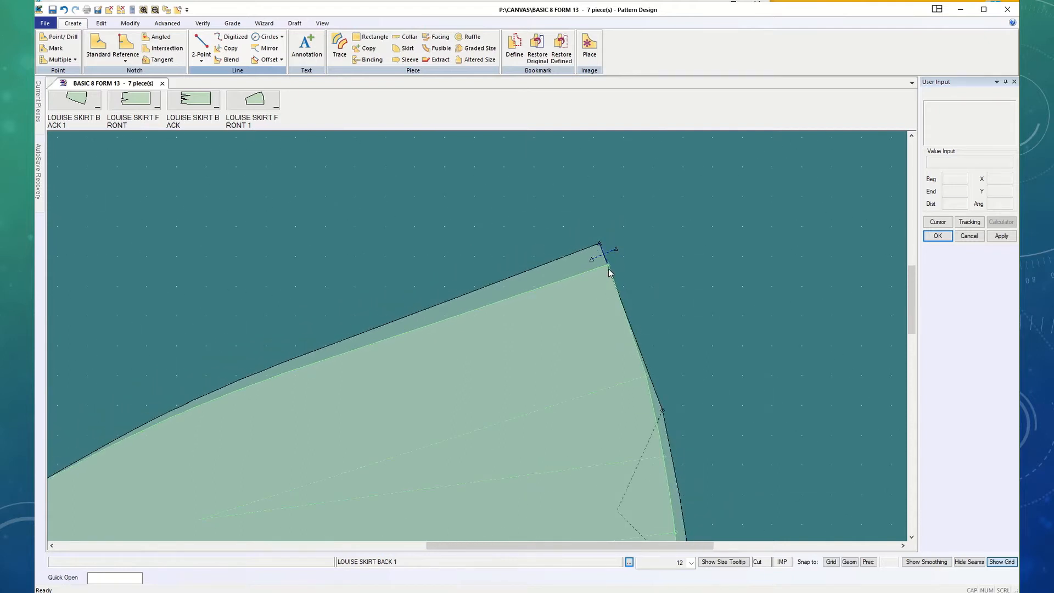
left_click(607, 266)
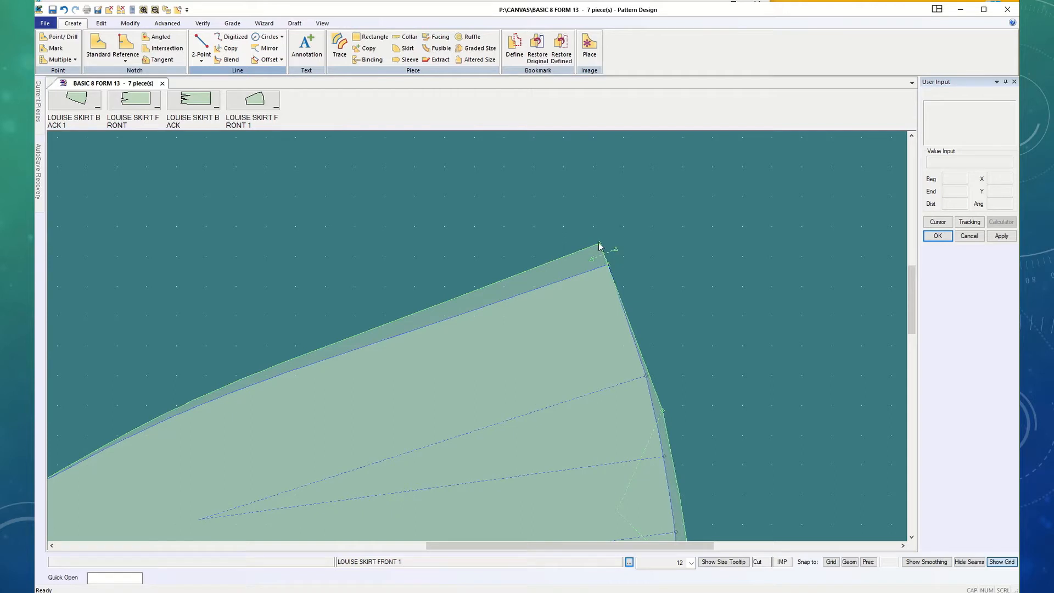
left_click(605, 266)
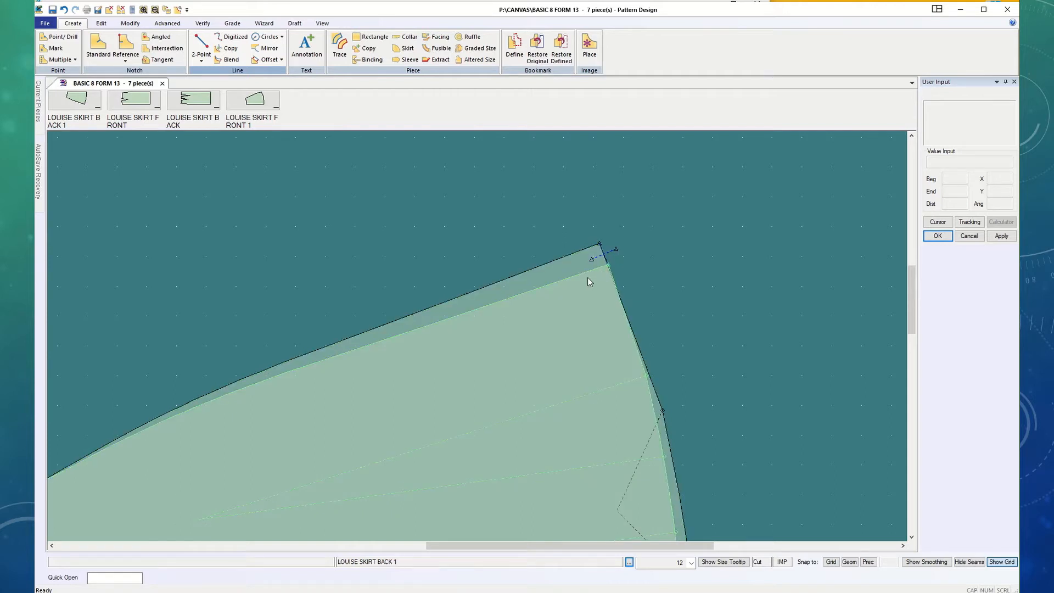
left_click(559, 259)
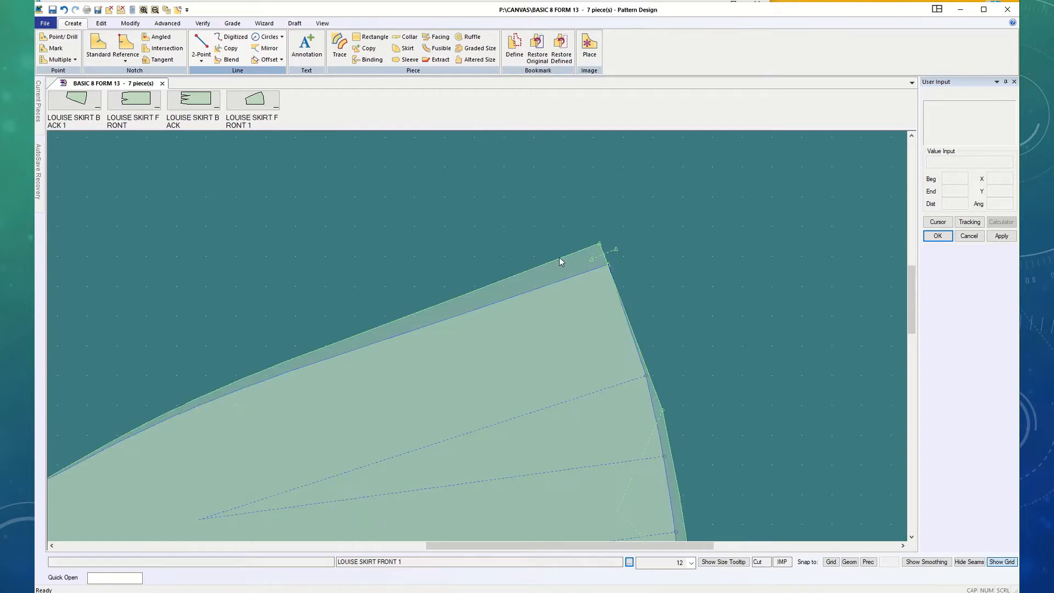
left_click(569, 275)
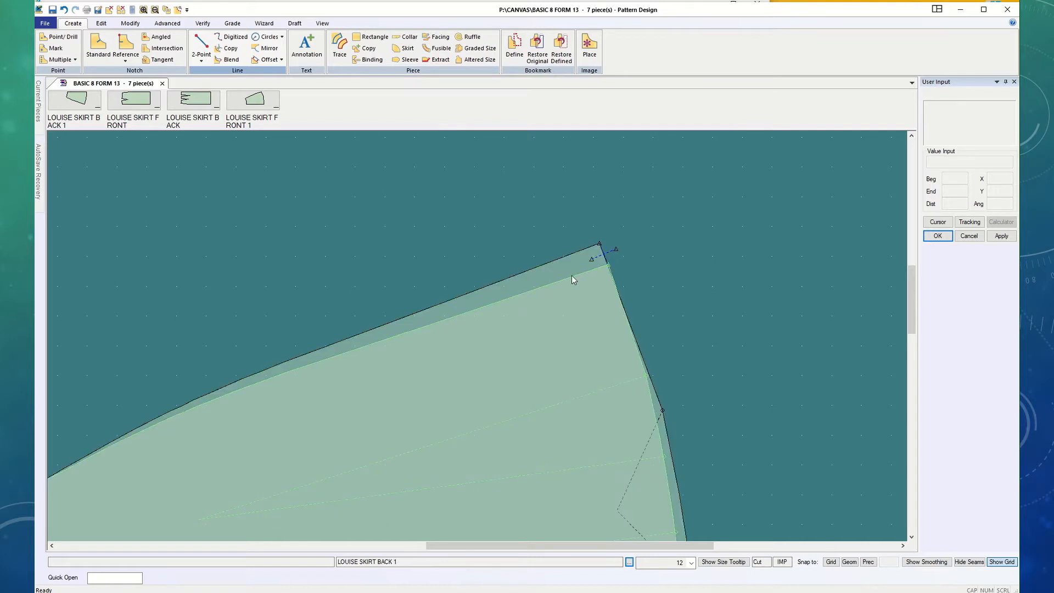
left_click(572, 275)
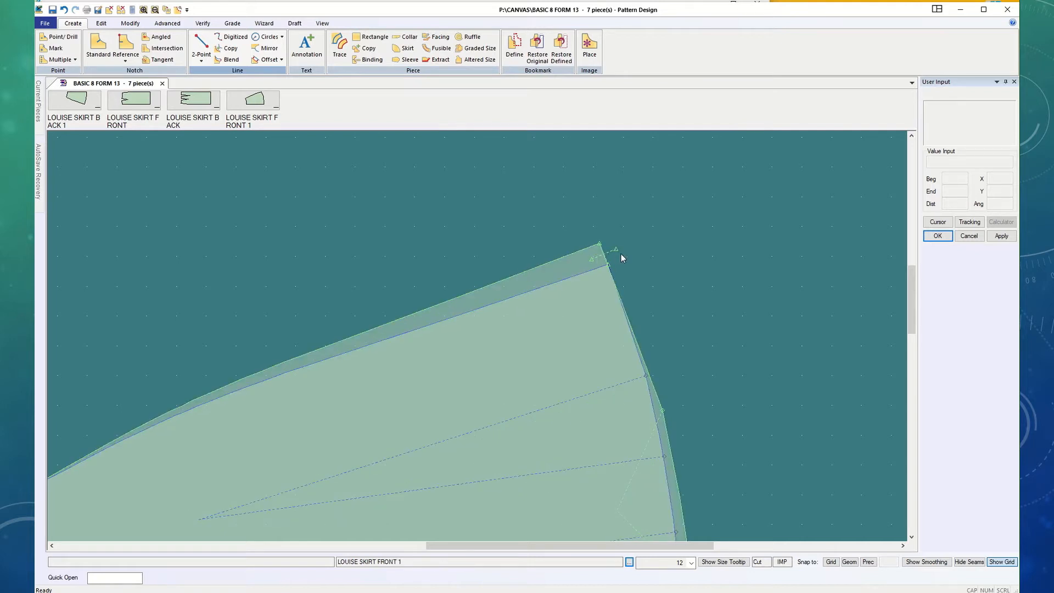
scroll(622, 256, "up", 5)
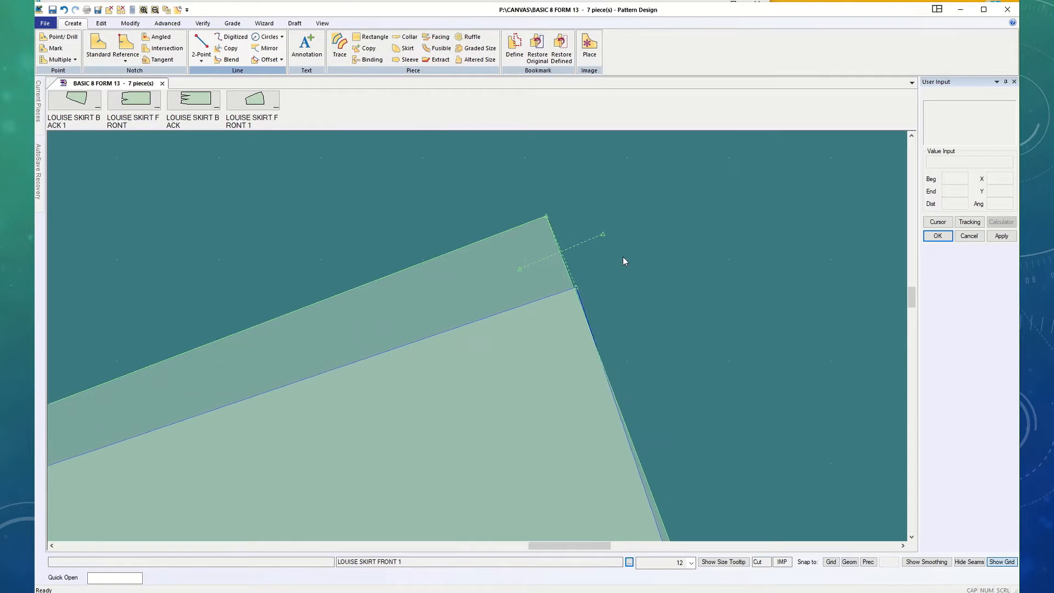
scroll(622, 256, "down", 4)
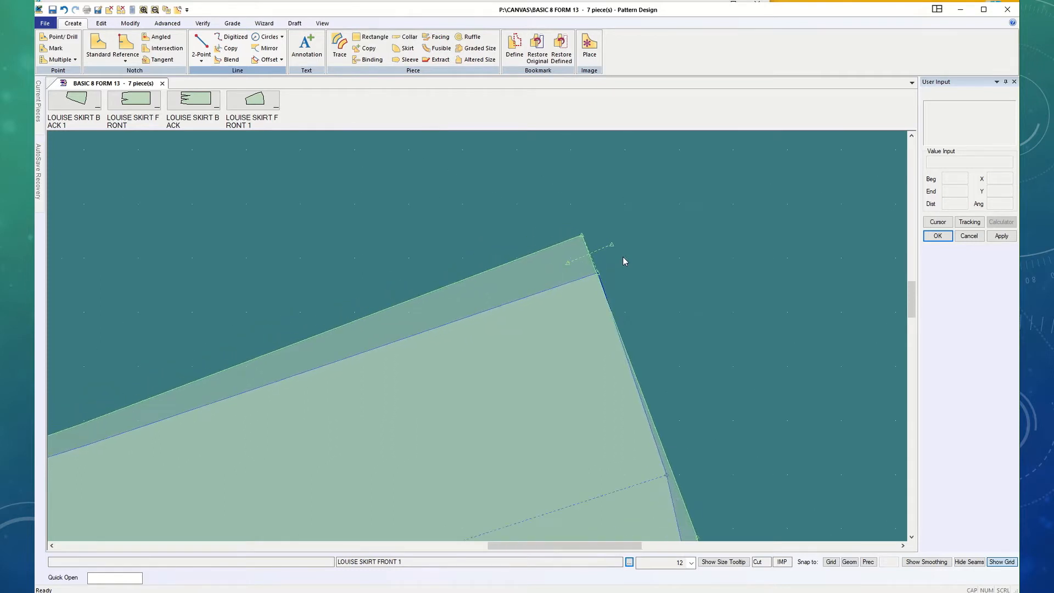
scroll(622, 256, "down", 2)
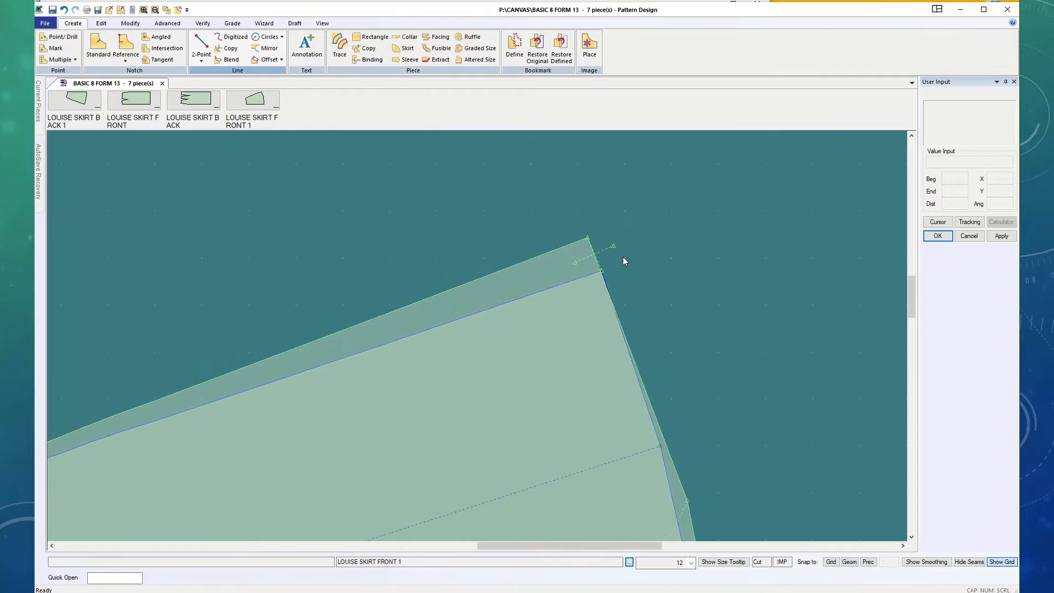
scroll(624, 256, "down", 3)
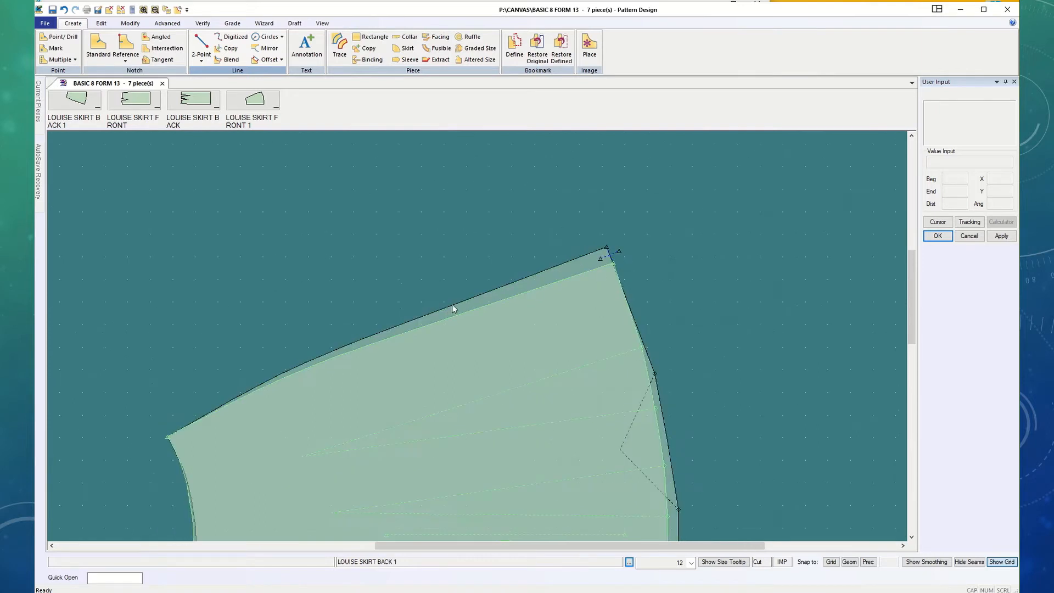
Step: Make one copy of the skirt front's side-seam line, leaving it in place directly over the original seam
left_click(555, 270)
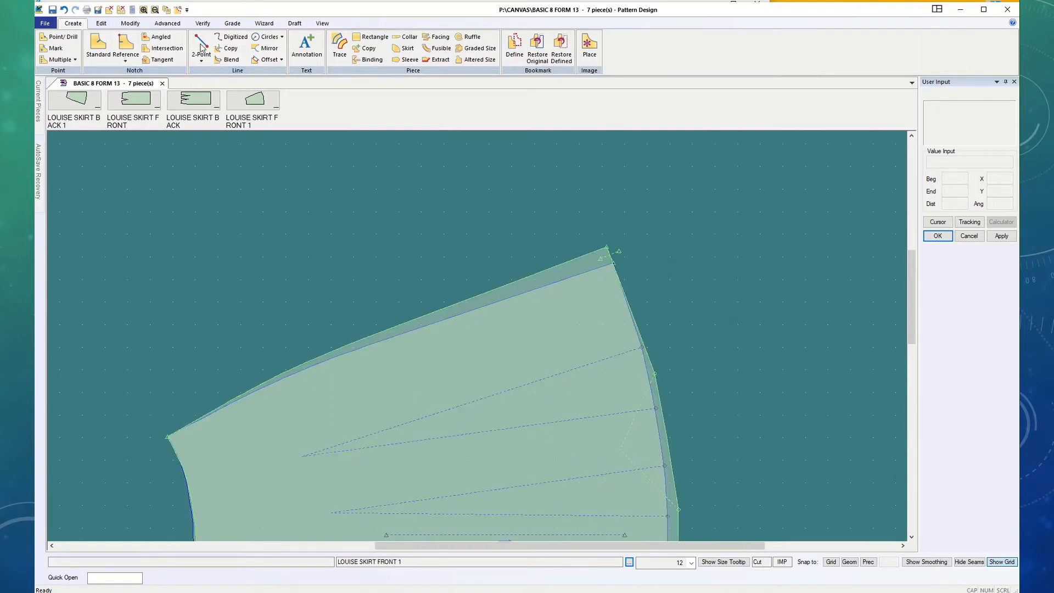
left_click(227, 48)
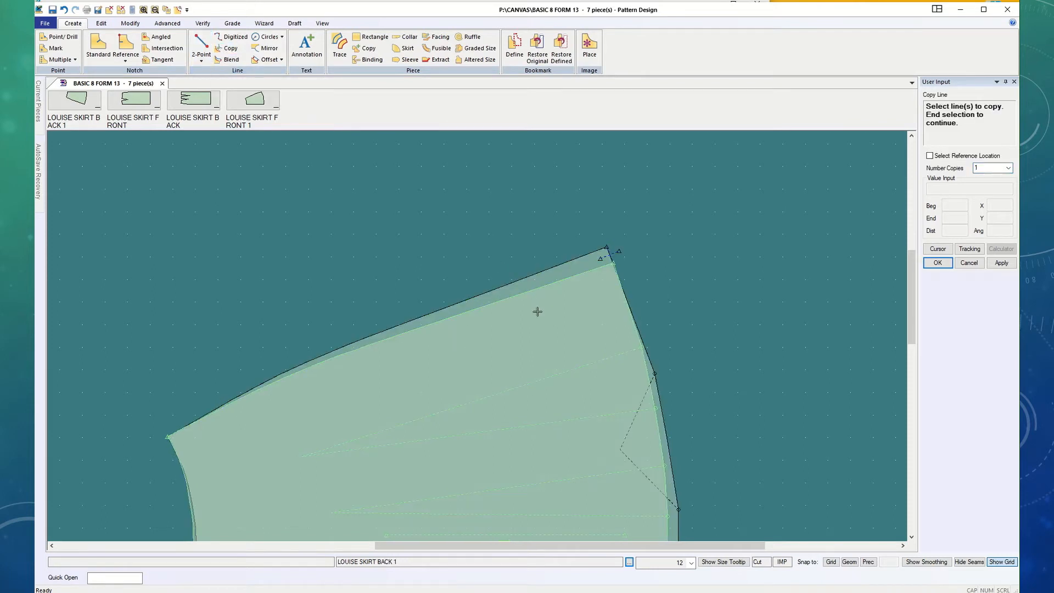
left_click(540, 288)
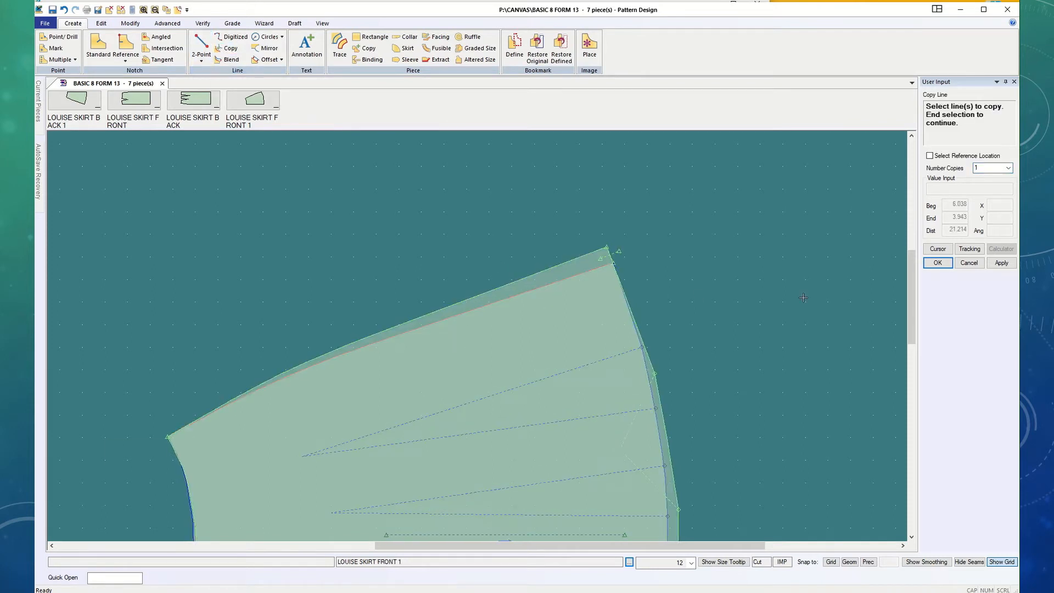
left_click(938, 264)
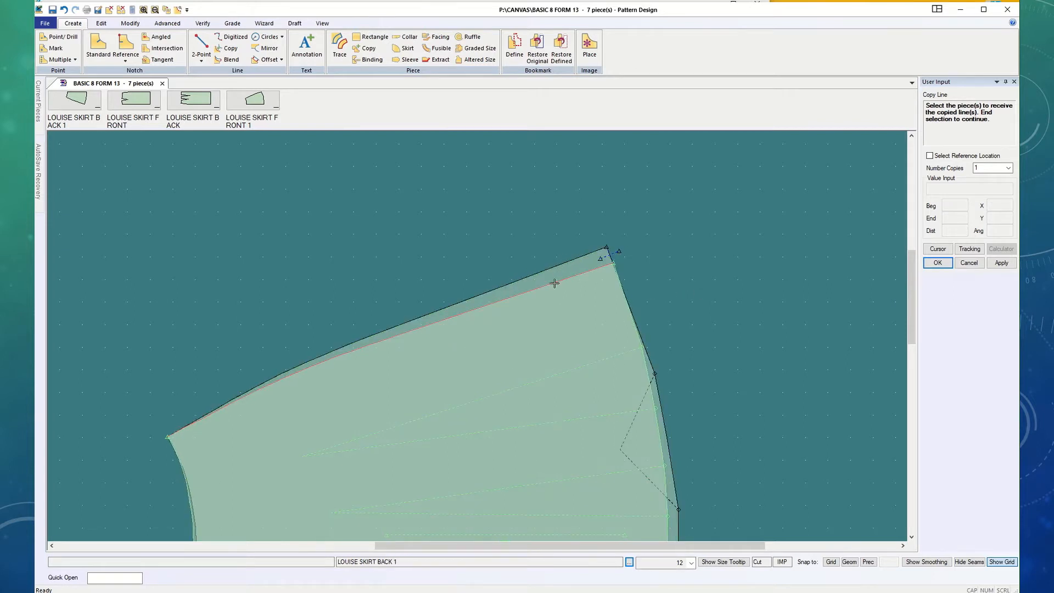
left_click(543, 252)
left_click(938, 263)
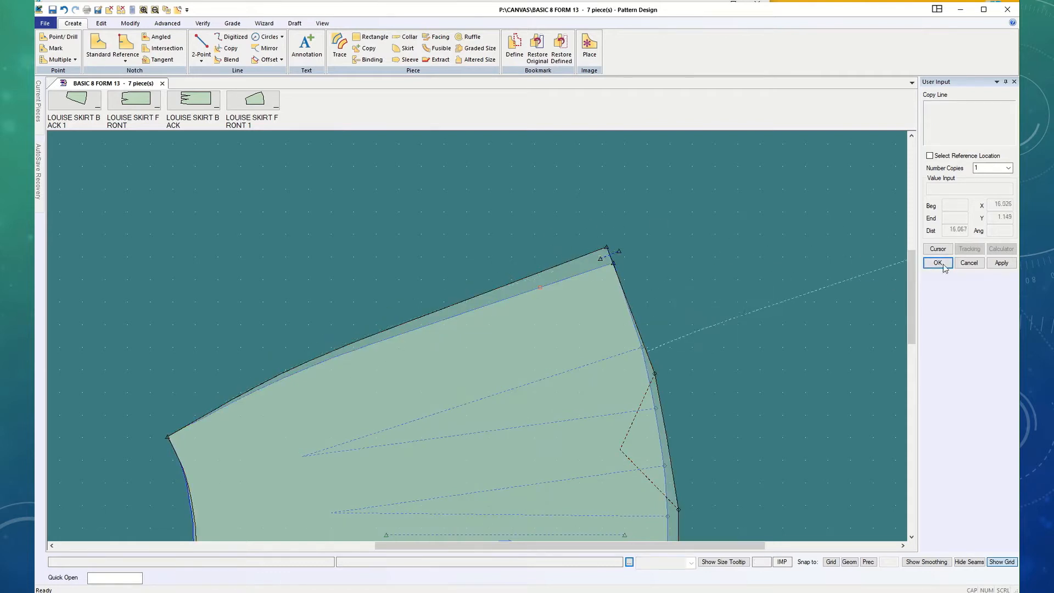
left_click(969, 263)
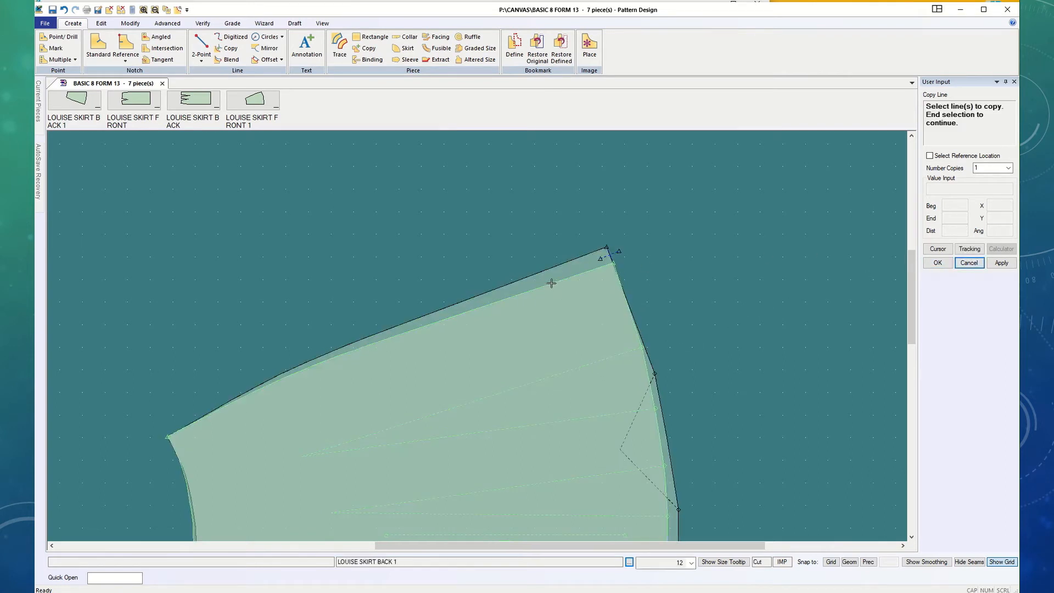
left_click(573, 279)
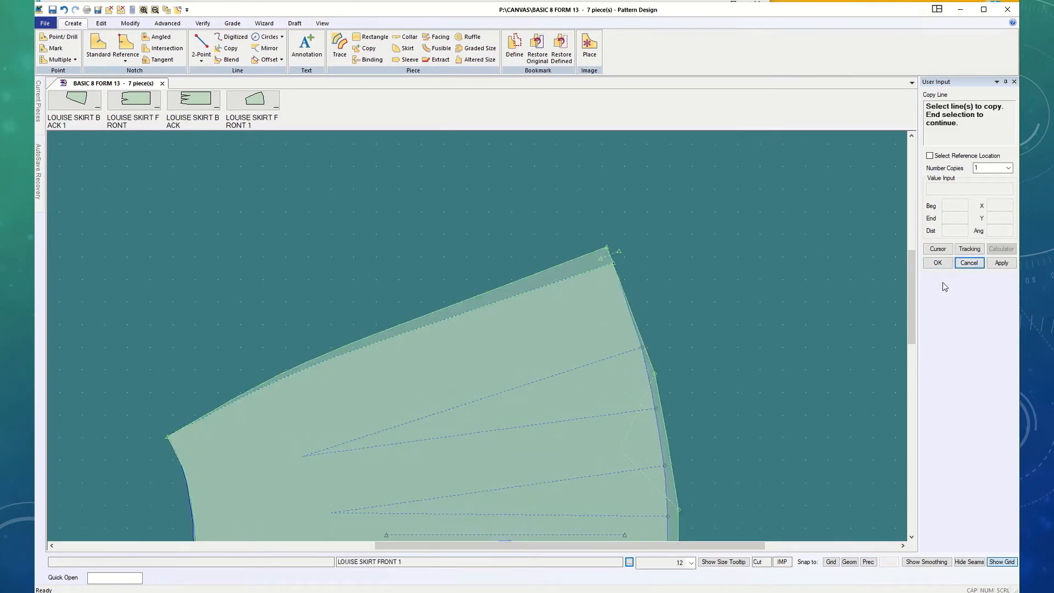
left_click(938, 263)
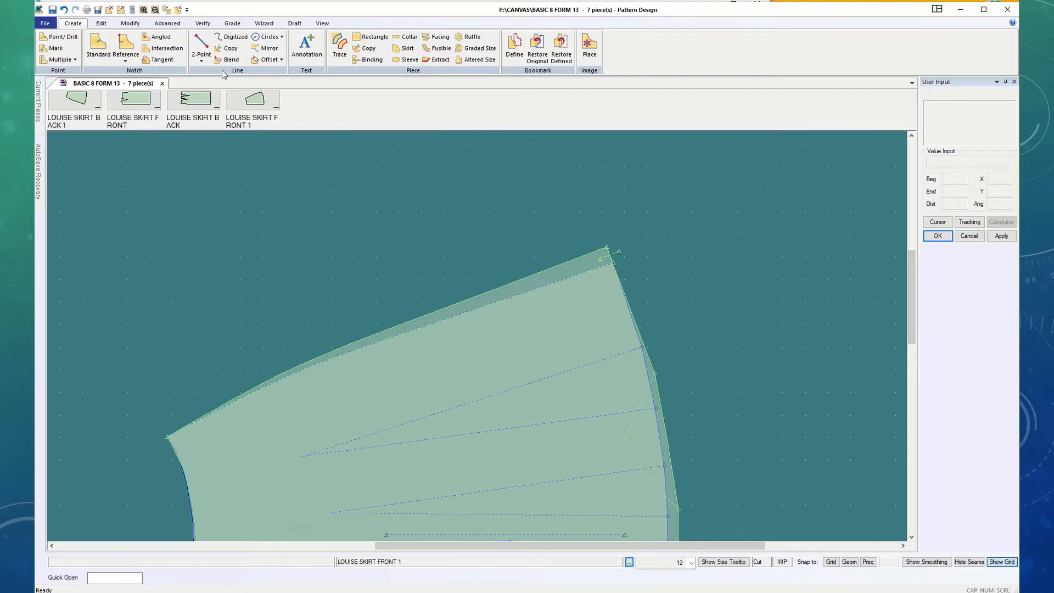
Step: Rotate the copied side-seam line about its waist end until its hem end meets the midpoint mark between front and back
left_click(131, 24)
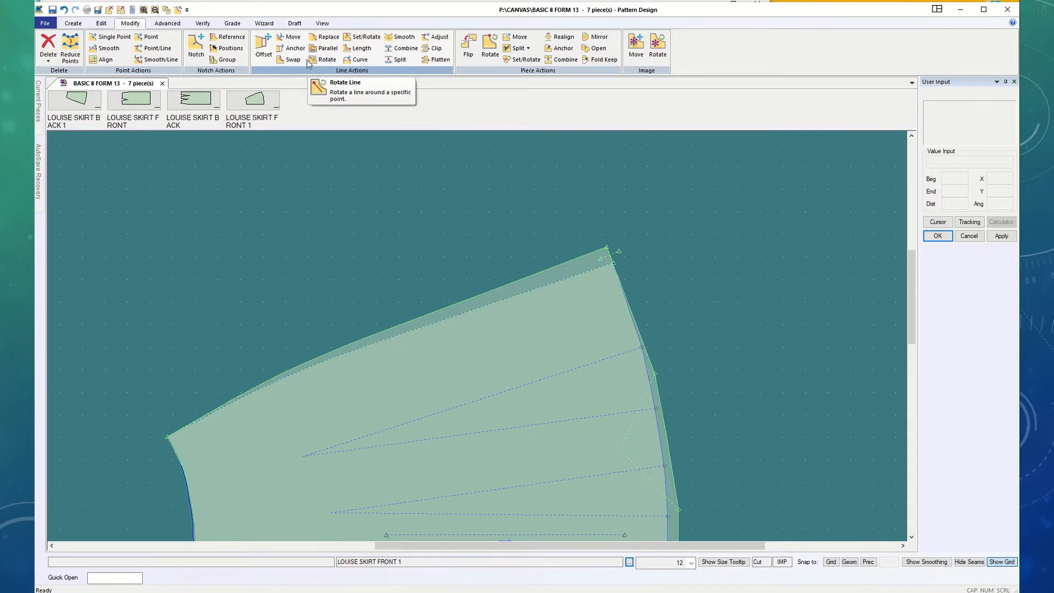
left_click(327, 60)
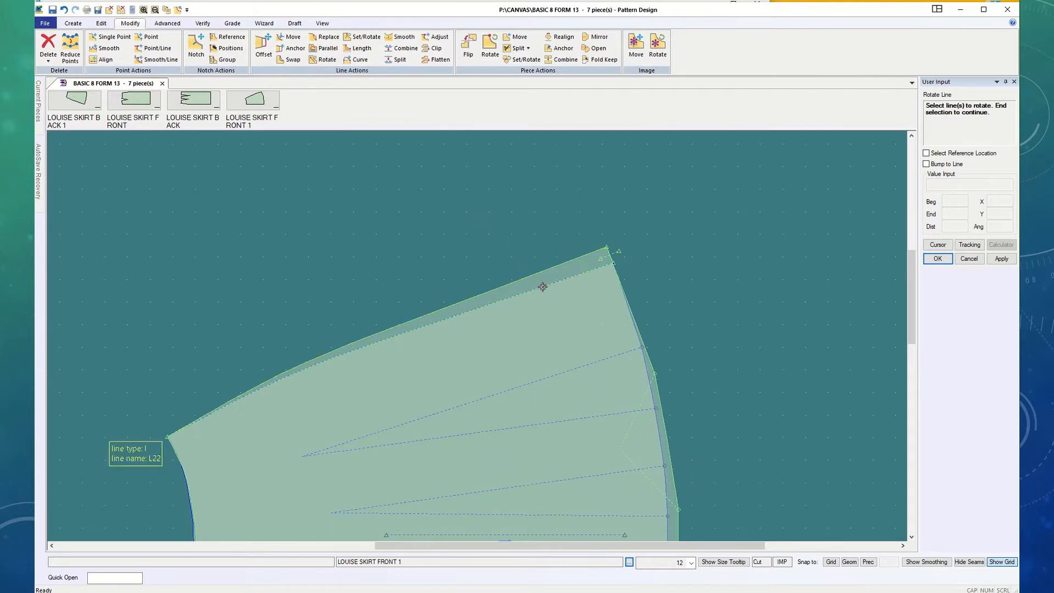
right_click(513, 232)
left_click(514, 232)
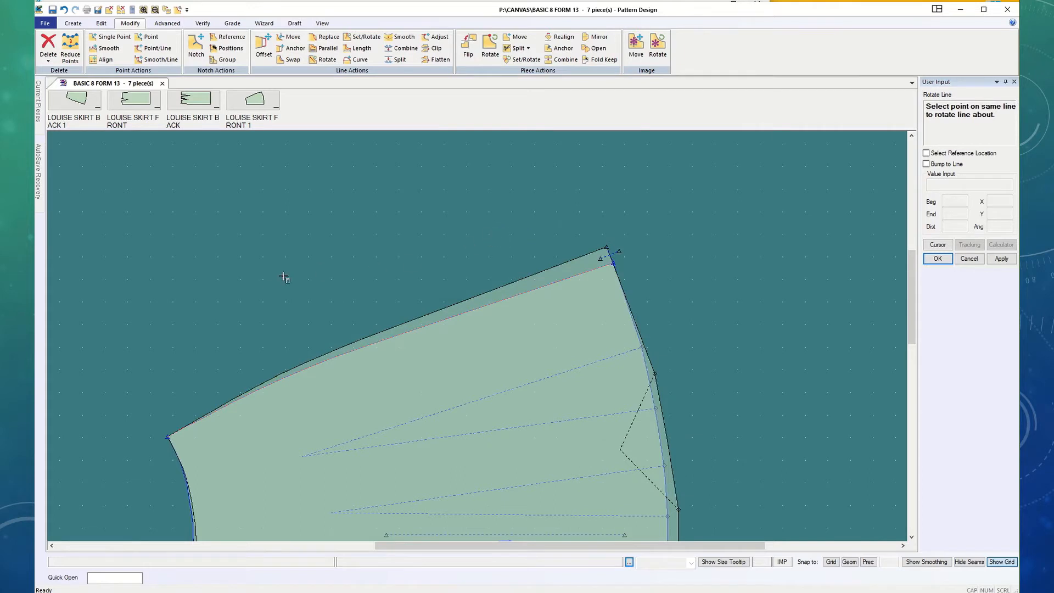
left_click(162, 442)
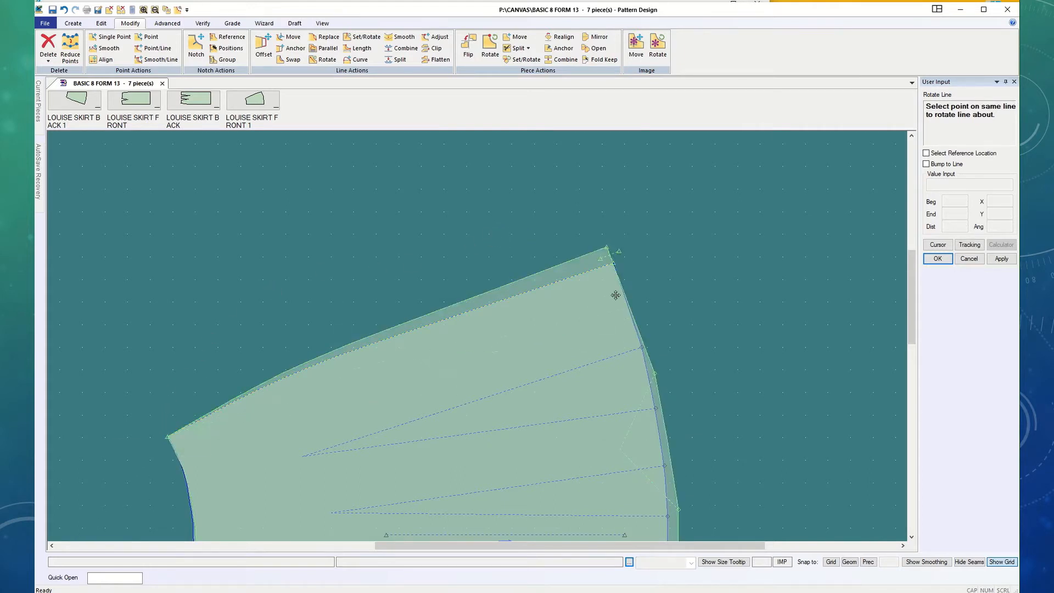
scroll(618, 282, "up", 5)
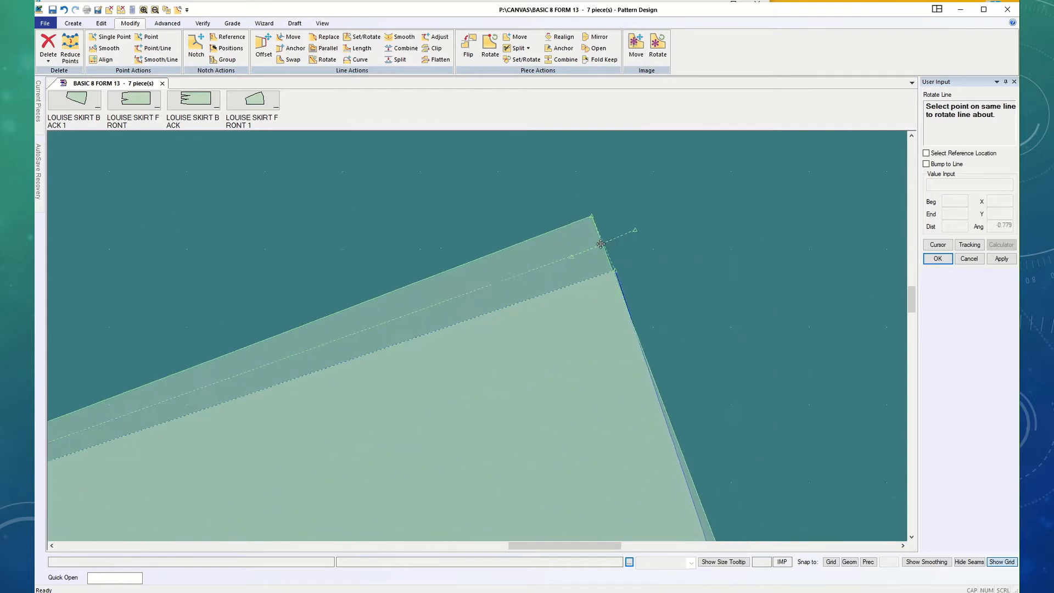
scroll(599, 242, "up", 5)
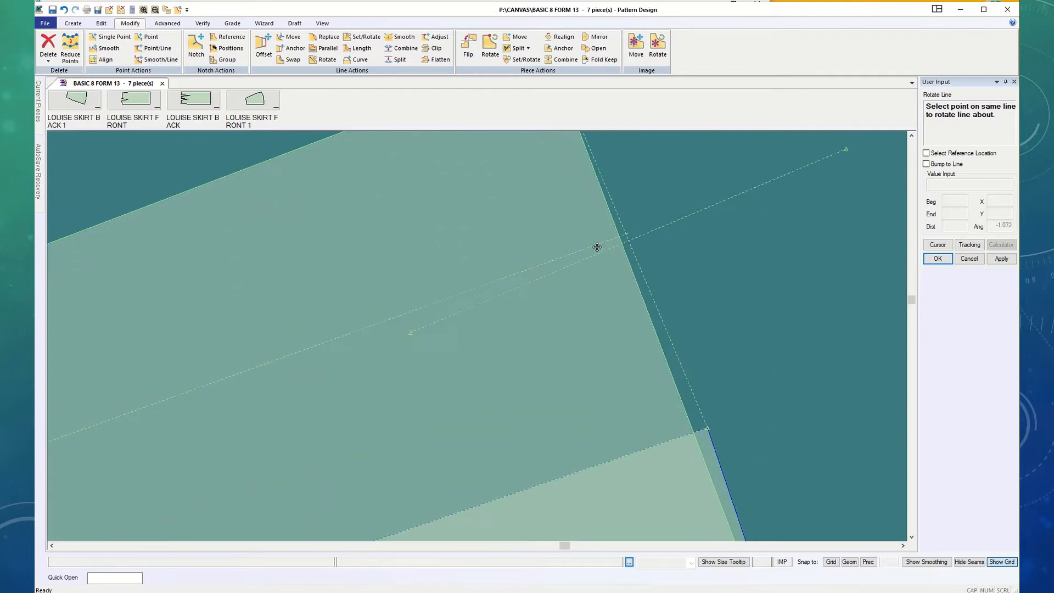
scroll(597, 249, "up", 1)
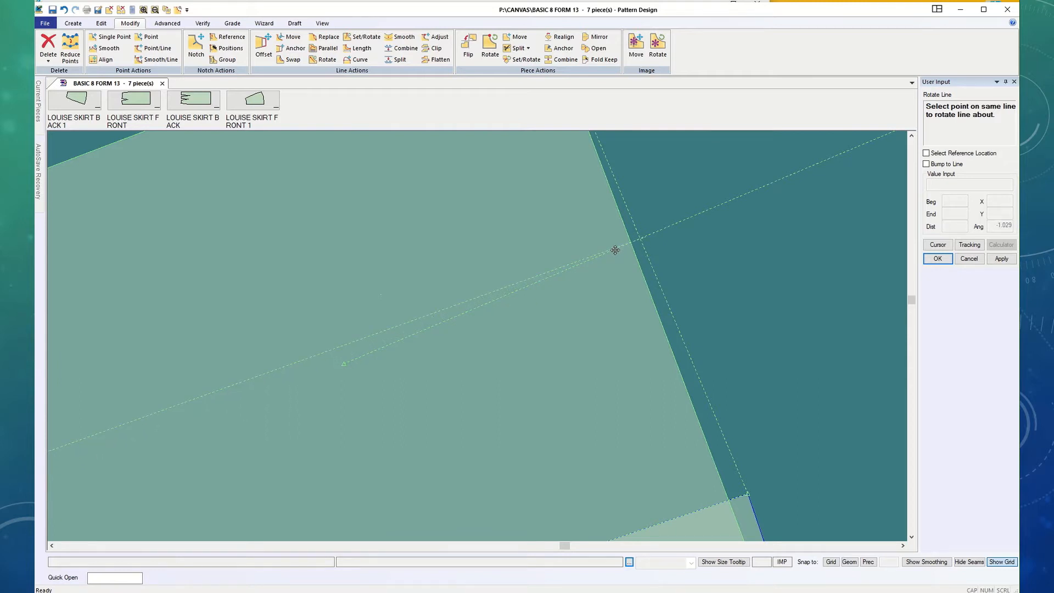
left_click(615, 249)
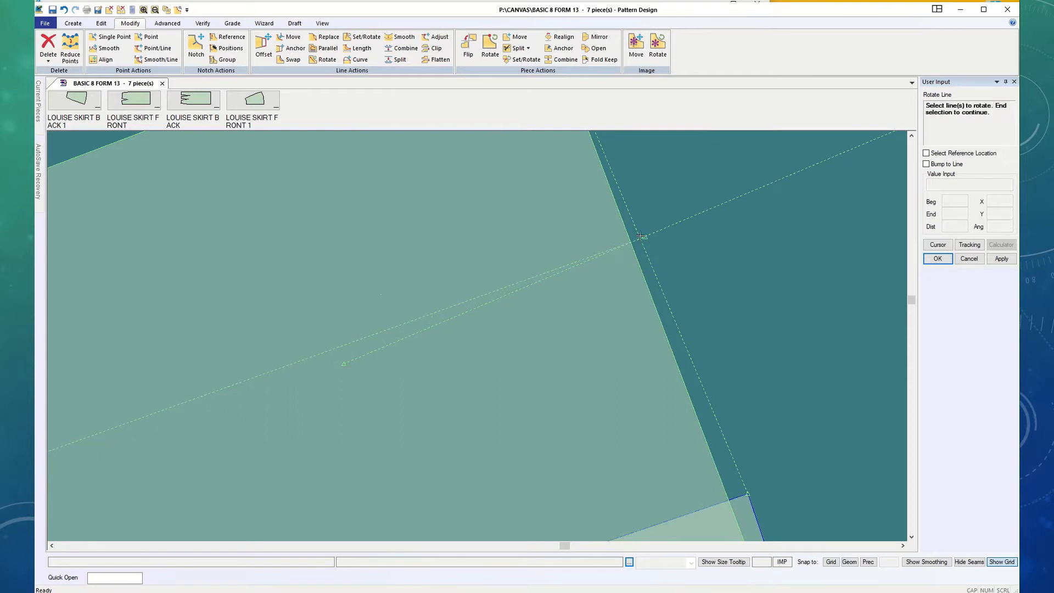
Step: Make one copy of the rotated side-seam line from the skirt back onto the skirt front, keeping it in the same place
scroll(641, 236, "down", 5)
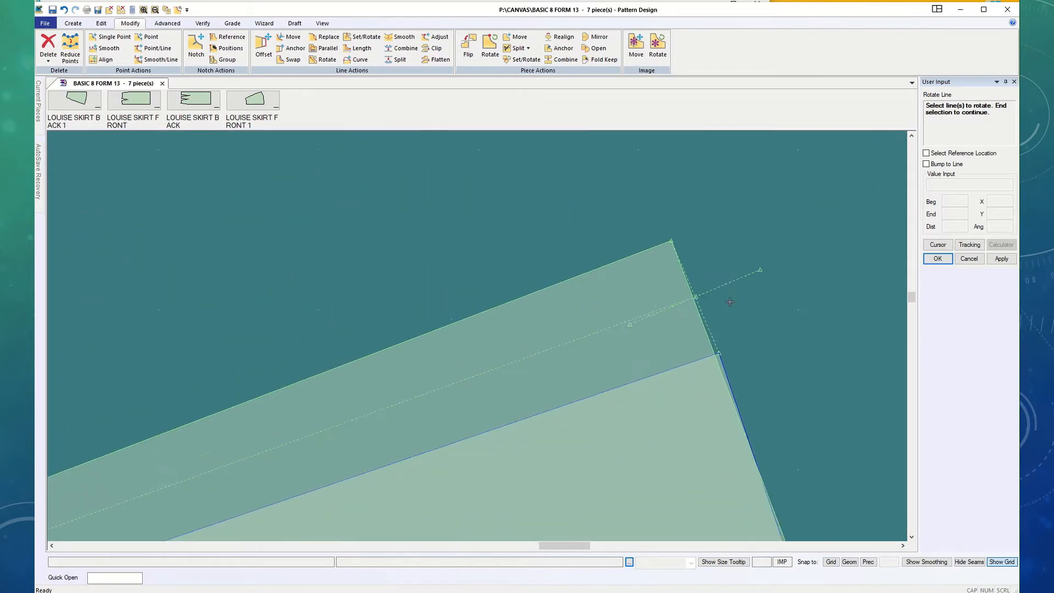
scroll(739, 288, "down", 6)
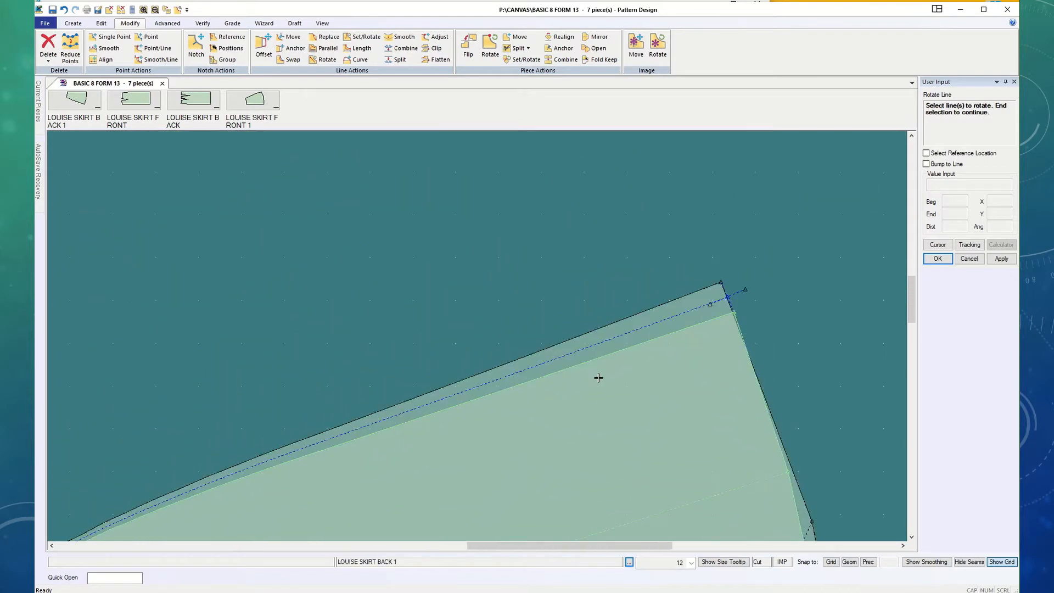
scroll(598, 378, "down", 5)
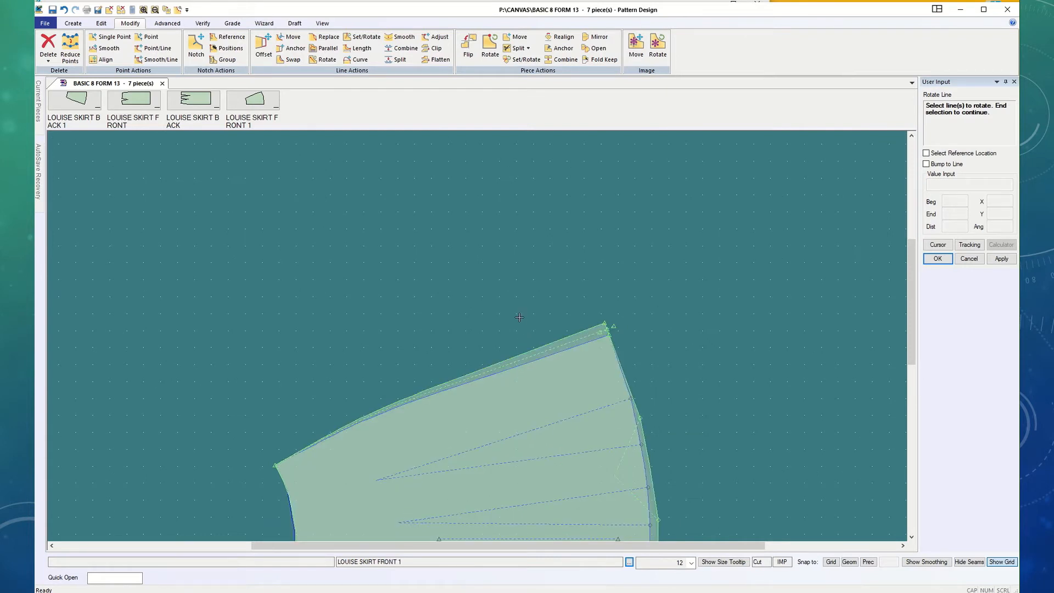
scroll(544, 352, "up", 5)
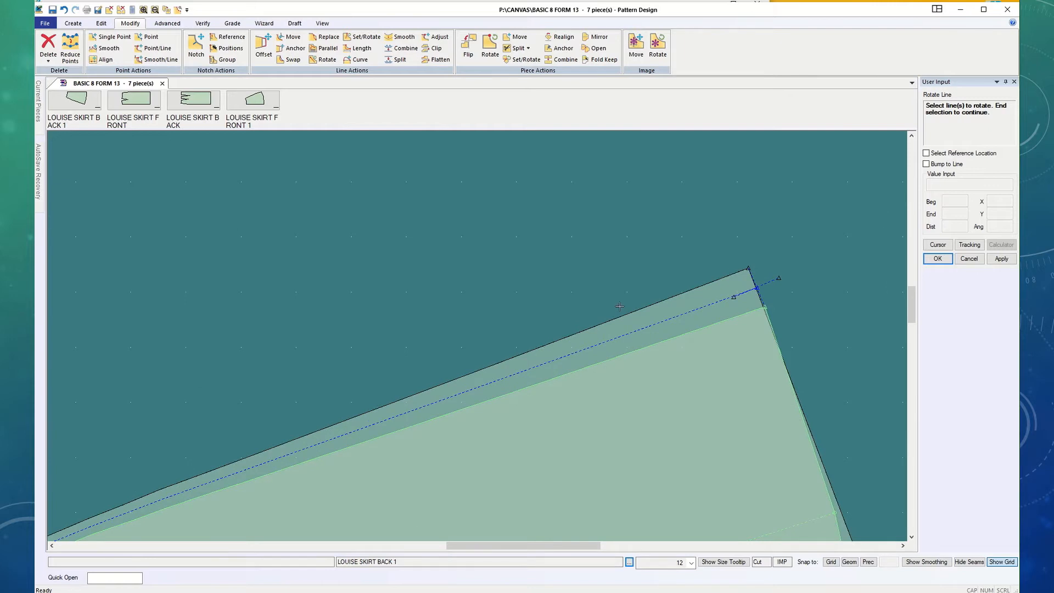
left_click(73, 23)
left_click(231, 49)
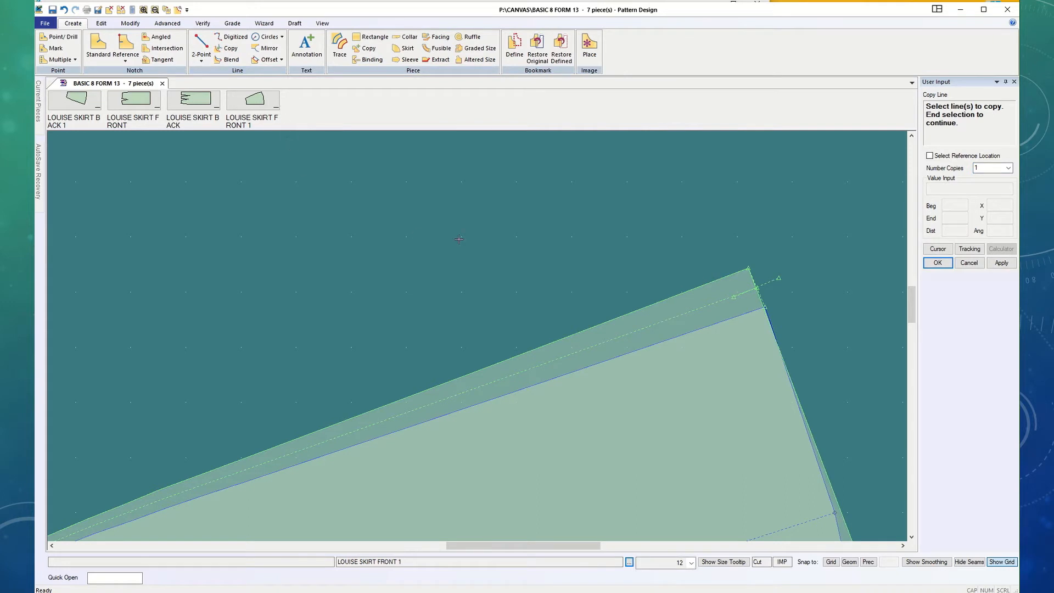
left_click(638, 333)
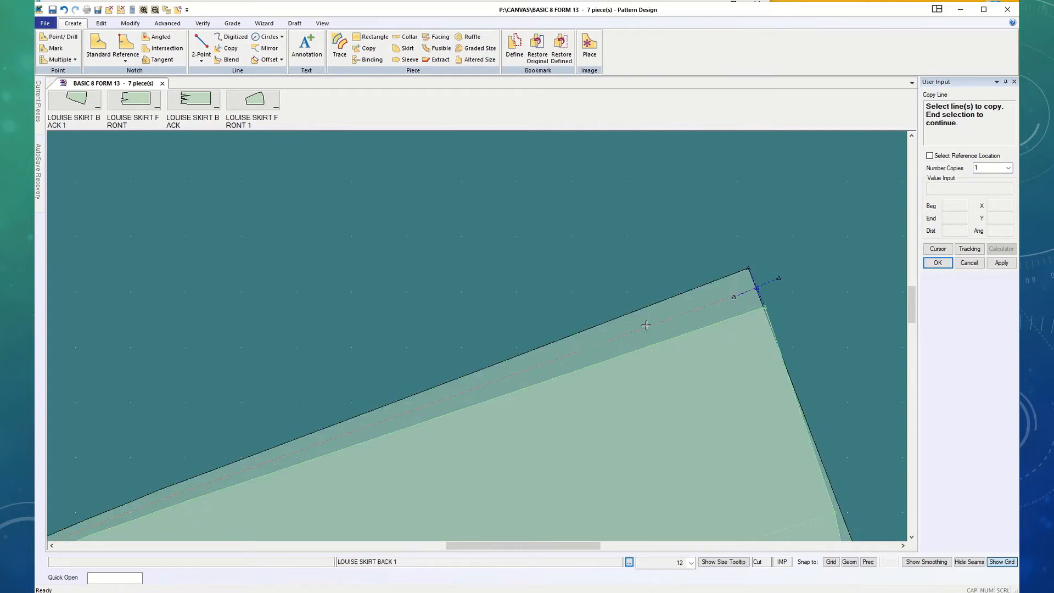
left_click(938, 262)
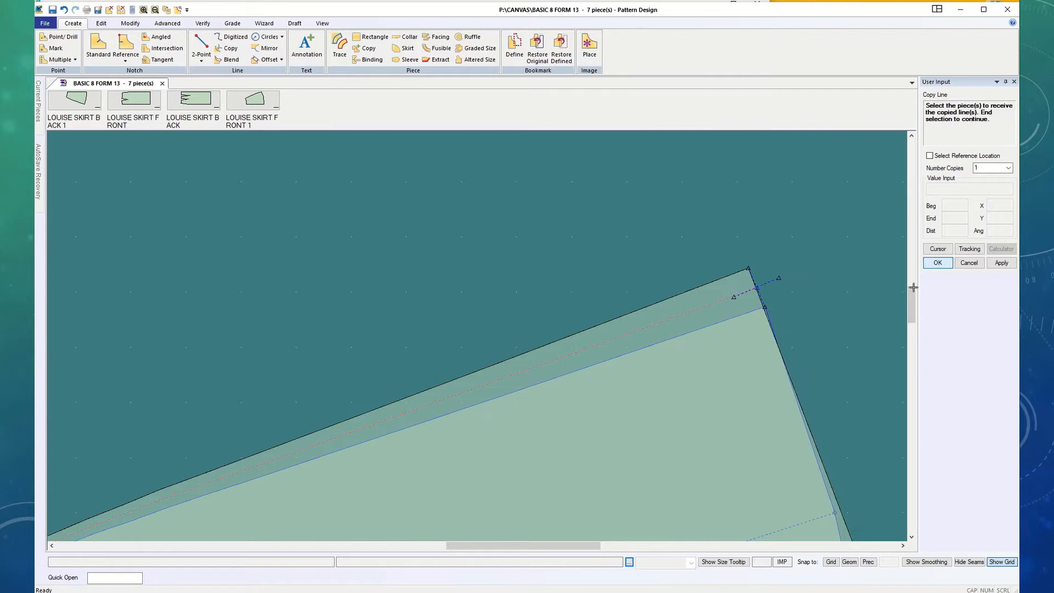
left_click(703, 347)
left_click(938, 262)
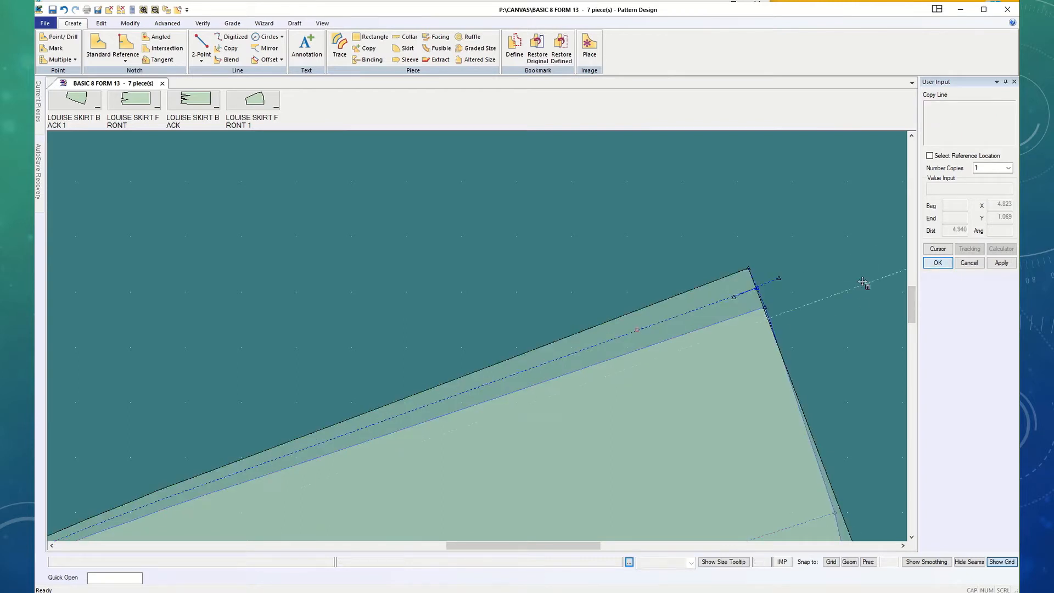
left_click(969, 263)
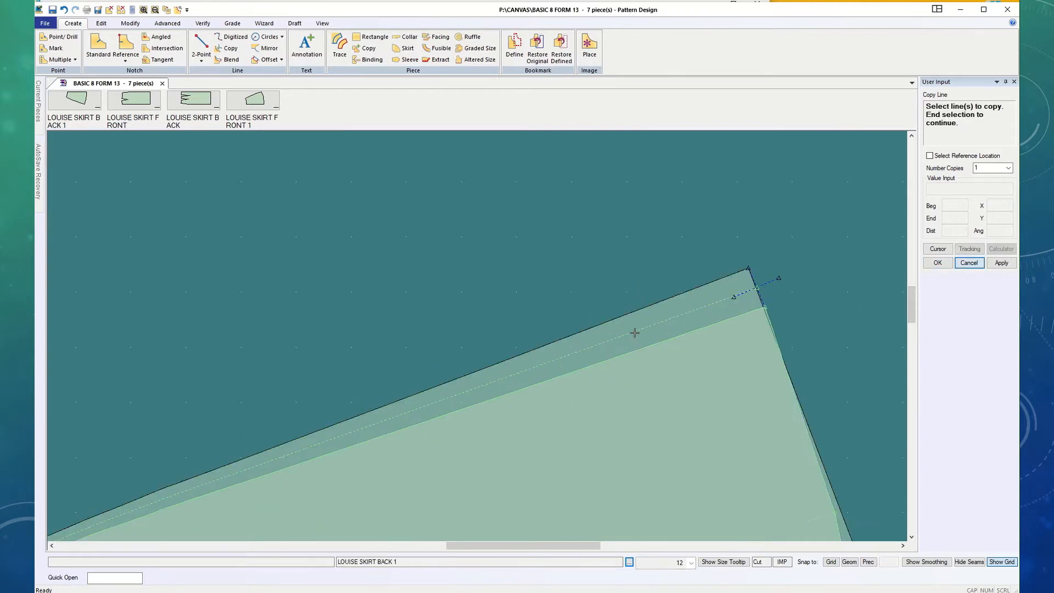
Step: Move the overlaid skirt front and skirt back pieces apart so that both side seams are exposed
scroll(522, 364, "down", 1)
scroll(521, 363, "down", 5)
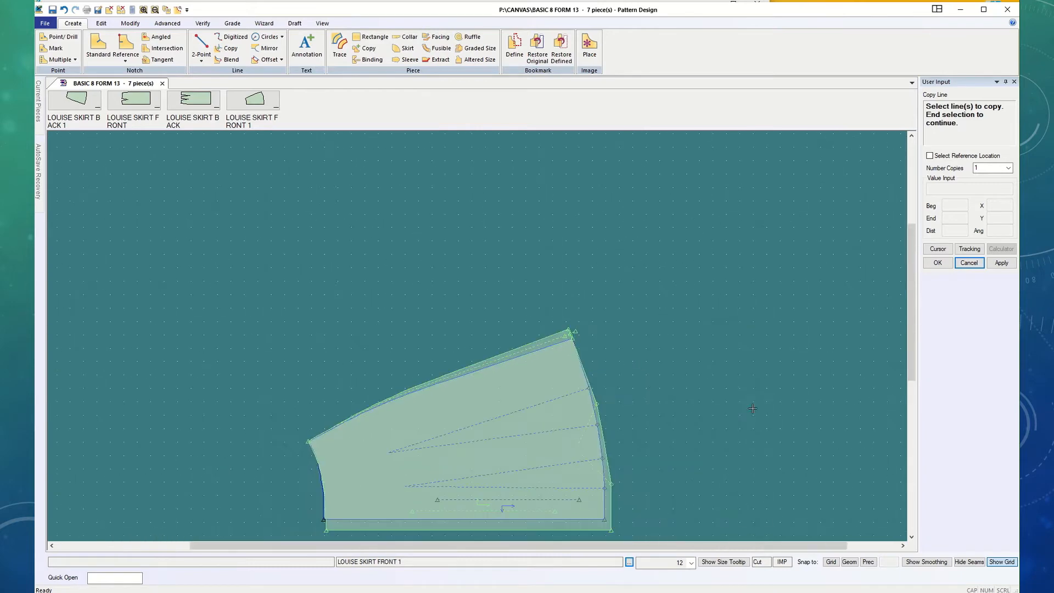
left_click_drag(912, 317, 913, 326)
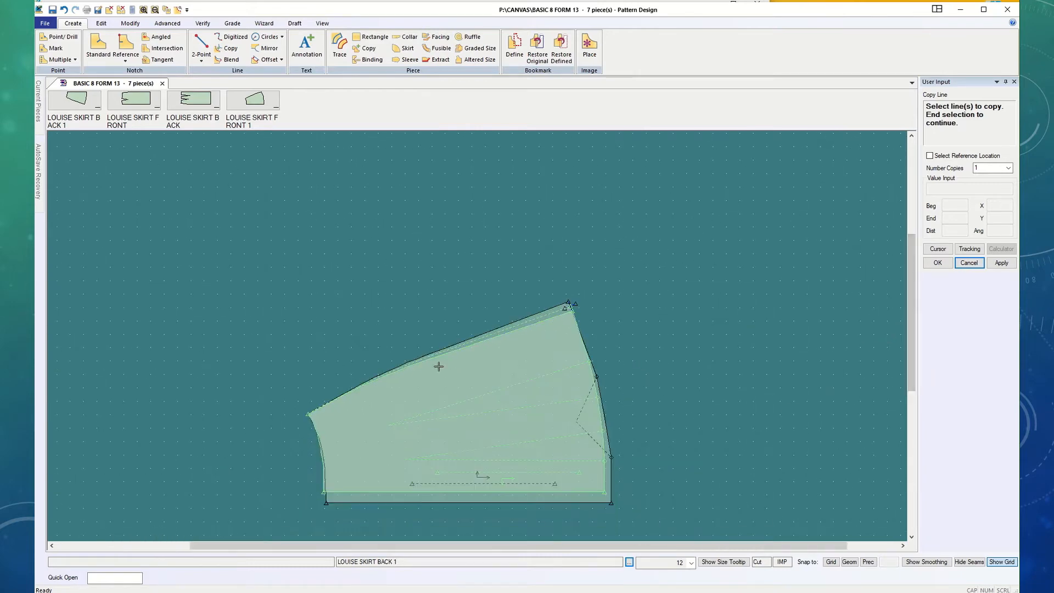
scroll(528, 325, "up", 1)
scroll(530, 324, "up", 1)
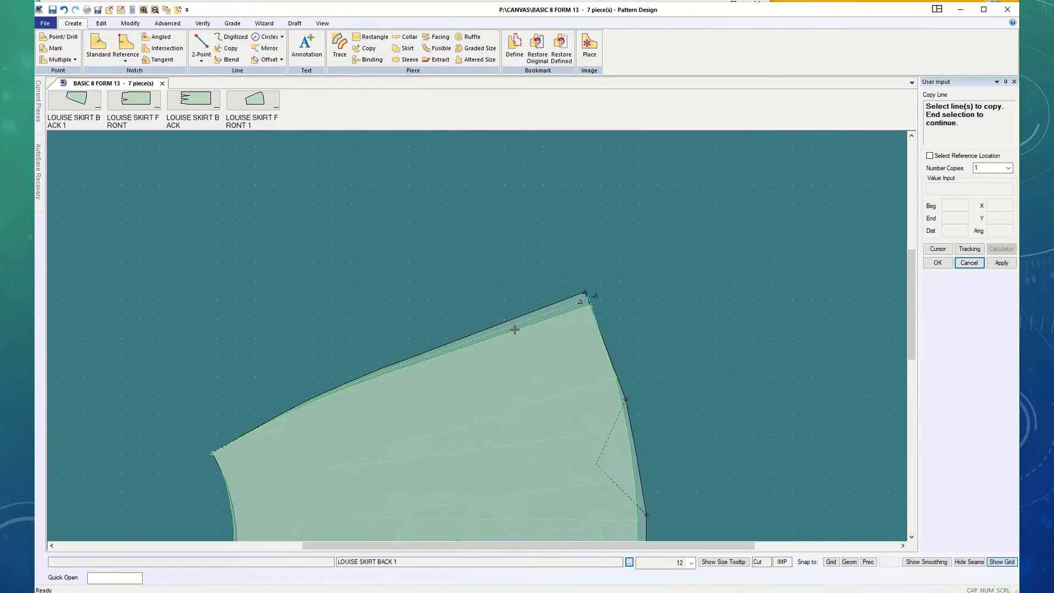
left_click(969, 263)
left_click_drag(496, 380, 614, 326)
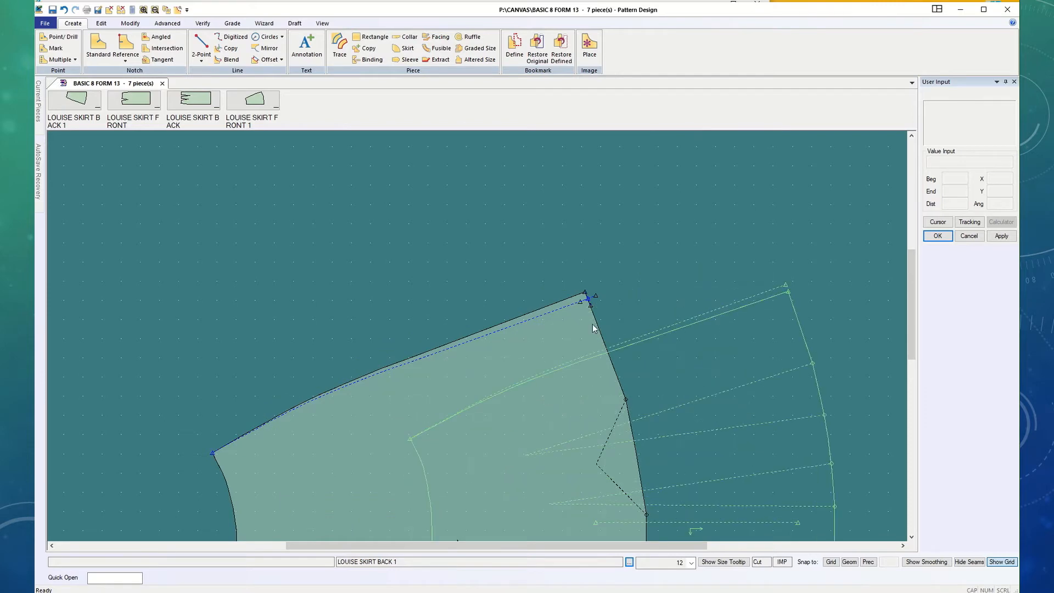
left_click_drag(315, 423, 234, 395)
left_click(720, 312)
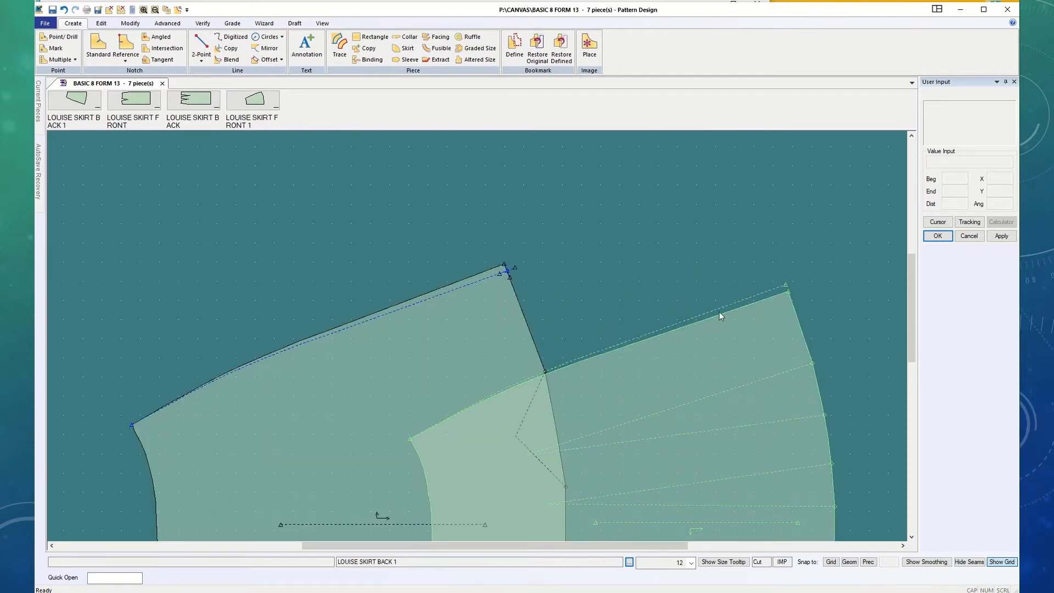
left_click(398, 303)
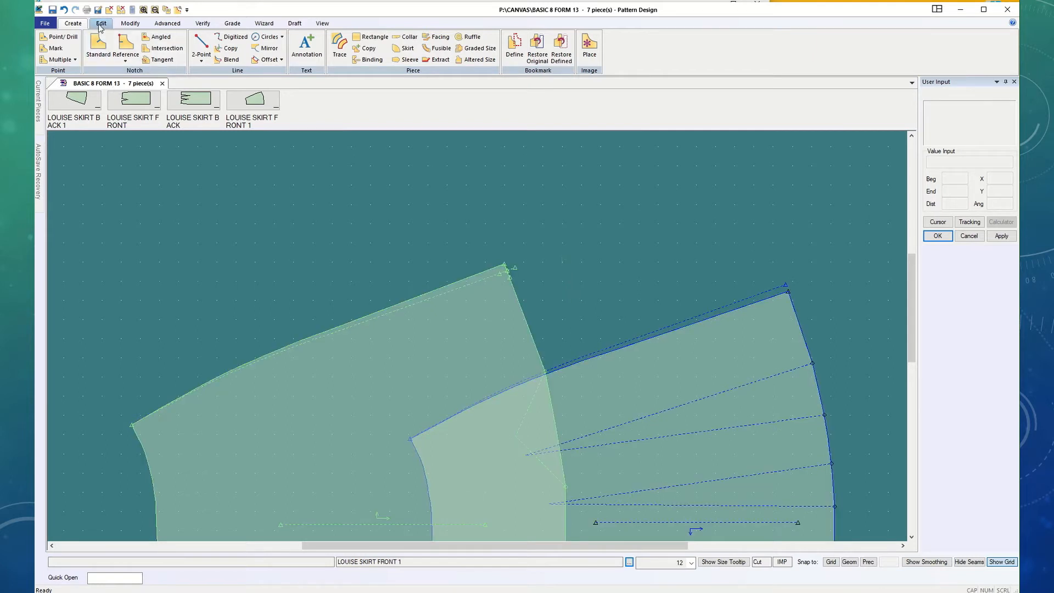
Step: Swap the skirt front's perimeter side seam with its internal averaged seam line, using perimeter point information and keeping the original line
left_click(130, 24)
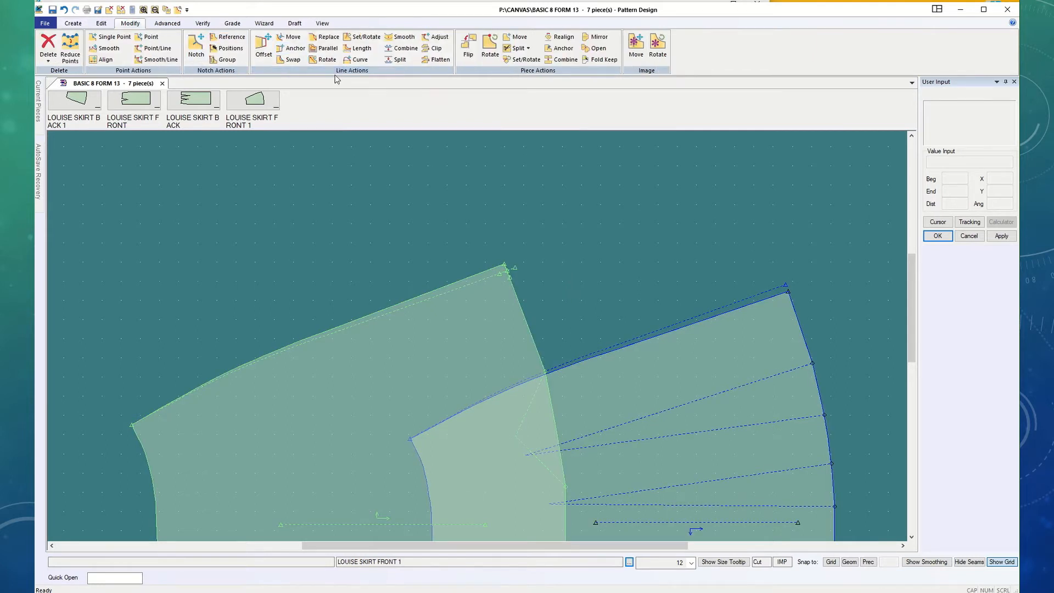
left_click(291, 60)
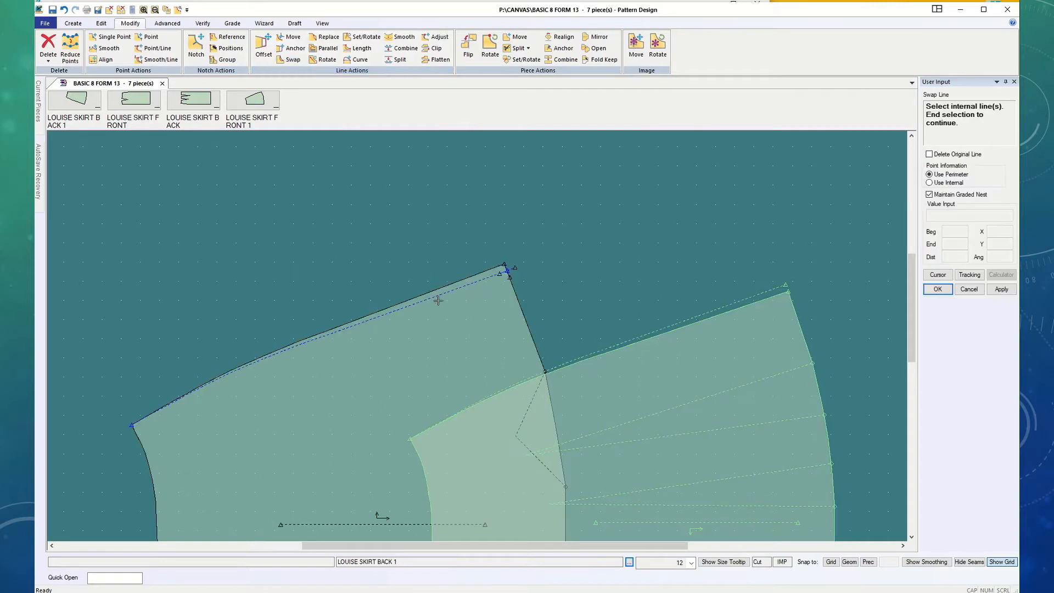
left_click(603, 350)
right_click(613, 310)
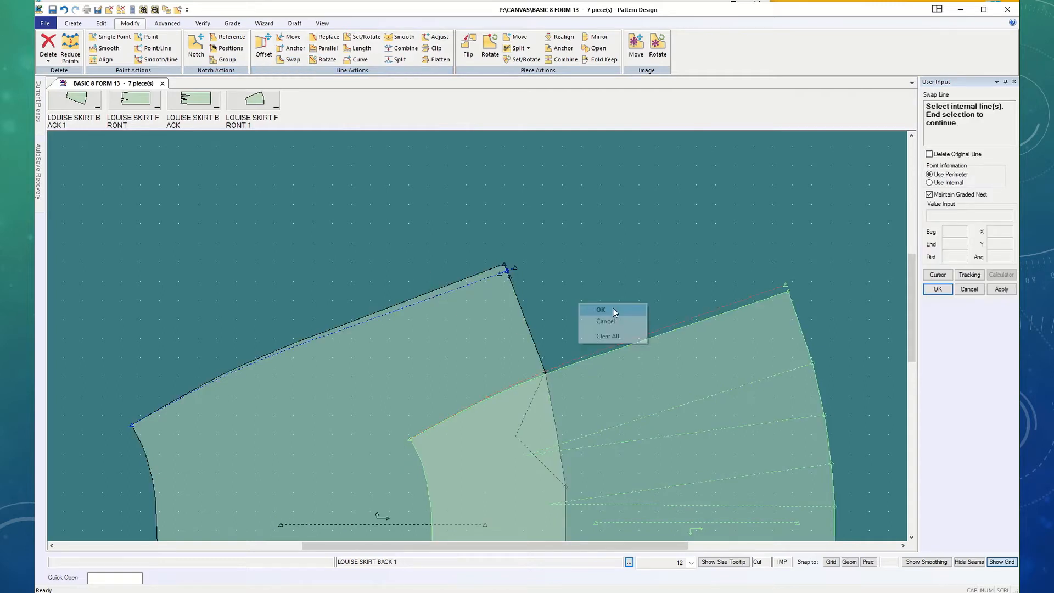
left_click(613, 310)
left_click(670, 332)
right_click(659, 295)
left_click(659, 296)
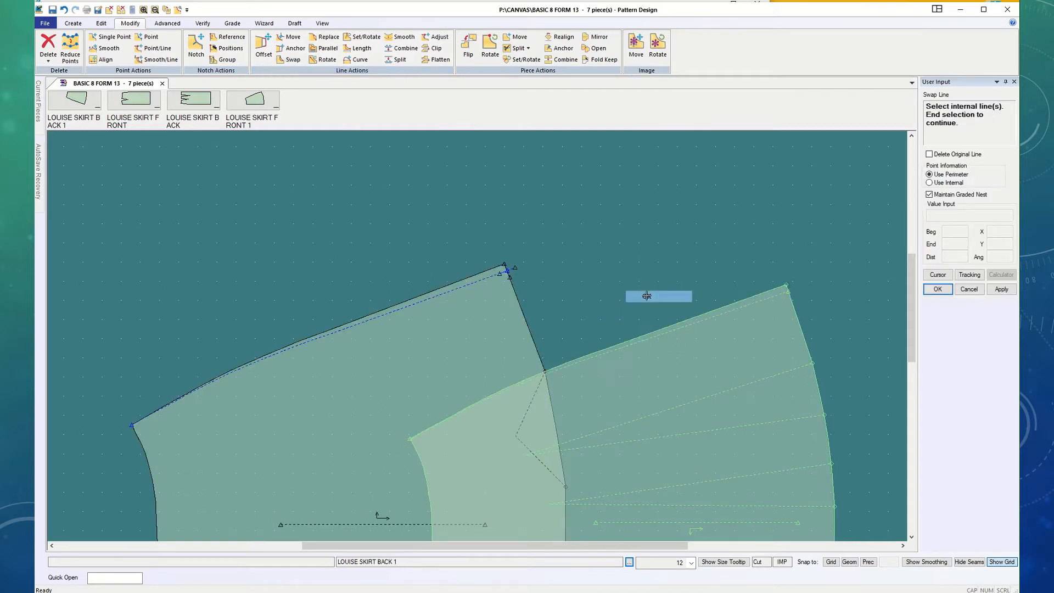
Step: Swap the skirt back's perimeter side seam with its internal averaged seam line
left_click(481, 284)
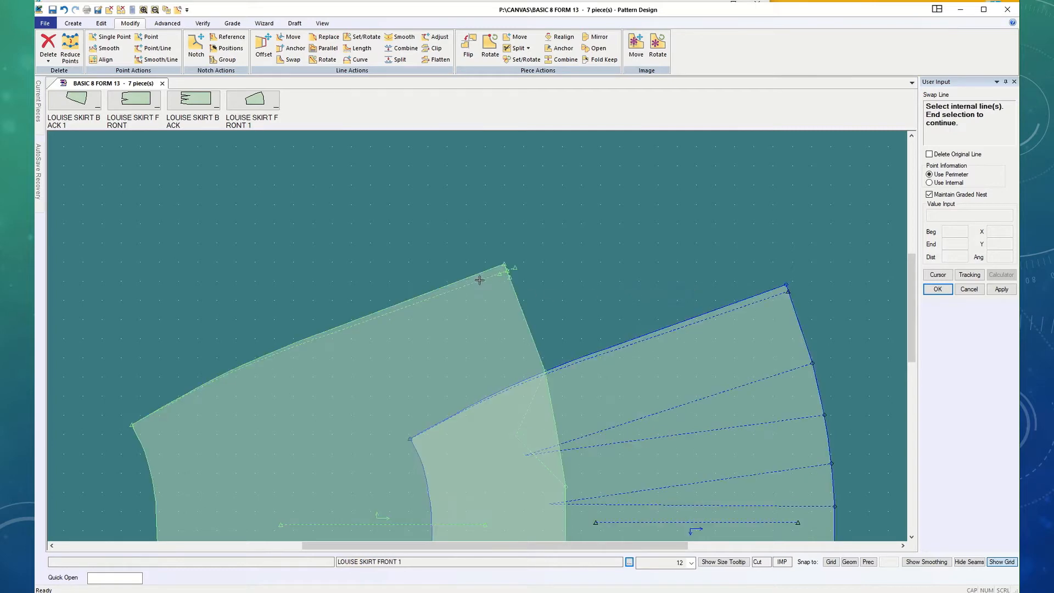
right_click(464, 250)
left_click(464, 251)
left_click(466, 275)
right_click(456, 257)
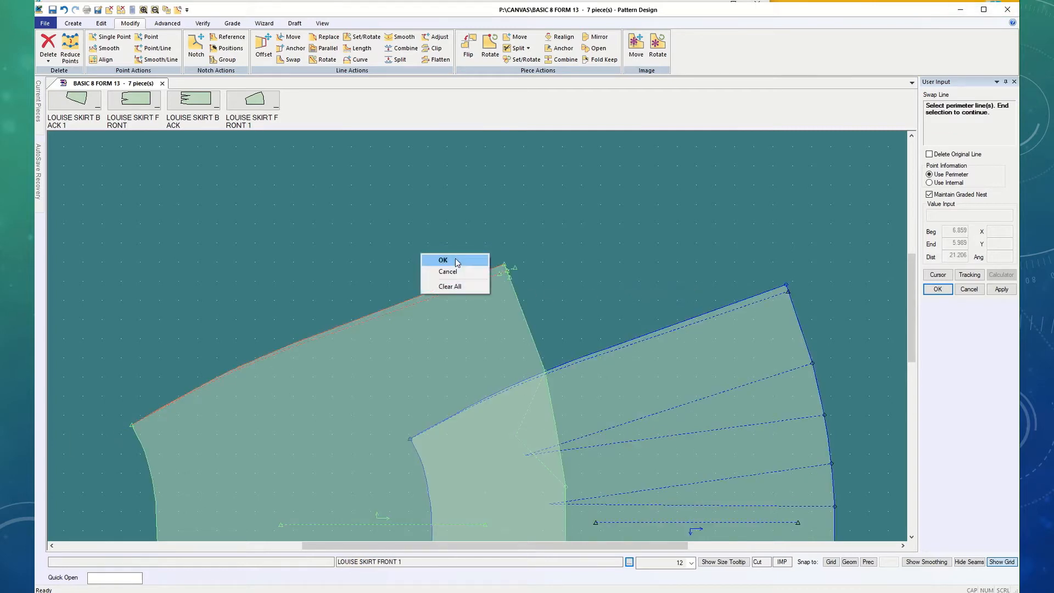
left_click(457, 258)
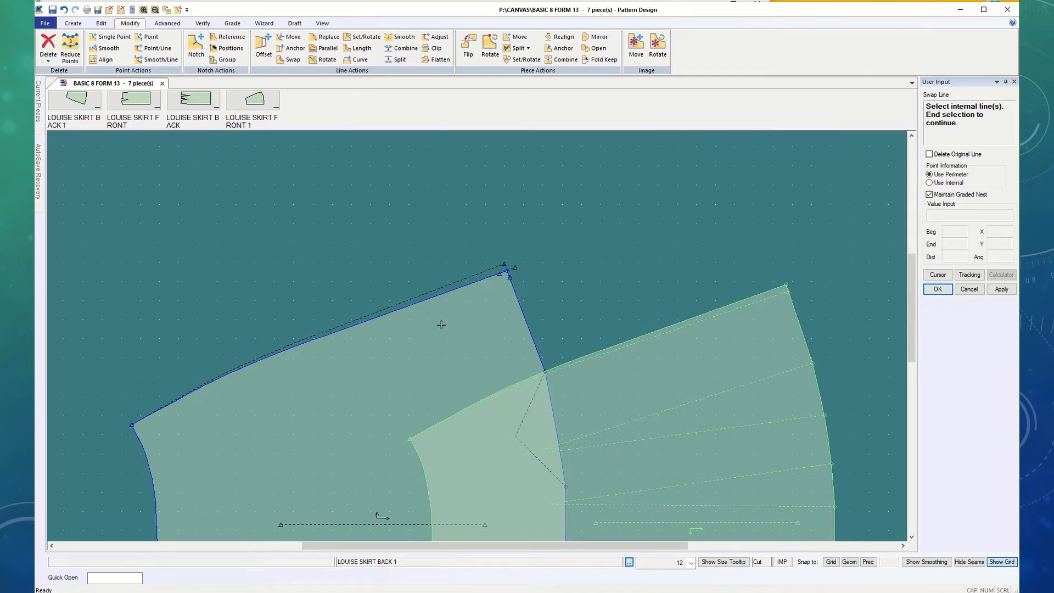
Step: Delete the old side-seam lines left as internal lines on the skirt back and the skirt front
left_click(680, 331)
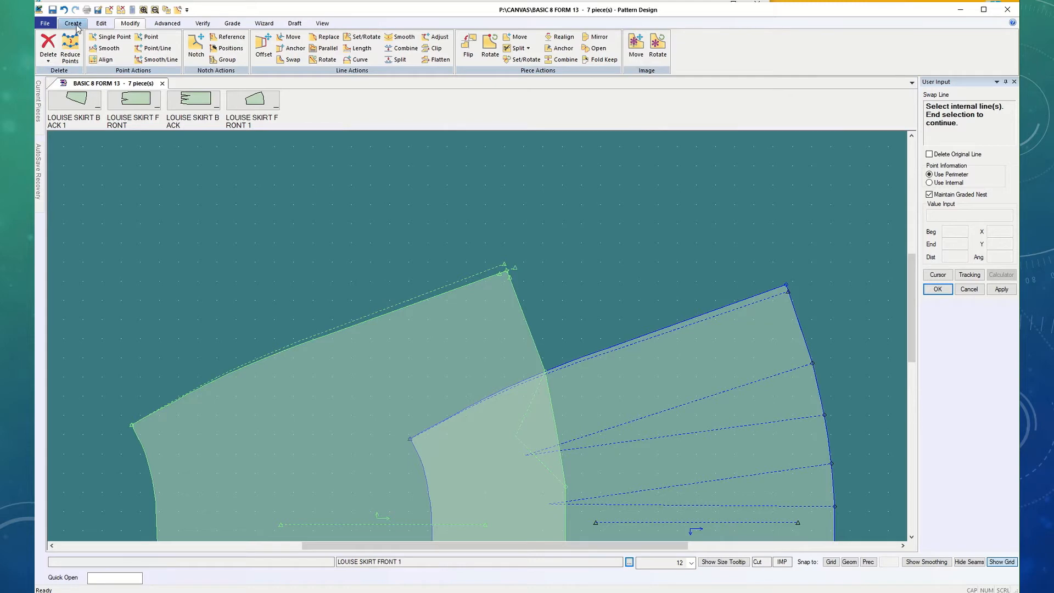
left_click(48, 58)
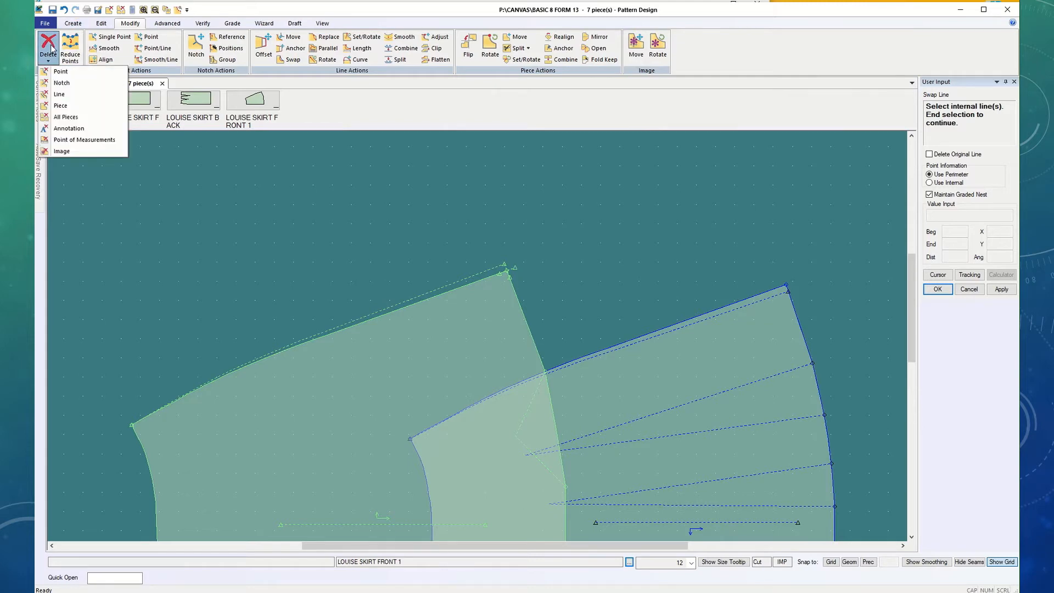
left_click(59, 95)
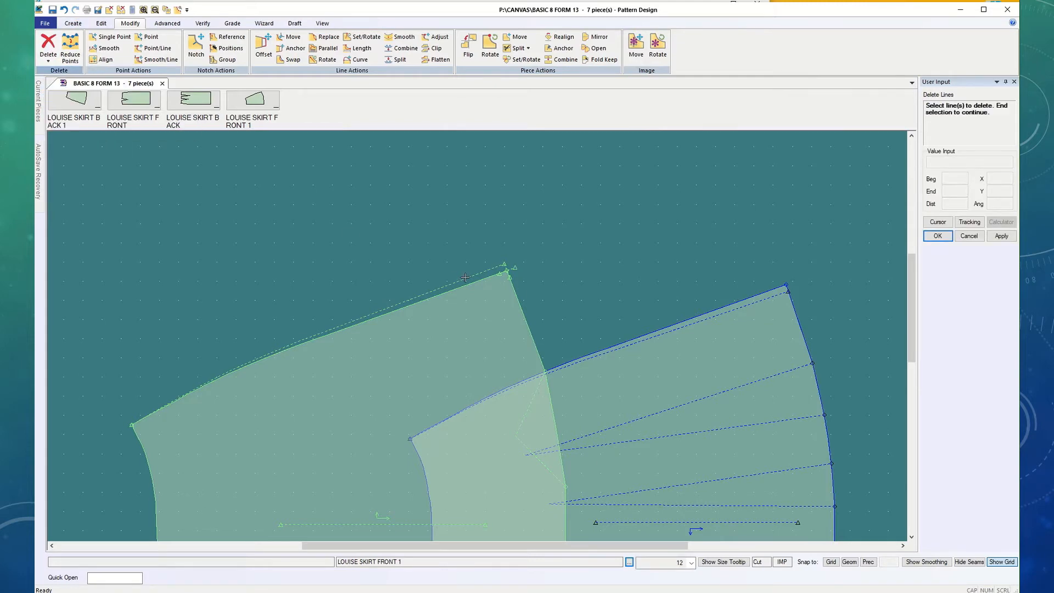
left_click(648, 340)
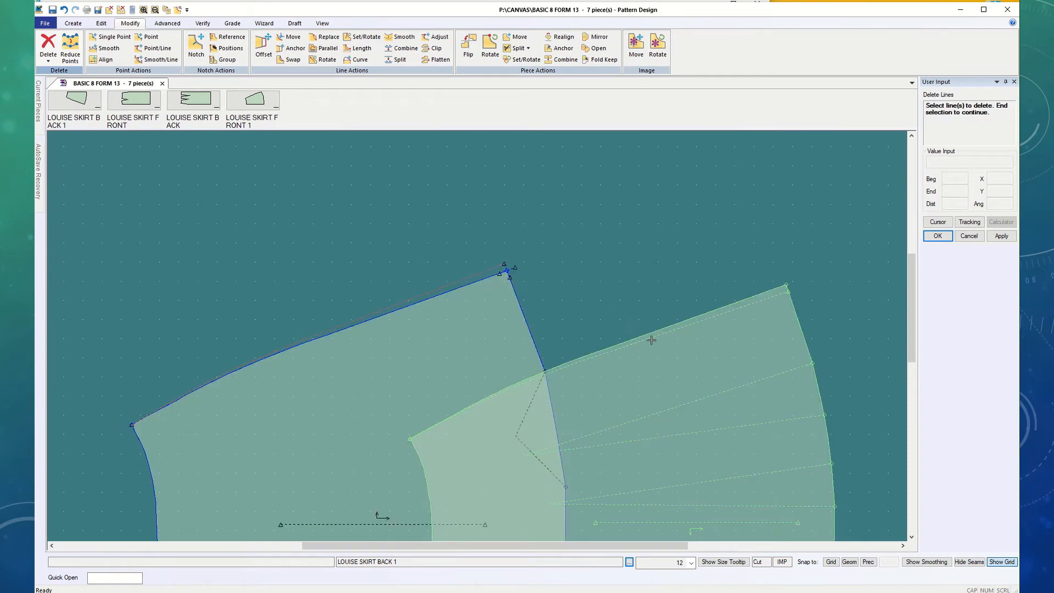
left_click(938, 237)
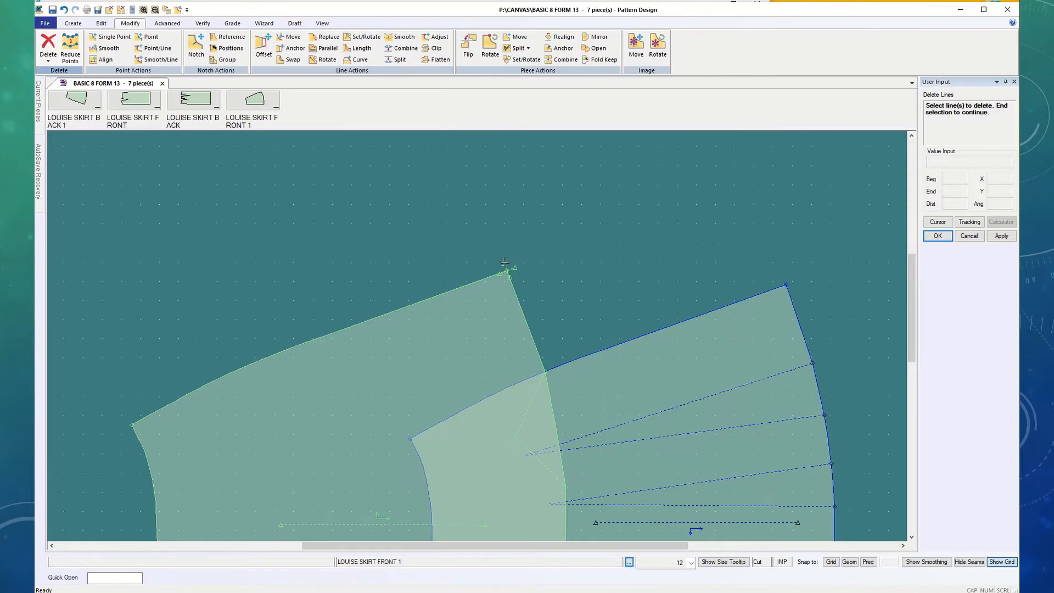
Step: Delete the short leftover line at the waist end of the skirt front's side seam
right_click(513, 247)
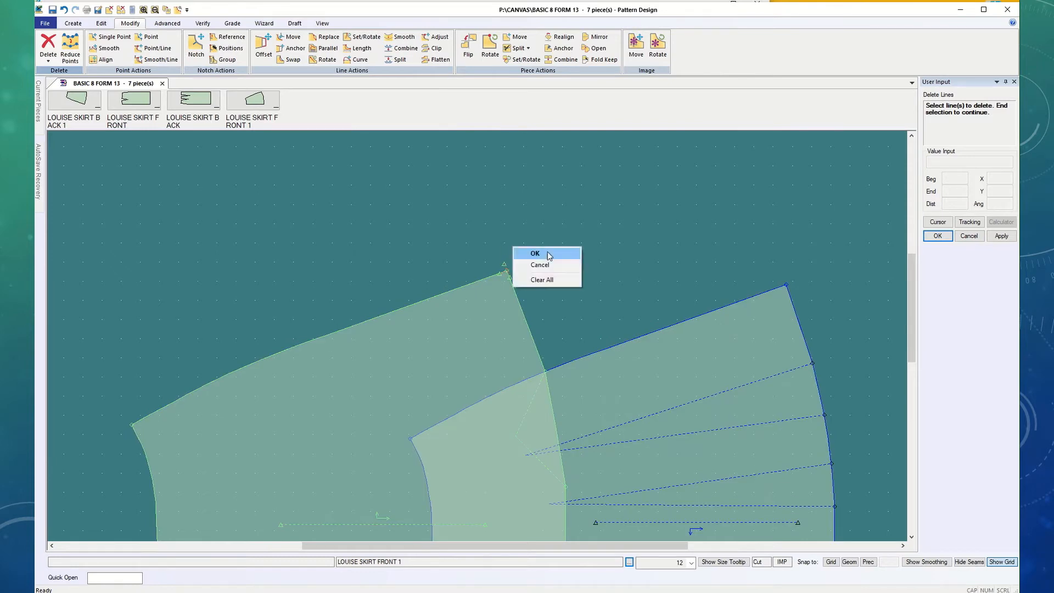
left_click(537, 254)
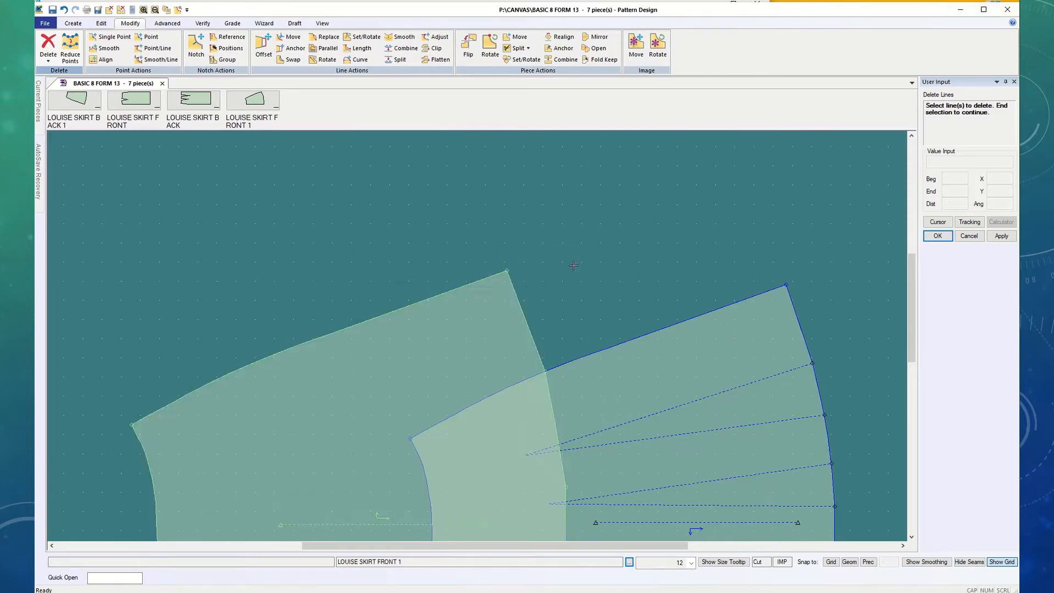
left_click(965, 239)
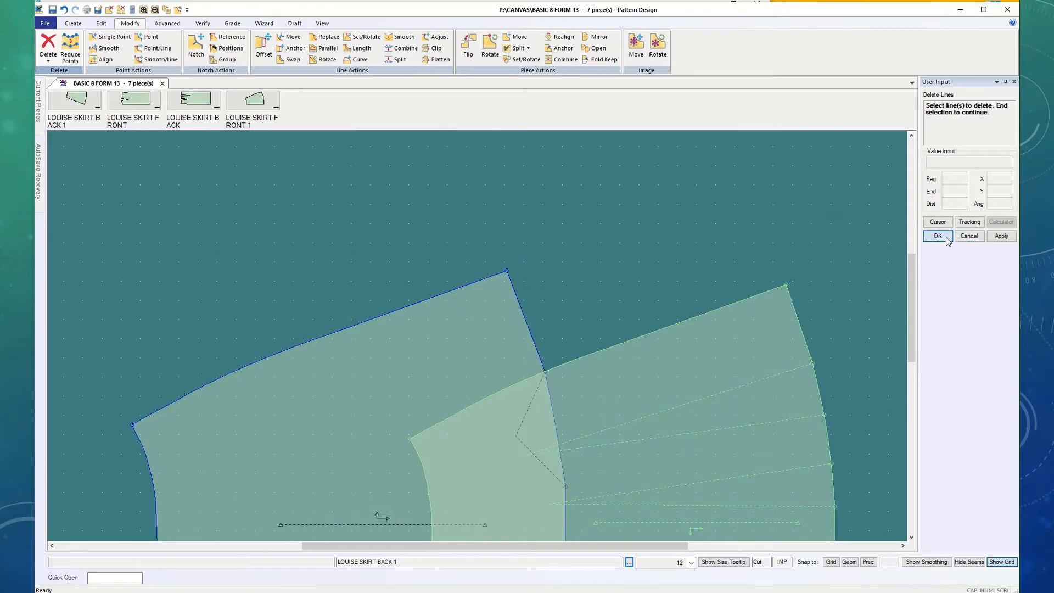
Step: Move the overlapping skirt front and skirt back pieces so they lie side by side with their straight centre edges level
left_click(437, 339)
left_click(477, 228)
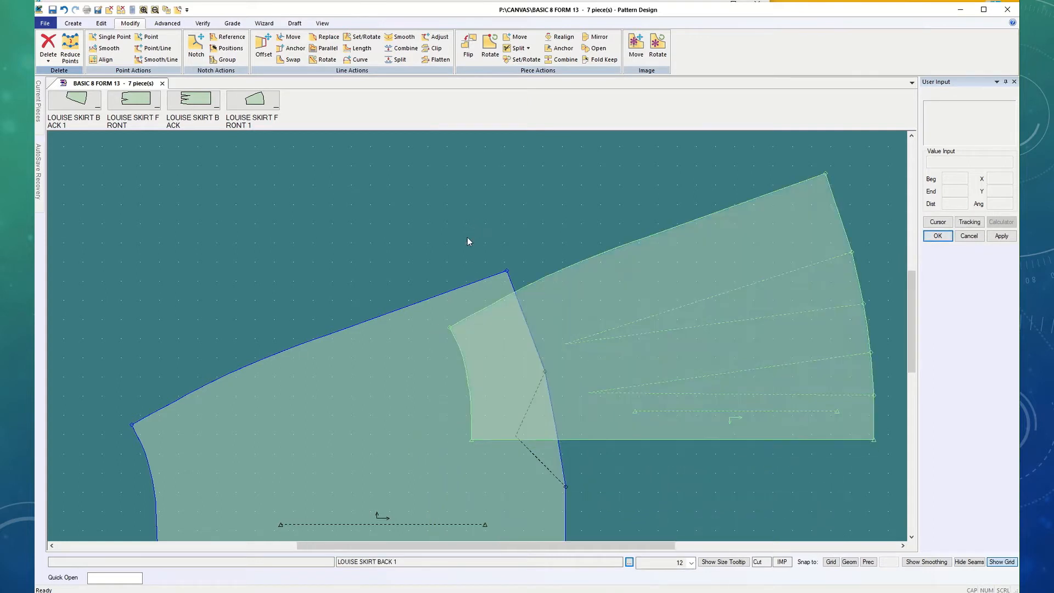
left_click(360, 378)
left_click(319, 259)
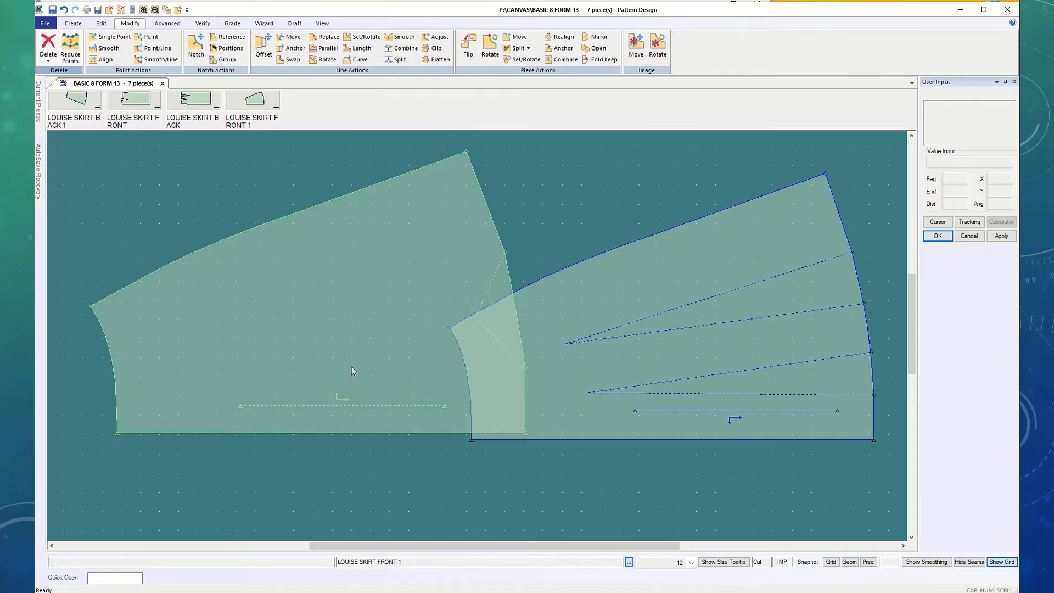
left_click(333, 358)
left_click(297, 354)
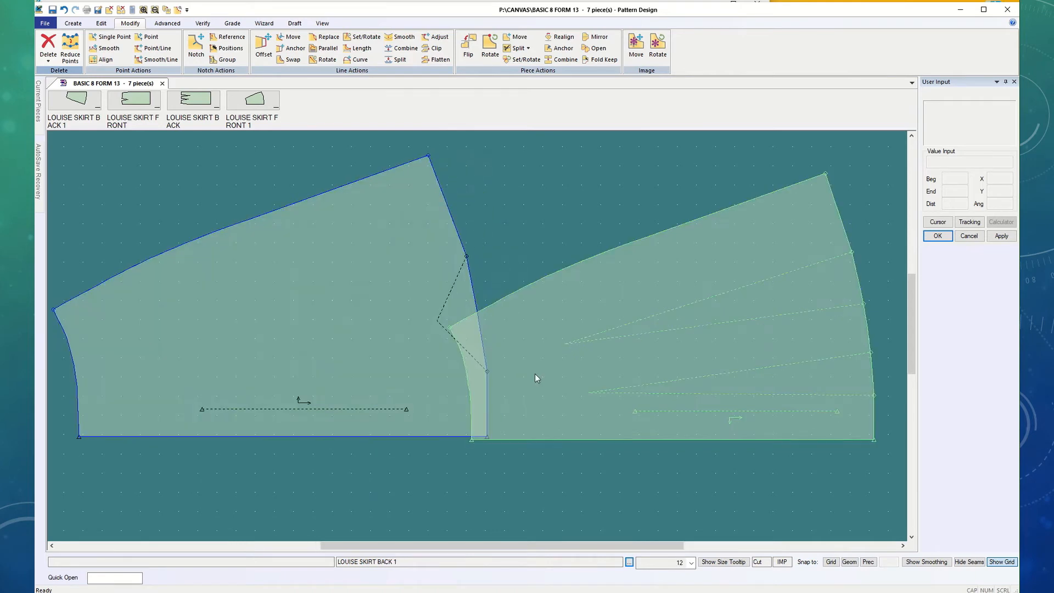
left_click(535, 374)
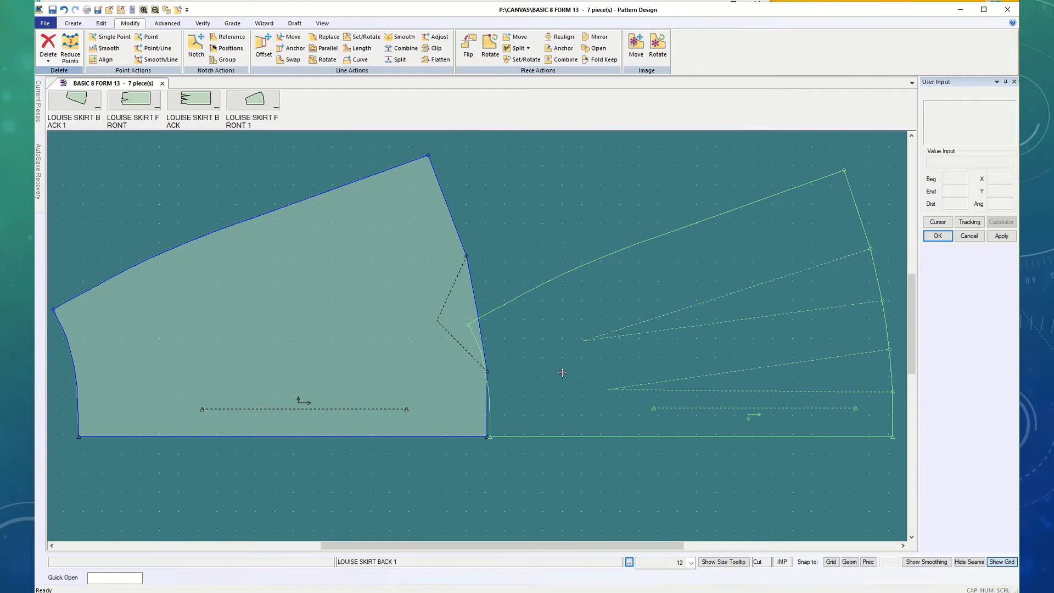
left_click(562, 373)
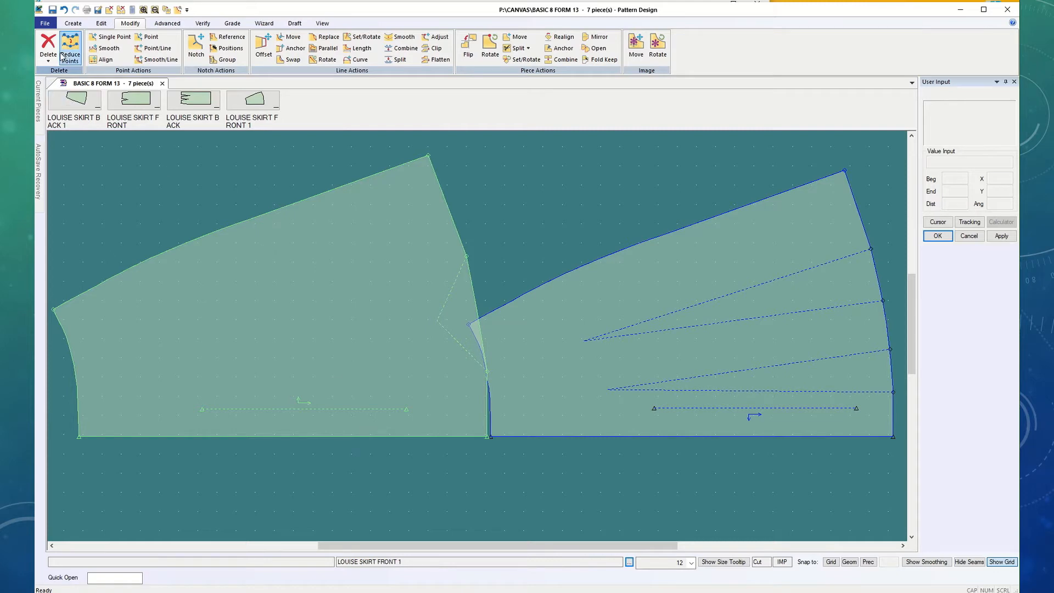
Step: Save a copy of the skirt front piece as LOUISE SKIRT FRONT MIN
left_click(45, 23)
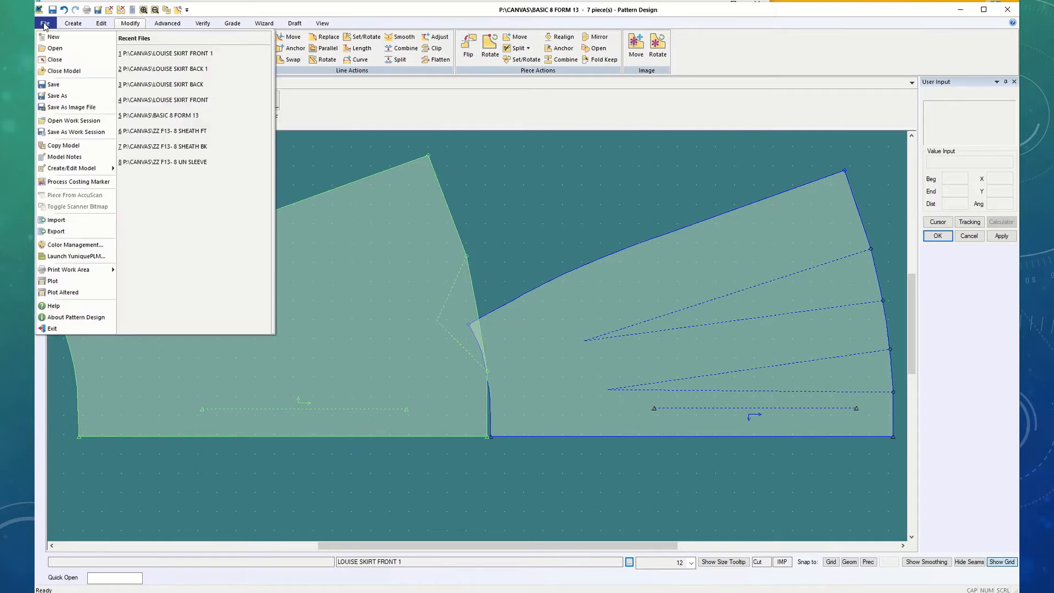
left_click(58, 96)
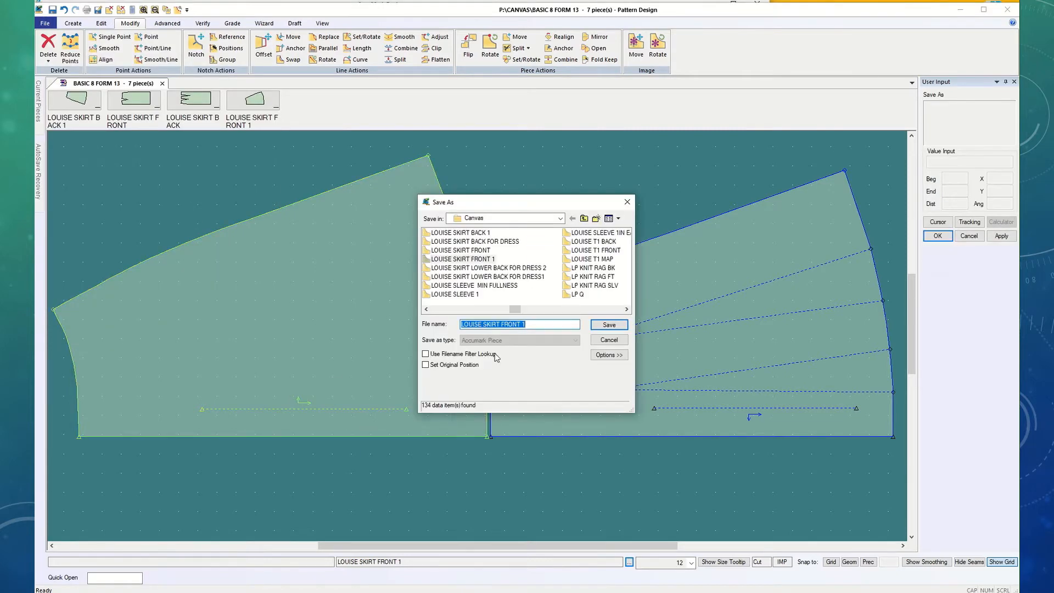
left_click(522, 326)
key("BackSpace")
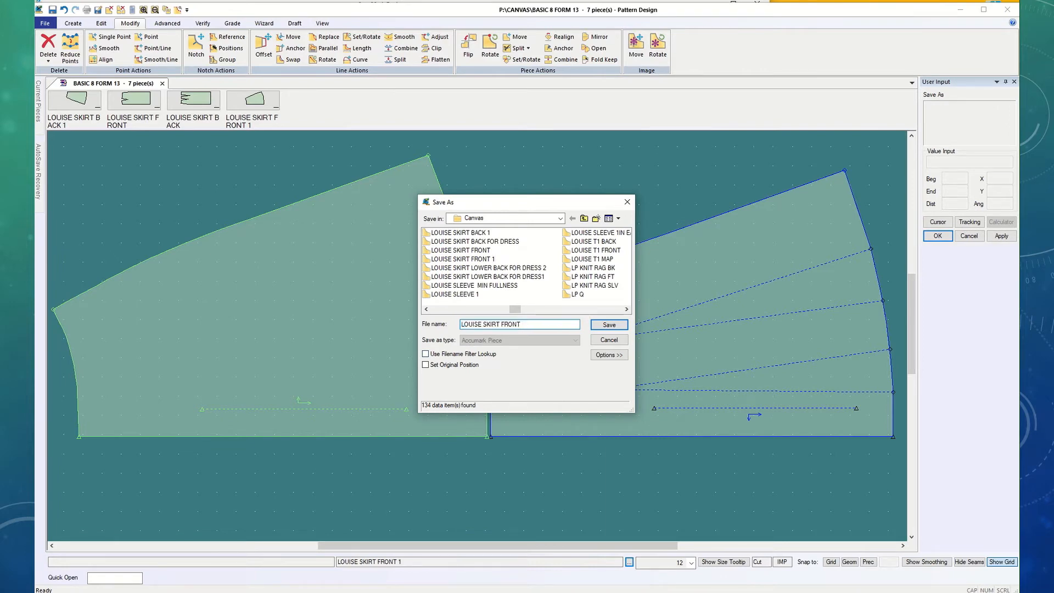
type("min")
left_click(609, 325)
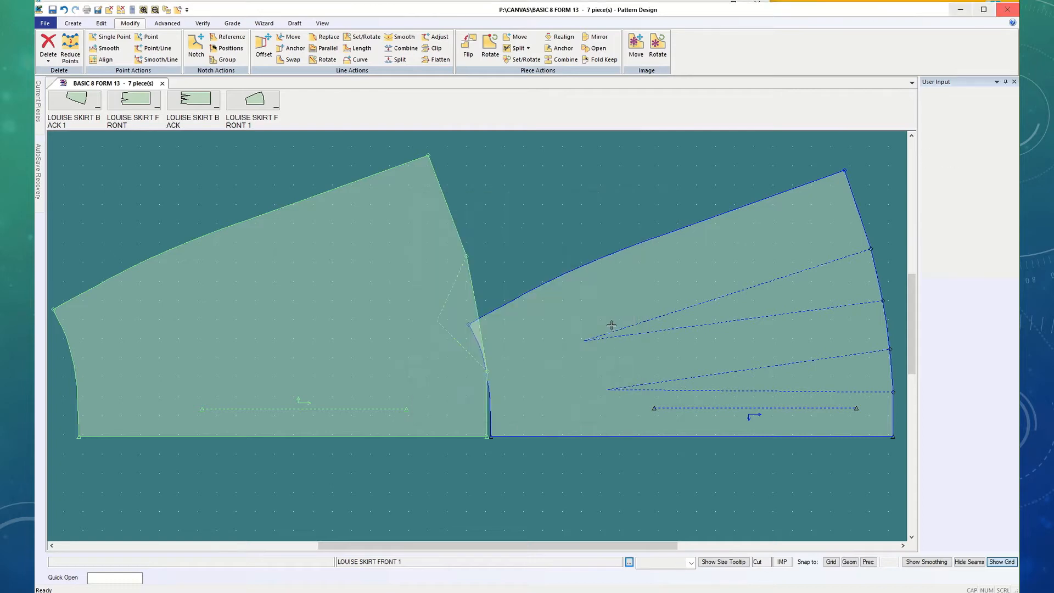
Step: Save a copy of the skirt back piece as LOUISE SKIRT BACK MIN
left_click(656, 360)
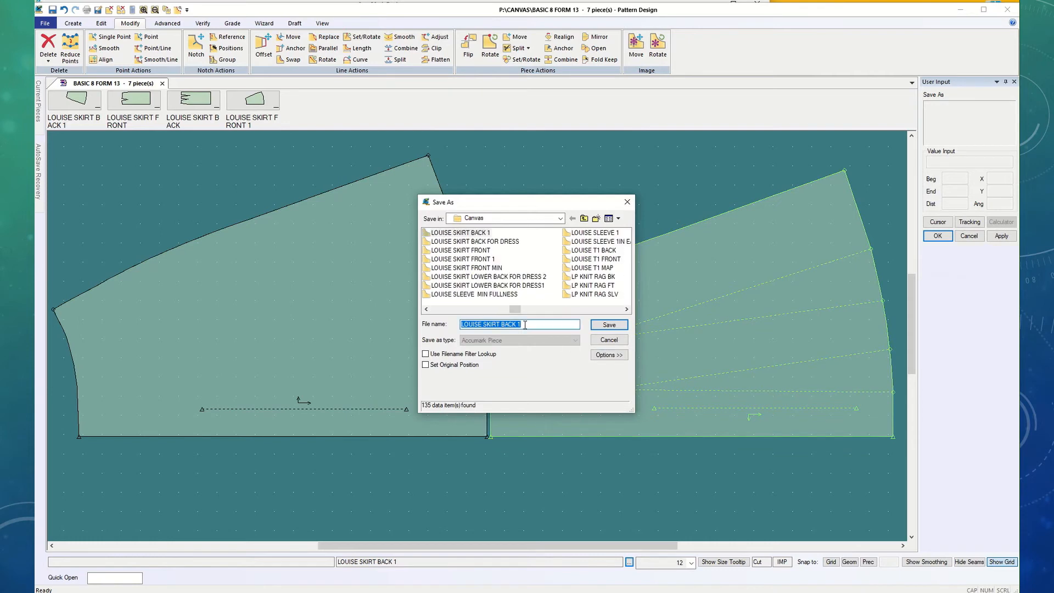
left_click(517, 325)
key("BackSpace")
left_click(610, 324)
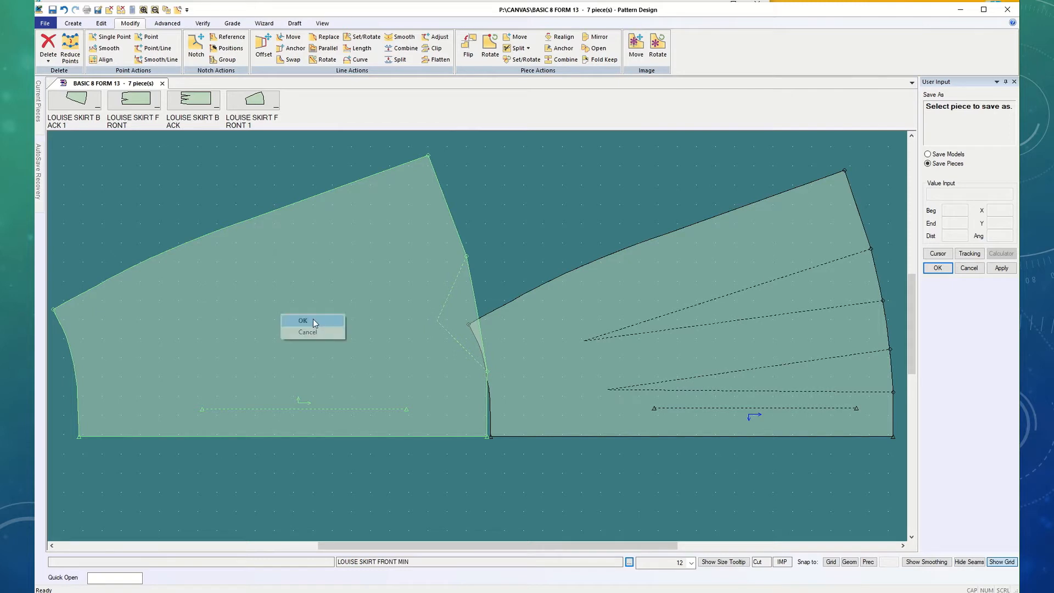
right_click(317, 322)
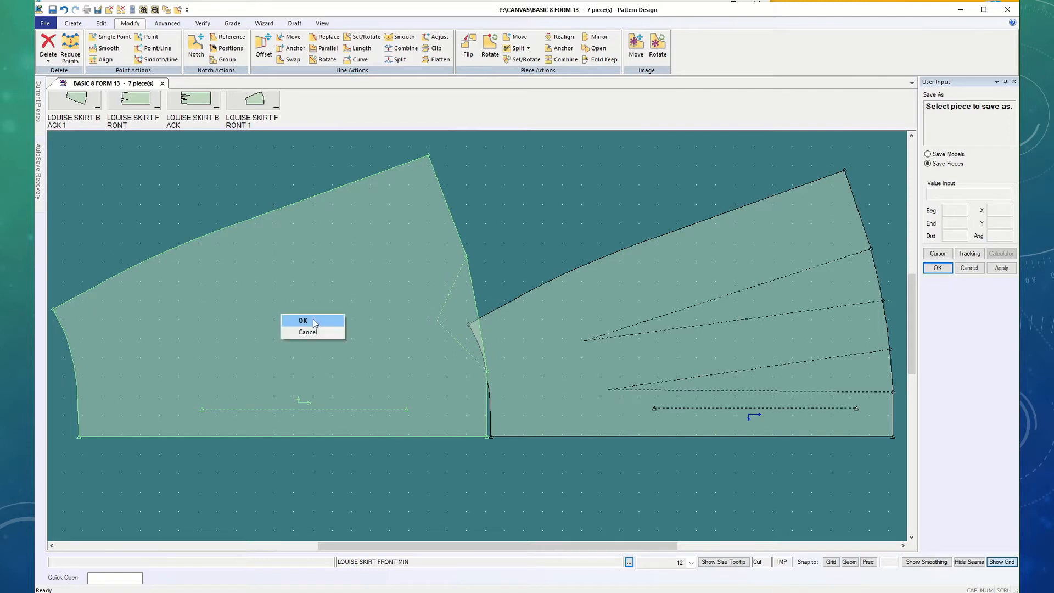
left_click(972, 269)
Step: Send the LOUISE SKIRT BACK MIN and LOUISE SKIRT FRONT MIN pieces from the work area back to the piece menu
right_click(675, 365)
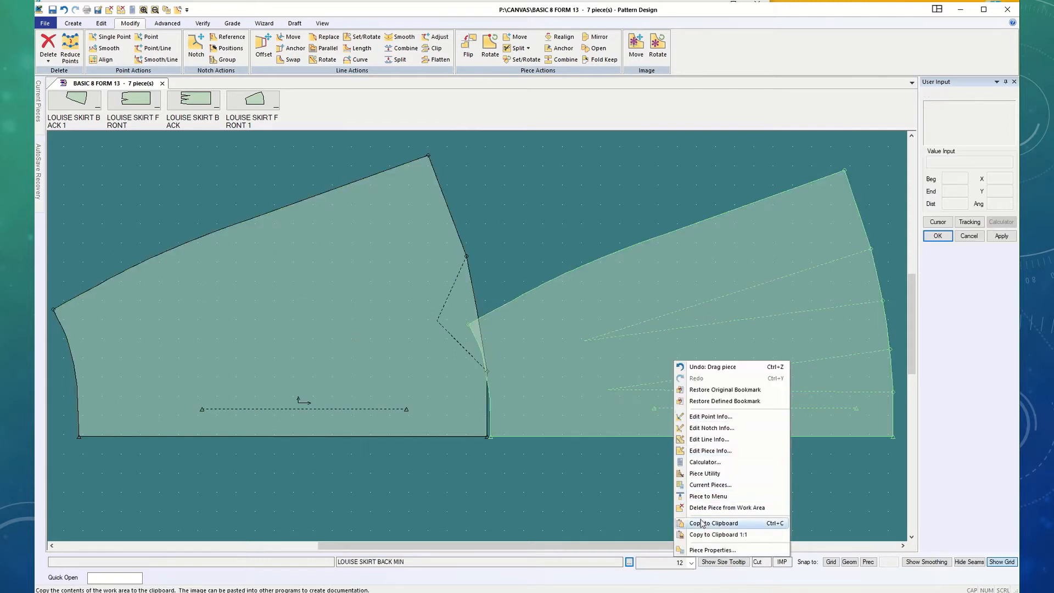
left_click(708, 496)
right_click(332, 349)
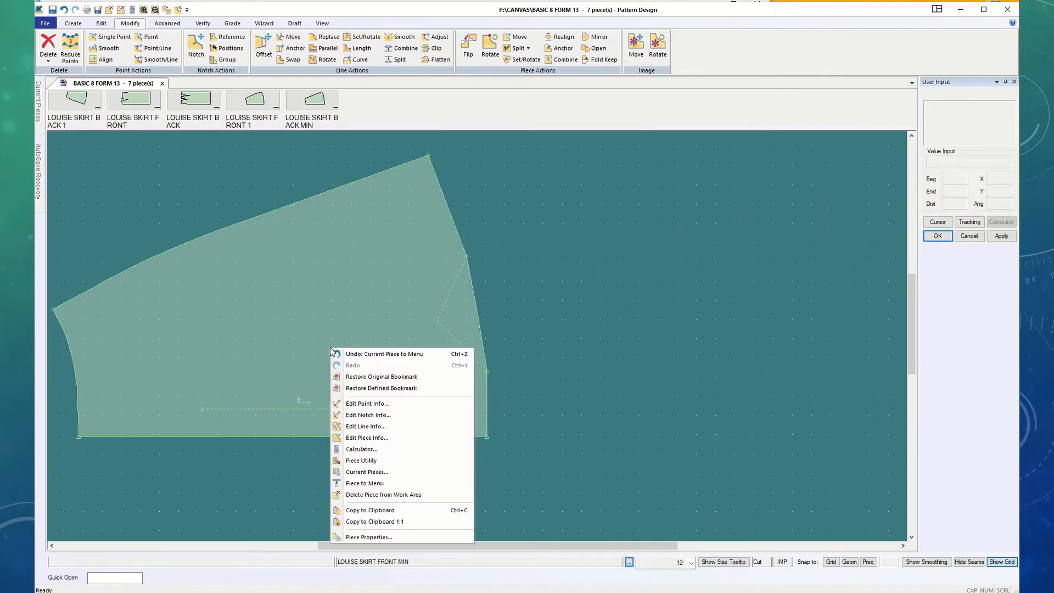
left_click(365, 484)
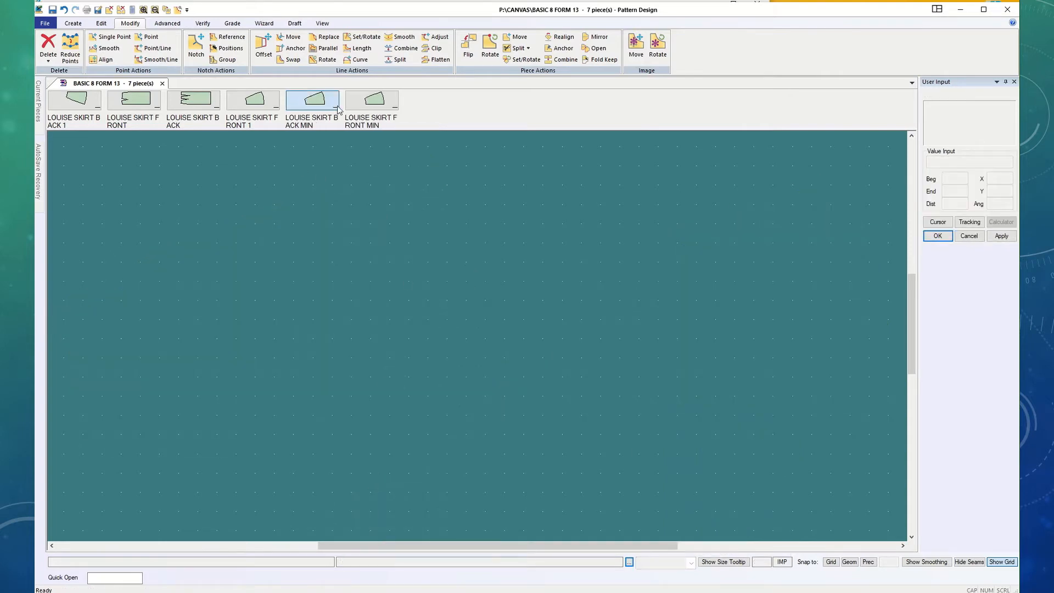
Step: Place the LOUISE SKIRT BACK MIN and LOUISE SKIRT FRONT MIN pieces in the work area, with the back partly overlapping above the front
left_click_drag(332, 106, 409, 182)
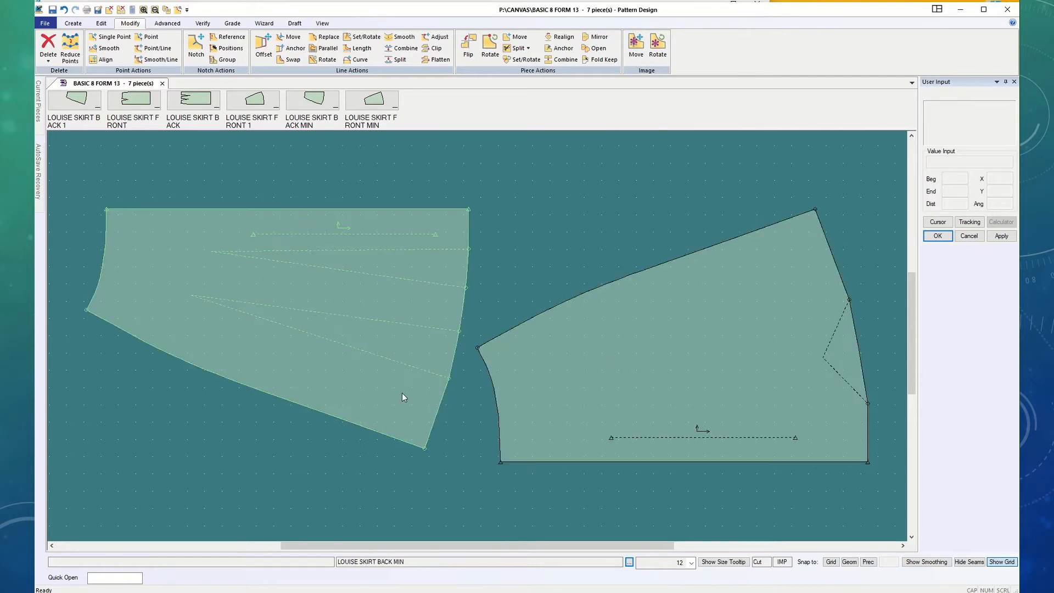
left_click_drag(402, 393, 682, 365)
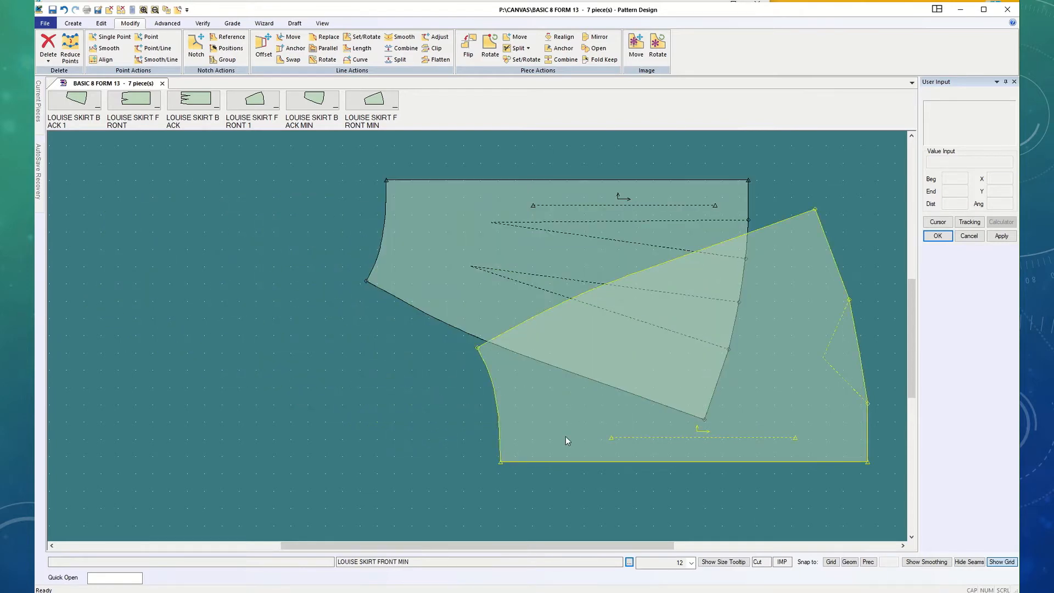
left_click_drag(566, 437, 448, 480)
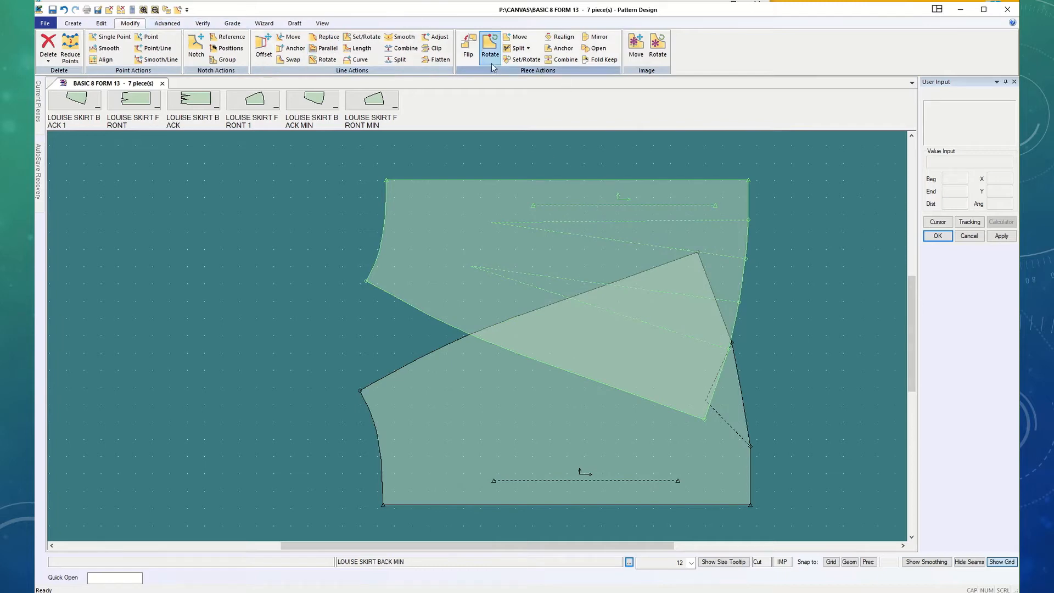
Step: Flip the skirt back piece about its straight centre back line
left_click(468, 47)
left_click(531, 180)
right_click(604, 170)
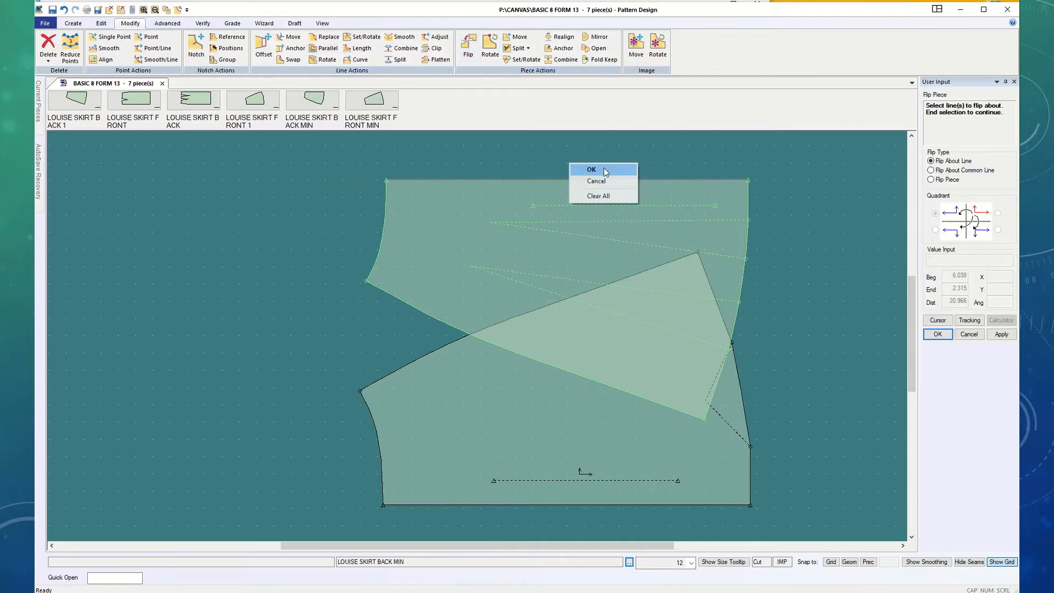
left_click(604, 170)
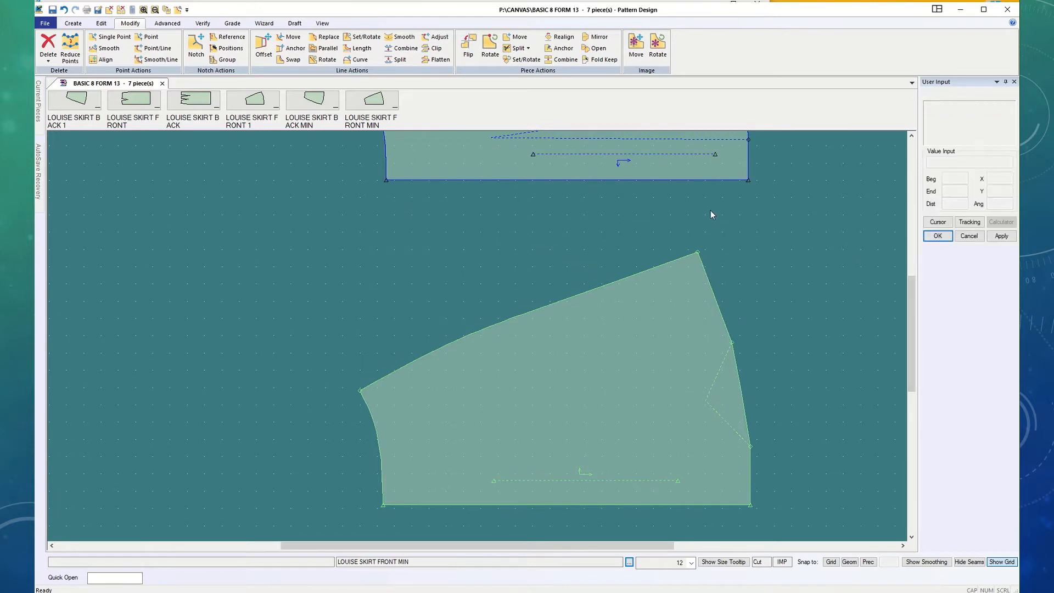
Step: Overlay the skirt back on the skirt front, aligning their side seams and hem corners to compare the shapes
left_click_drag(585, 164, 579, 474)
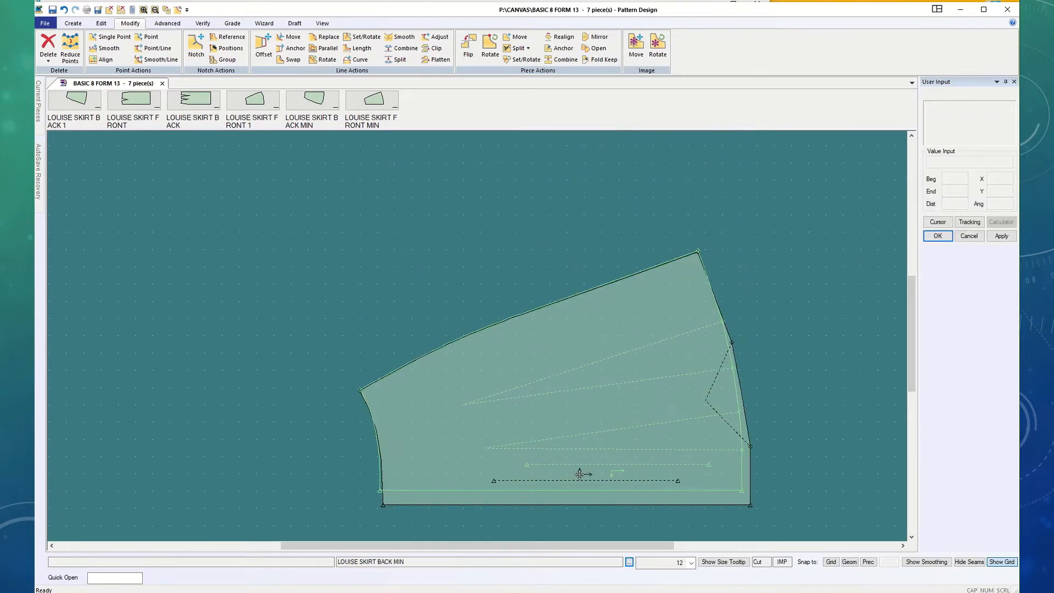
scroll(364, 405, "up", 5)
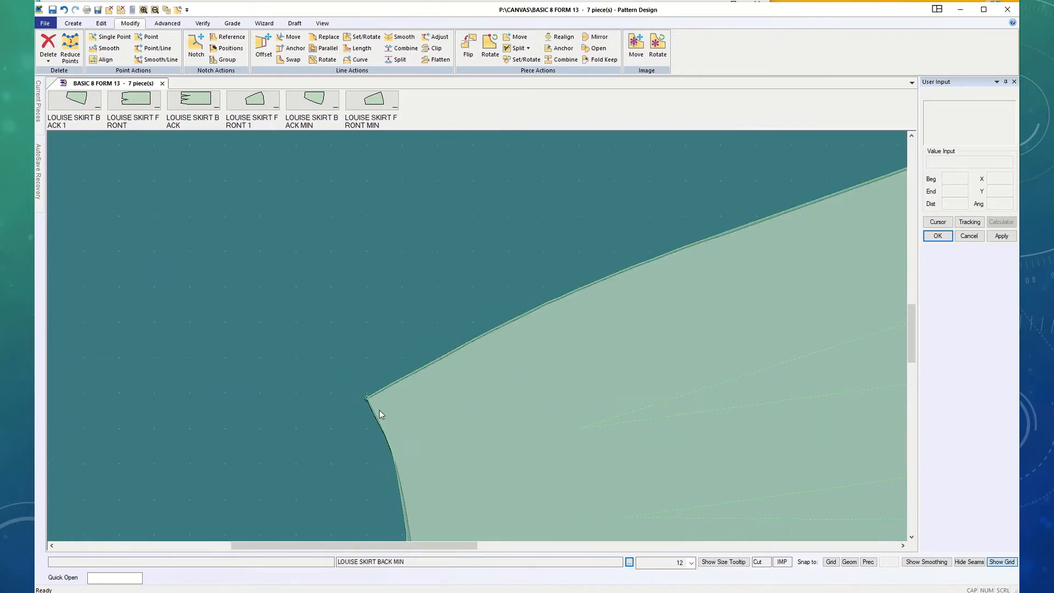
left_click(379, 413)
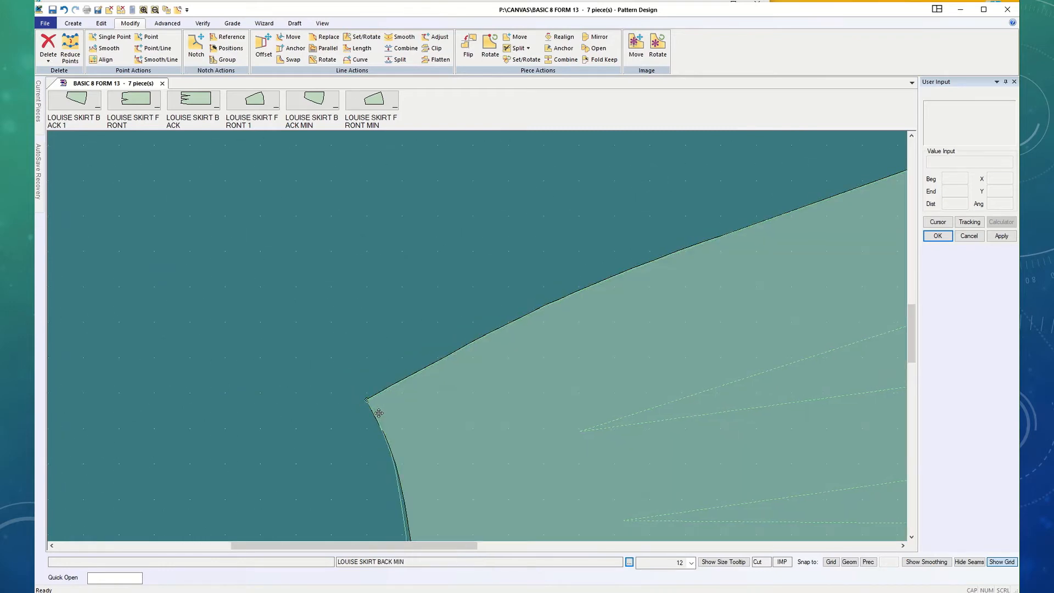
scroll(379, 413, "down", 5)
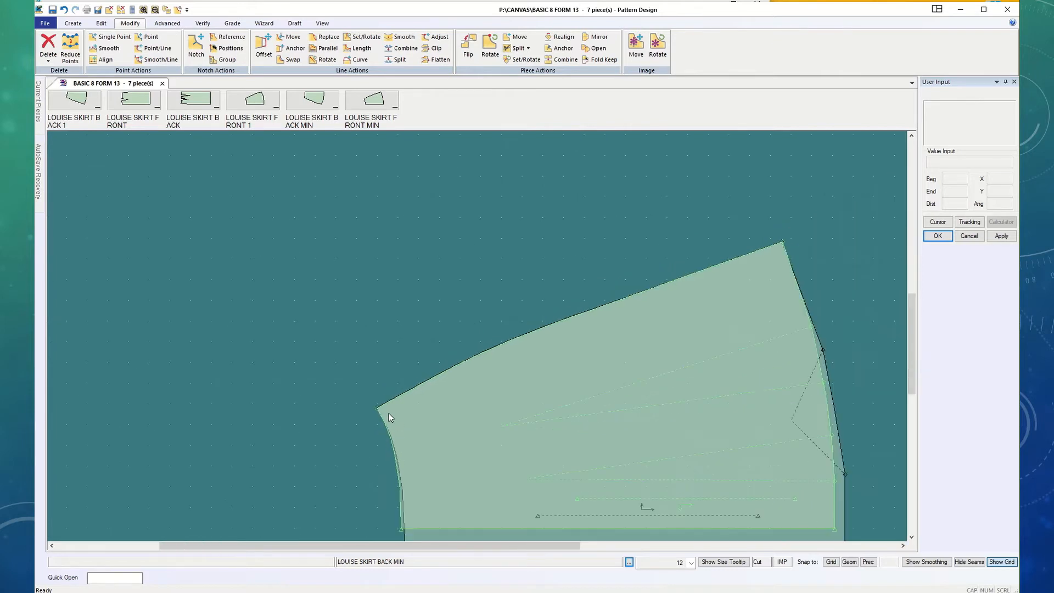
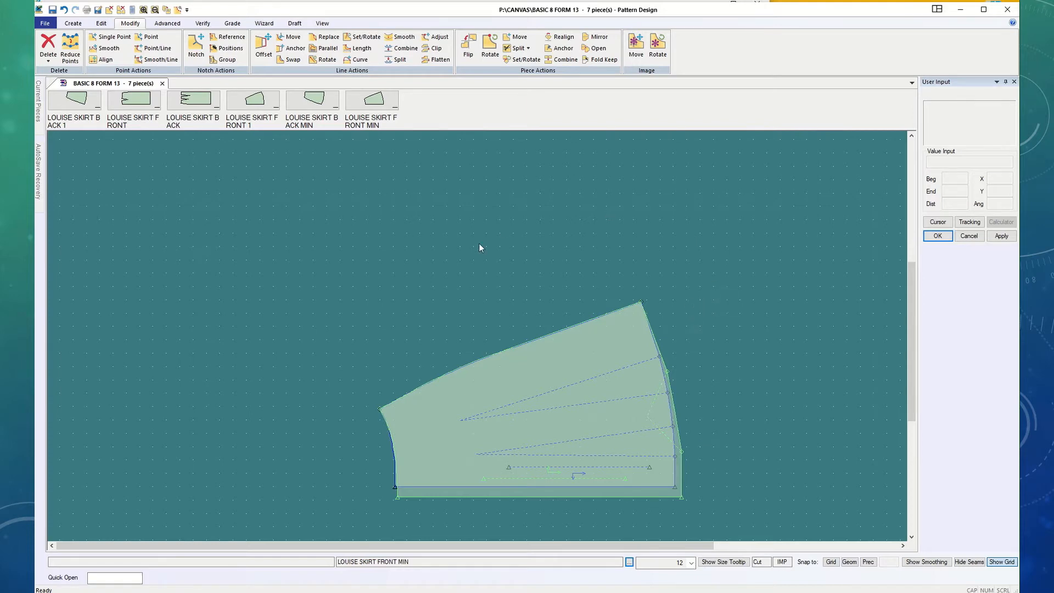
Step: Start adding pieces to a new model named LOUISE SKIRT PRACTICE on device P: in the CANVAS storage area
left_click(44, 25)
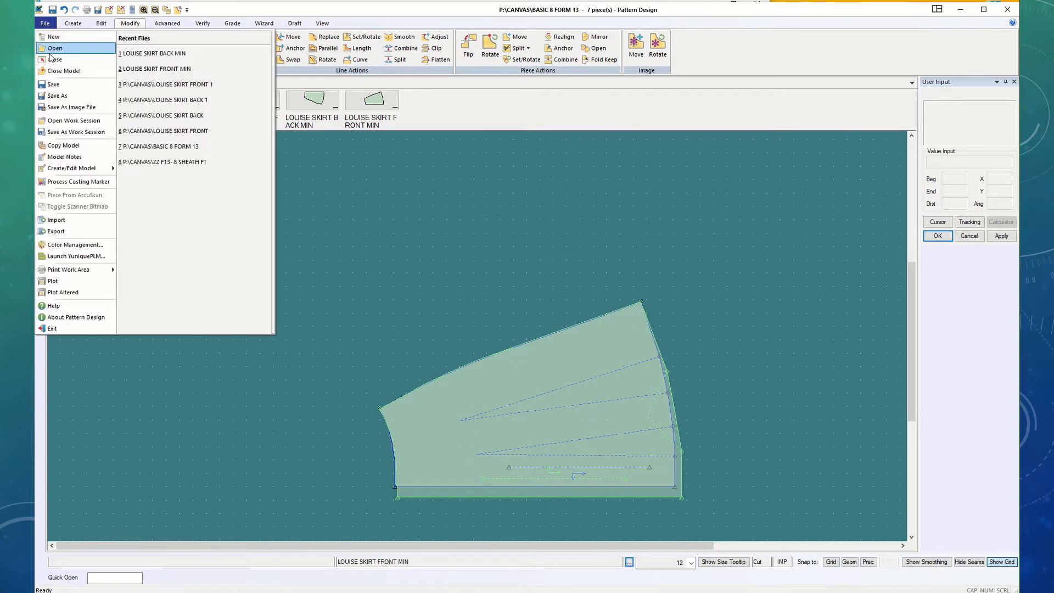
mouse_move(87, 173)
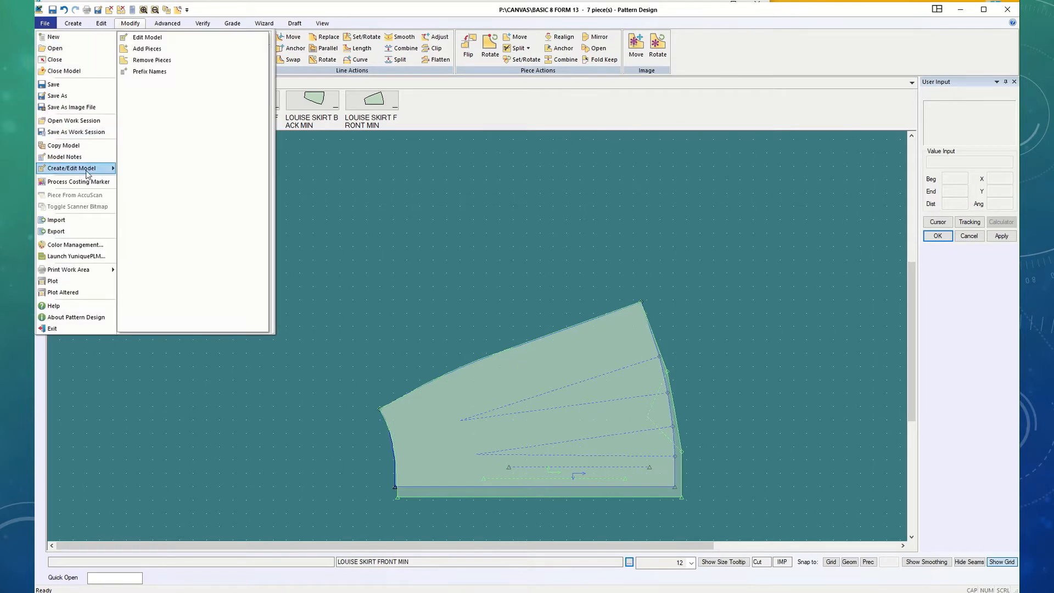
left_click(147, 49)
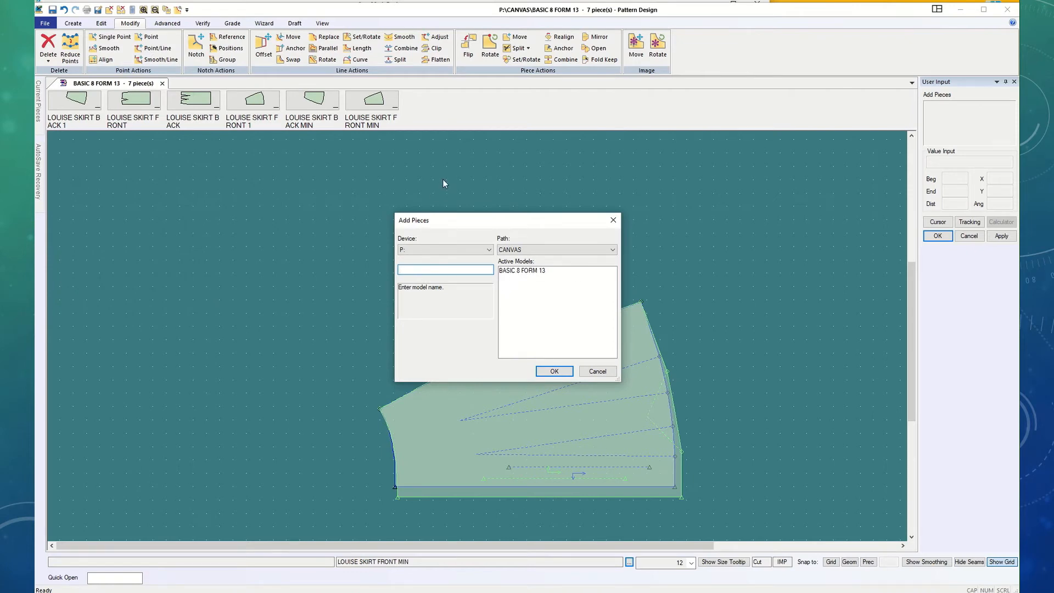
type("SKIRT")
type(" PE")
type("RA")
type("CTICE")
left_click(401, 269)
type("LOUISE")
left_click(553, 372)
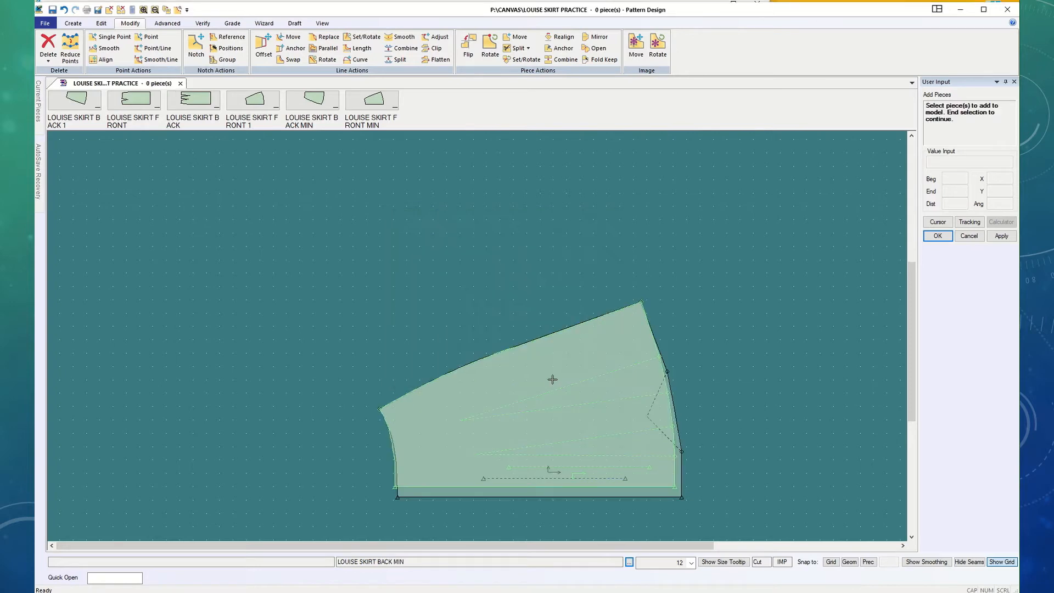
Step: Add the LOUISE SKIRT BACK MIN and LOUISE SKIRT FRONT MIN pieces to the LOUISE SKIRT PRACTICE model
left_click(552, 395)
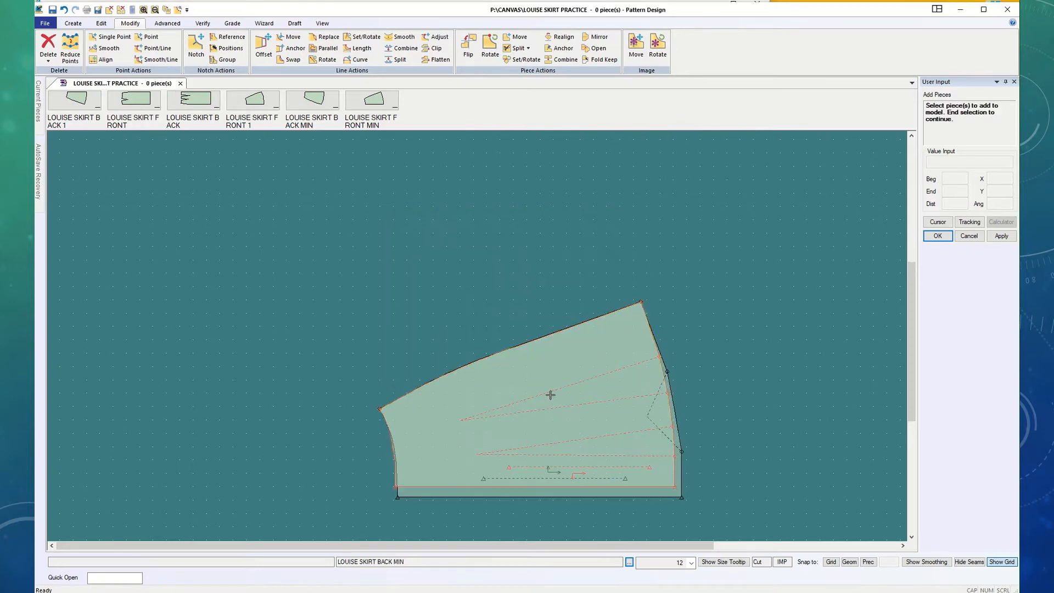
left_click(500, 492)
left_click(938, 237)
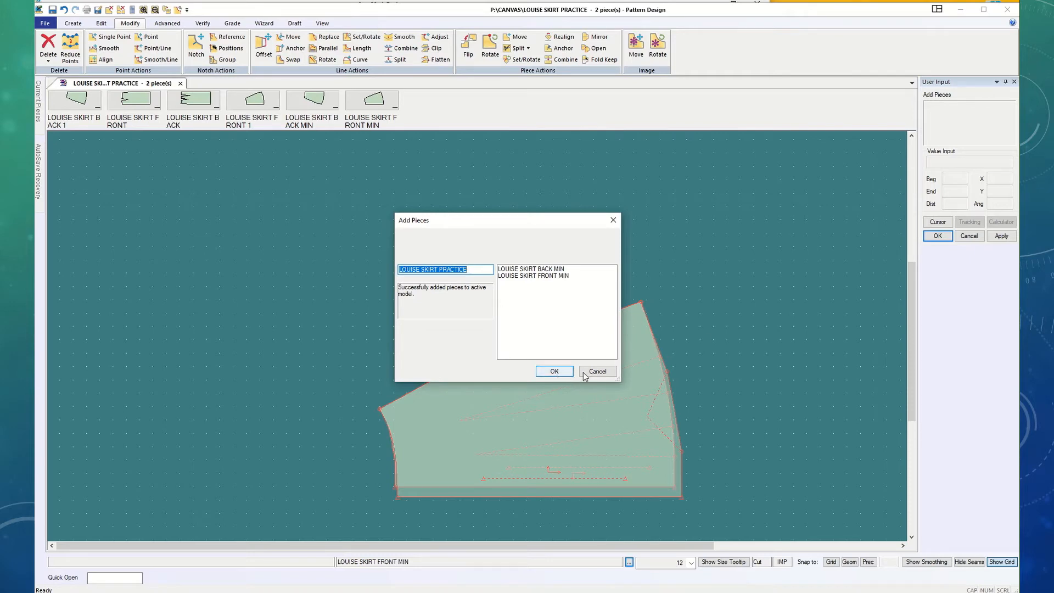
left_click(555, 372)
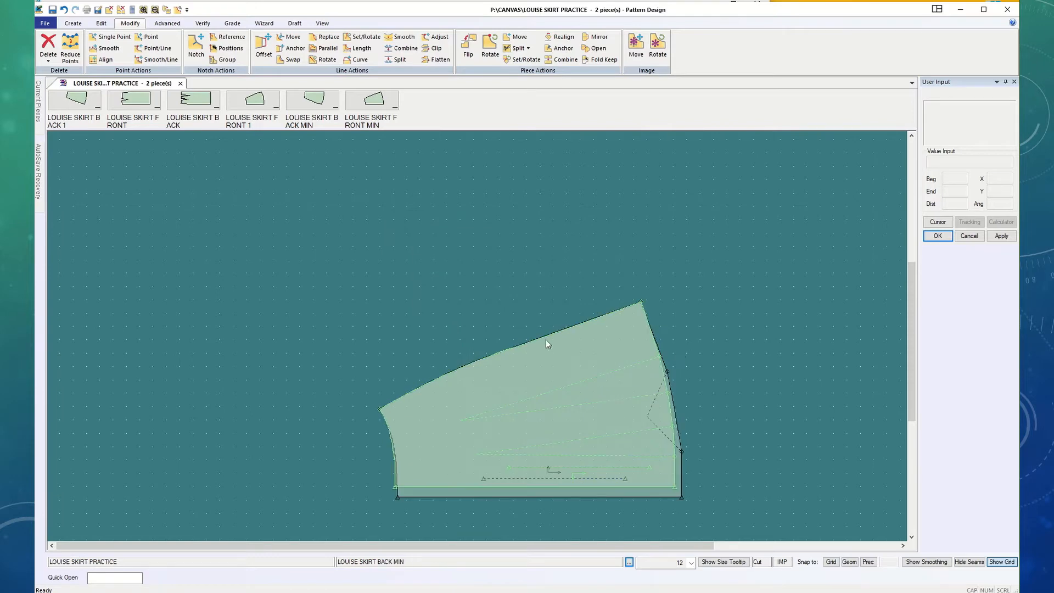
Step: Remove the overlaid LOUISE SKIRT BACK MIN and LOUISE SKIRT FRONT MIN pieces from the work area
left_click(49, 57)
left_click(57, 130)
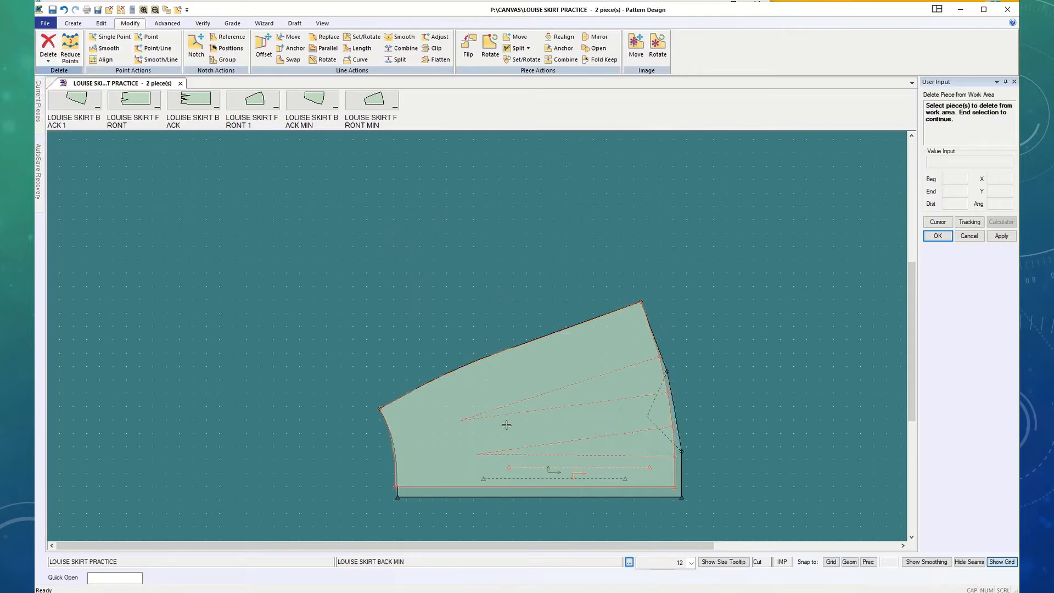
left_click(470, 491)
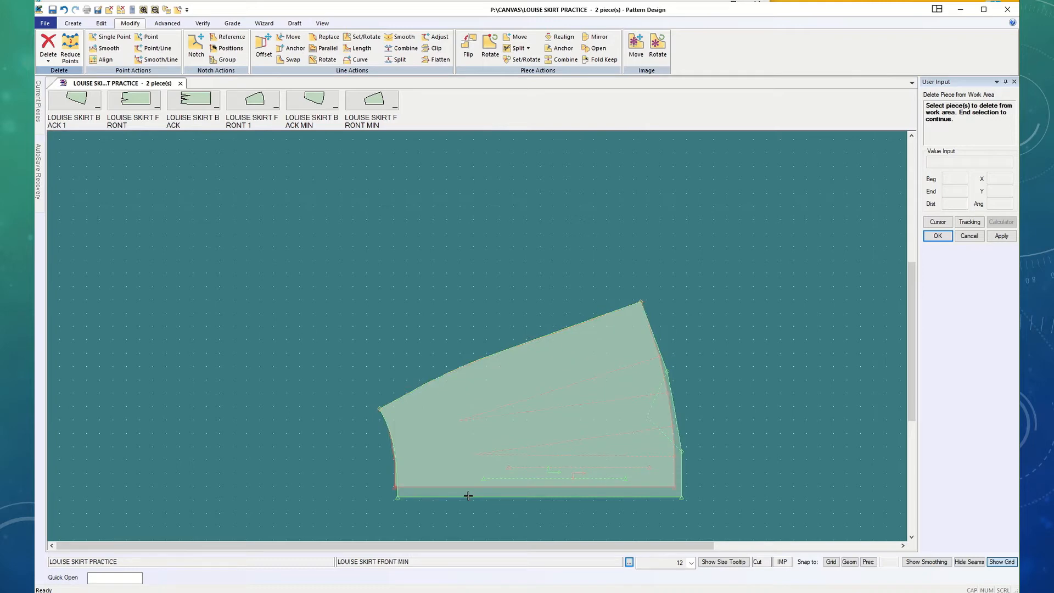
left_click(938, 236)
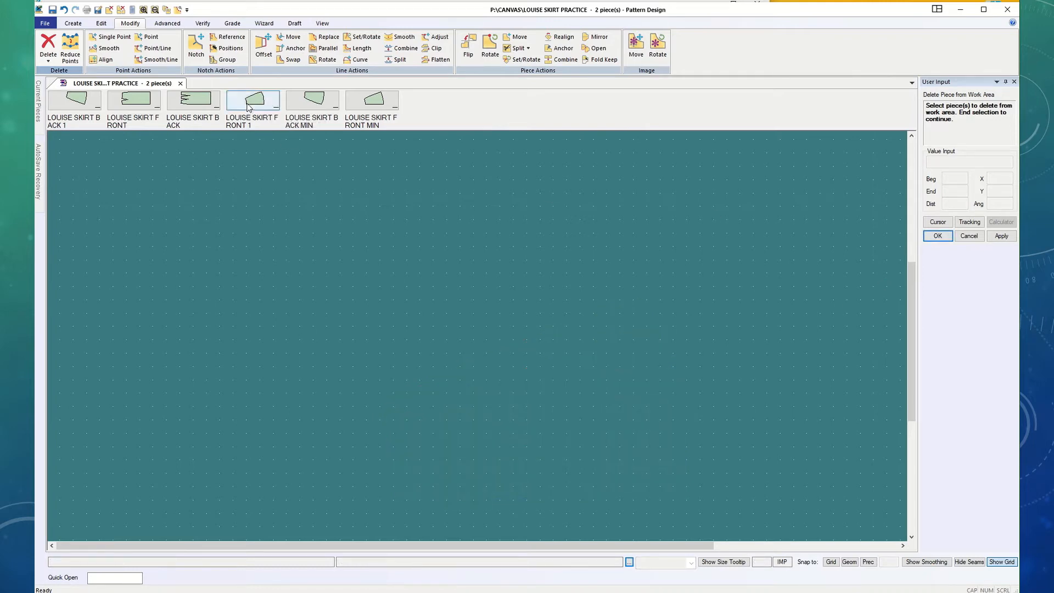
Step: Place the LOUISE SKIRT BACK 1 and LOUISE SKIRT FRONT 1 pieces in the work area
left_click_drag(76, 100, 296, 315)
left_click(296, 315)
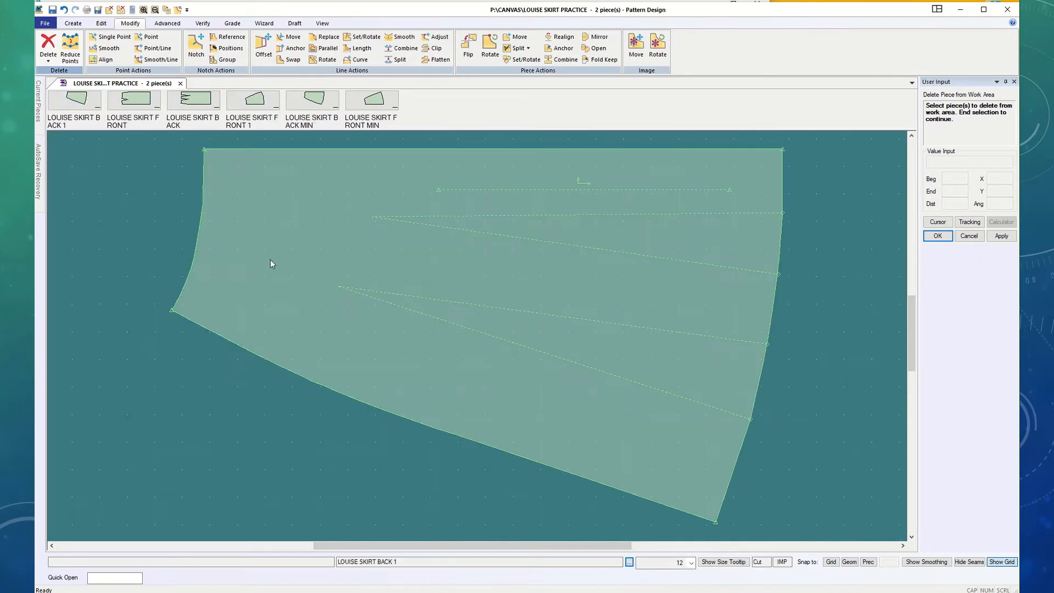
left_click(248, 104)
left_click(467, 322)
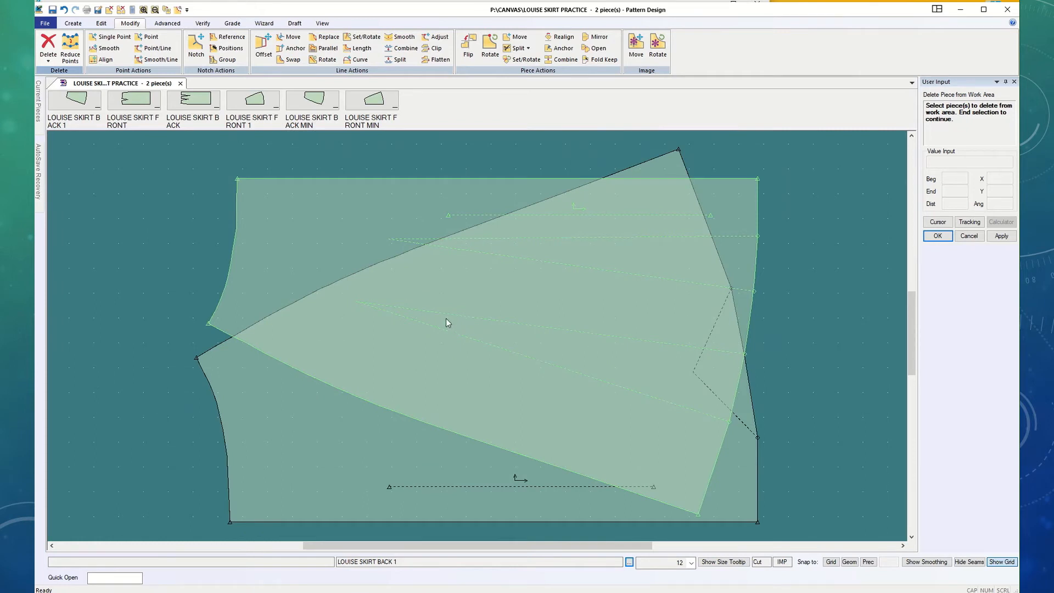
left_click(437, 286)
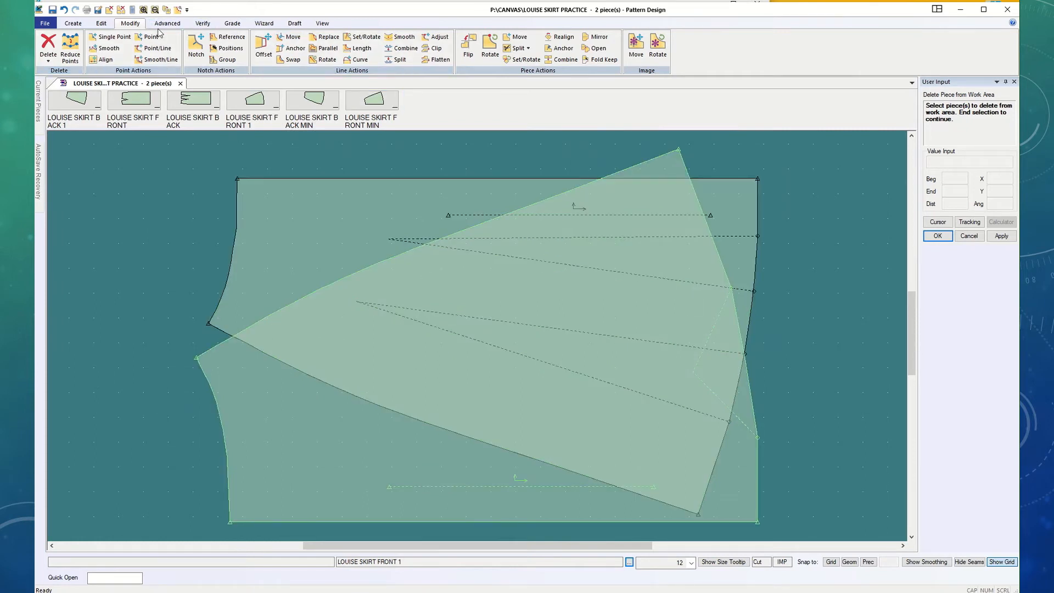
Step: Flip LOUISE SKIRT BACK 1 about its straight centre back line and overlay it on LOUISE SKIRT FRONT 1 to compare their shapes
left_click(468, 47)
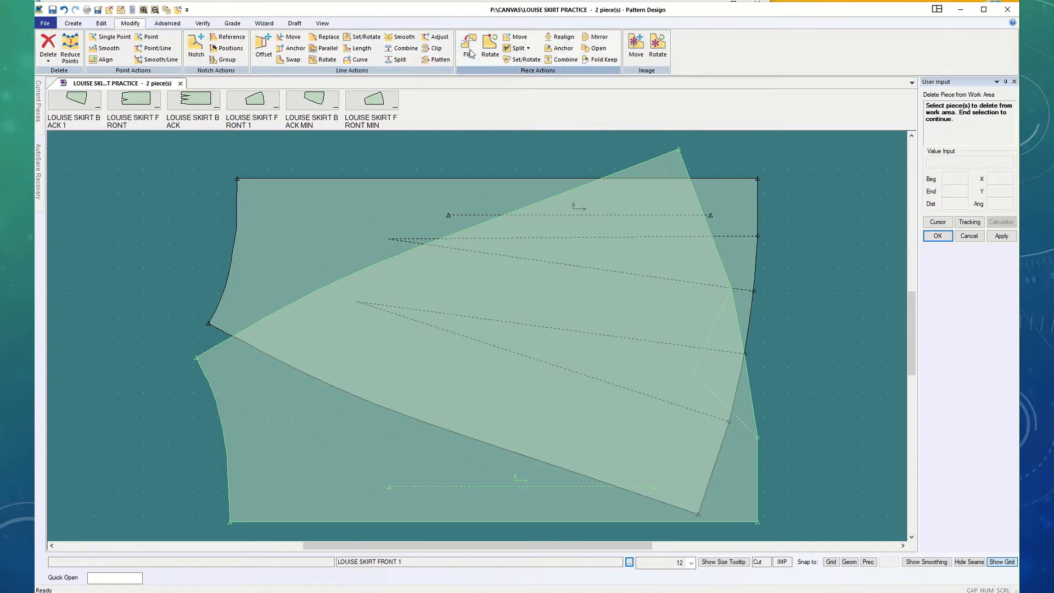
left_click(441, 178)
right_click(442, 166)
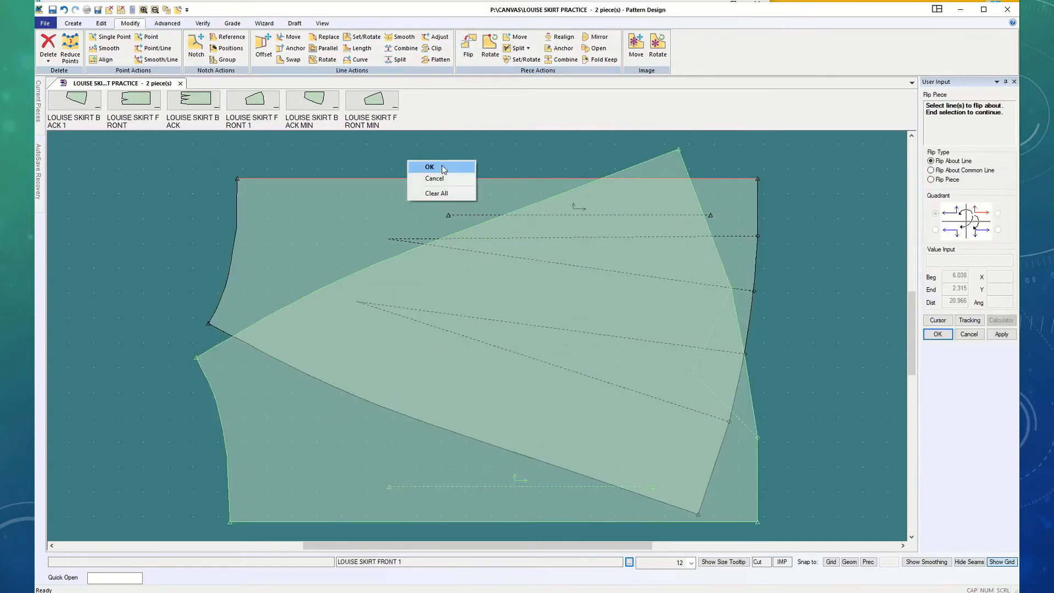
left_click(434, 166)
left_click(947, 338)
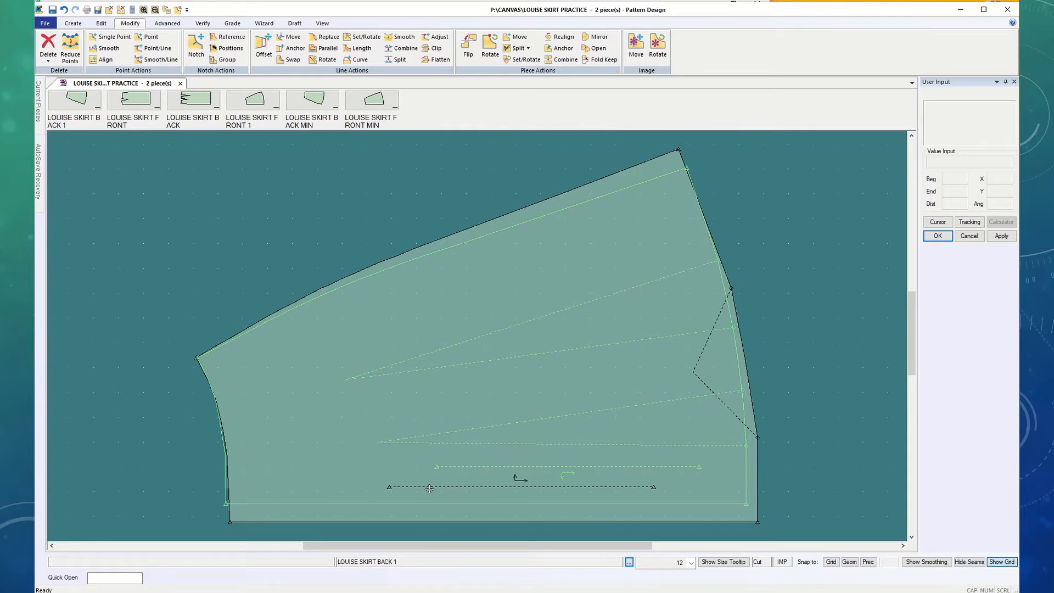
left_click(430, 489)
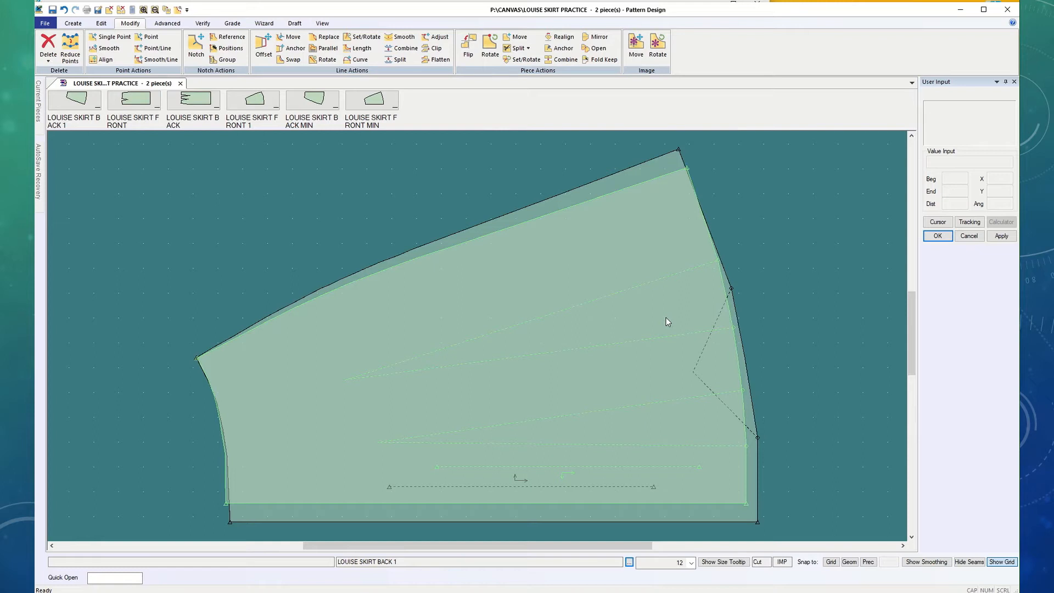
left_click(466, 314)
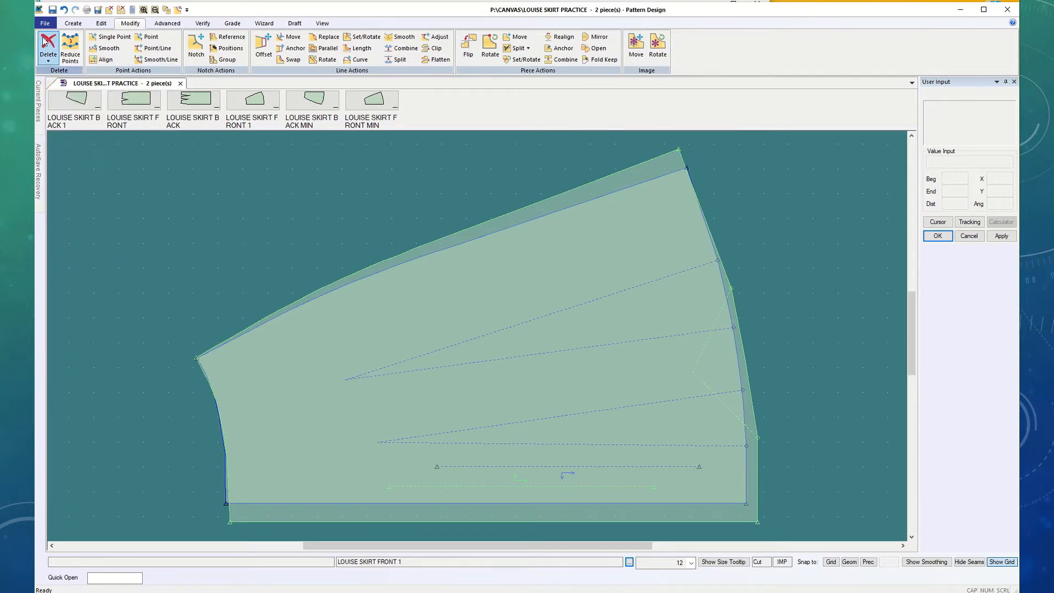
Step: Clear all pieces from the work area and place LOUISE SKIRT BACK MIN and LOUISE SKIRT FRONT MIN side by side
left_click(48, 59)
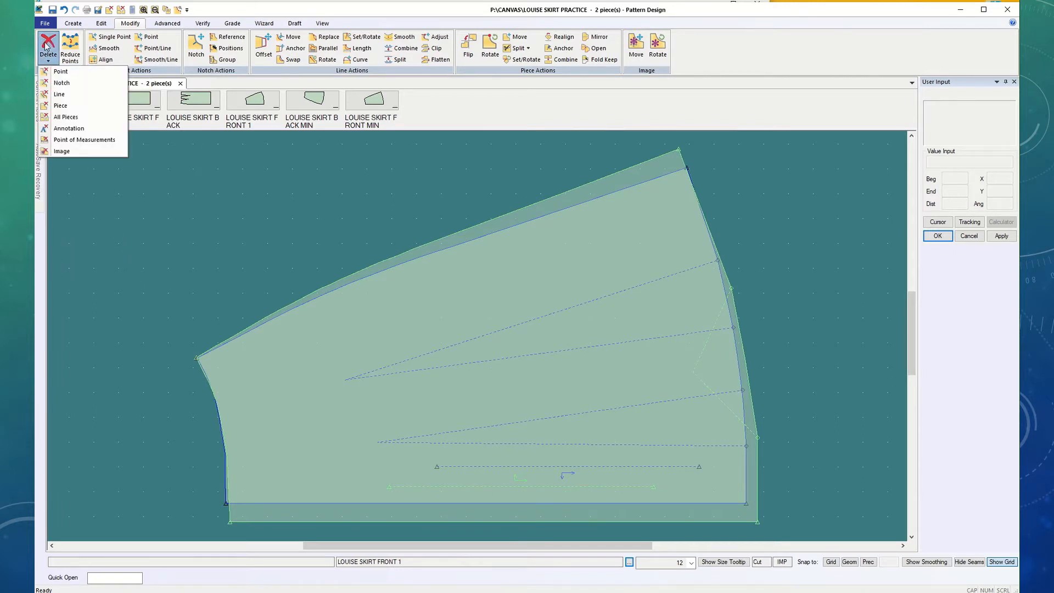
left_click(63, 118)
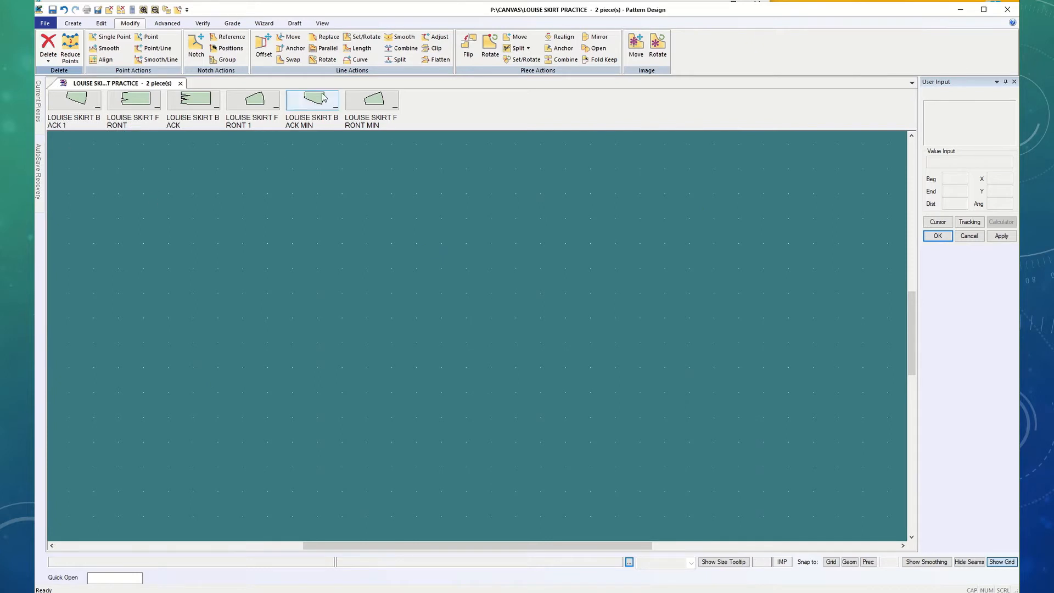
left_click_drag(305, 99, 365, 103)
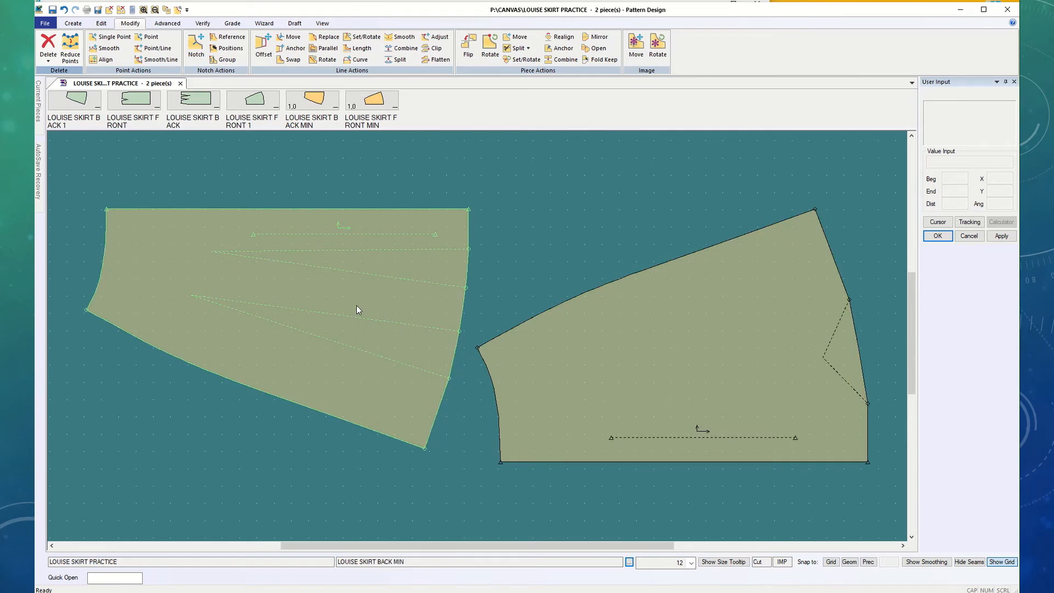
Step: Save a copy of the LOUISE SKIRT BACK MIN piece as LOUISE SKIRT BACK MAX in the Canvas storage area
left_click(46, 24)
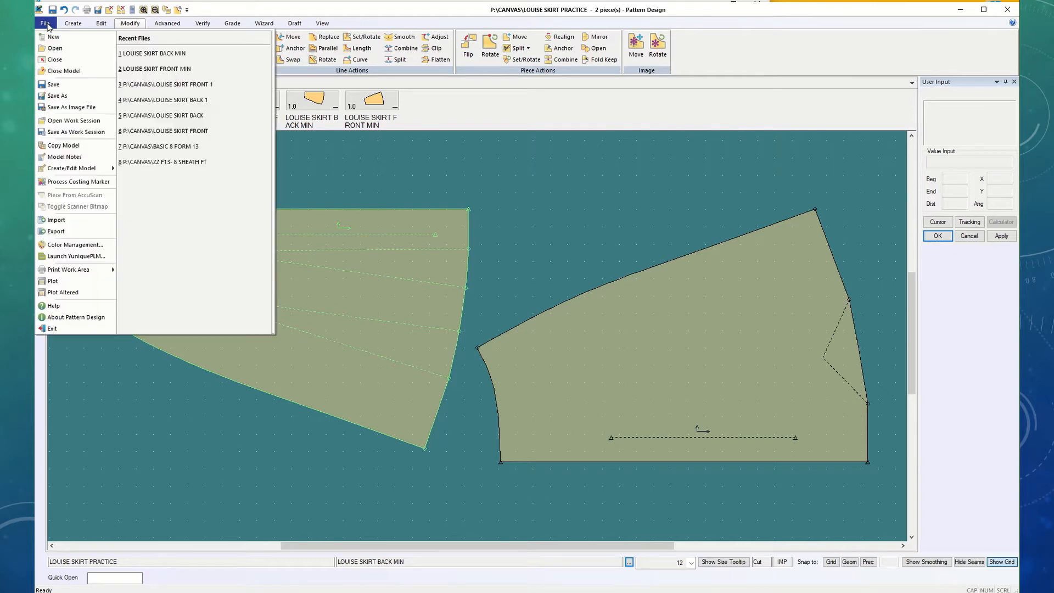
left_click(57, 96)
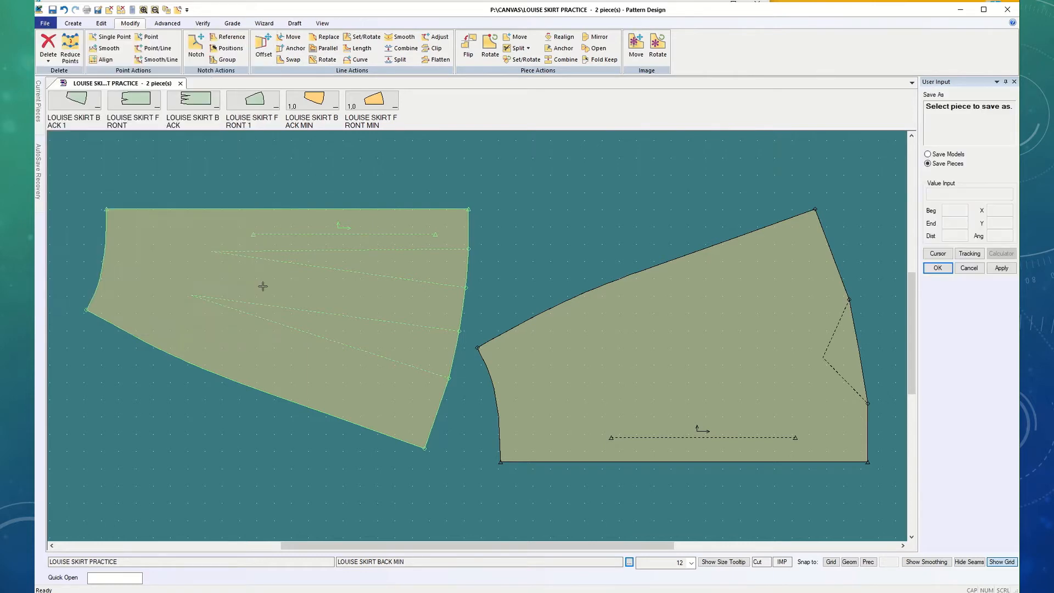
left_click(264, 287)
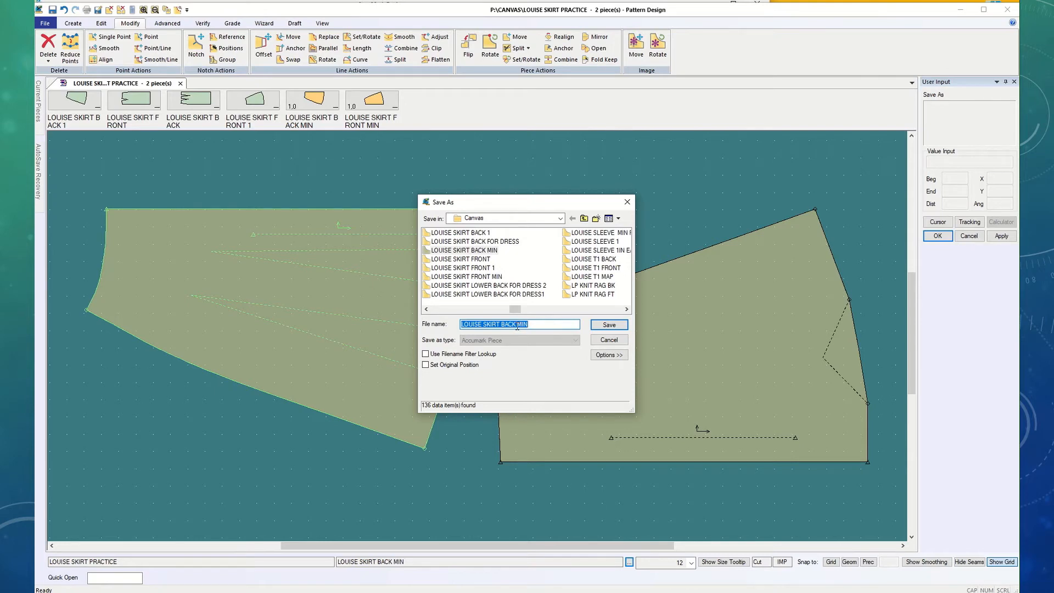
left_click_drag(518, 325, 531, 325)
key("BackSpace")
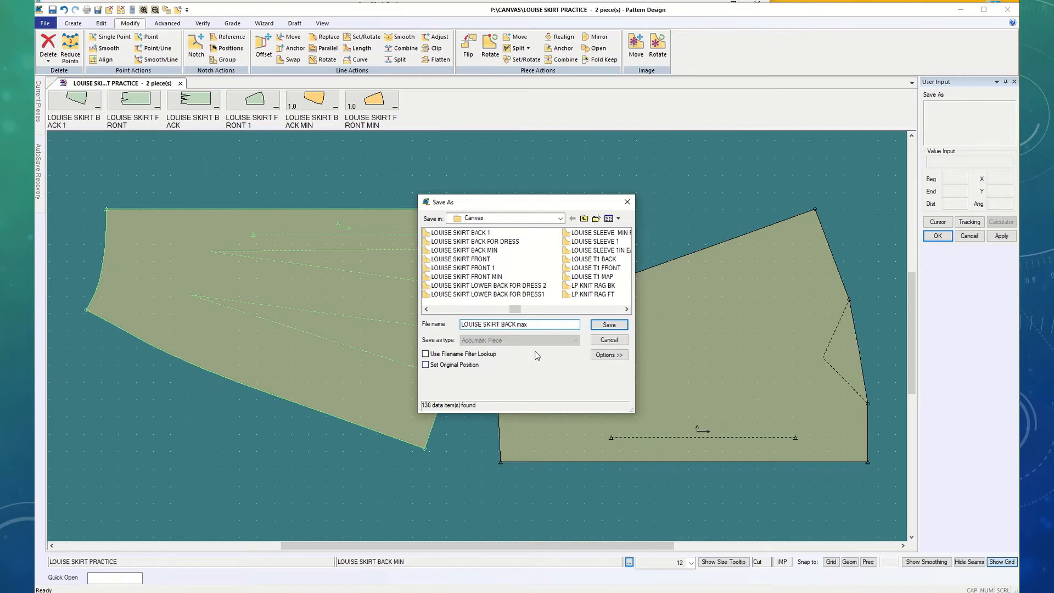
left_click(607, 328)
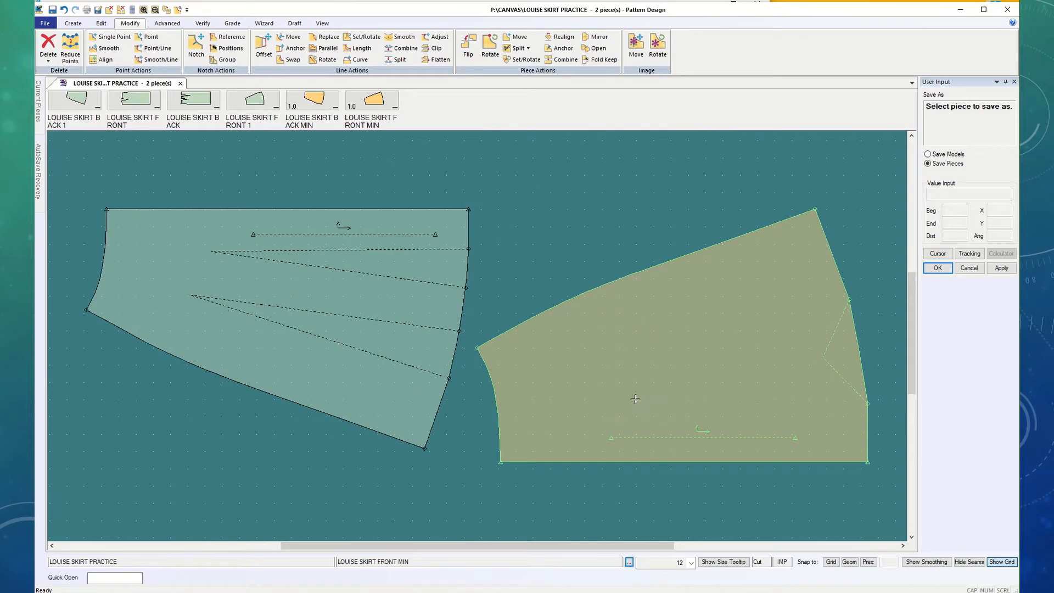
Step: Save a copy of the LOUISE SKIRT FRONT MIN piece as LOUISE SKIRT FRONT MAX in the Canvas storage area
left_click(647, 384)
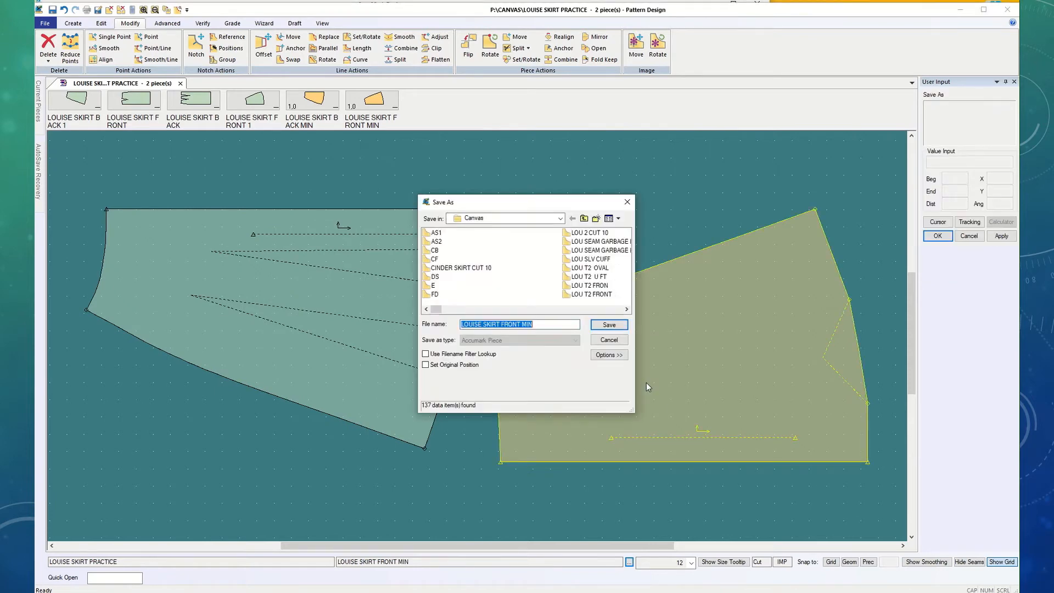
double_click(536, 324)
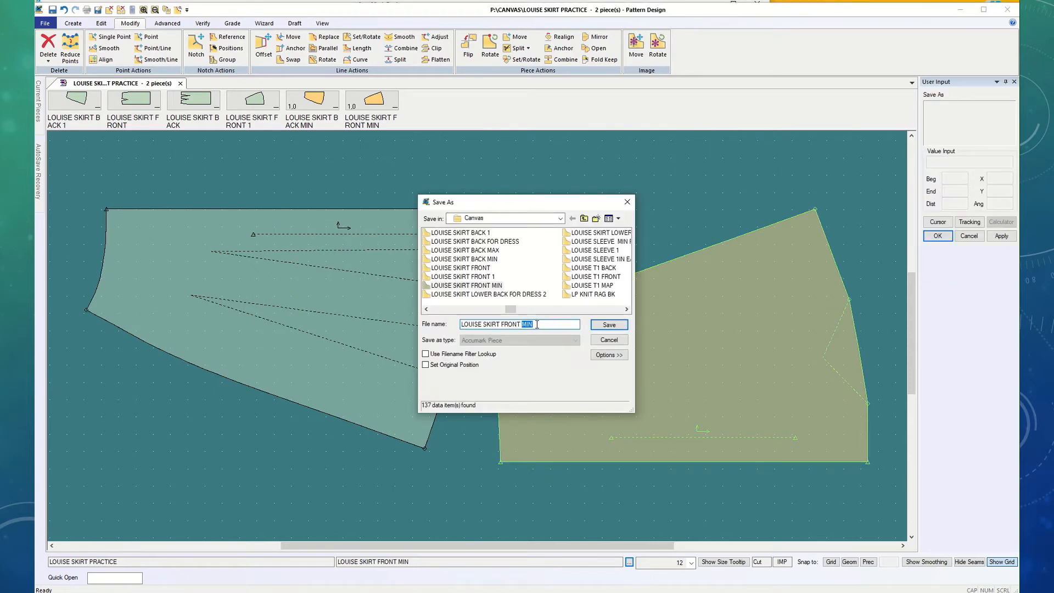
type("max")
left_click(608, 324)
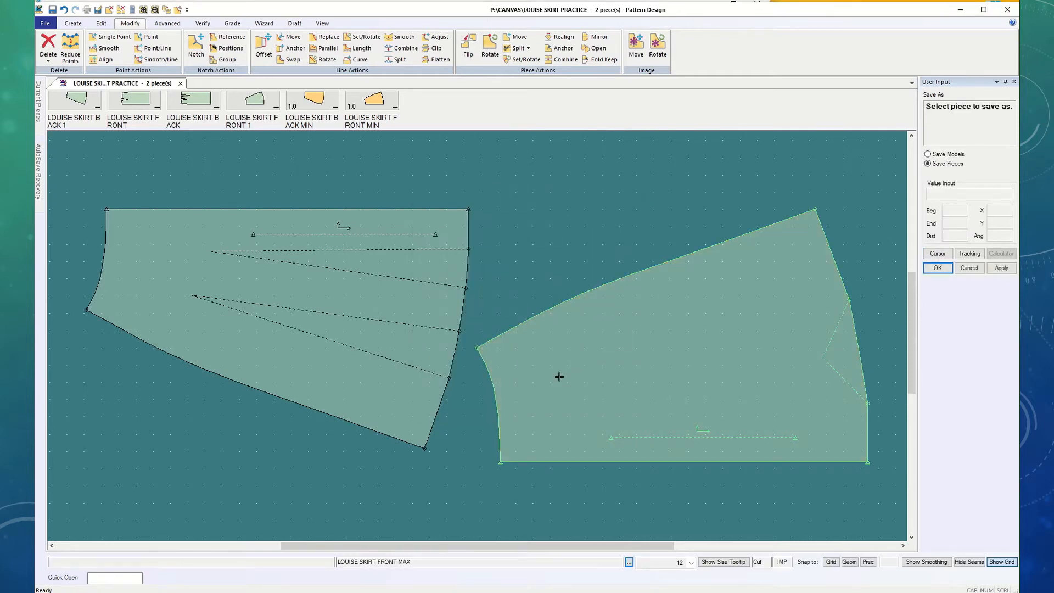
left_click(388, 295)
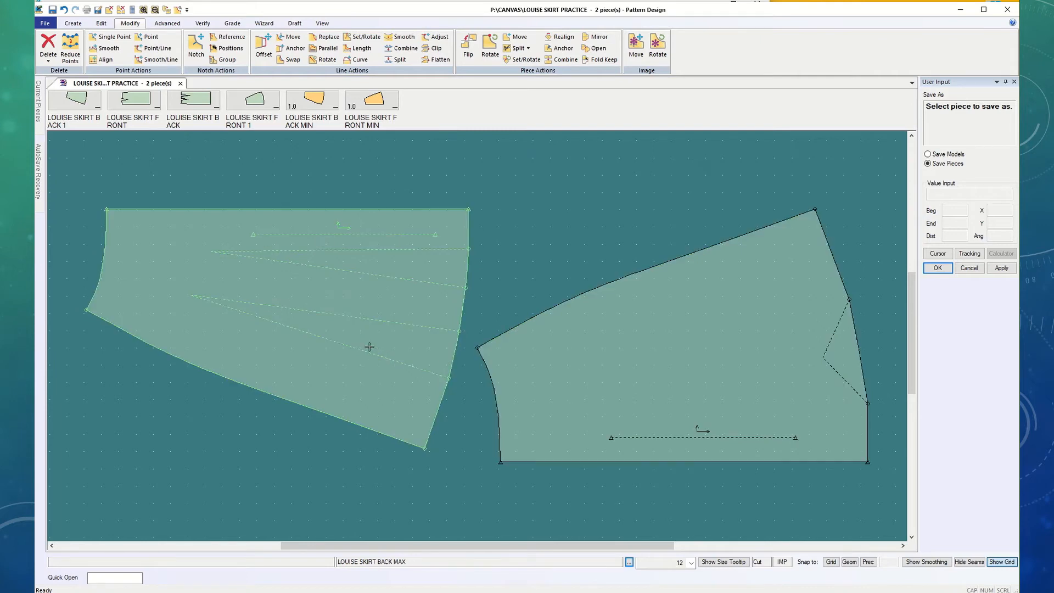
left_click(307, 301)
left_click(939, 269)
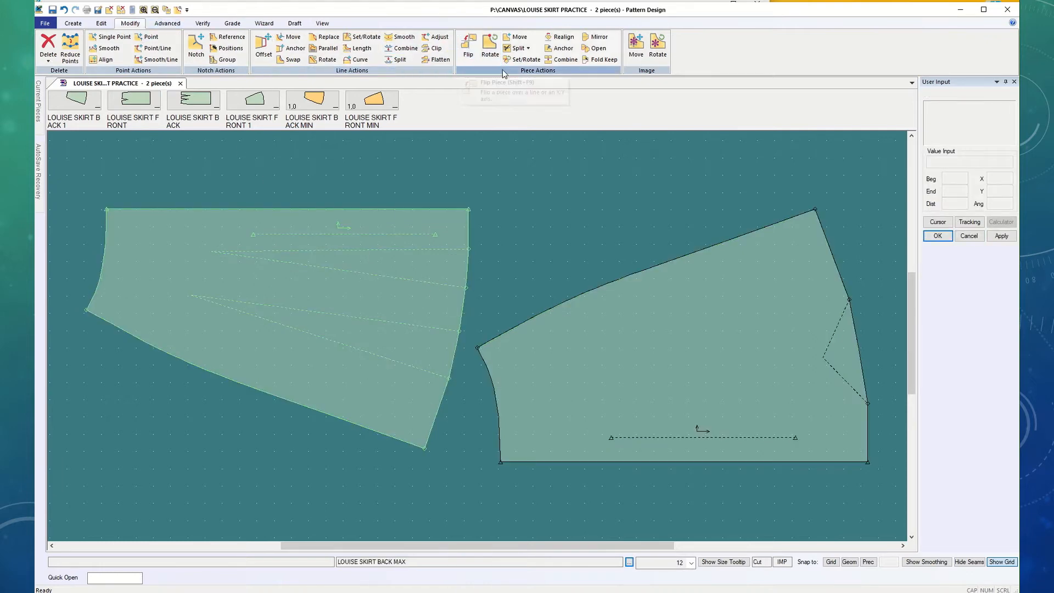
Step: Flip the LOUISE SKIRT BACK MAX piece about its straight centre back line
left_click(468, 45)
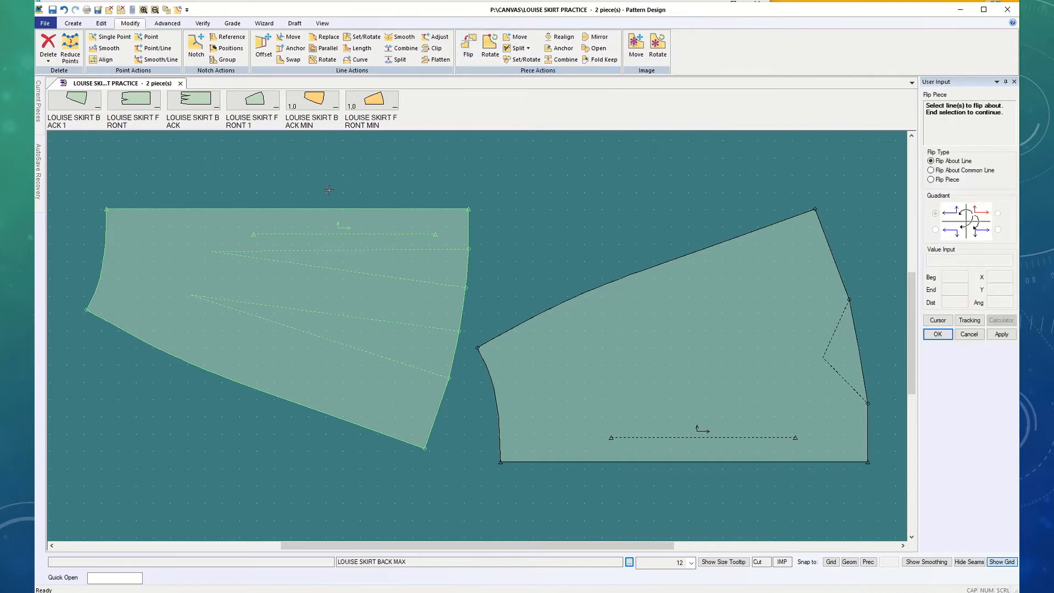
left_click(339, 181)
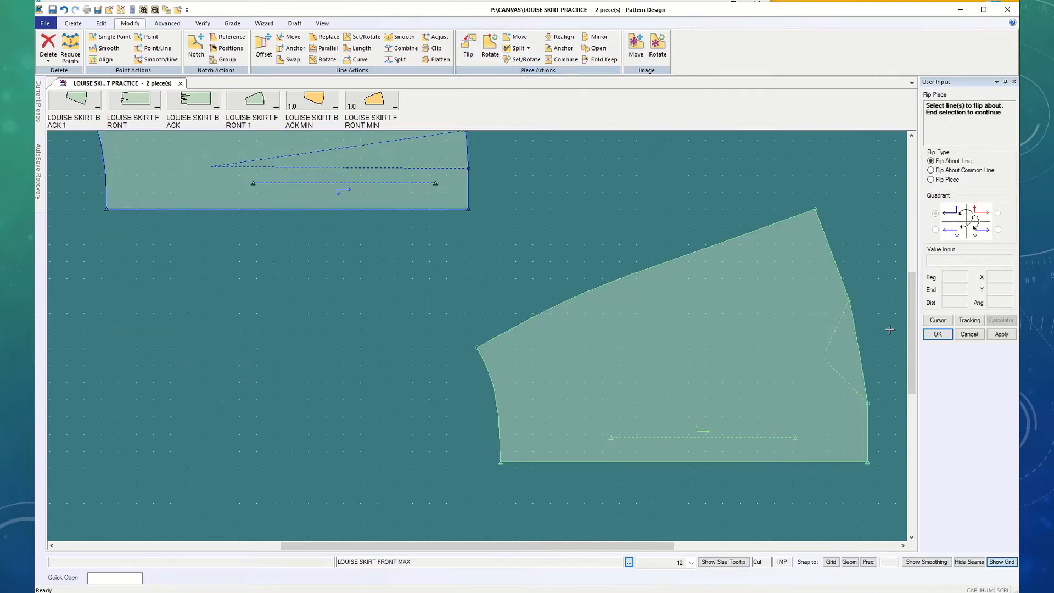
left_click(938, 334)
Step: Arrange the flipped back piece and the front piece side by side without overlap, with their centre lines roughly level
left_click(748, 383)
left_click(555, 397)
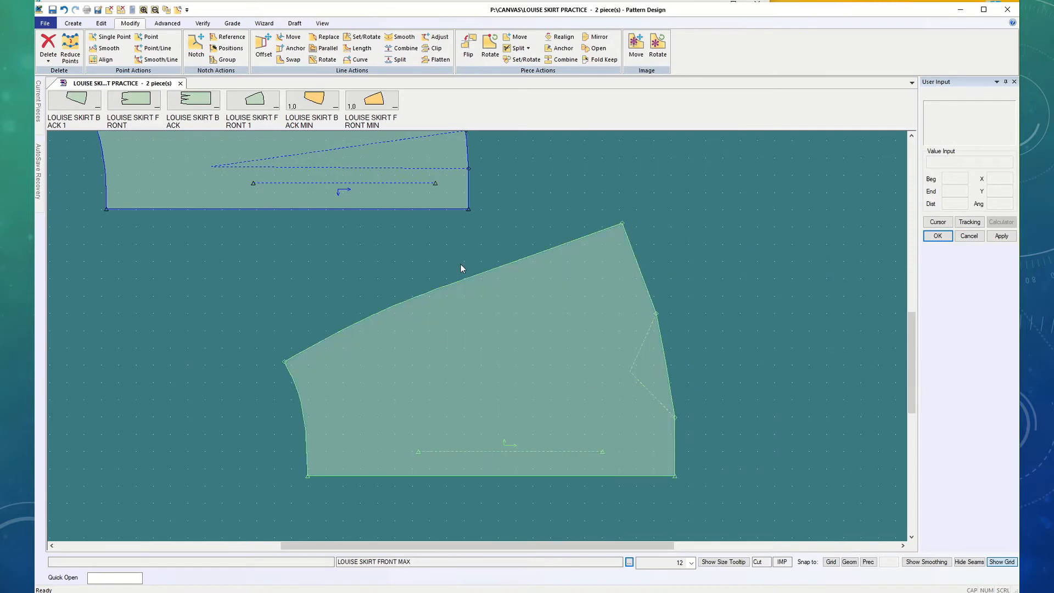
left_click(417, 193)
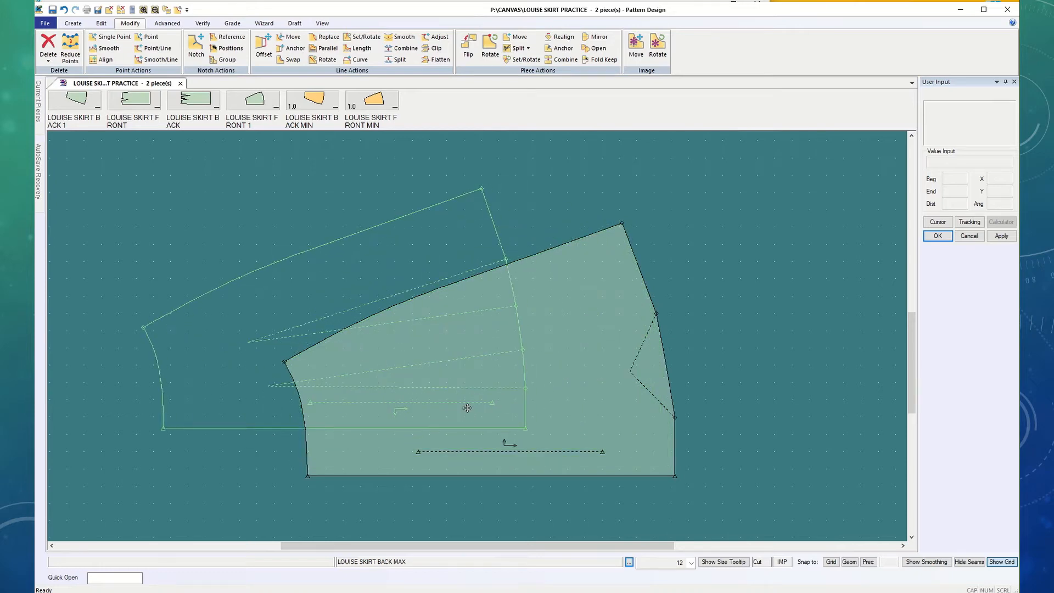
left_click(467, 408)
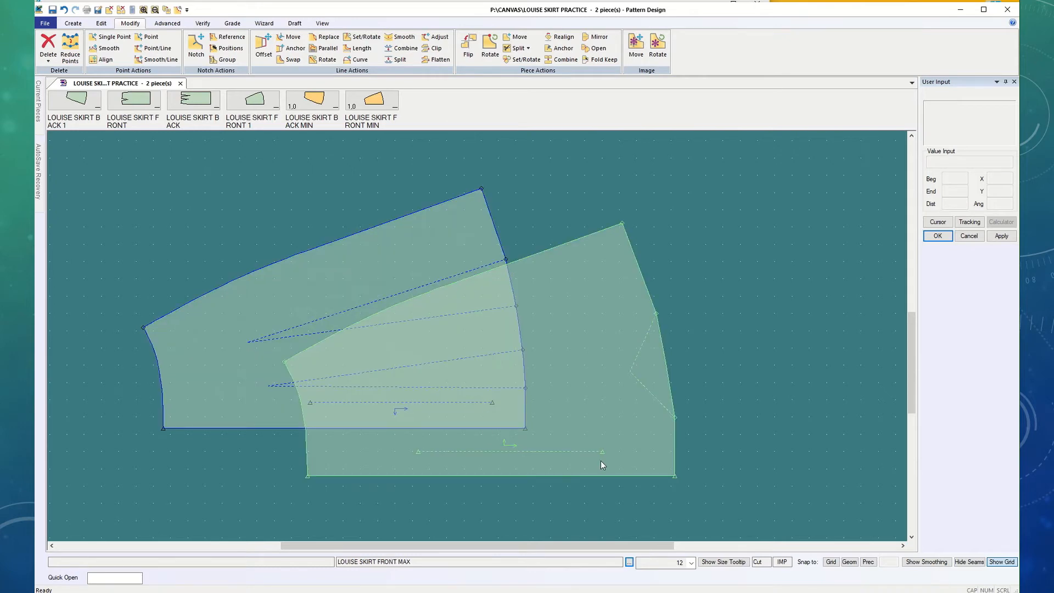
left_click(601, 460)
left_click(819, 453)
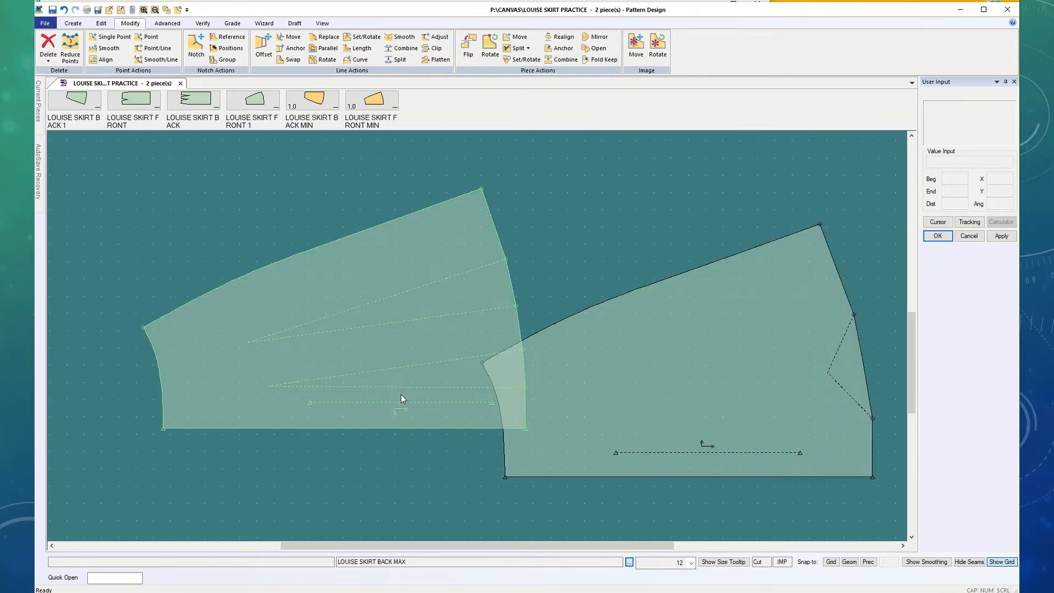
left_click(403, 396)
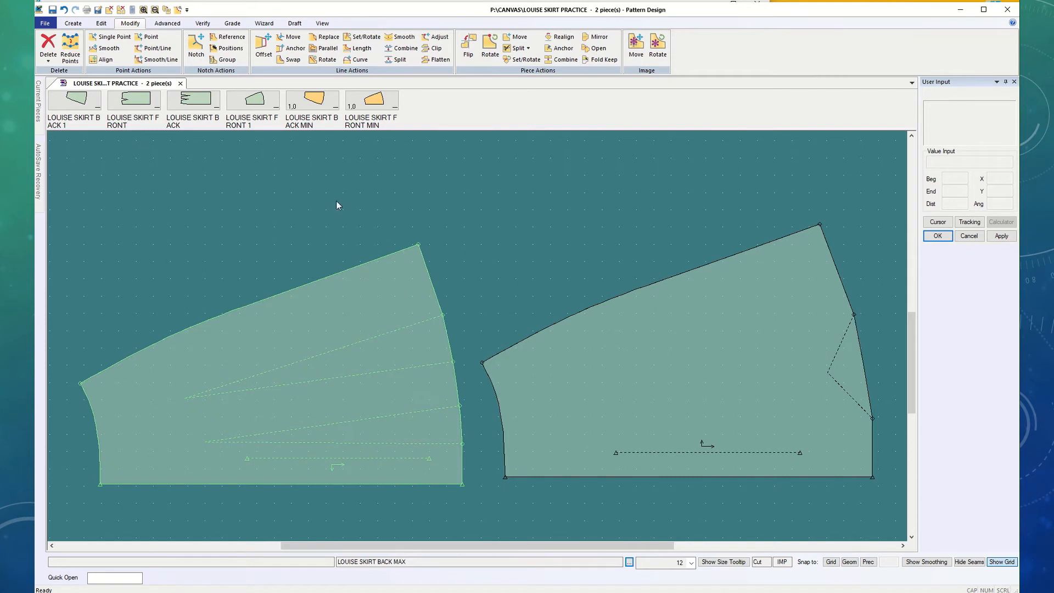
Step: Start a two-point line on LOUISE SKIRT FRONT MAX from the corner where the waist meets the side seam
left_click(74, 26)
left_click(201, 44)
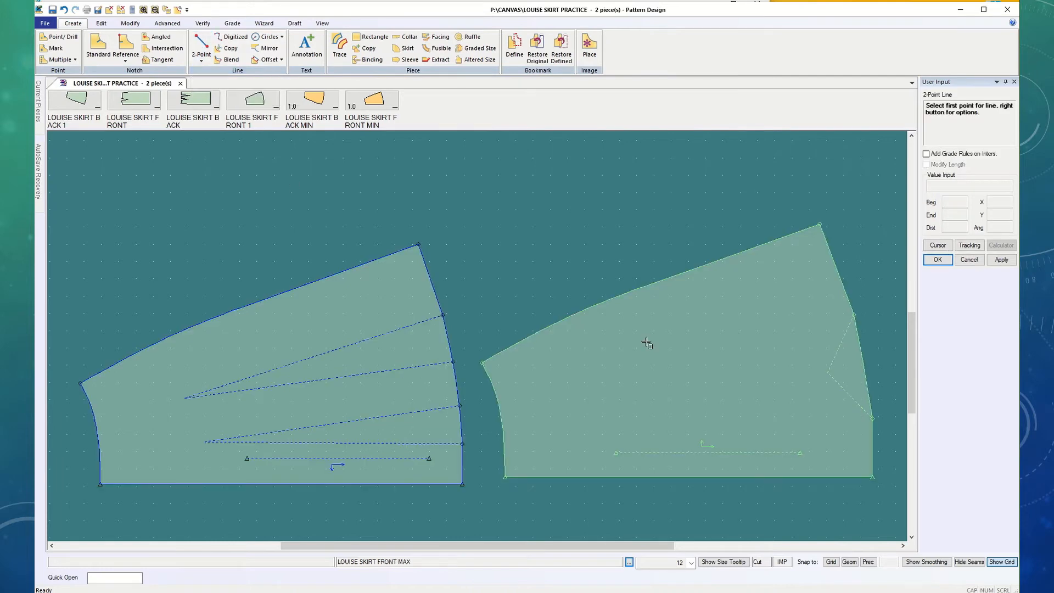
left_click(478, 363)
scroll(679, 144, "down", 1)
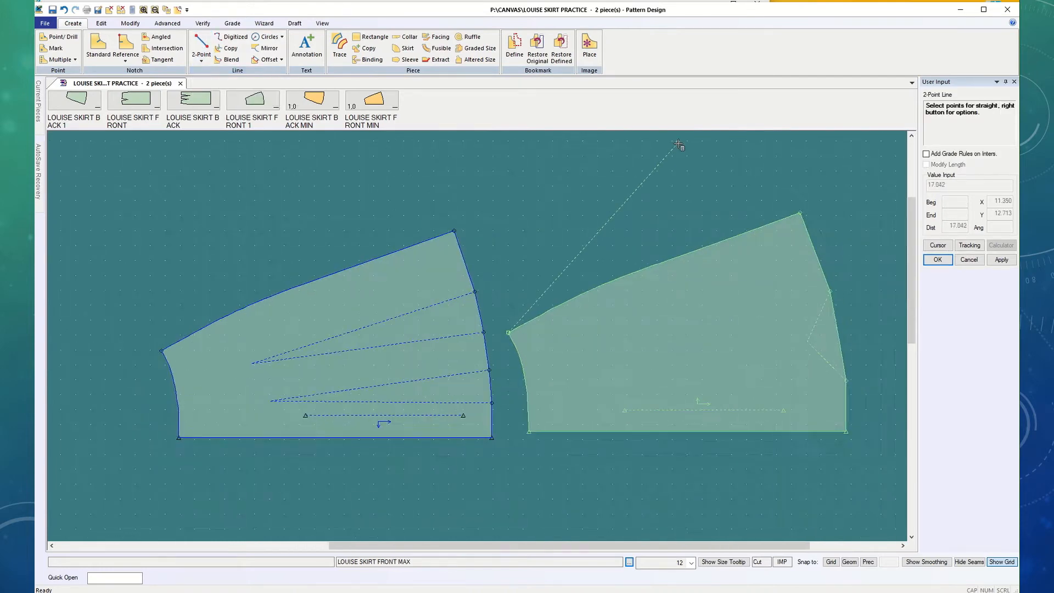
scroll(680, 144, "down", 1)
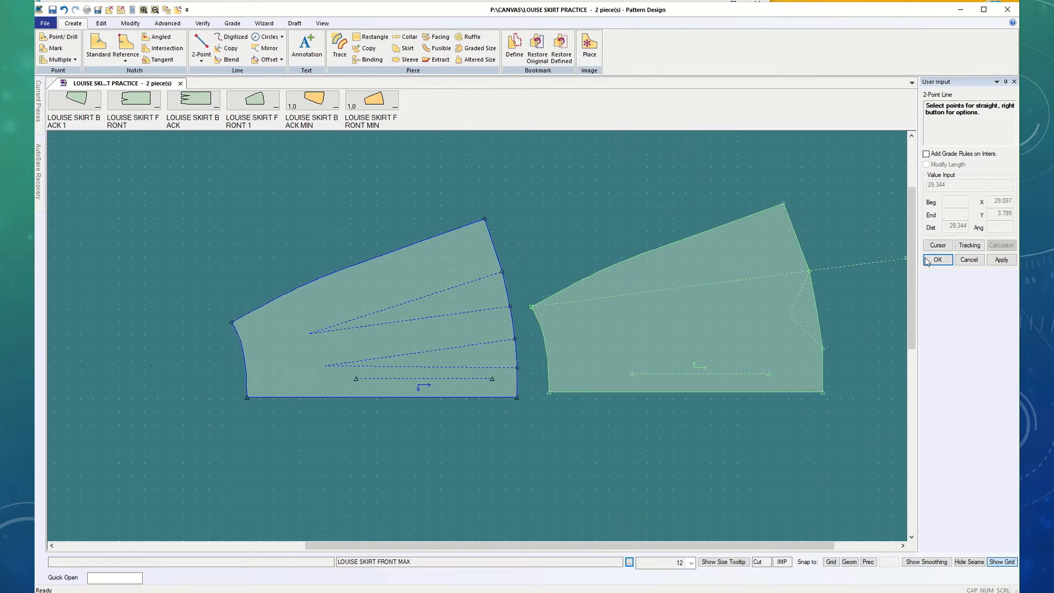
Step: Undo the 2-point line that runs from the front skirt piece's waist corner at the side seam
left_click_drag(912, 271, 911, 229)
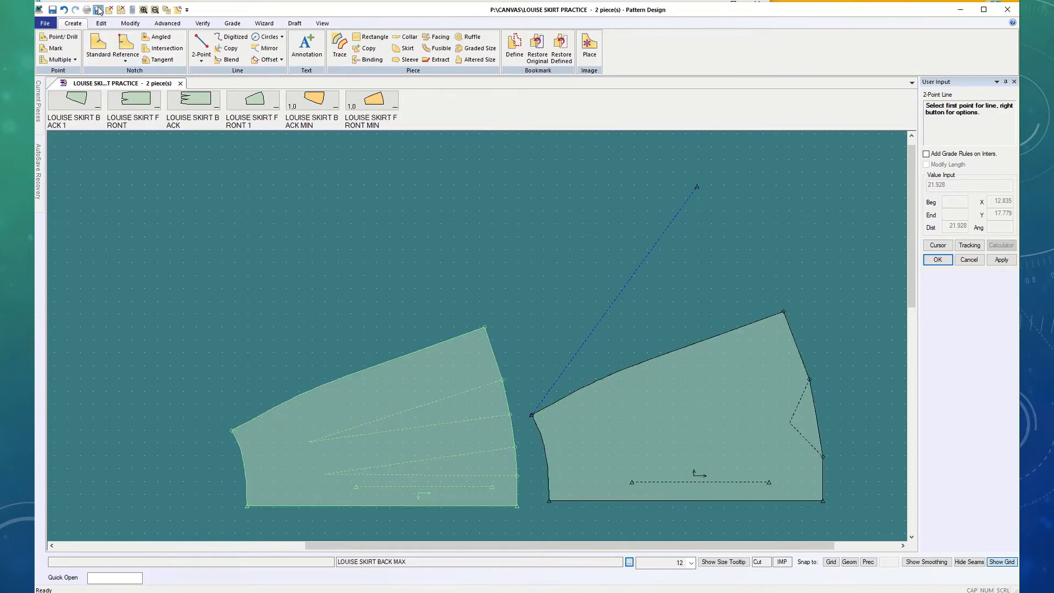
left_click(64, 10)
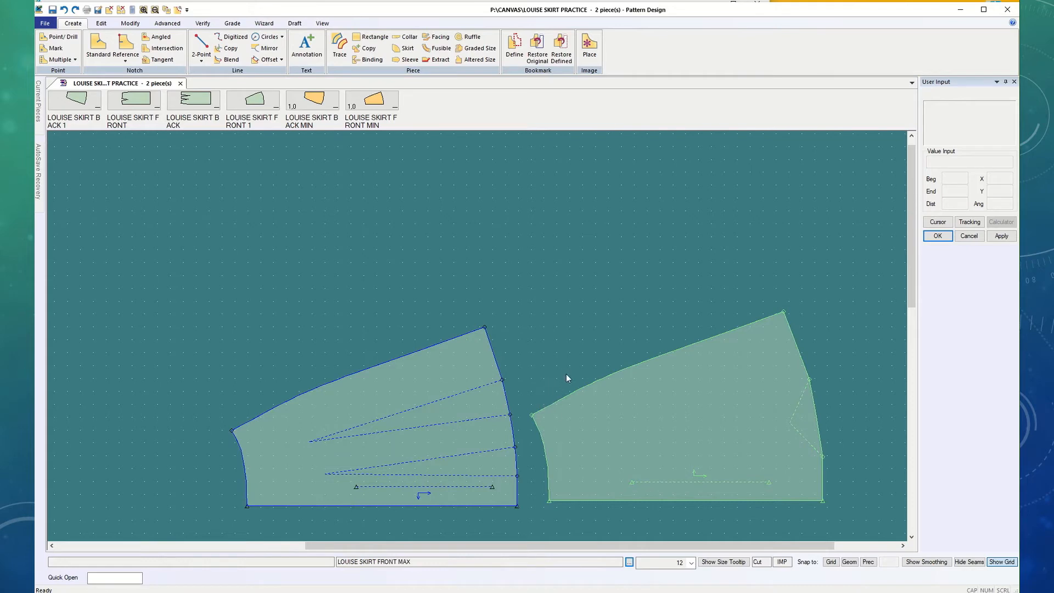
left_click(531, 410)
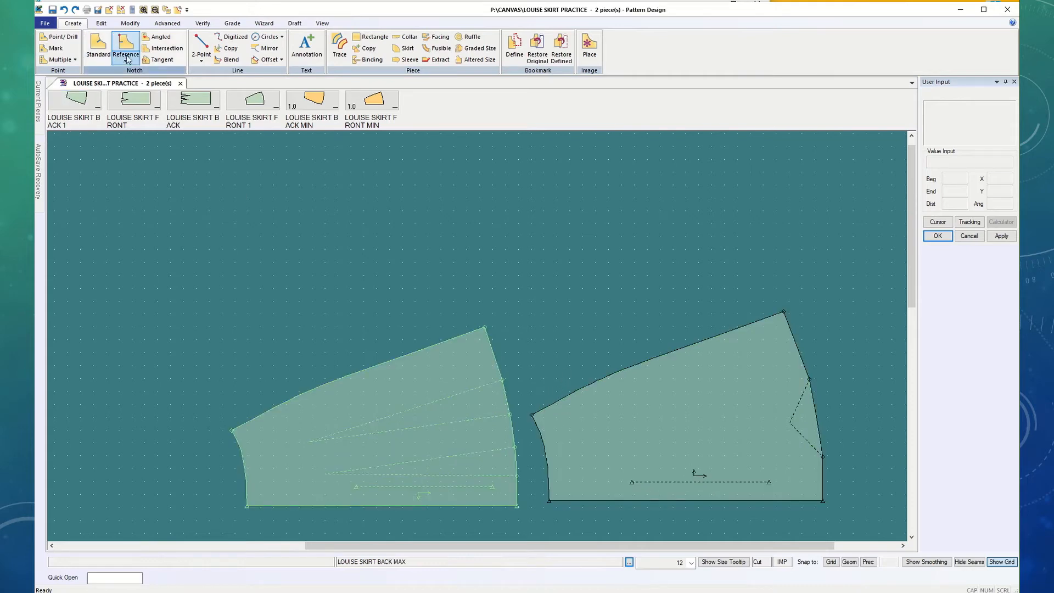
Step: Set and rotate the back skirt piece onto the front piece, matching their side seams at the waist corner
left_click(130, 23)
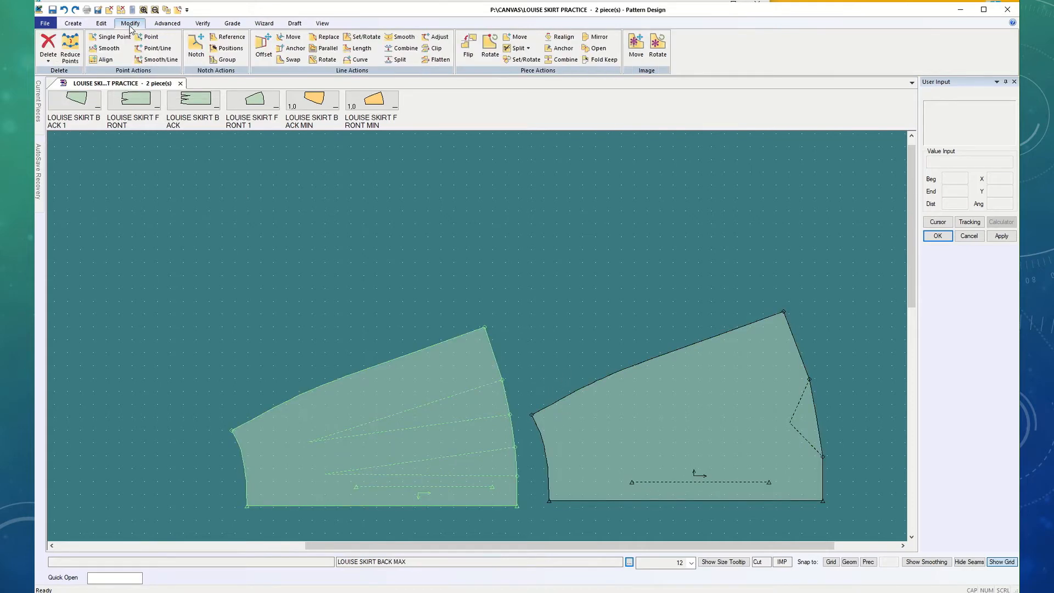
left_click(522, 59)
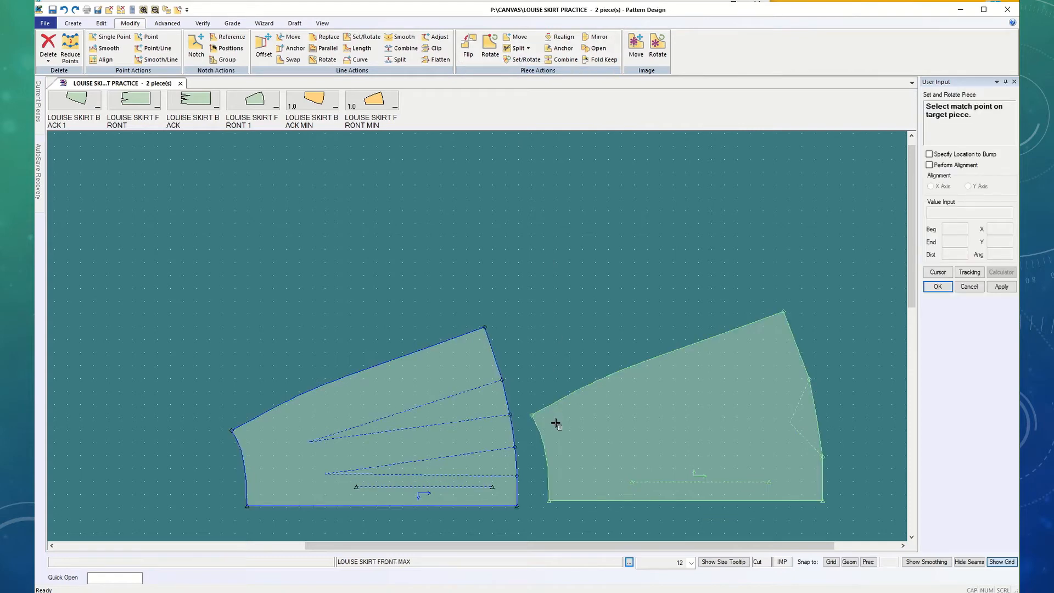
left_click(531, 414)
left_click(541, 410)
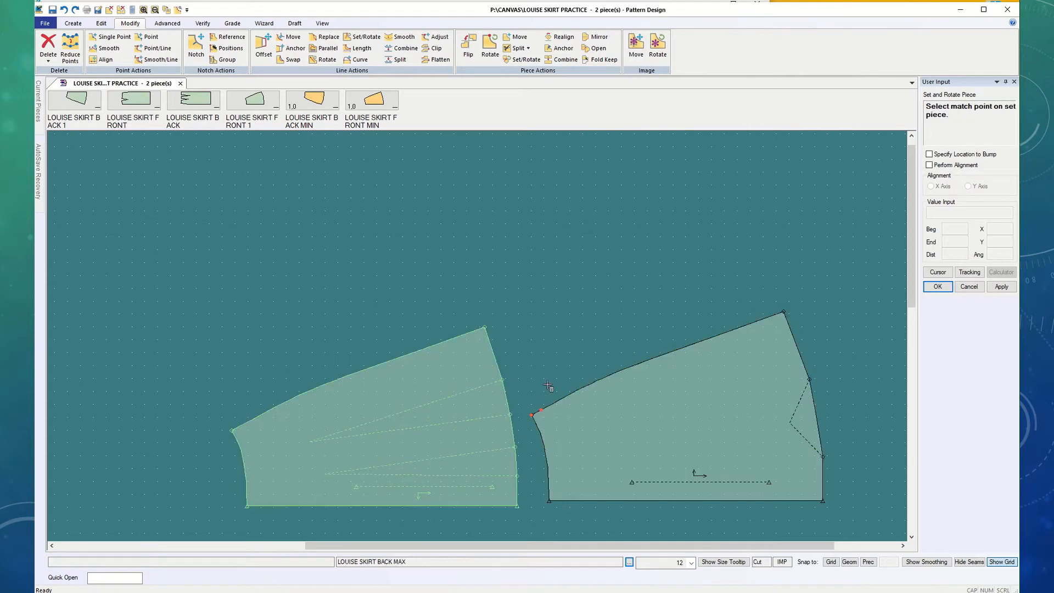
left_click(237, 427)
left_click(239, 426)
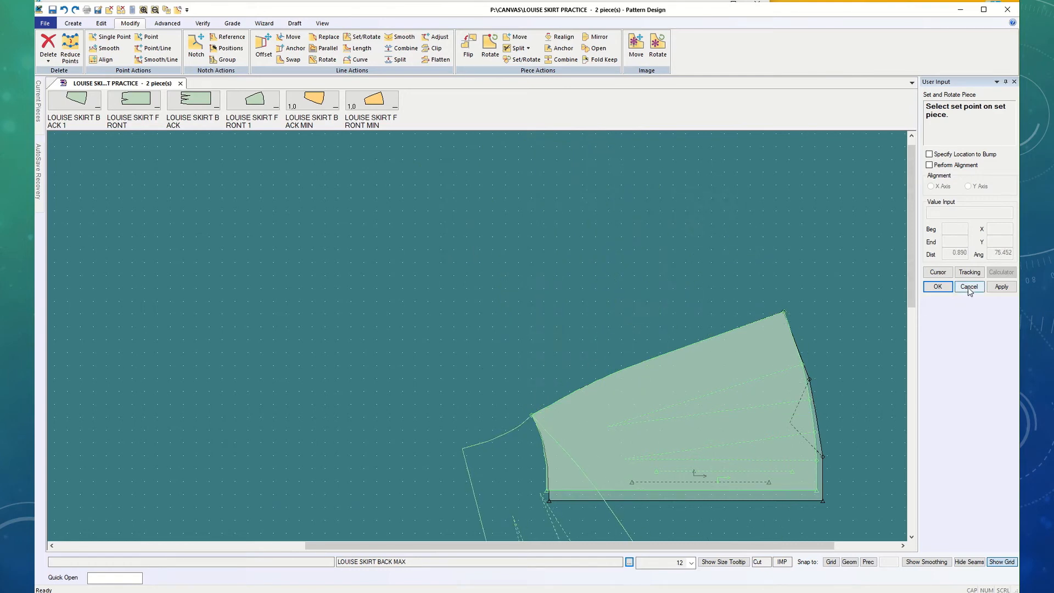
left_click(969, 287)
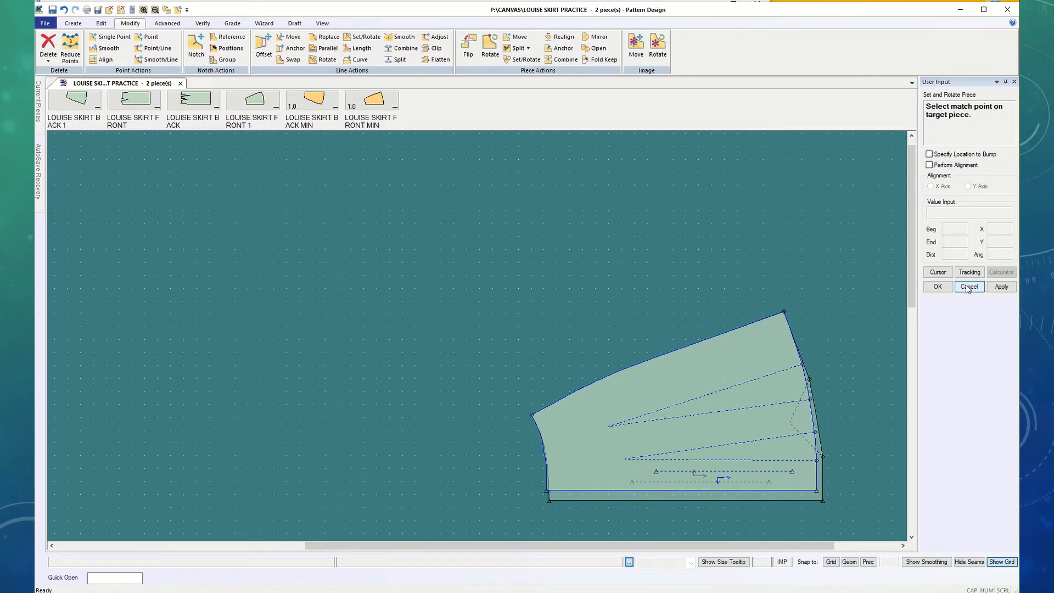
Step: Try to flip the back skirt piece about its entire curved side seam, and undo the flip
scroll(536, 461, "up", 1)
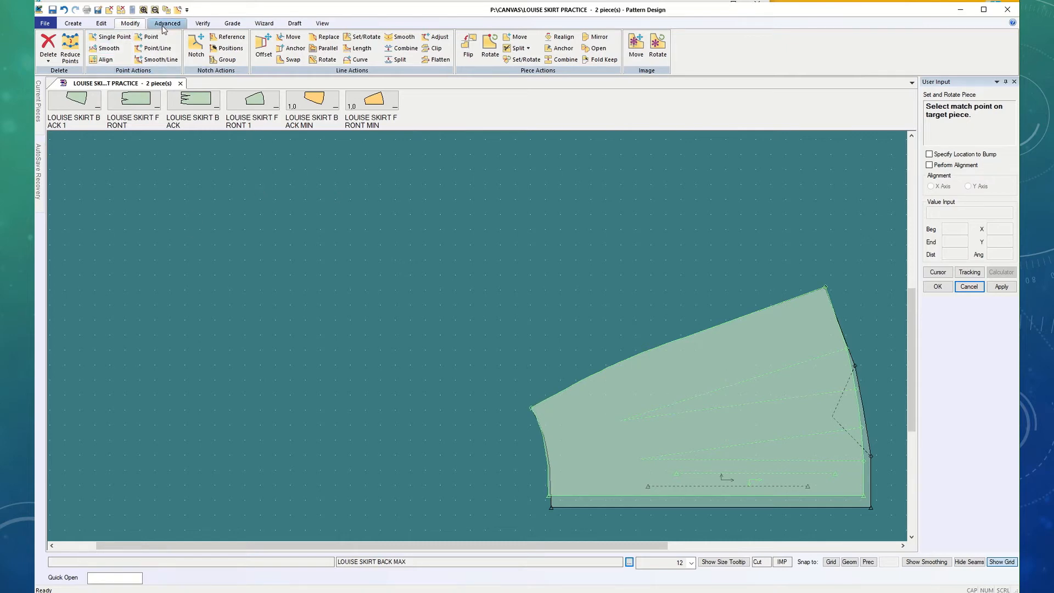
left_click(468, 45)
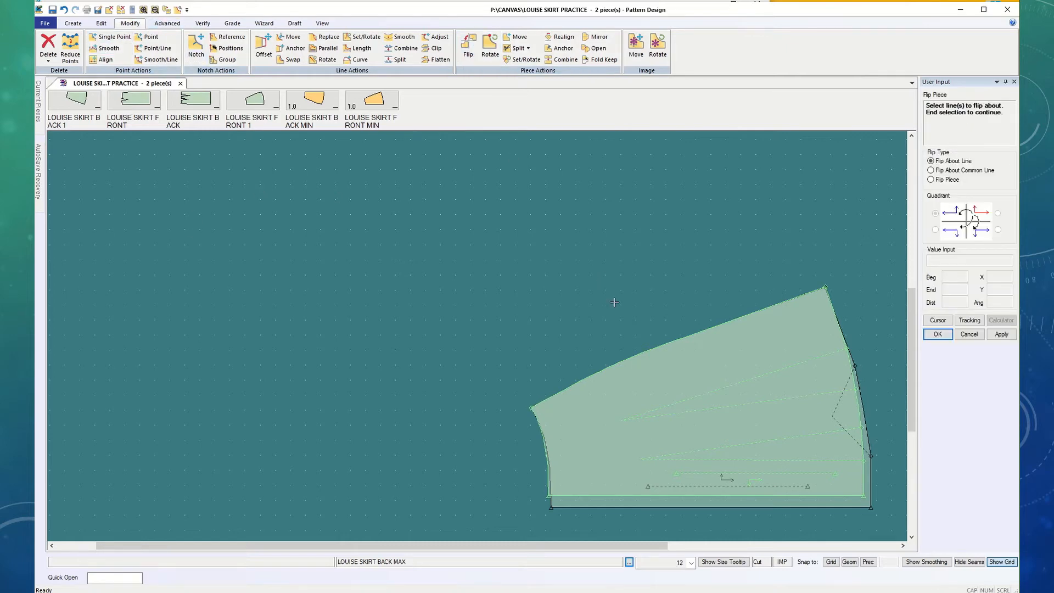
left_click(652, 348)
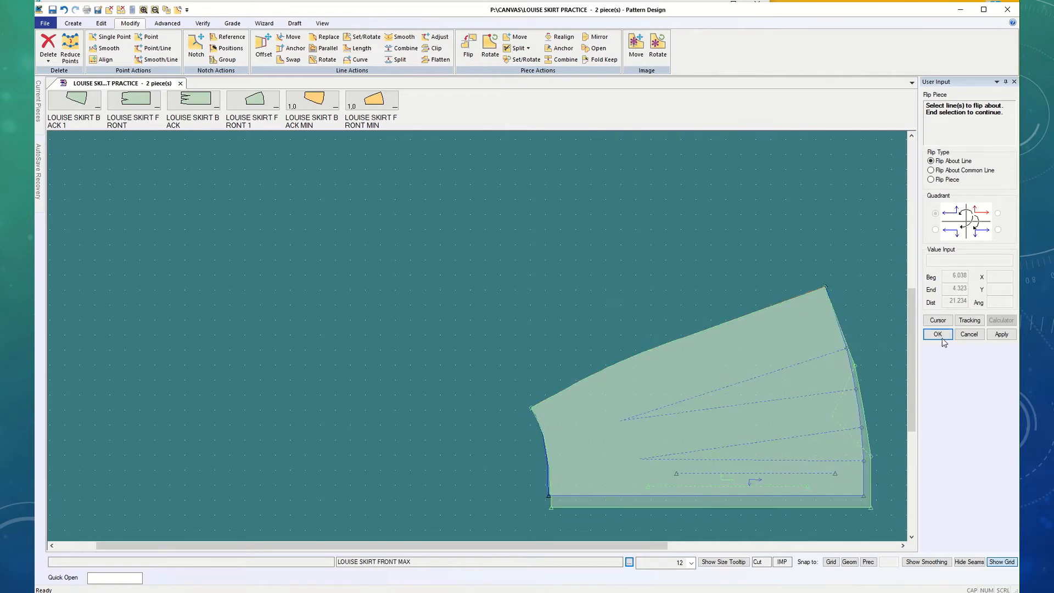
left_click(938, 334)
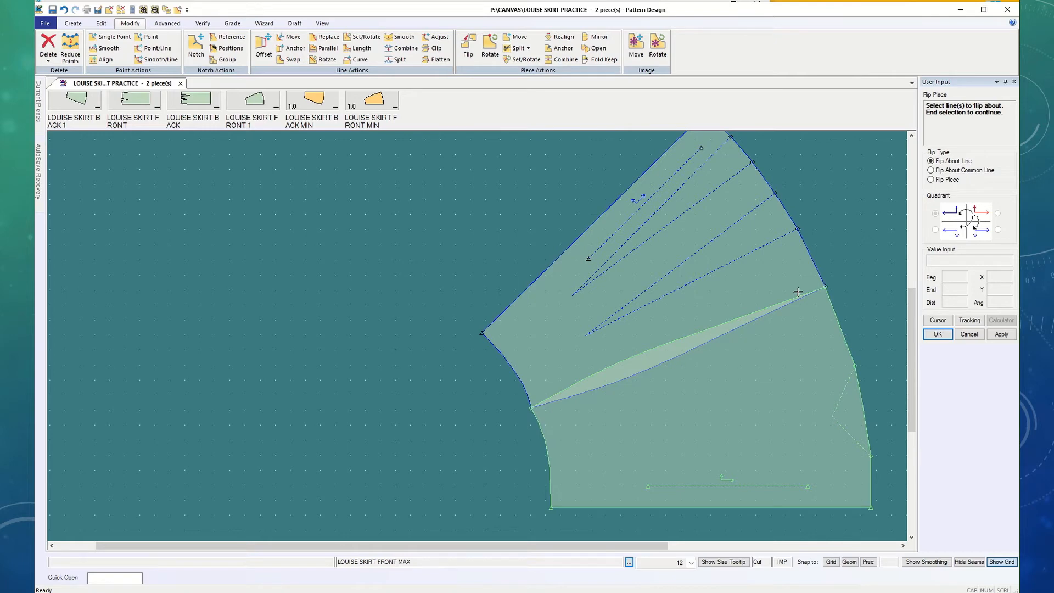
left_click(65, 11)
Step: Split the back piece's side seam line at a point just below the waist corner
scroll(512, 390, "up", 5)
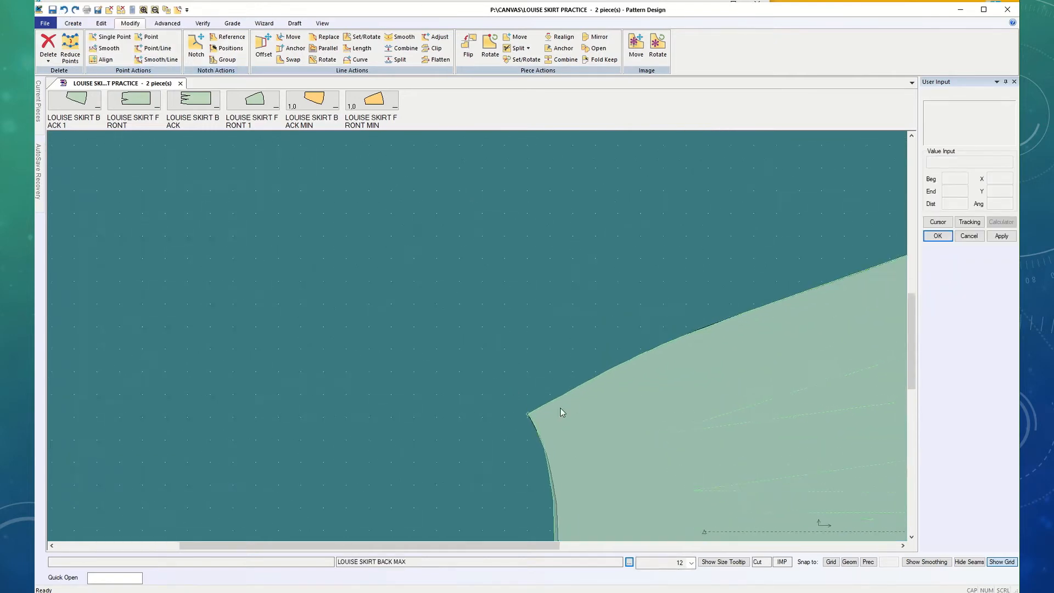
scroll(531, 418, "up", 5)
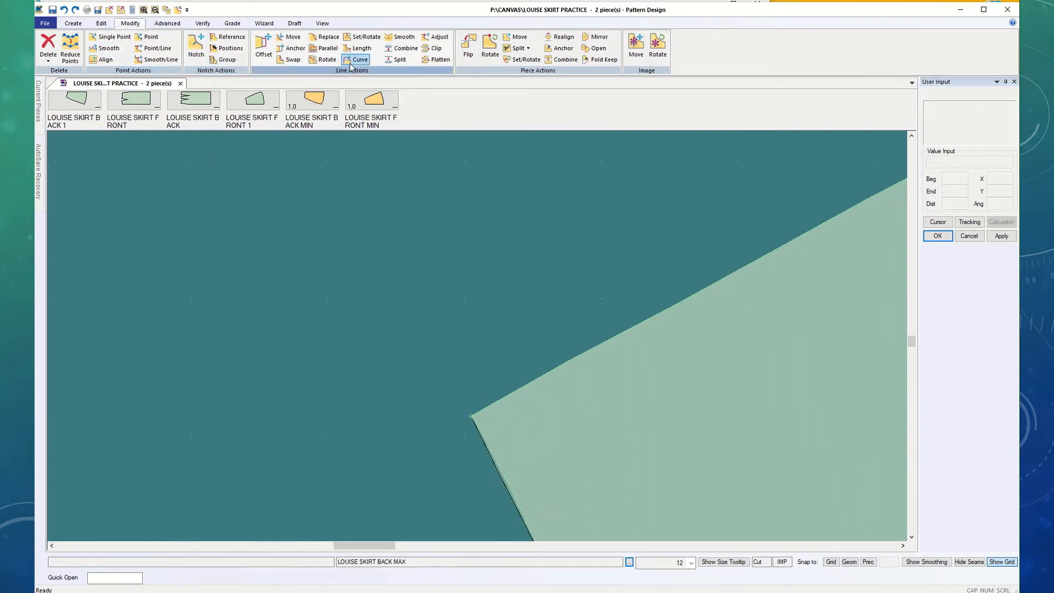
left_click(392, 63)
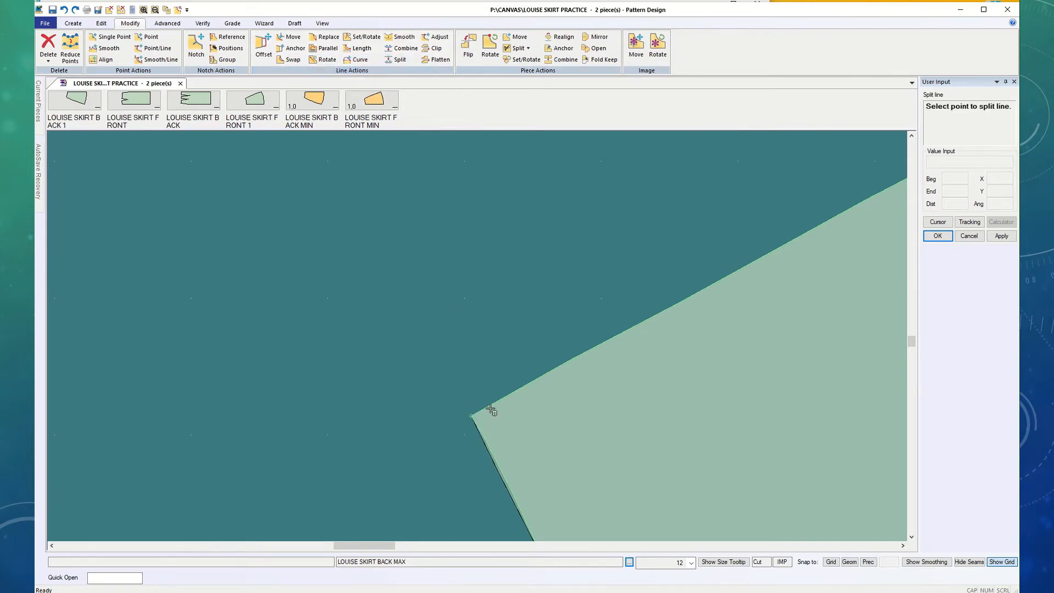
left_click(495, 405)
left_click(938, 236)
Step: Flip the back skirt piece about the short split segment of its side seam at the waist
scroll(516, 451, "down", 3)
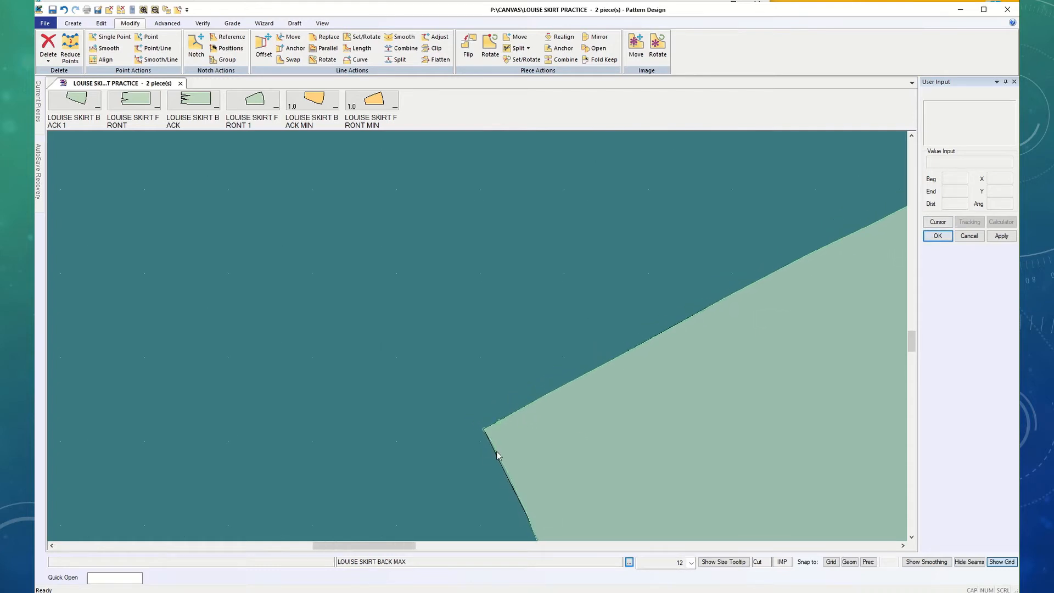
scroll(440, 452, "down", 5)
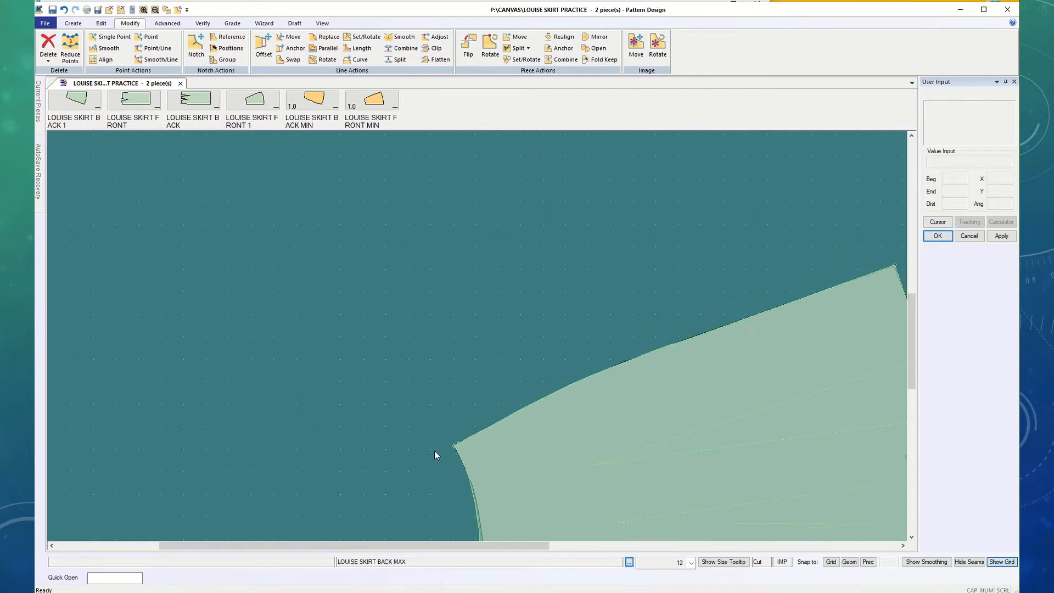
scroll(435, 455, "down", 2)
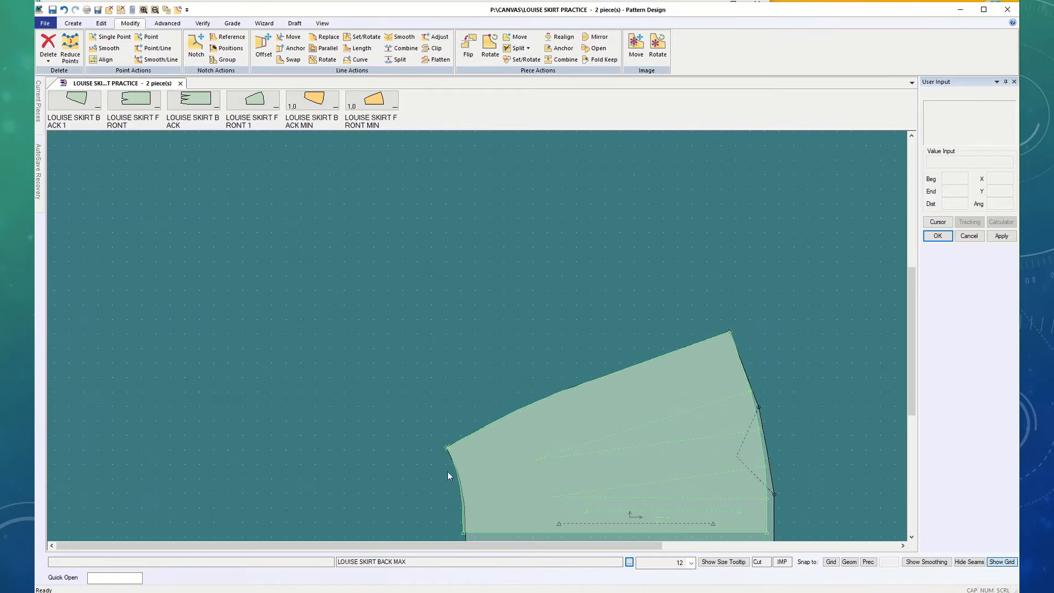
scroll(428, 455, "up", 4)
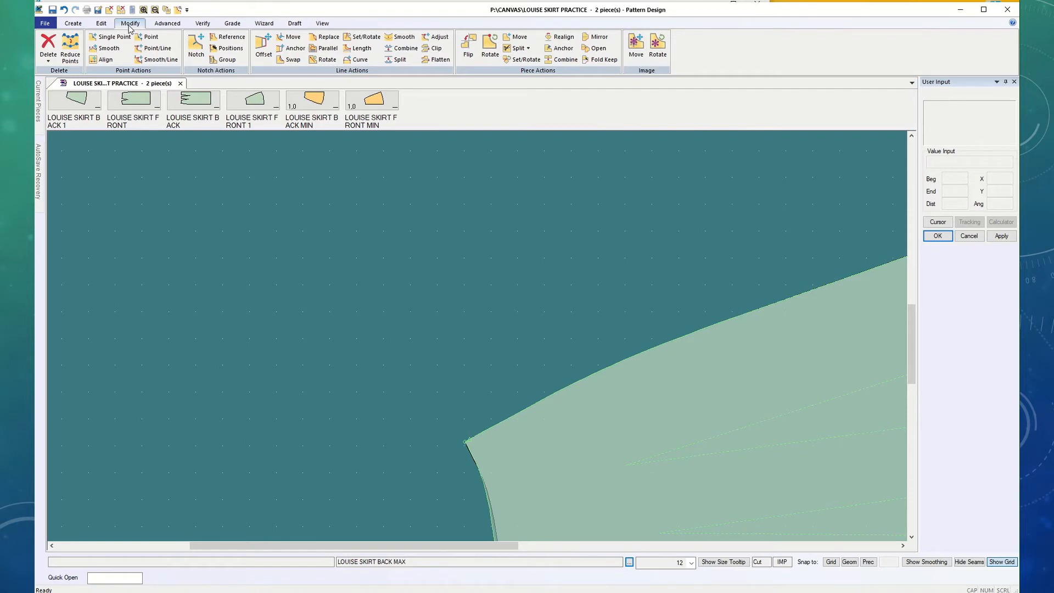
left_click(468, 48)
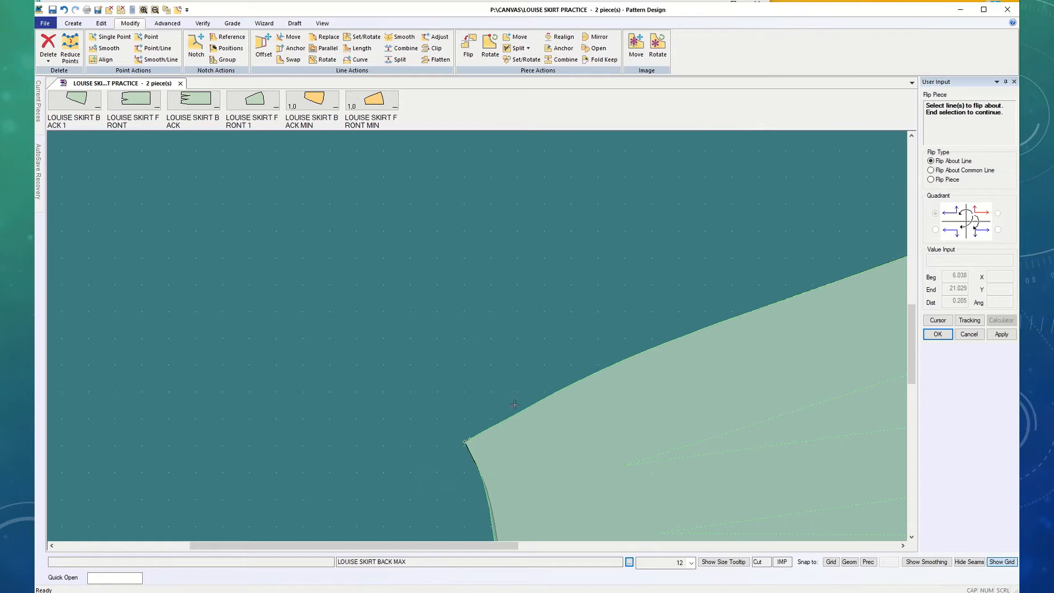
left_click(938, 334)
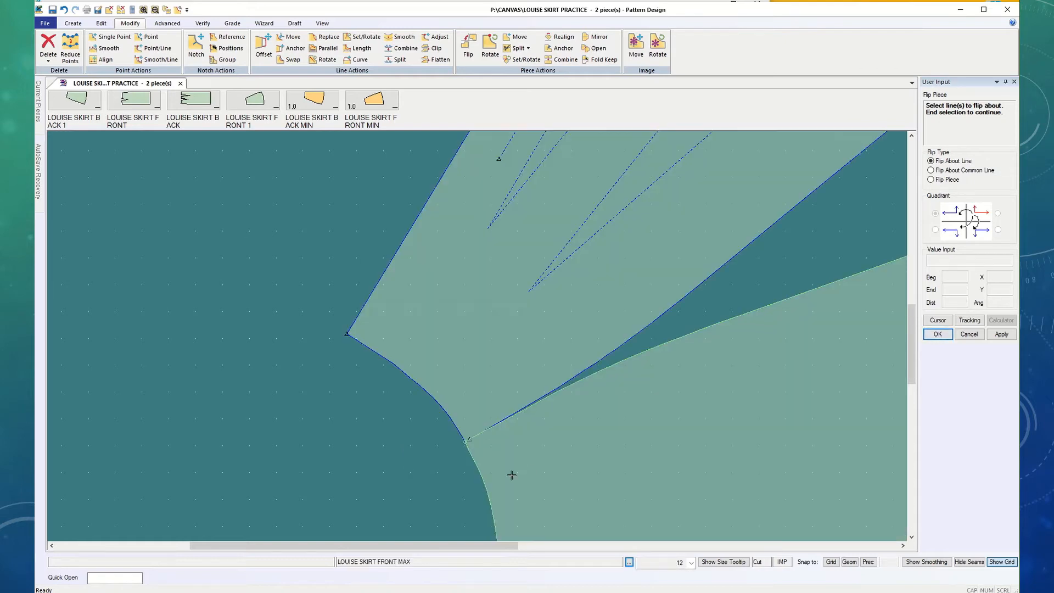
scroll(550, 474, "down", 3)
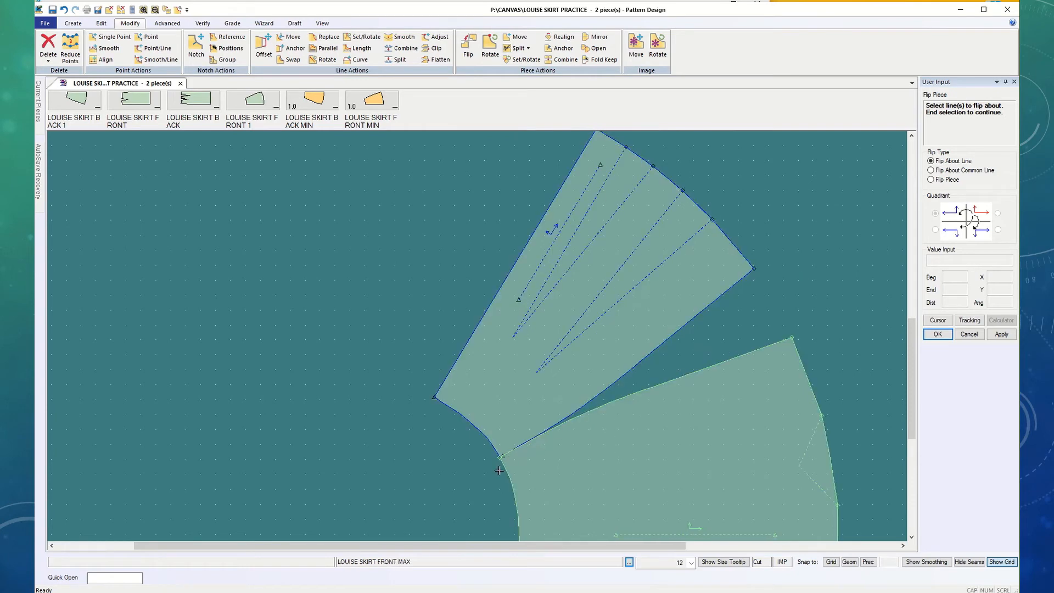
Step: Draw a 2-point line joining the back piece's hem corner at the side seam to the front piece's hem corner
scroll(533, 459, "up", 2)
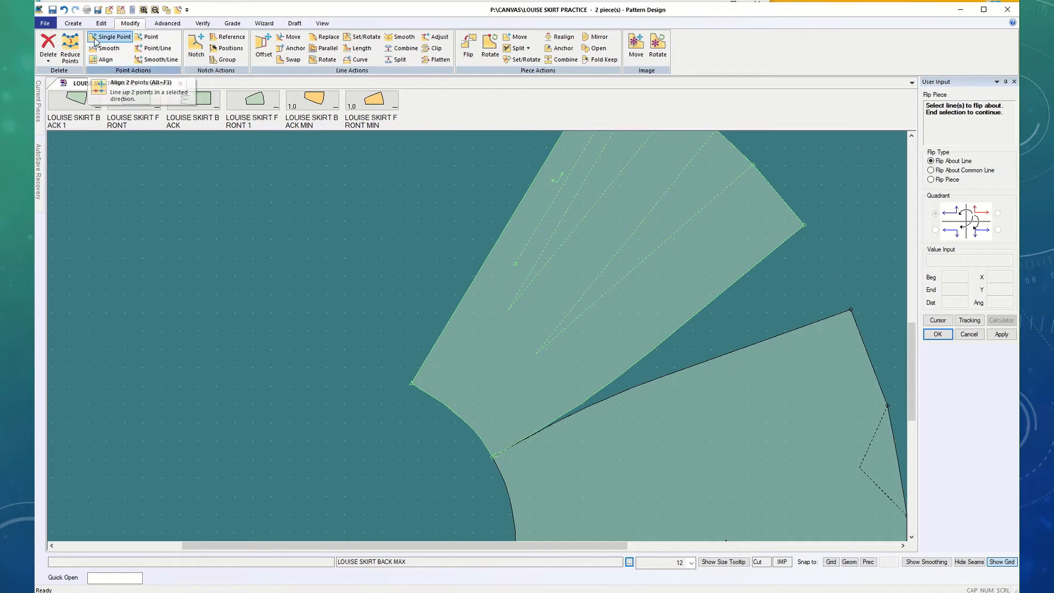
left_click(73, 23)
left_click(207, 51)
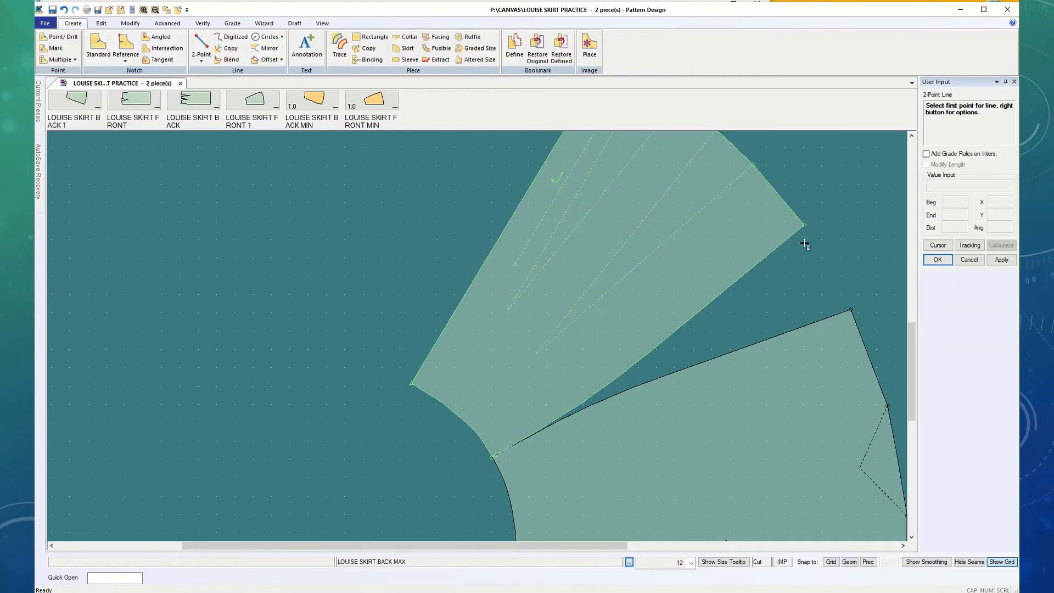
left_click(805, 225)
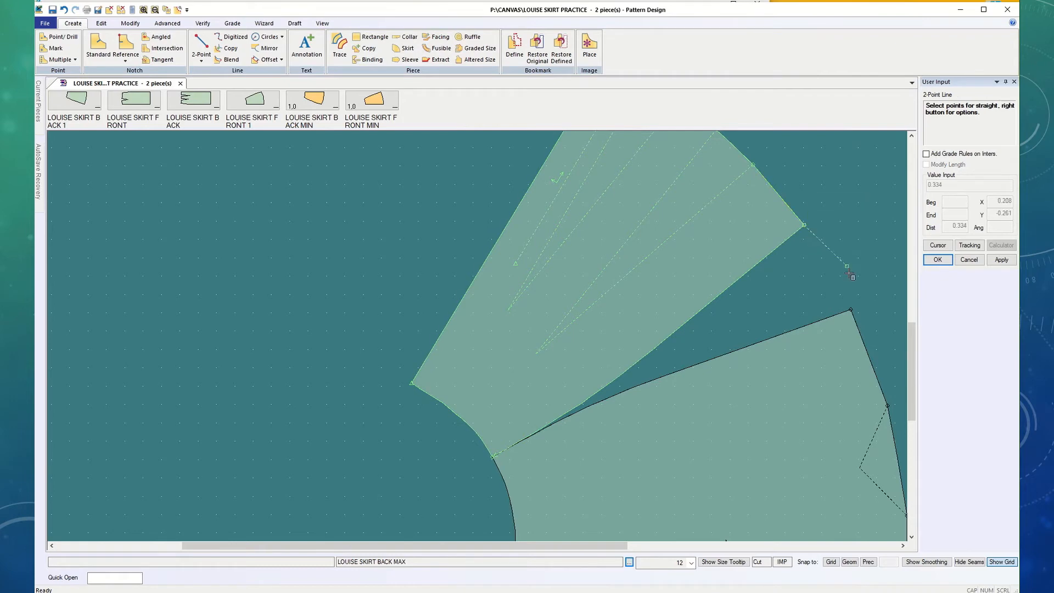
left_click(851, 310)
left_click(947, 263)
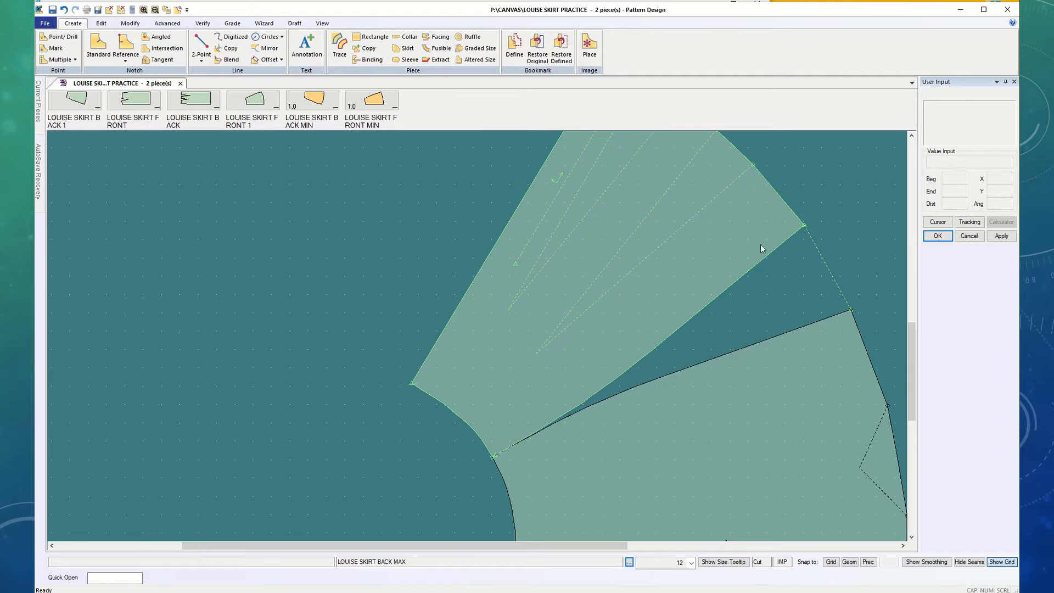
Step: Draw a 2-point line about 21.0 long from the midpoint of the hem connecting line to the shared waist corner
left_click(201, 46)
right_click(230, 208)
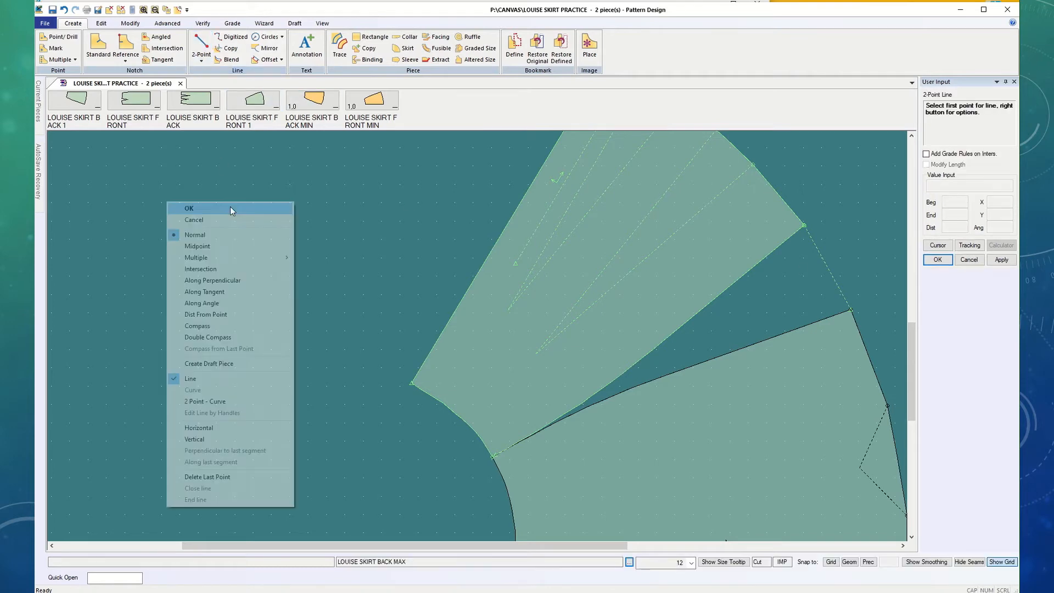
left_click(231, 246)
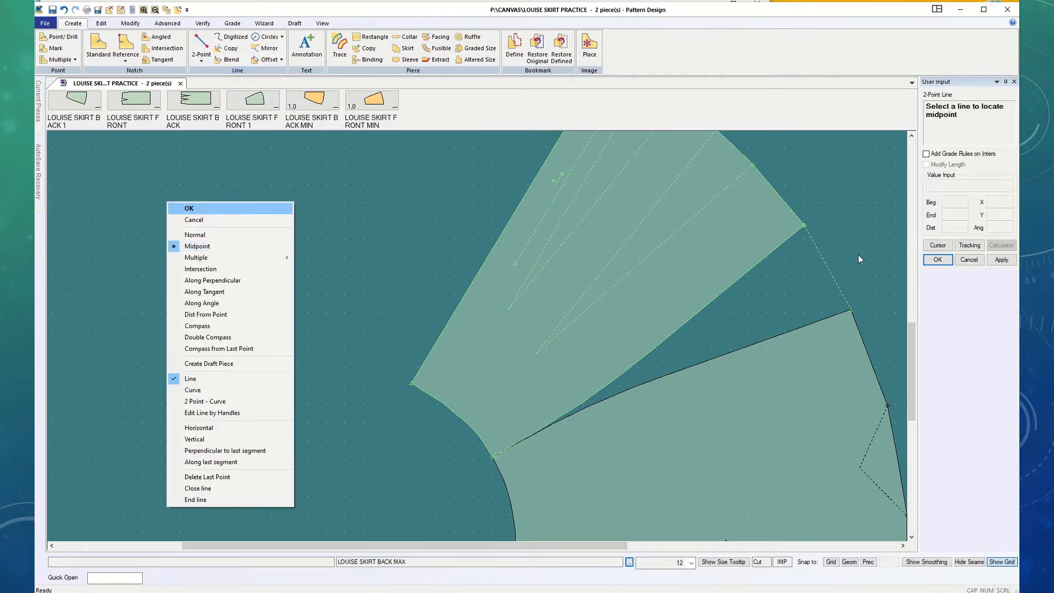
right_click(768, 268)
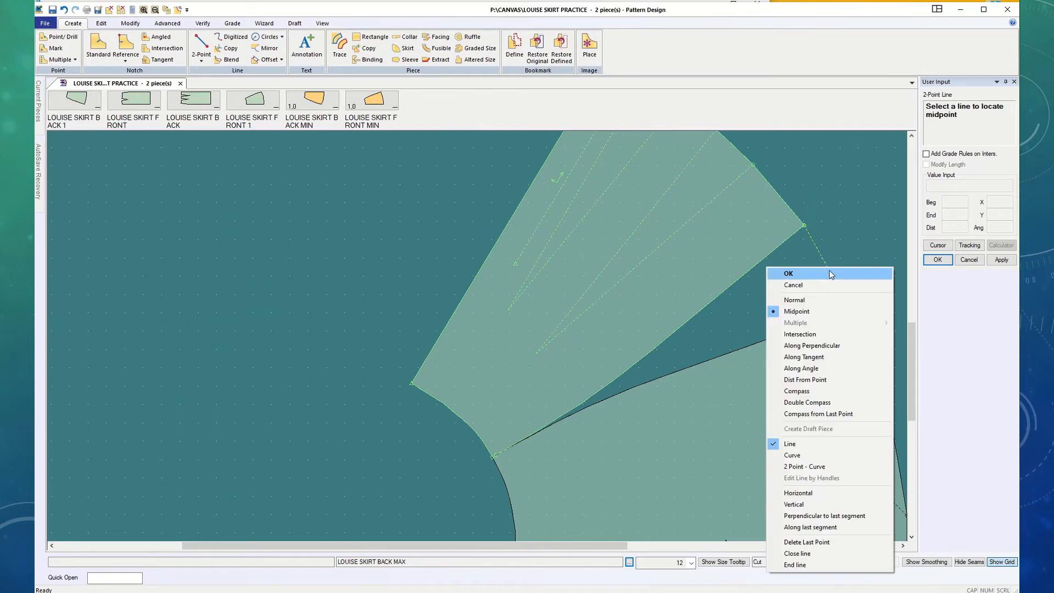
left_click(794, 301)
scroll(481, 468, "up", 2)
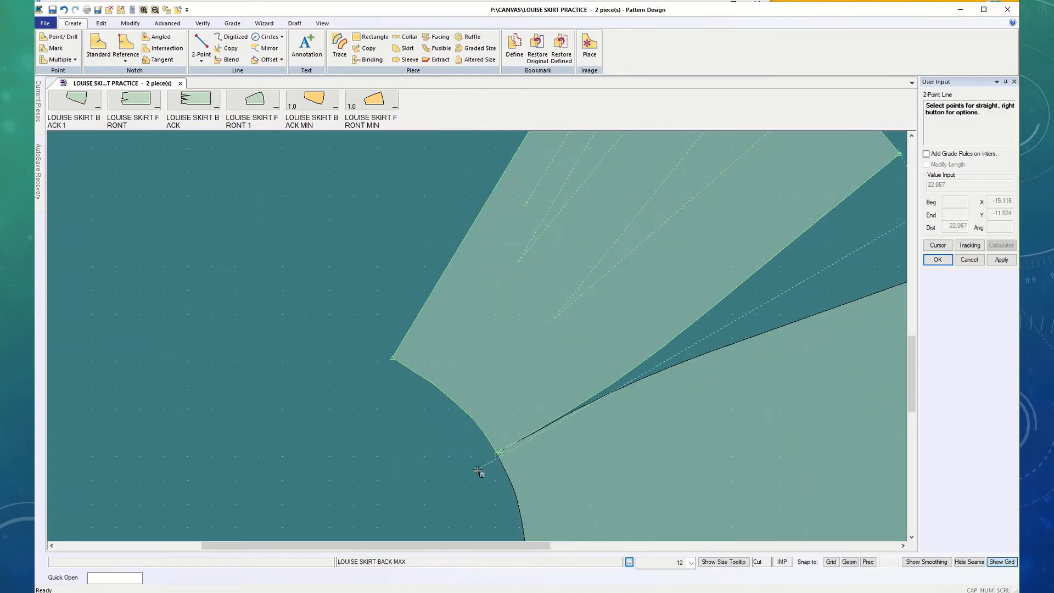
scroll(479, 470, "up", 3)
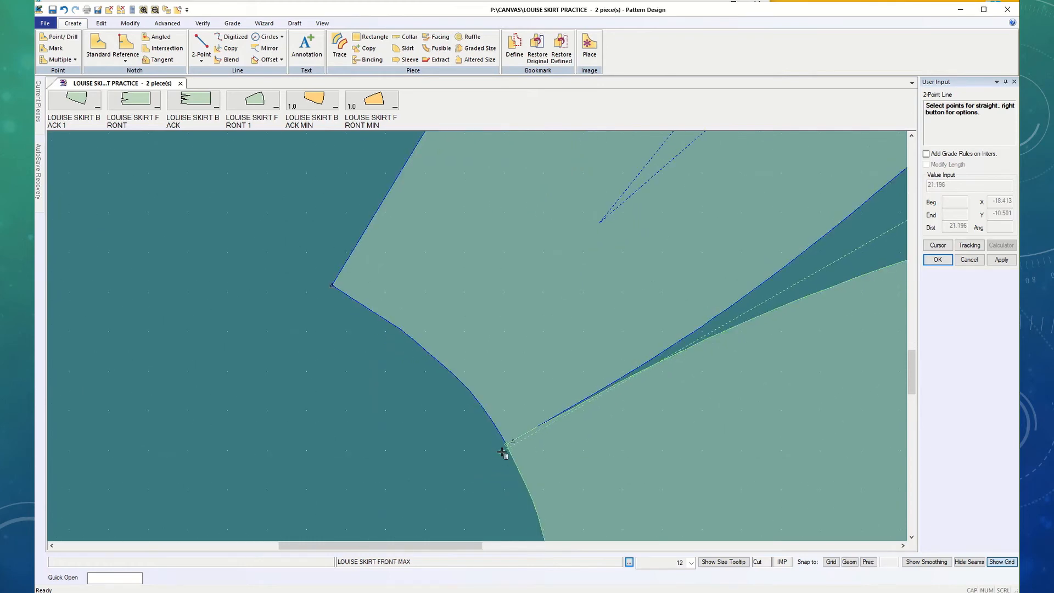
left_click(504, 449)
Step: Copy the dividing line between the two side seams from the back max piece onto the front max piece
scroll(524, 472, "down", 4)
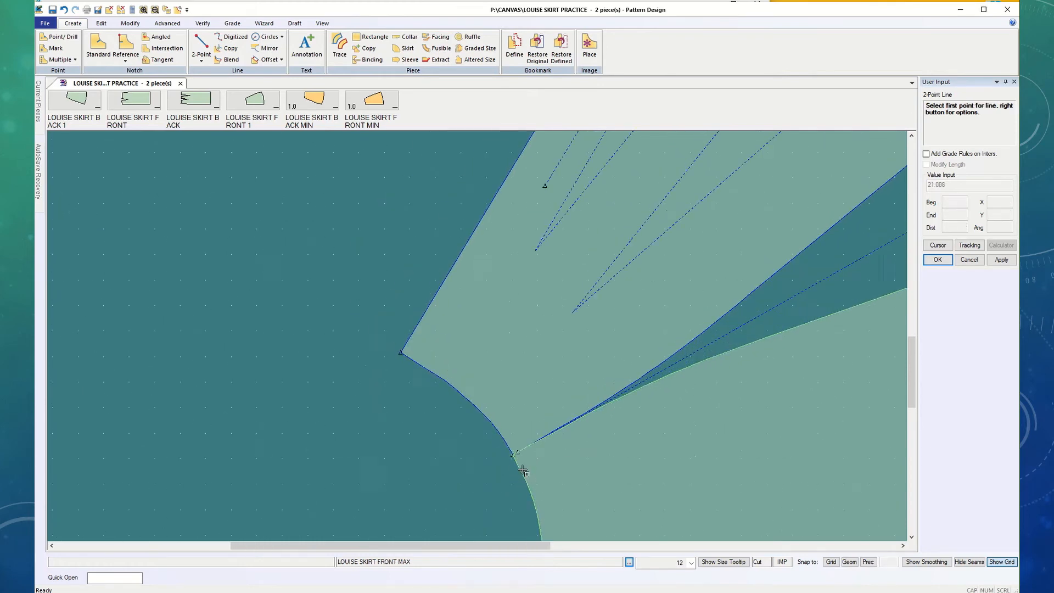
scroll(519, 463, "down", 2)
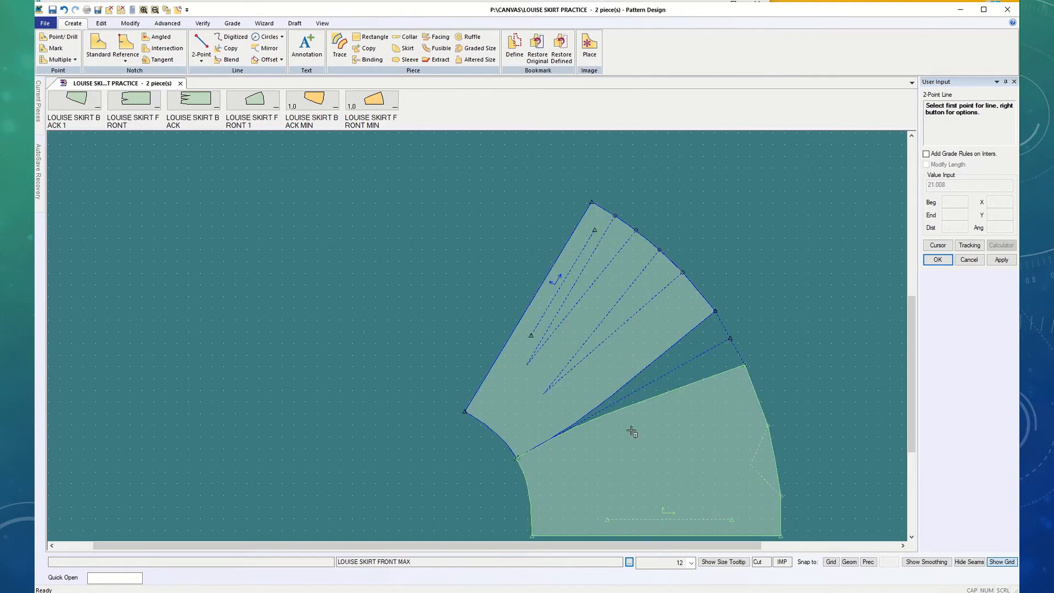
scroll(907, 399, "down", 2)
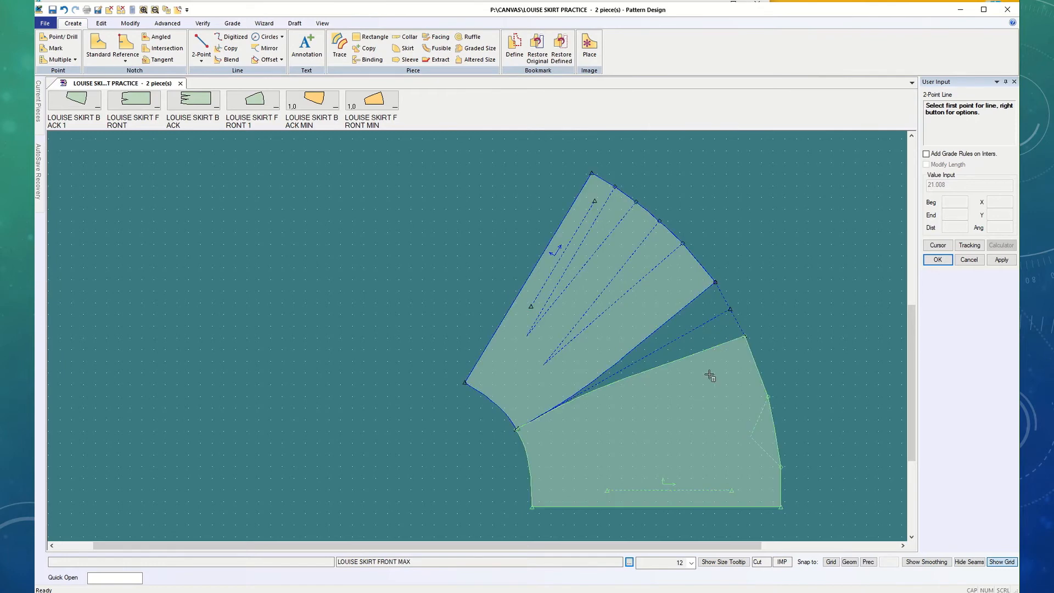
left_click(227, 48)
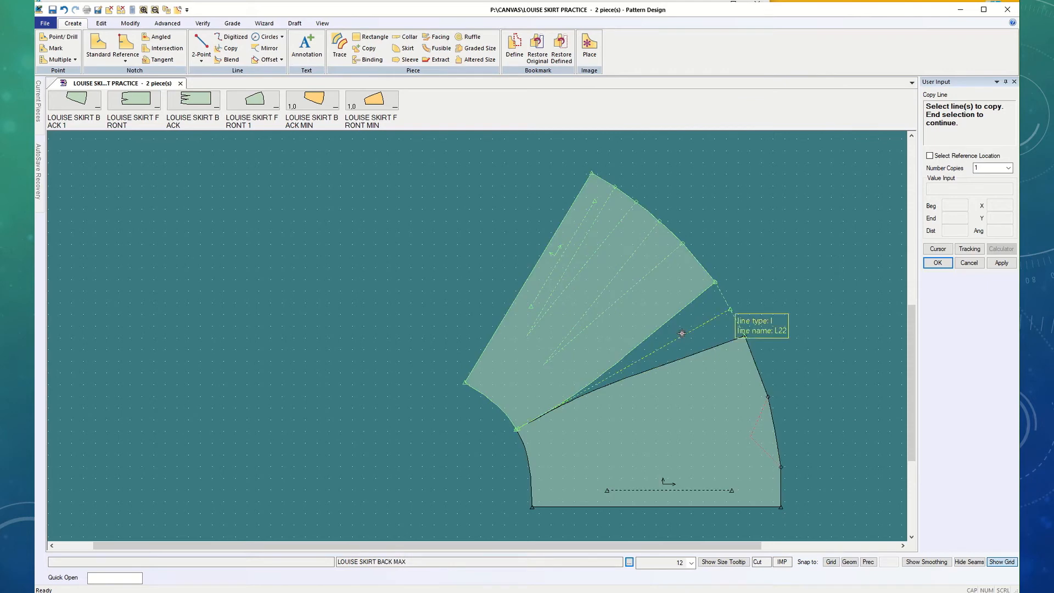
left_click(706, 323)
left_click(938, 263)
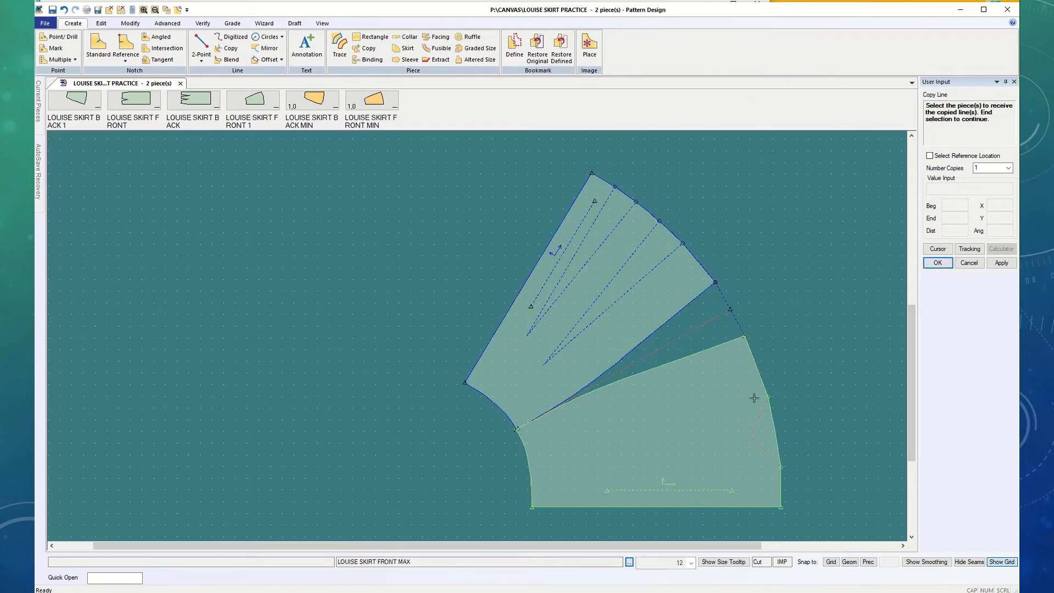
left_click(736, 406)
left_click(939, 263)
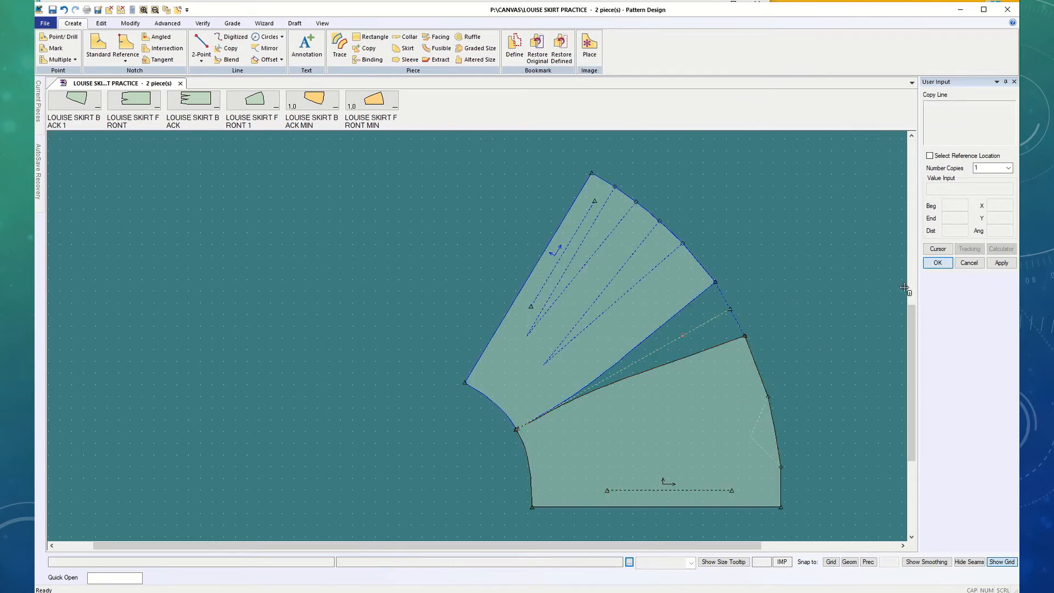
left_click(982, 266)
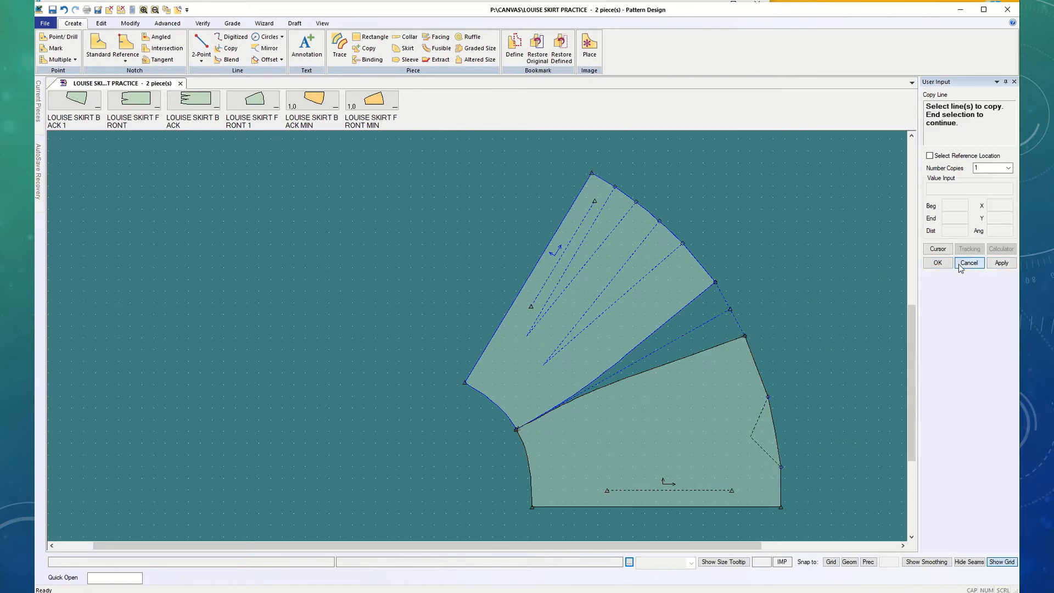
left_click(939, 263)
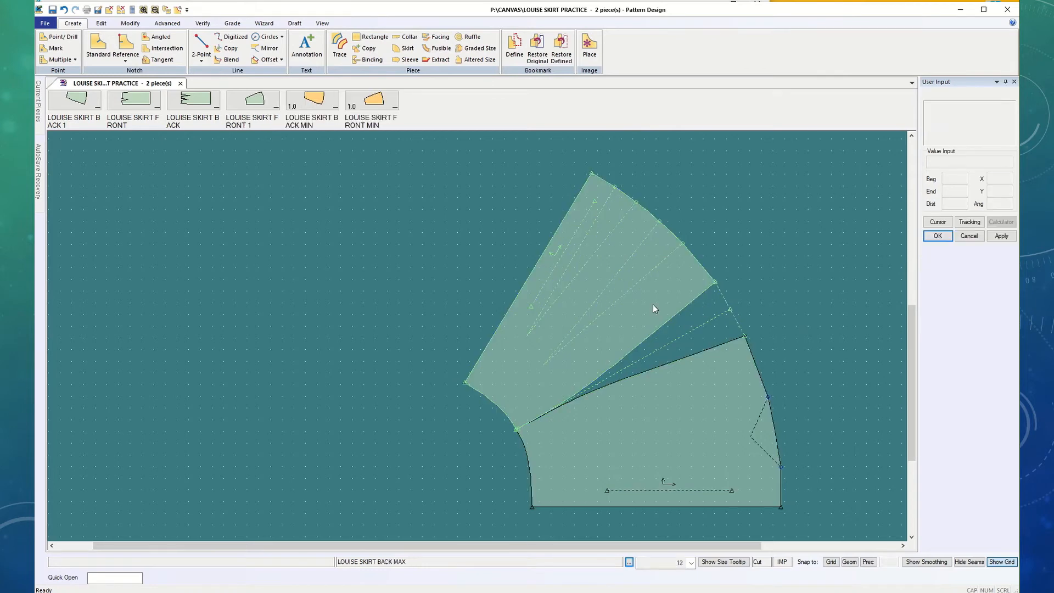
Step: Move the back and front max pieces apart so their side seams no longer touch
left_click_drag(655, 306, 604, 258)
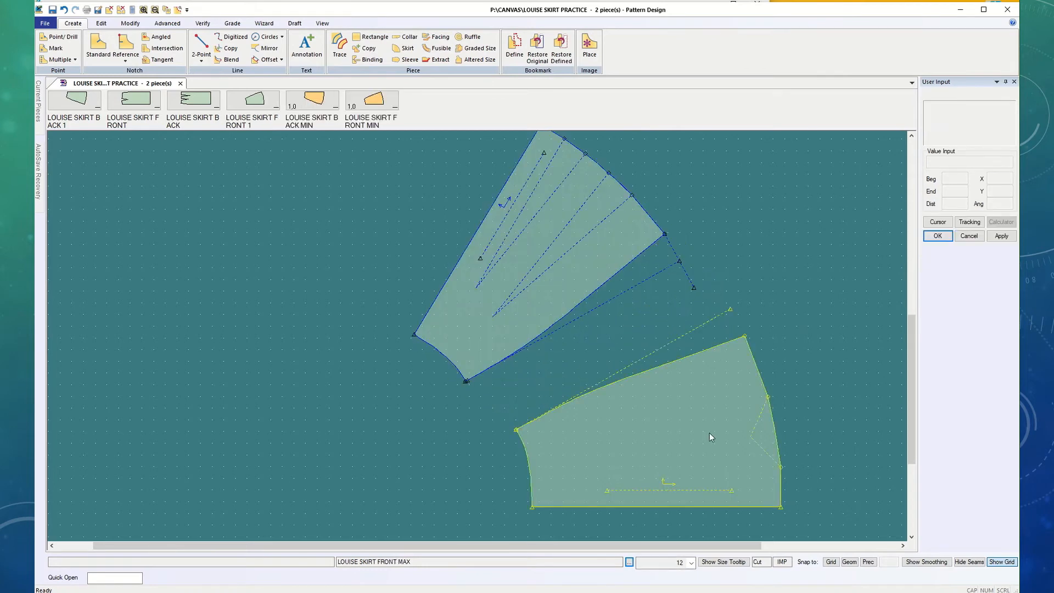
left_click_drag(709, 437, 672, 441)
left_click(693, 316)
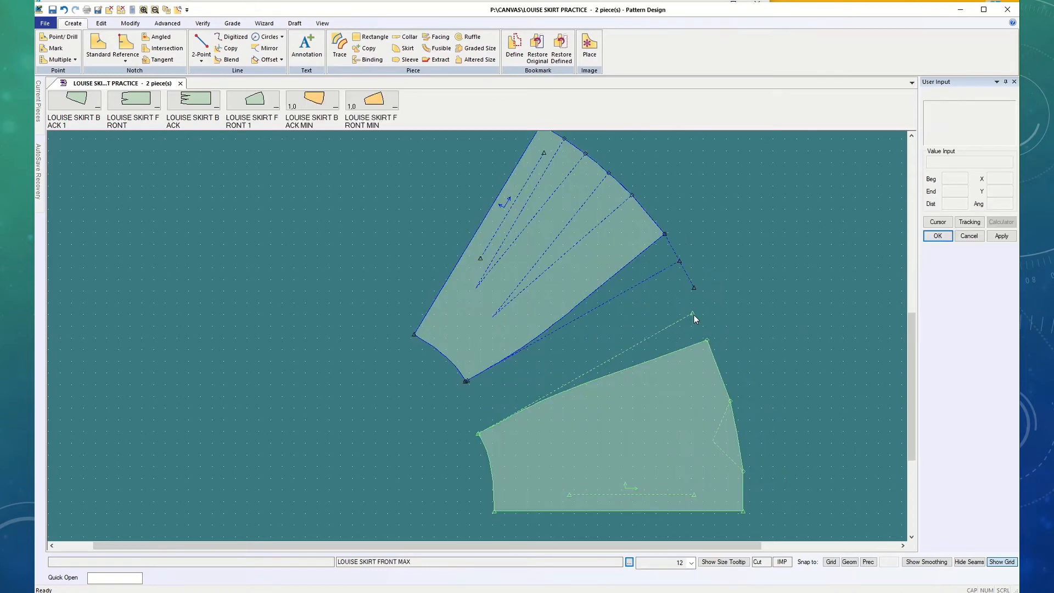
left_click(701, 337)
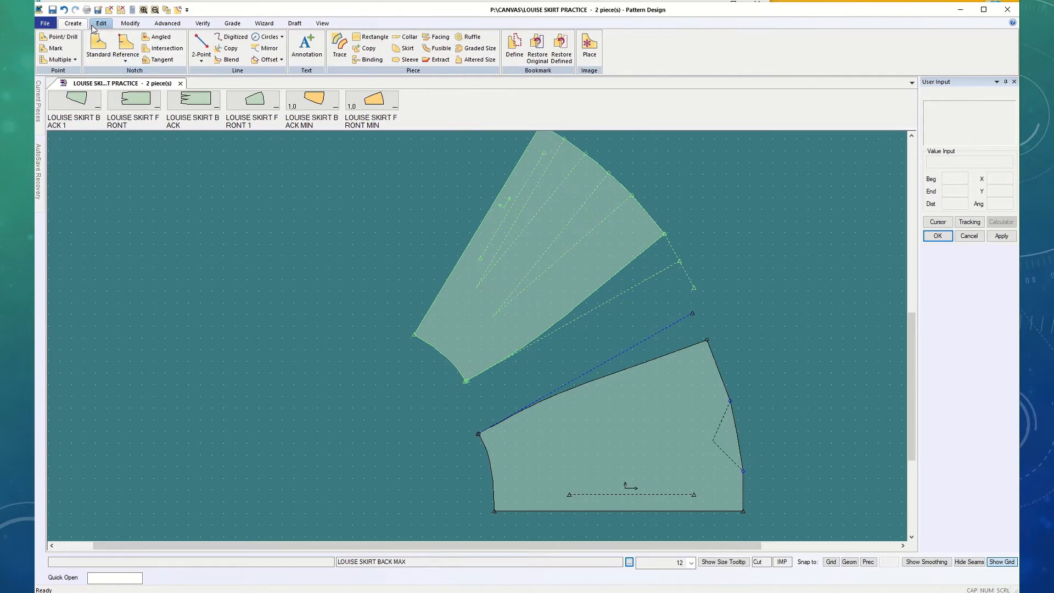
Step: Swap the front max piece's curved side seam with its copied internal dividing line
left_click(132, 27)
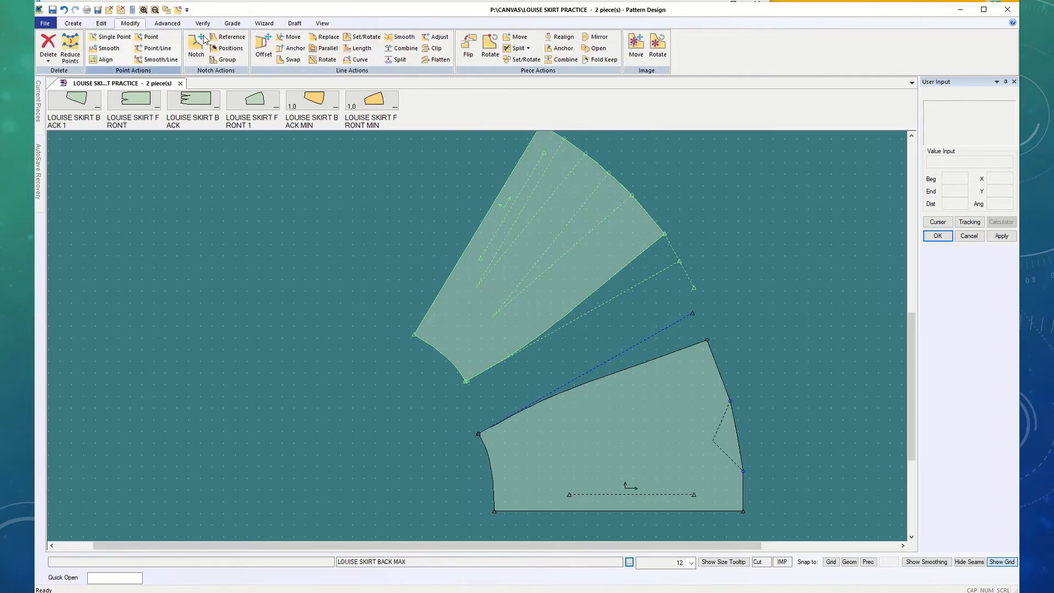
left_click(290, 59)
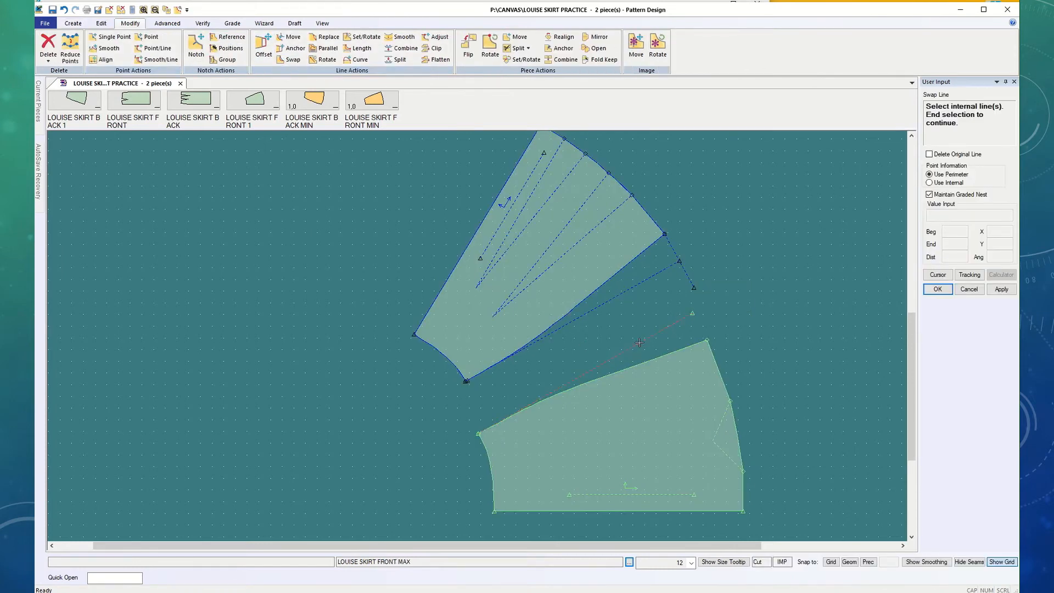
right_click(656, 376)
left_click(657, 379)
left_click(649, 361)
right_click(648, 360)
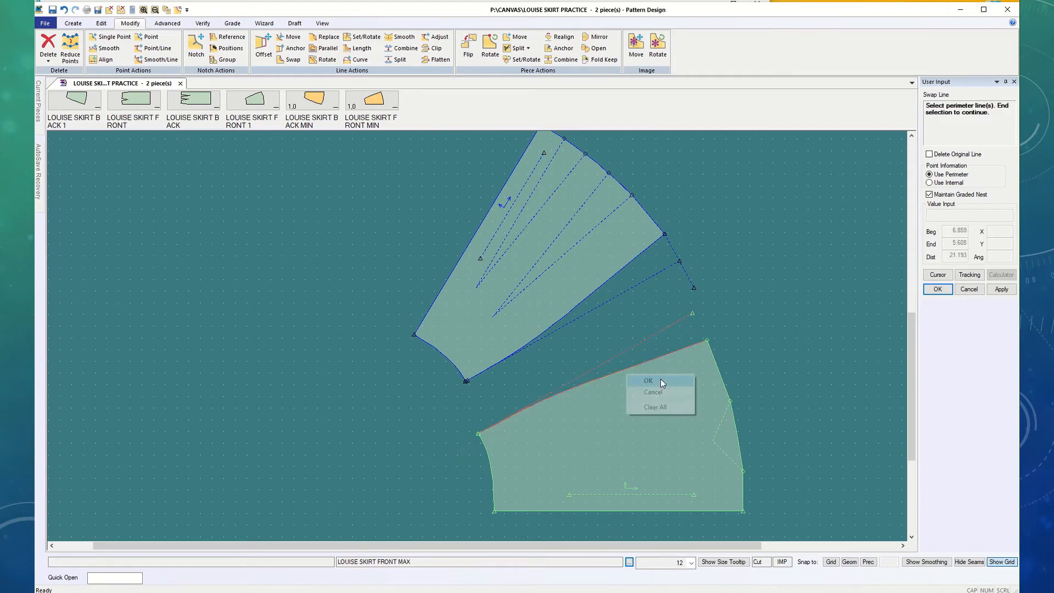
left_click(661, 381)
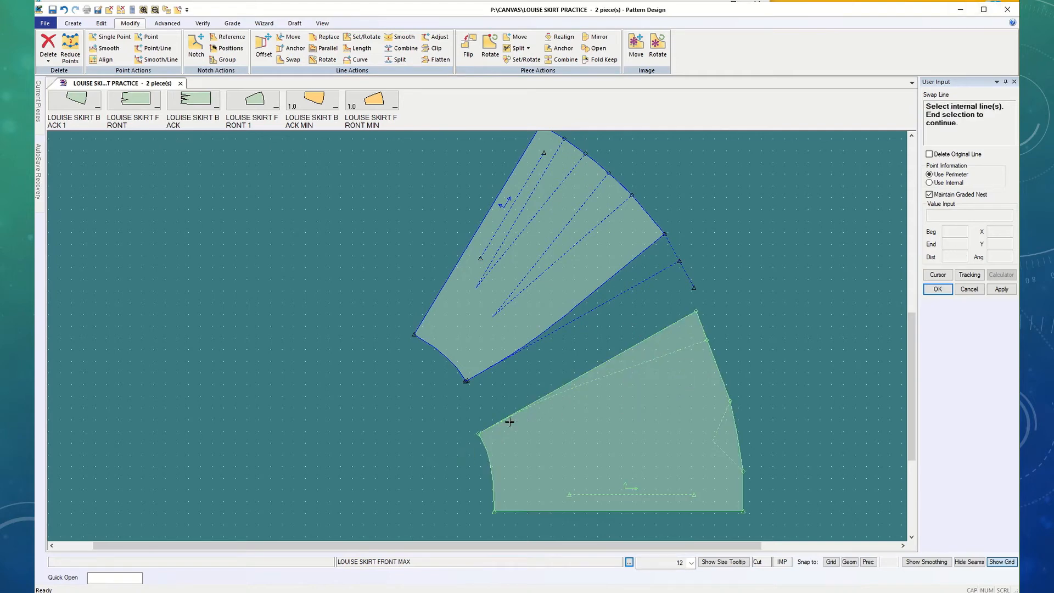
Step: Swap the back max piece's curved side seam with its internal dividing line and dismiss the intersection error
left_click(608, 301)
right_click(559, 329)
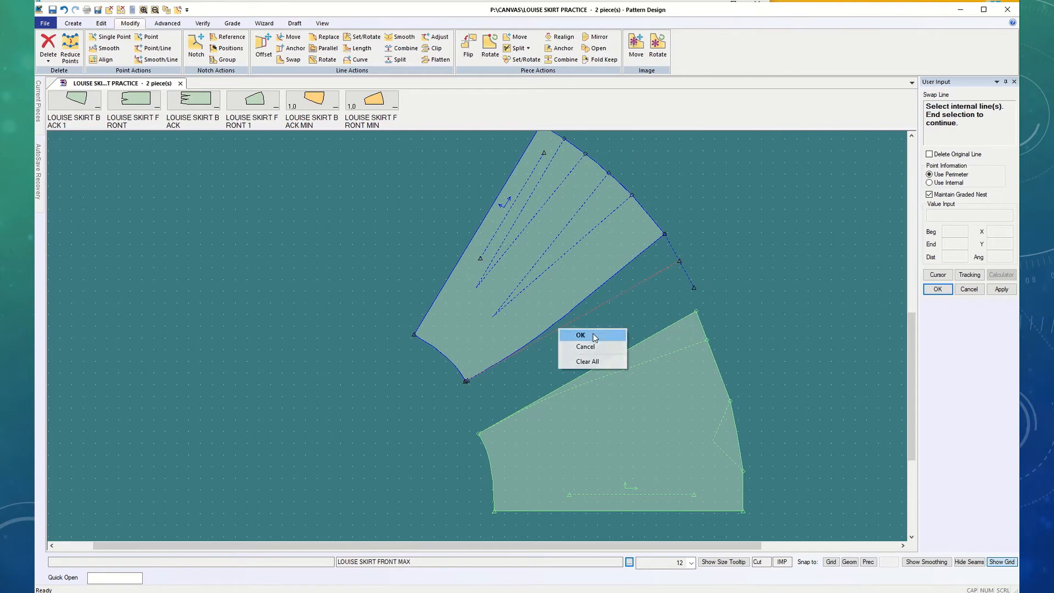
left_click(567, 334)
left_click(594, 292)
right_click(605, 336)
left_click(604, 343)
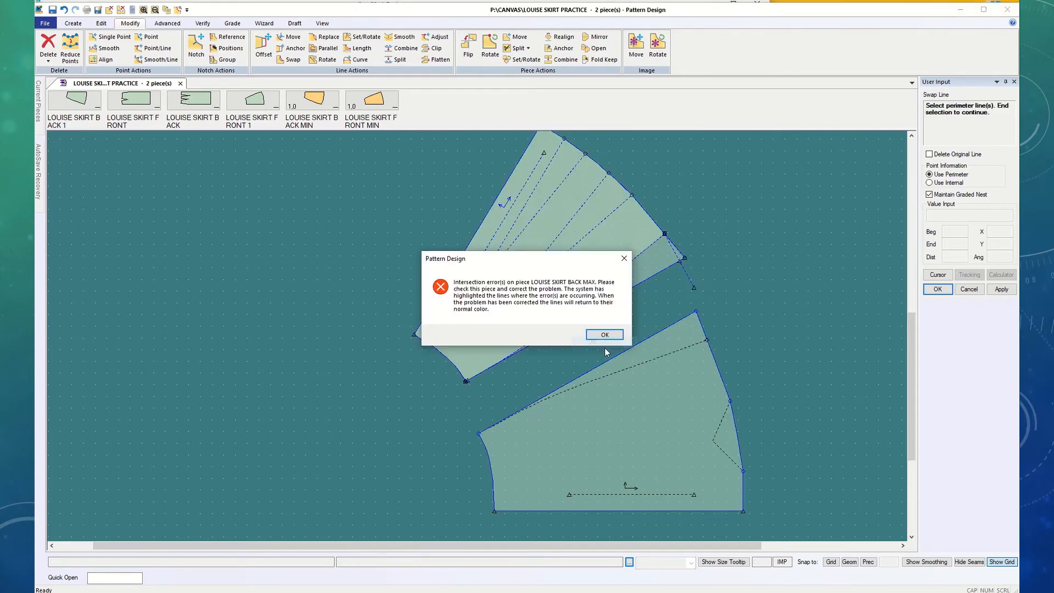
left_click(605, 335)
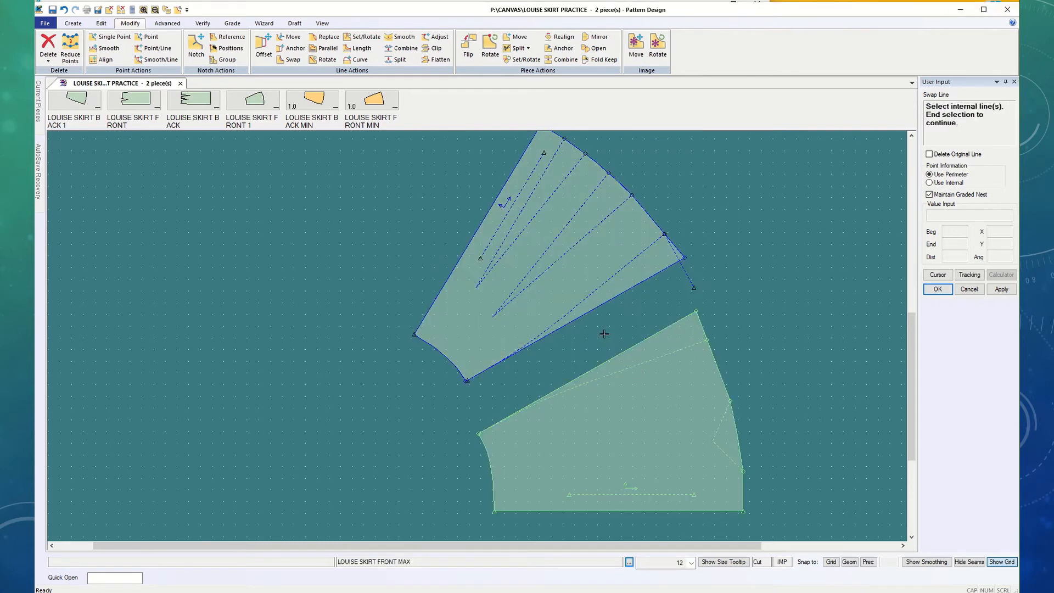
left_click(948, 291)
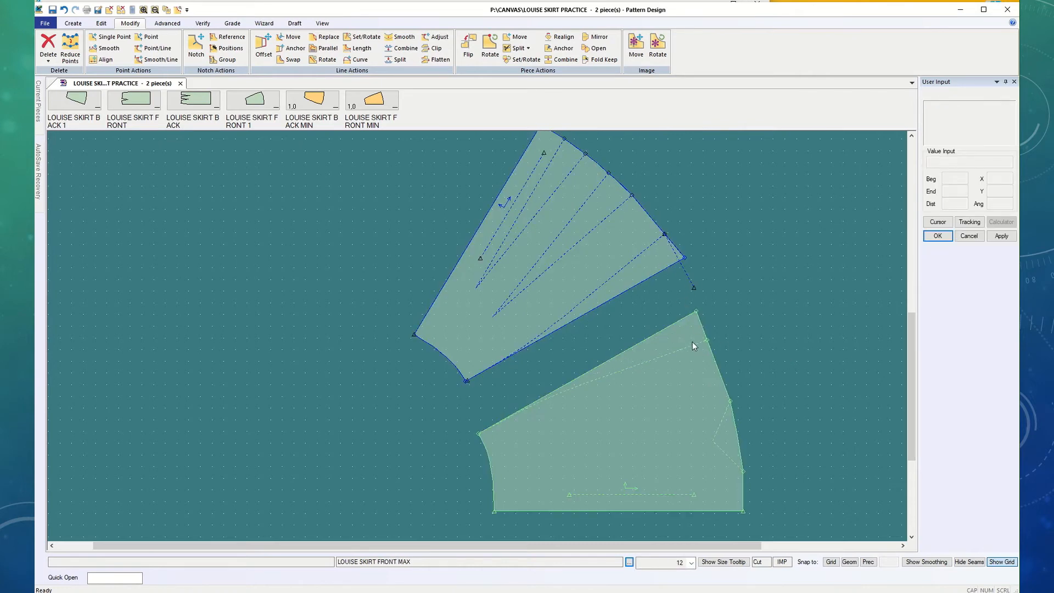
Step: Set and rotate the back max piece against the front max piece along the new side seams, matching their waist corners
scroll(685, 325, "up", 2)
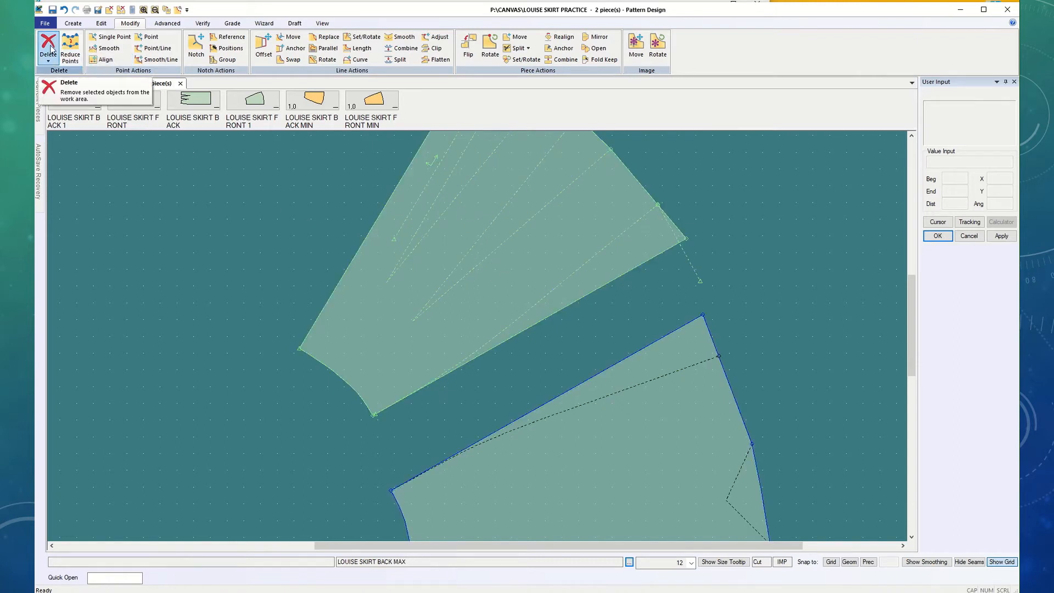
left_click(516, 59)
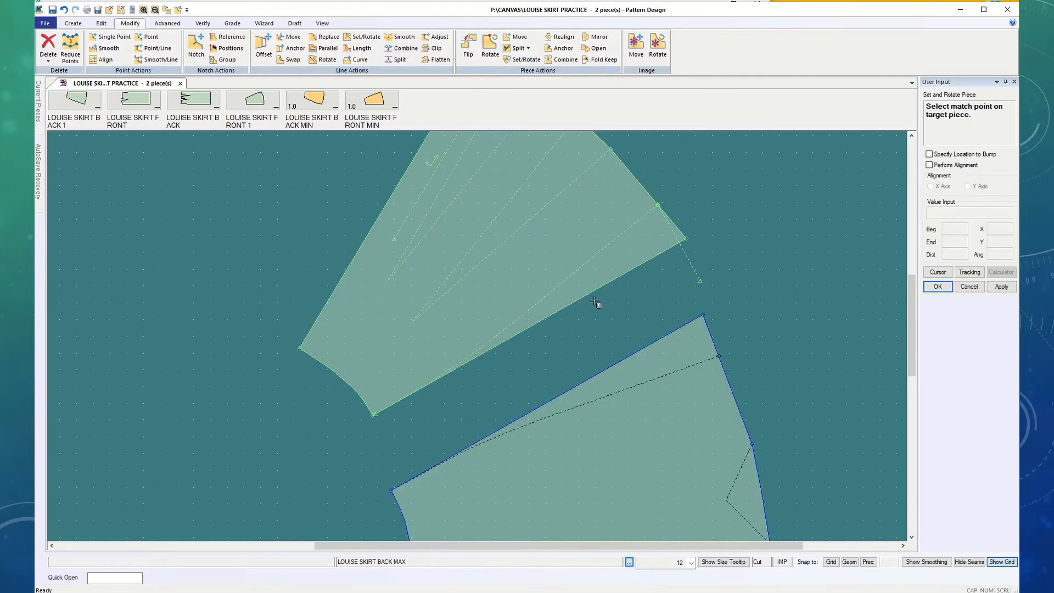
scroll(355, 453, "up", 5)
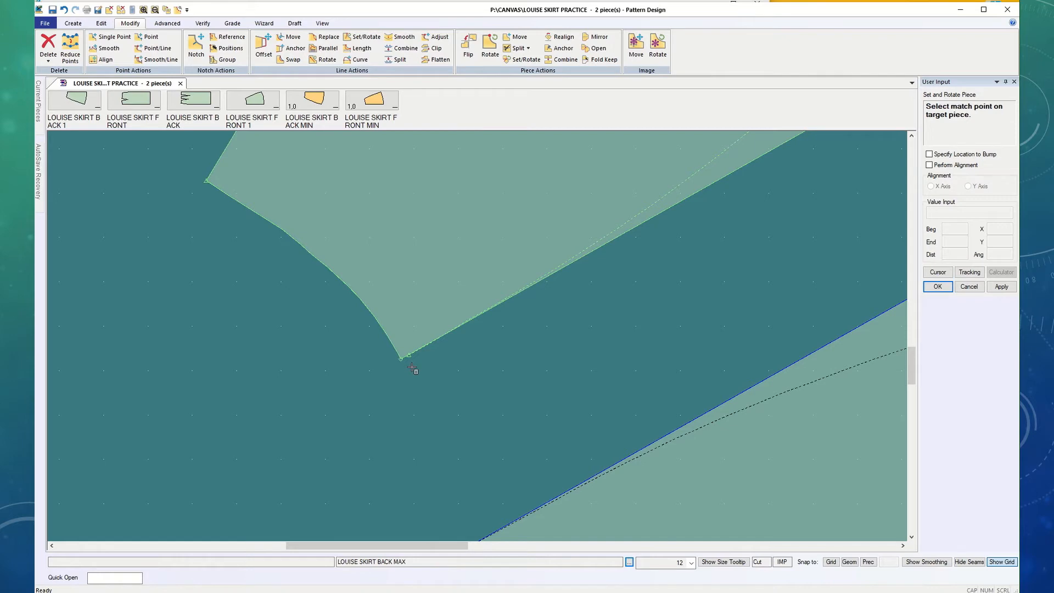
scroll(412, 368, "down", 4)
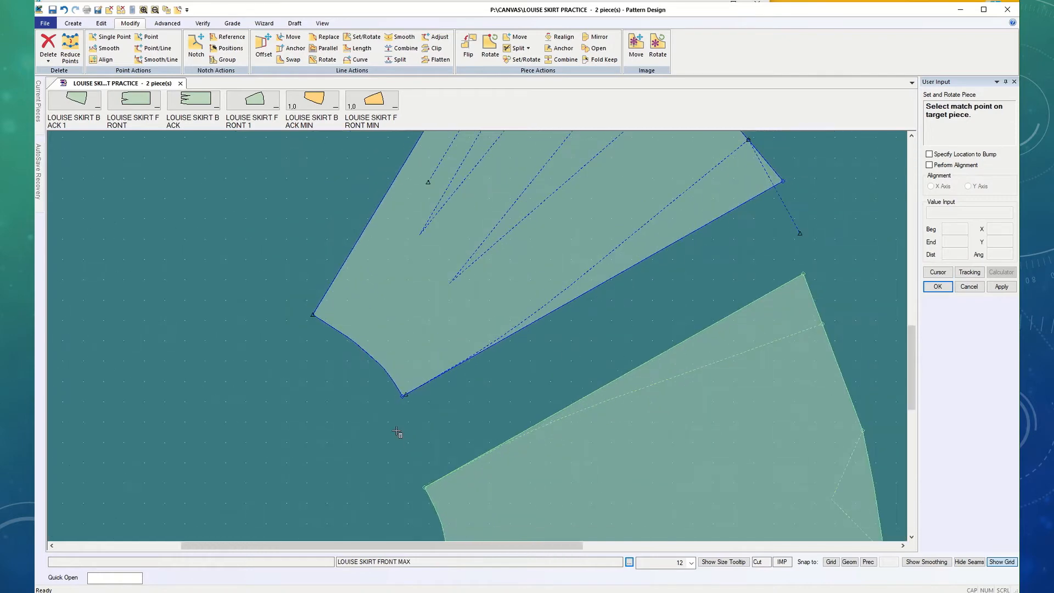
scroll(397, 433, "down", 1)
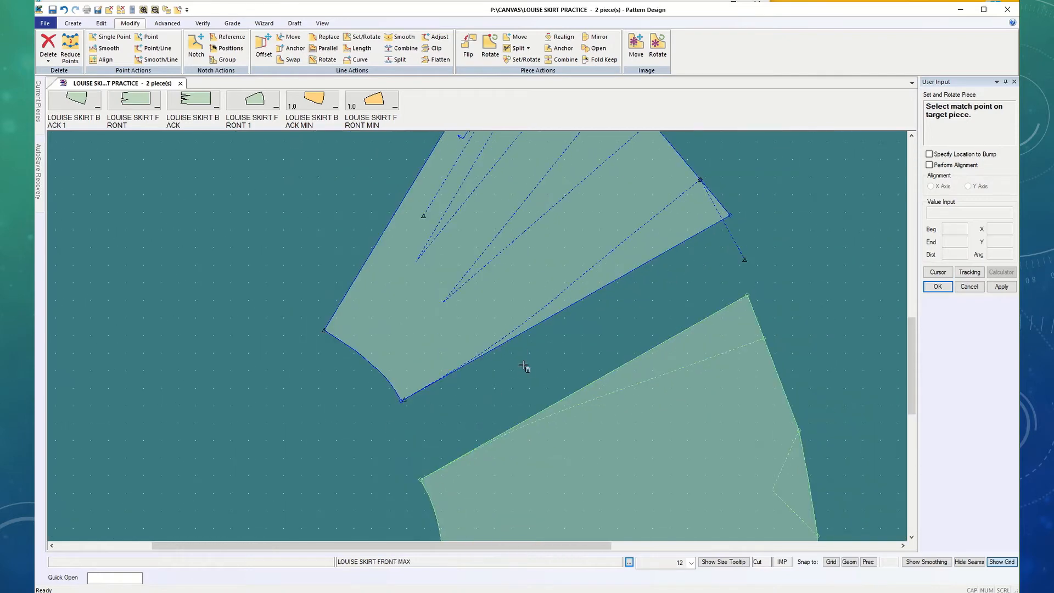
left_click(424, 482)
left_click(462, 457)
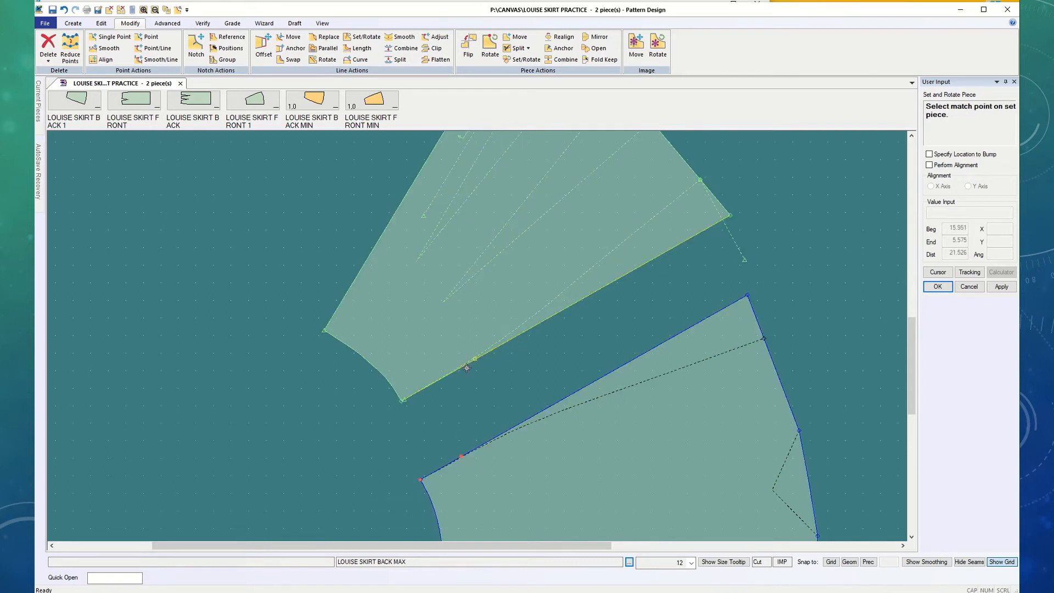
left_click(404, 399)
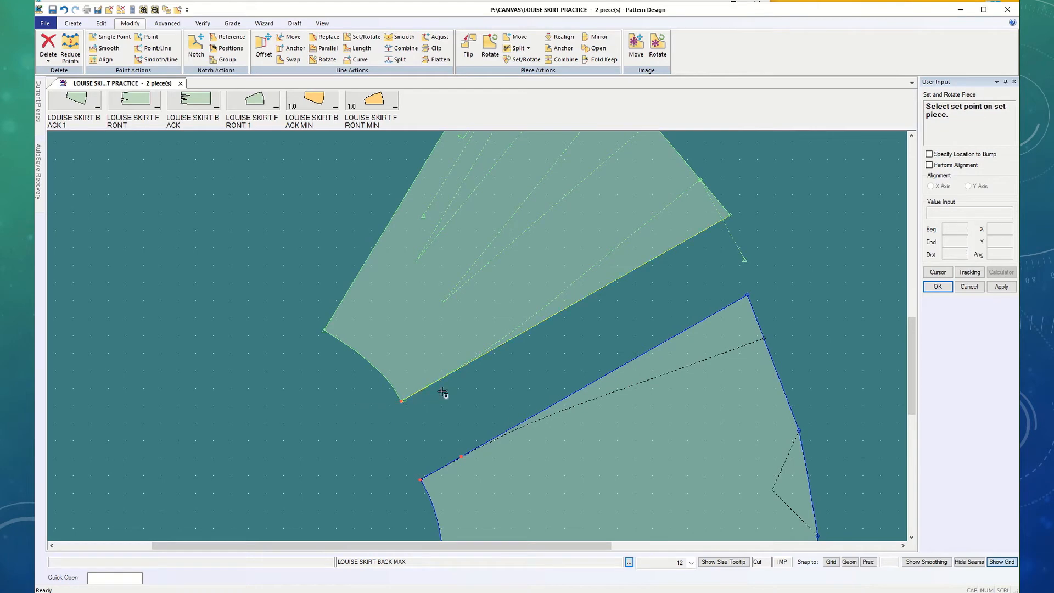
left_click(478, 360)
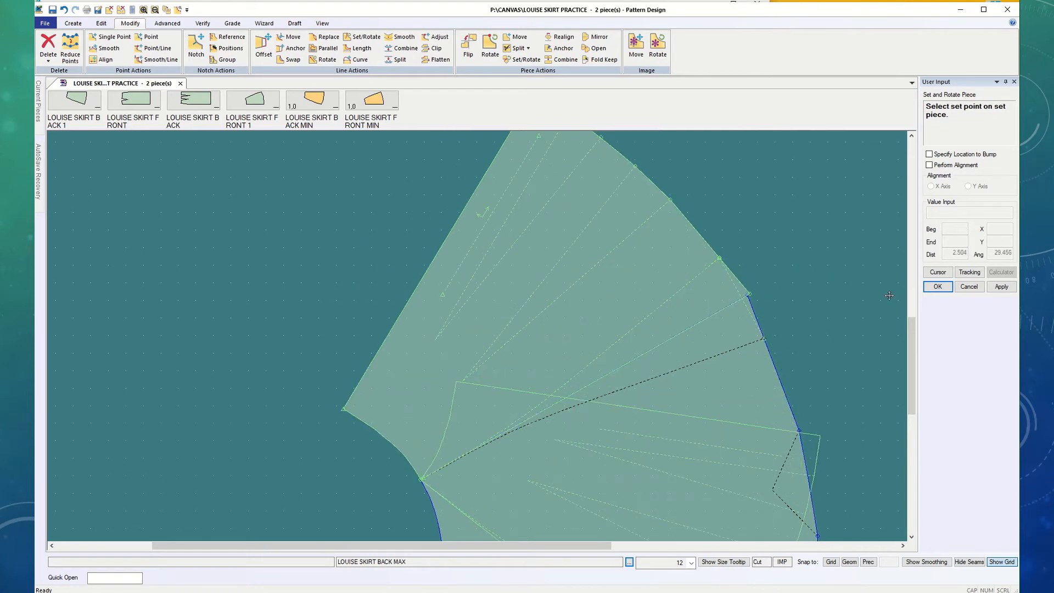
left_click(966, 291)
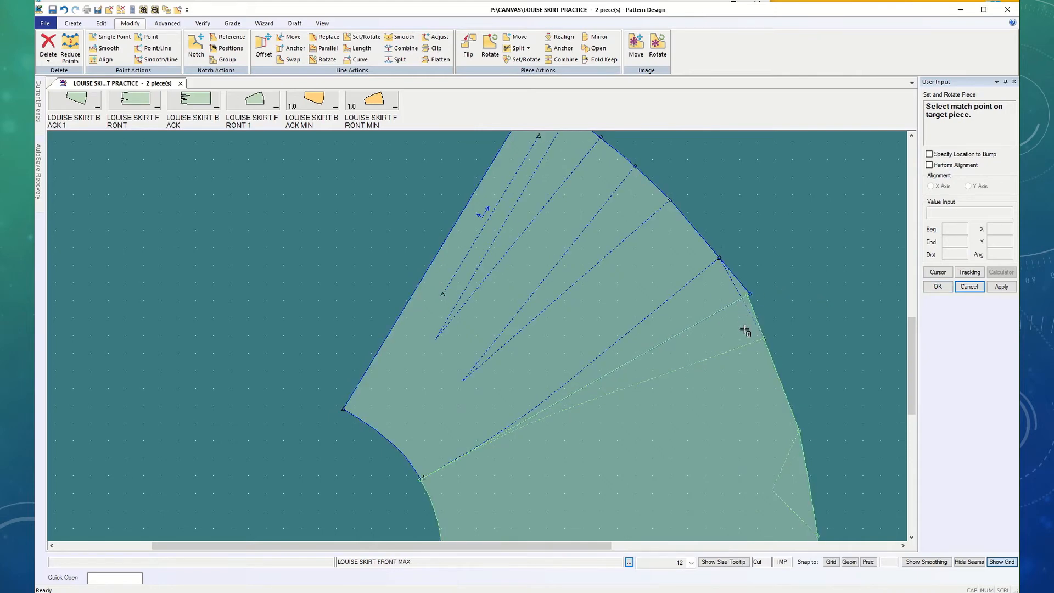
Step: Copy the back piece's hem connecting line onto the front max piece
left_click(73, 23)
left_click(227, 48)
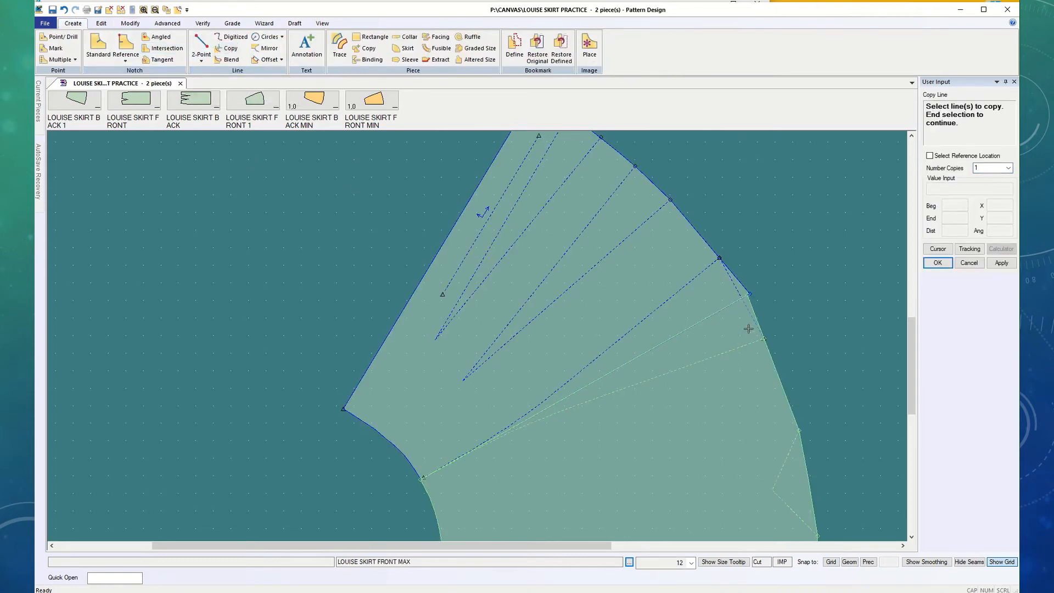
left_click(734, 286)
left_click(937, 263)
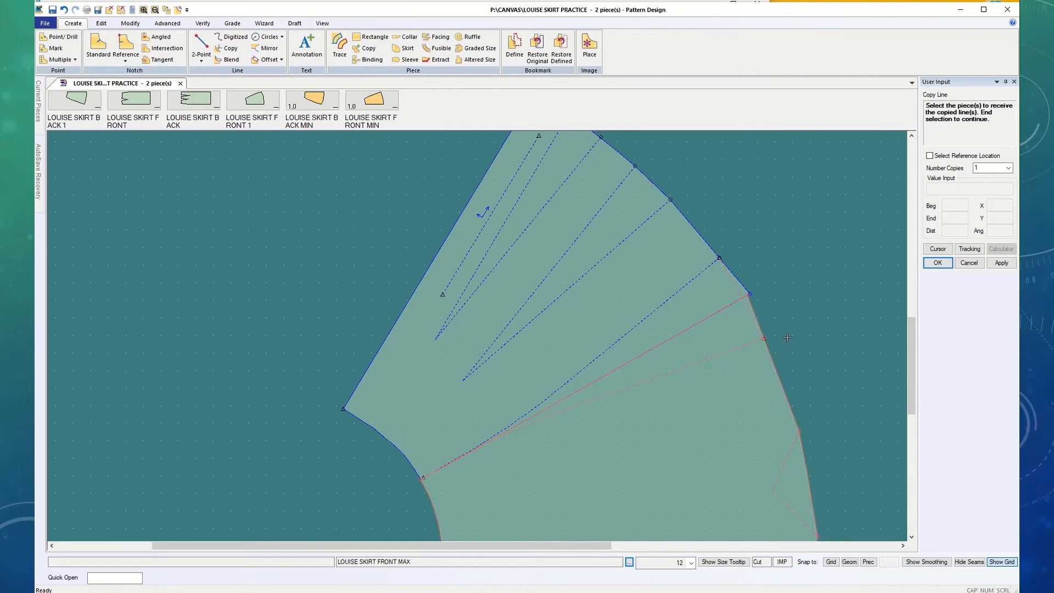
left_click(938, 263)
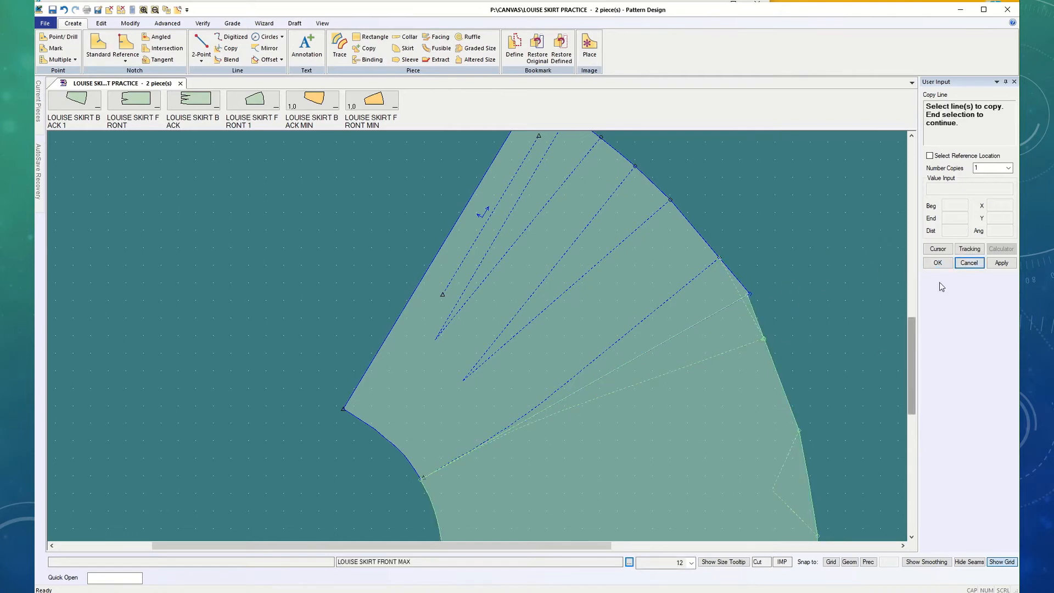
left_click(940, 263)
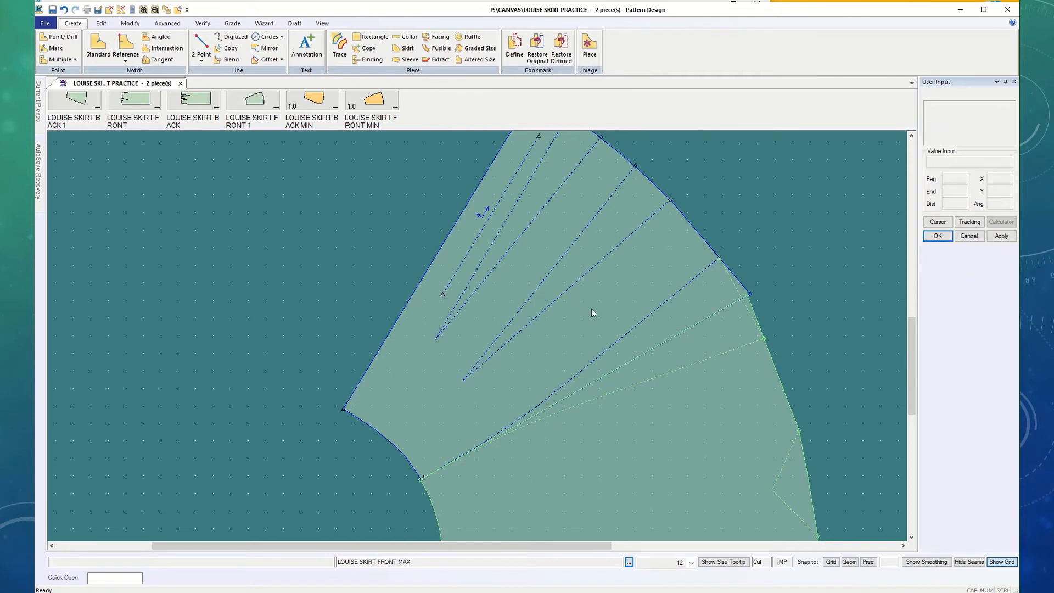
Step: Draw a two-point curve across the joined side seam from the front max hem to the back max hem, shaping it to blend them
scroll(721, 391, "down", 2)
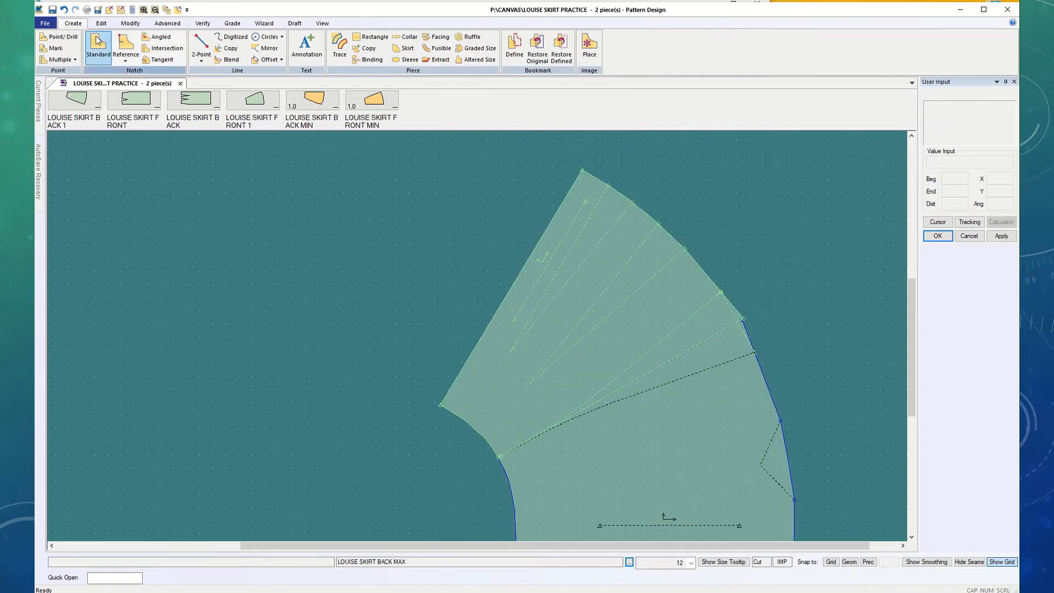
left_click(201, 59)
left_click(213, 83)
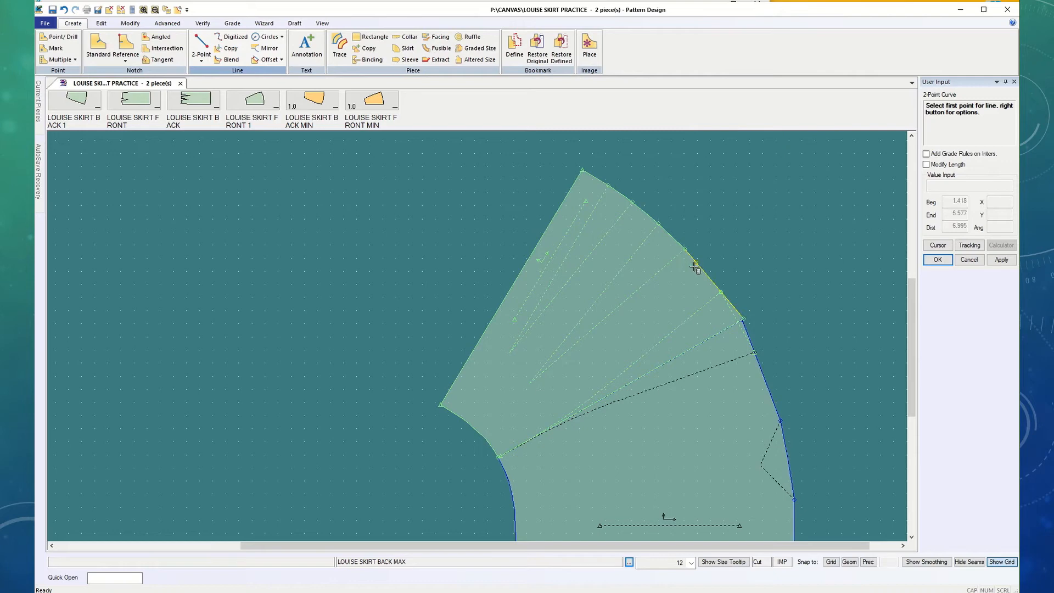
left_click(721, 292)
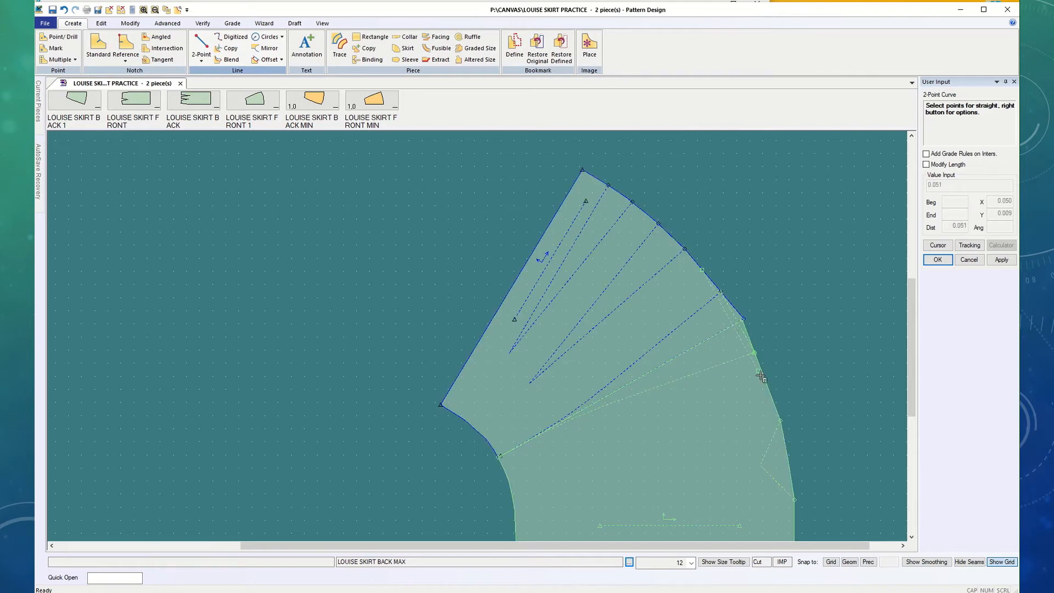
left_click(755, 353)
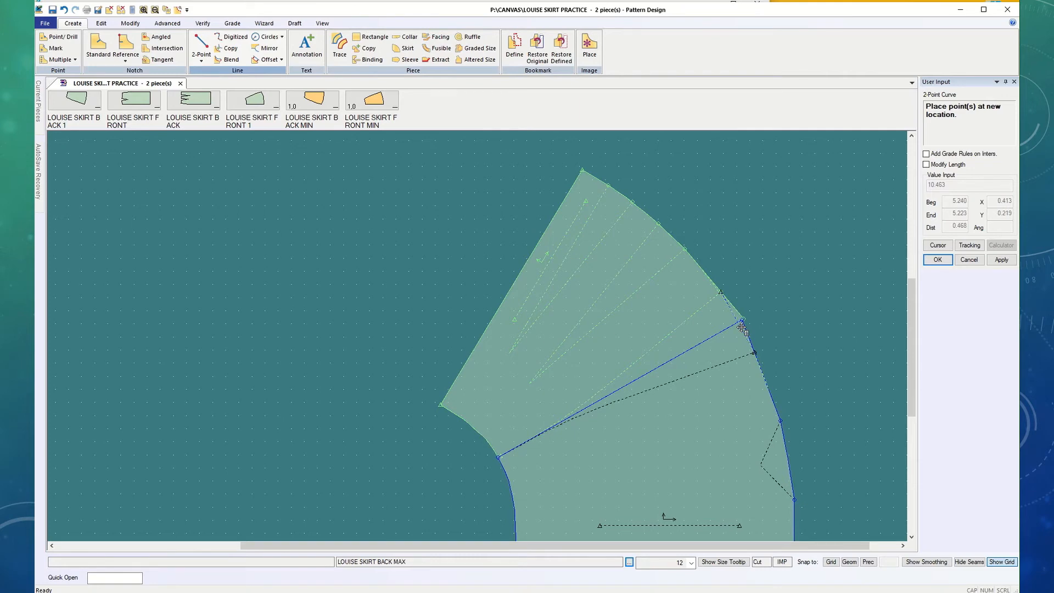
left_click(742, 329)
Step: Copy the blended hem curve from the front max piece onto the back max piece
scroll(750, 330, "up", 3)
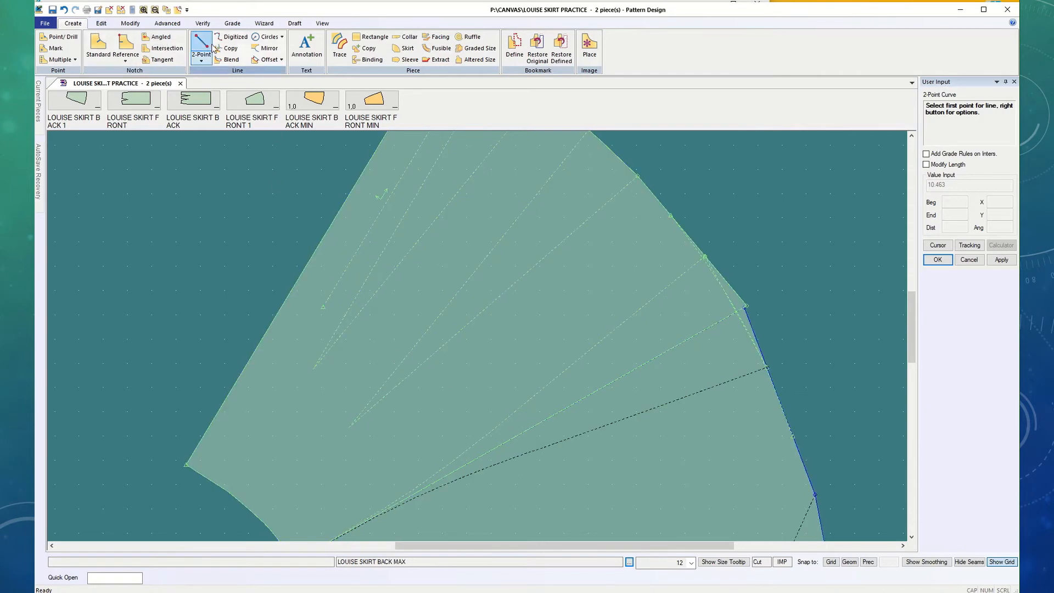
left_click(228, 49)
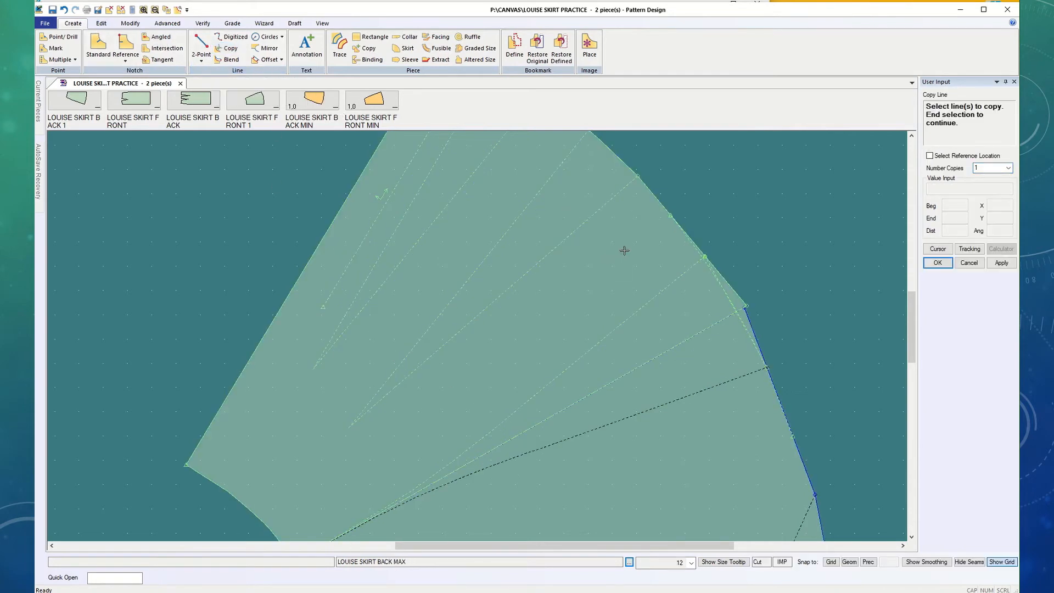
left_click(691, 244)
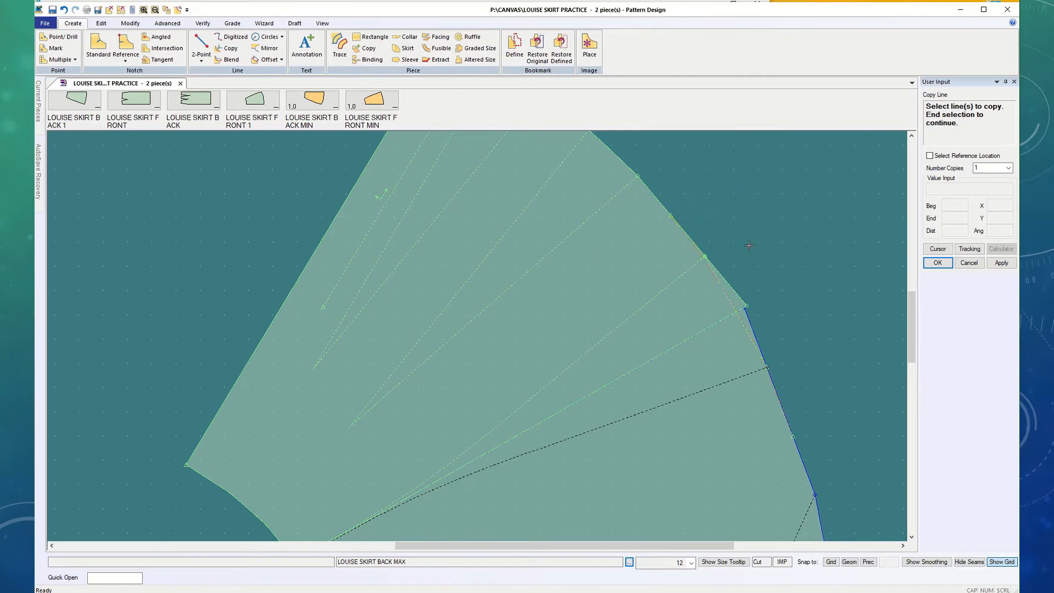
left_click(938, 263)
left_click(761, 436)
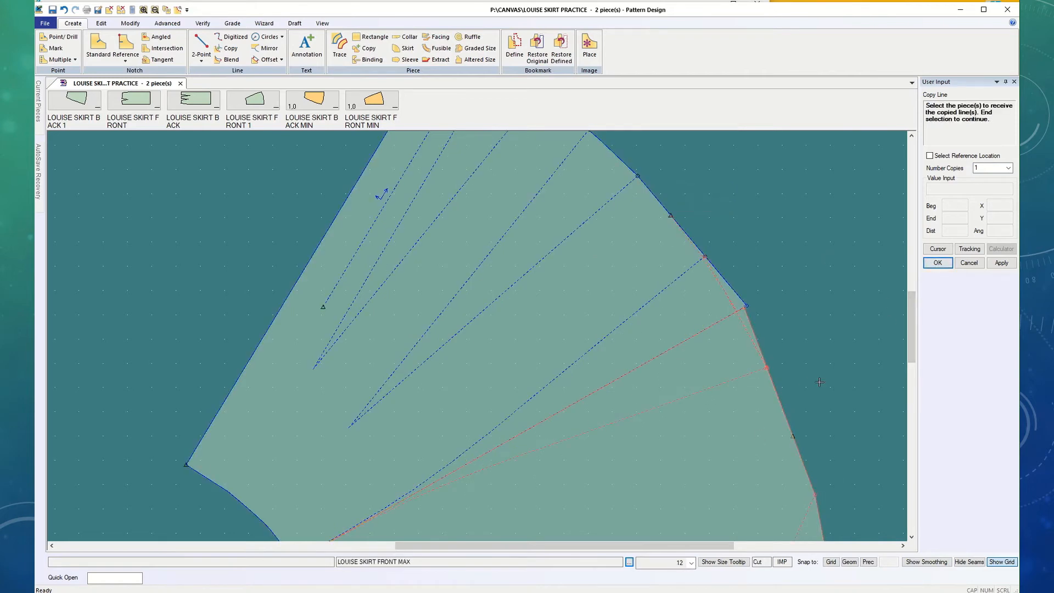
left_click(938, 262)
left_click(938, 263)
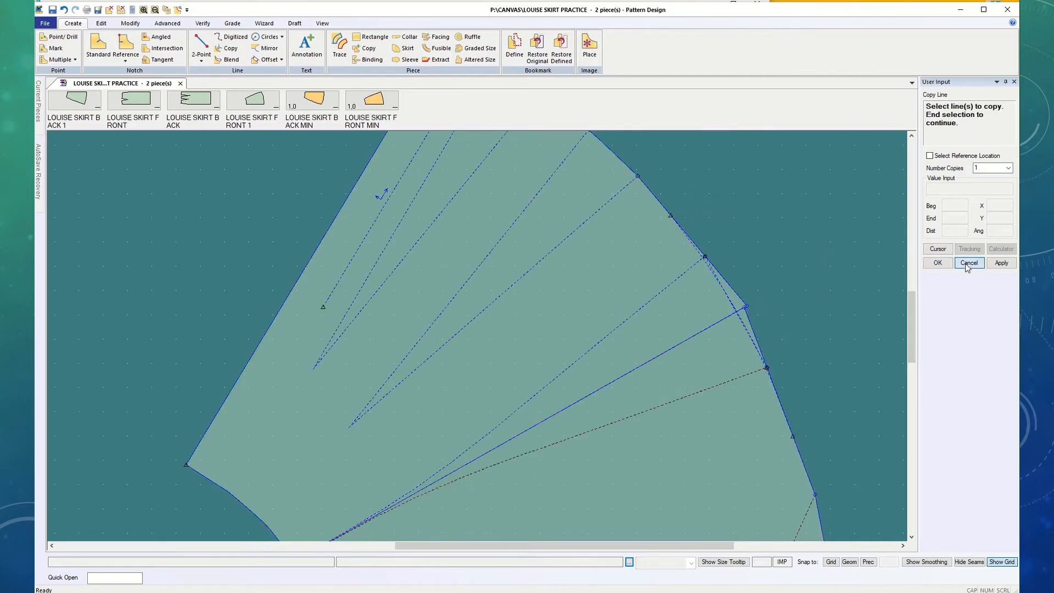
left_click(938, 266)
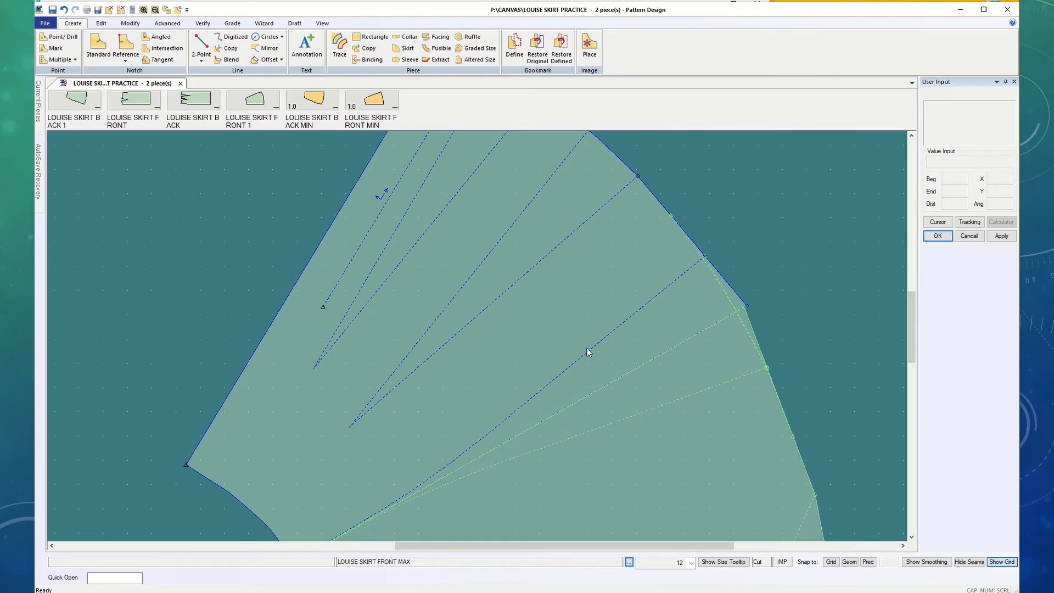
Step: Separate the front and back max pieces, leaving each with its own blended hem curve
left_click(535, 331)
left_click(653, 390)
left_click(453, 313)
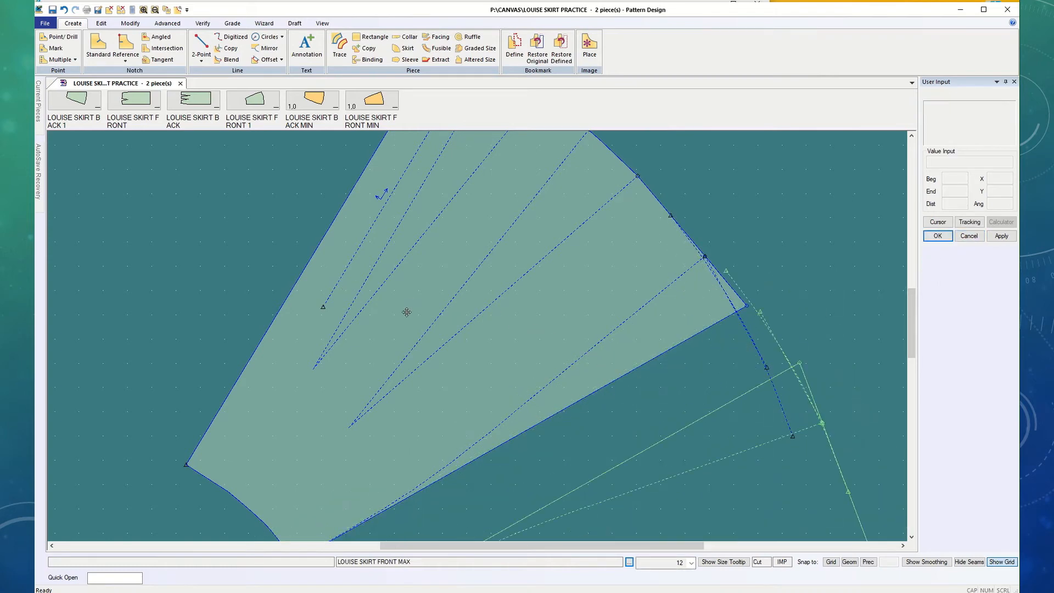
left_click(426, 329)
left_click(411, 223)
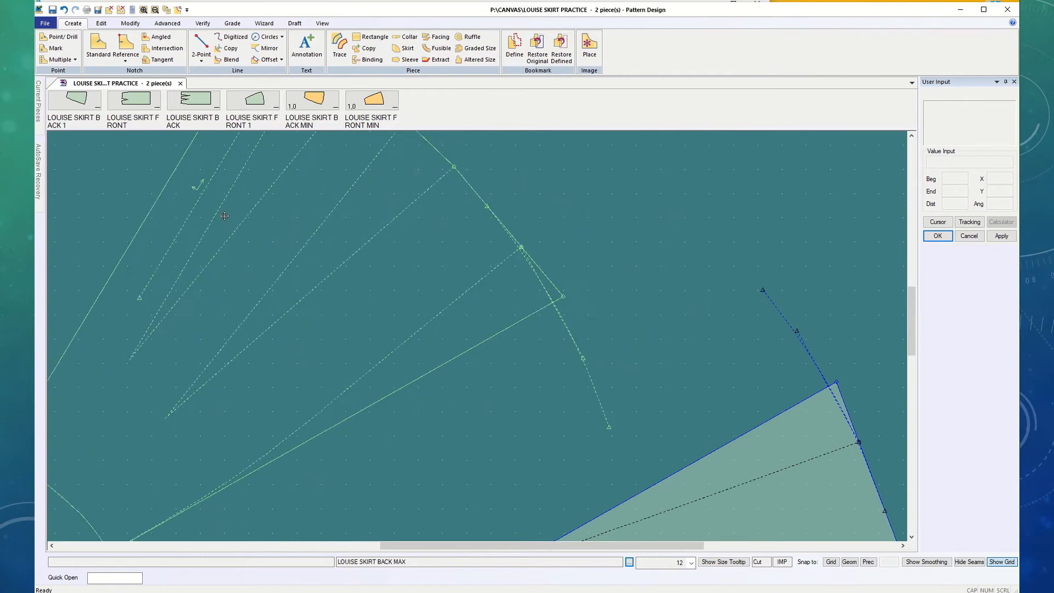
left_click(220, 218)
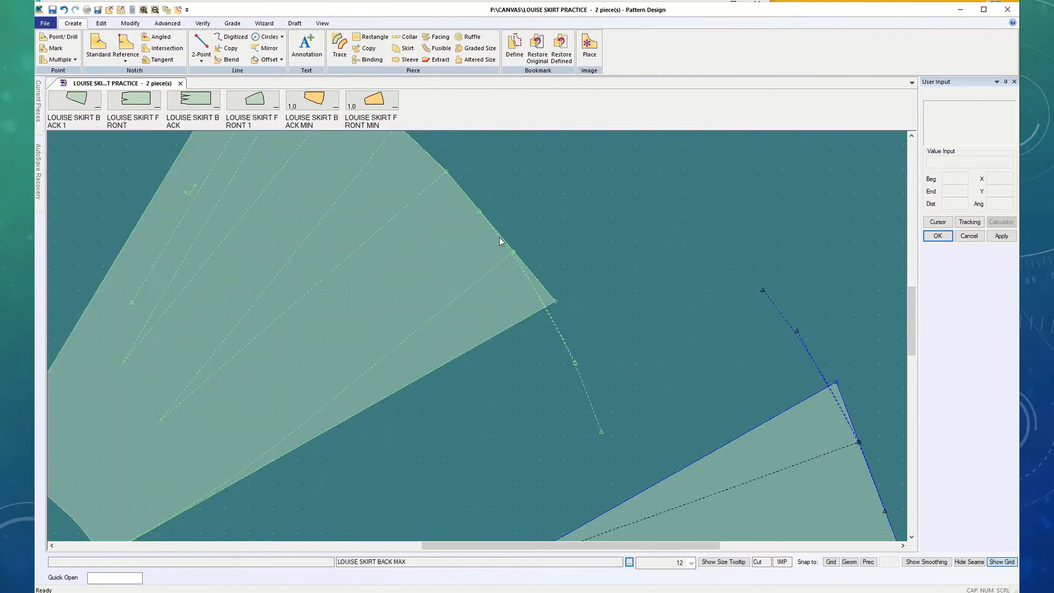
Step: Split the front max piece's hem at the point where the blended curve begins
scroll(500, 236, "up", 4)
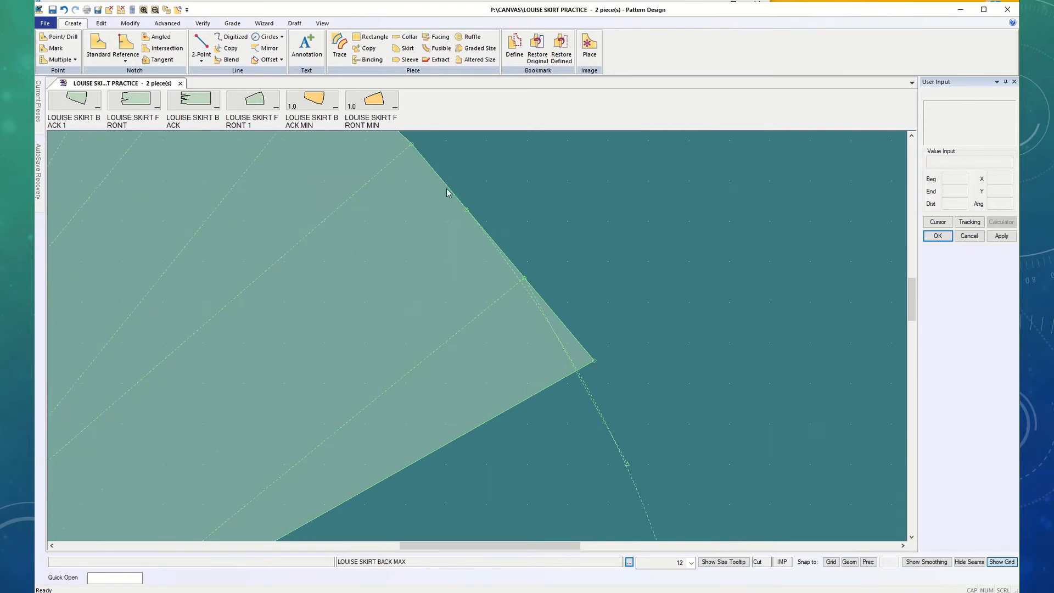
left_click(134, 24)
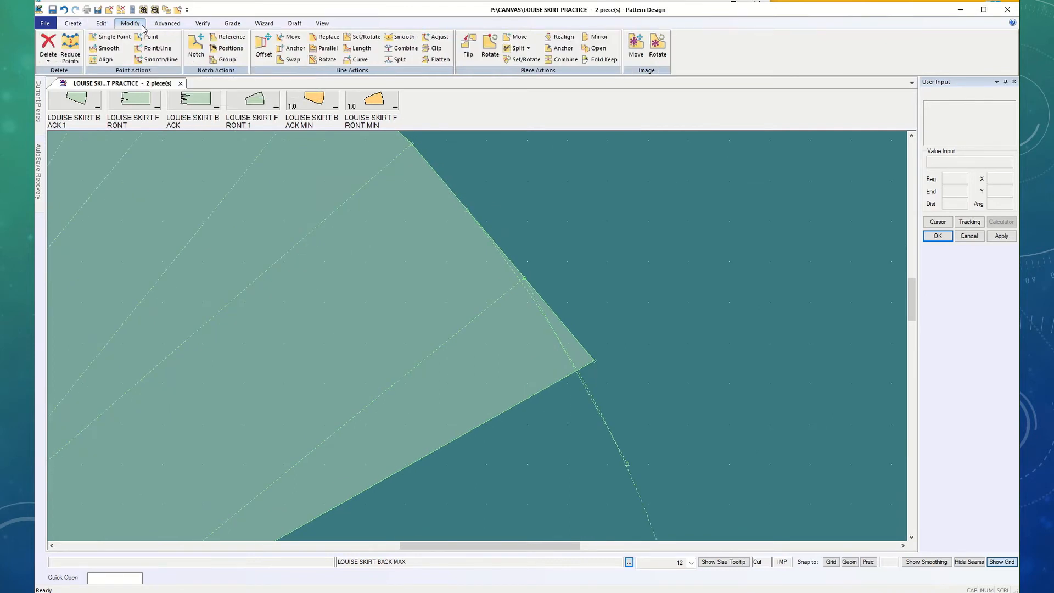
left_click(397, 59)
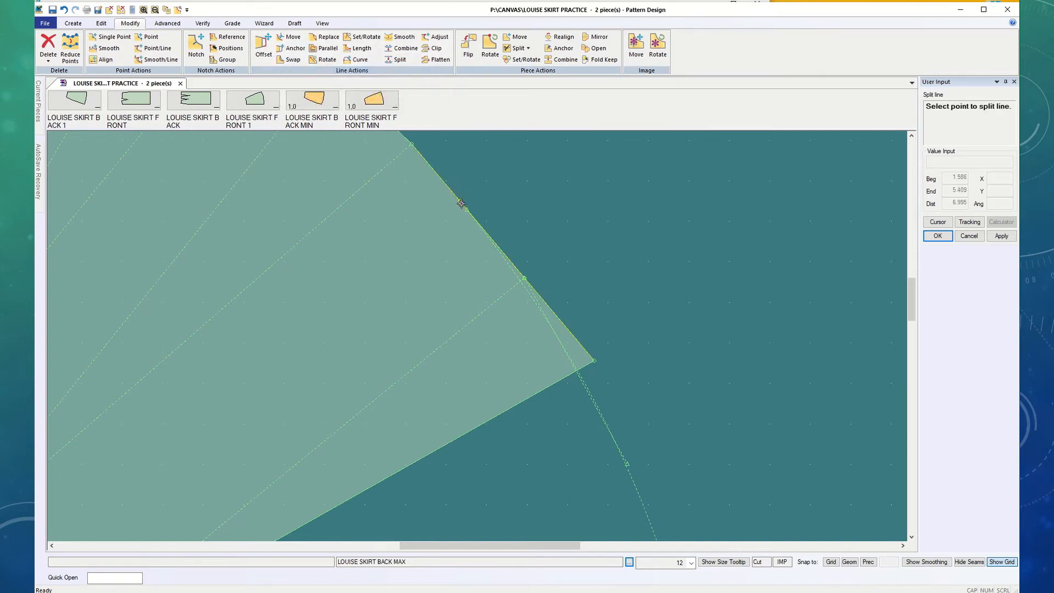
left_click(467, 211)
Step: Swap the front max hem segment beside the side seam with the blended hem curve
left_click(289, 59)
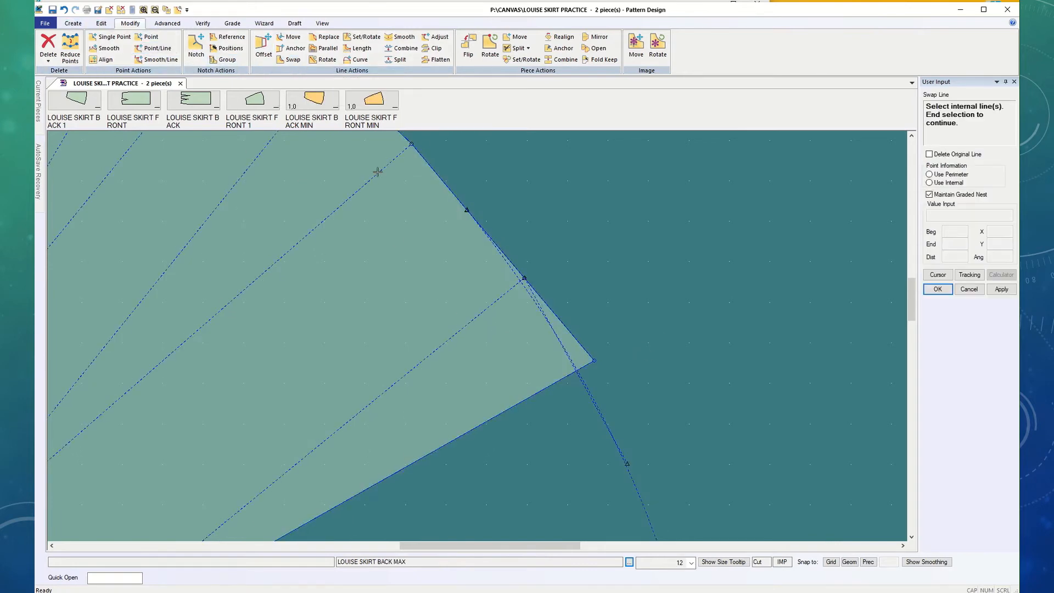
left_click(504, 267)
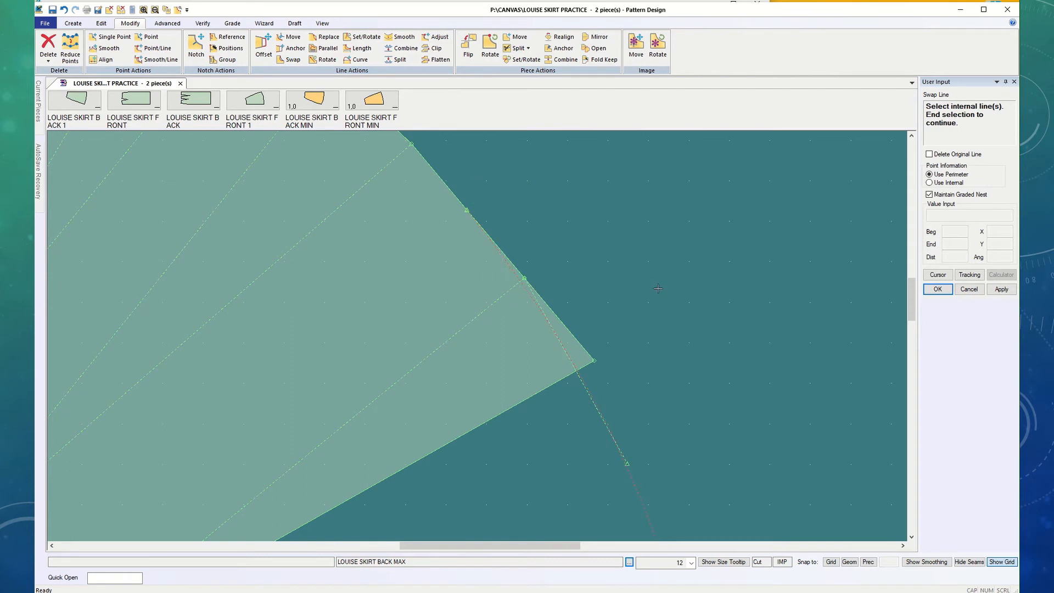
right_click(606, 280)
left_click(605, 282)
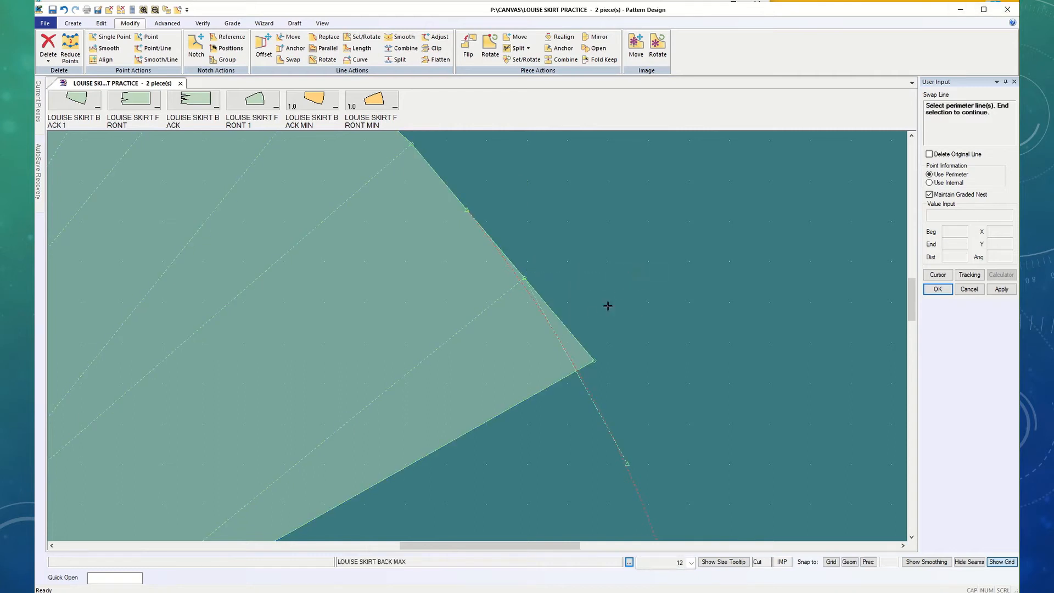
left_click(577, 337)
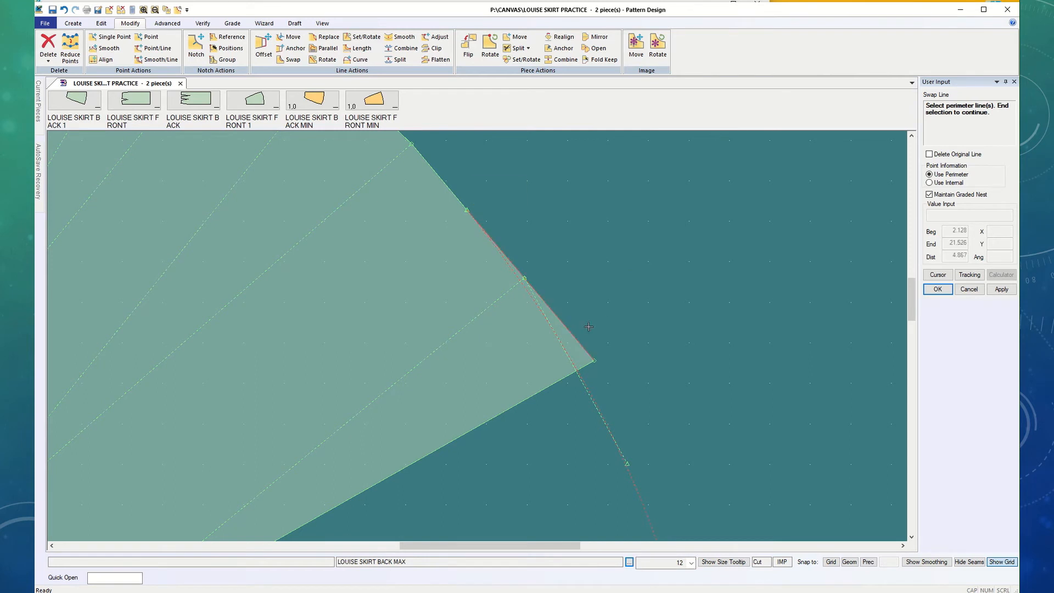
right_click(648, 299)
left_click(649, 296)
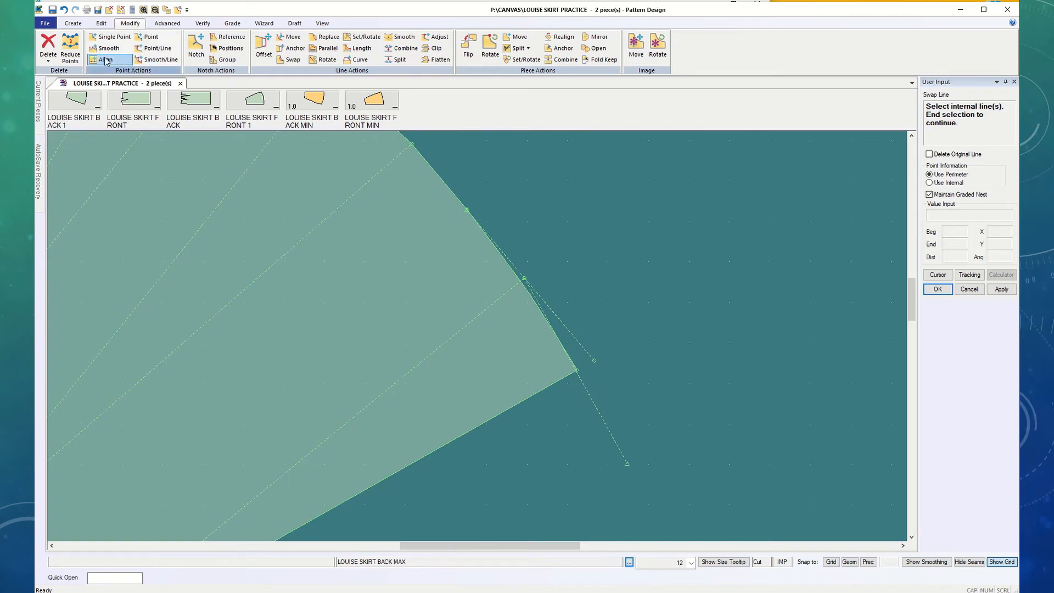
Step: Delete the old hem segment and leftover blending lines around the front max piece's hem corner
left_click(48, 57)
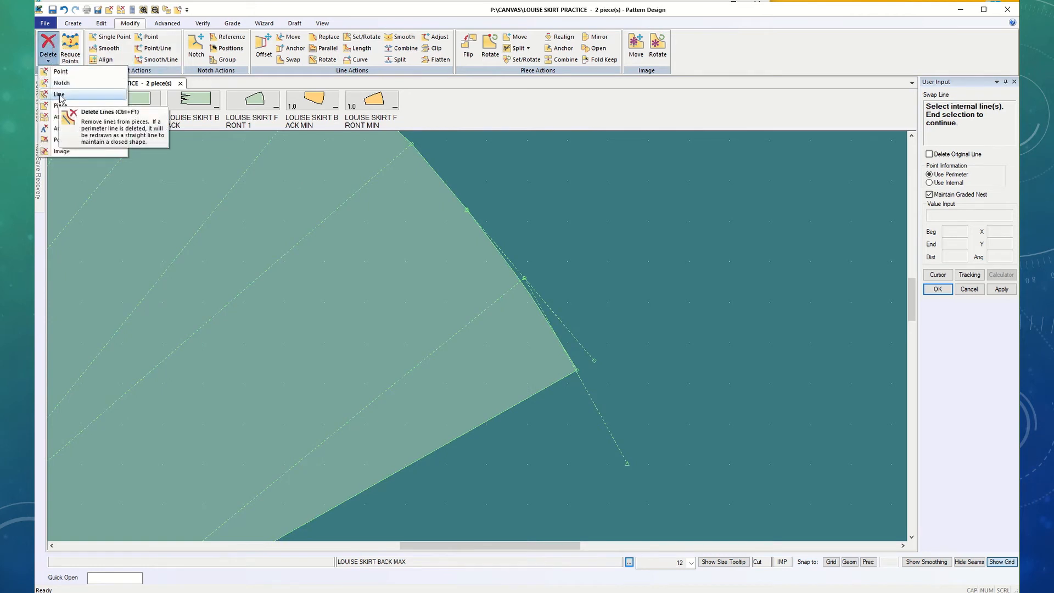
left_click(59, 95)
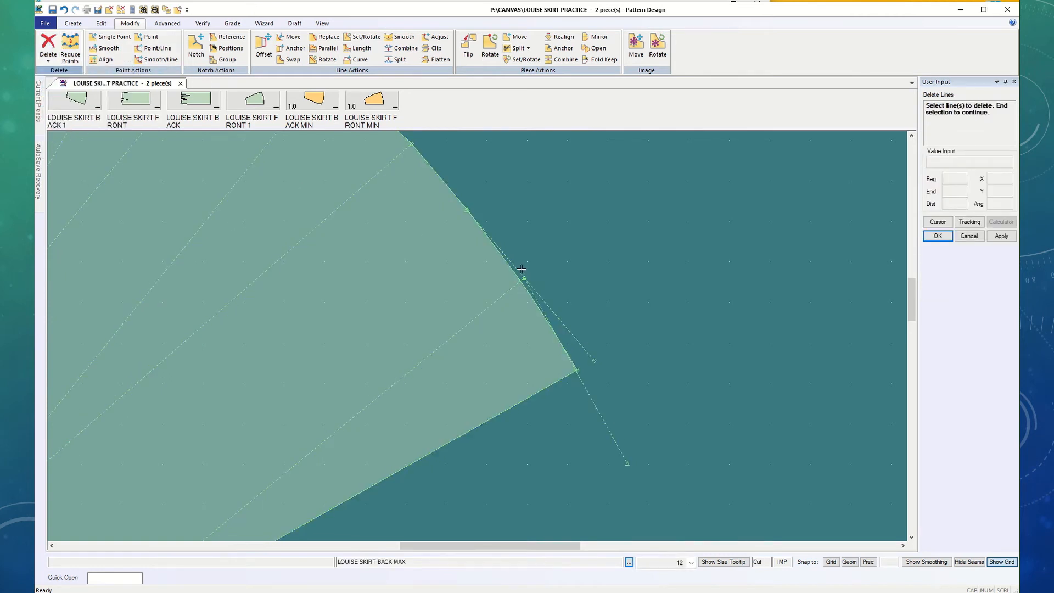
left_click(532, 295)
left_click(533, 296)
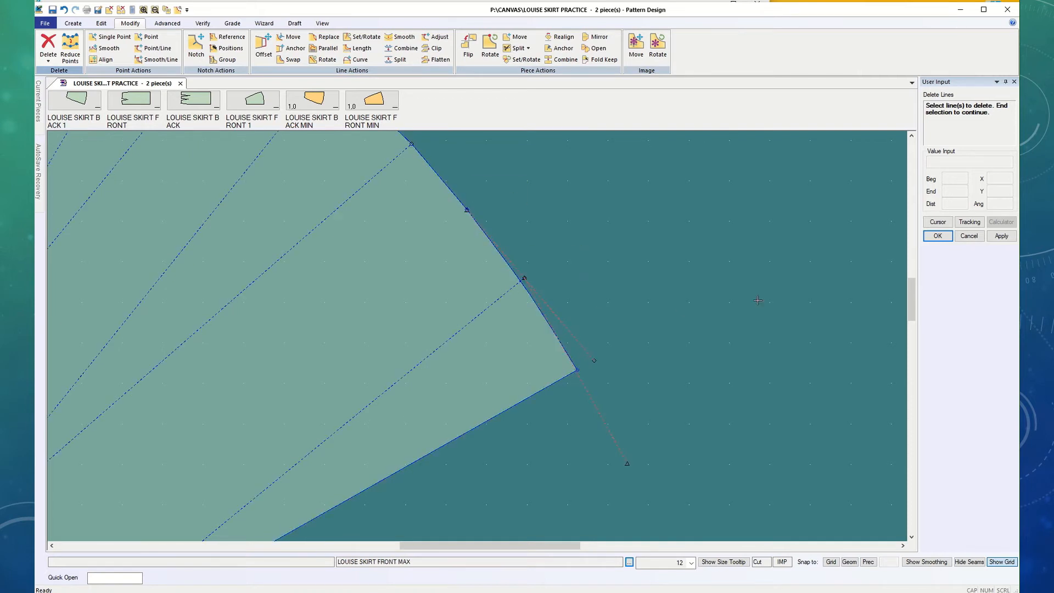
left_click(938, 236)
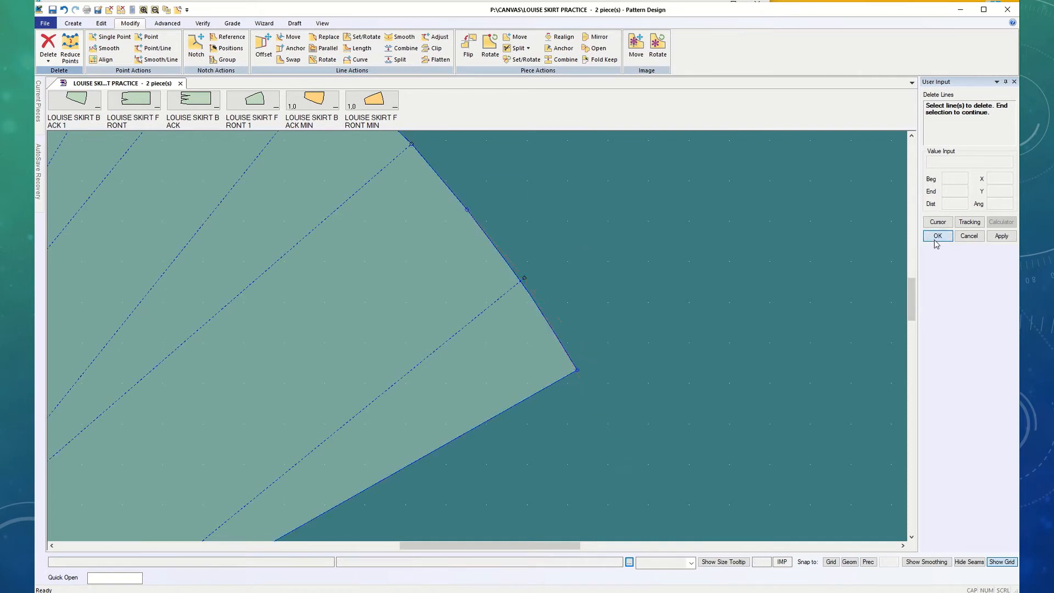
Step: Split the back max piece's hem at the point where the copied blended curve ends
scroll(654, 400, "down", 2)
scroll(635, 399, "down", 2)
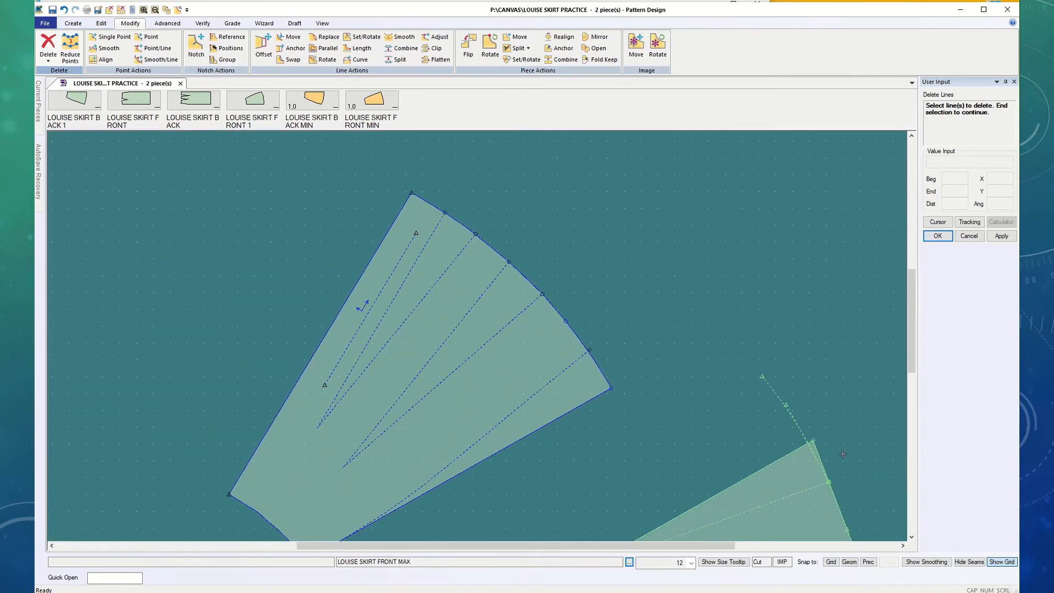
scroll(865, 468, "up", 1)
scroll(823, 504, "up", 1)
scroll(788, 492, "up", 3)
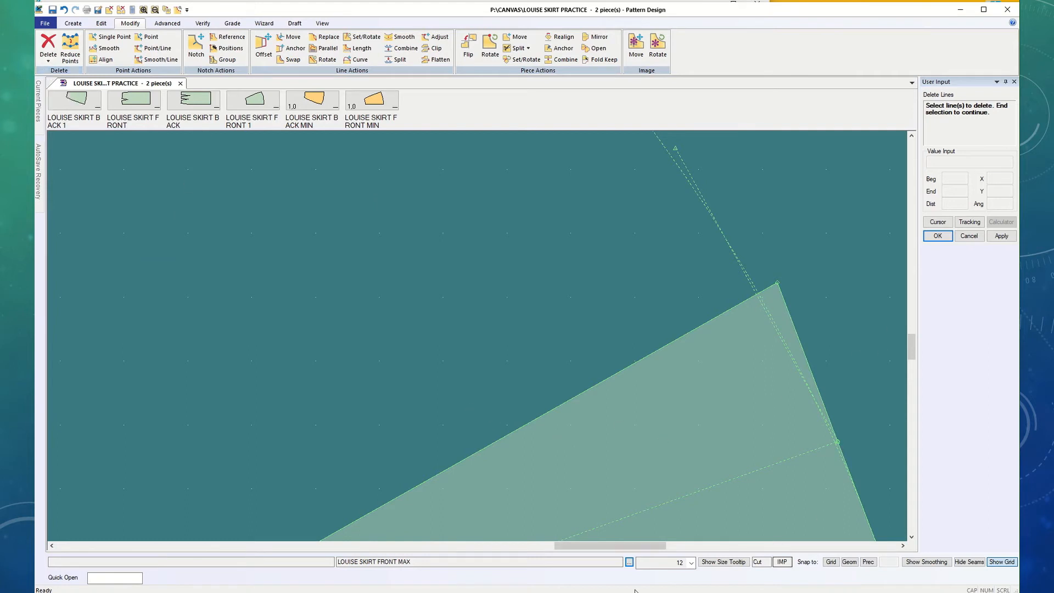
left_click_drag(630, 547, 639, 548)
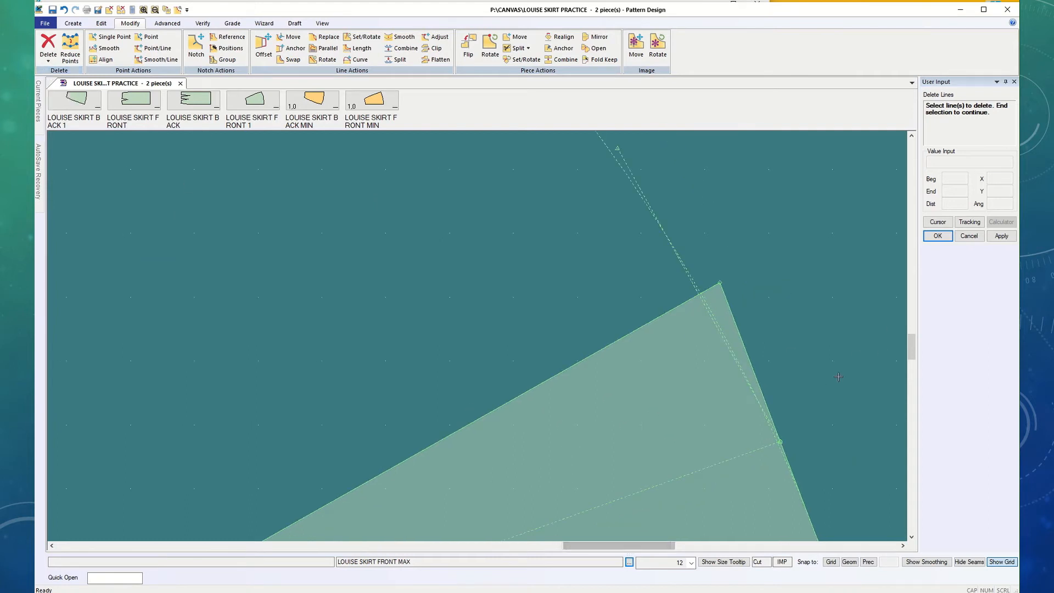
left_click_drag(911, 347, 911, 367)
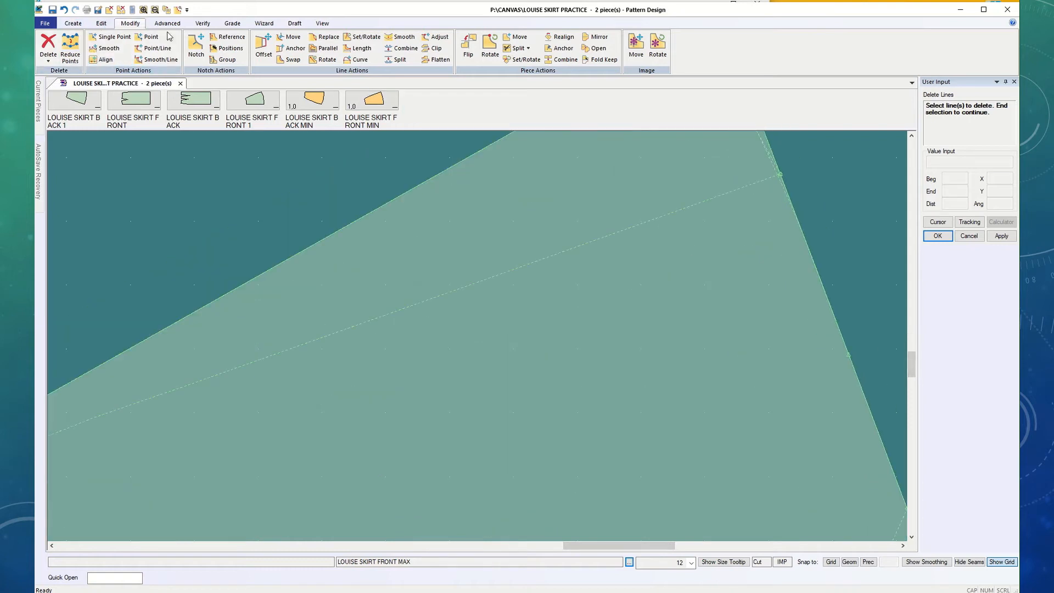
left_click(396, 59)
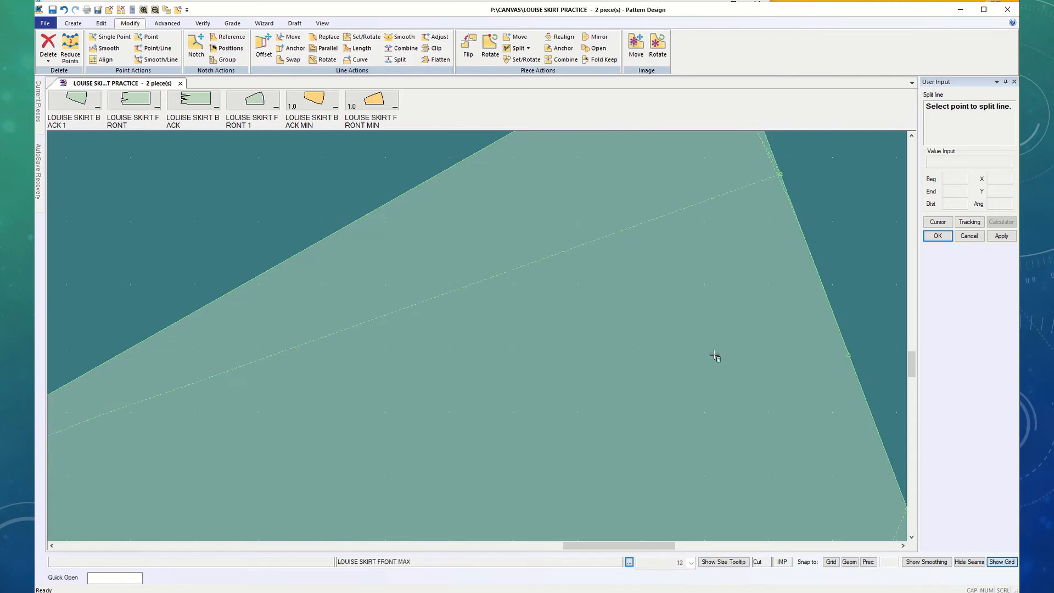
left_click(849, 356)
Step: Swap the front max piece's outer hem segment beside the side seam with the internal blended hem curve
scroll(793, 389, "down", 4)
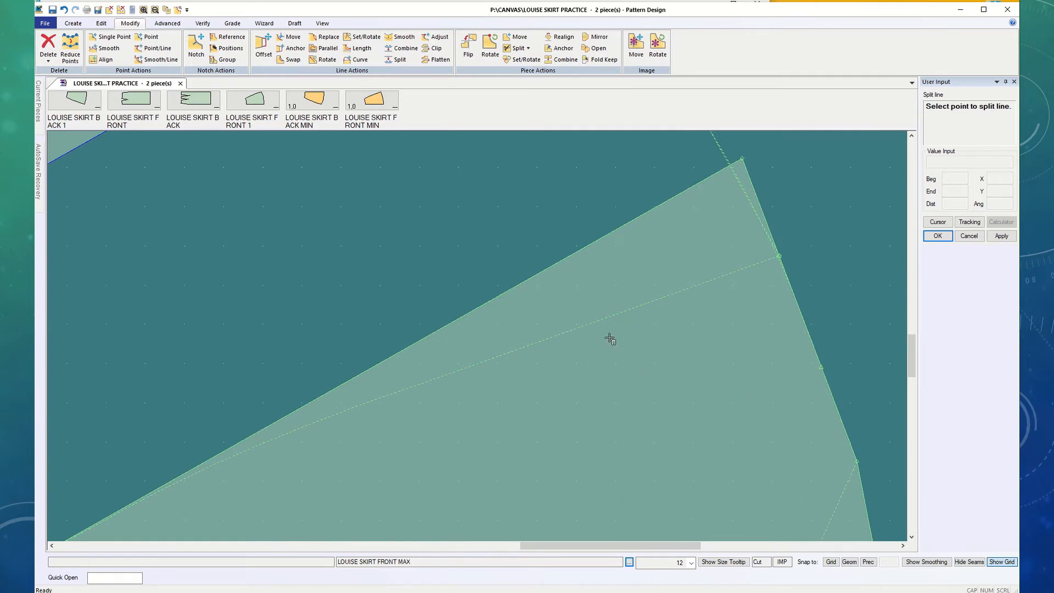
left_click(291, 59)
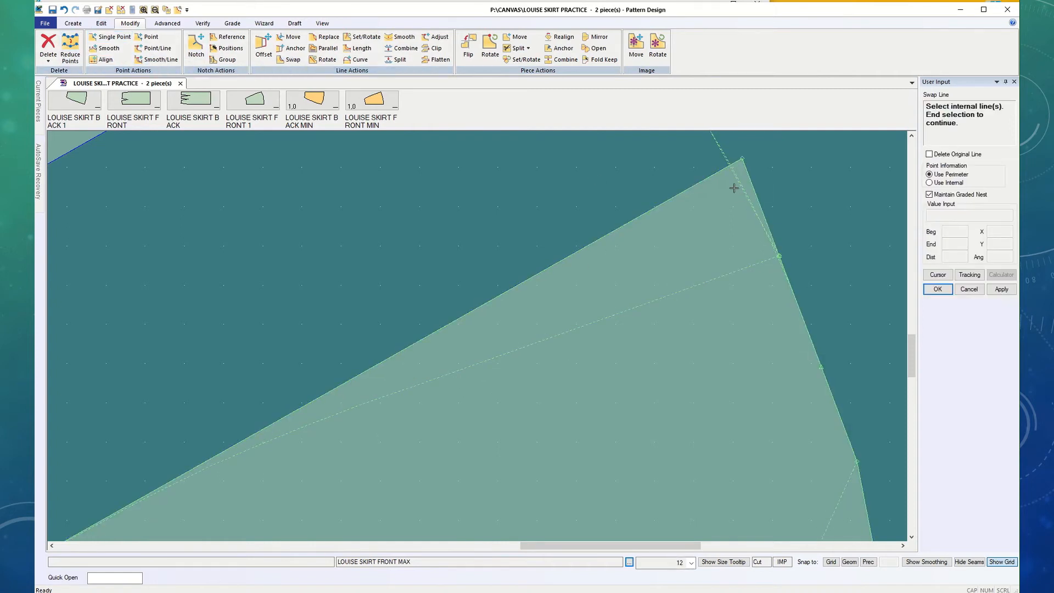
scroll(732, 226, "down", 1)
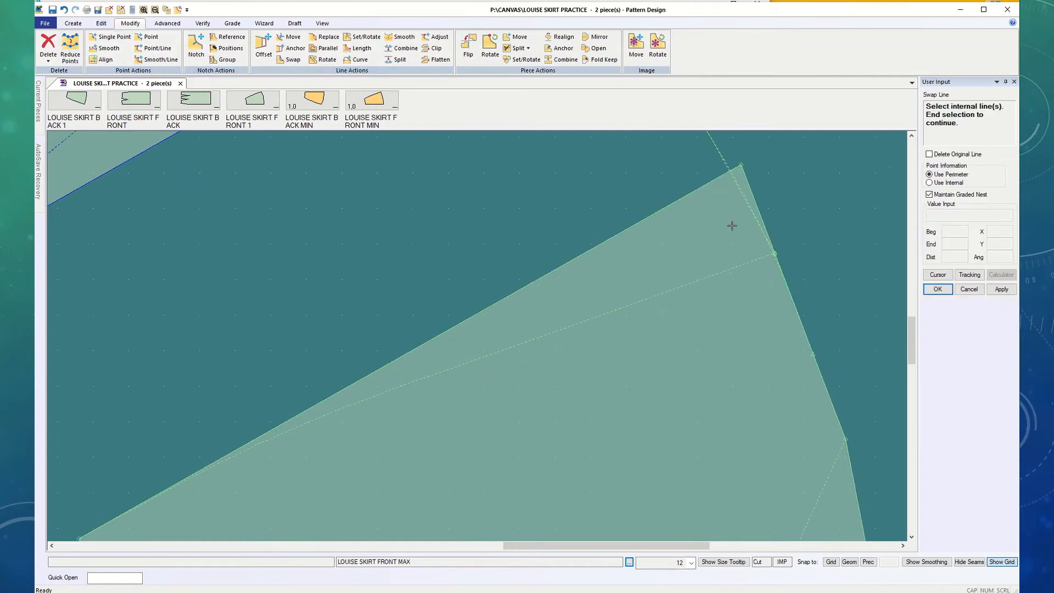
scroll(770, 230, "up", 2)
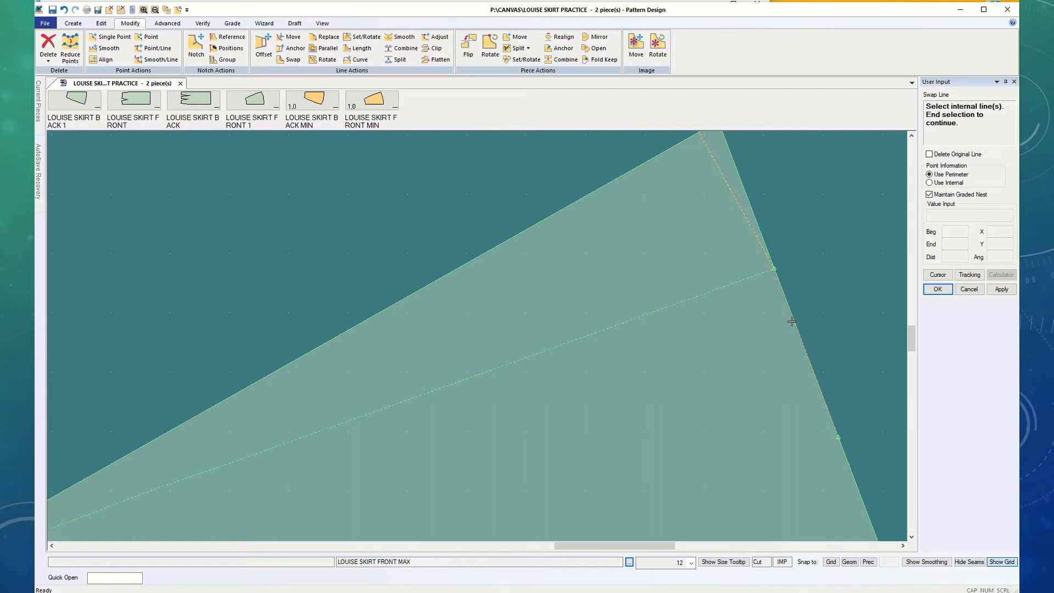
scroll(668, 292, "down", 2)
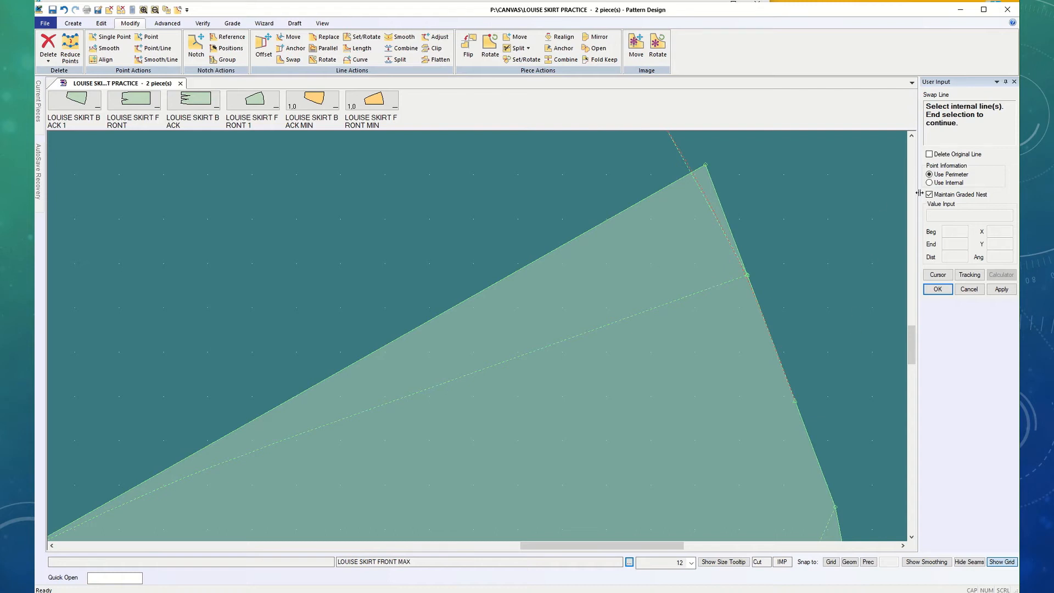
left_click(938, 290)
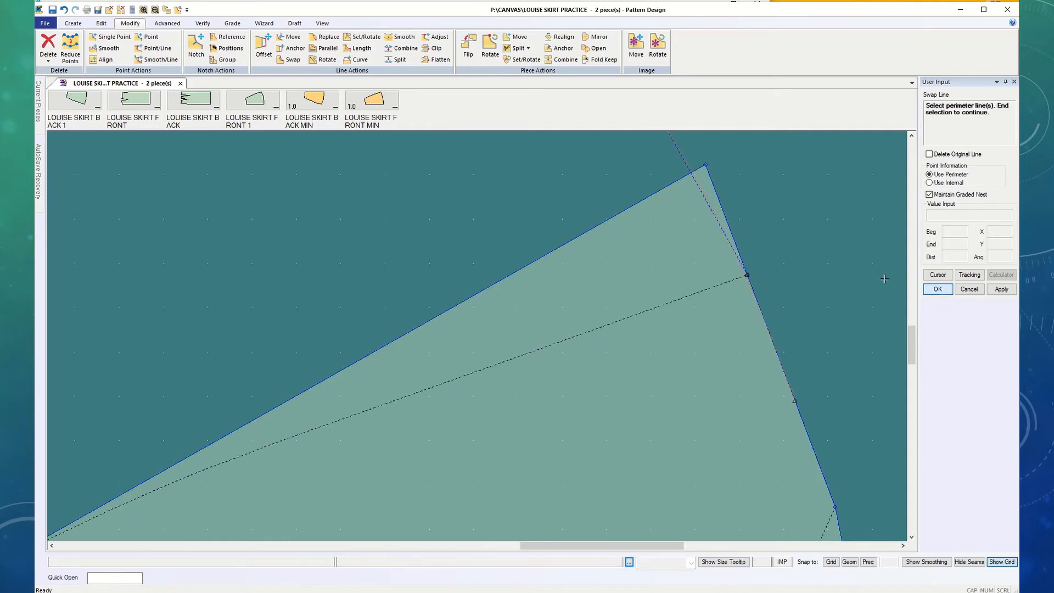
left_click(725, 218)
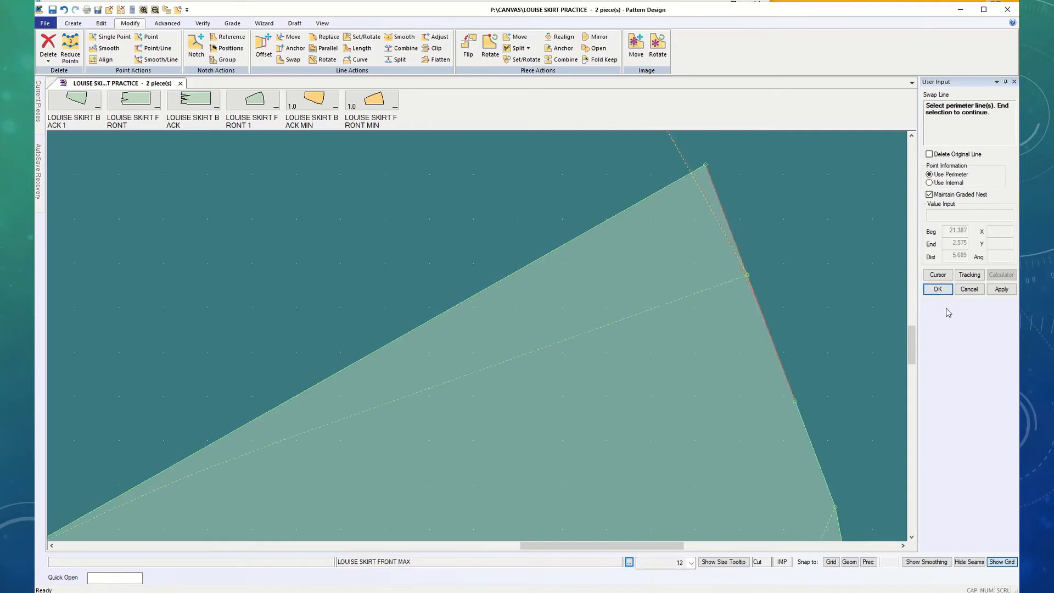
left_click(939, 289)
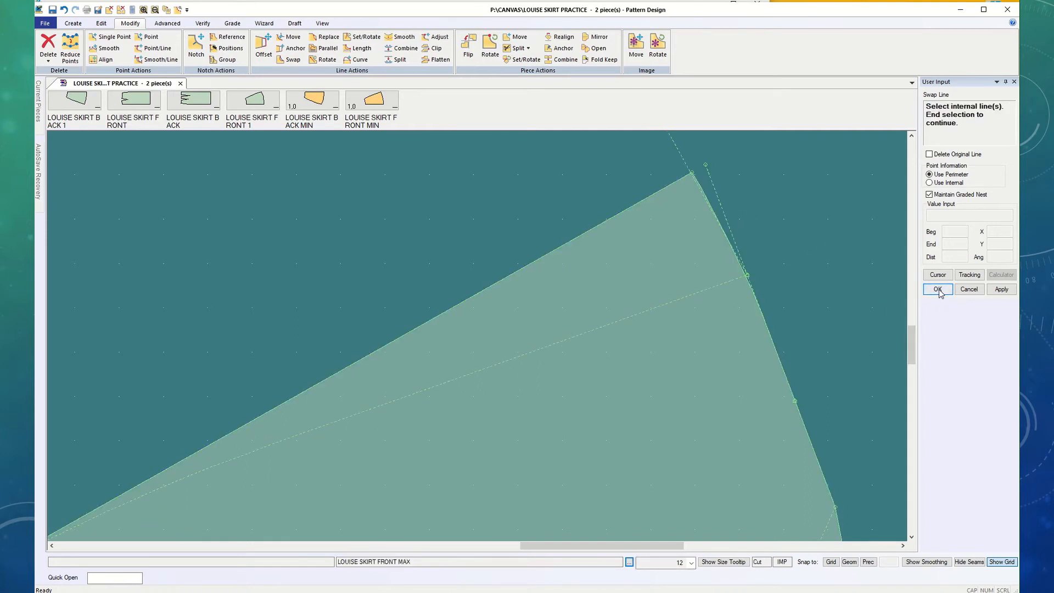
left_click(938, 289)
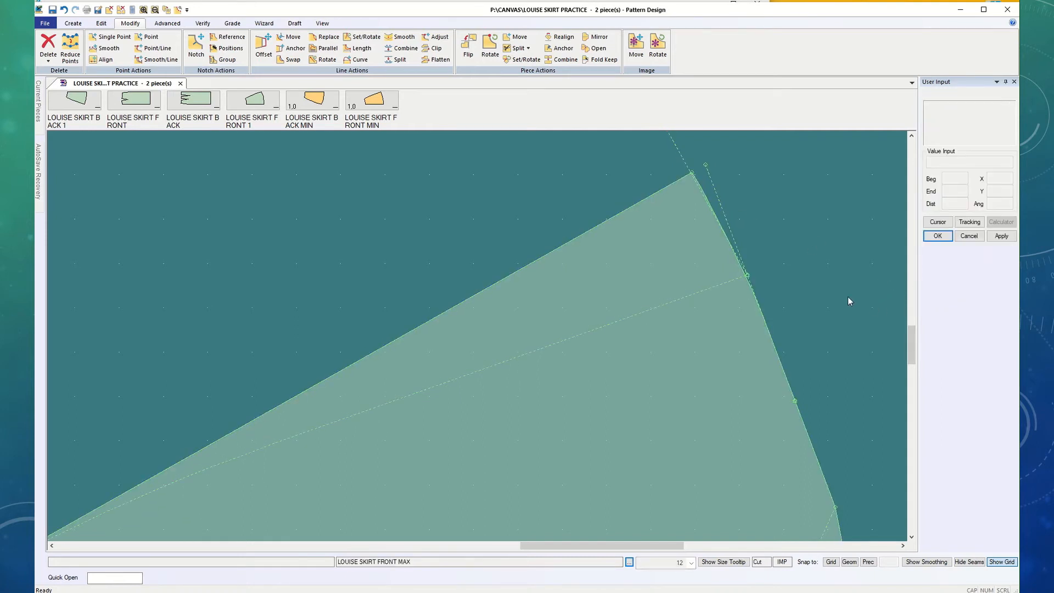
Step: Delete the old hem segment and the leftover blending line around the front max piece's side-seam corner
left_click(48, 59)
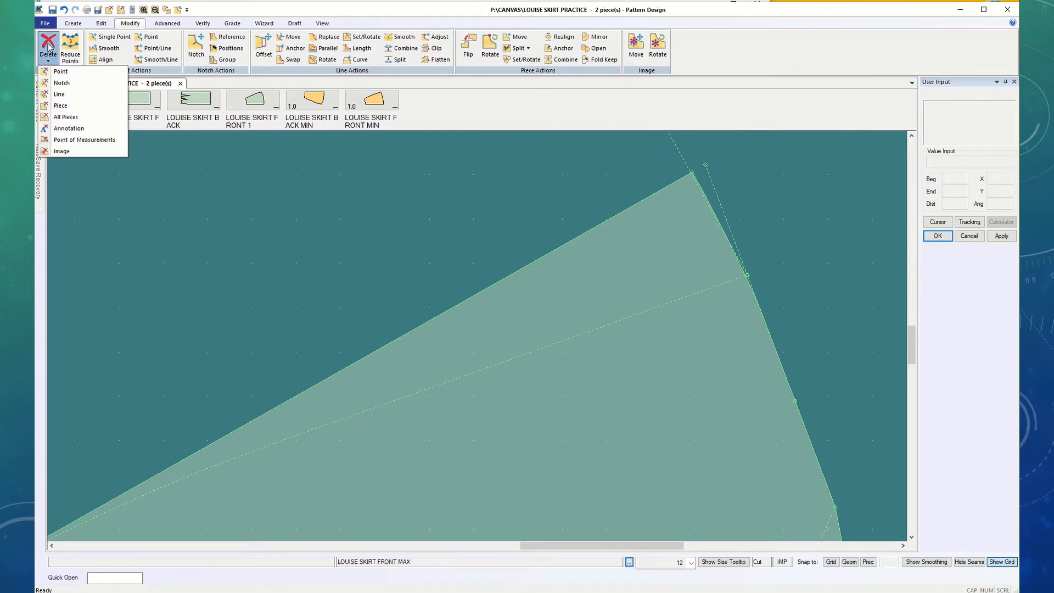
left_click(59, 94)
left_click(683, 156)
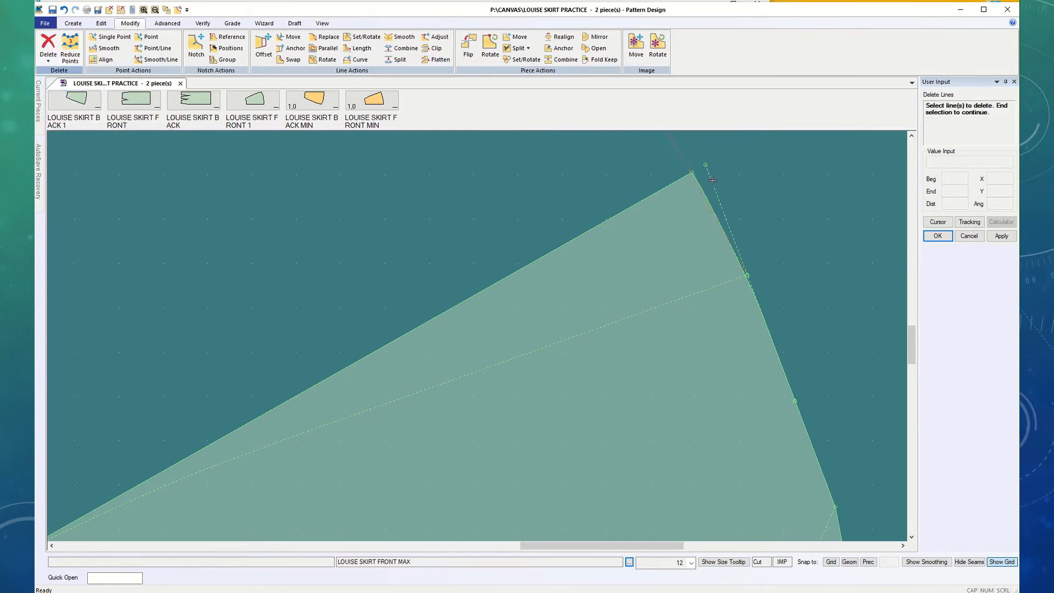
right_click(757, 209)
left_click(790, 216)
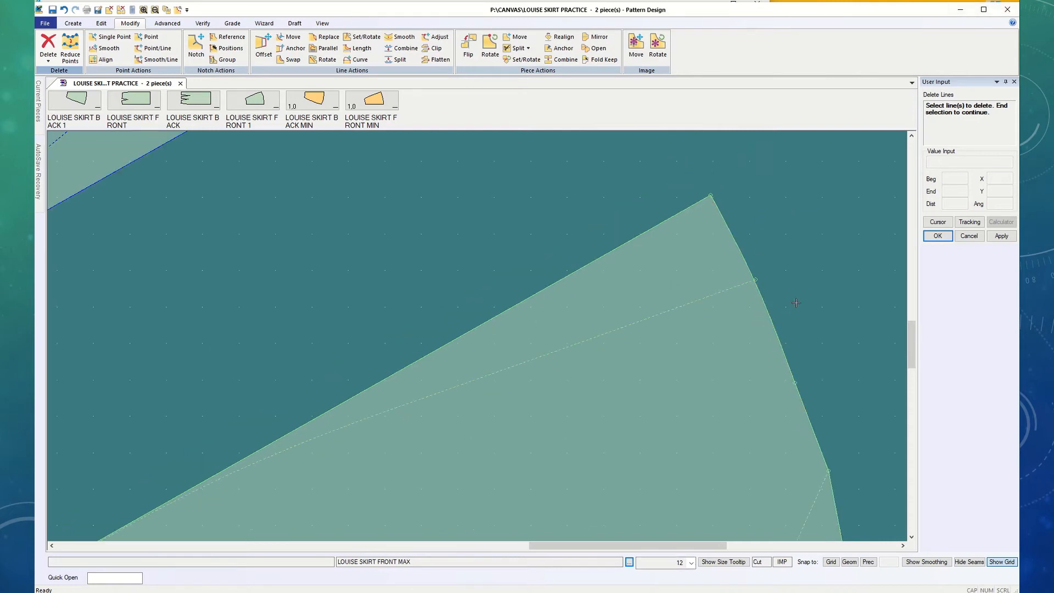
scroll(797, 304, "down", 5)
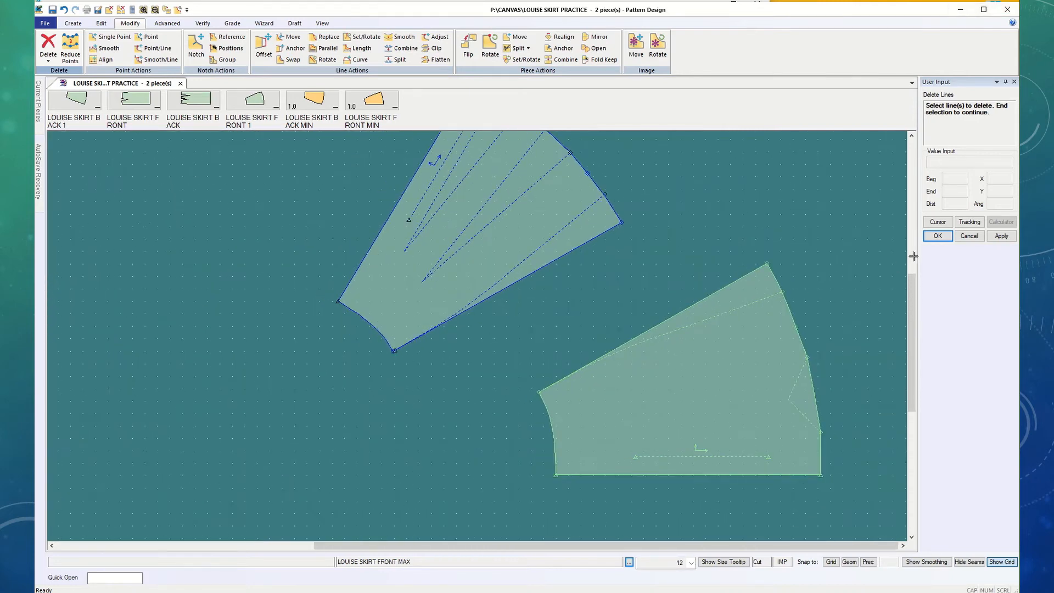
left_click(937, 236)
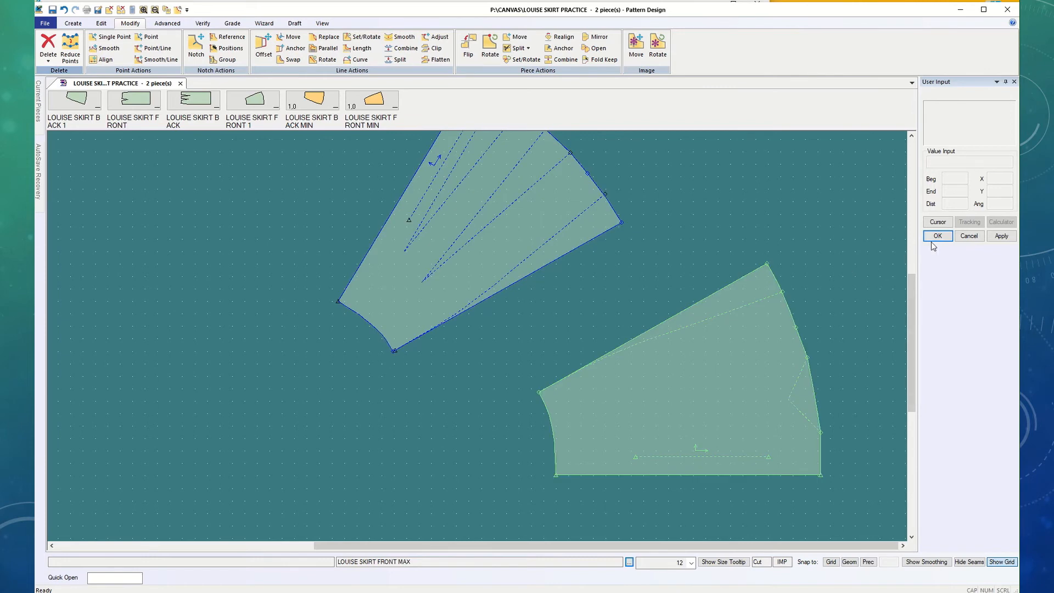
Step: Move the back max piece against the front max piece so their side seams meet from waist to hem
left_click_drag(542, 259, 647, 265)
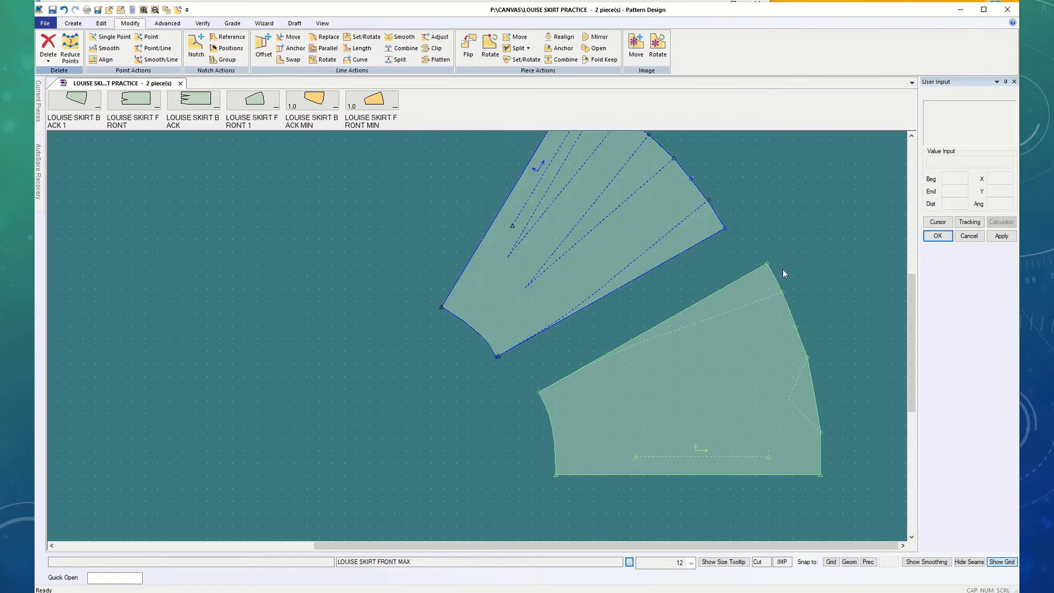
left_click(748, 273)
left_click(722, 229)
left_click(751, 284)
left_click(724, 240)
left_click(749, 295)
left_click(950, 238)
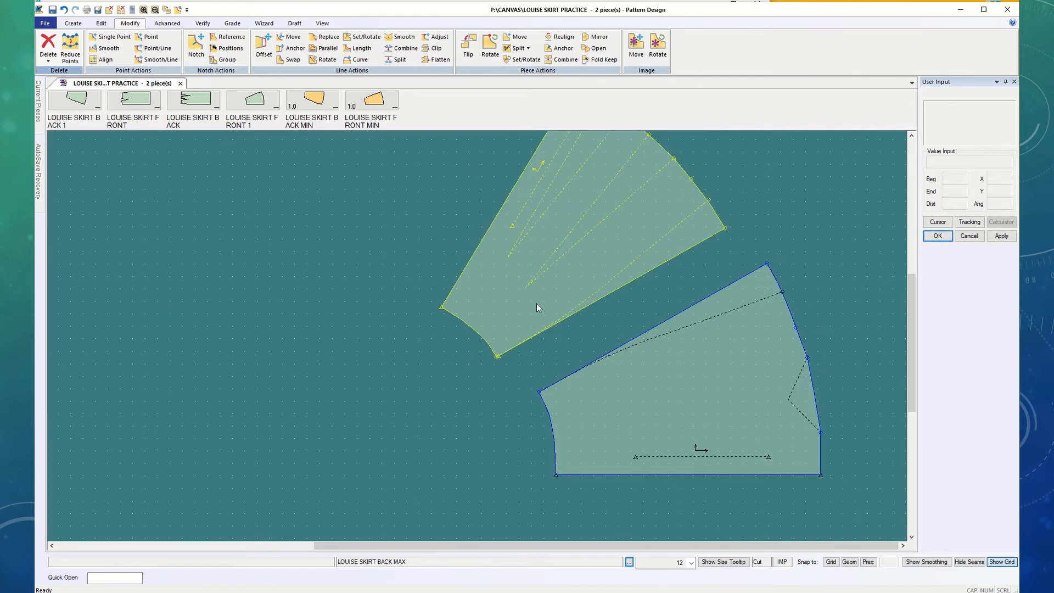
left_click_drag(536, 303, 580, 339)
scroll(543, 395, "up", 4)
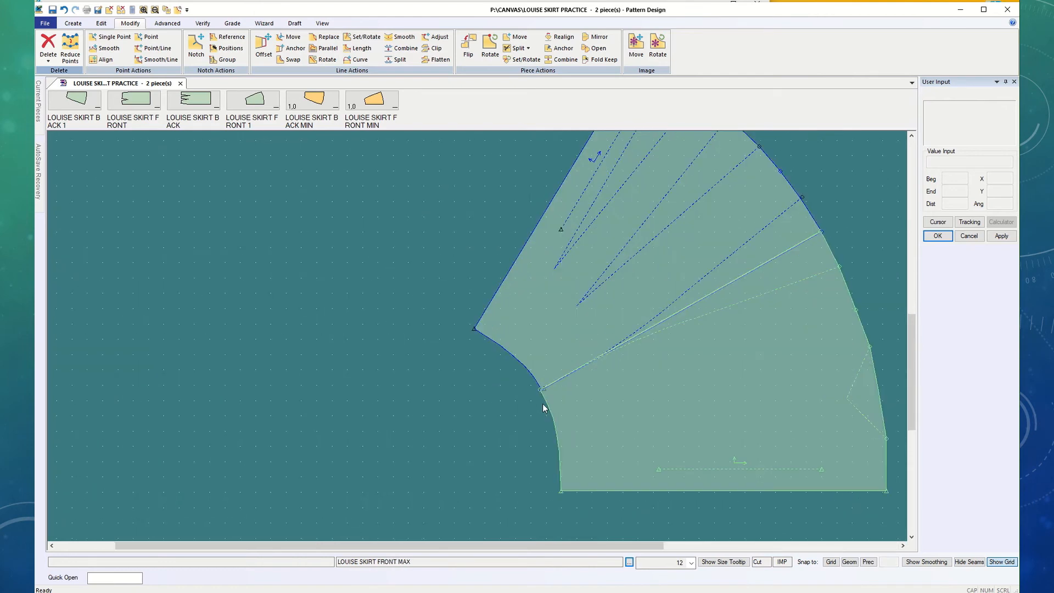
left_click_drag(542, 369, 545, 376)
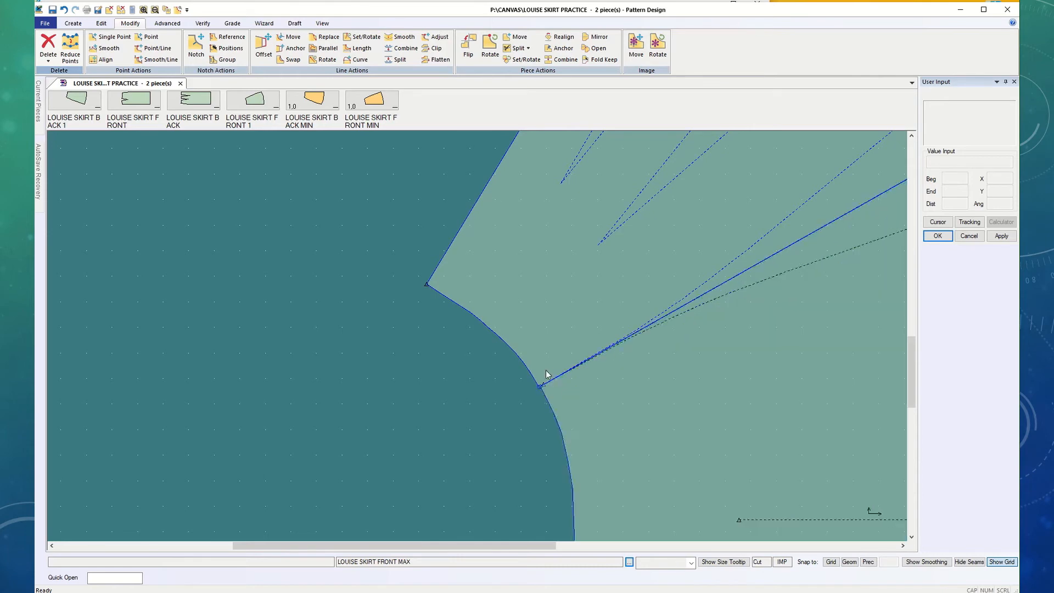
scroll(569, 416, "down", 2)
scroll(558, 410, "down", 1)
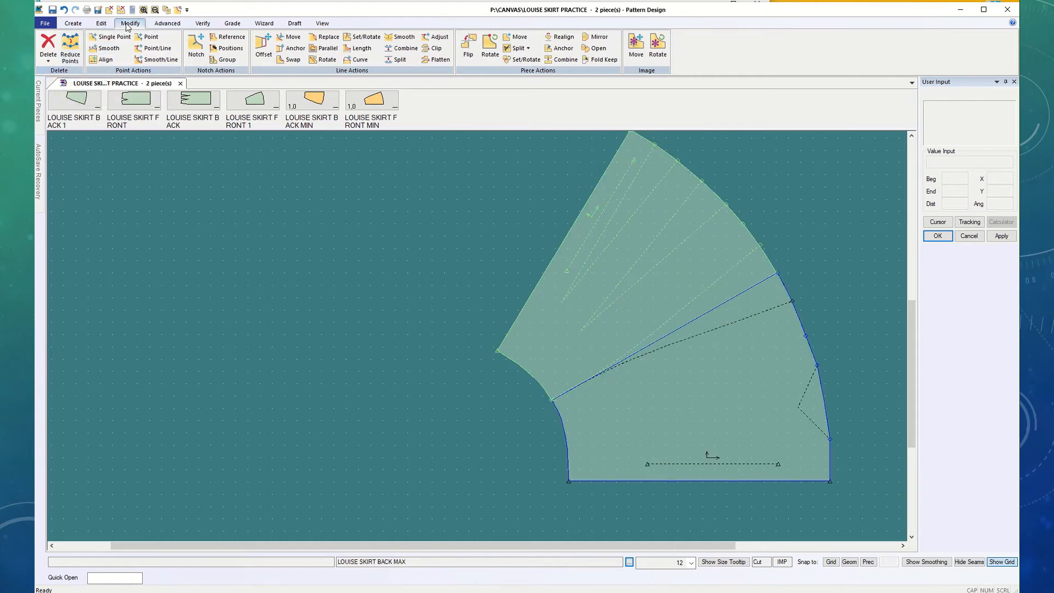
Step: Flip the front and back max pieces about their shared side seam line, and flip the front max piece back again
left_click(468, 47)
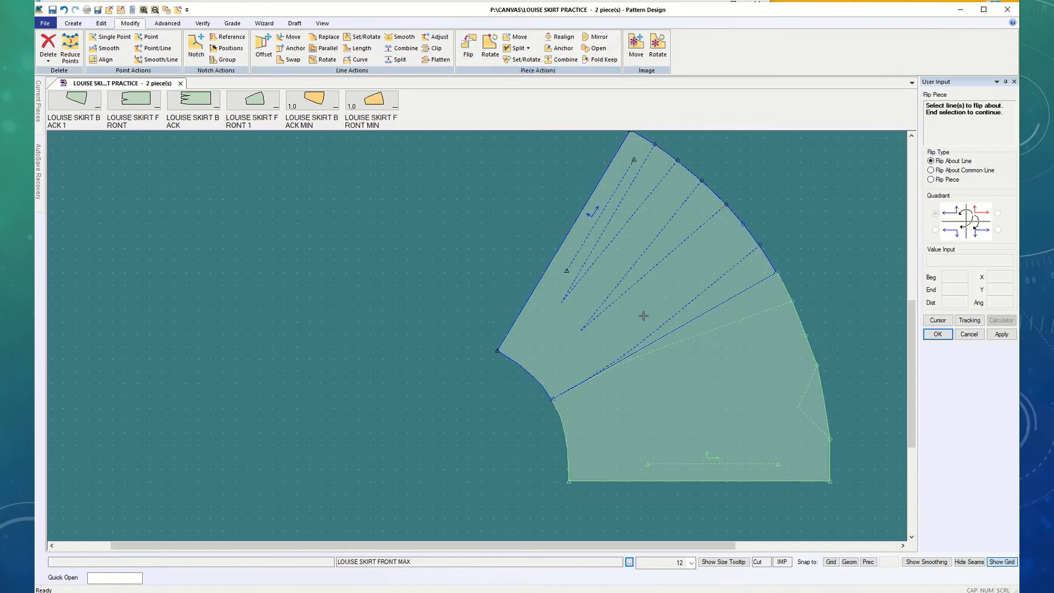
left_click(699, 317)
left_click(938, 334)
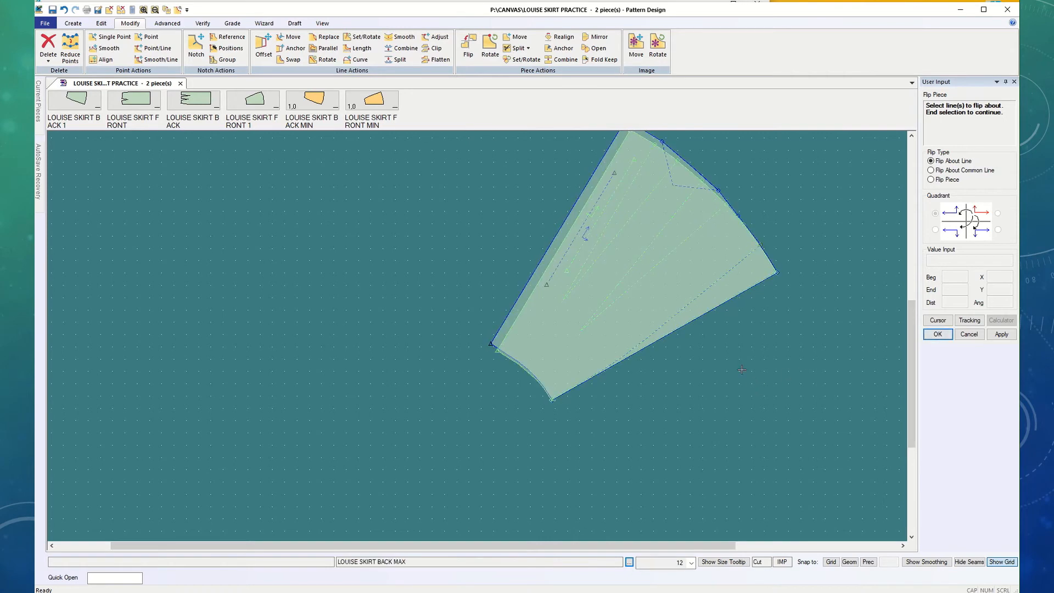
left_click(771, 276)
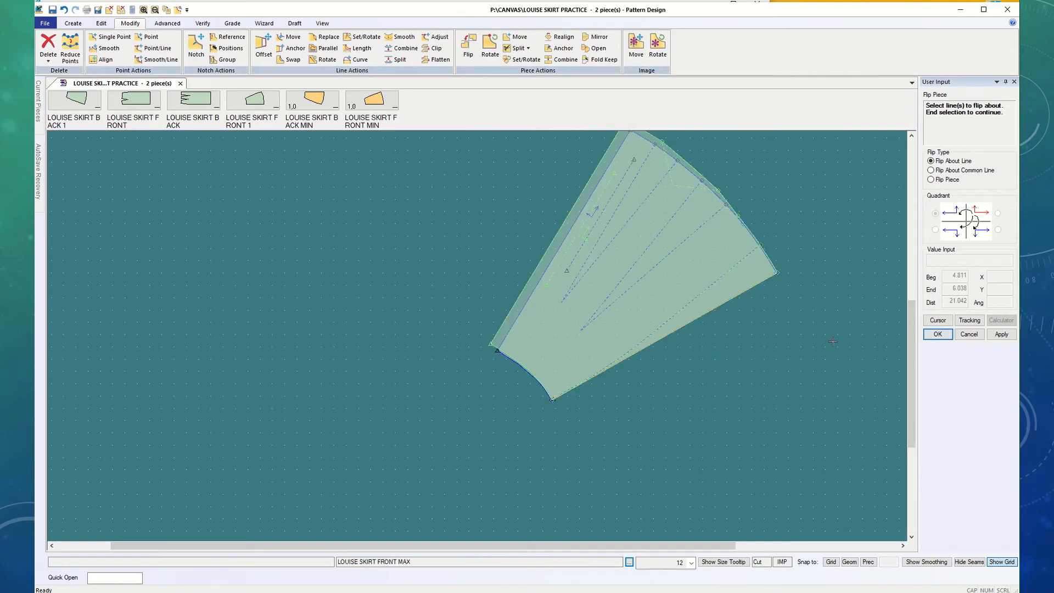
left_click(945, 337)
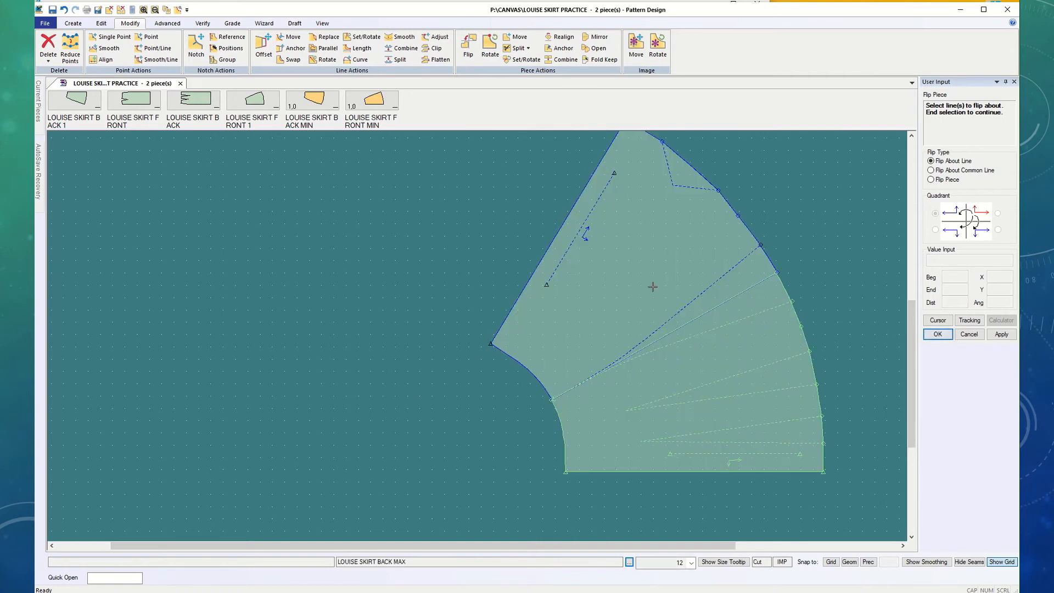
left_click(773, 275)
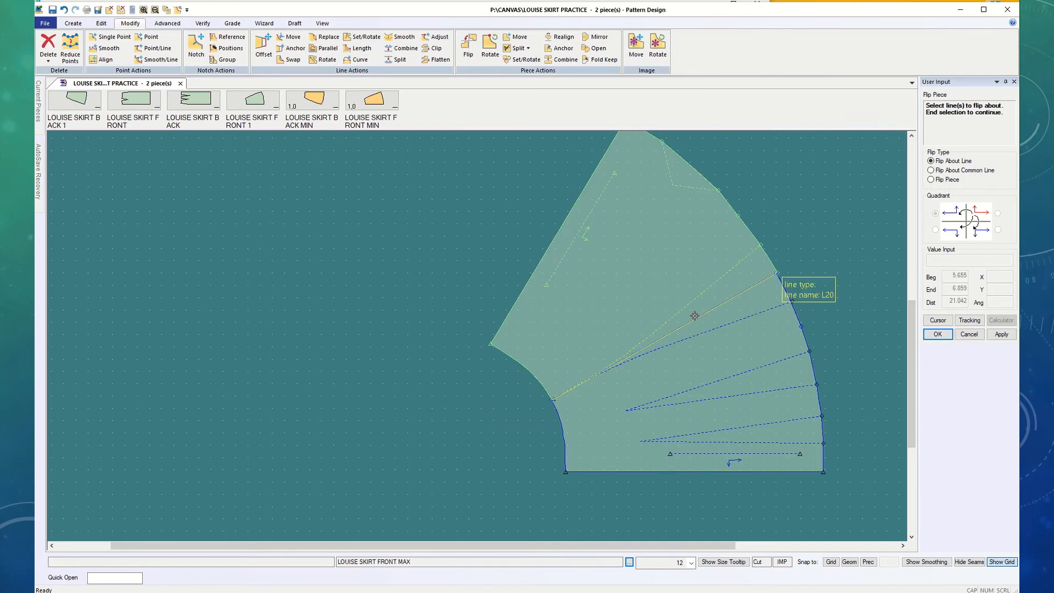
left_click(938, 335)
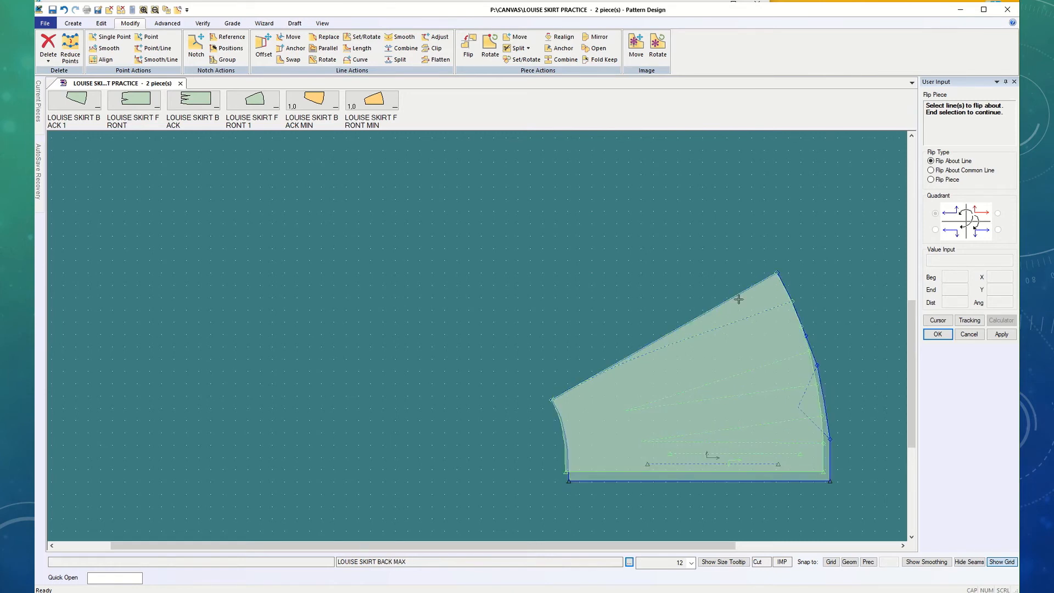
Step: Move the flipped back max piece off the front max piece and place it on the waist side of it
scroll(611, 391, "up", 3)
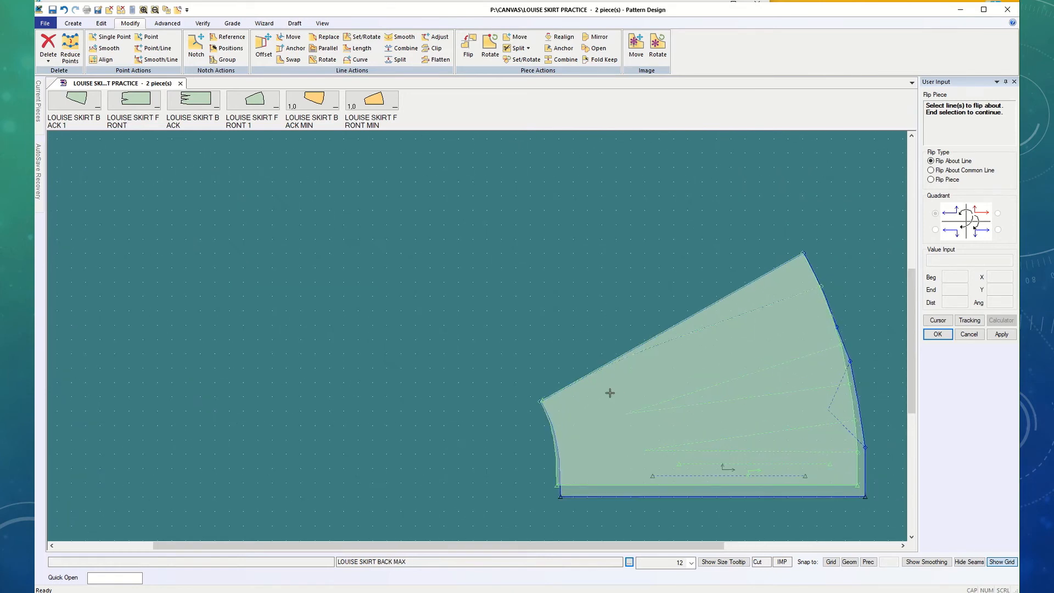
left_click(901, 363)
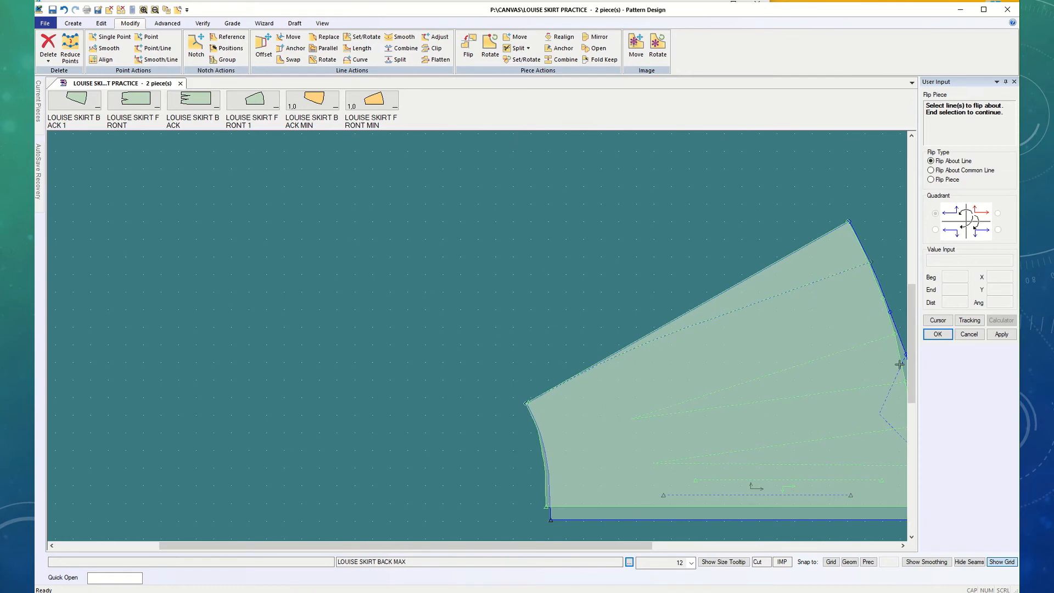
left_click(938, 334)
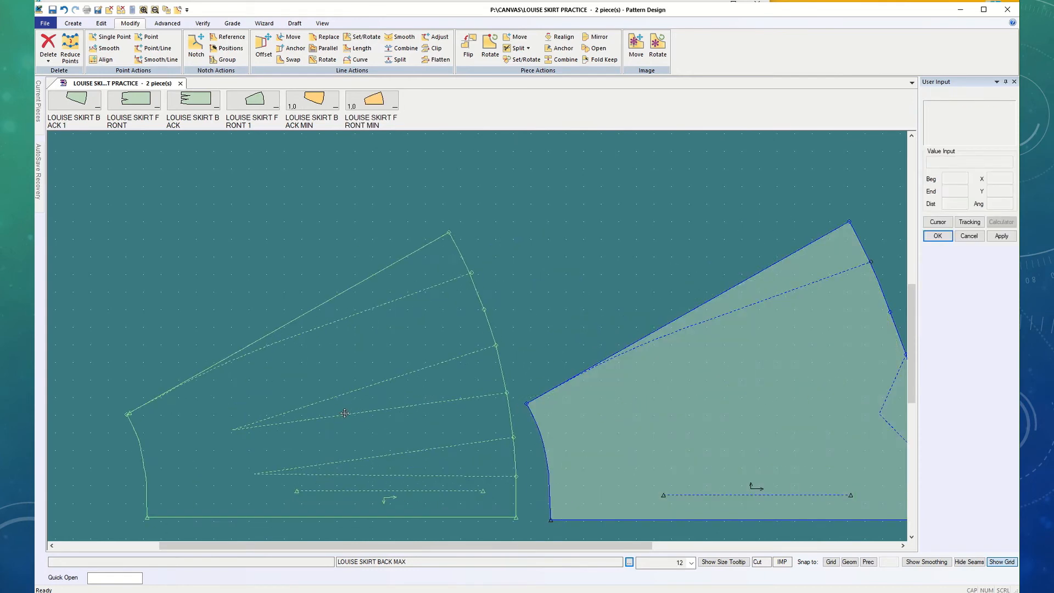
left_click(755, 309)
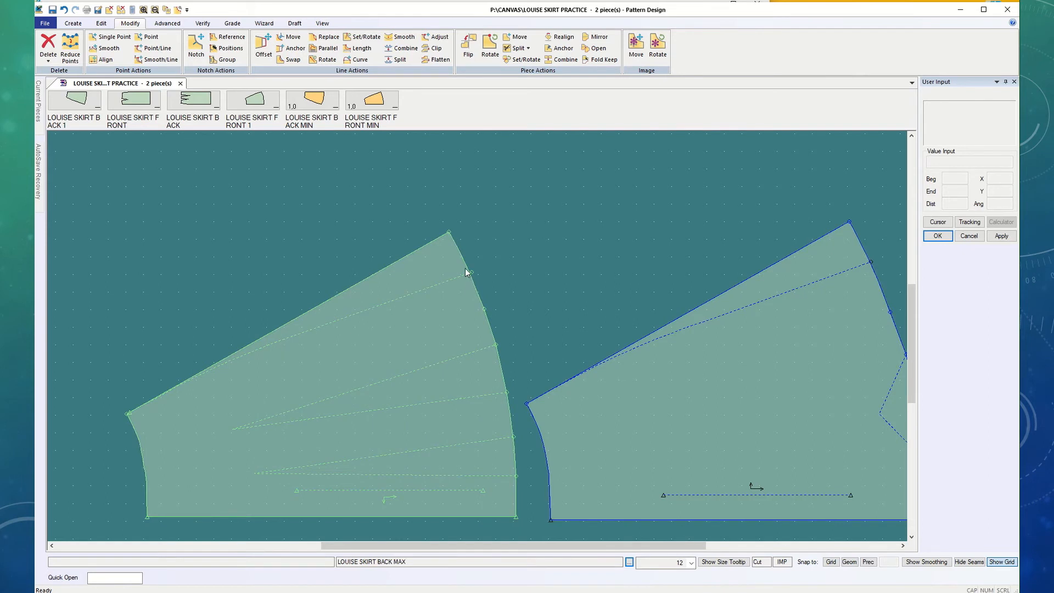
left_click(837, 232)
Step: Delete the old curved side seam lines inside the back max and front max pieces
left_click(48, 58)
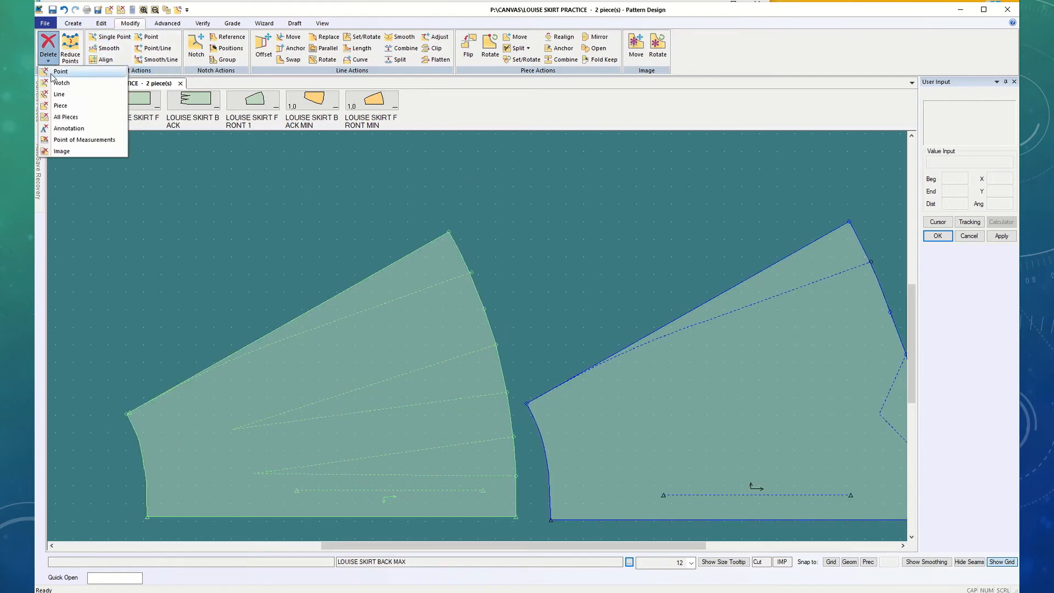
left_click(59, 95)
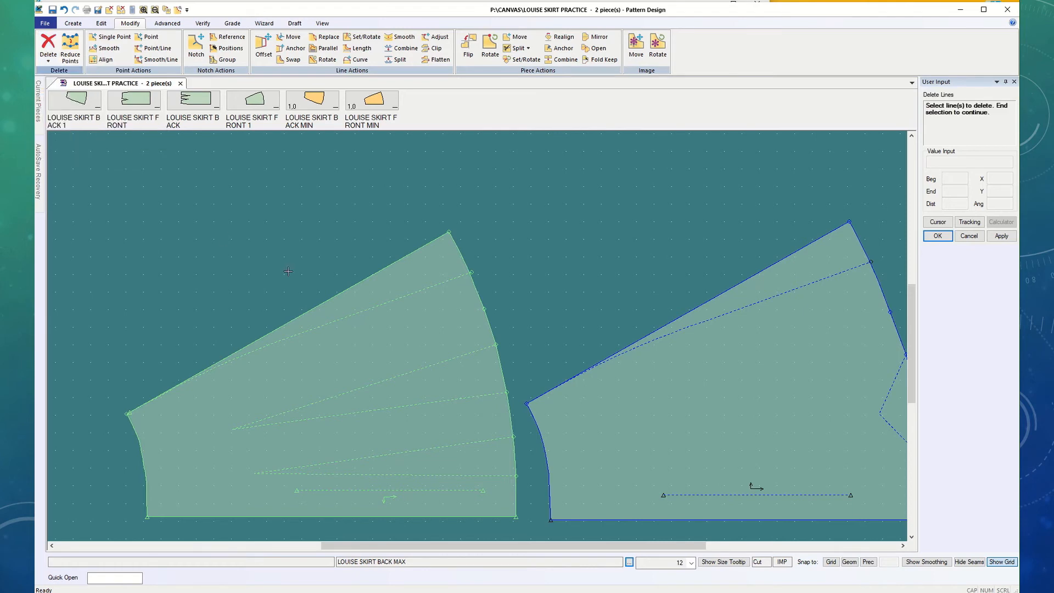
left_click(390, 305)
left_click(938, 235)
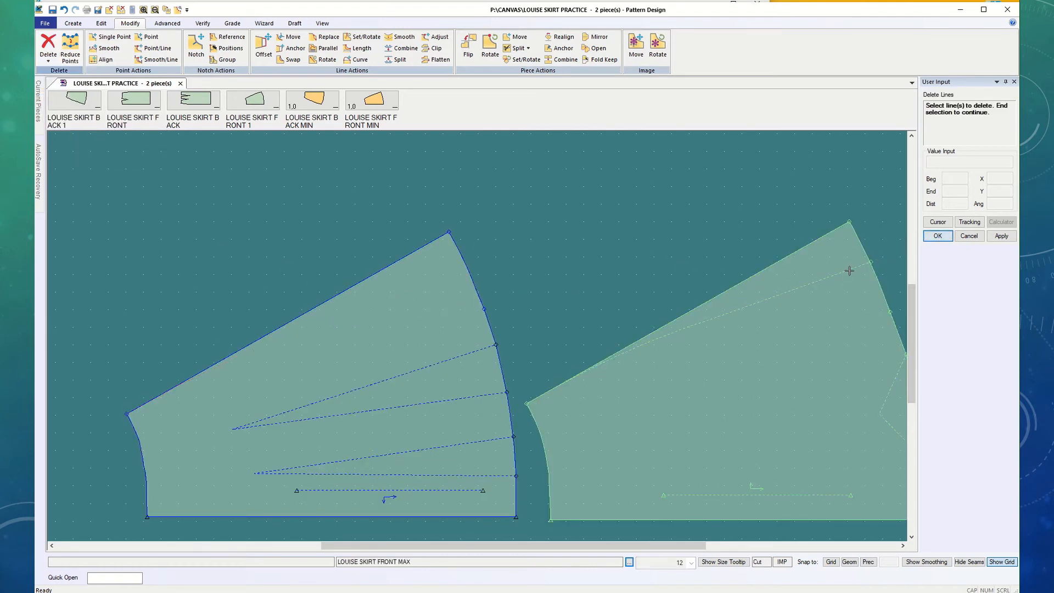
left_click(842, 274)
left_click(937, 237)
left_click(599, 367)
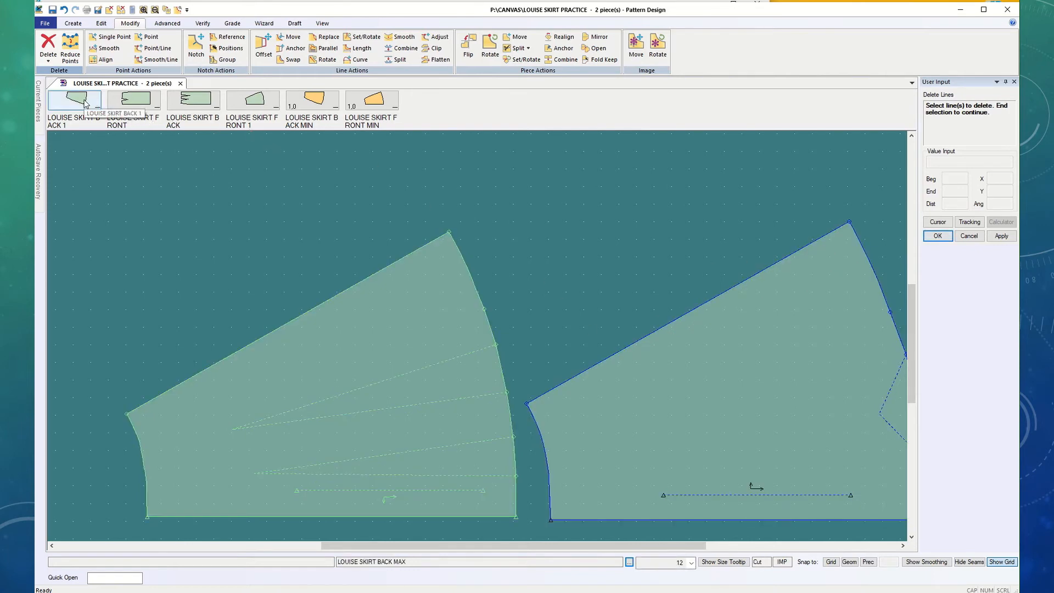
Step: Place the LOUISE SKIRT BACK 1 piece in the work area above the two max pieces
left_click_drag(85, 103, 122, 170)
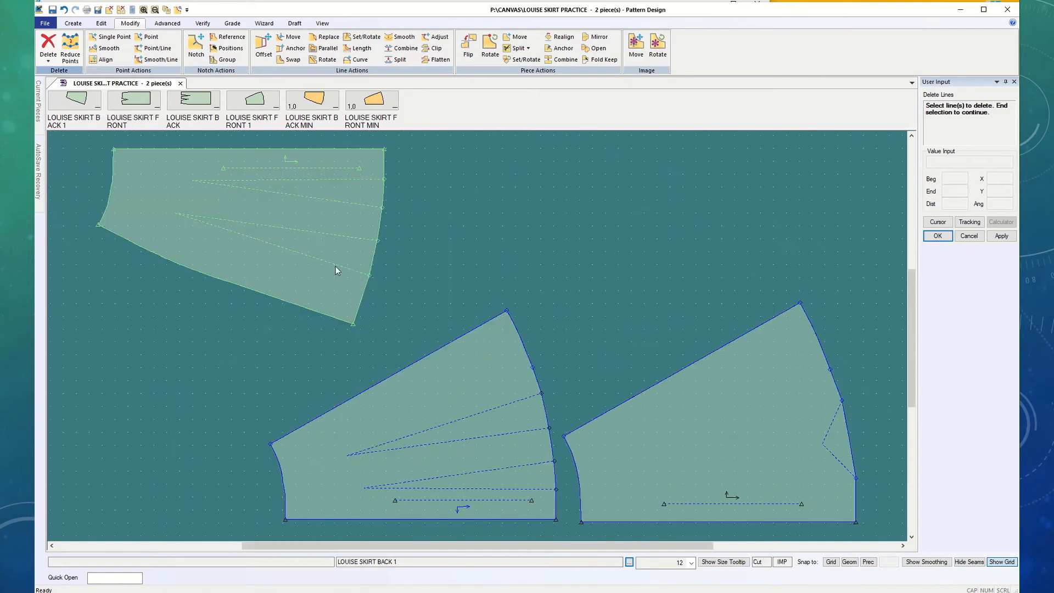
left_click(942, 238)
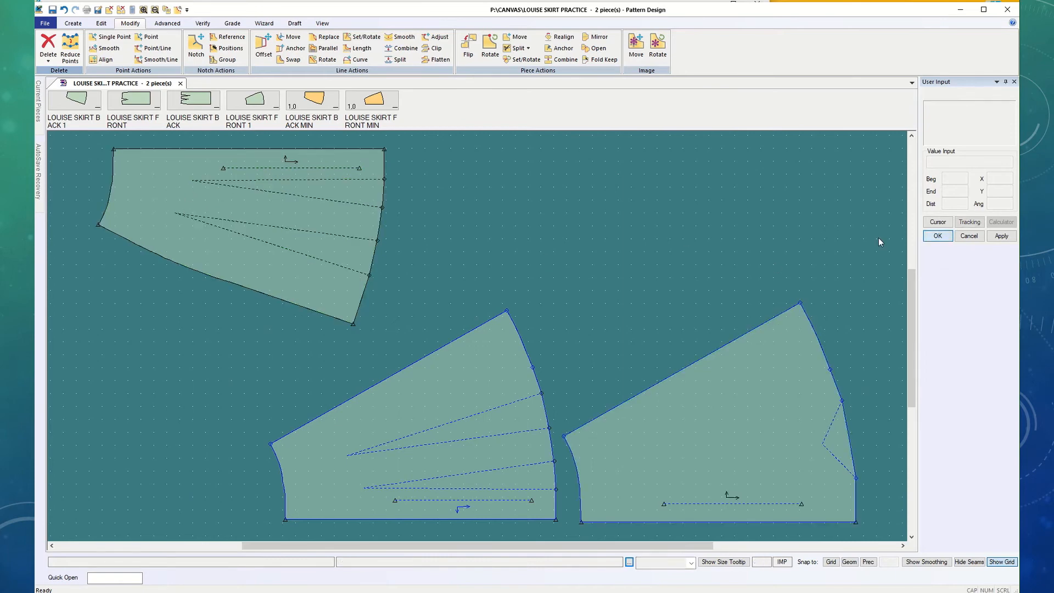
Step: Place the LOUISE SKIRT BACK MIN piece above the back max piece and lay the LOUISE SKIRT FRONT MIN piece over the front max piece
left_click_drag(353, 265, 132, 134)
left_click_drag(313, 100, 488, 273)
left_click(517, 257)
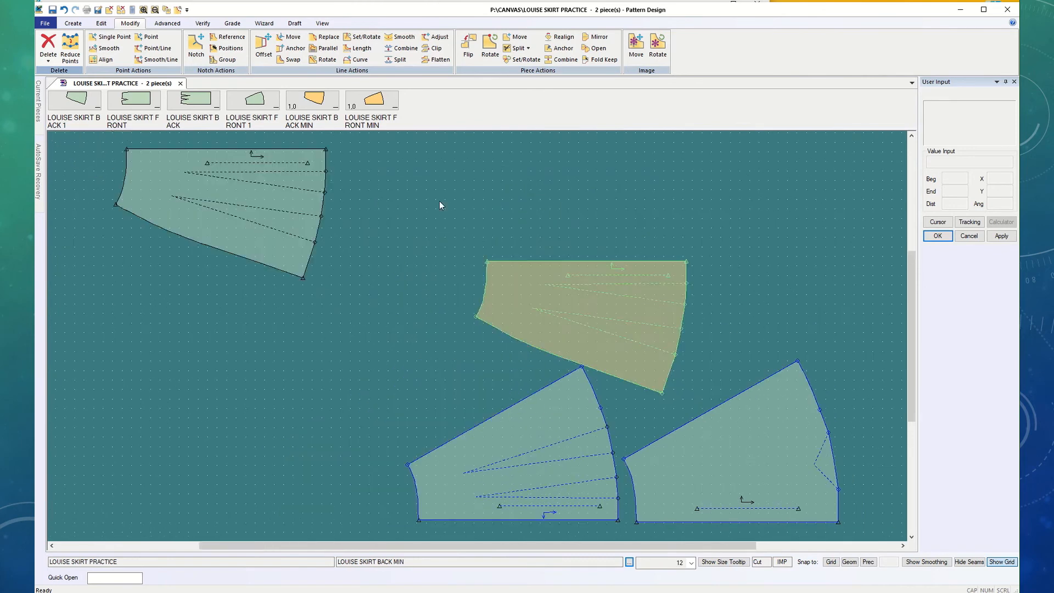
left_click(374, 102)
left_click(712, 446)
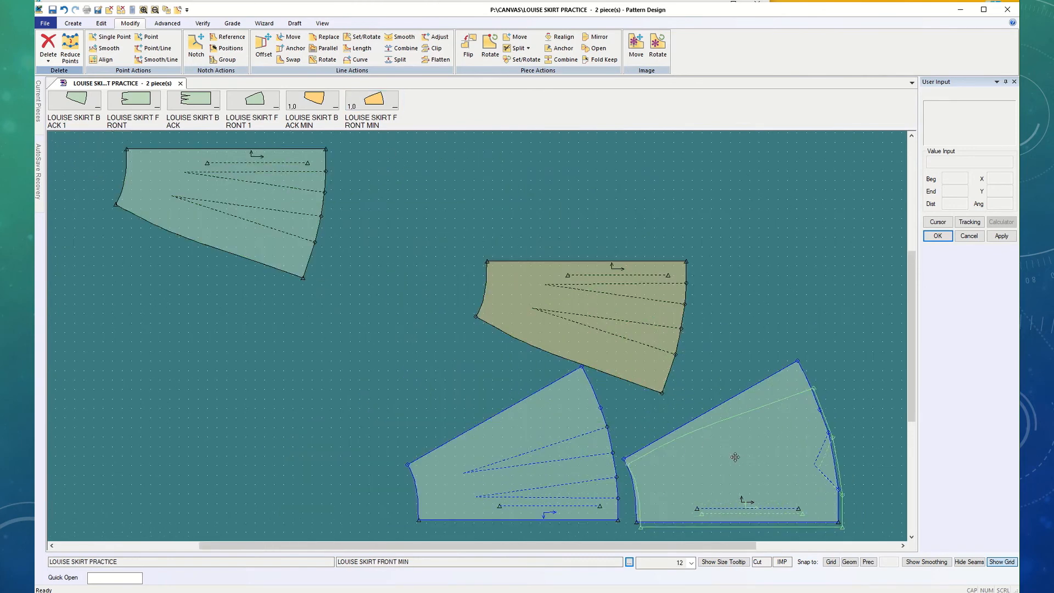
left_click(732, 453)
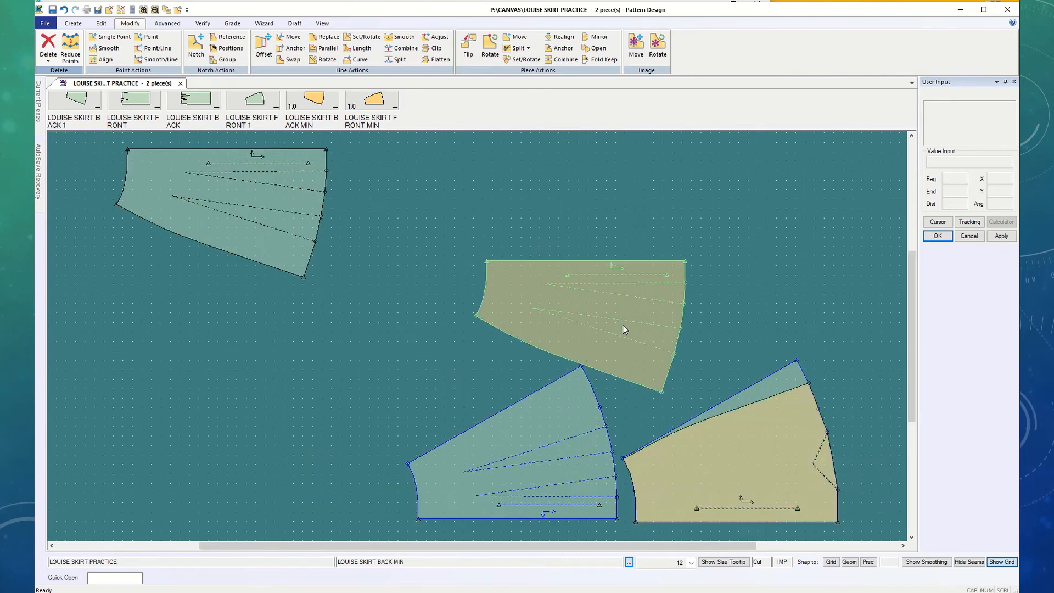
Step: Flip the back min piece about its straight center back line
left_click(469, 46)
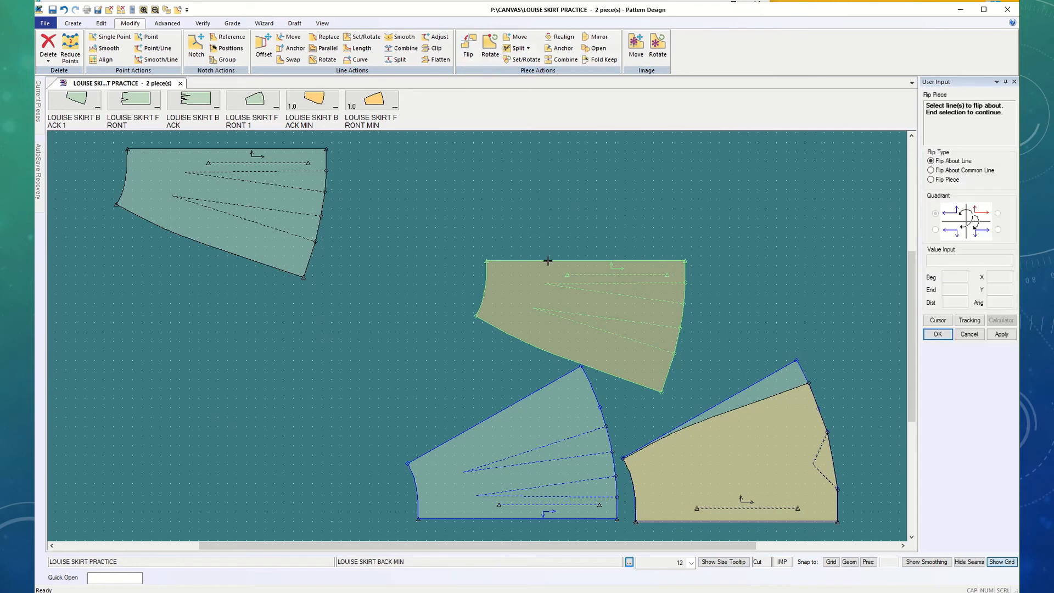
left_click(557, 261)
right_click(557, 222)
left_click(568, 227)
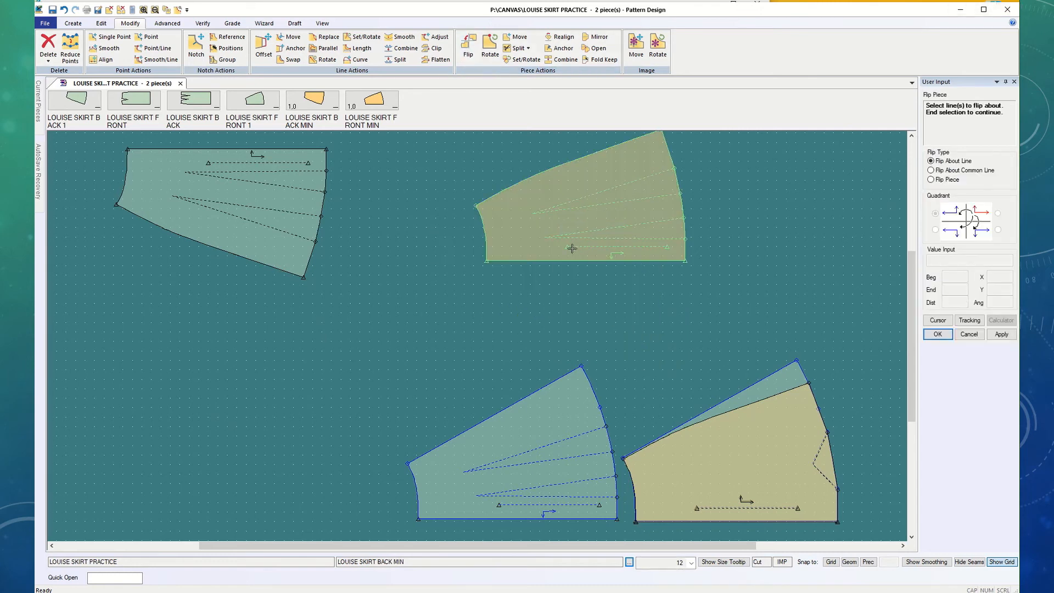
left_click(970, 334)
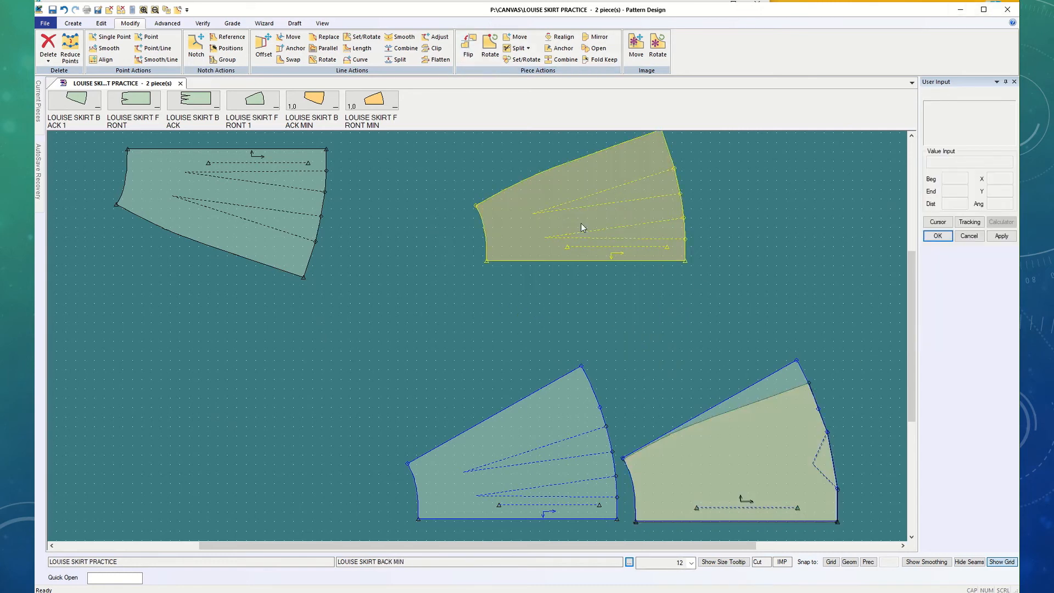
Step: Lay the flipped back min piece over the back max piece for comparison, and move both min pieces above their max pieces
left_click_drag(581, 223, 520, 464)
left_click(514, 484)
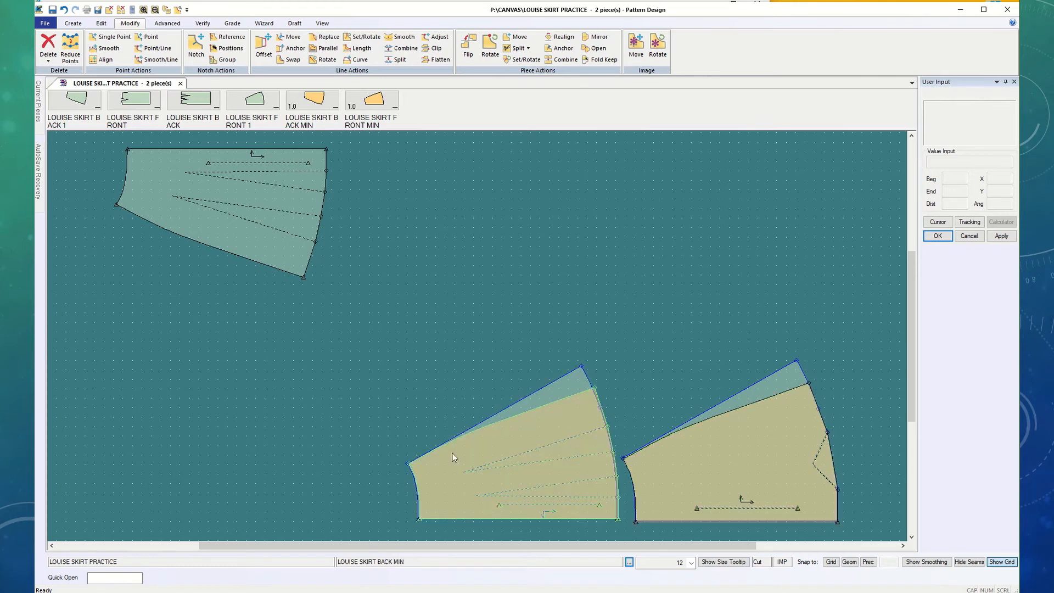
left_click(615, 464)
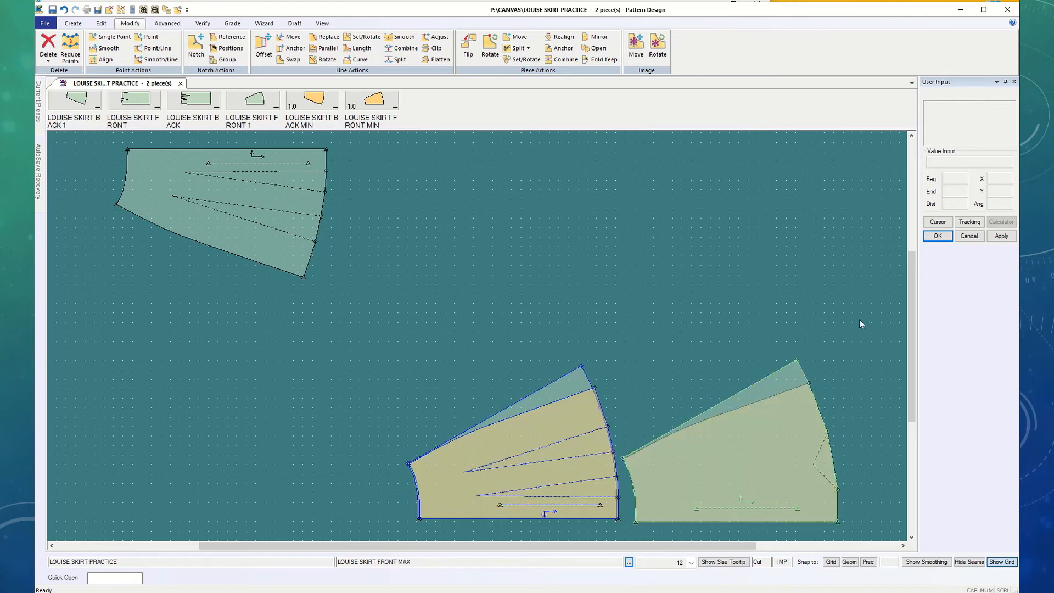
left_click(939, 236)
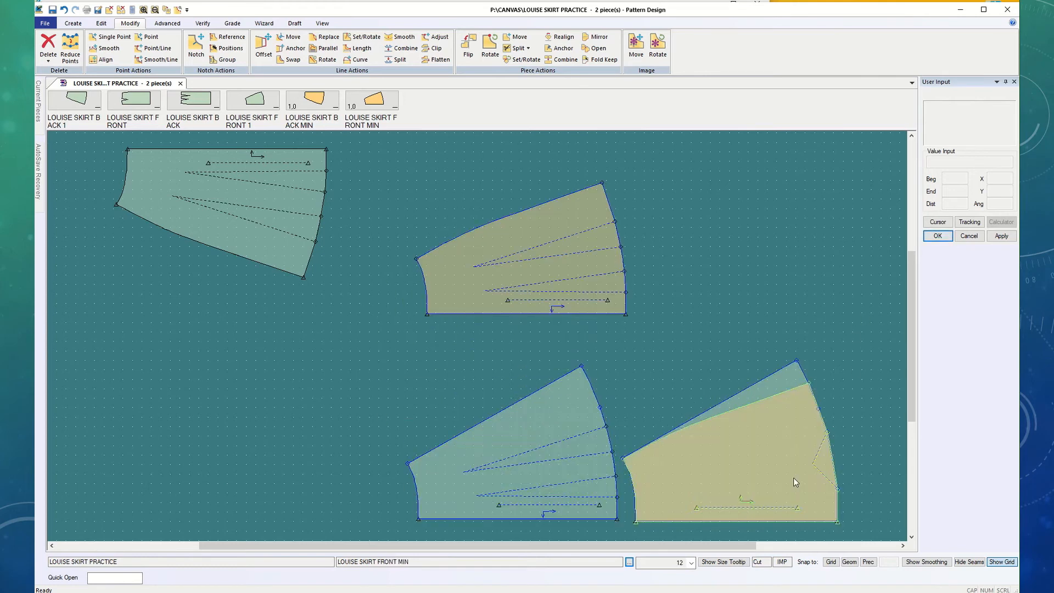
left_click(801, 265)
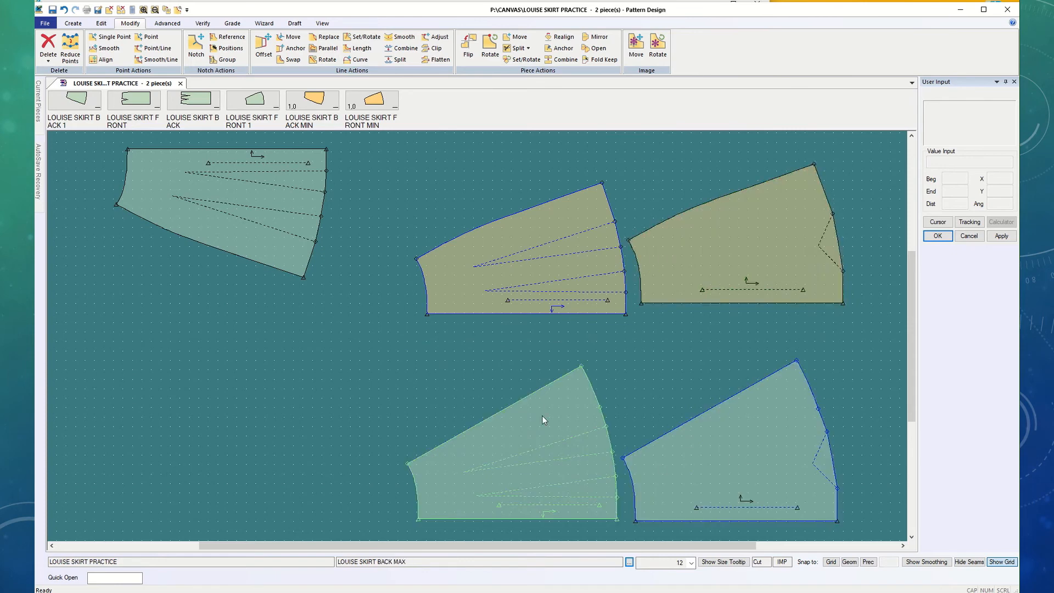
Step: Send the back max and front max pieces from the work area to the piece menu
right_click(558, 471)
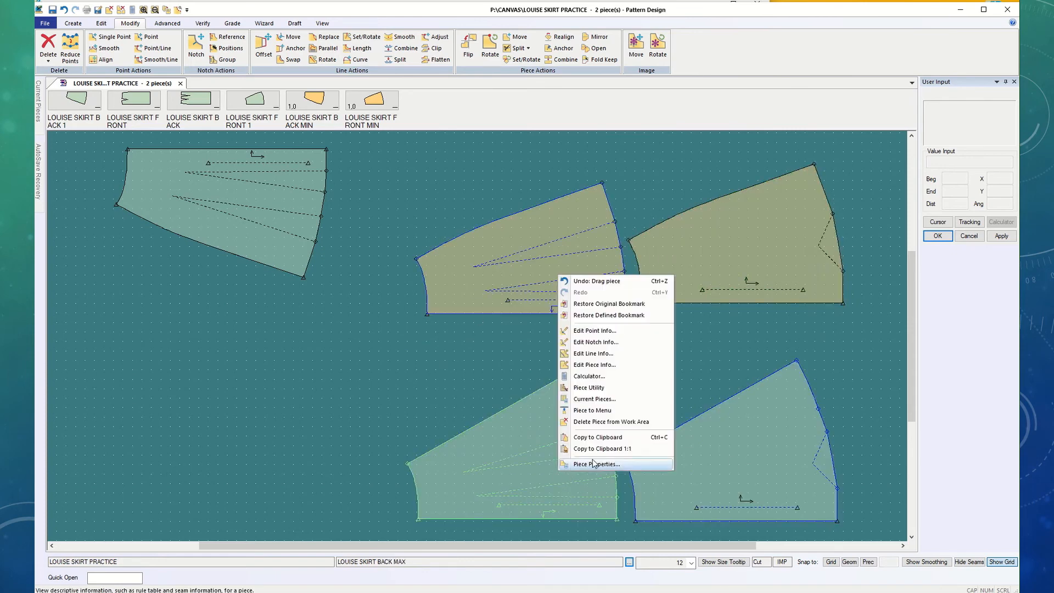
left_click(600, 417)
right_click(695, 469)
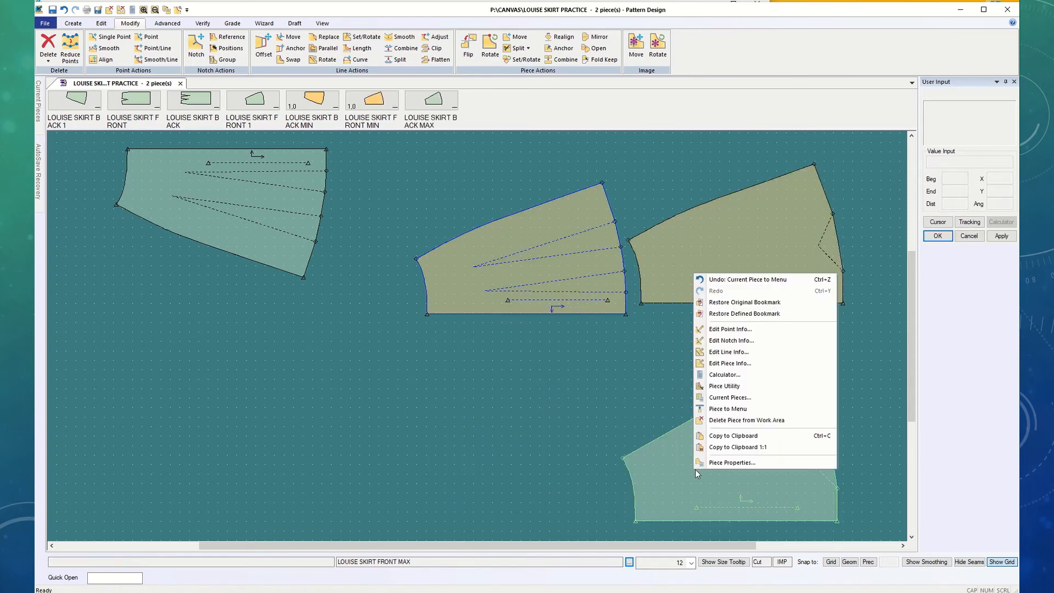
left_click(736, 409)
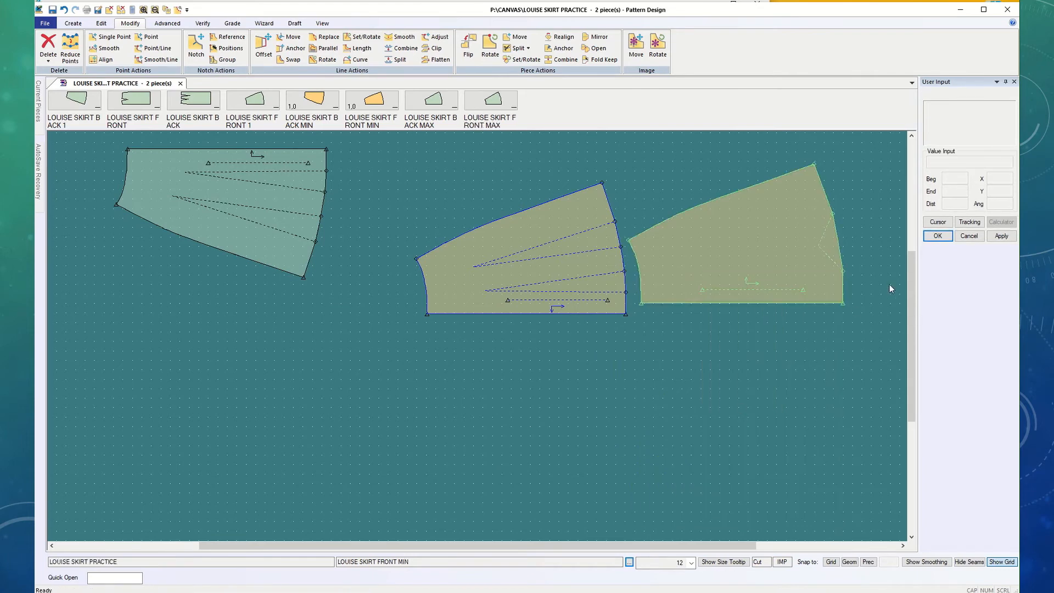
Step: Delete the LOUISE SKIRT BACK 1 piece from the work area and place the back max and front max pieces below their min pieces
left_click(938, 235)
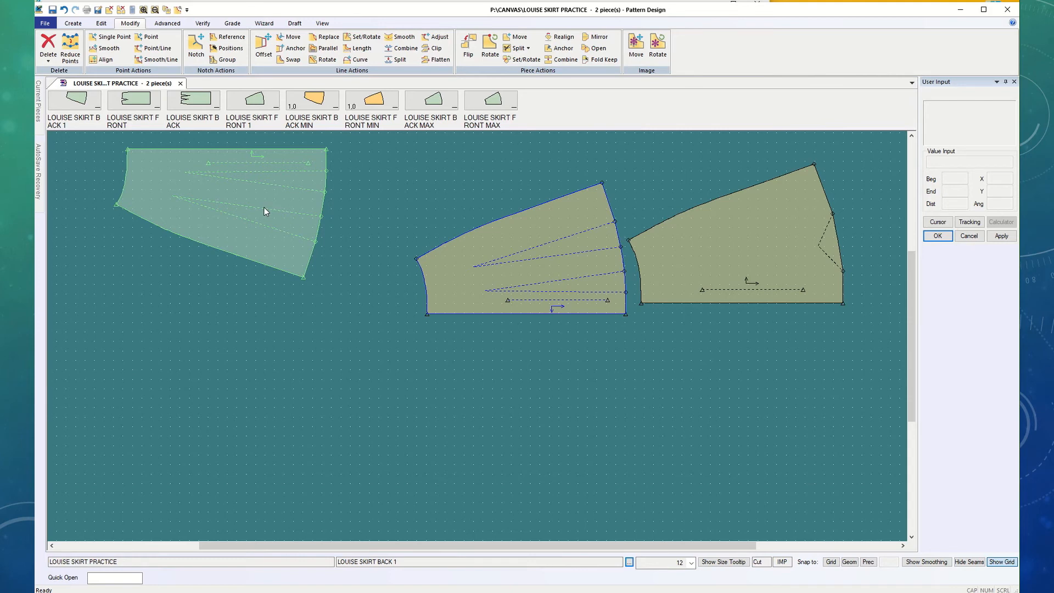
left_click(49, 55)
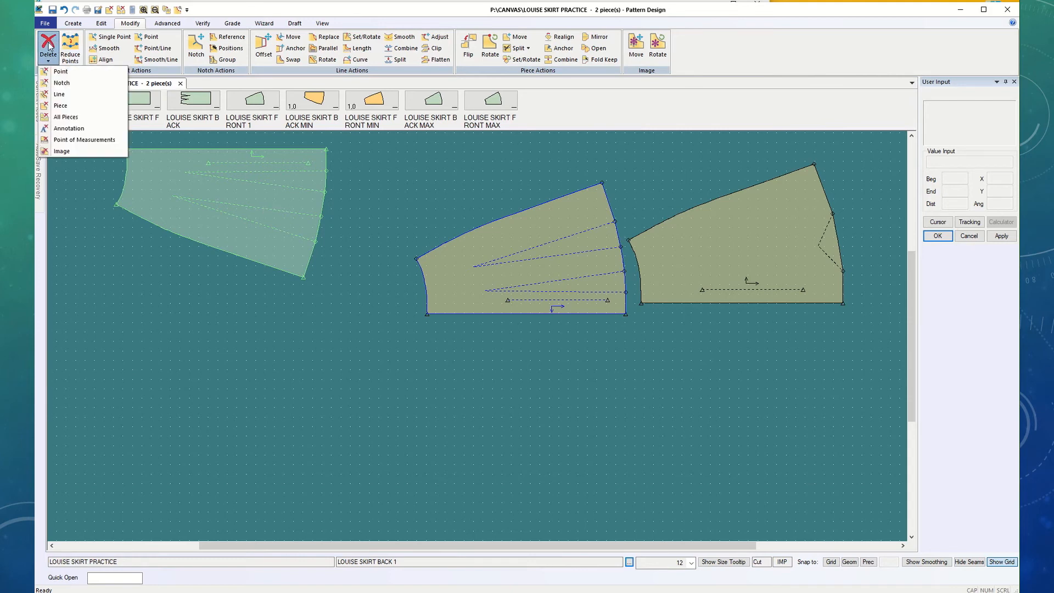
left_click(54, 105)
left_click(186, 185)
right_click(142, 286)
left_click(176, 289)
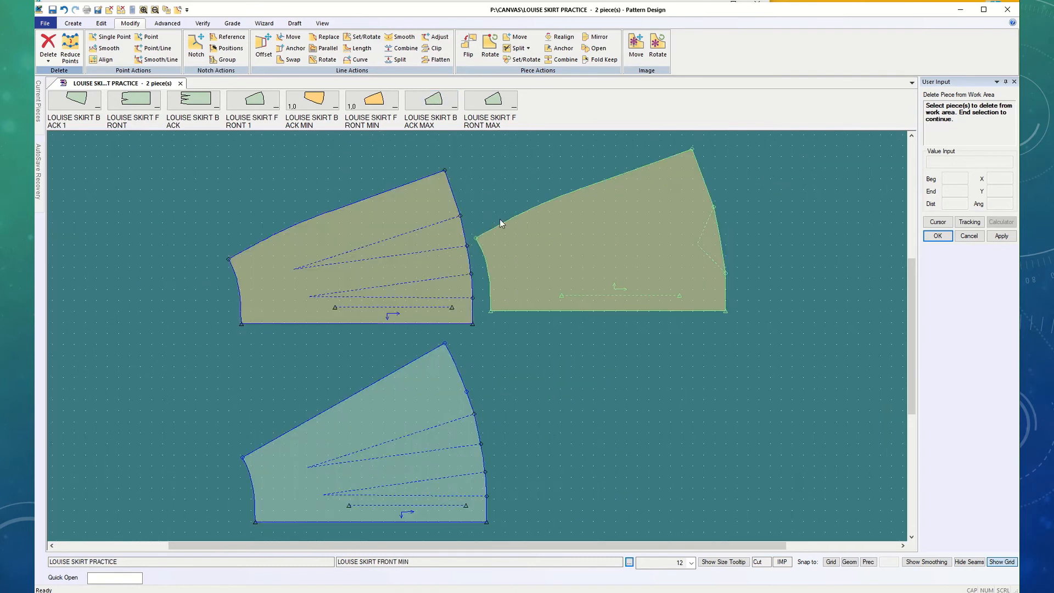
left_click_drag(490, 102, 623, 419)
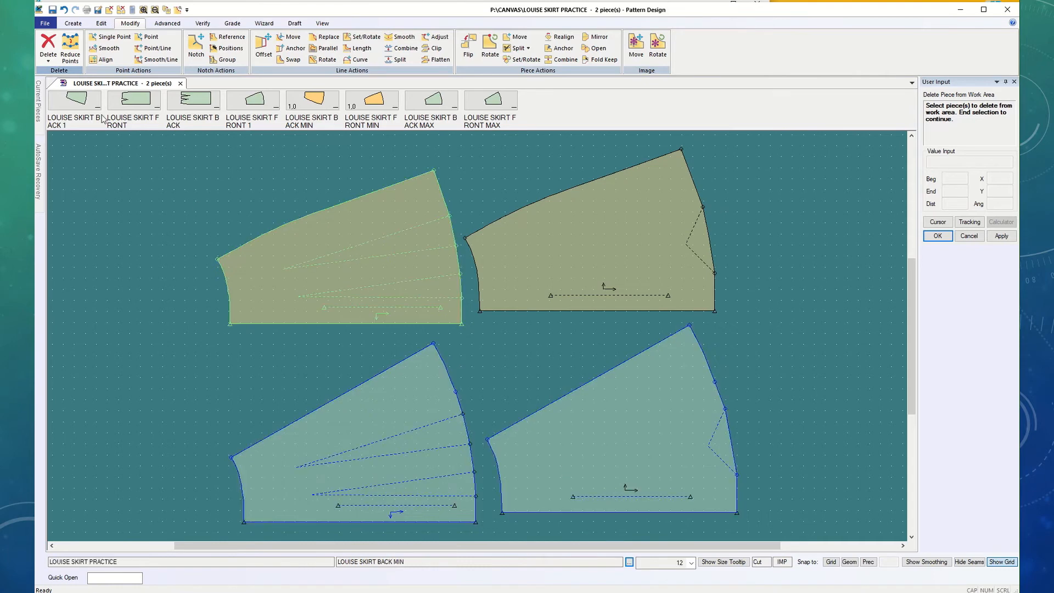
Step: Save the back max and front max pieces, overwriting their stored versions
left_click(52, 10)
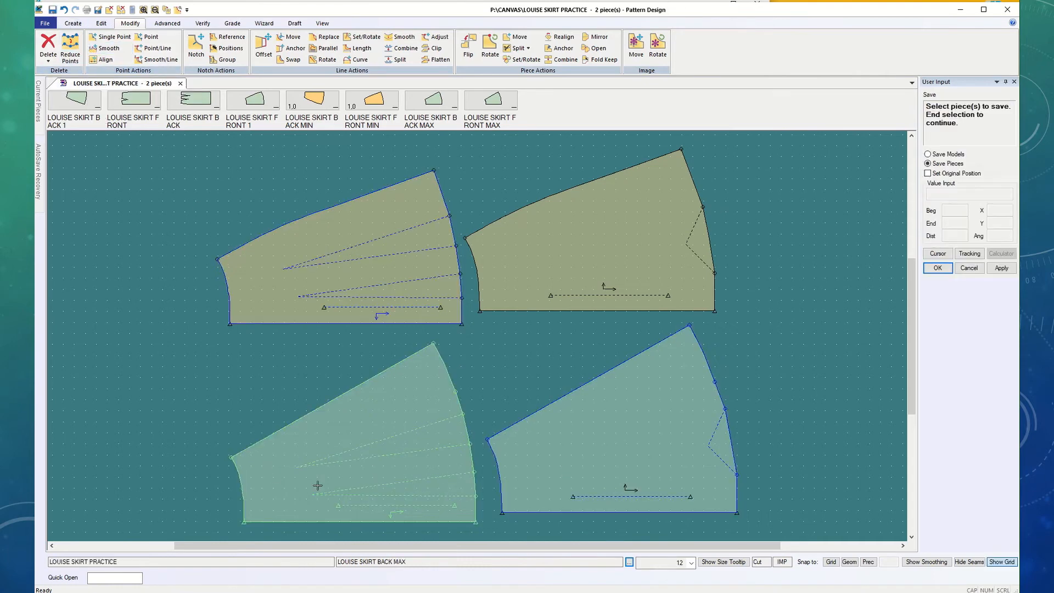
left_click(318, 486)
left_click(627, 489)
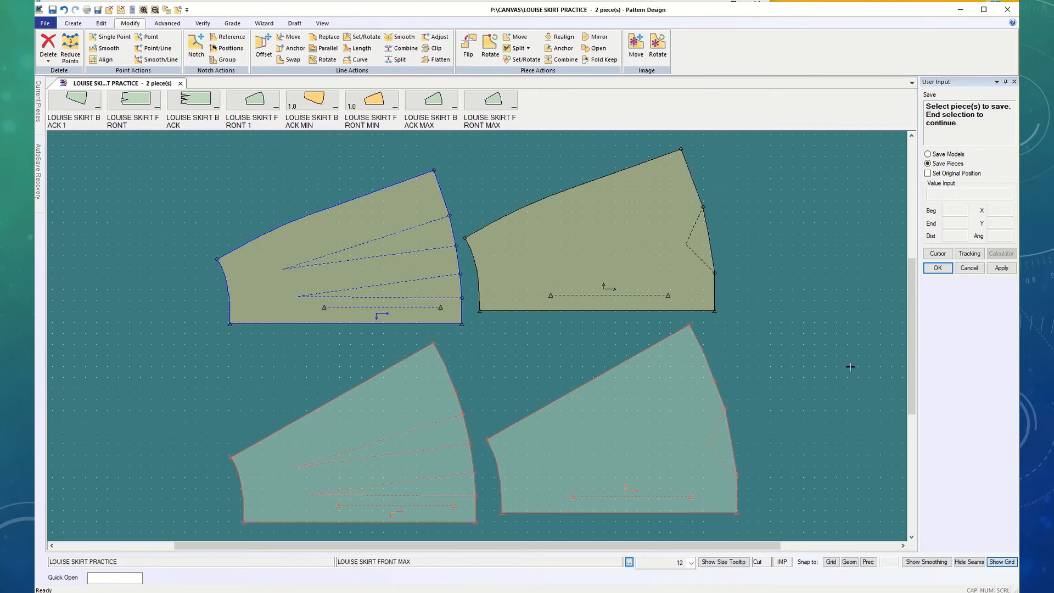
left_click(939, 269)
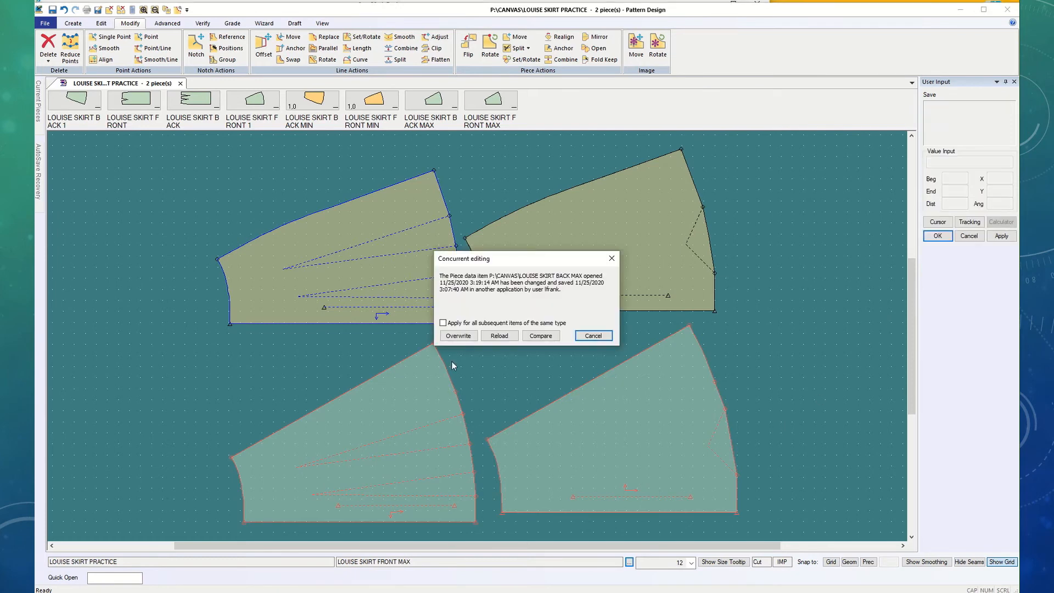
left_click(459, 335)
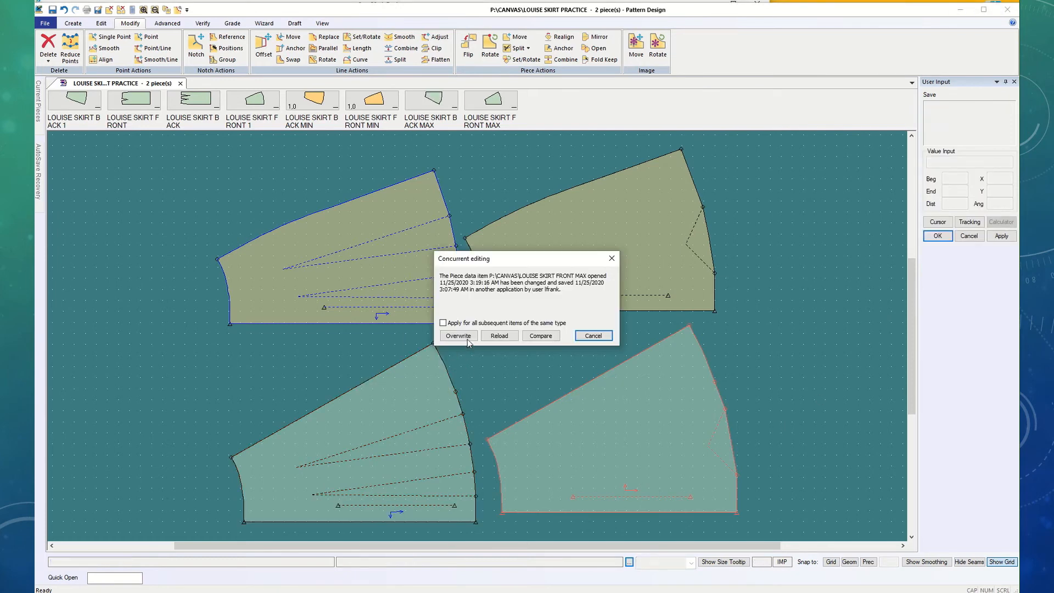
left_click(459, 336)
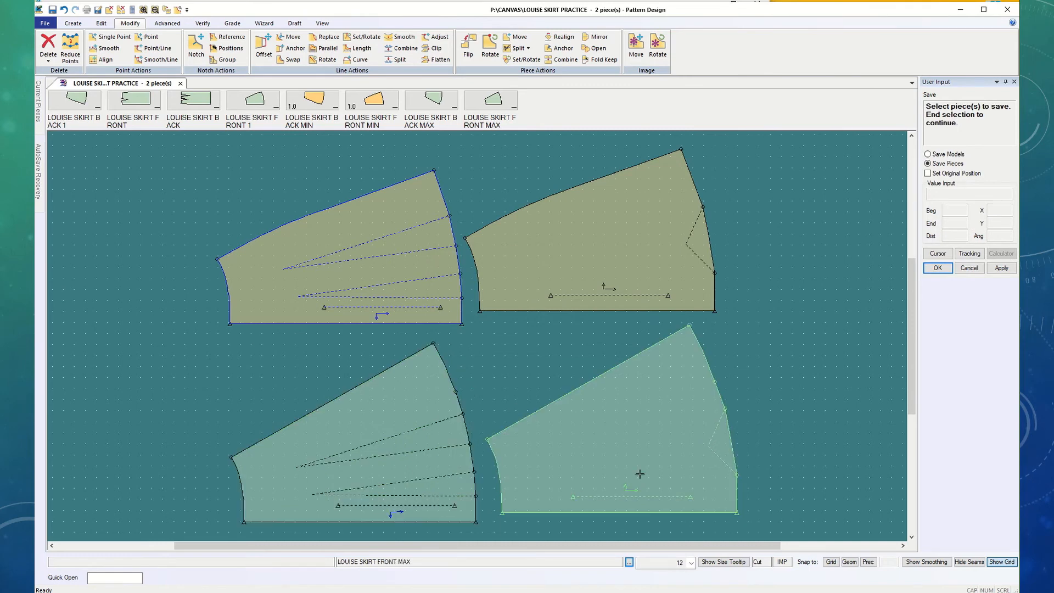
Step: Choose the LOUISE SKIRT PRACTICE model for adding pieces and select the back min, front min, back max and front max pieces
left_click(45, 23)
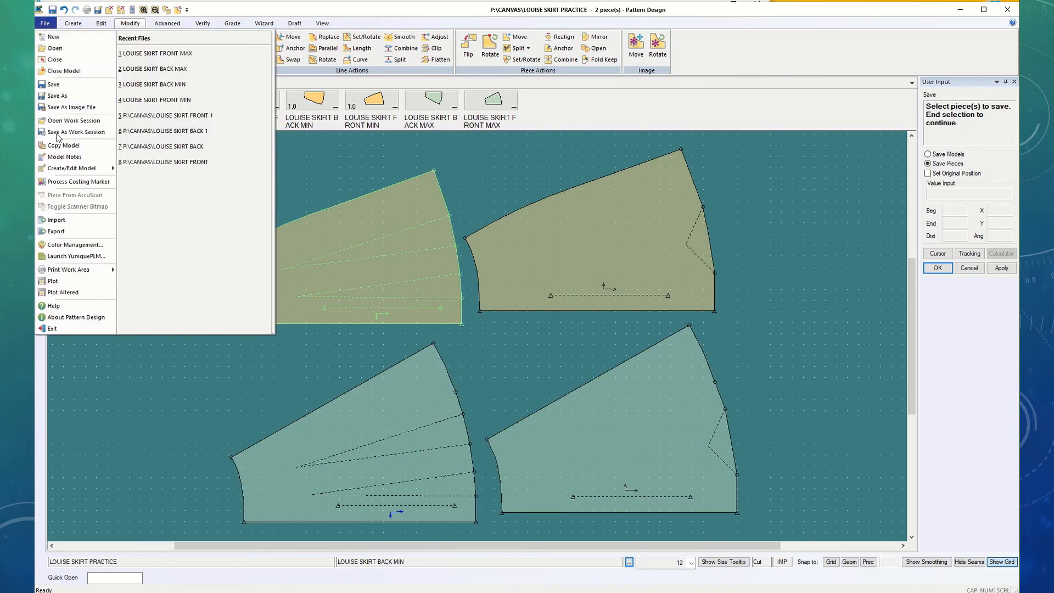
mouse_move(69, 168)
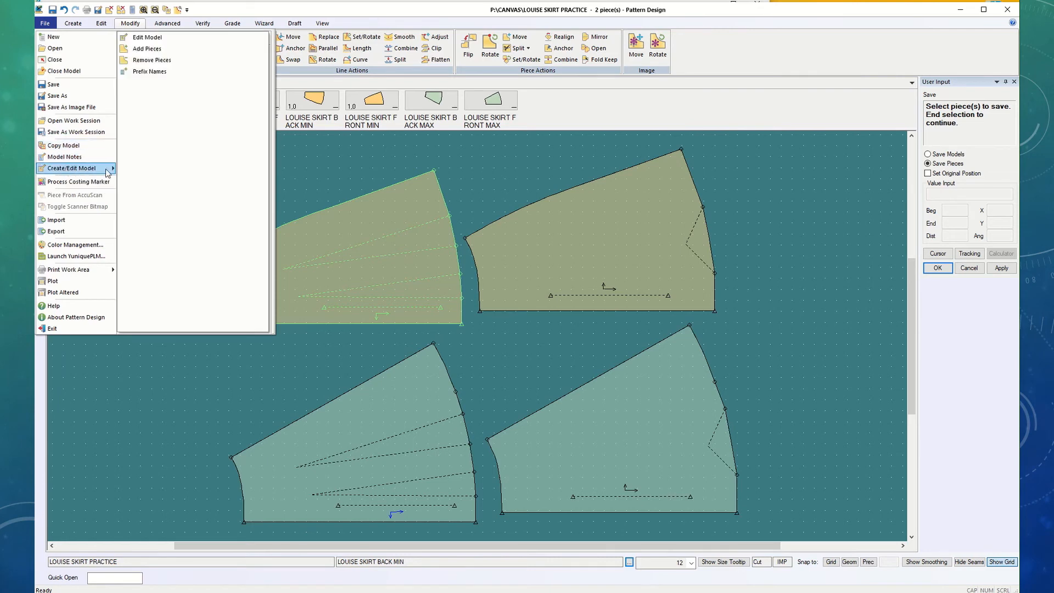
left_click(147, 48)
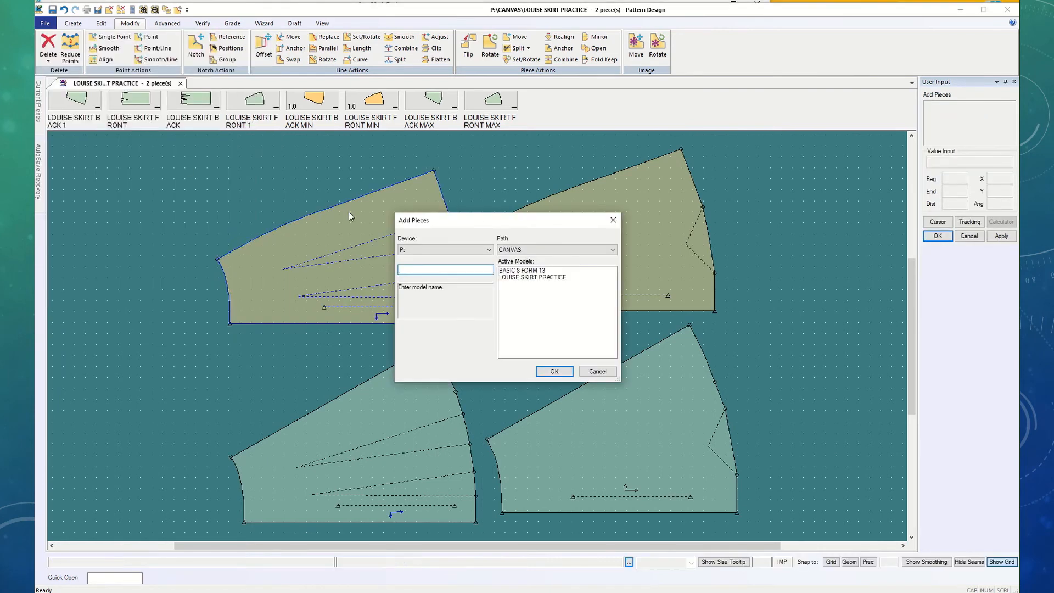
left_click(517, 278)
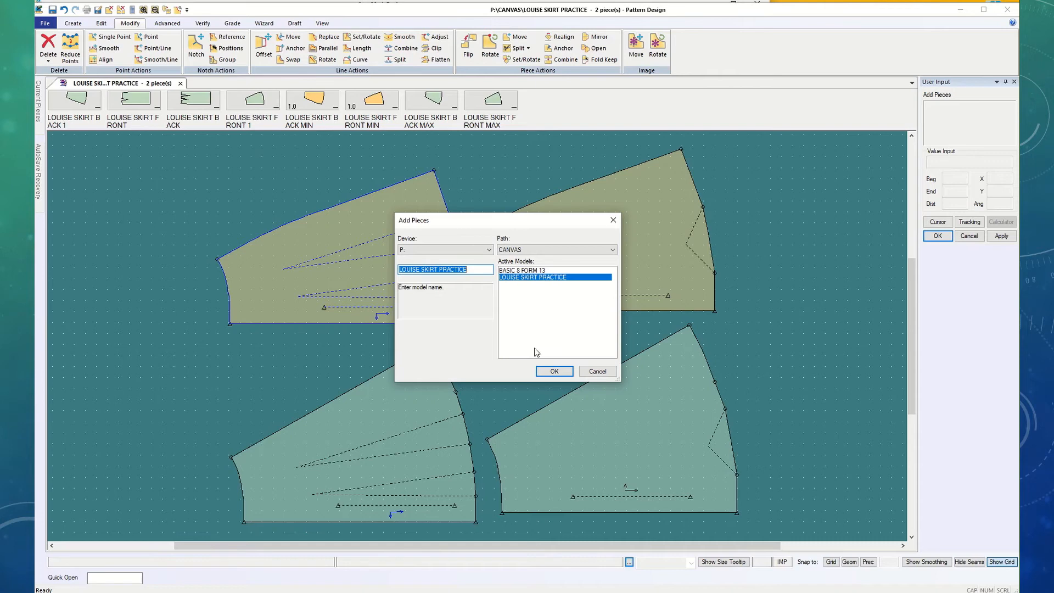
left_click(552, 371)
left_click(424, 302)
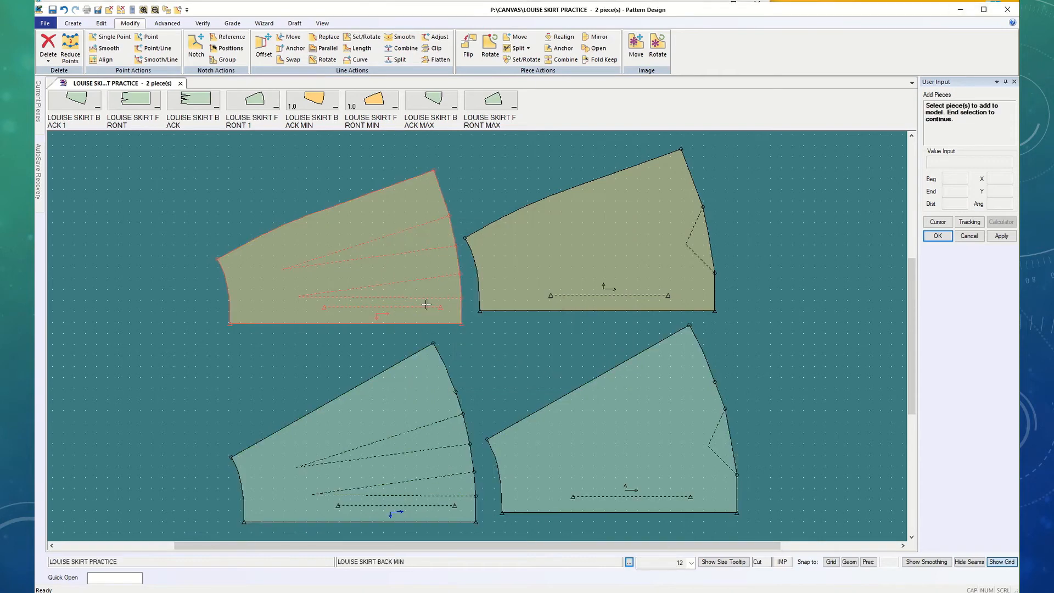
left_click(518, 292)
left_click(419, 407)
left_click(682, 346)
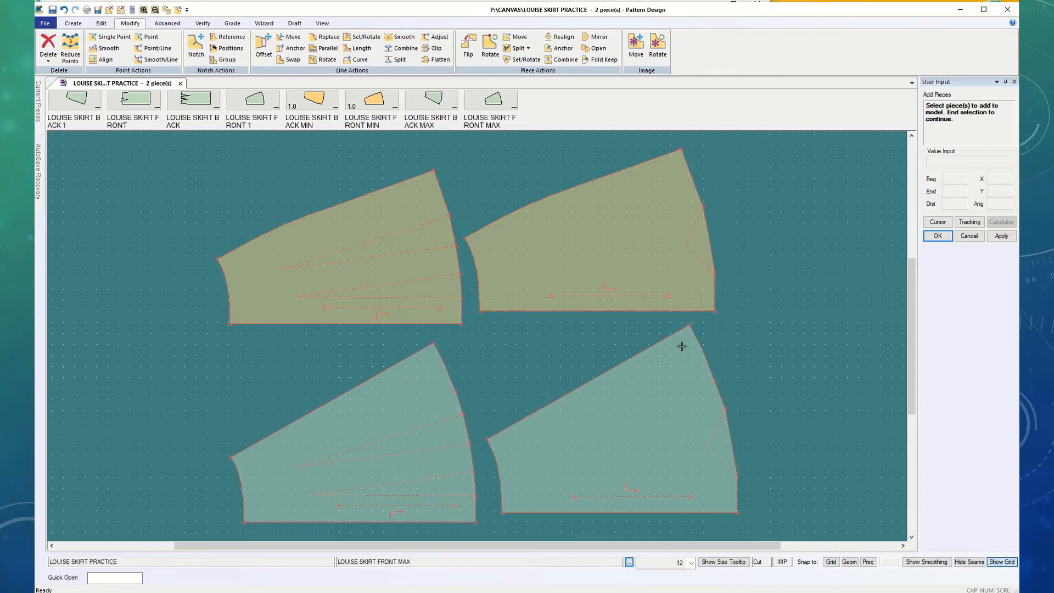
Step: Add the selected pieces to the model, cancelling the new-name entry for the min pieces already in it
left_click(935, 238)
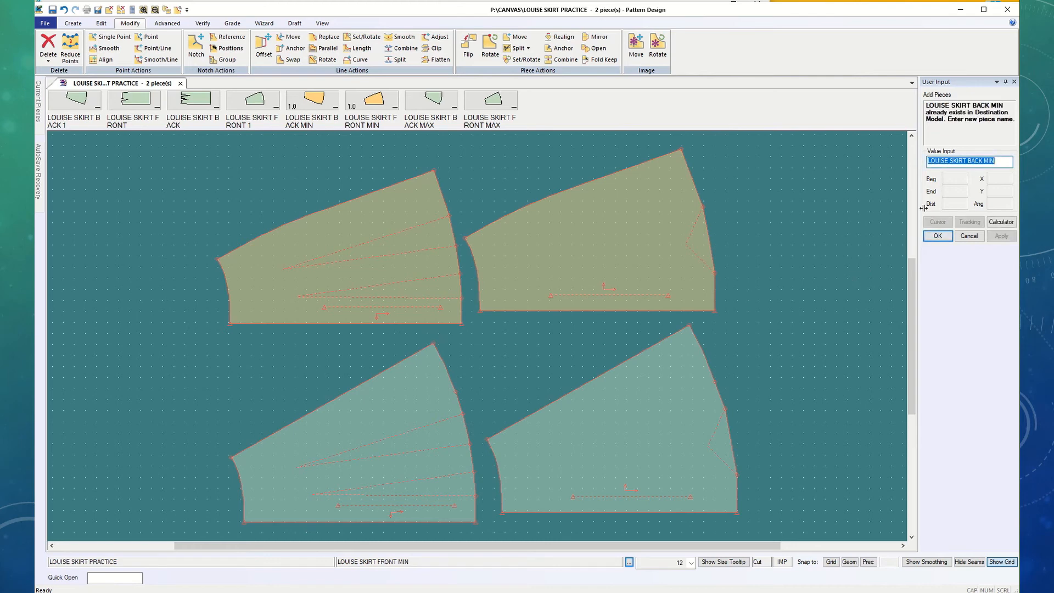
left_click(969, 241)
left_click(969, 240)
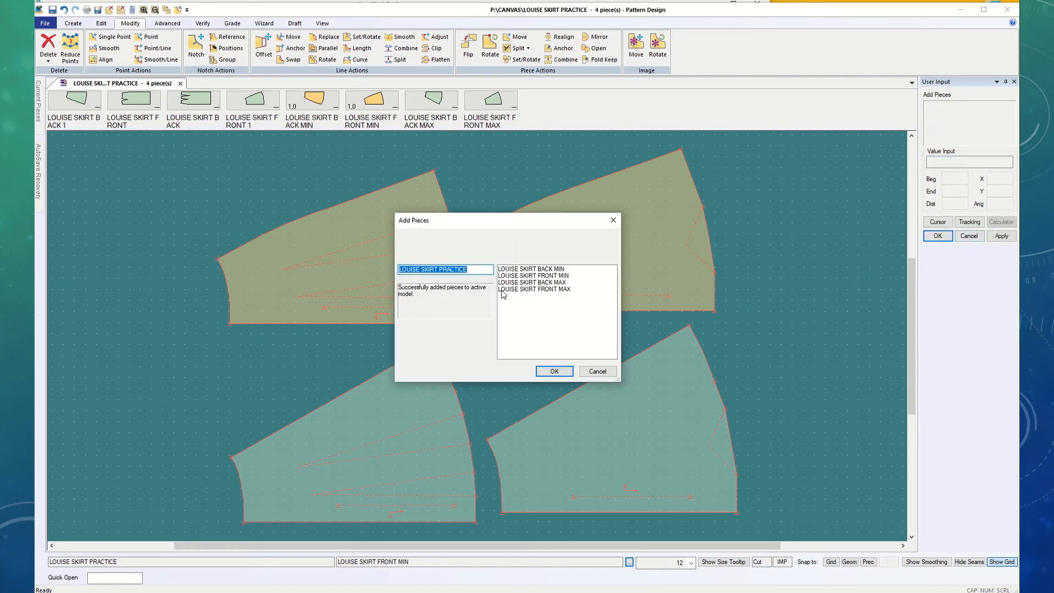
left_click(554, 372)
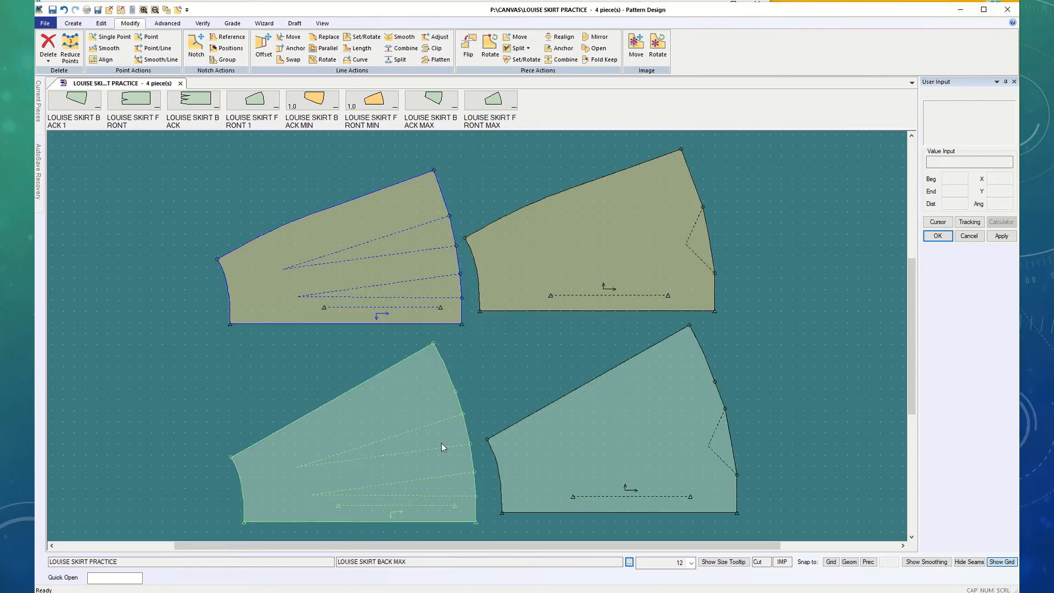
left_click(394, 460)
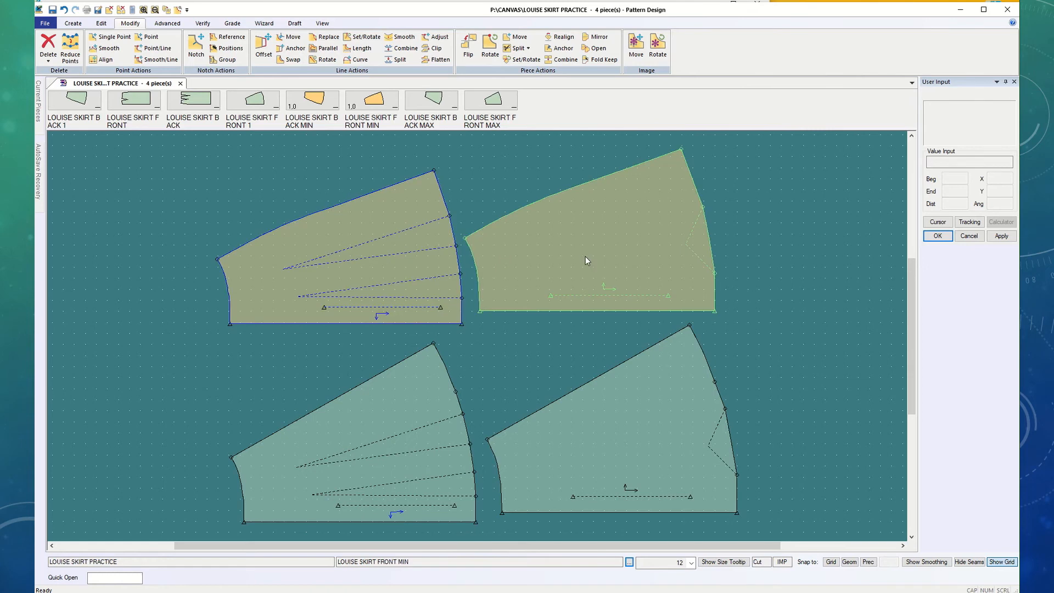
left_click(361, 268)
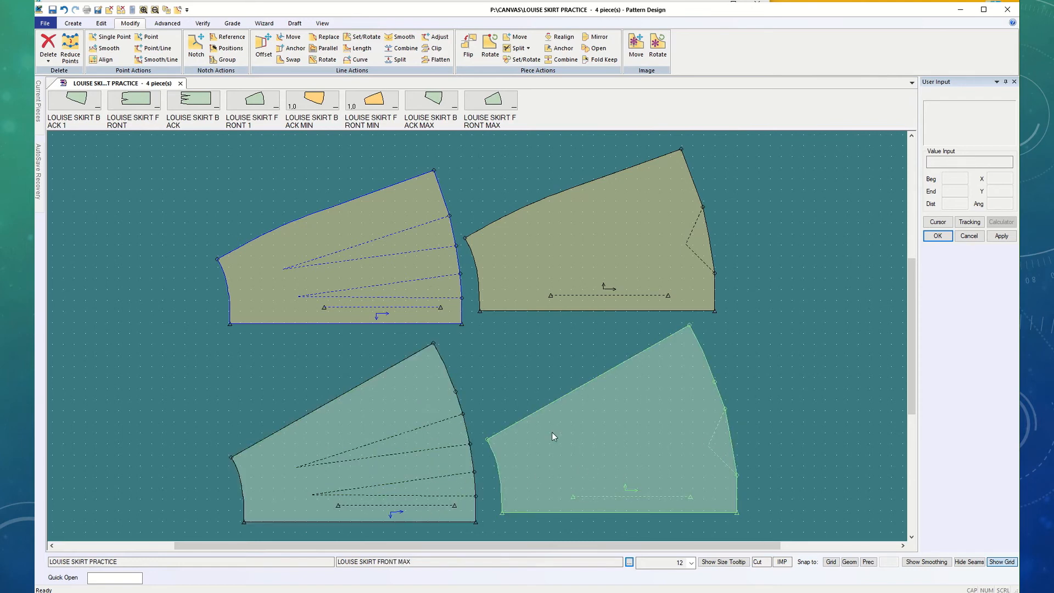
Step: Delete the back min and front min pieces from the work area and place the back max and front max pieces side by side
left_click(48, 58)
left_click(60, 106)
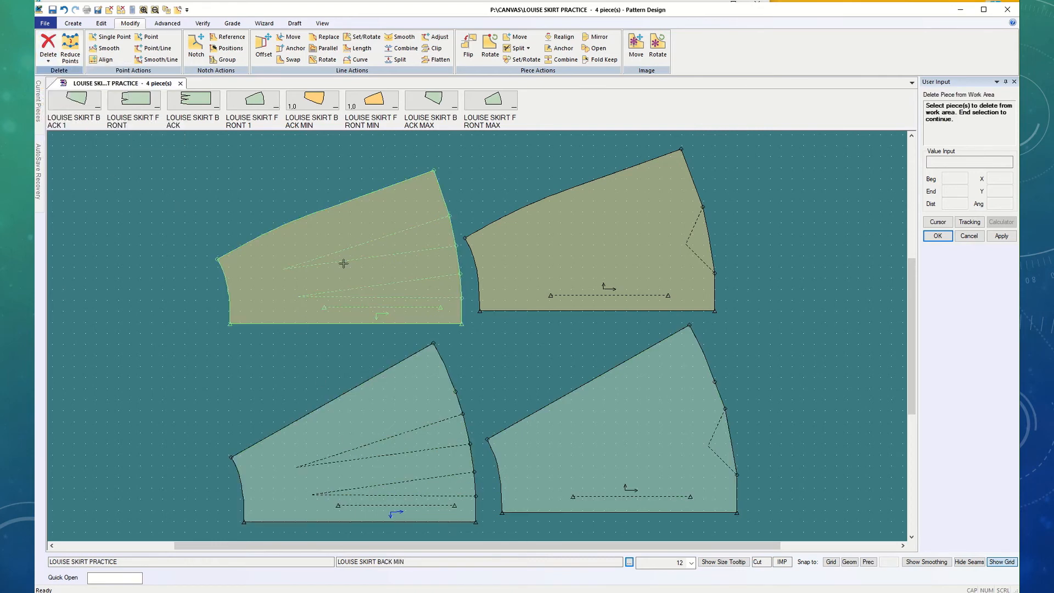
left_click(351, 269)
left_click(672, 268)
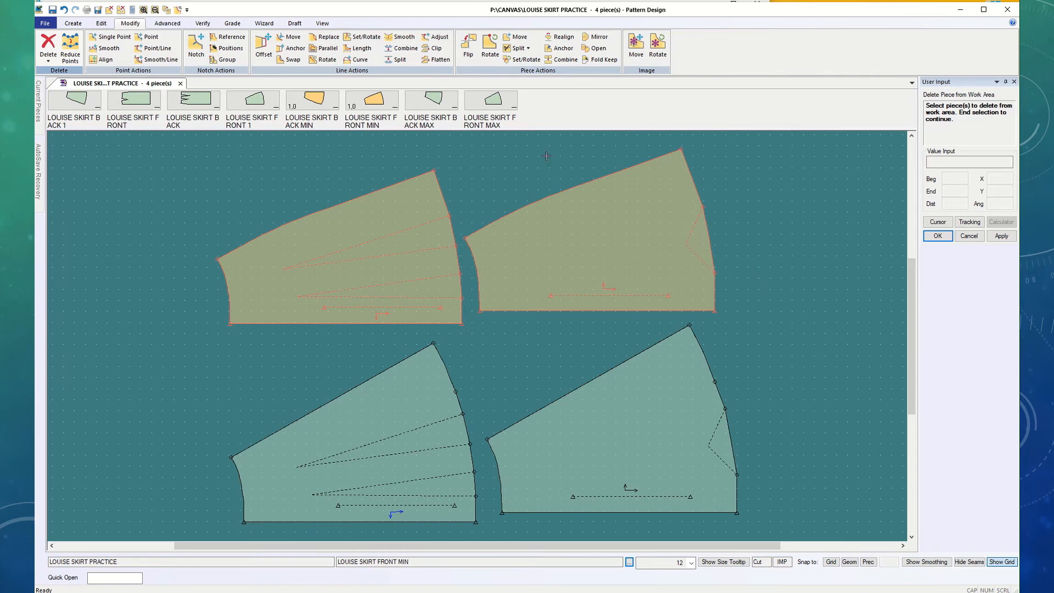
left_click(938, 235)
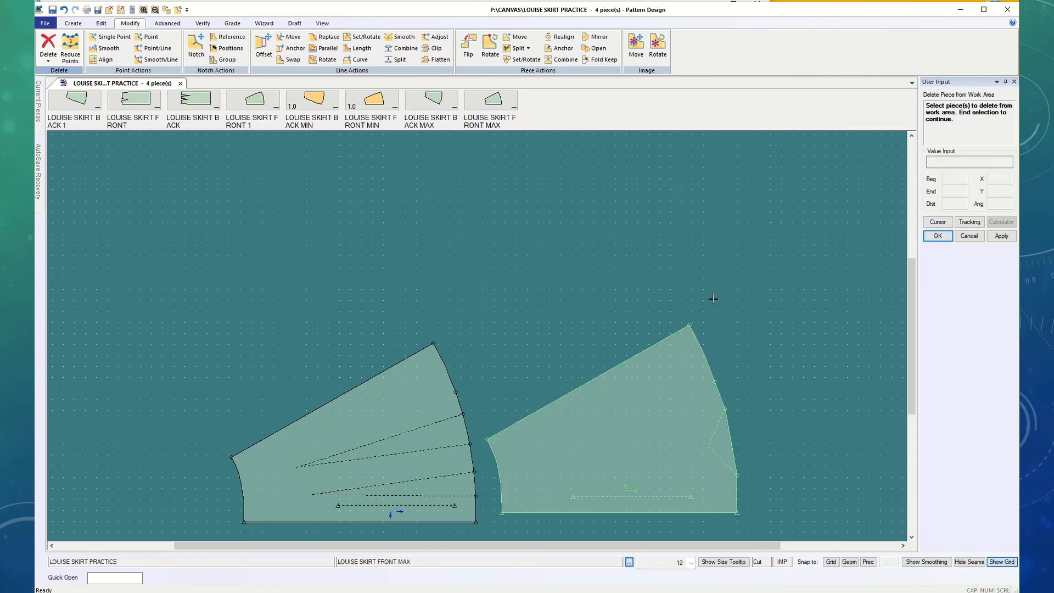
left_click(379, 441)
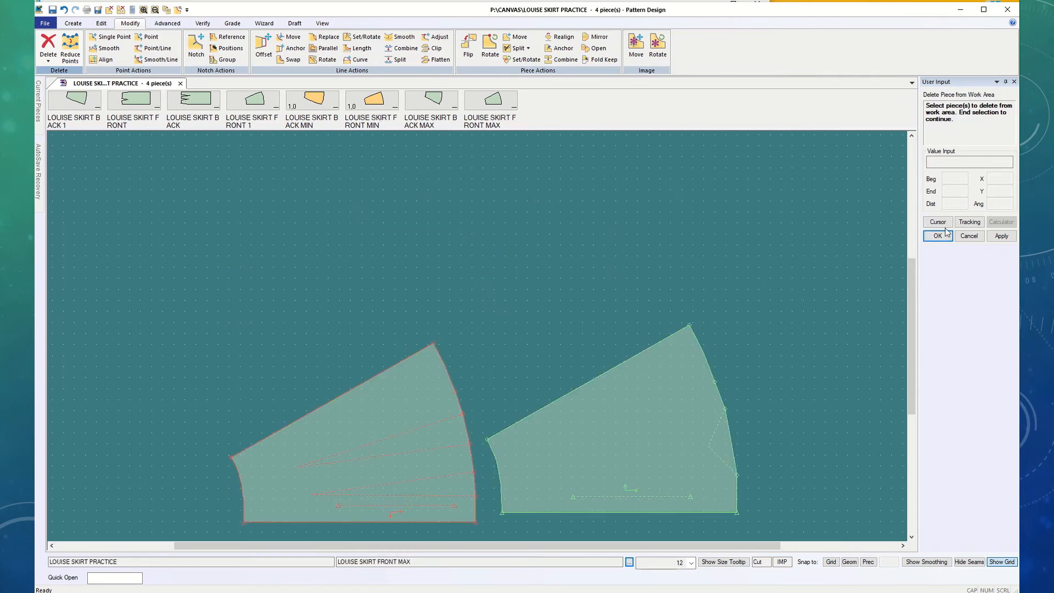
left_click(976, 240)
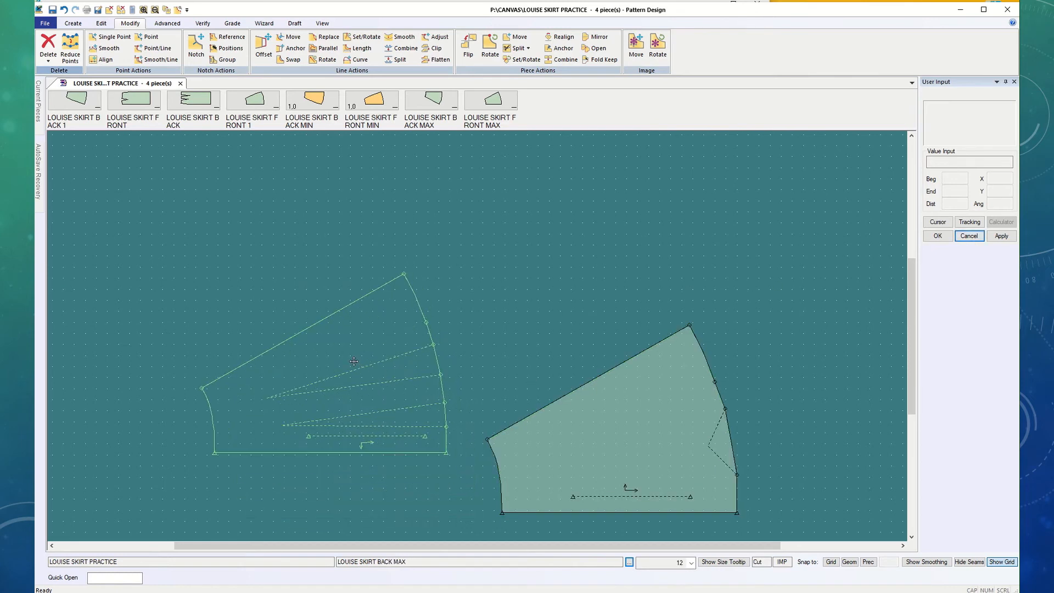
left_click_drag(552, 440, 593, 374)
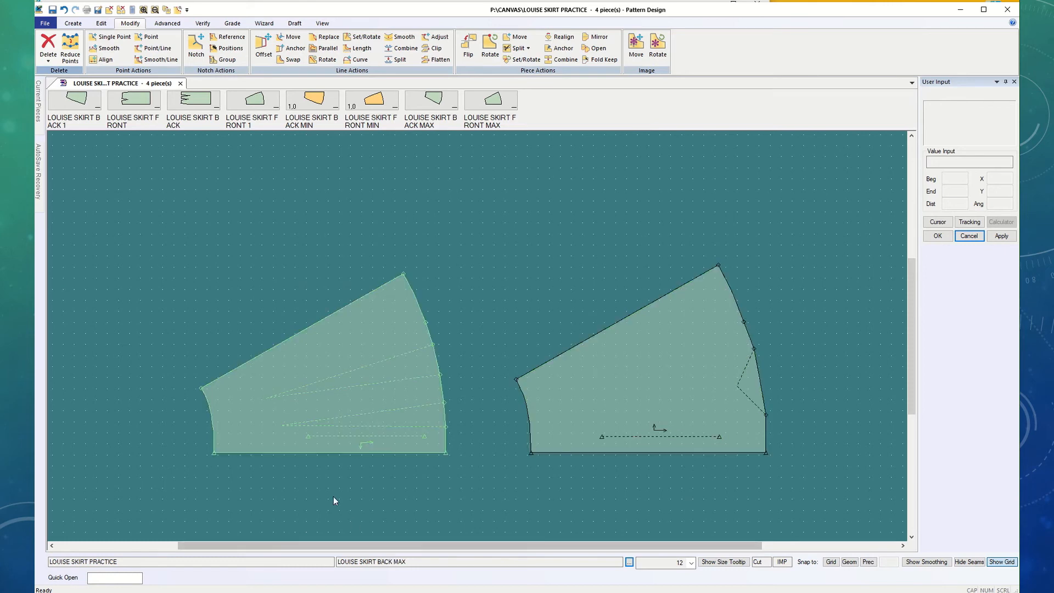
left_click(167, 24)
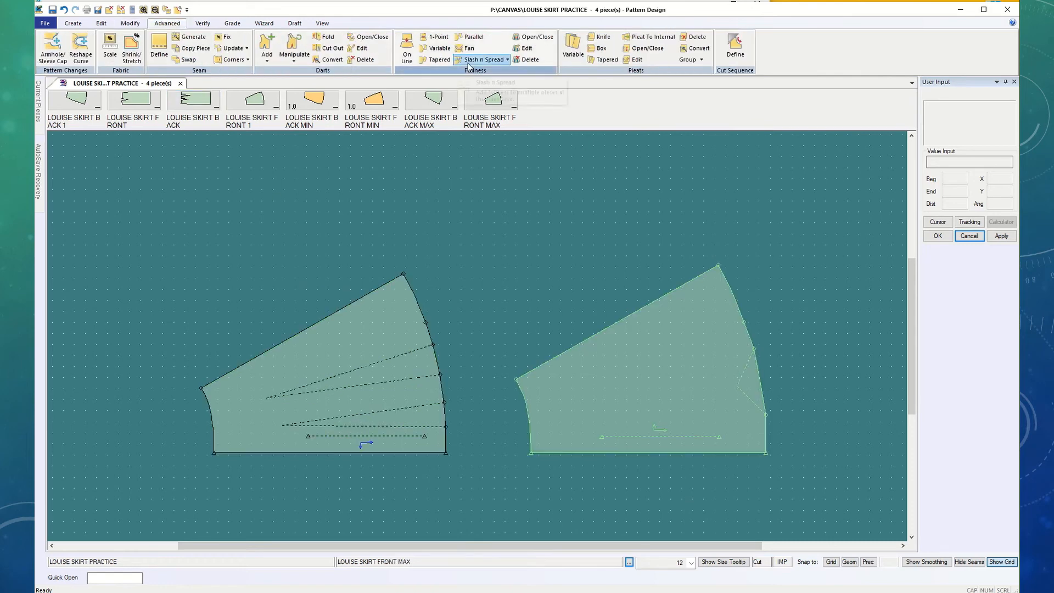
left_click(432, 59)
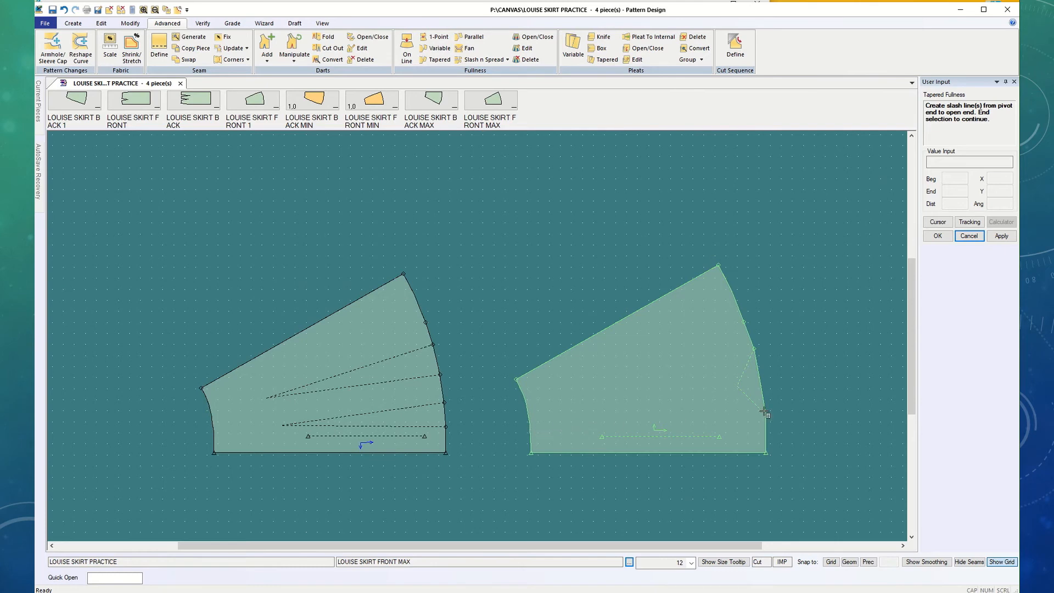
left_click(530, 435)
left_click(764, 419)
left_click(529, 412)
left_click(970, 236)
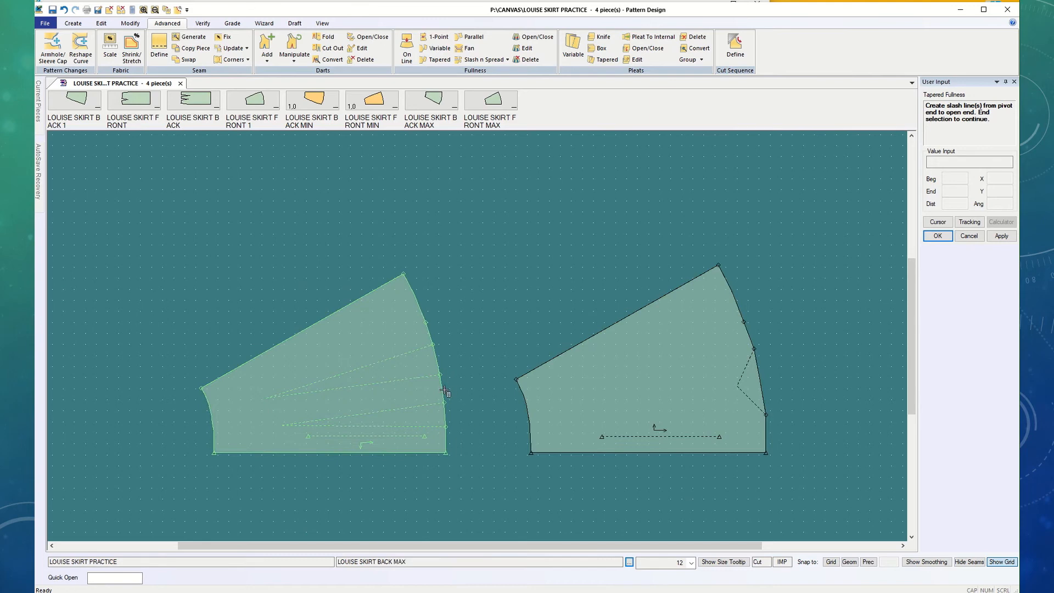
Step: Combine the line segments along the back max piece's dart edge into one line without adding notches at the merge points
left_click(130, 25)
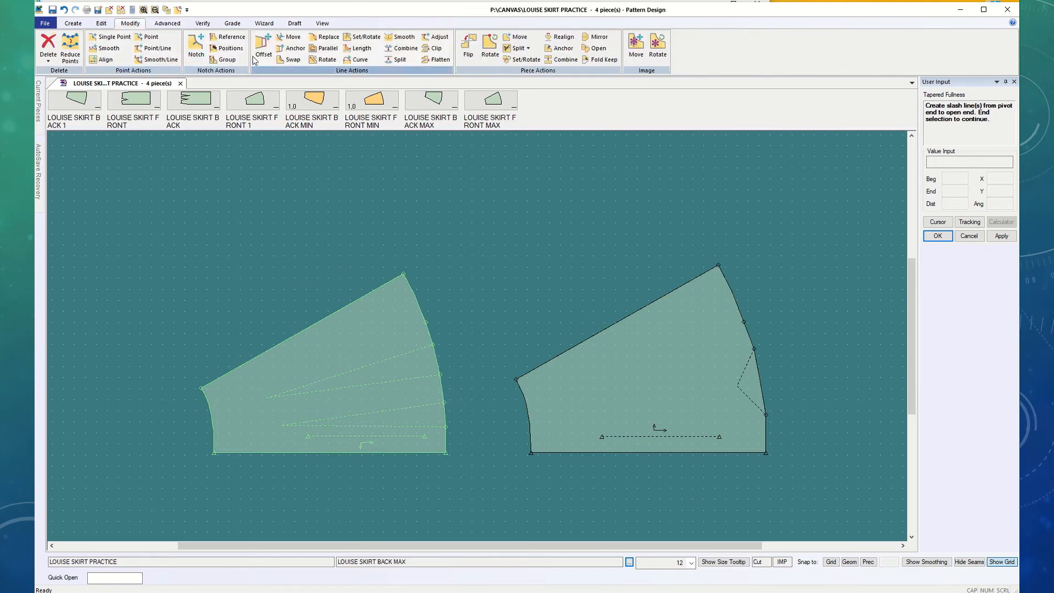
left_click(401, 48)
left_click(421, 296)
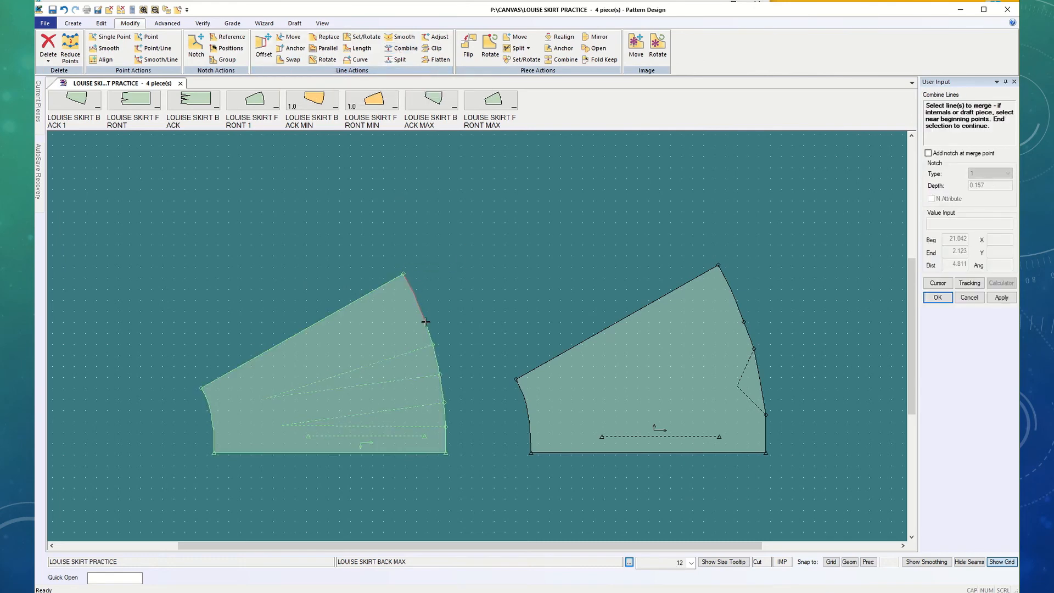
left_click(436, 354)
right_click(451, 329)
left_click(466, 336)
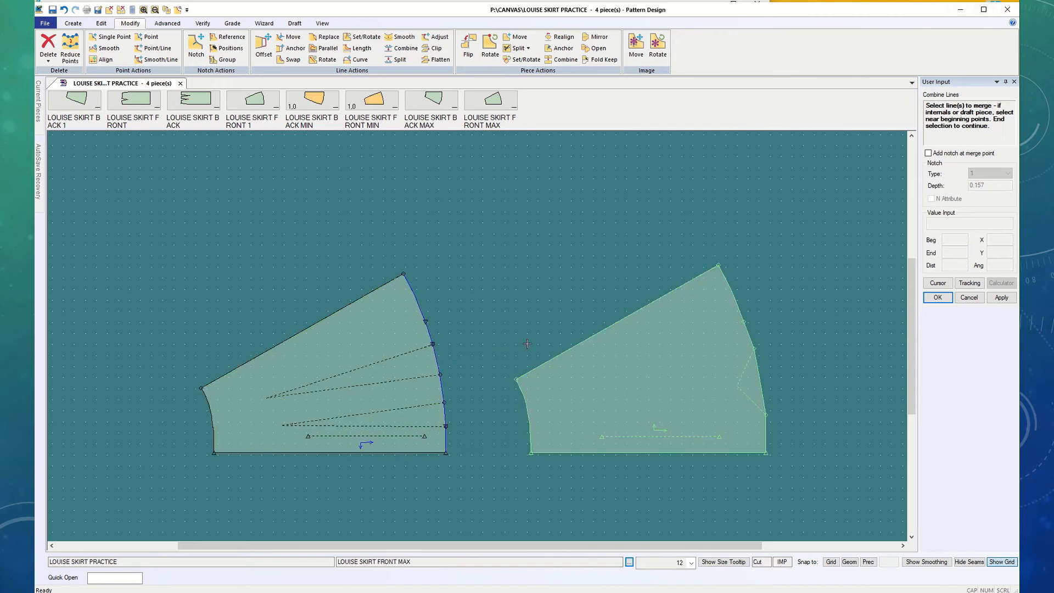
Step: Combine the line segments along the front max piece's dart edge into one line
left_click(729, 290)
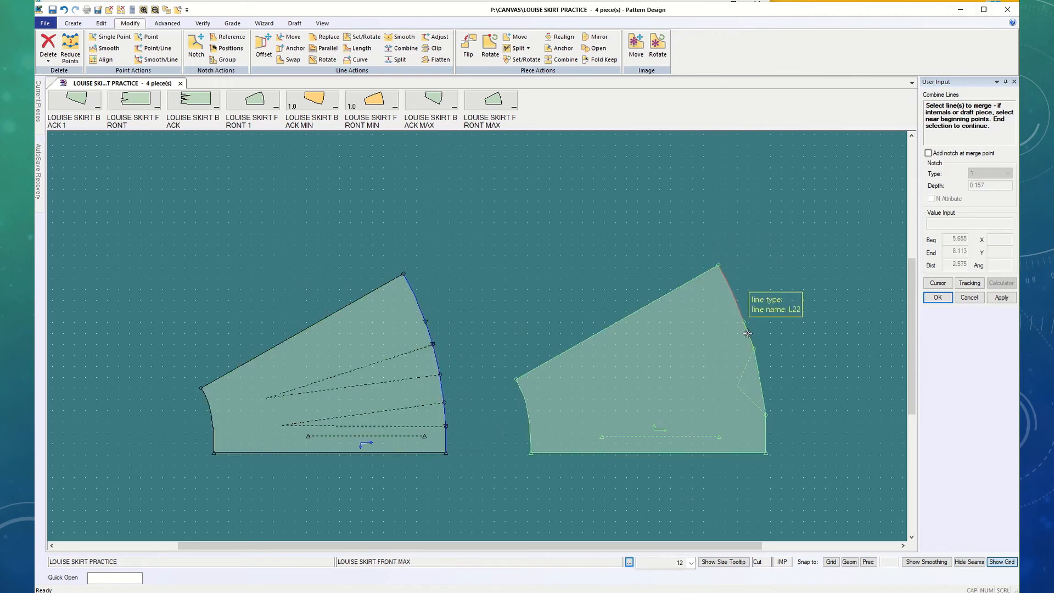
left_click(758, 388)
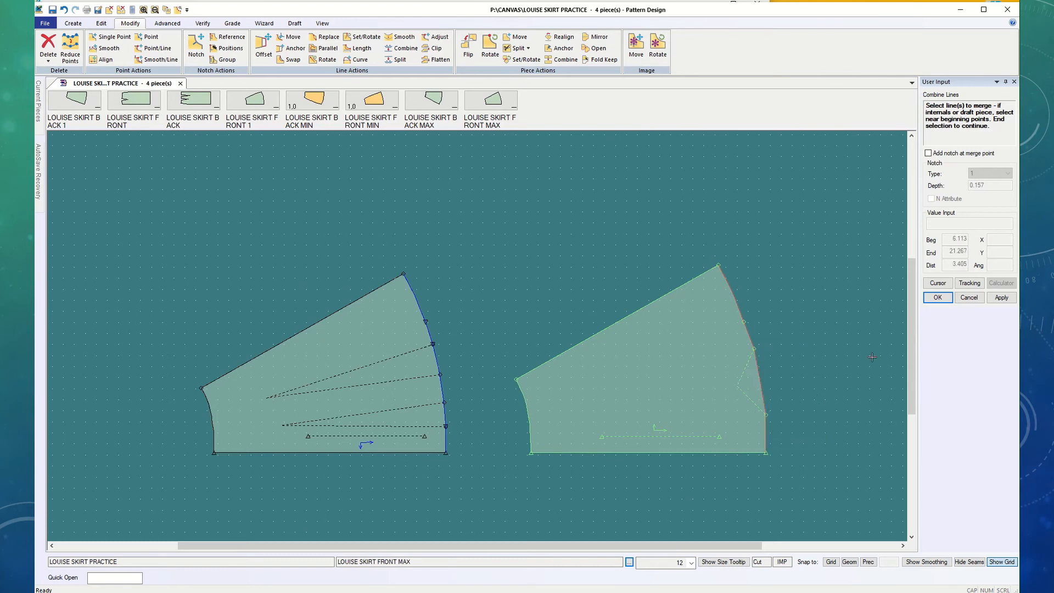
left_click(938, 299)
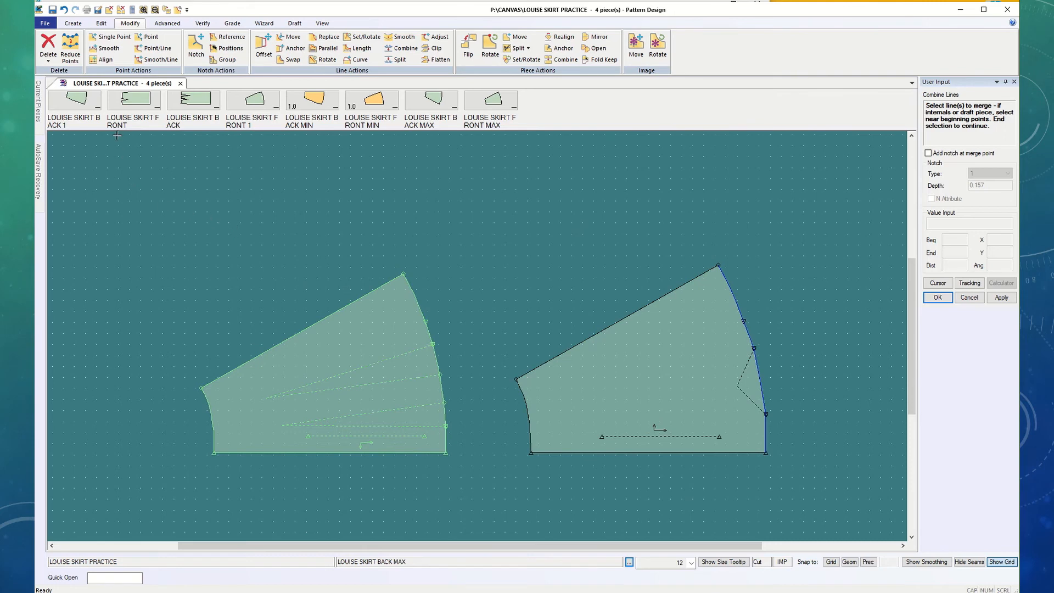
Step: Save the back max and front max pieces with their combined edges
left_click(53, 10)
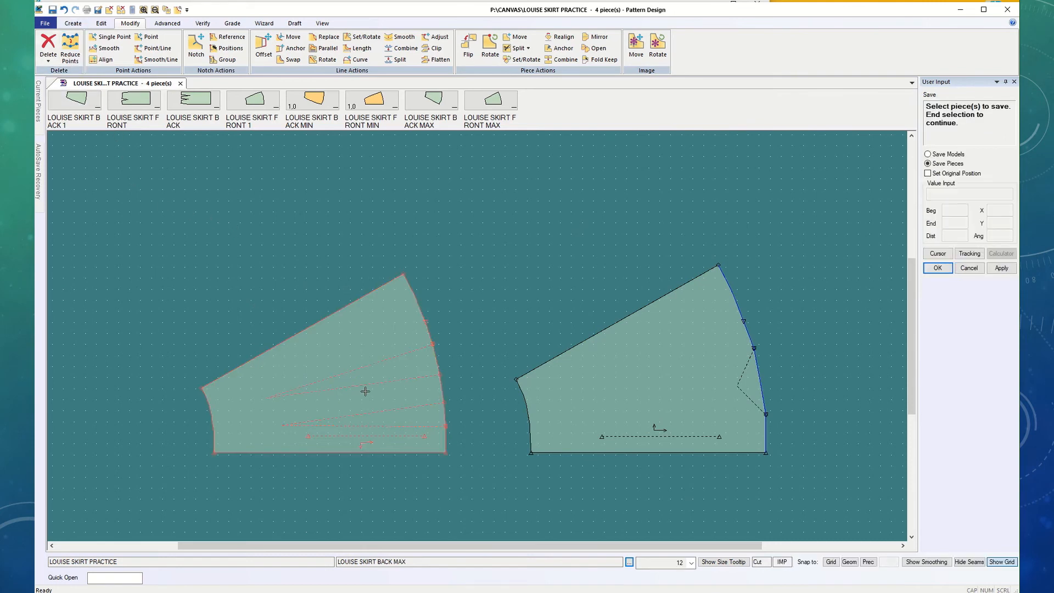
left_click(640, 384)
left_click(938, 268)
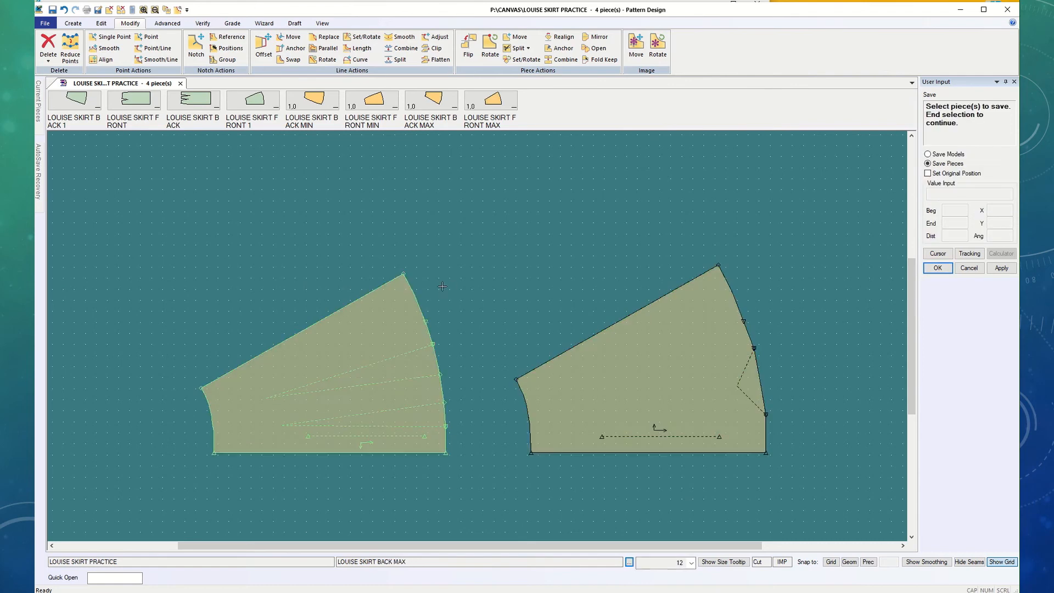
scroll(744, 411, "up", 3)
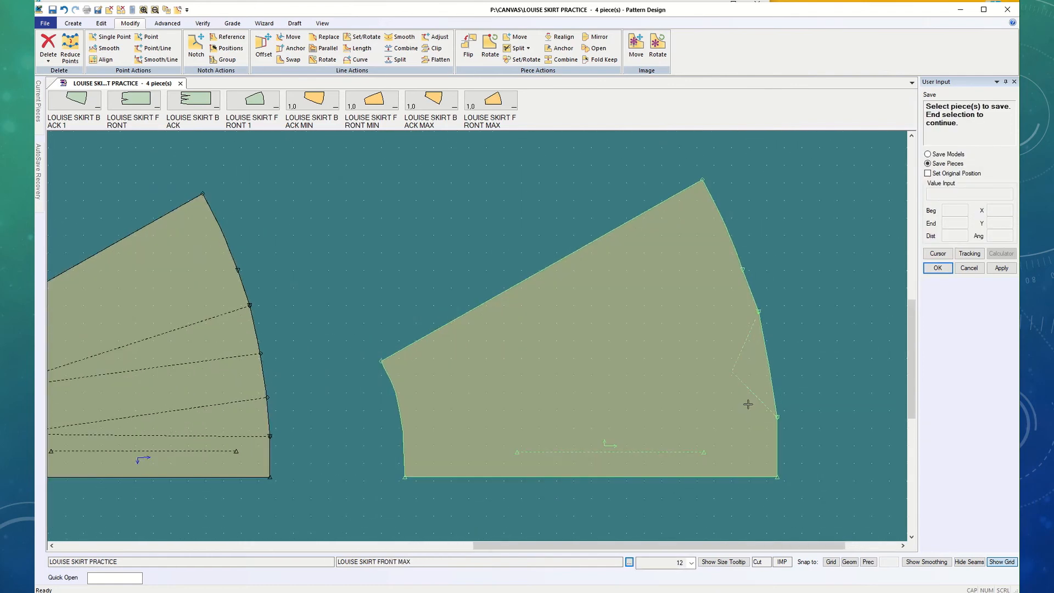
scroll(748, 405, "up", 2)
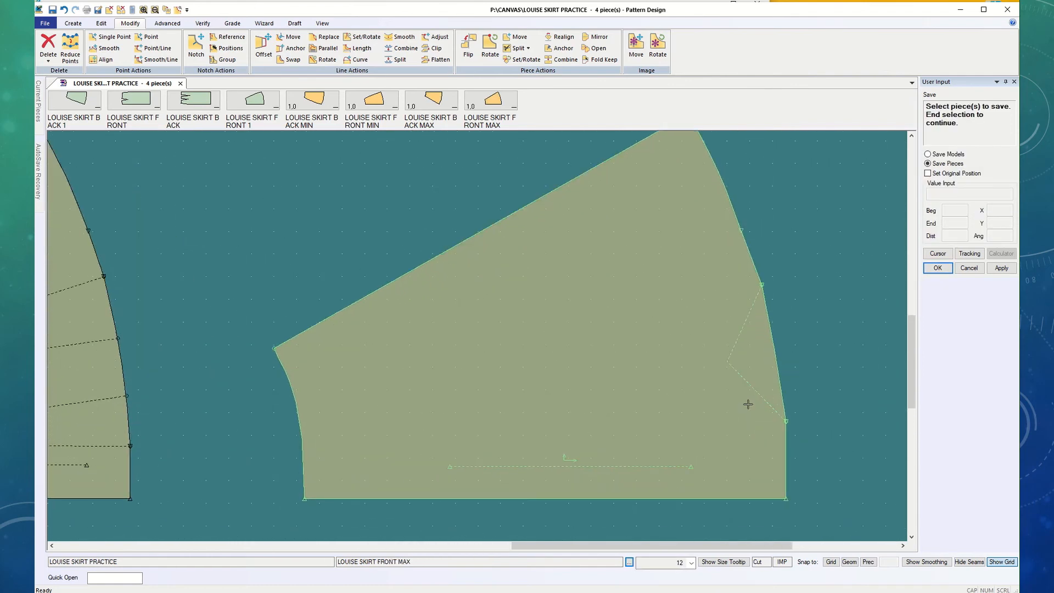
scroll(748, 404, "down", 4)
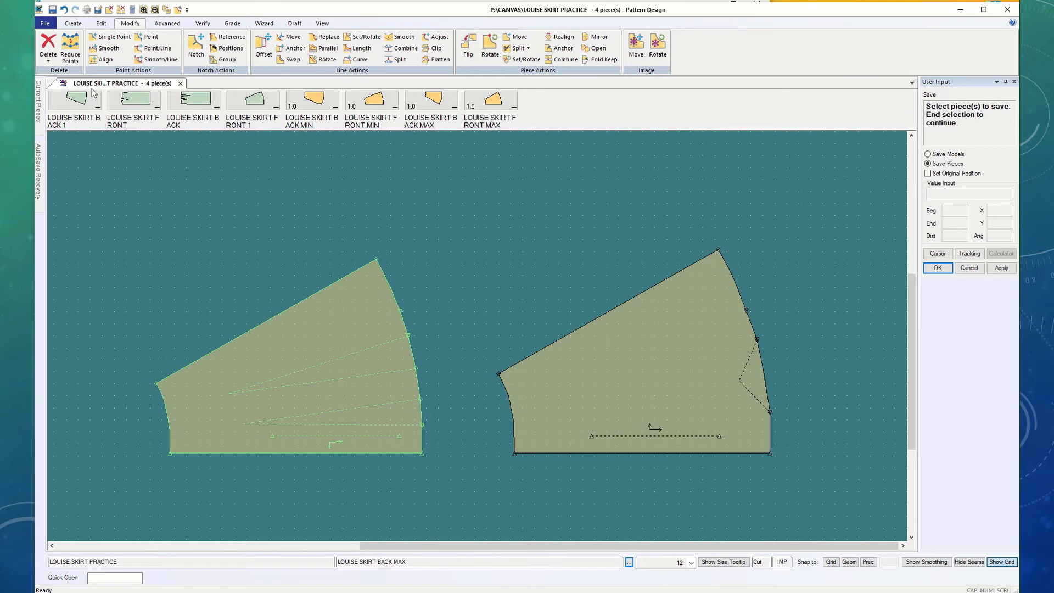
left_click(73, 23)
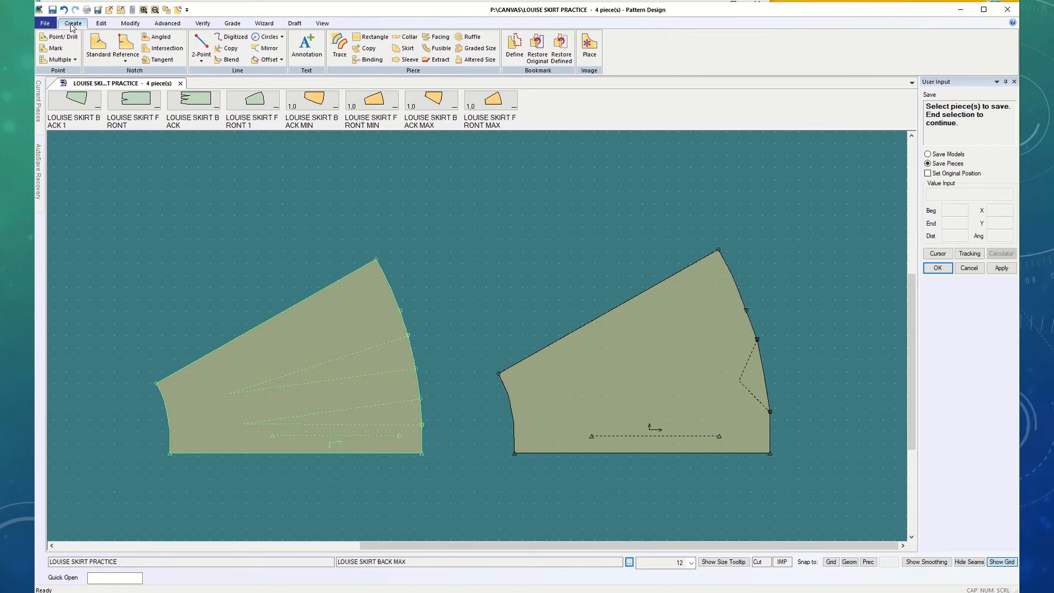
left_click(64, 61)
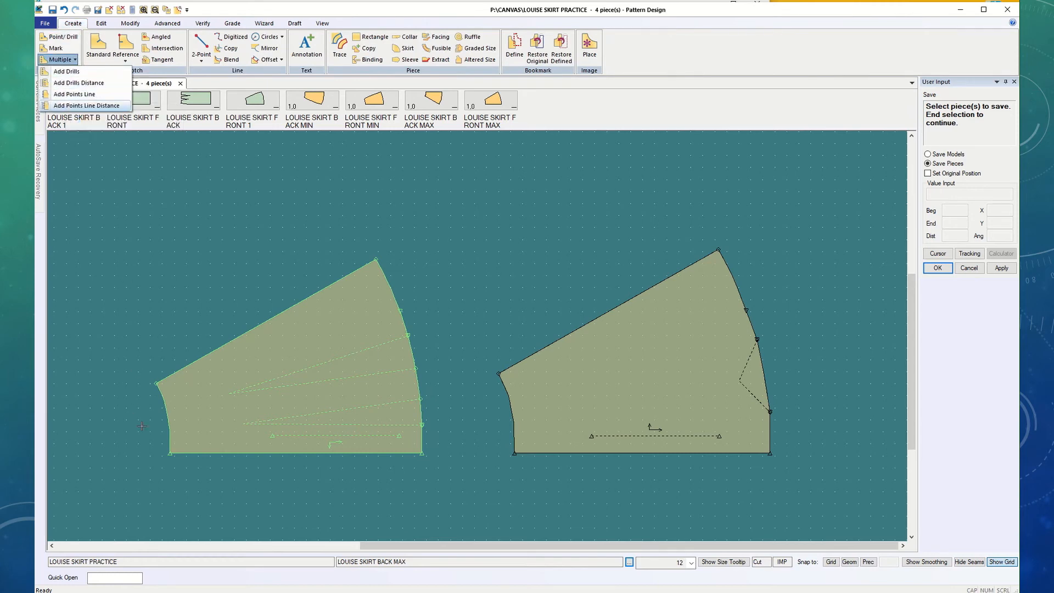
left_click(192, 269)
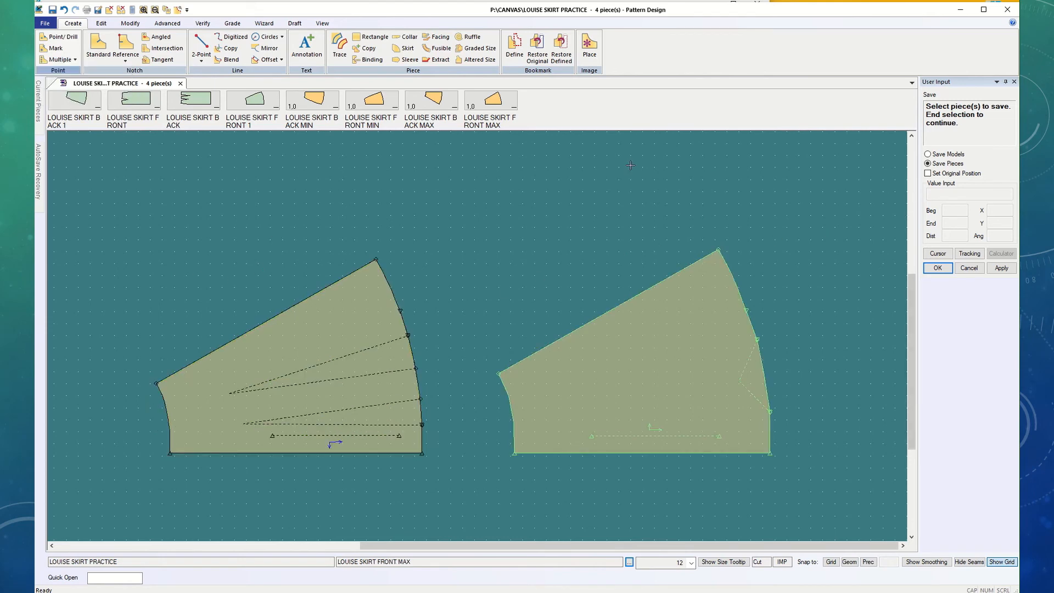
Step: Start a tapered pleat on the front max piece with two slash lines from the short curved edge to the dart edge
left_click(174, 24)
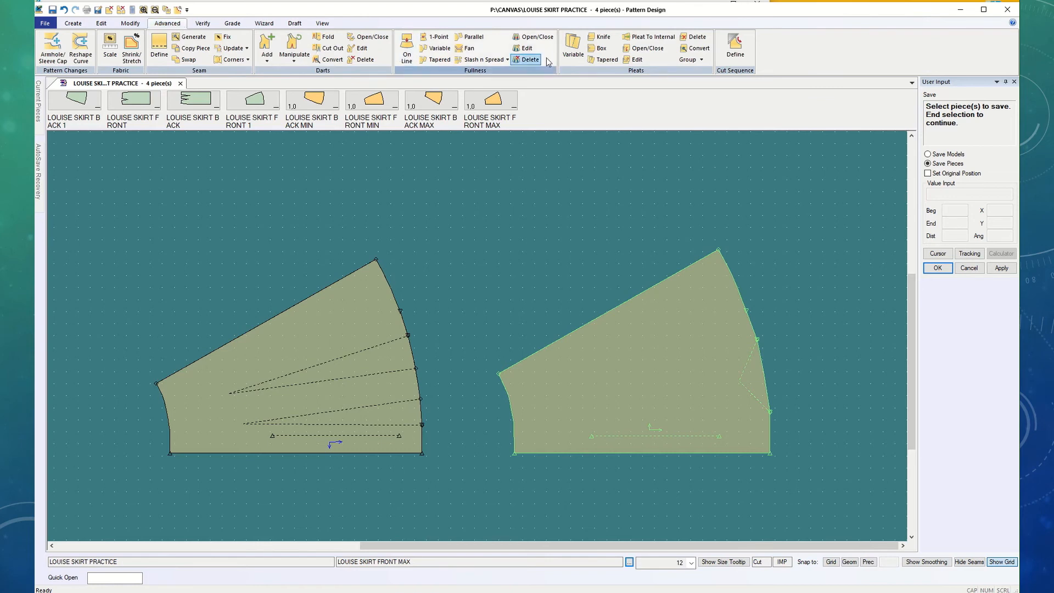
left_click(605, 63)
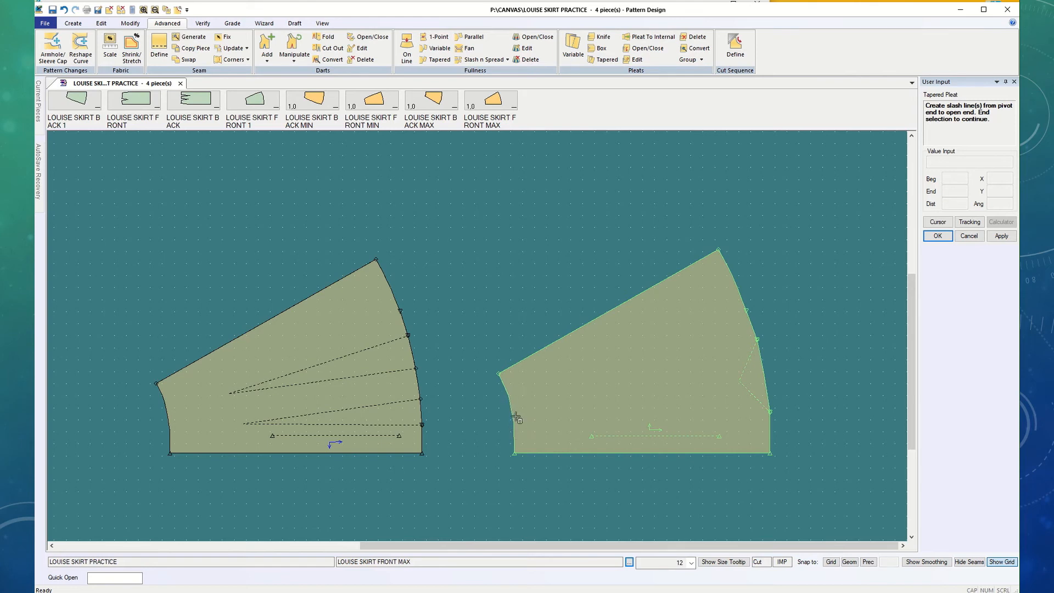
left_click(516, 424)
left_click(510, 403)
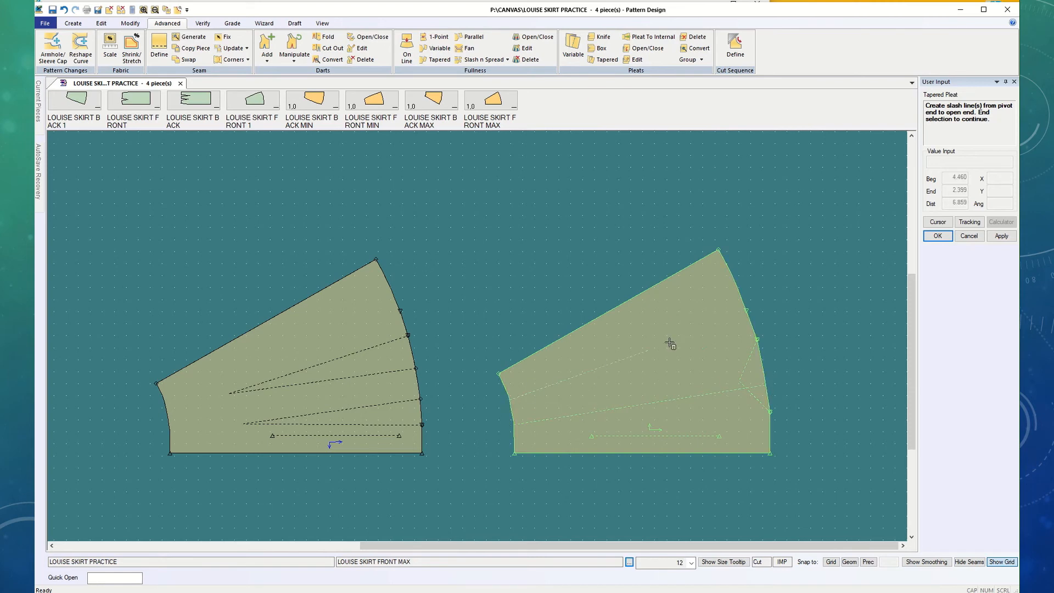
left_click(746, 310)
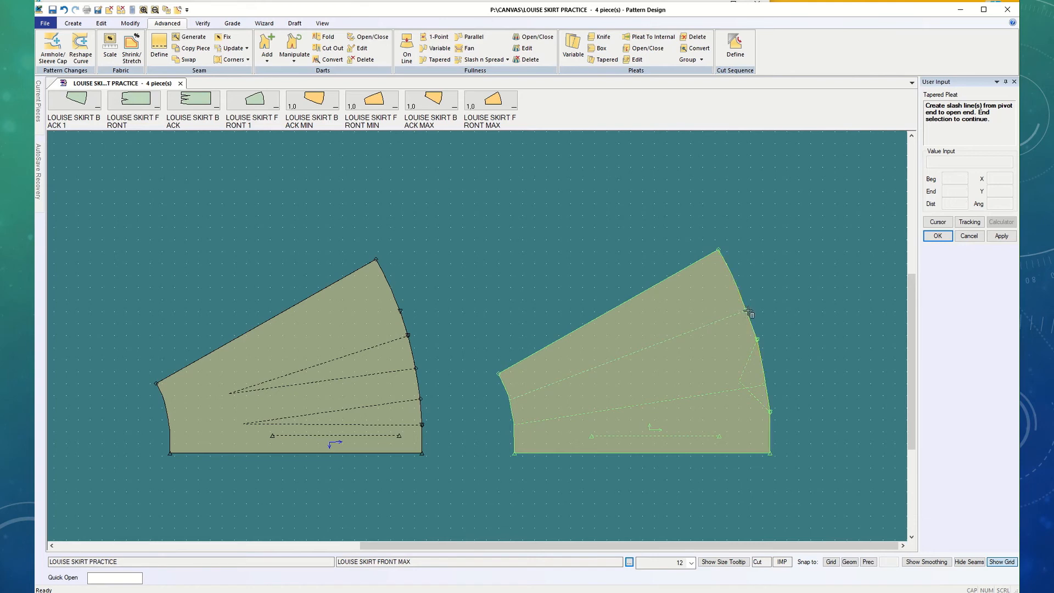
left_click(939, 238)
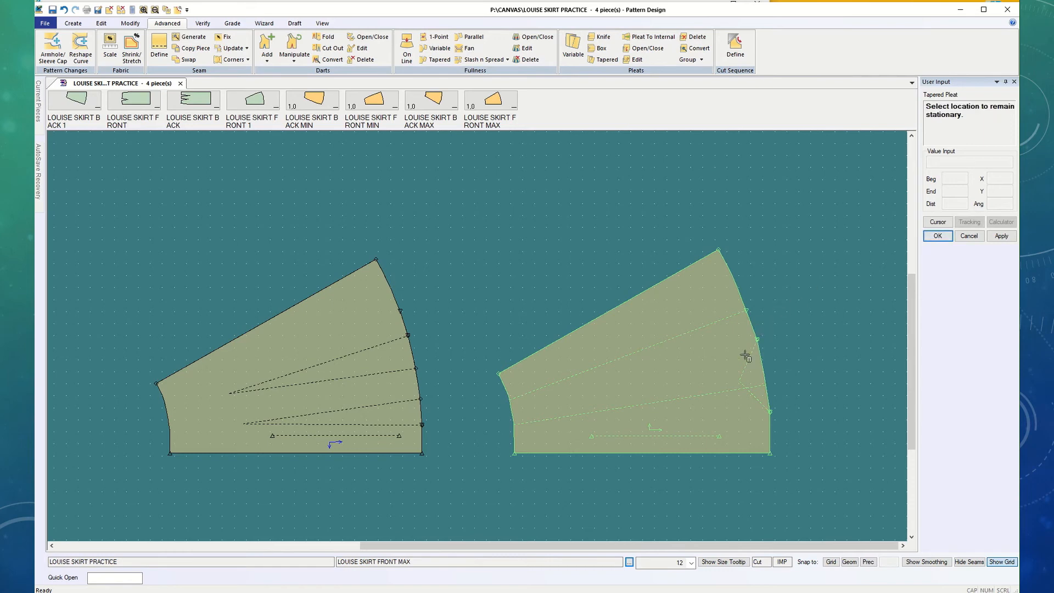
Step: Try spreading the tapered pleats by distance with the straight edge below the grain line stationary, and cancel at the pleat type choice
left_click(628, 454)
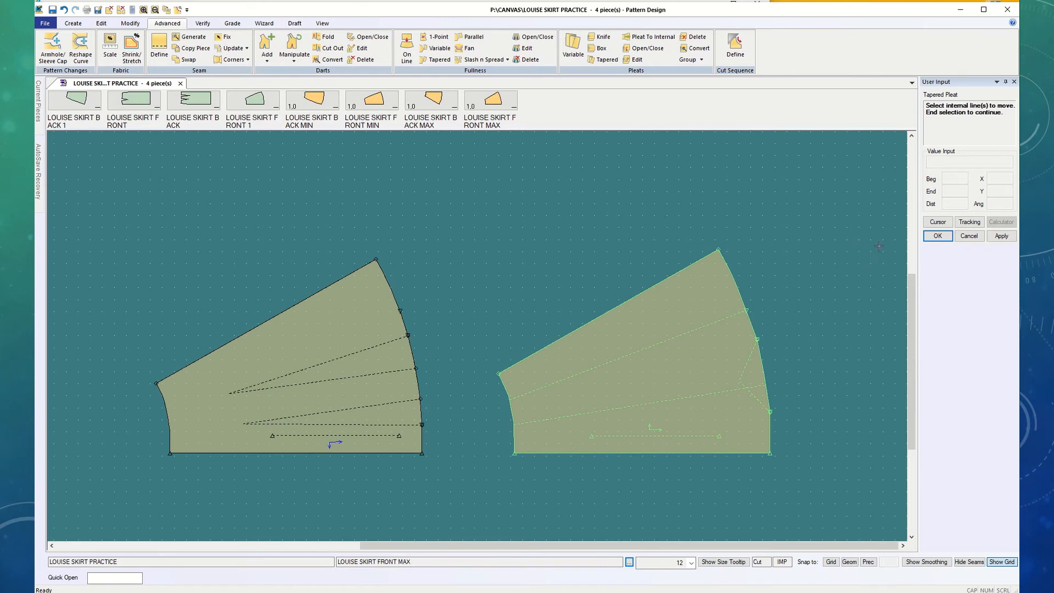
left_click(940, 236)
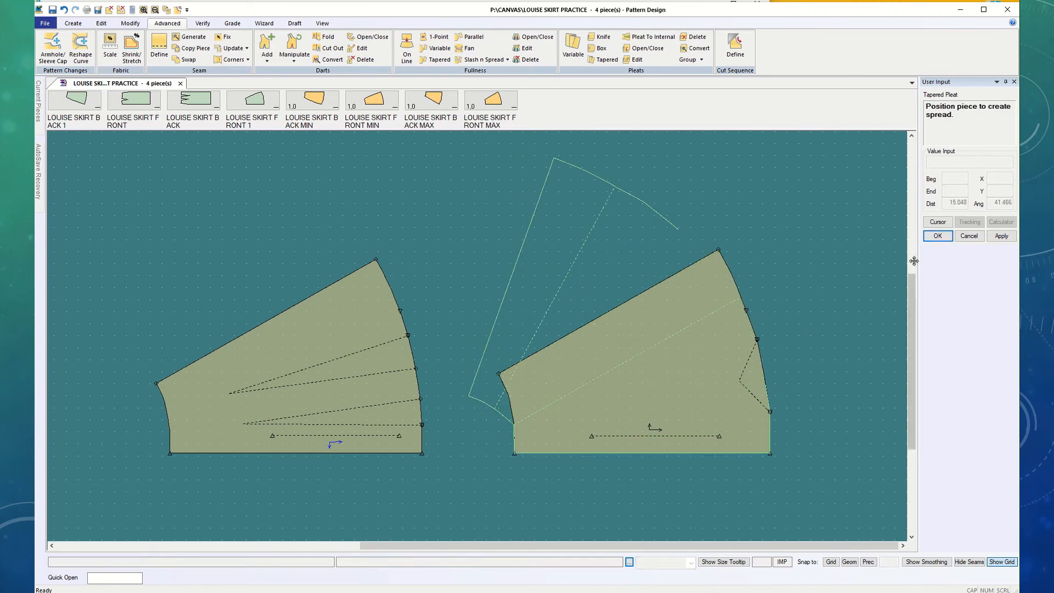
left_click(938, 222)
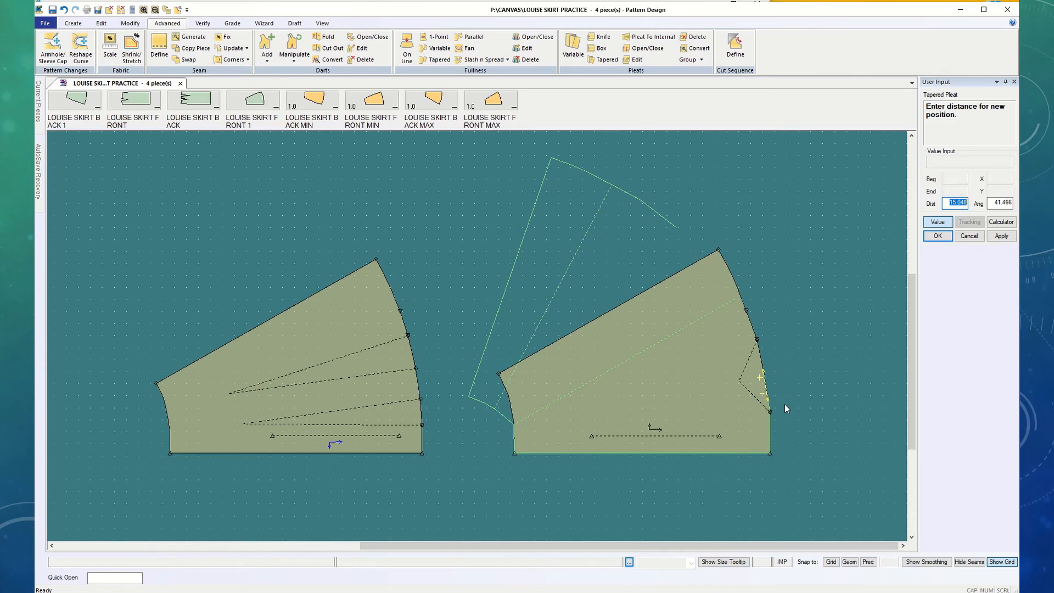
left_click(937, 236)
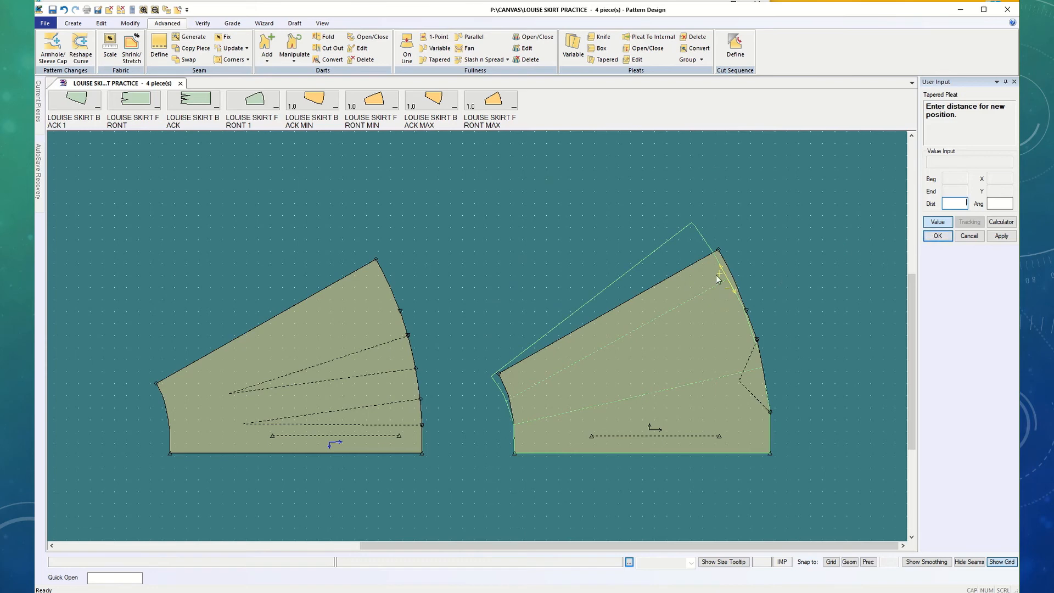
left_click(938, 236)
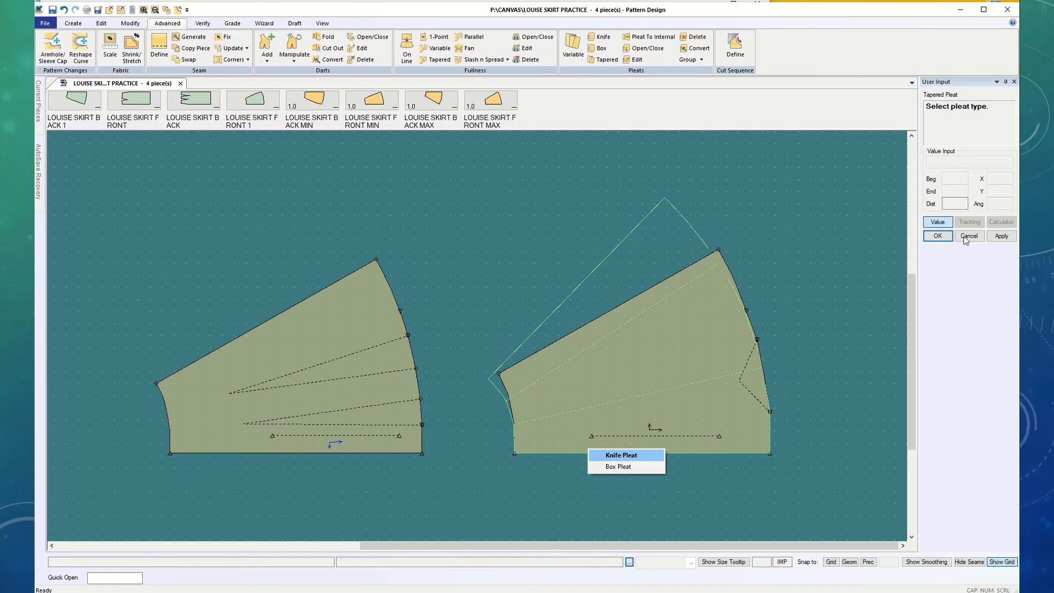
left_click(939, 237)
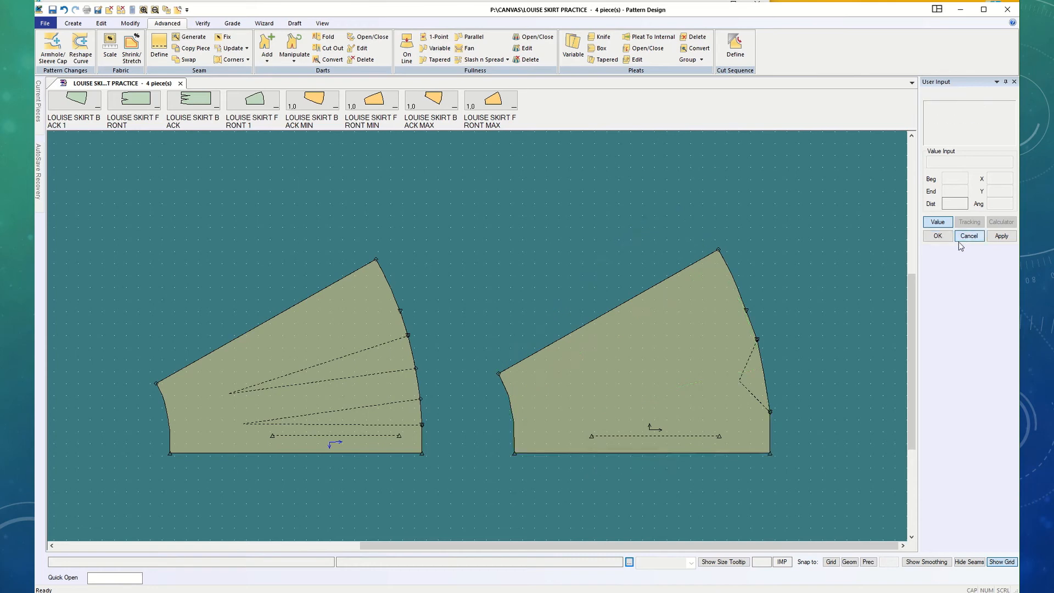
Step: Start tapered fullness on the front max piece with two slash lines from the short curved edge to the long curved dart edge
left_click(432, 61)
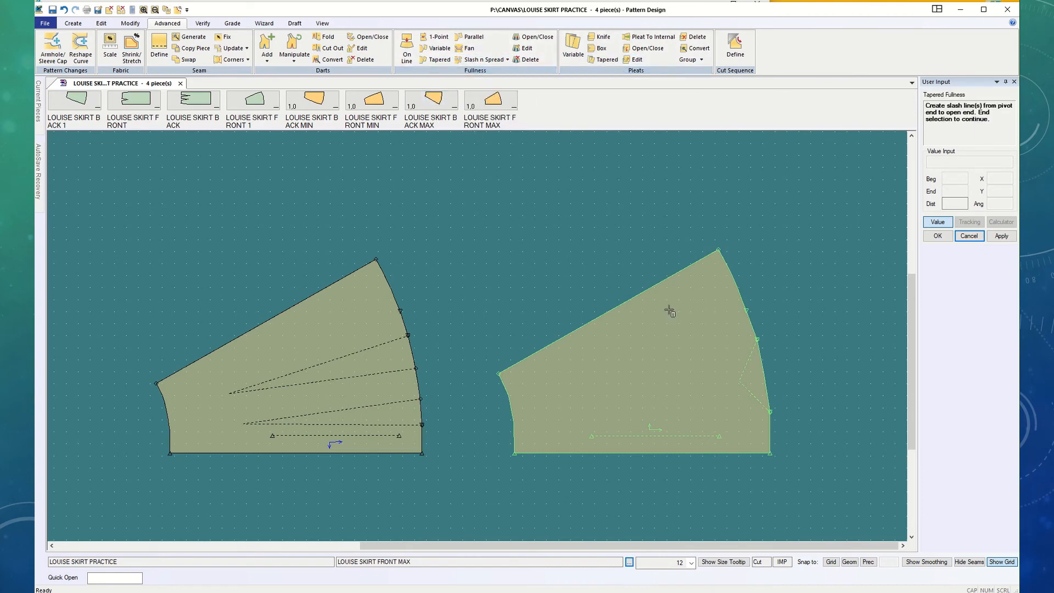
left_click(514, 429)
left_click(514, 430)
left_click(767, 395)
left_click(516, 403)
left_click(749, 319)
left_click(938, 237)
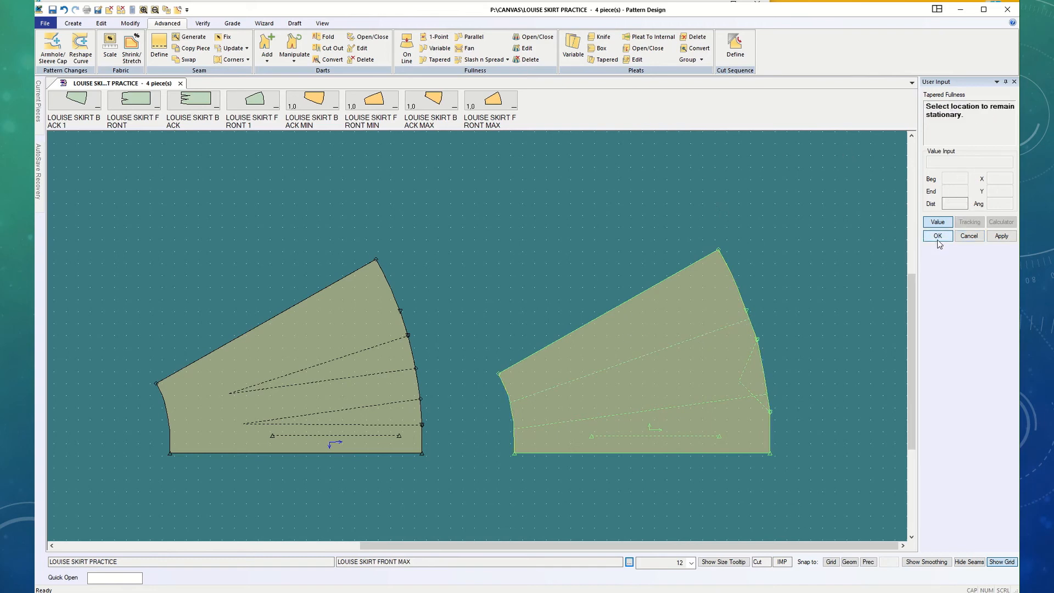
Step: Spread both slash lines of the front max piece by distance, keeping the straight edge below the grain line stationary
left_click(684, 453)
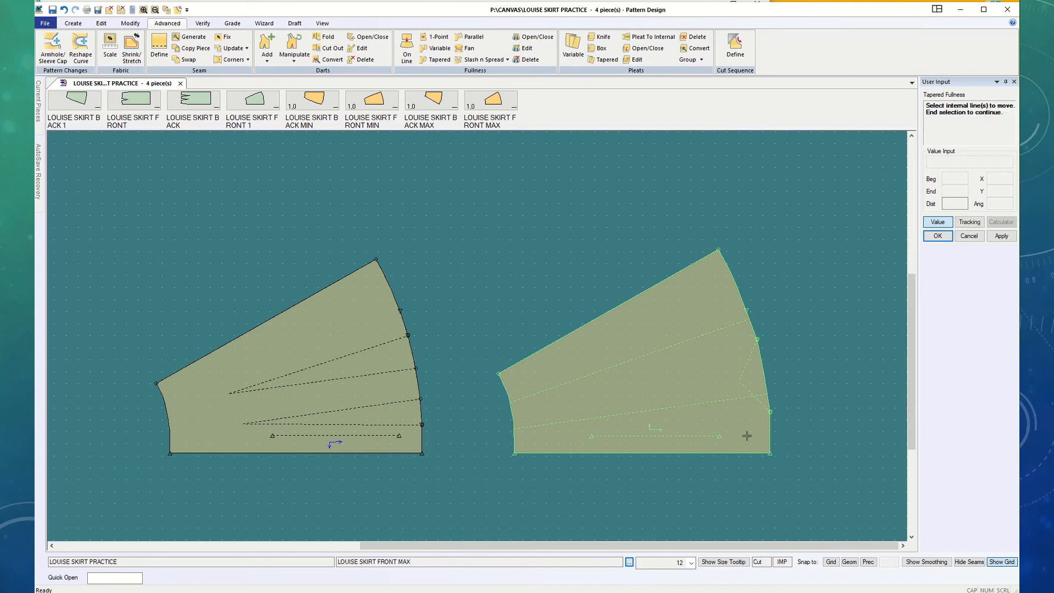
left_click(938, 236)
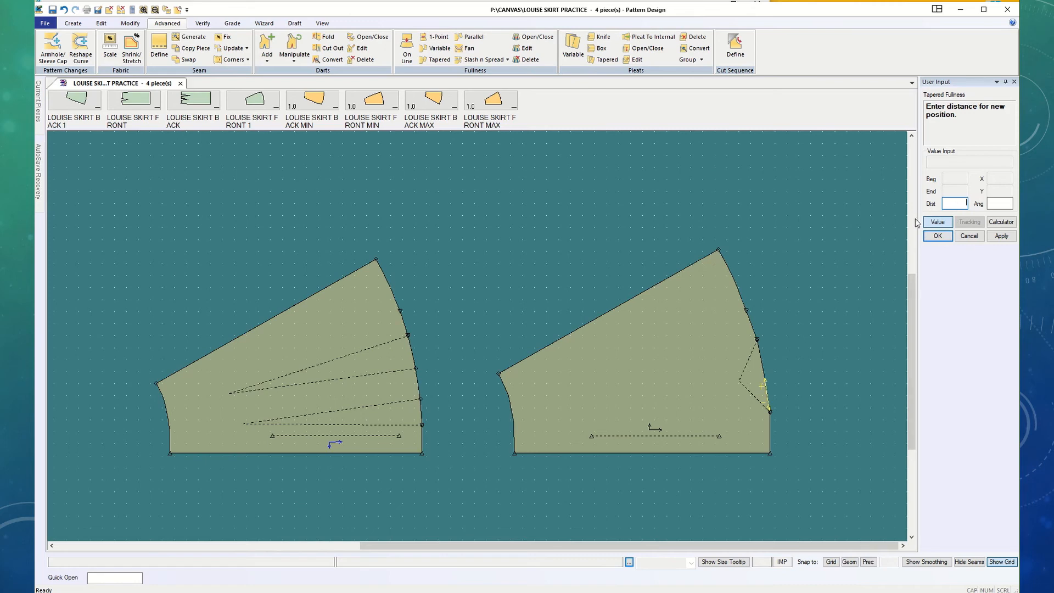
left_click(934, 236)
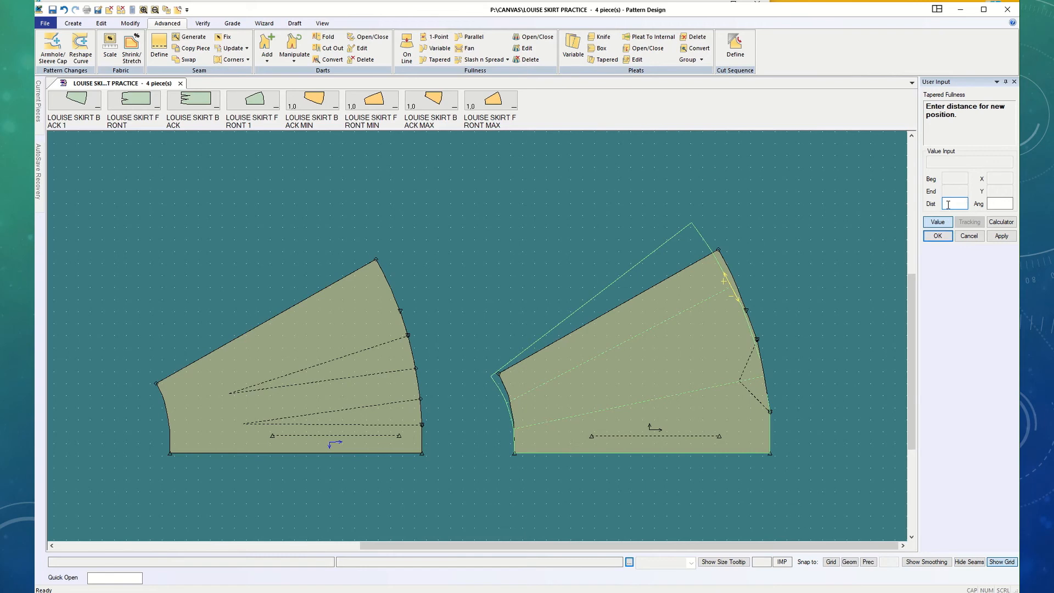
left_click(940, 237)
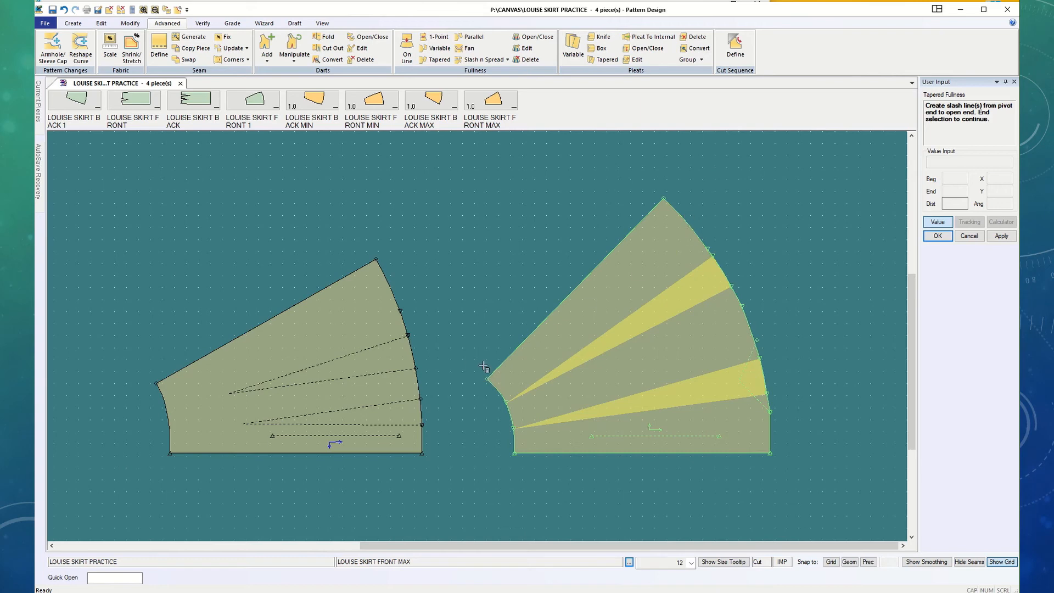
left_click(938, 236)
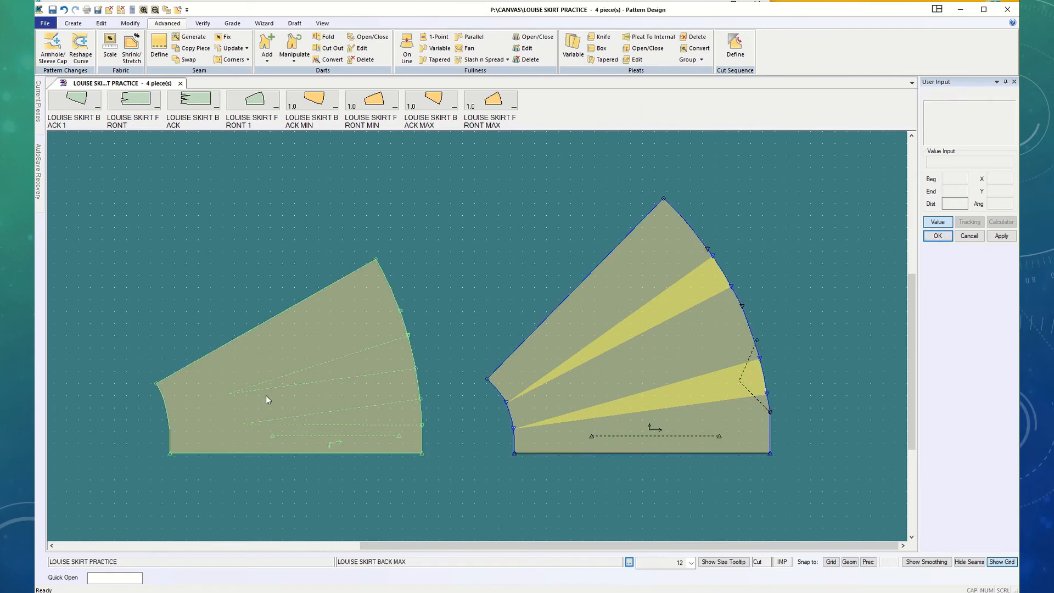
Step: Overlay the back max piece on the widened front max piece to compare their shapes, and separate them again
left_click_drag(260, 399, 592, 398)
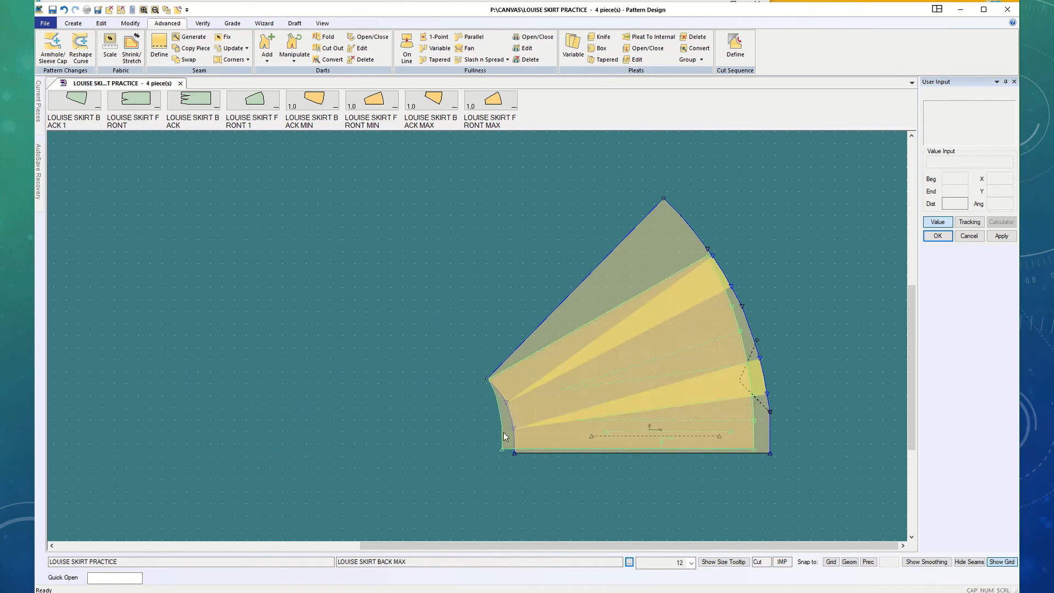
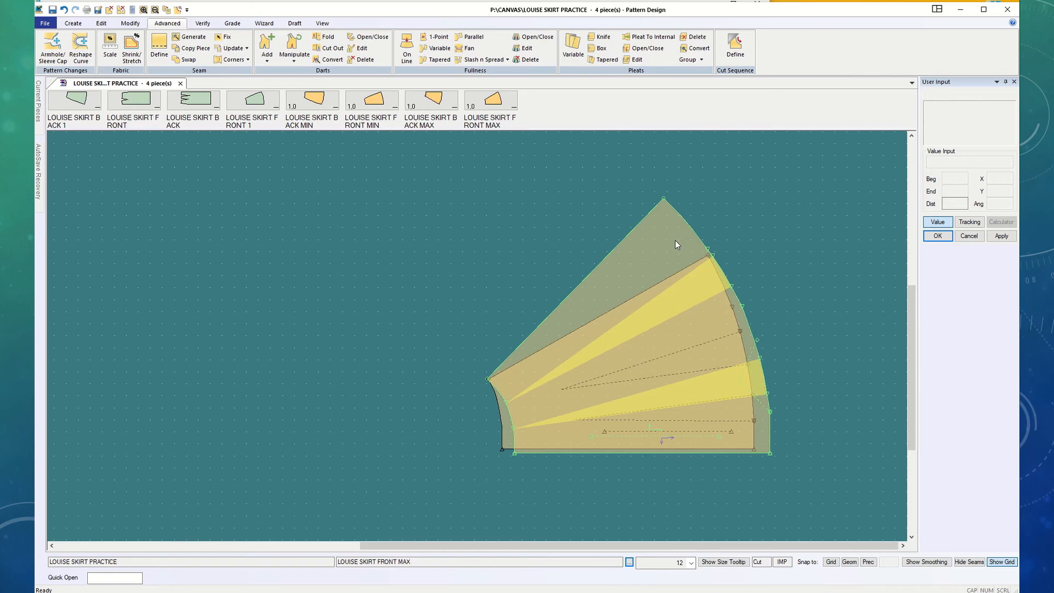
left_click(665, 260)
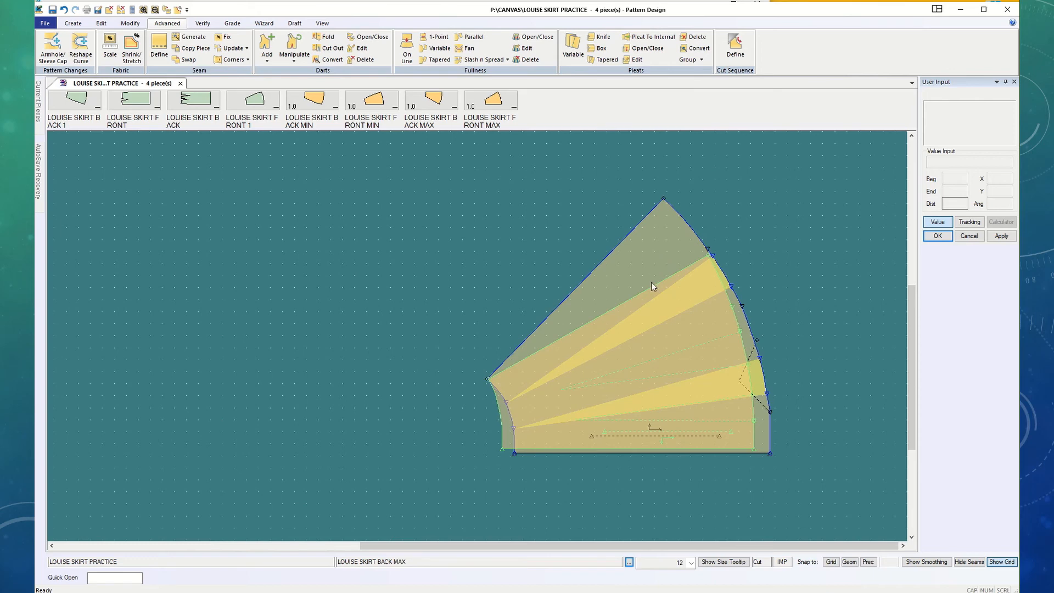
left_click(635, 246)
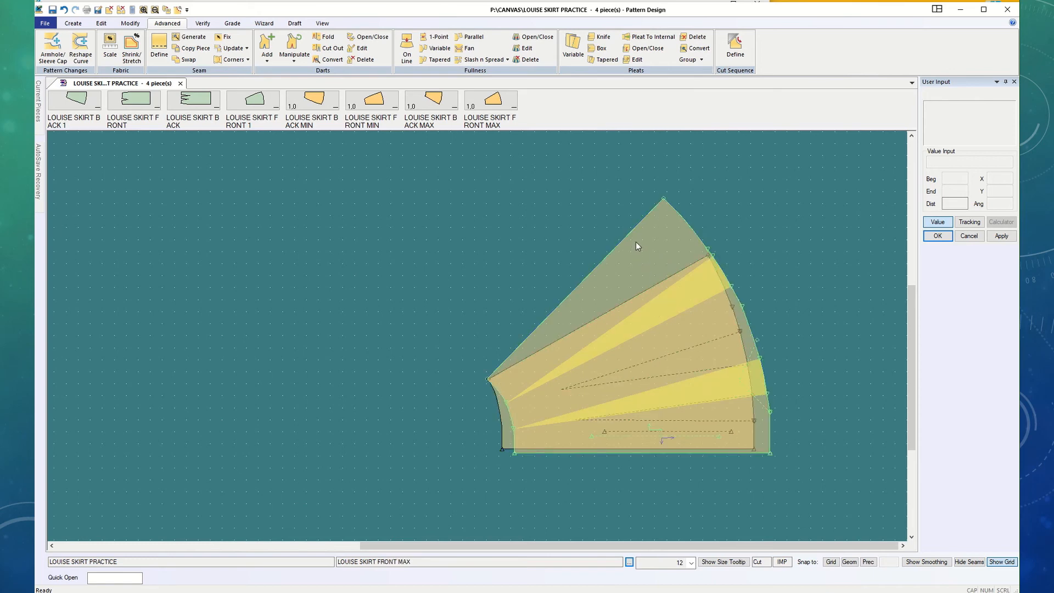
left_click(640, 270)
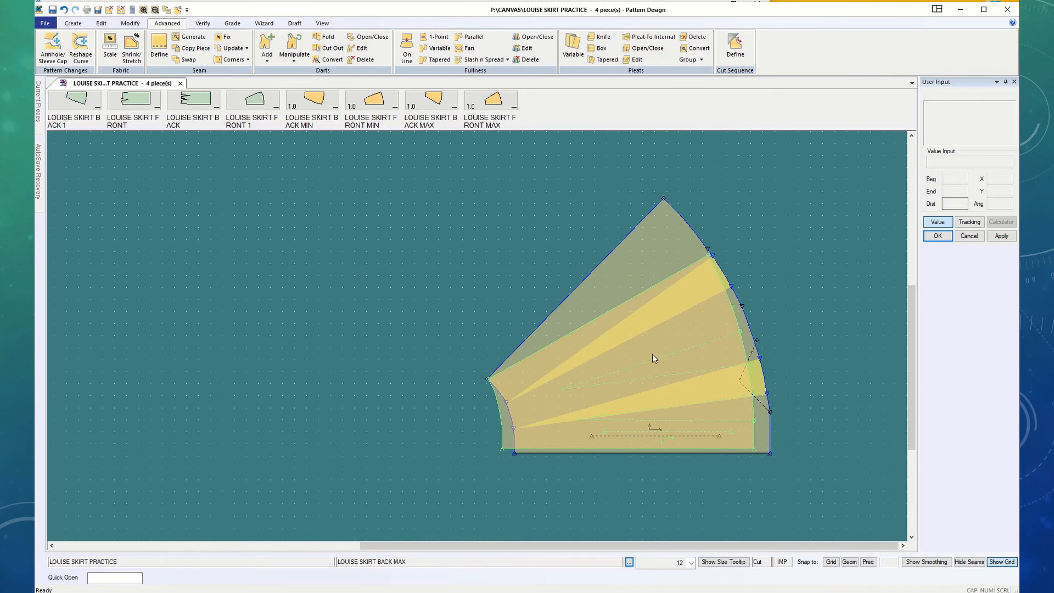
left_click_drag(652, 354, 306, 358)
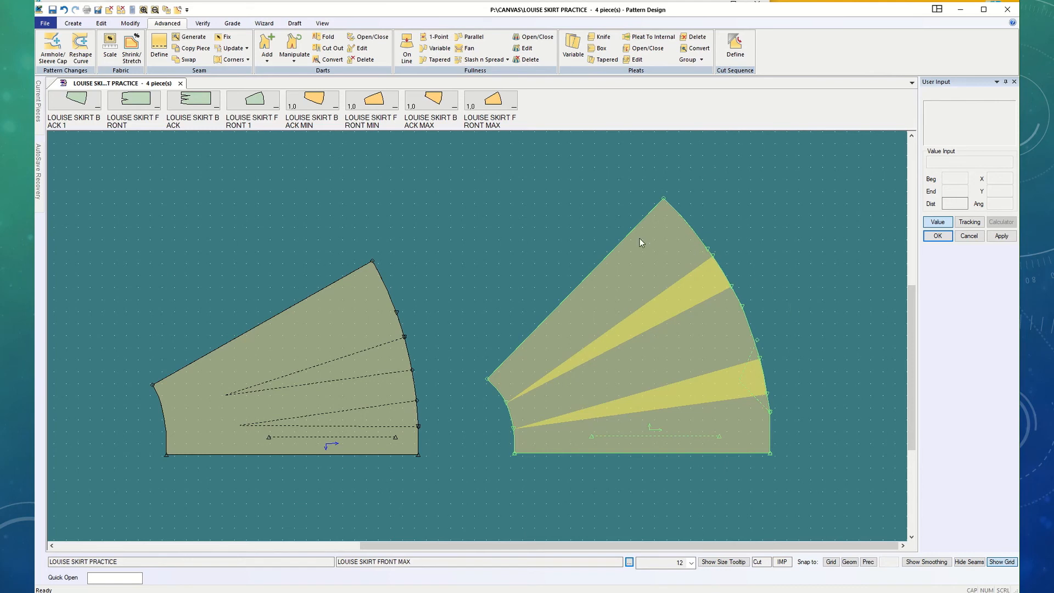
left_click(439, 256)
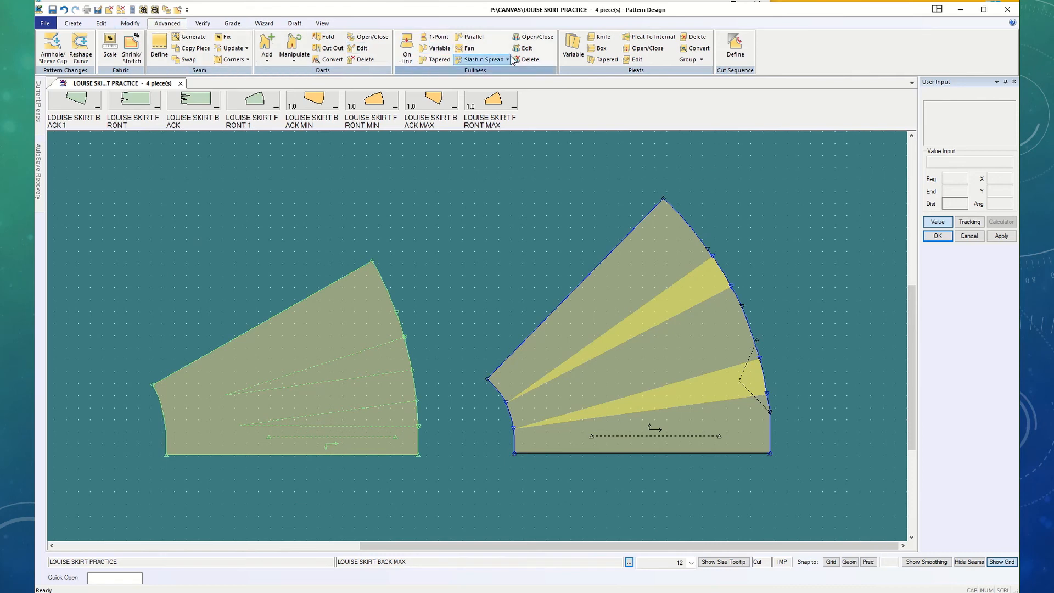
Step: Start tapered fullness on the back max piece with two slash lines from the short curved edge to the dart edge
left_click(435, 59)
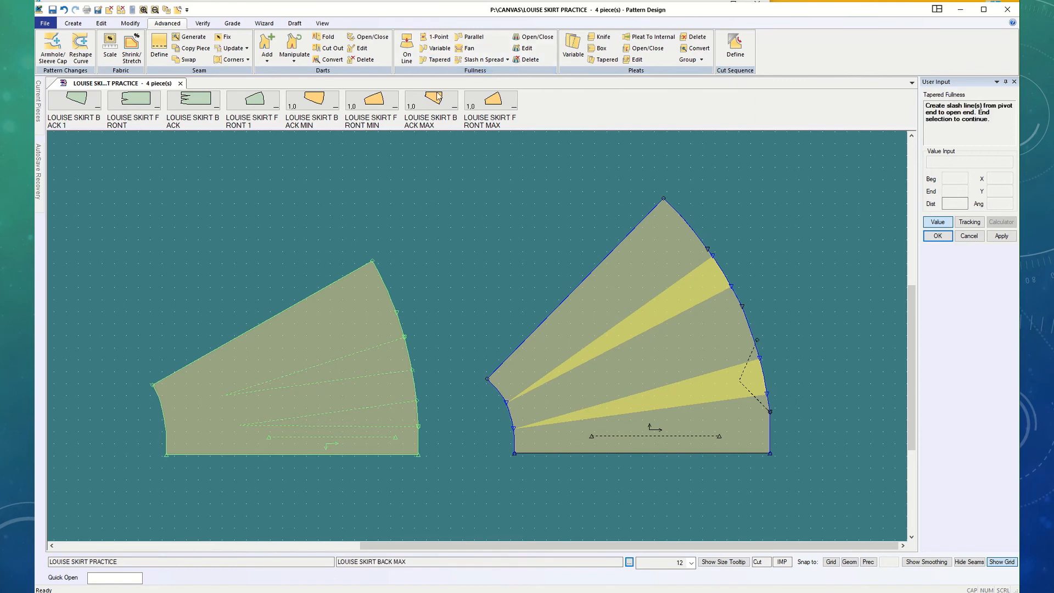
left_click(167, 430)
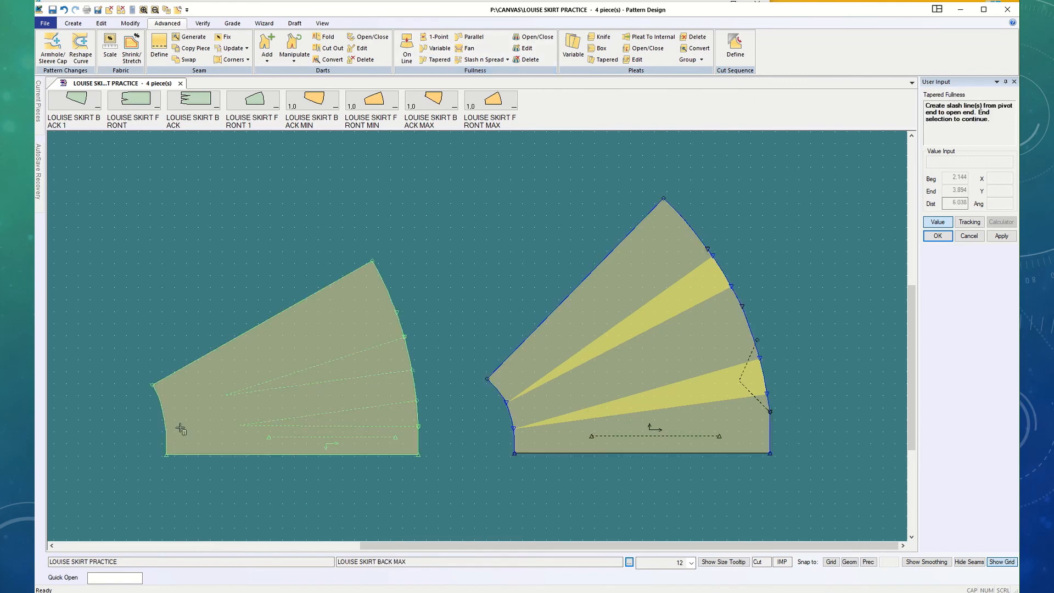
left_click(415, 398)
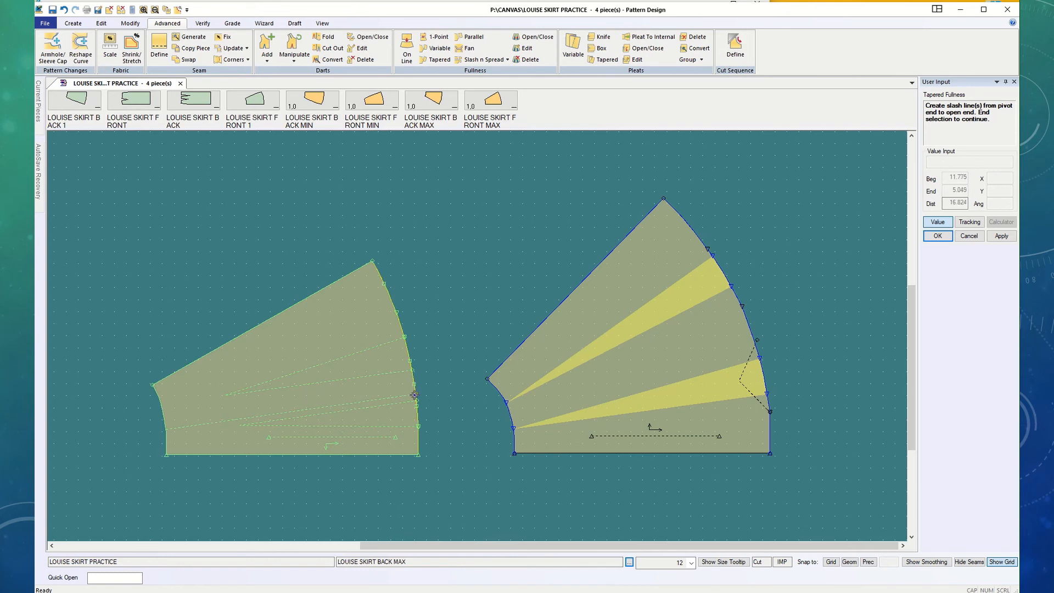
left_click(163, 408)
left_click(399, 324)
left_click(942, 237)
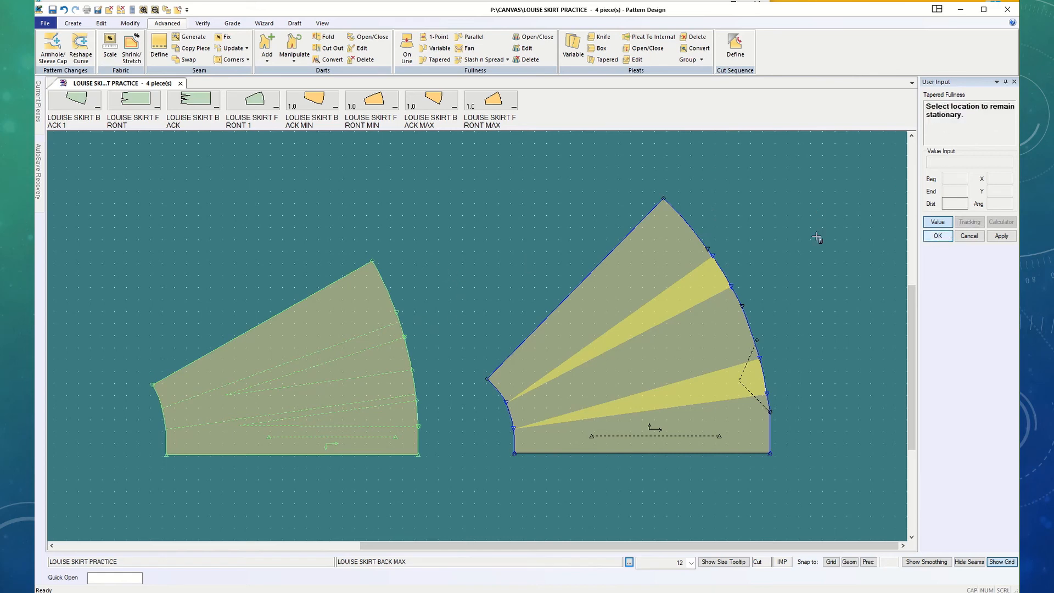
Step: Spread both slash lines of the back max piece by distance with its straight edge below the grain line stationary
left_click(303, 454)
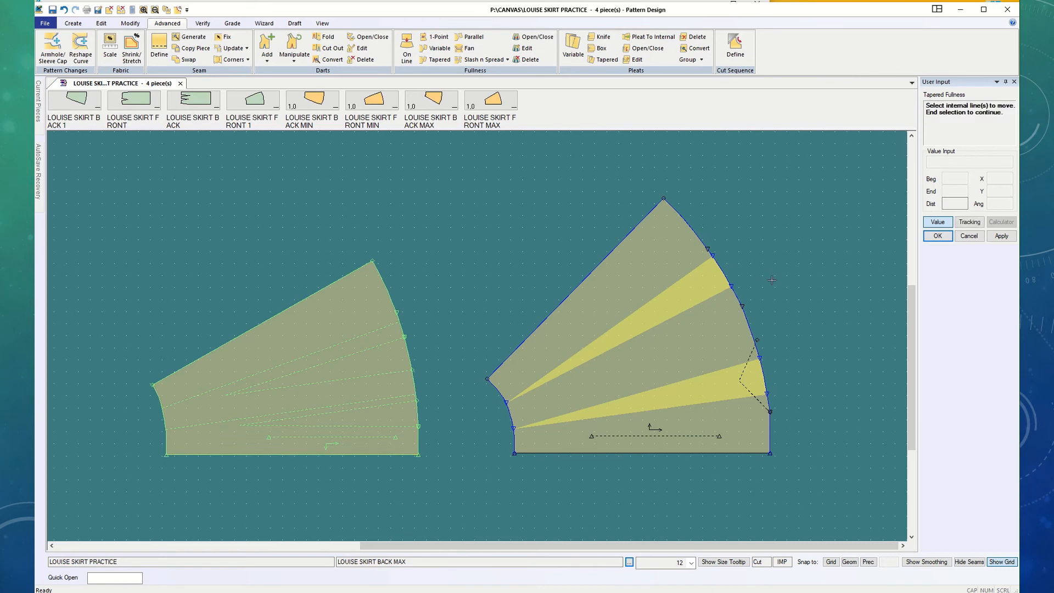
left_click(926, 239)
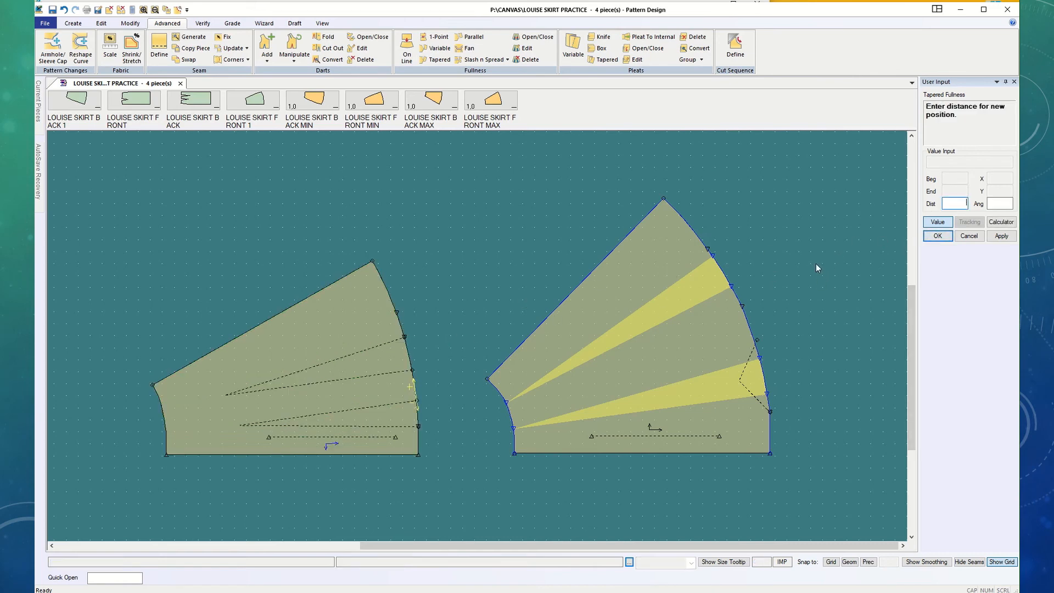
left_click(937, 237)
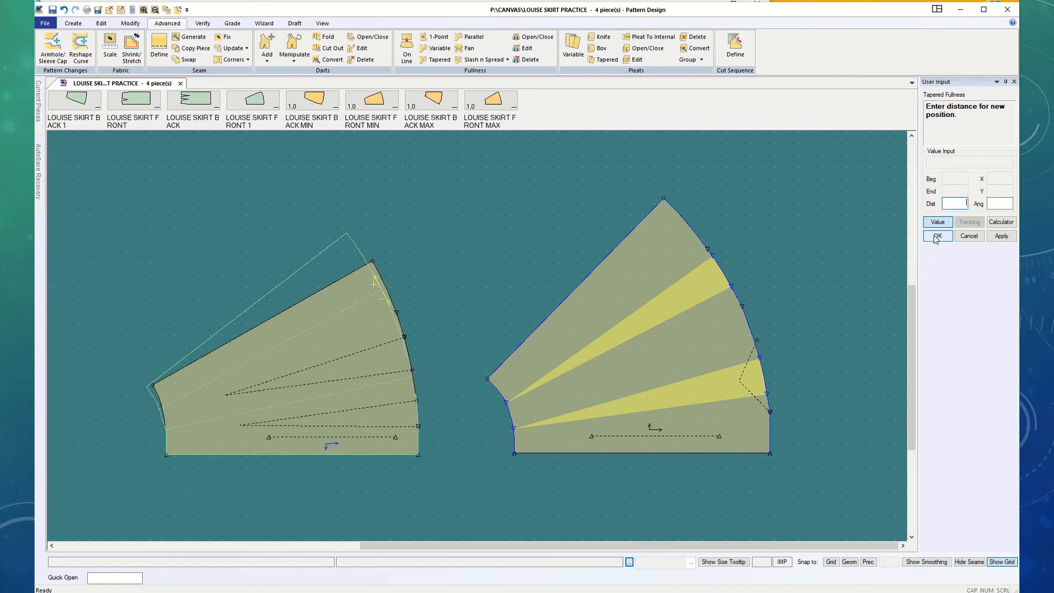
left_click(933, 237)
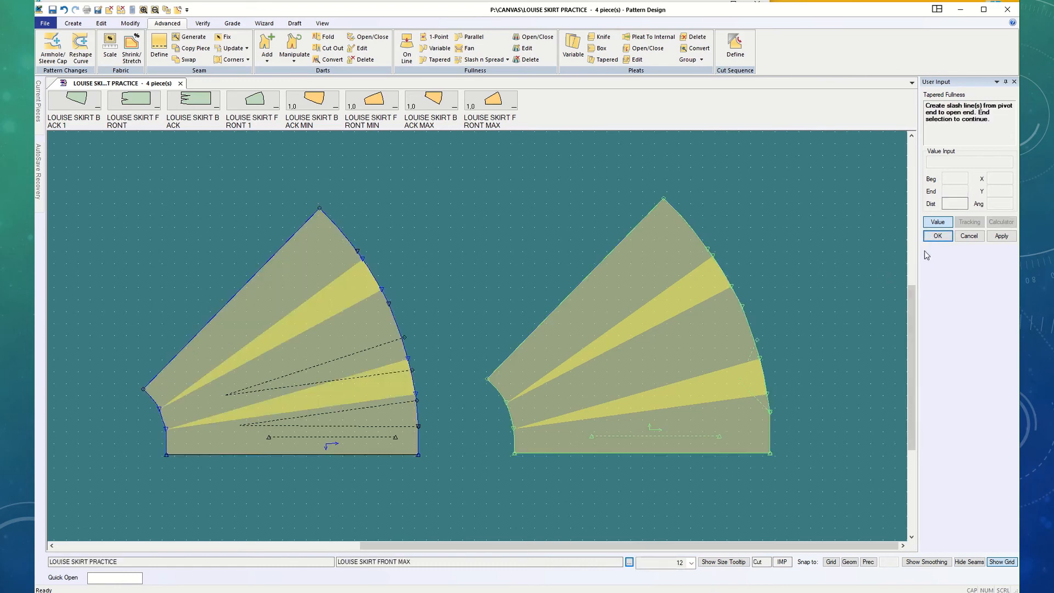
left_click(934, 239)
Step: Overlay the widened back max piece on the front max piece to compare their side edges and curves, and place them side by side again
left_click(515, 391)
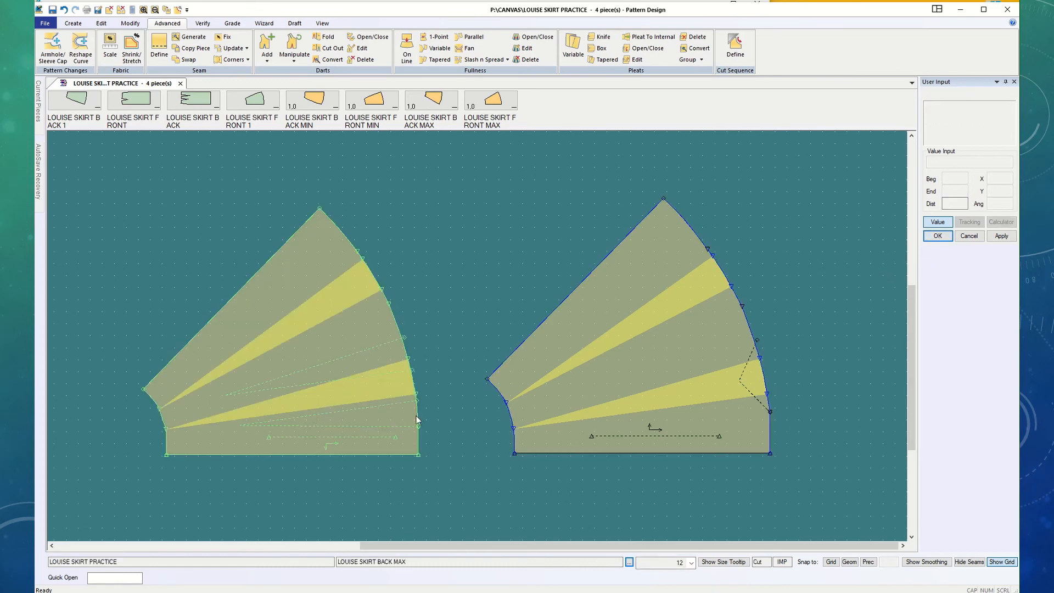
left_click_drag(219, 409, 564, 400)
scroll(541, 402, "up", 3)
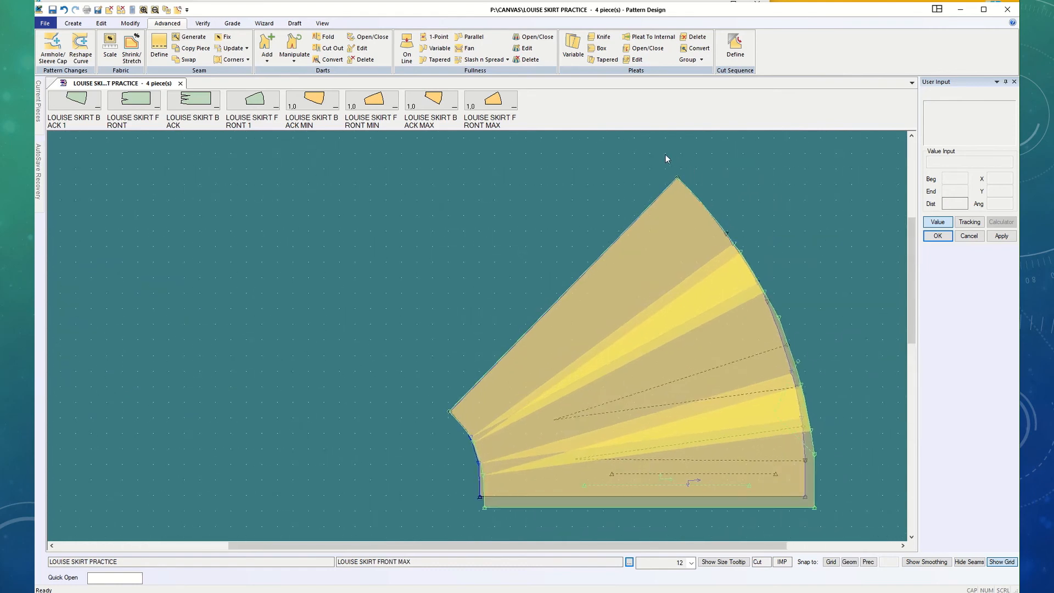
left_click_drag(437, 453, 434, 451)
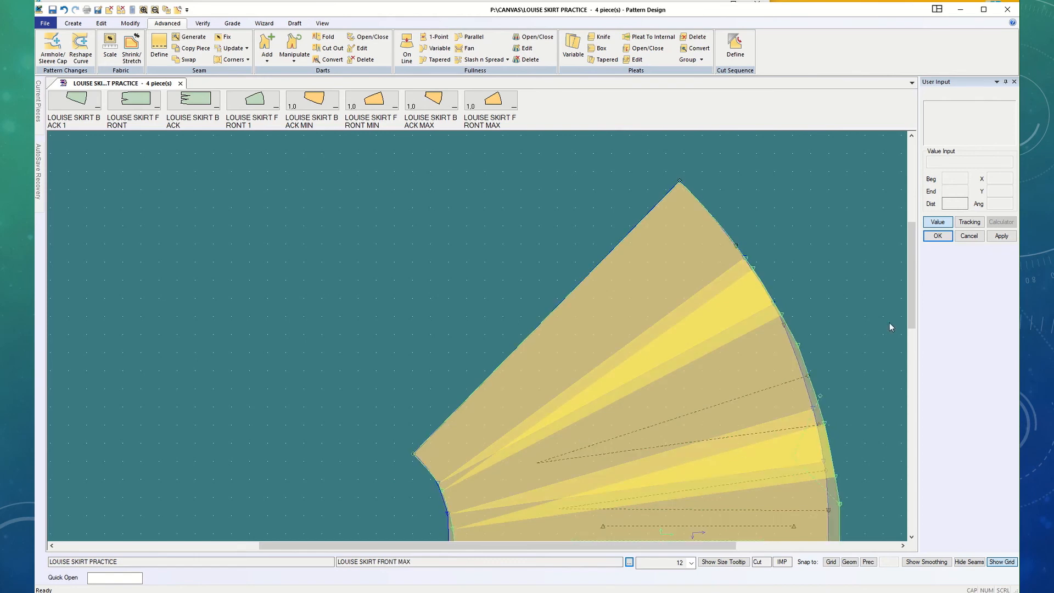
left_click(950, 238)
left_click_drag(913, 286, 912, 310)
left_click_drag(665, 385, 285, 401)
left_click_drag(556, 396, 625, 398)
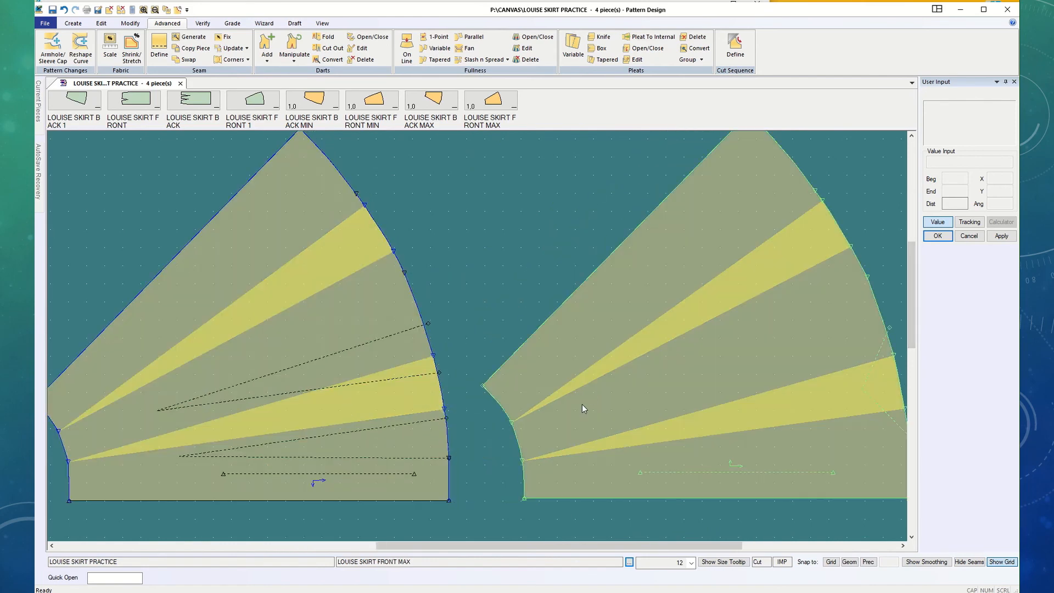
left_click_drag(629, 443, 606, 429)
left_click_drag(411, 445, 421, 440)
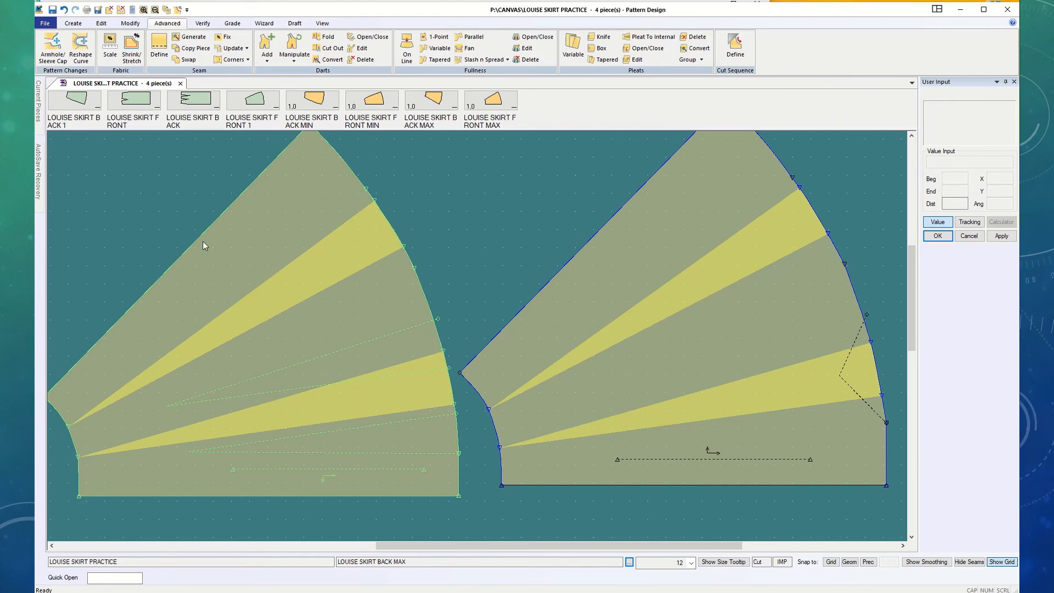
Step: Save the widened back piece under the new name LOUISE SKIRT BACK ADD HEM in the Canvas storage area
left_click(45, 23)
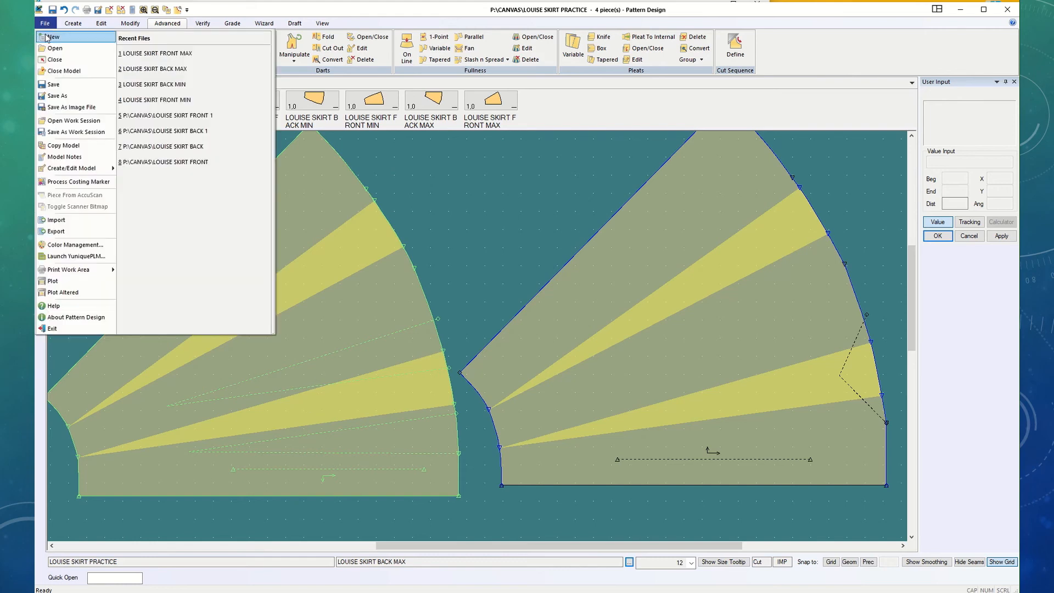
left_click(59, 96)
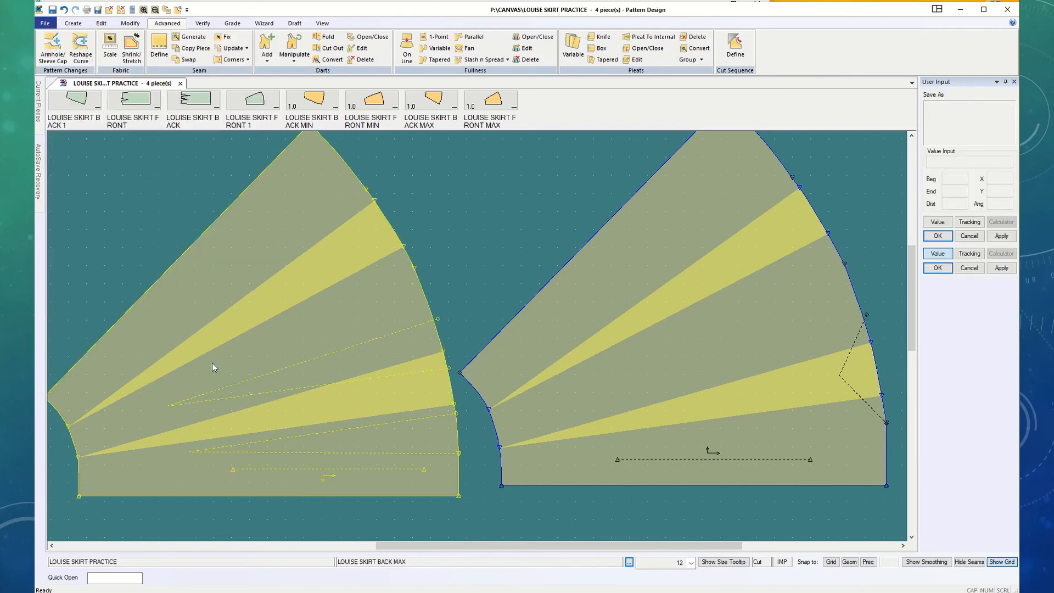
left_click(225, 376)
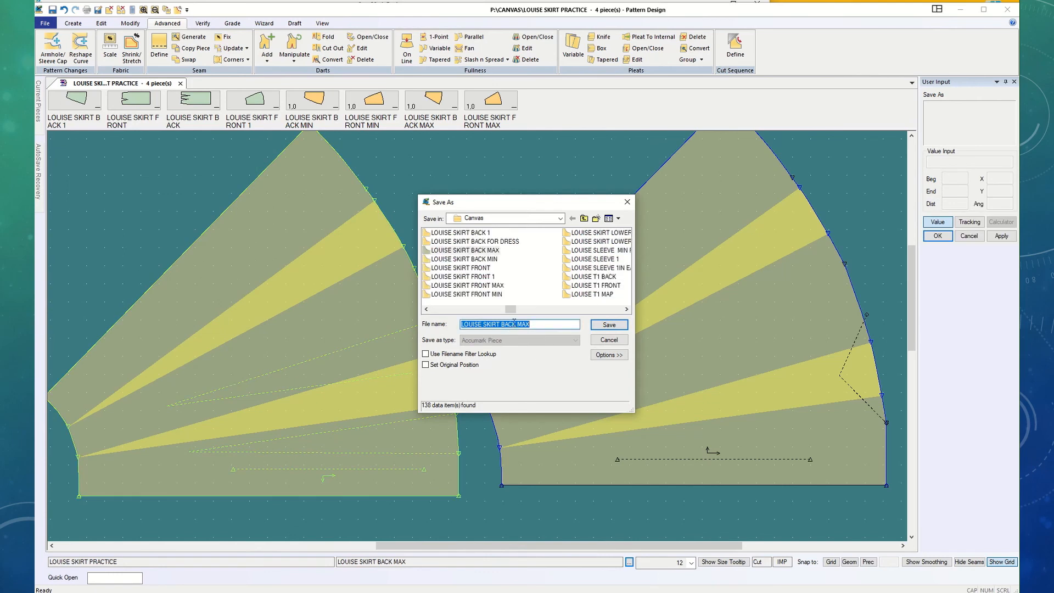
left_click_drag(518, 325, 532, 324)
type("add h")
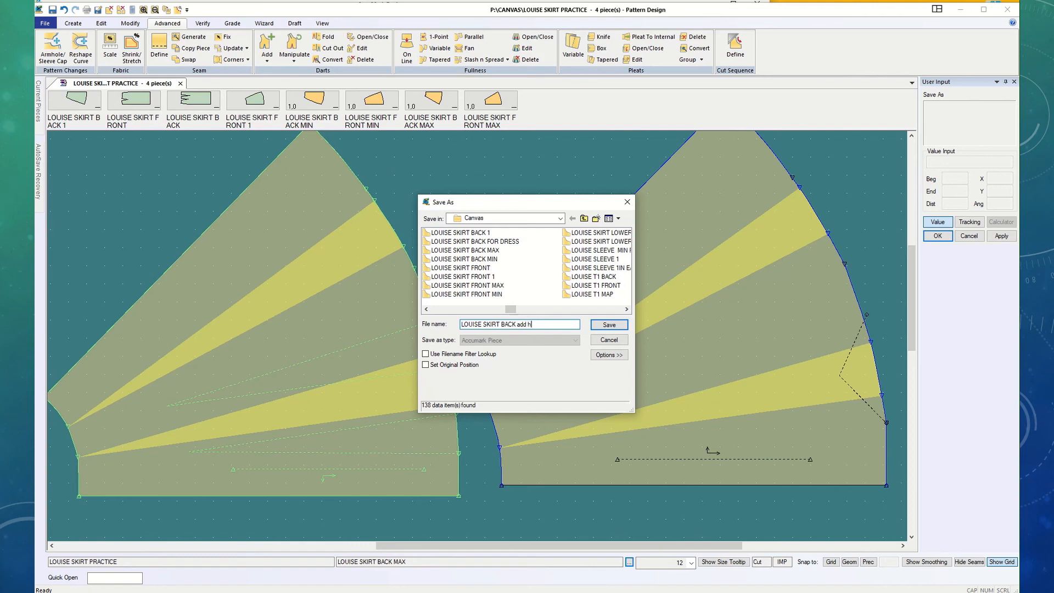
type("em")
left_click(614, 326)
Step: Save the widened front piece as LOUISE SKIRT FRONT ADD HEM and finish saving pieces
left_click(668, 363)
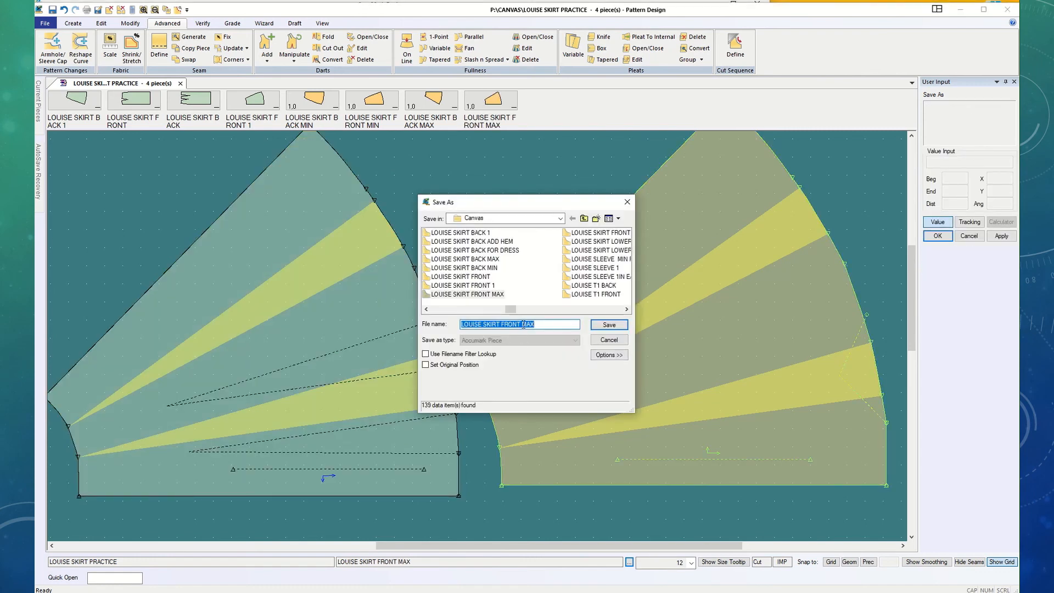
left_click_drag(522, 324, 539, 324)
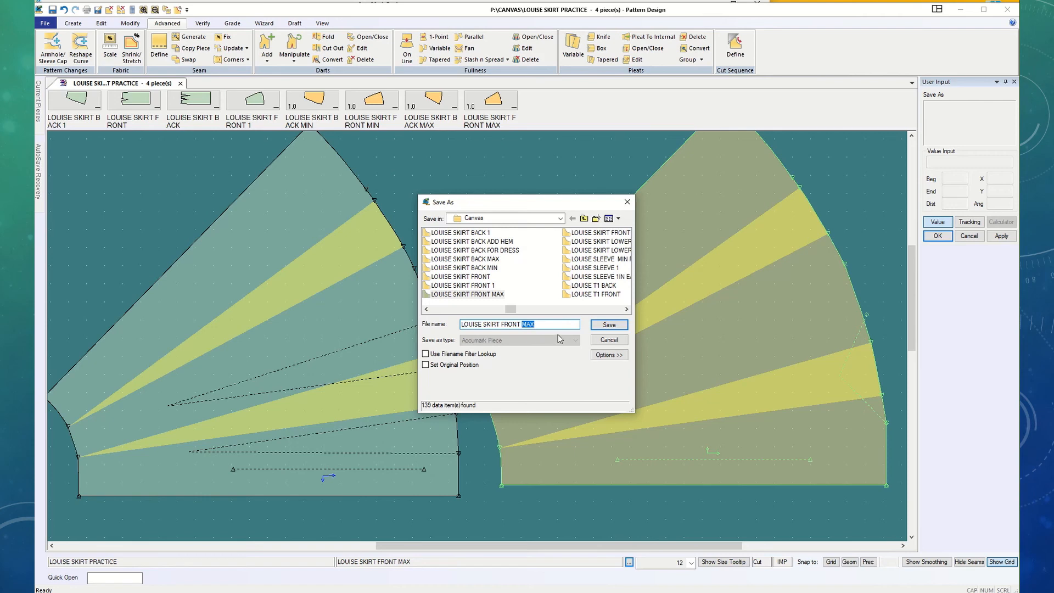
type("add hem")
left_click(611, 327)
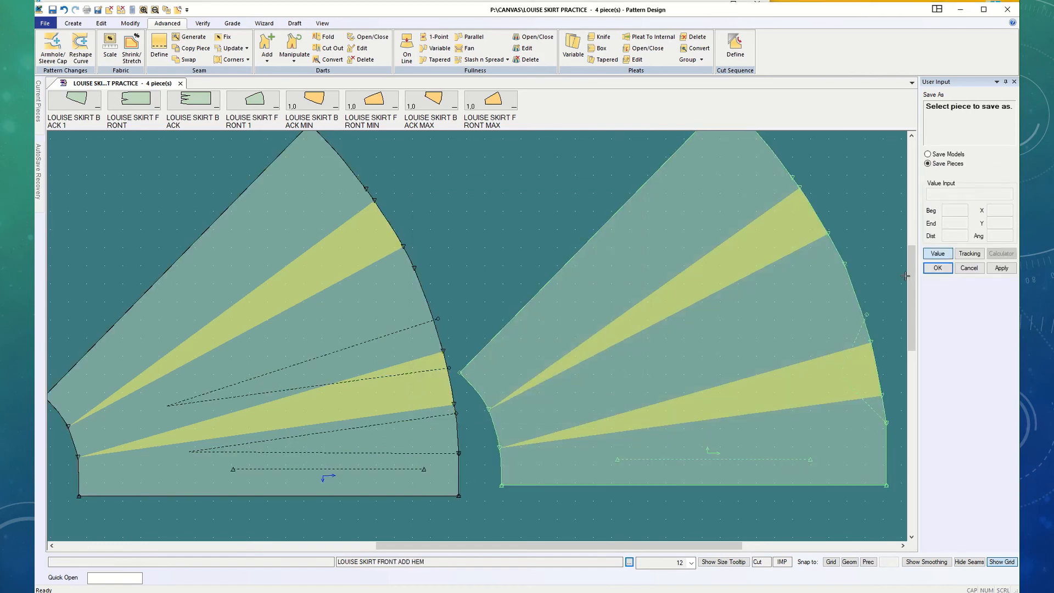
left_click(940, 271)
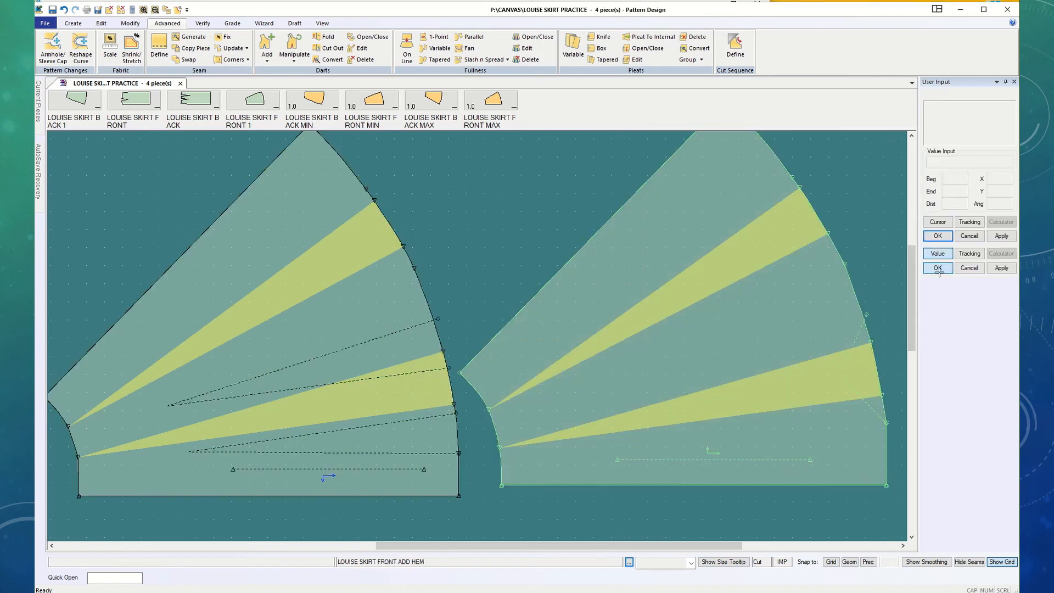
Step: Add the LOUISE SKIRT BACK ADD HEM and LOUISE SKIRT FRONT ADD HEM pieces to the LOUISE SKIRT PRACTICE model
right_click(373, 434)
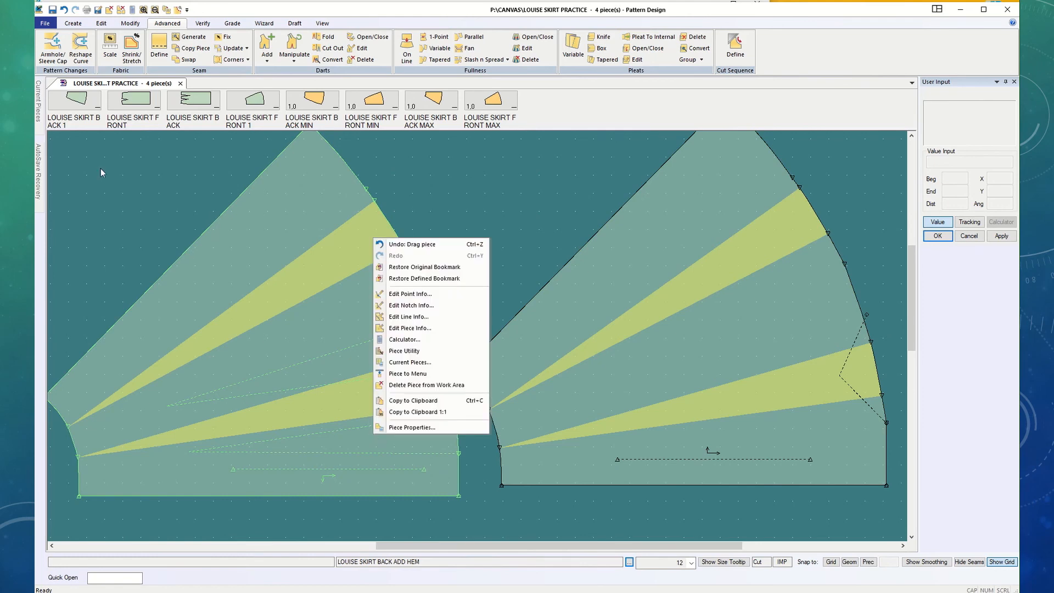
left_click(45, 23)
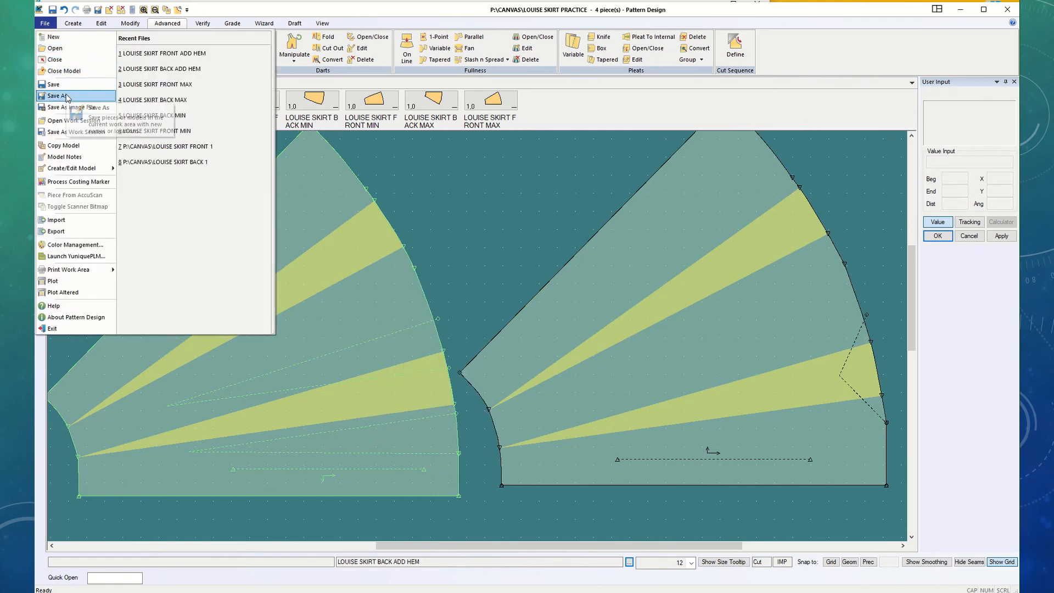
mouse_move(70, 169)
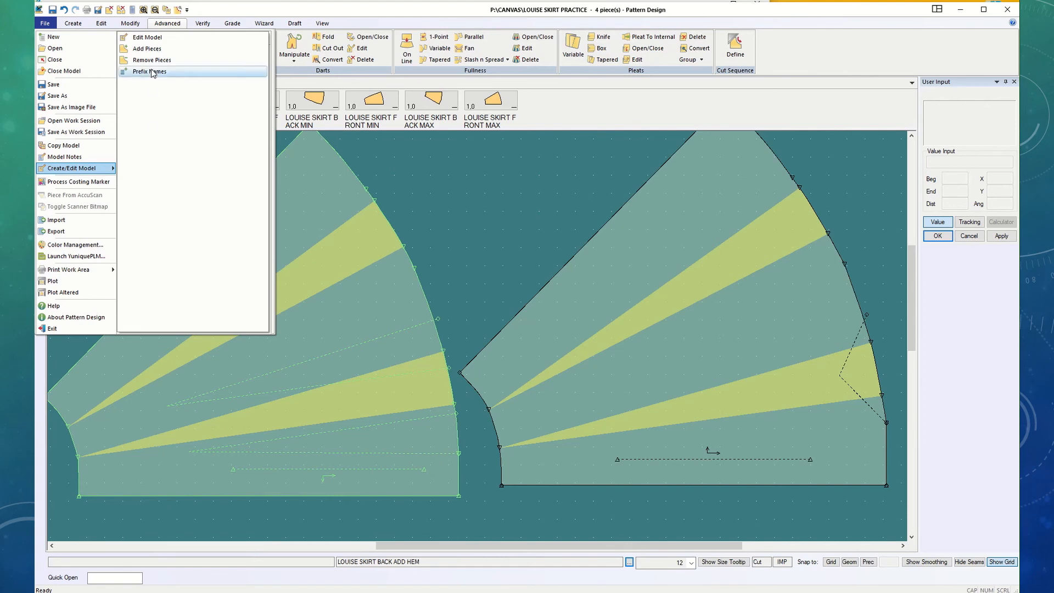
left_click(148, 48)
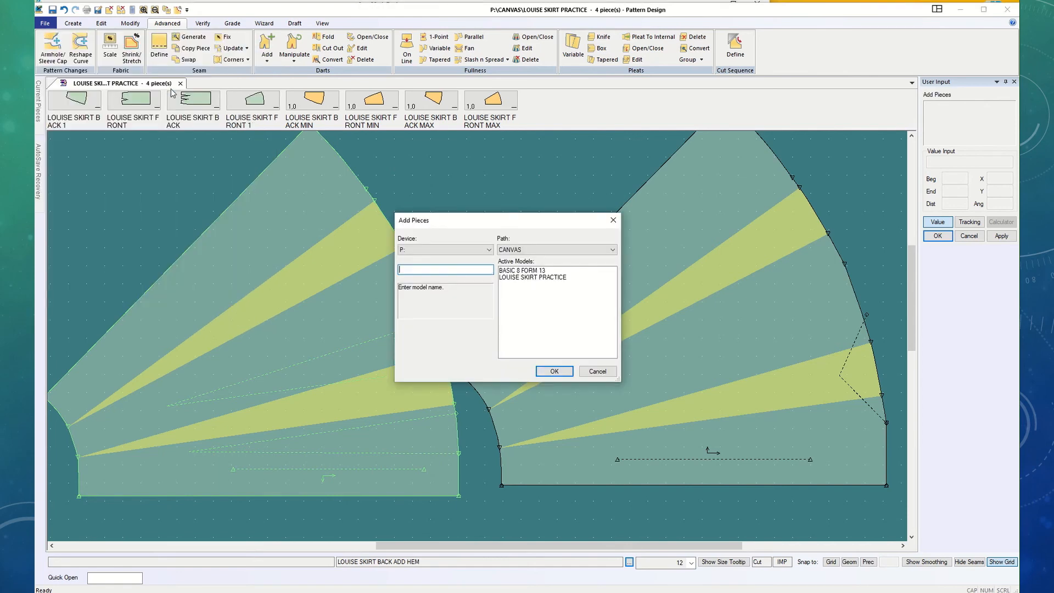
left_click(528, 278)
left_click(555, 371)
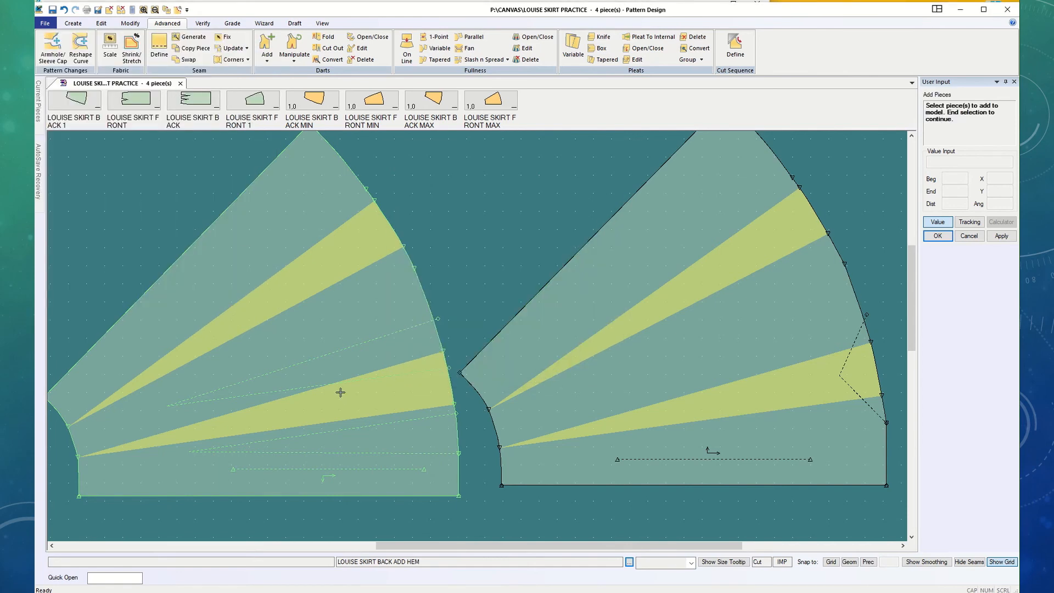
left_click(607, 393)
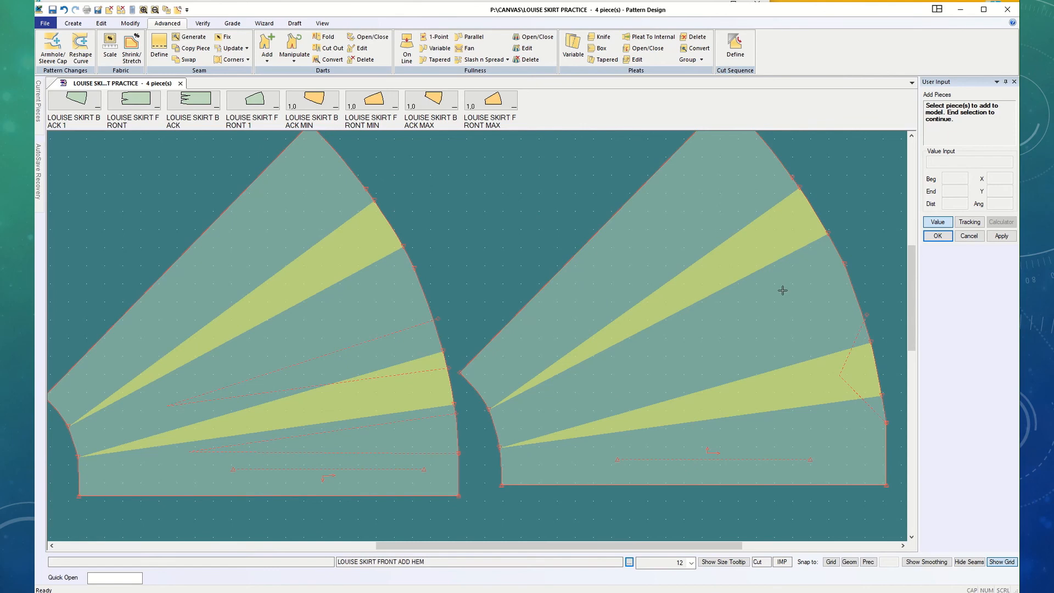
left_click(937, 236)
left_click(558, 373)
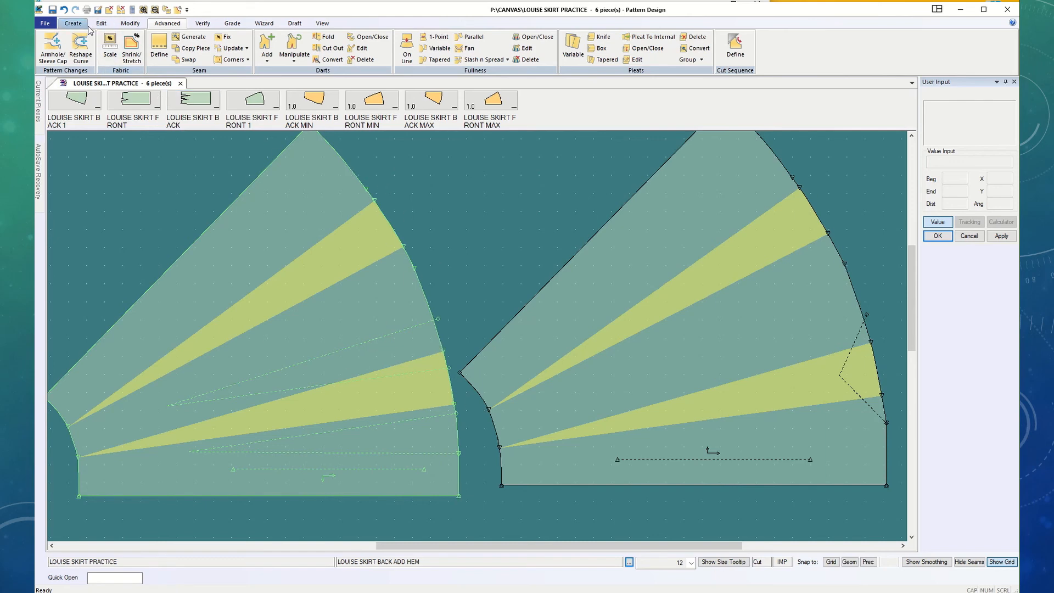
left_click(131, 23)
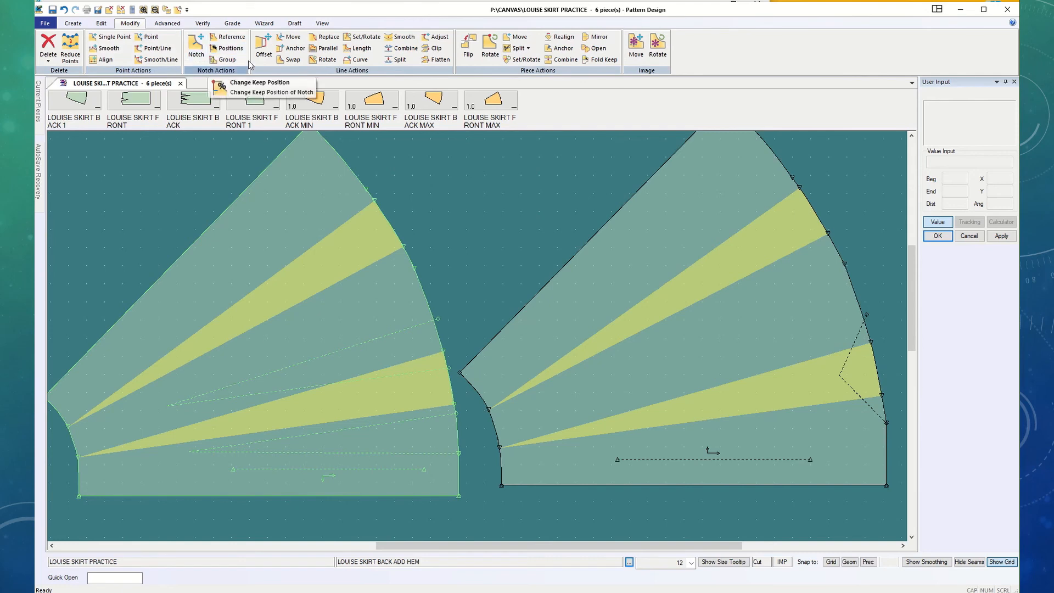
left_click(402, 48)
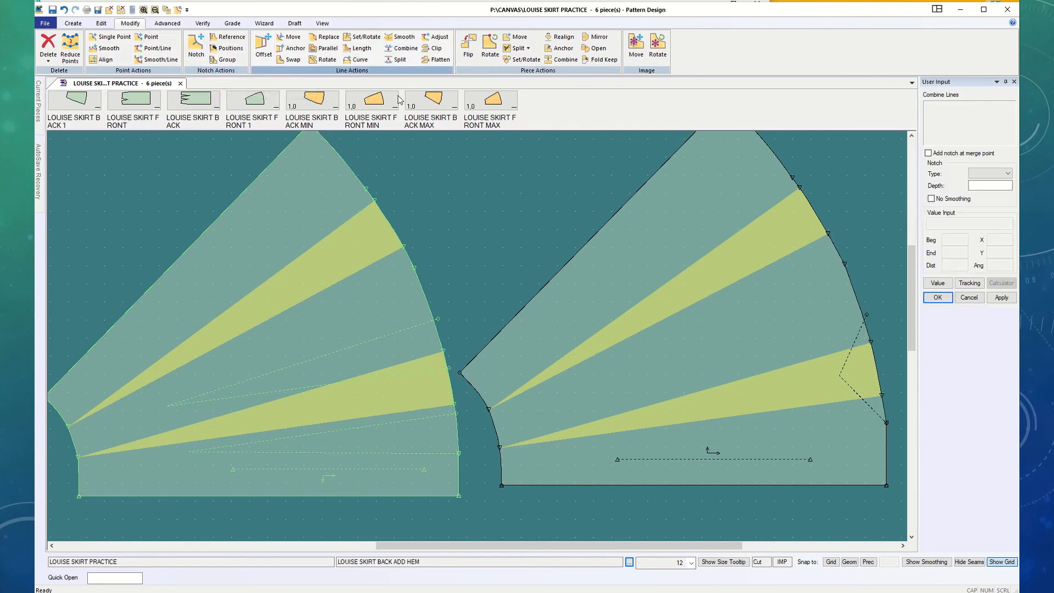
left_click(347, 167)
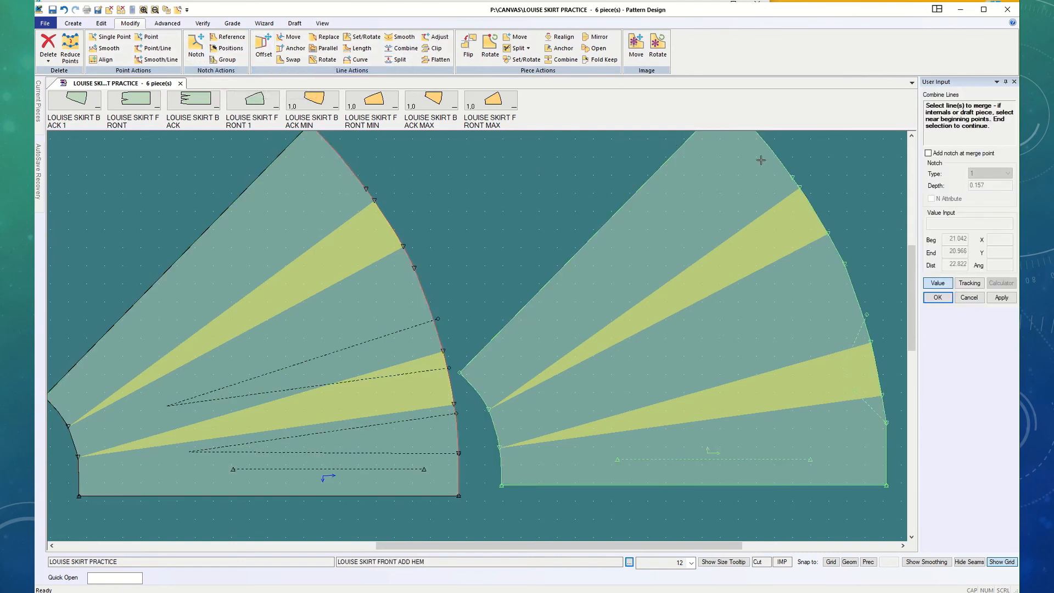
left_click(970, 300)
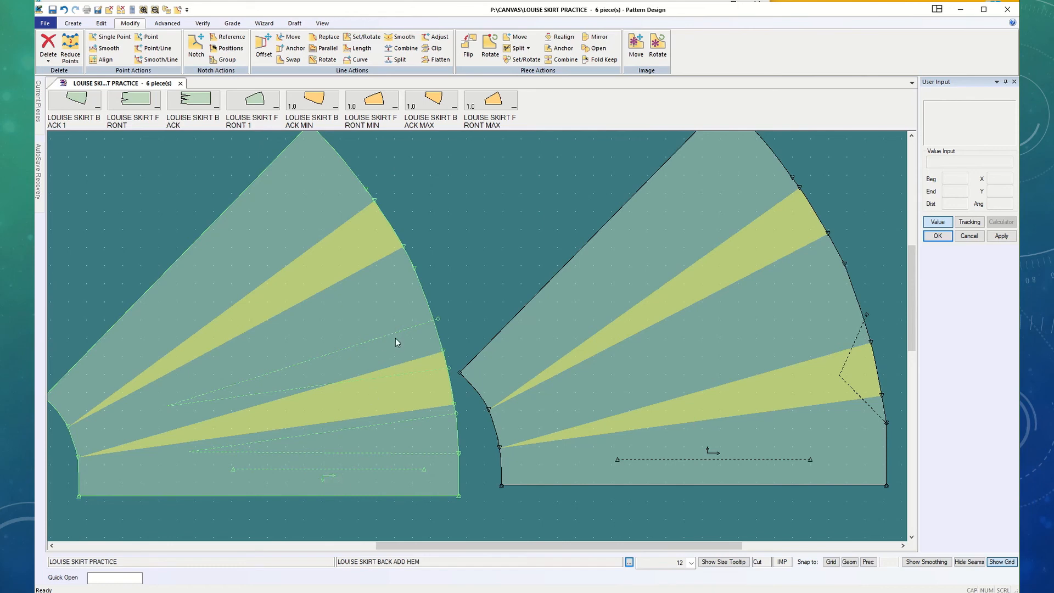
left_click(47, 57)
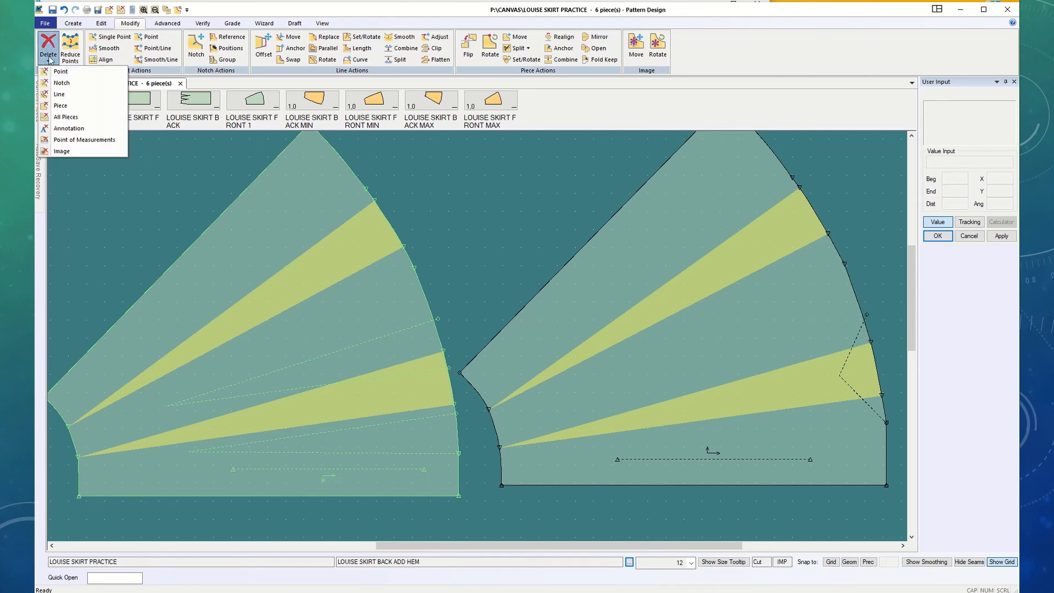
left_click(64, 96)
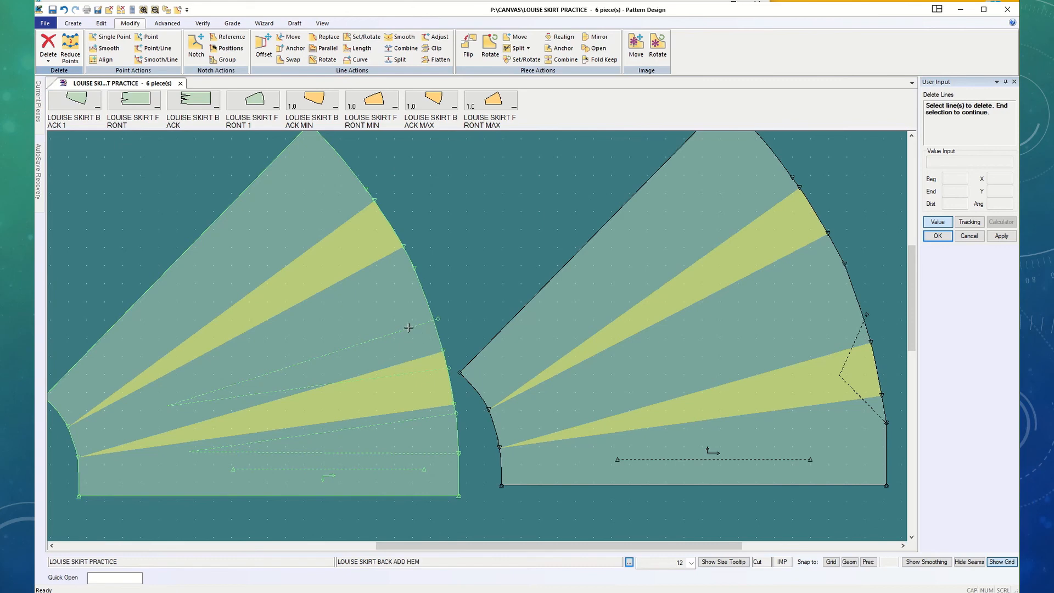
left_click(444, 312)
left_click(972, 238)
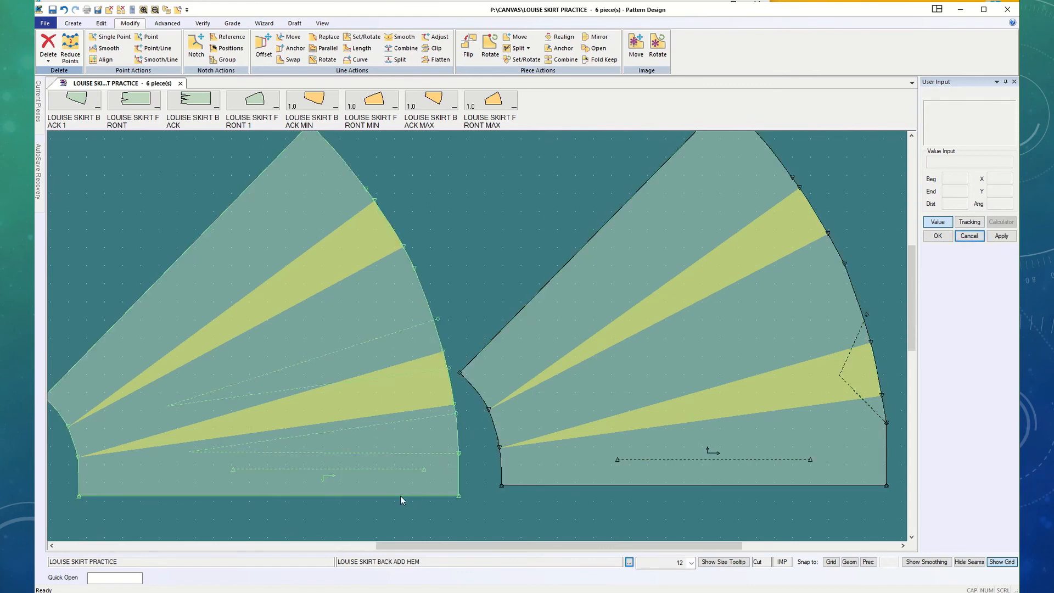
Step: Return both ADD HEM pieces to the piece menu and place the back max and front max pieces in the work area
right_click(234, 378)
left_click(278, 511)
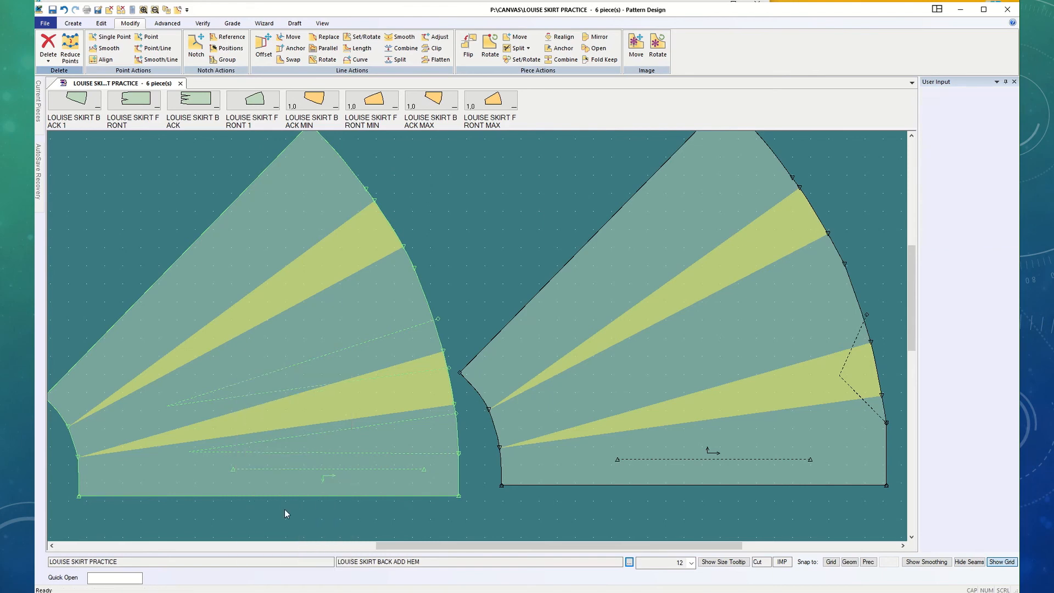
right_click(594, 403)
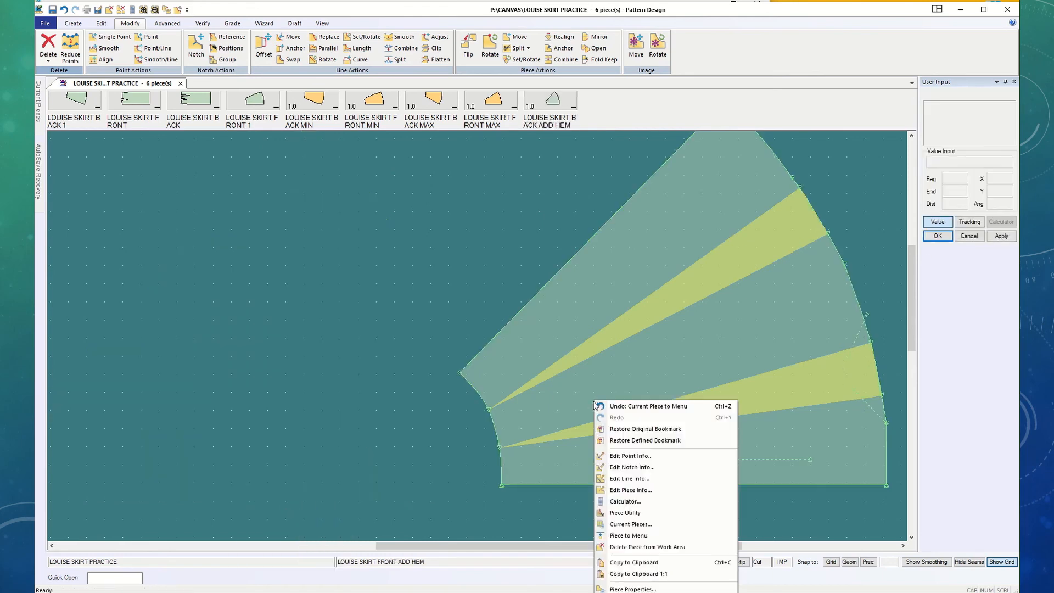
left_click(631, 535)
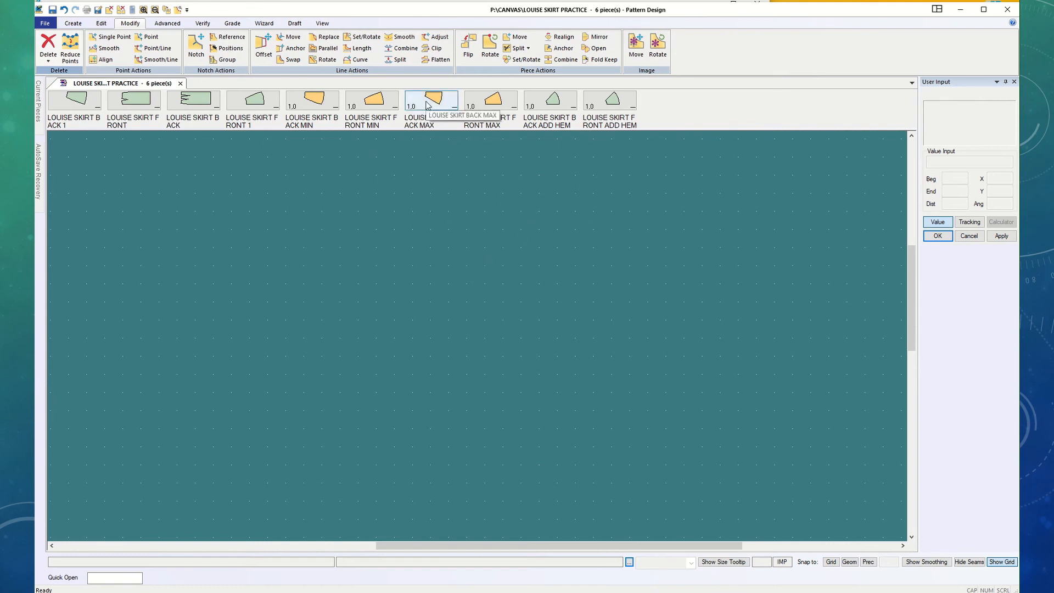
left_click_drag(427, 105, 496, 104)
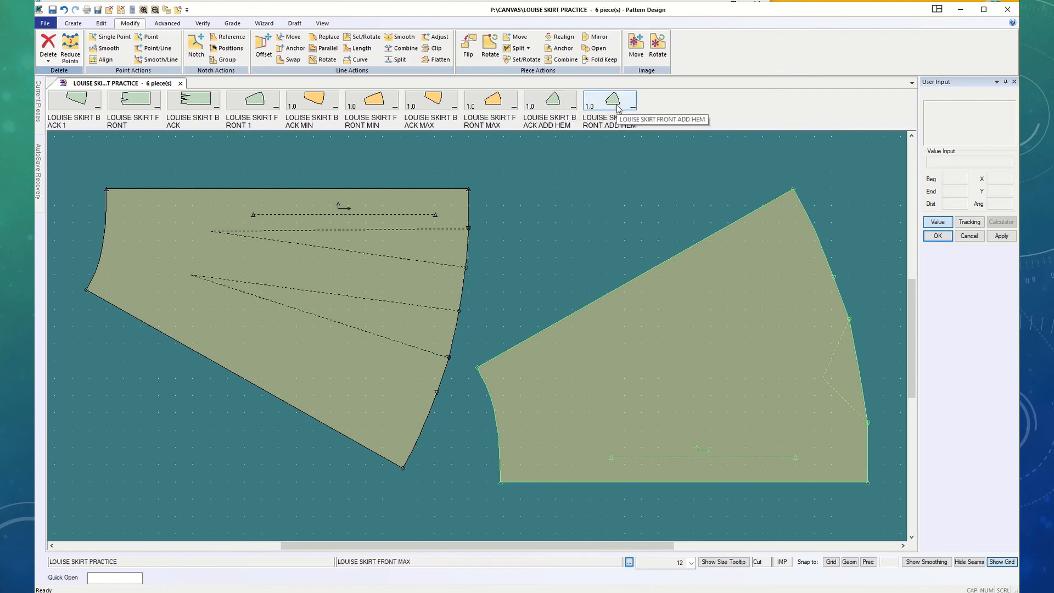
Step: Flip the back max piece about its straight grain-side edge and place it beside the front max piece
left_click(277, 272)
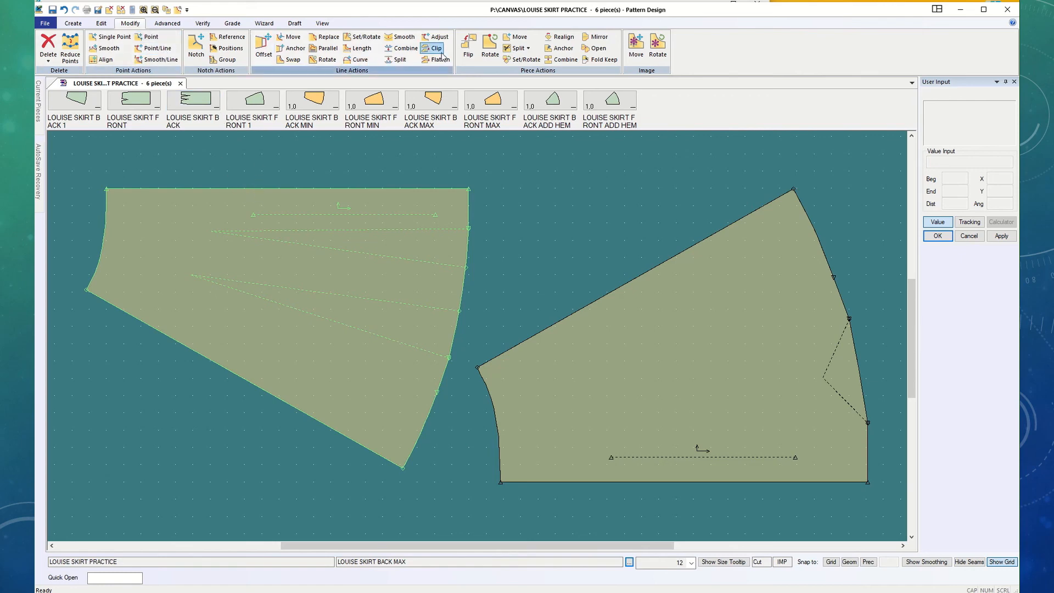
left_click(468, 46)
left_click(271, 189)
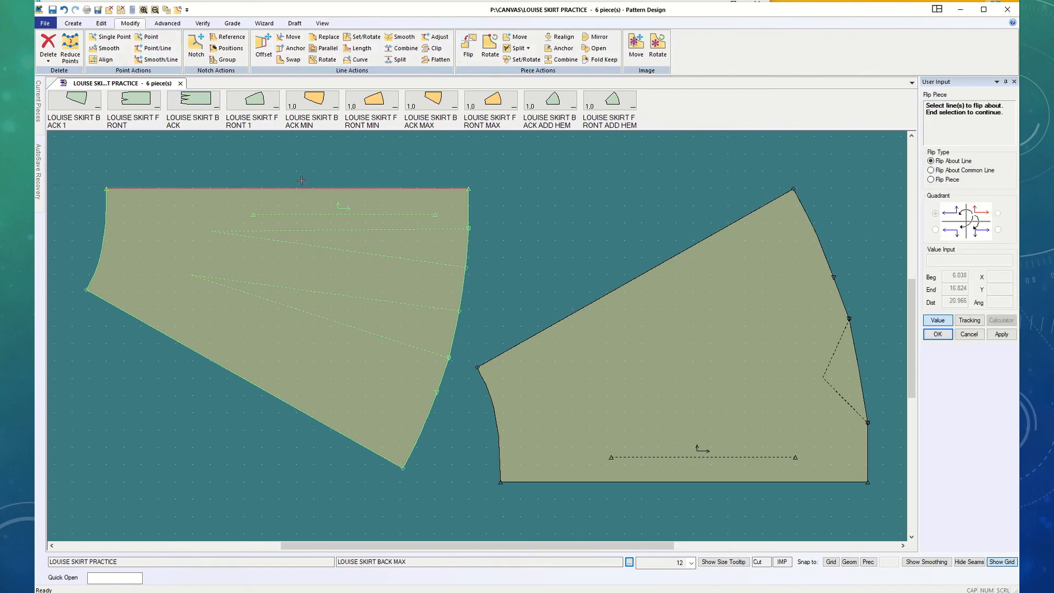
right_click(305, 168)
left_click(299, 170)
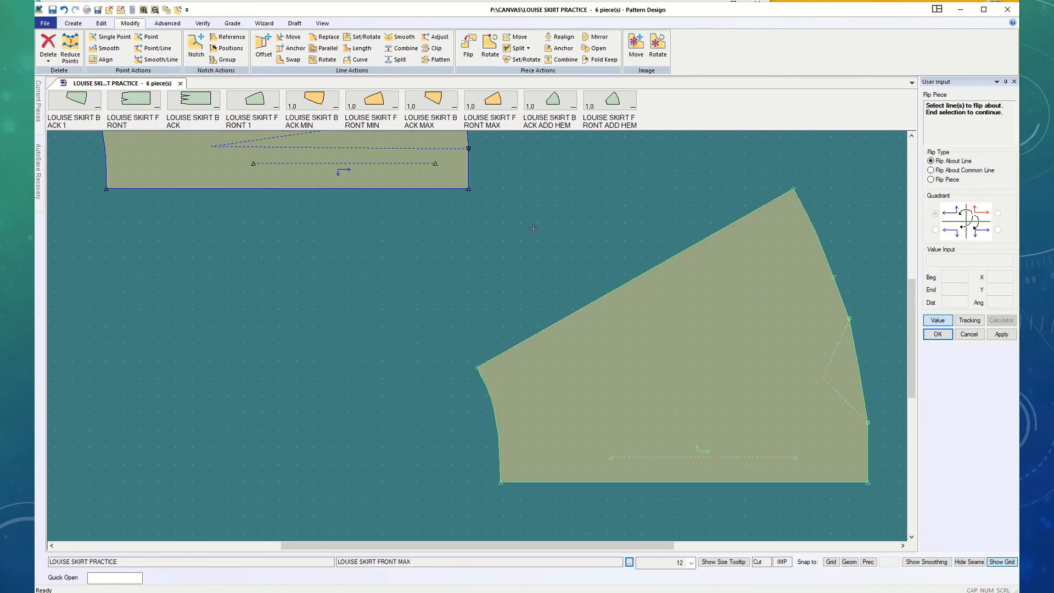
left_click(938, 334)
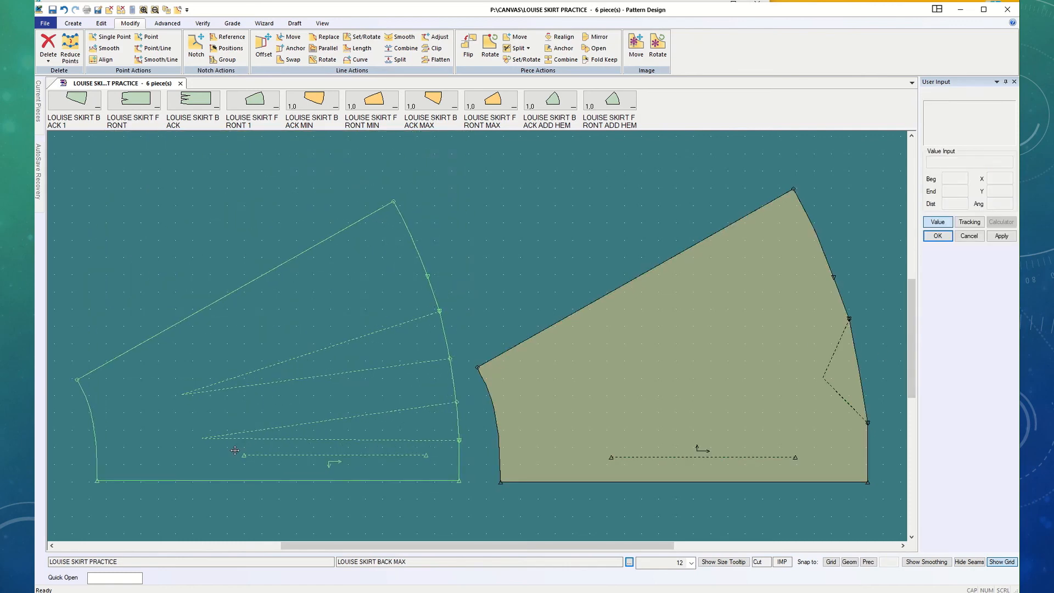
left_click(340, 443)
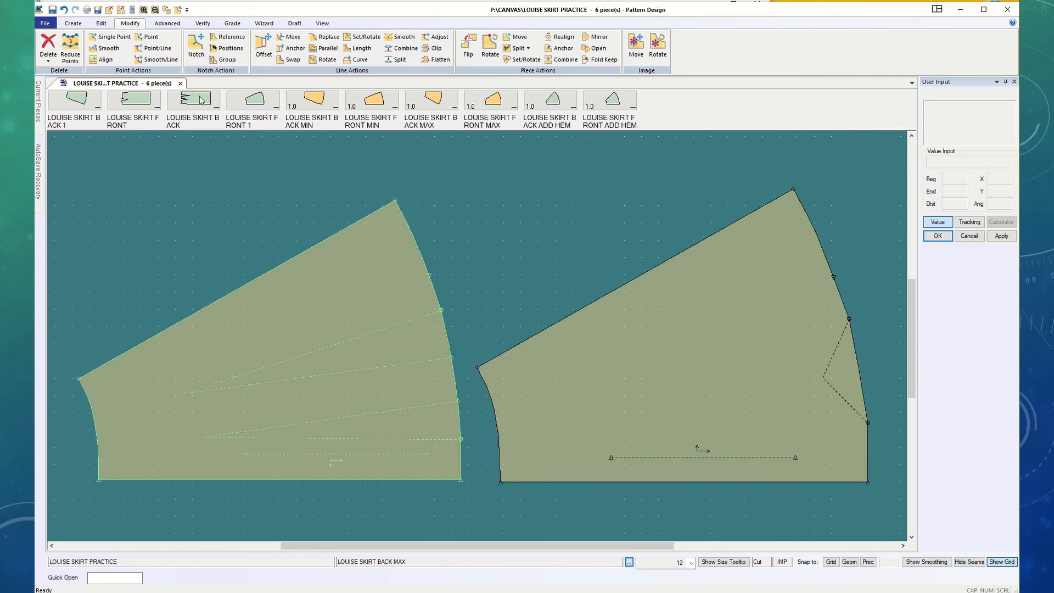
Step: Create three Variable Fullness slash lines on the front max piece, each running from the waist curve to the hem
left_click(166, 24)
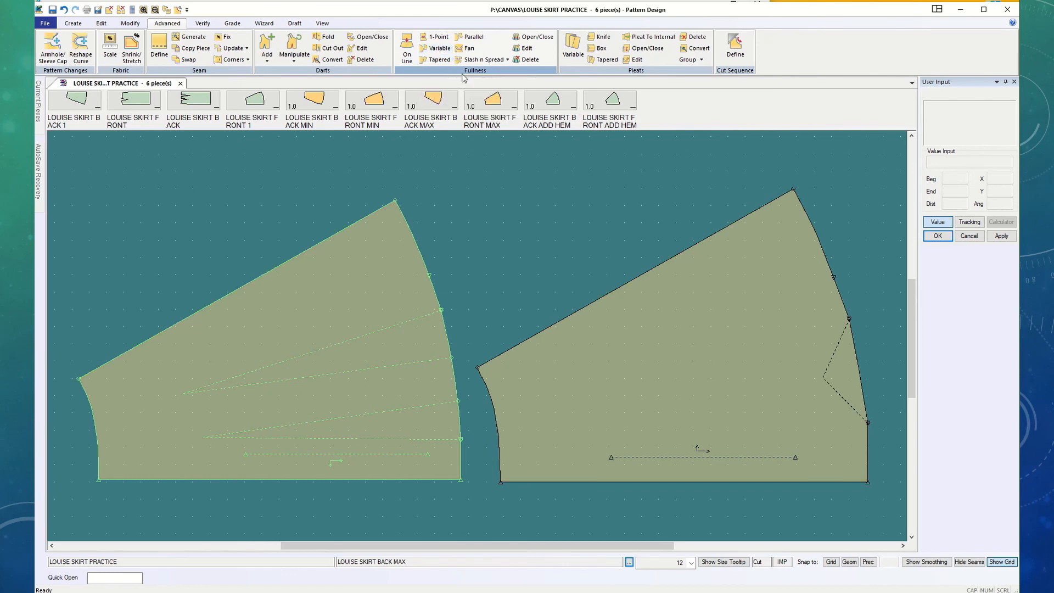
left_click(439, 49)
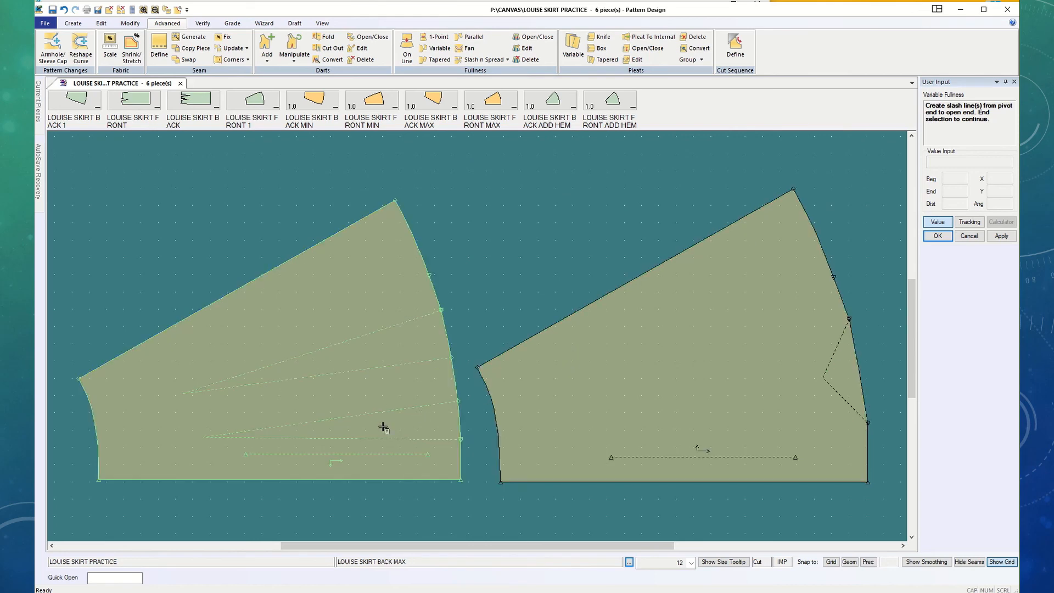
left_click(196, 452)
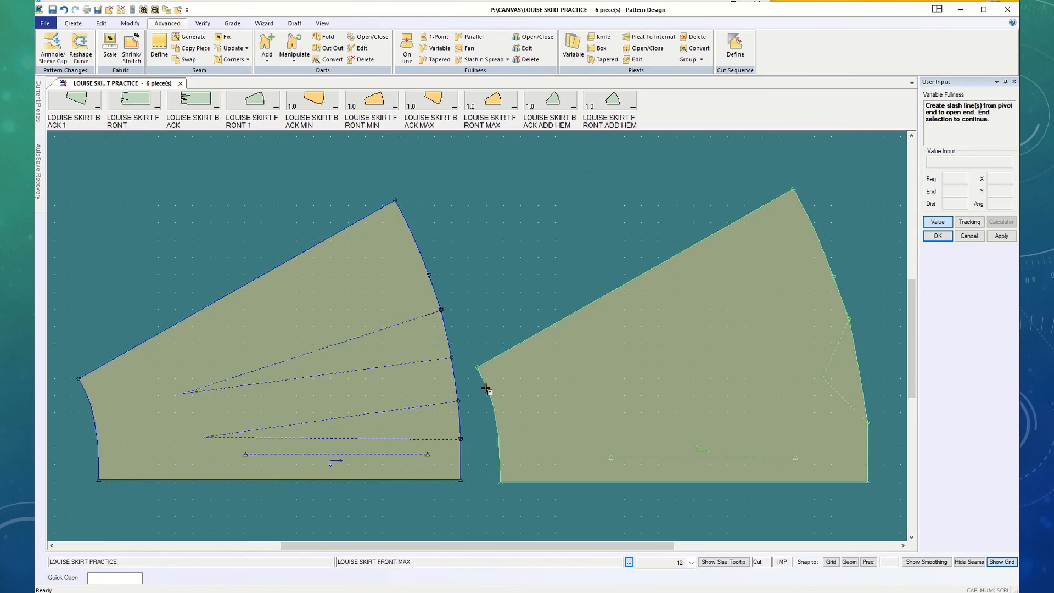
left_click(500, 455)
left_click(867, 426)
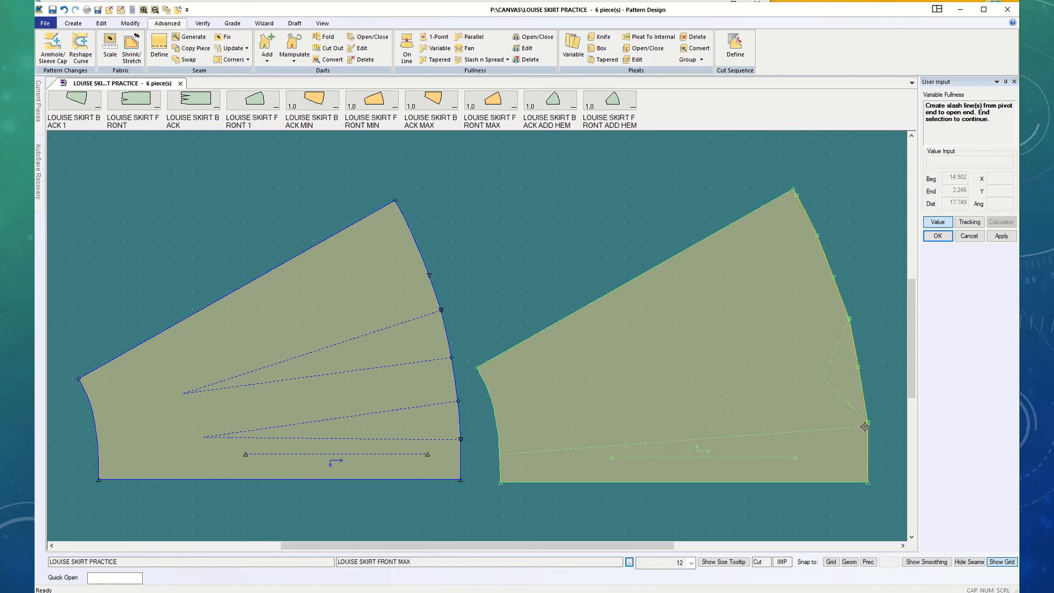
left_click(497, 423)
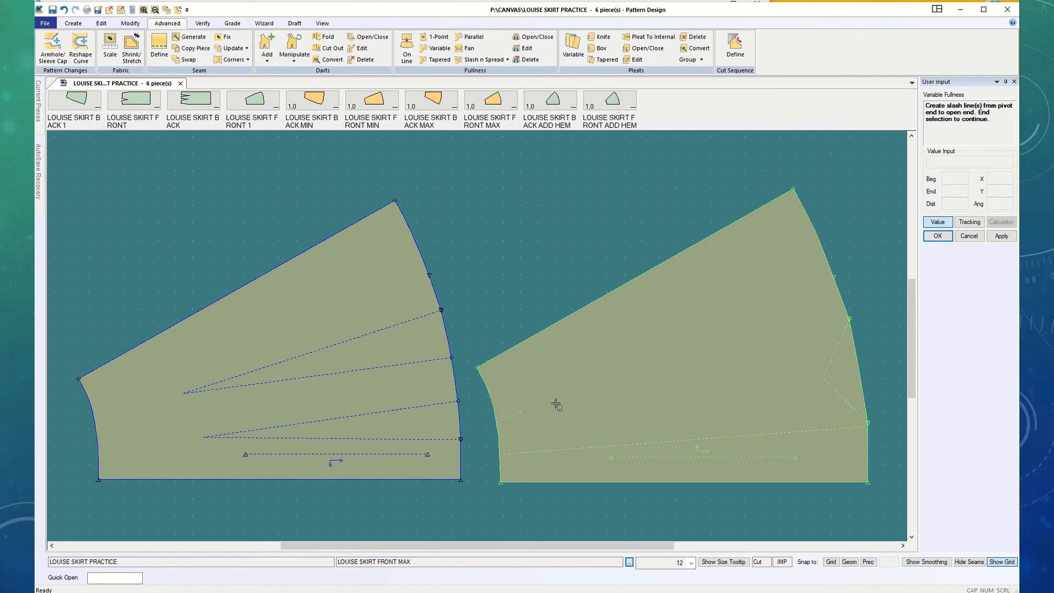
left_click(853, 342)
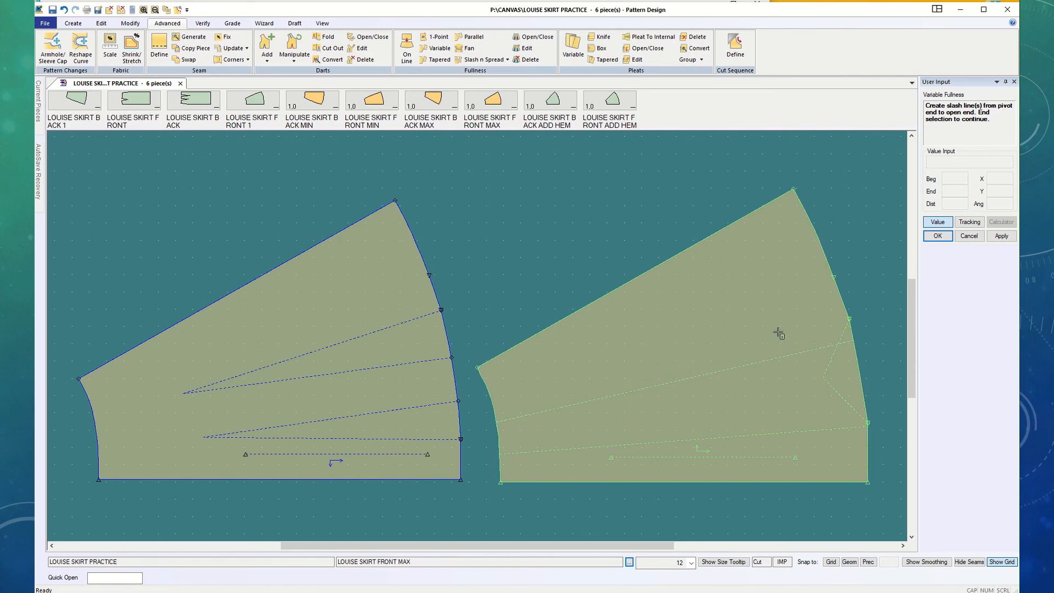
left_click(488, 394)
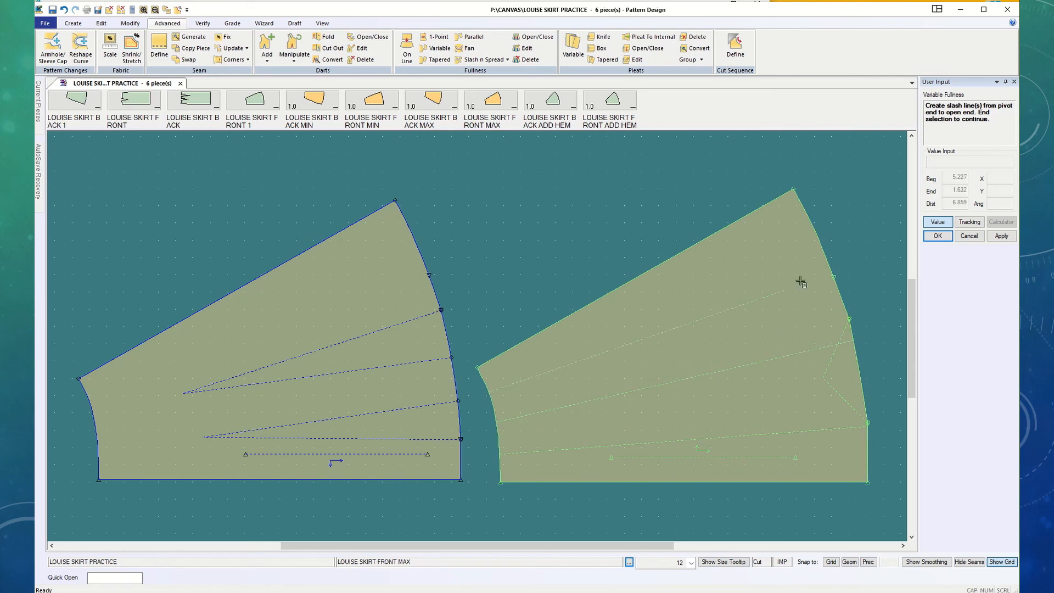
left_click(829, 270)
left_click(939, 236)
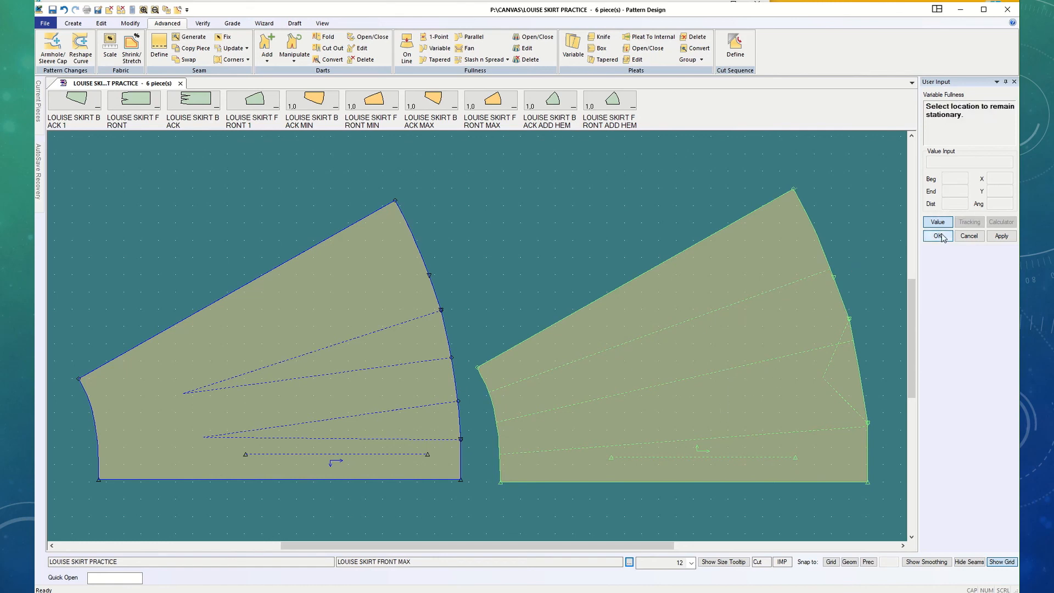
Step: Hold the front max piece's straight grain-side edge stationary and open its three slash lines by 1 at the waist and 3 at the hem
left_click(692, 483)
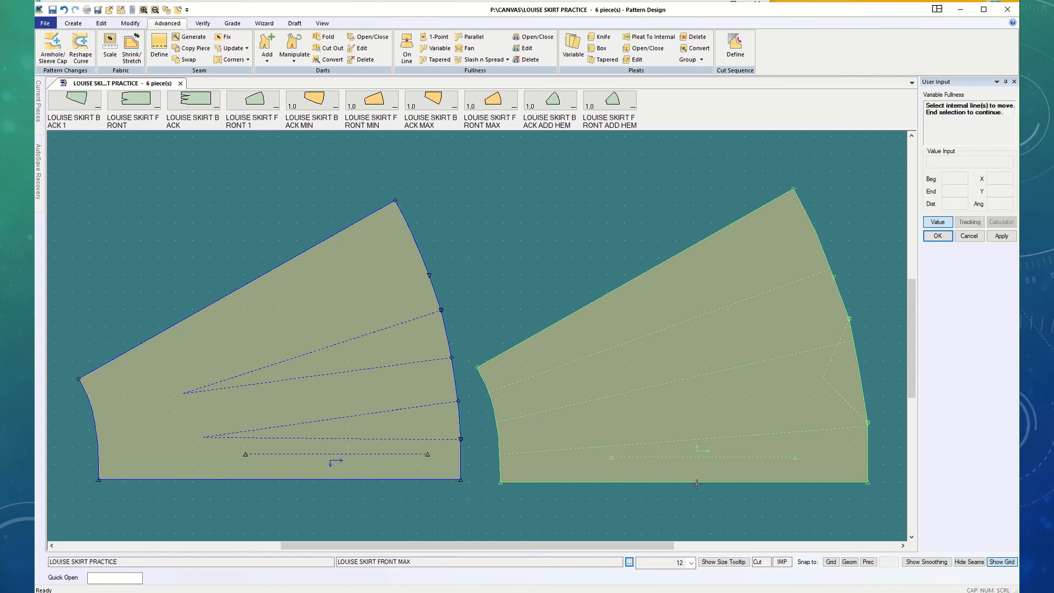
left_click(939, 236)
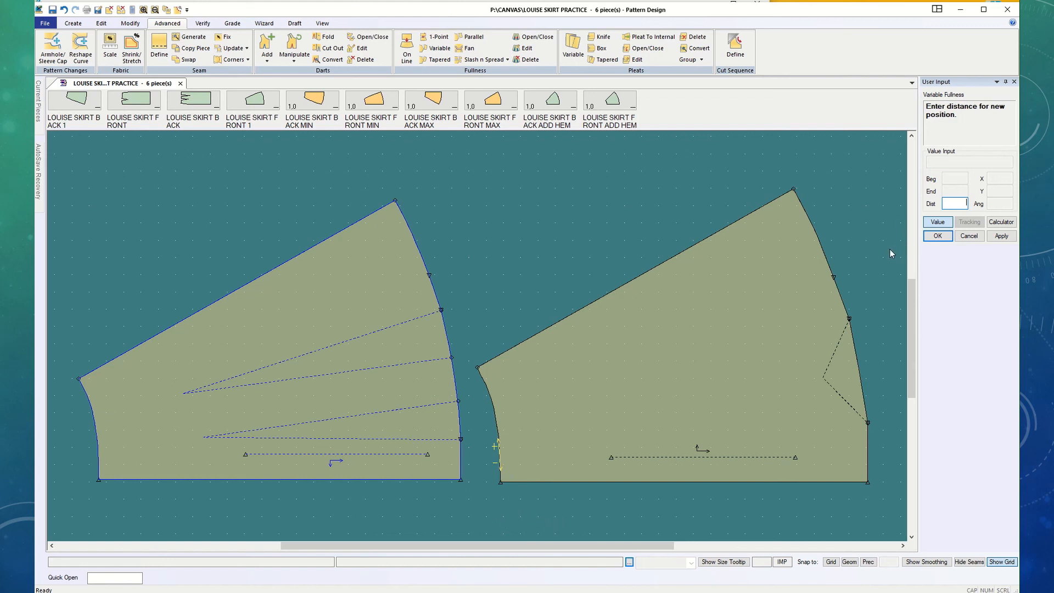
left_click(938, 236)
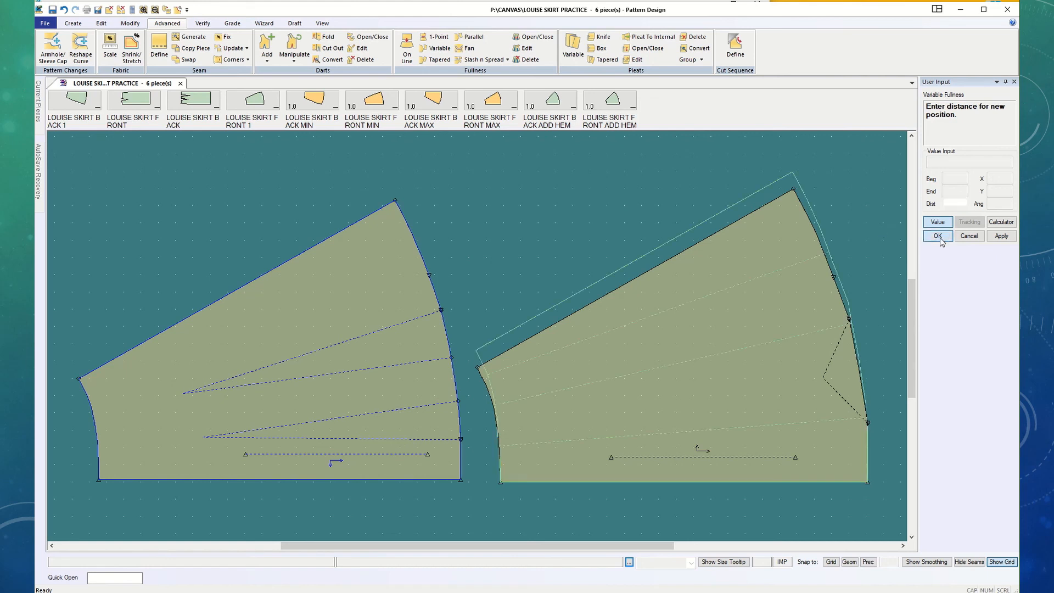
type("3")
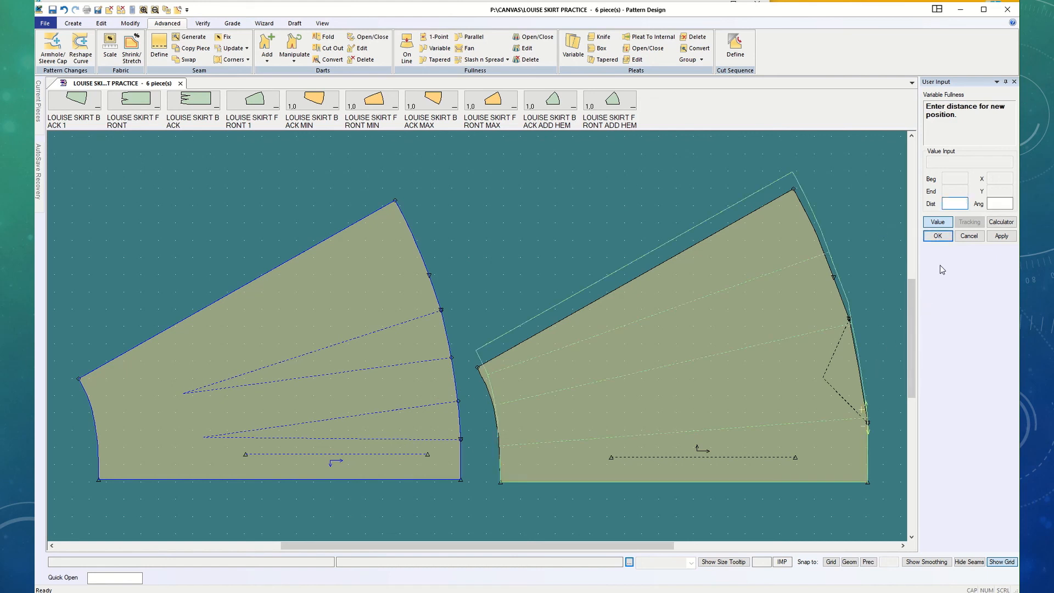
left_click(938, 236)
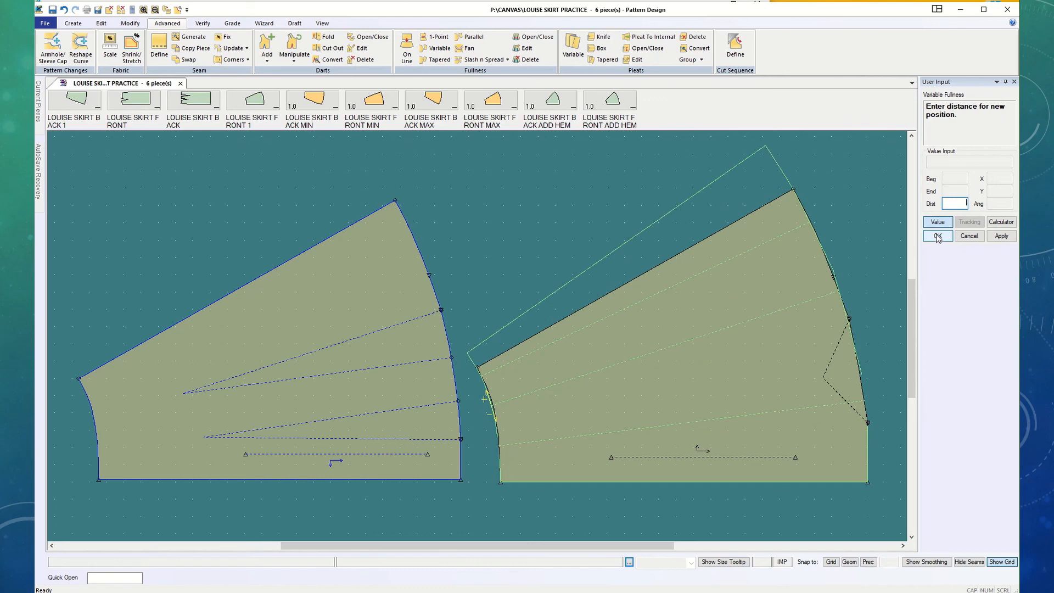
left_click(939, 237)
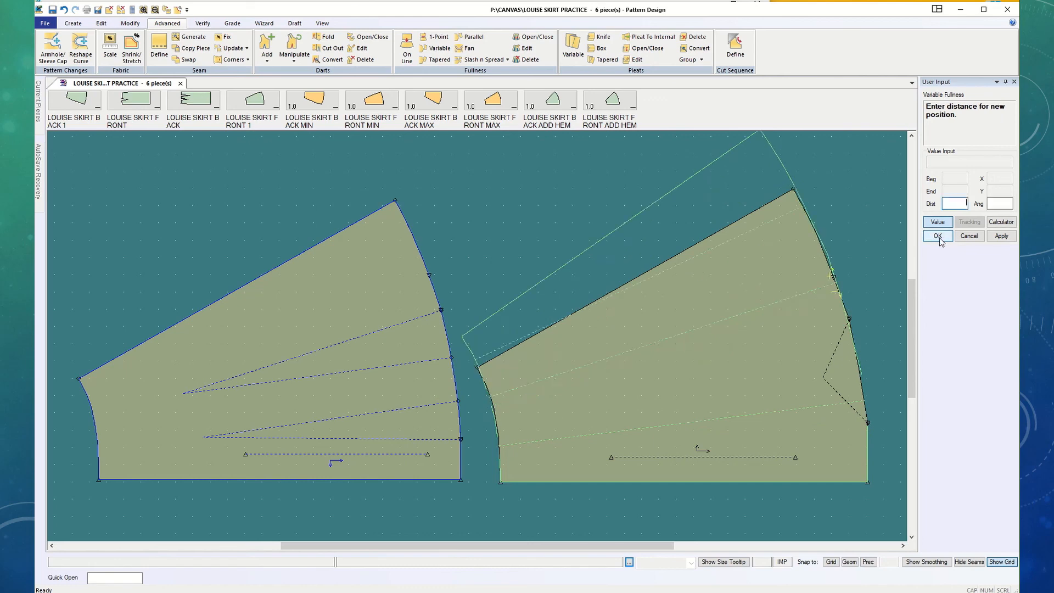
type("3")
left_click(938, 241)
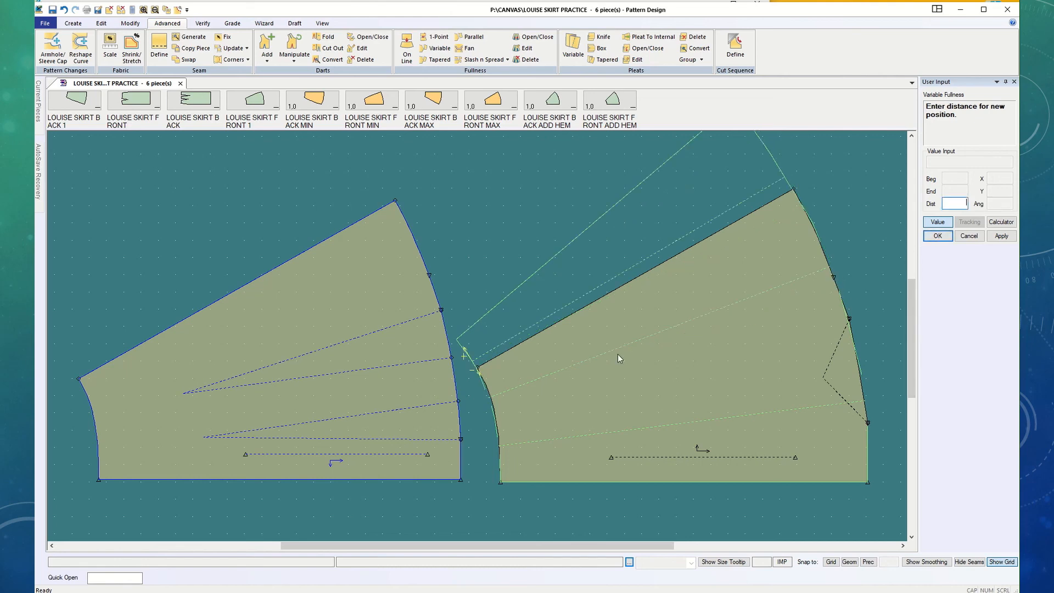
type("1")
left_click(938, 236)
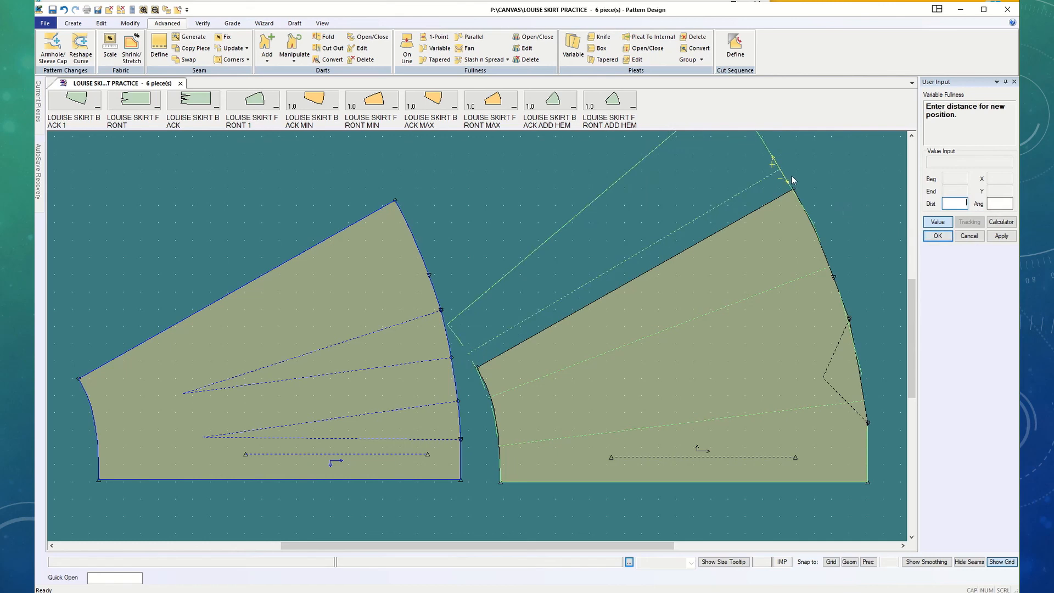
left_click(934, 237)
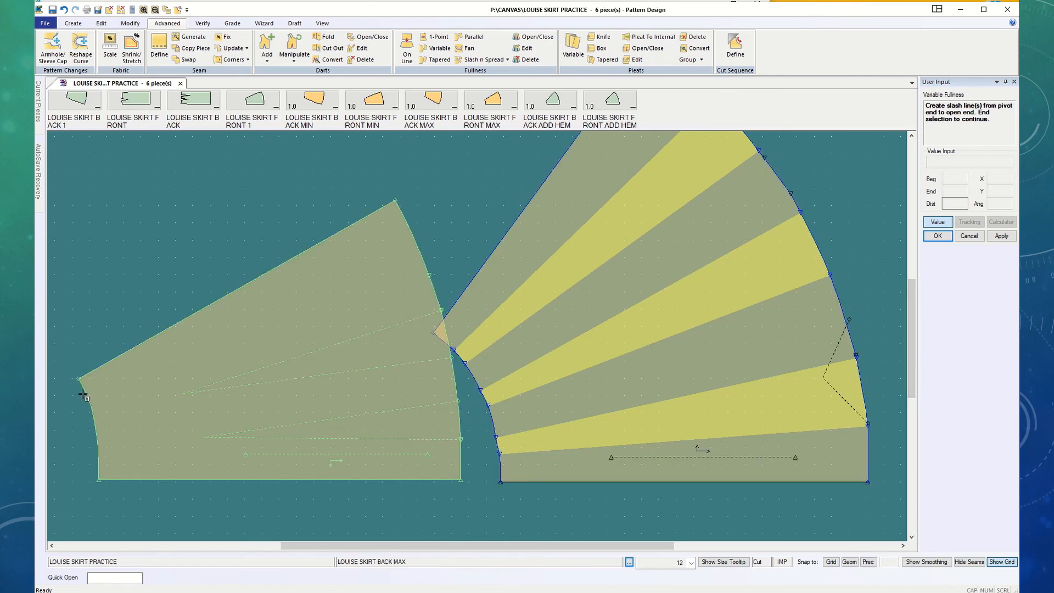
Step: Create three Variable Fullness slash lines on the back max piece, each running from the waist curve to the hem
left_click(99, 458)
left_click(98, 426)
left_click(449, 351)
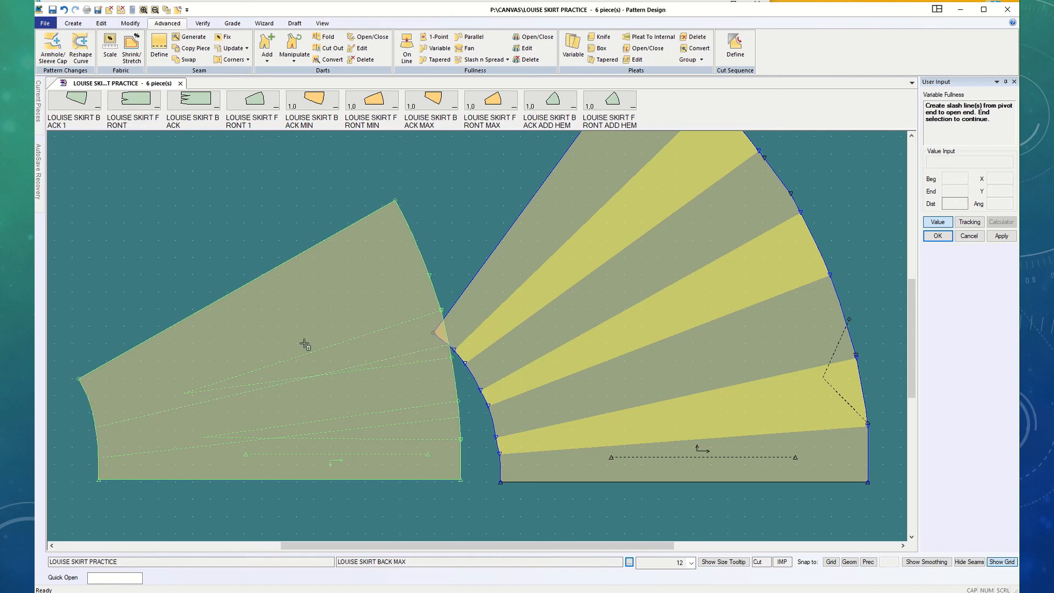
left_click(90, 403)
left_click(420, 253)
left_click(938, 236)
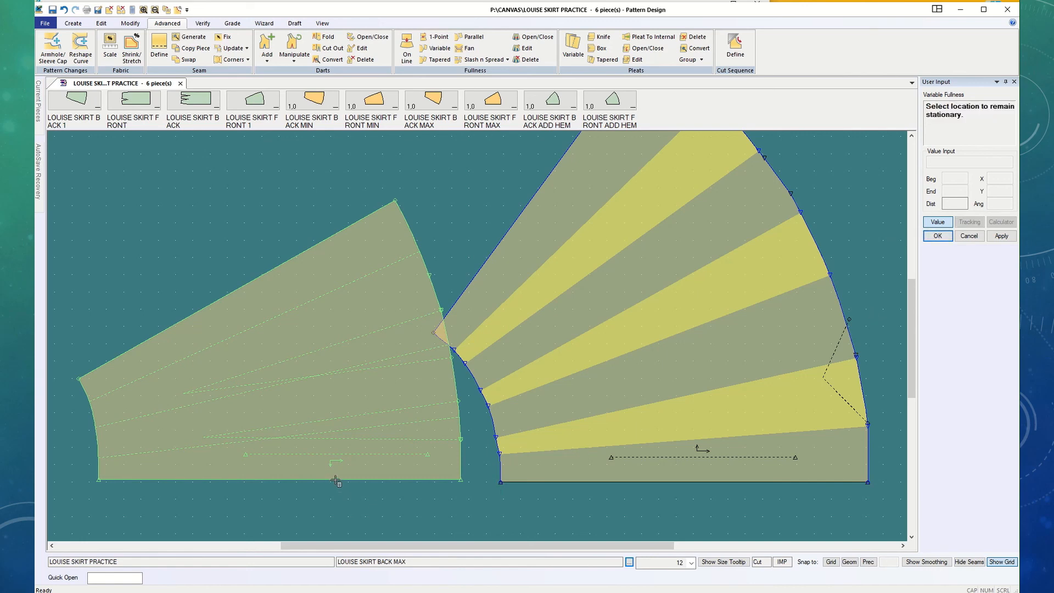
Step: Keep the back max piece's straight grain-side edge stationary and spread its three slash lines 1 at the waist and 3 at the hem
left_click(337, 480)
left_click(938, 237)
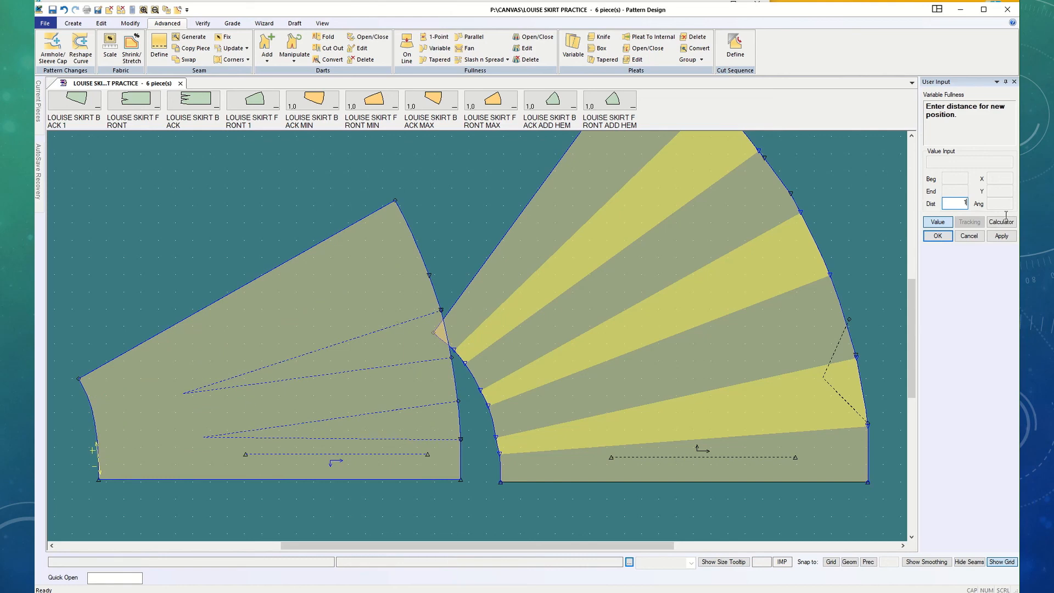
left_click(939, 238)
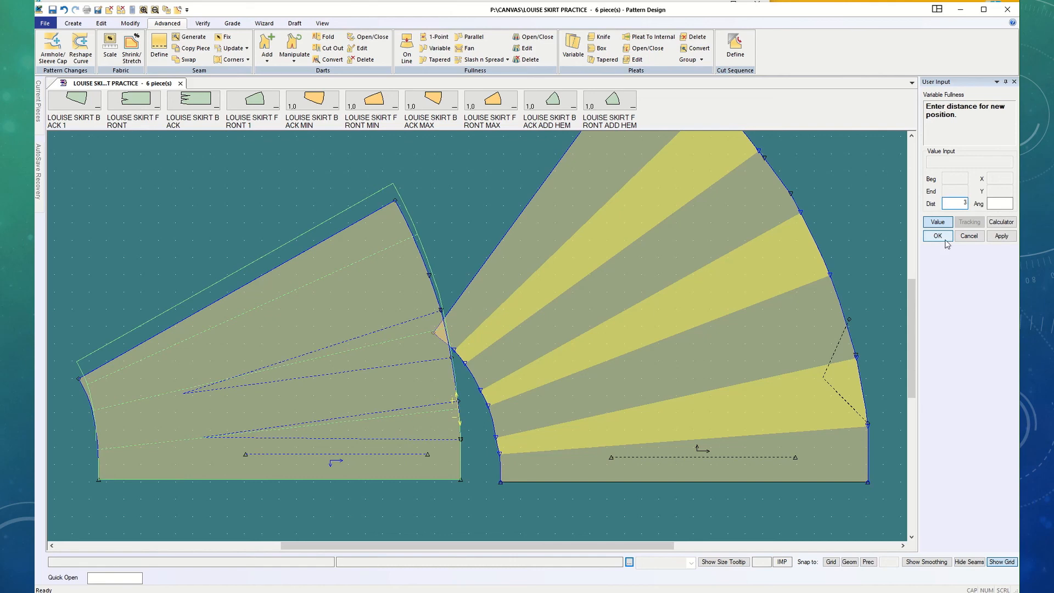
left_click(944, 242)
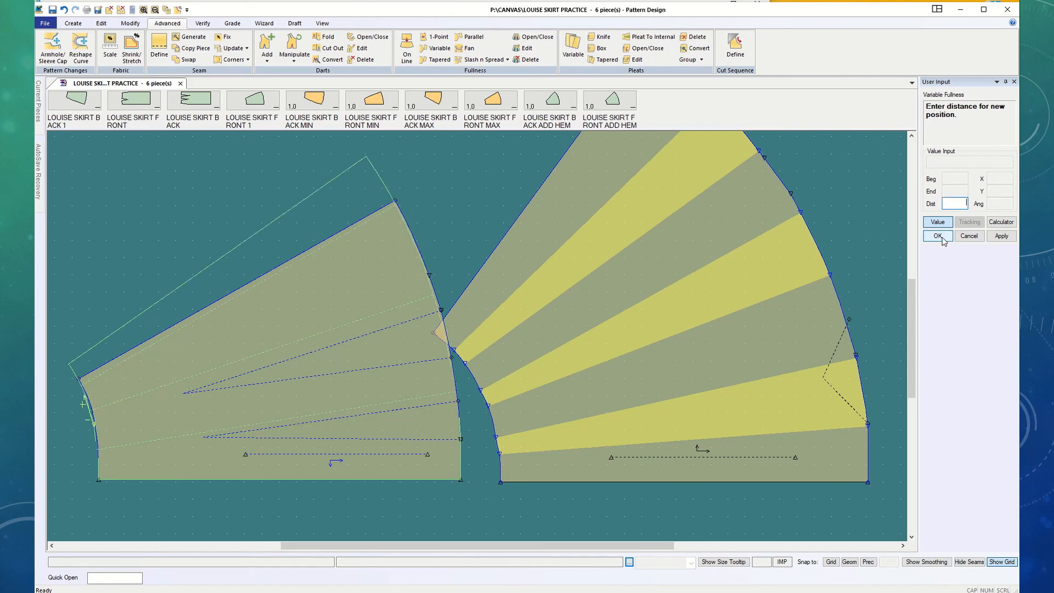
left_click(940, 240)
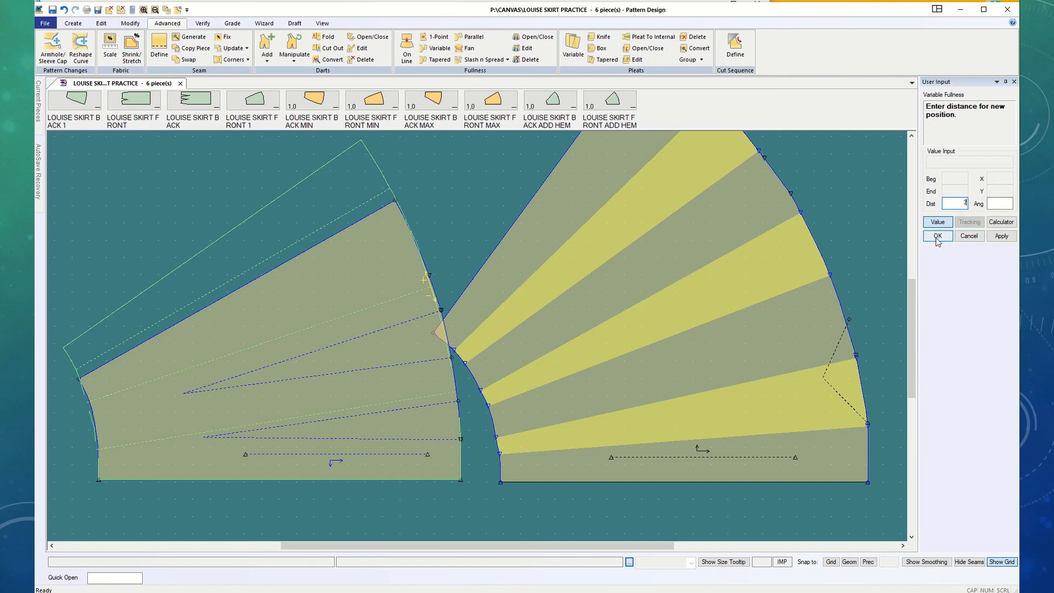
left_click(937, 242)
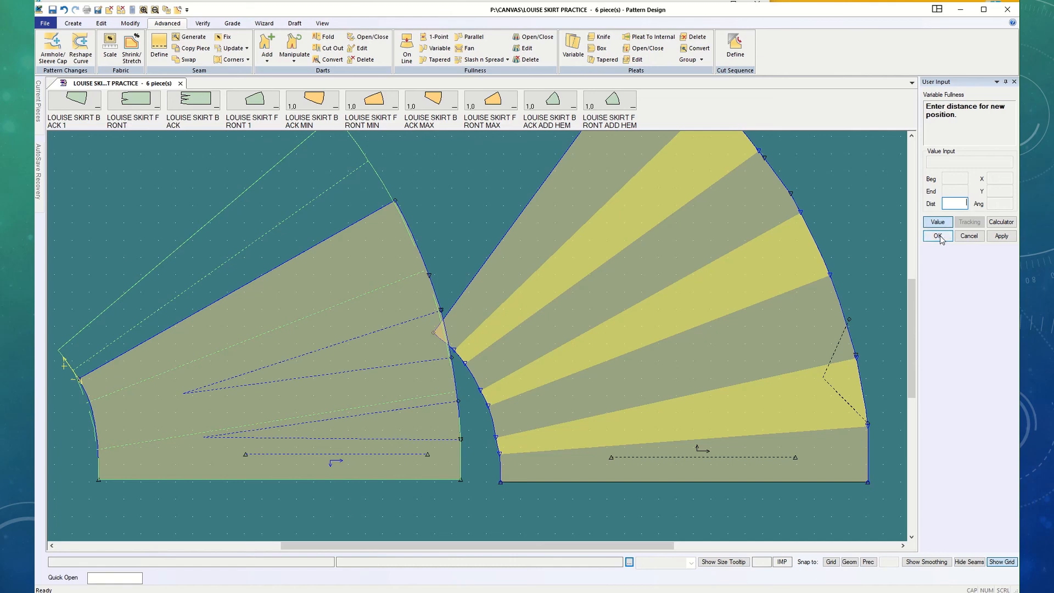
left_click(939, 236)
left_click(943, 243)
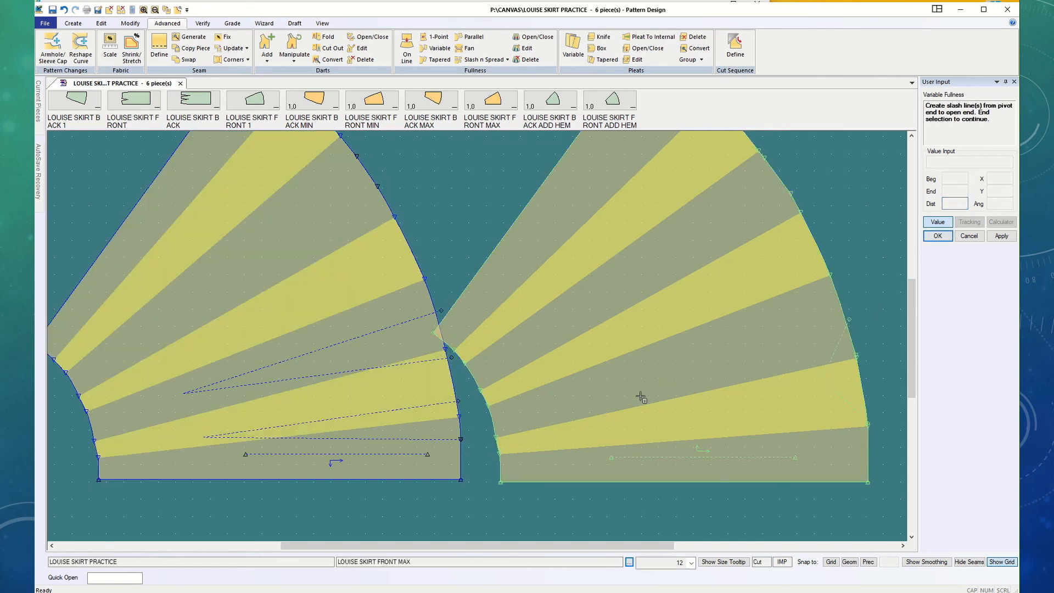
left_click(938, 241)
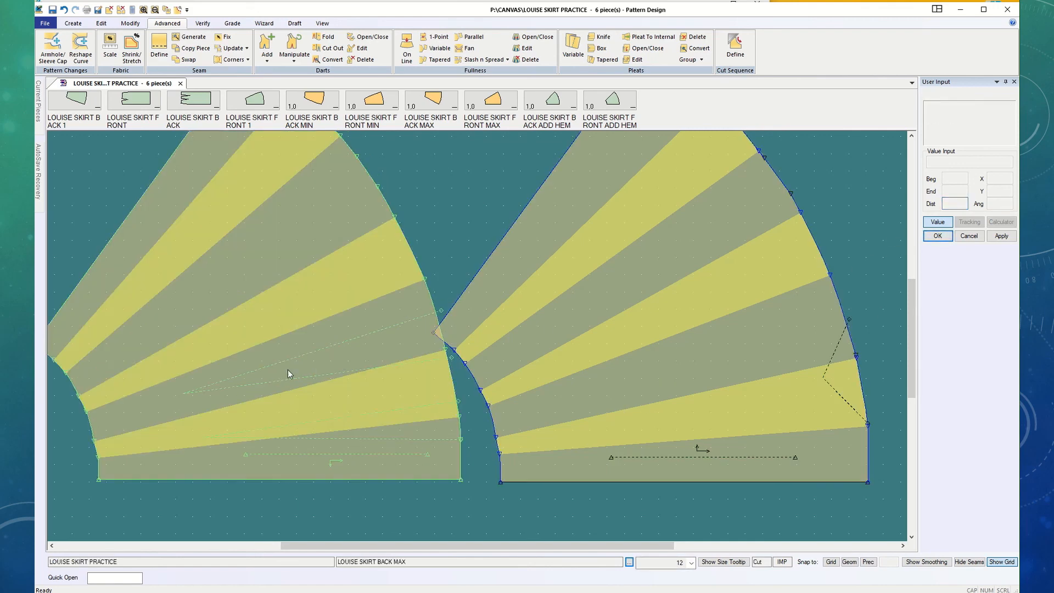
Step: Overlay the spread back piece on the front piece to compare their shapes, and move it back beside the front
left_click_drag(262, 373, 660, 357)
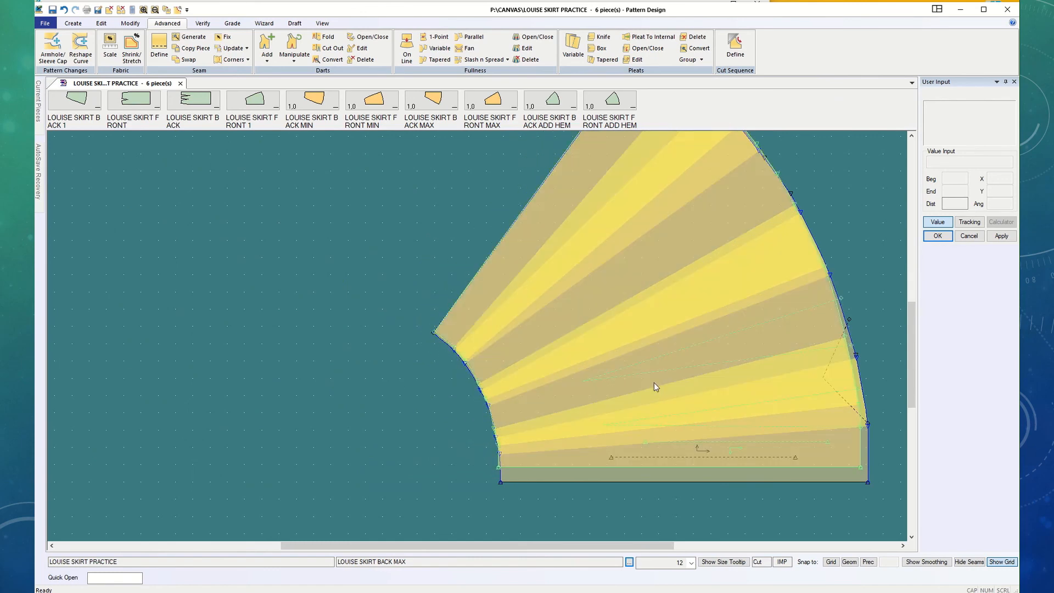
scroll(653, 383, "down", 2)
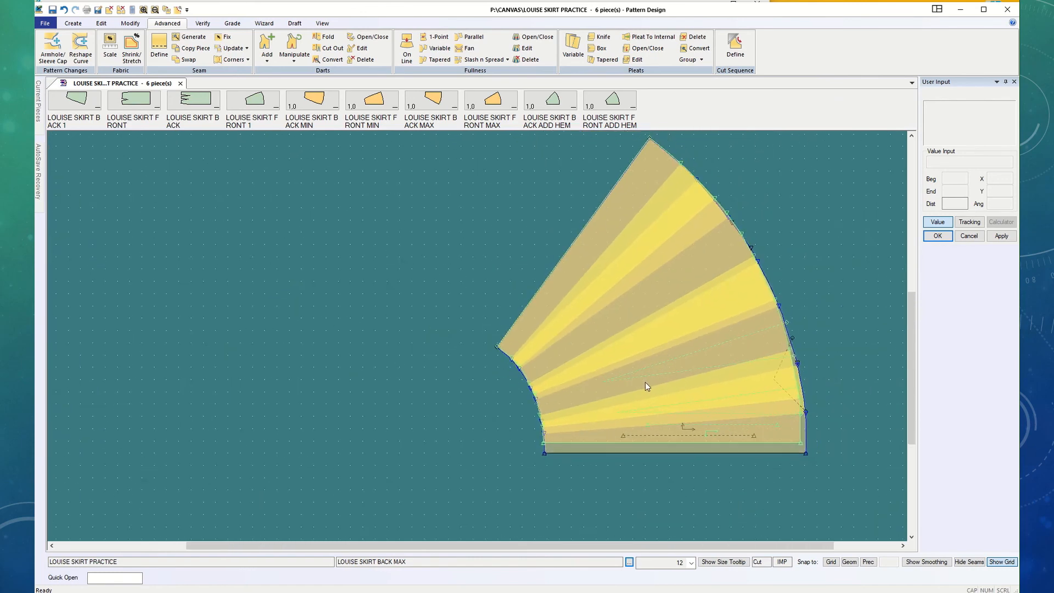
left_click_drag(650, 379, 323, 405)
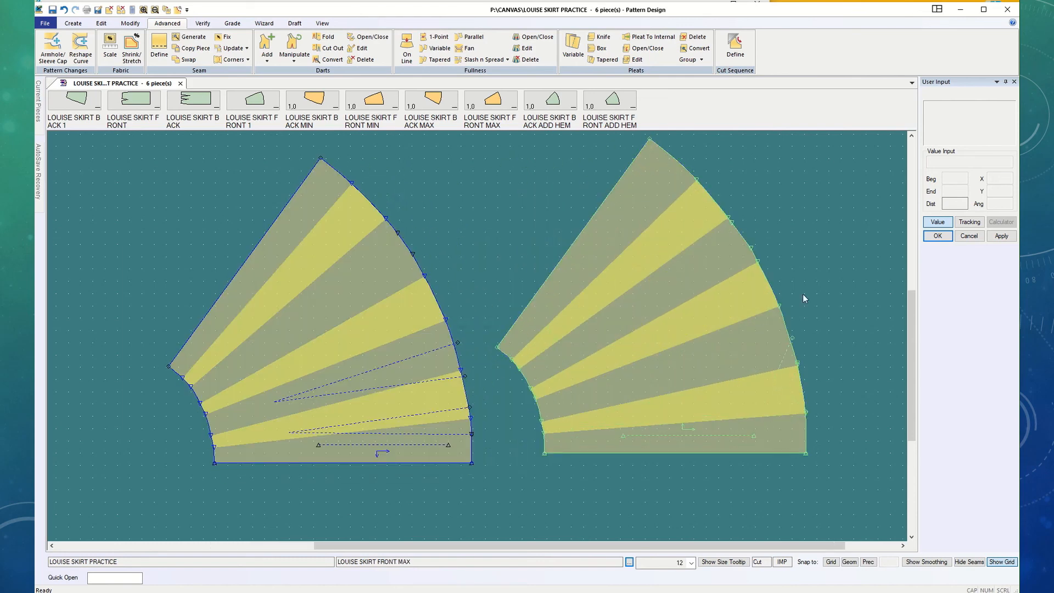
left_click(504, 348)
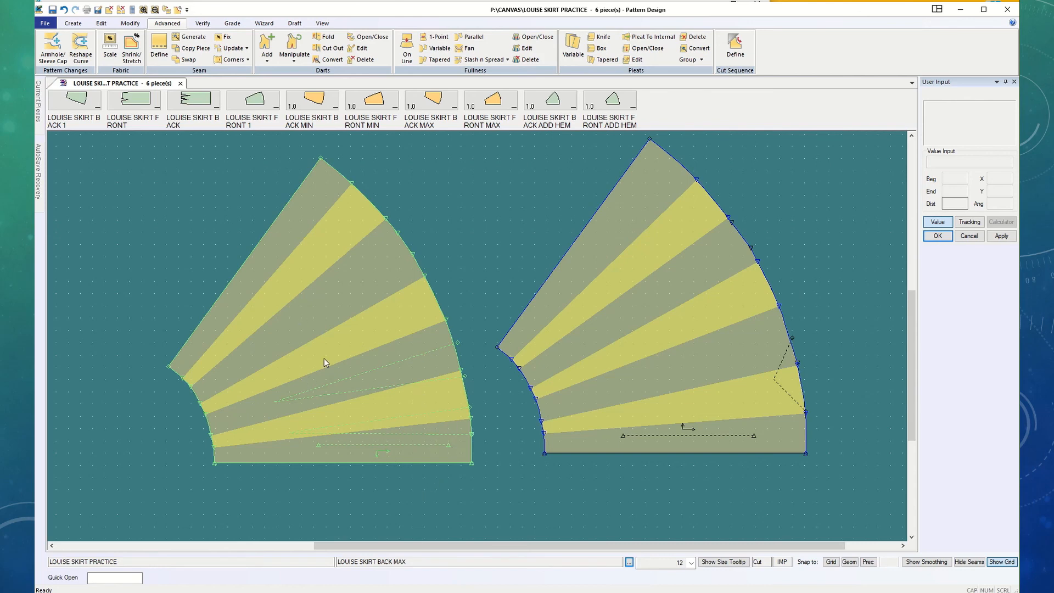
Step: Save the spread back piece under the new name LOUISE SKIRT BACK gath flare in the Canvas storage area
left_click(45, 23)
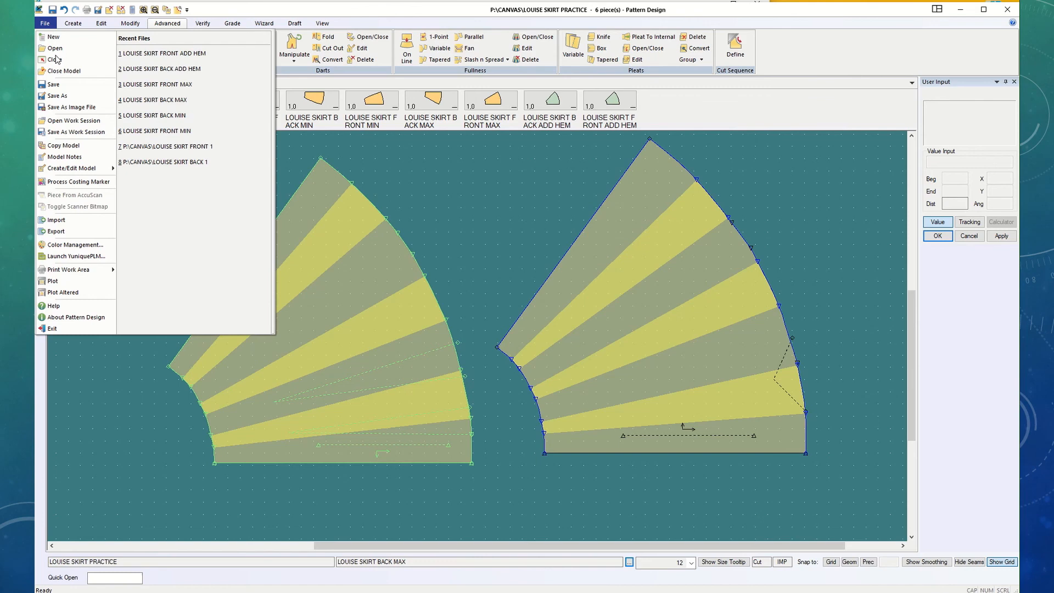
left_click(66, 96)
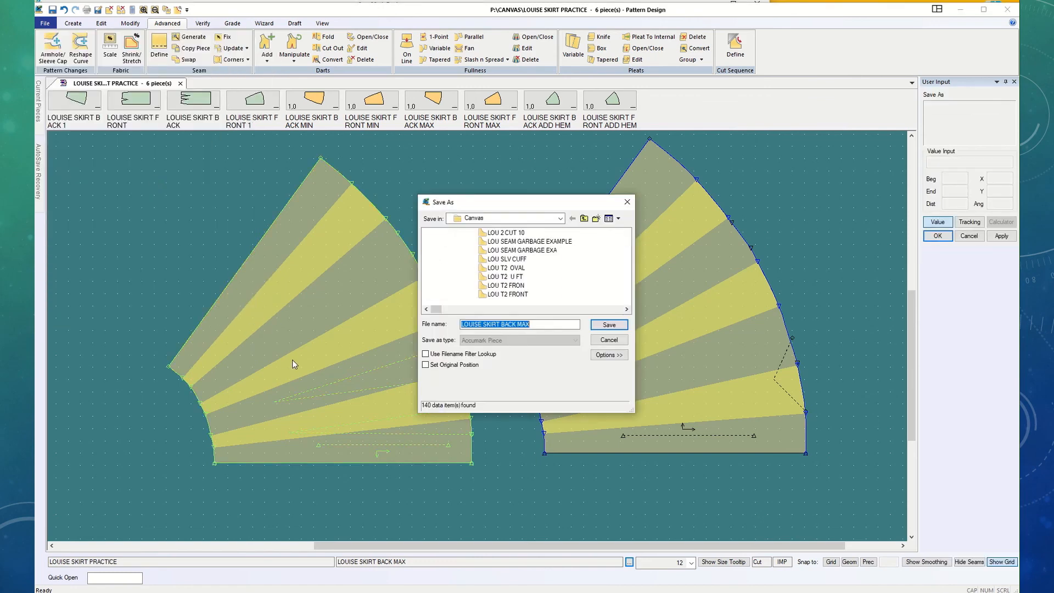
double_click(522, 325)
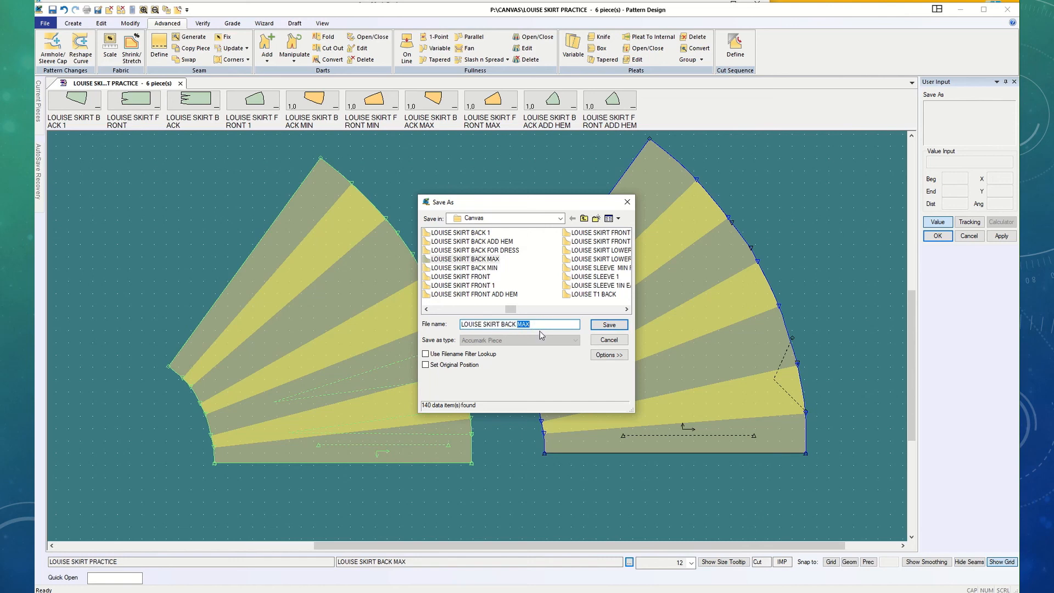
type("gath flare")
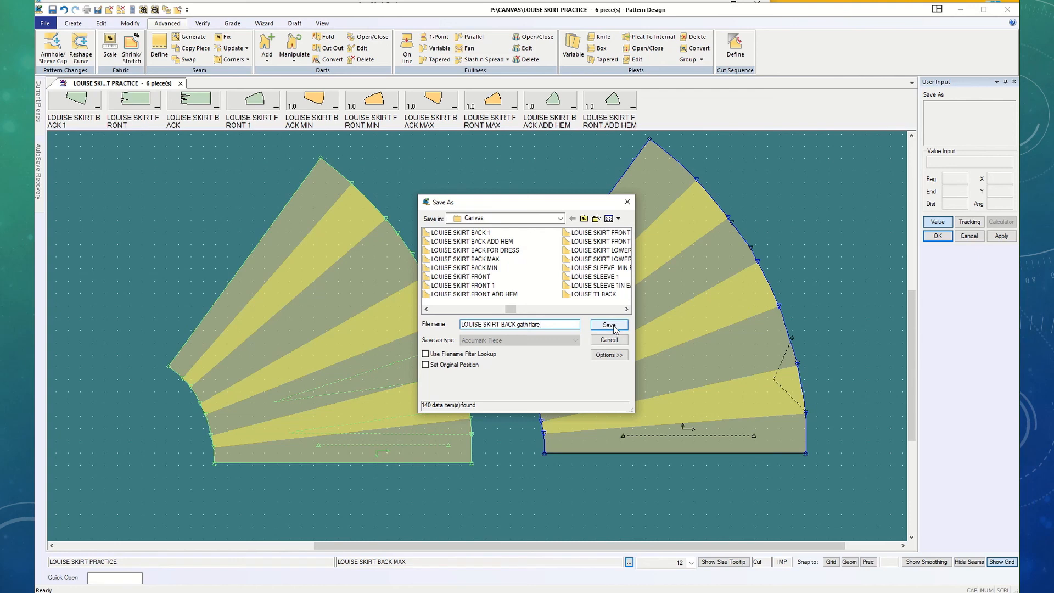
left_click(614, 326)
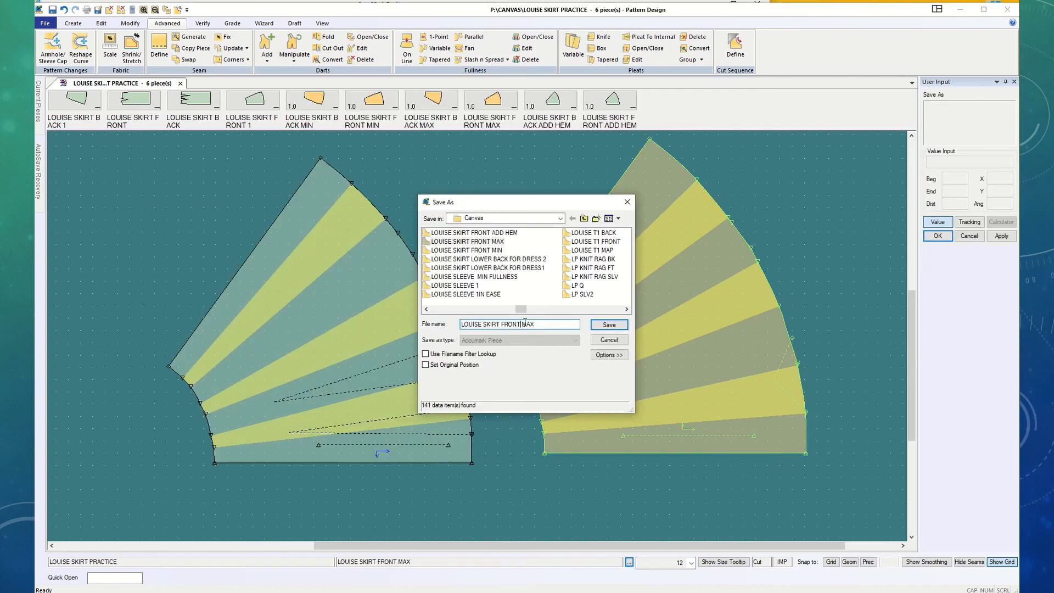
Step: Save the spread front piece under the new name LOUISE SKIRT FRONT gathered flare
double_click(554, 325)
key("BackSpace")
type("gathered flare")
left_click(609, 328)
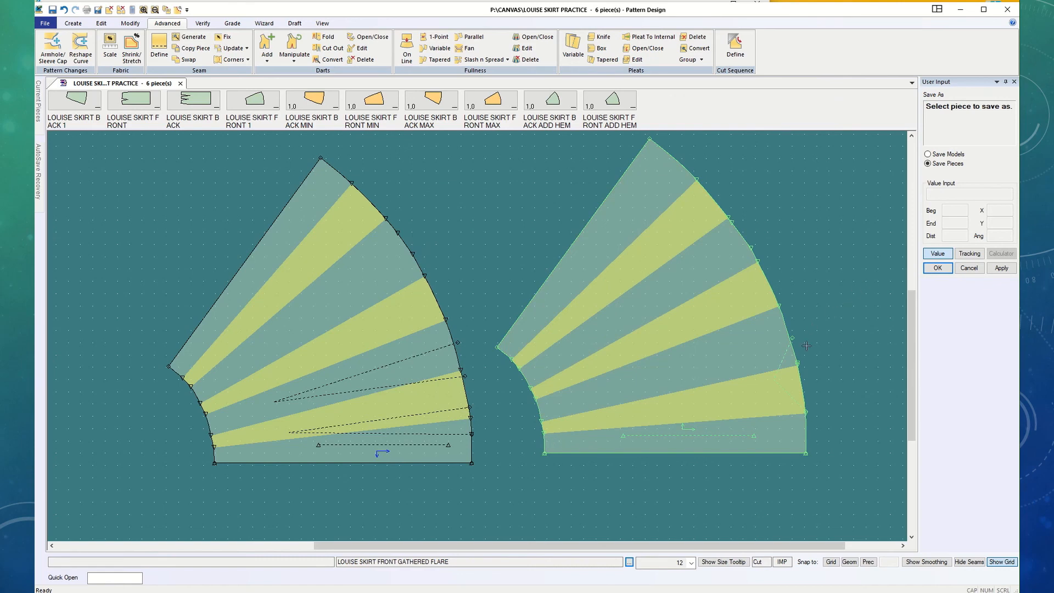
left_click(937, 268)
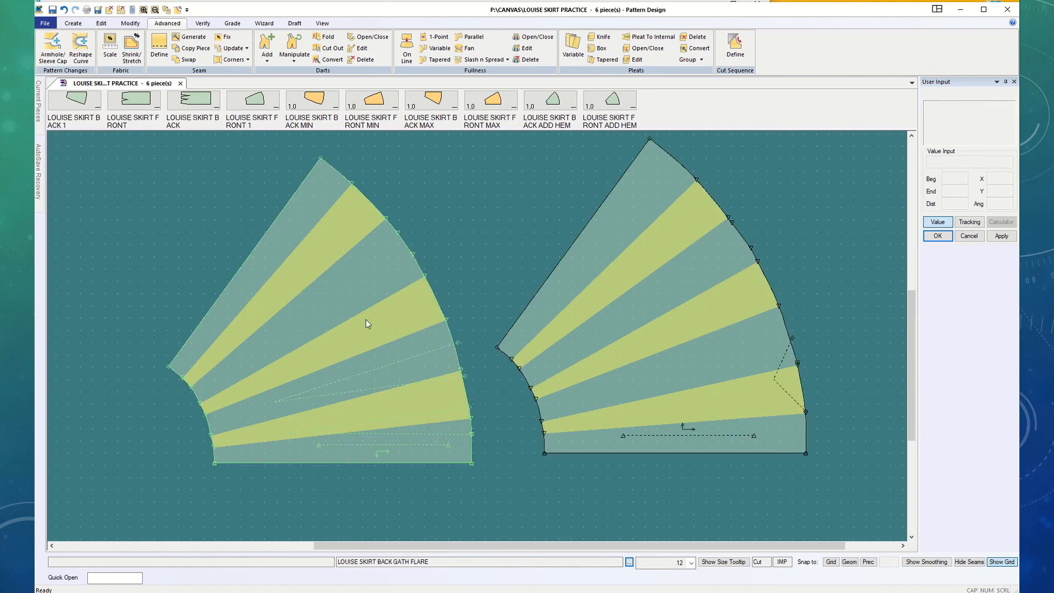
Step: Add the LOUISE SKIRT BACK GATH FLARE and LOUISE SKIRT FRONT GATHERED FLARE pieces to the LOUISE SKIRT PRACTICE model
left_click(45, 23)
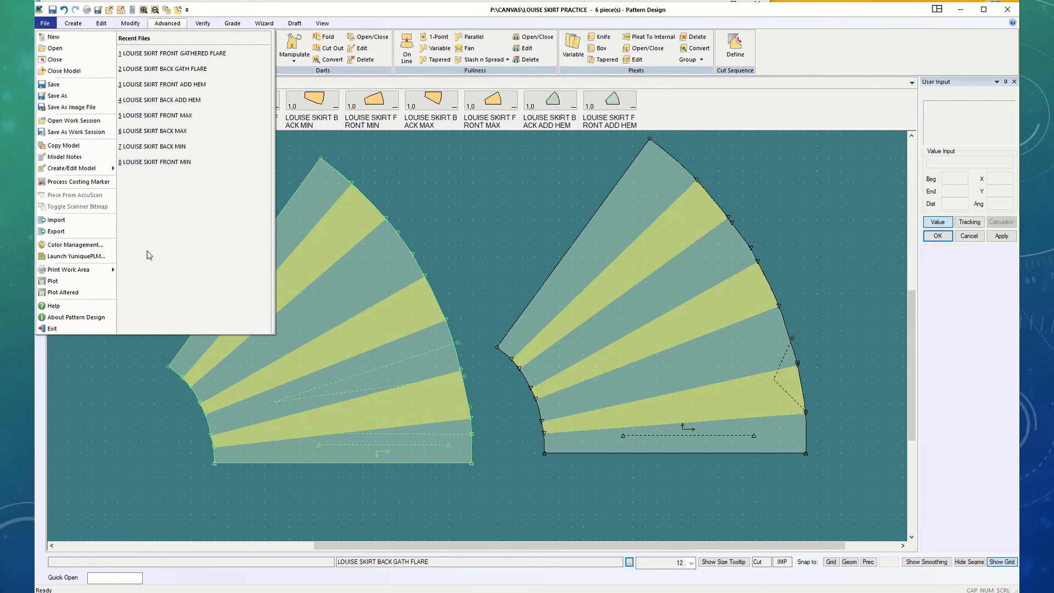
mouse_move(79, 172)
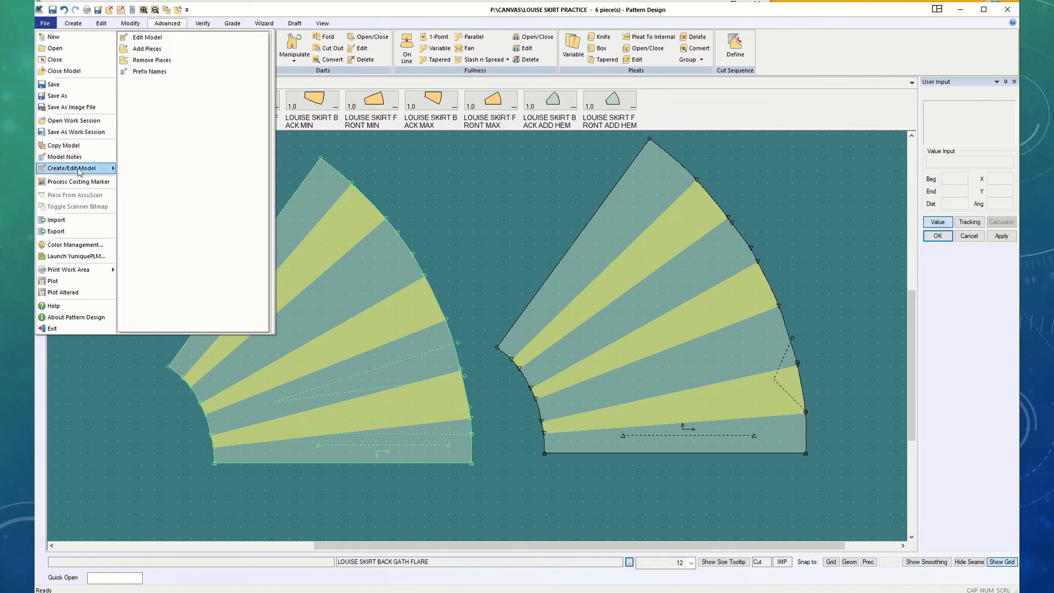
left_click(147, 50)
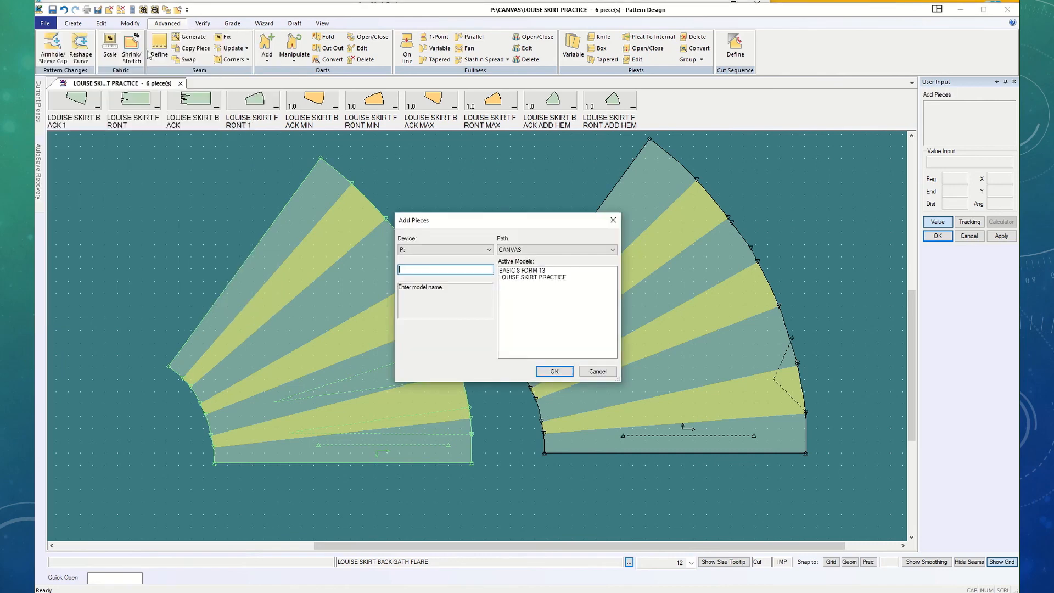
left_click(527, 277)
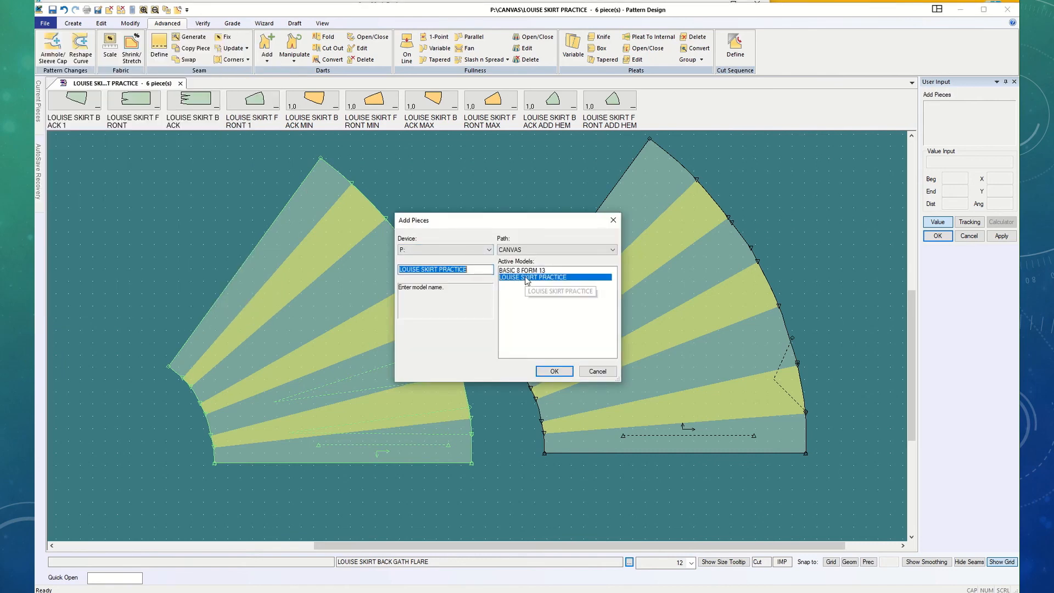
left_click(555, 372)
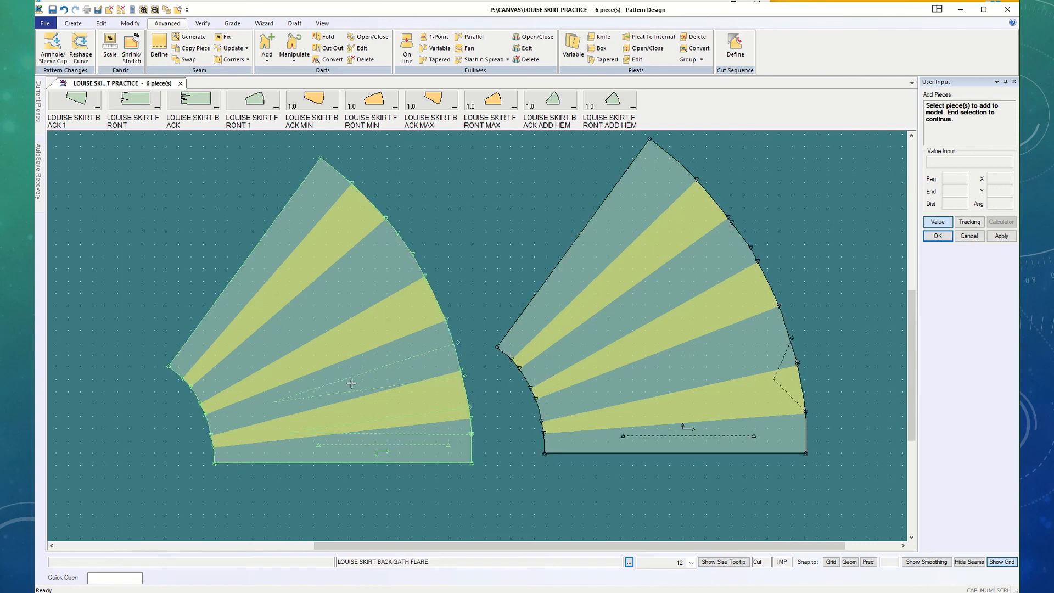
left_click(616, 346)
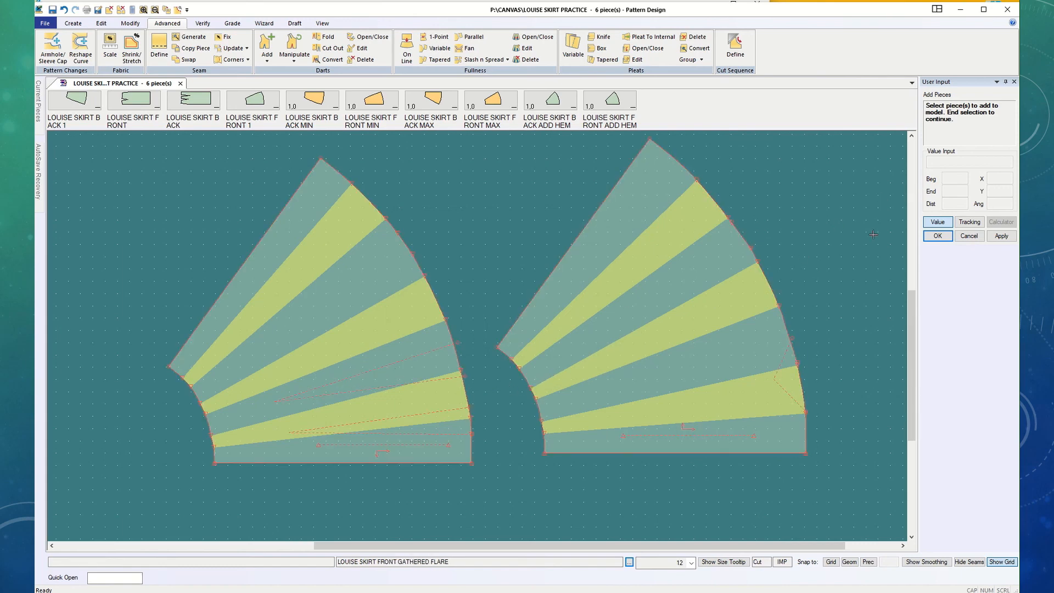
left_click(938, 237)
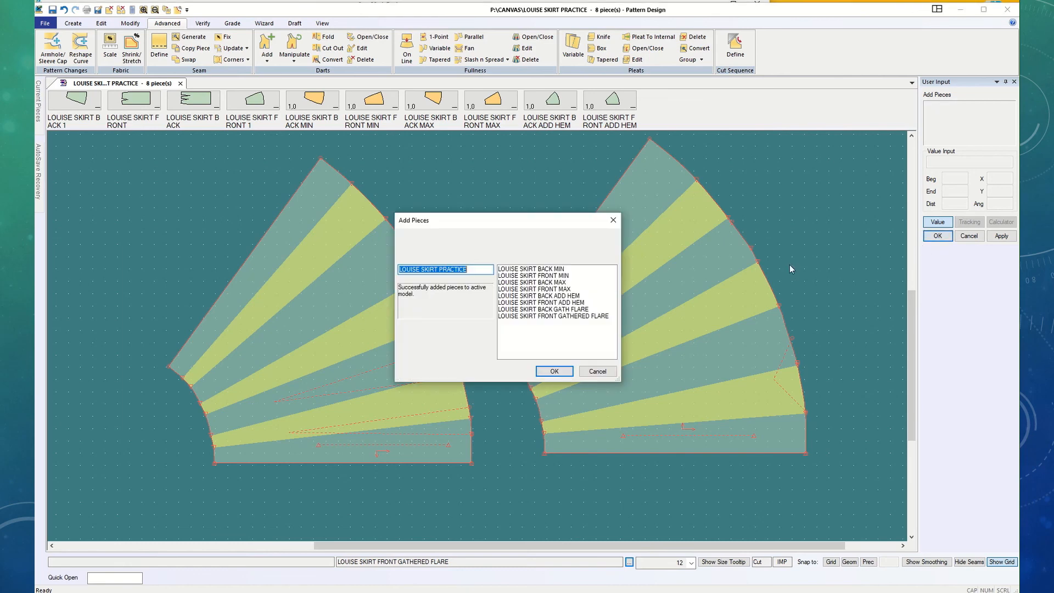
left_click(555, 372)
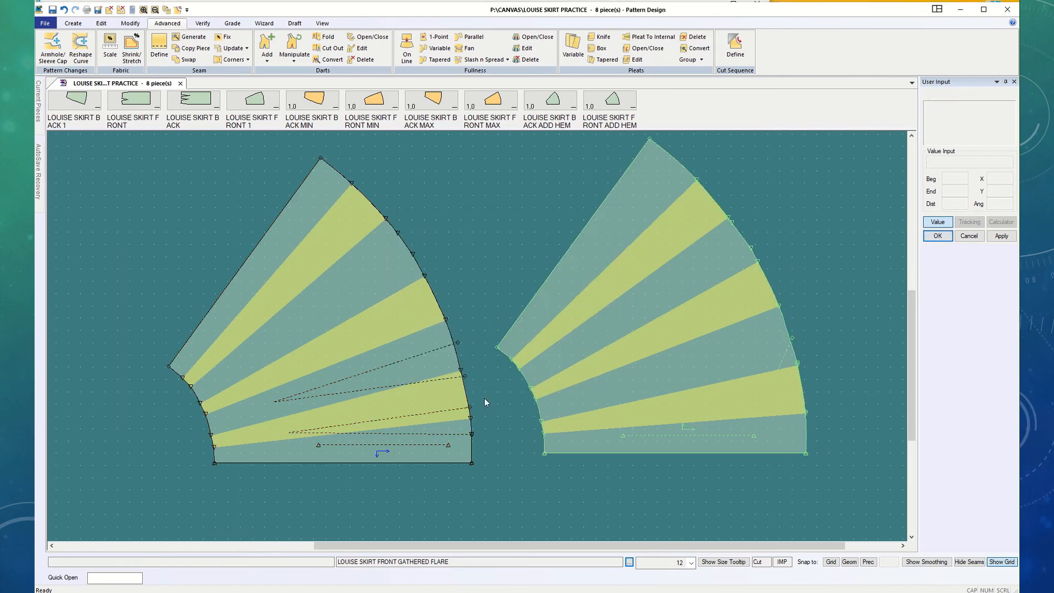
Step: Return the back and front gathered flare pieces from the work area to the piece menu
right_click(320, 344)
left_click(371, 477)
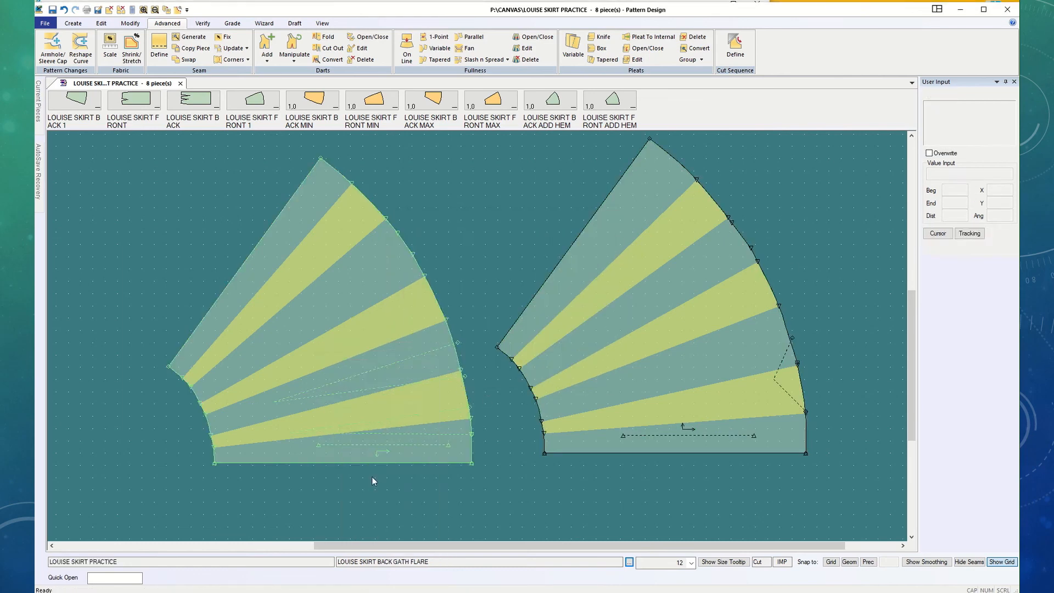
right_click(594, 378)
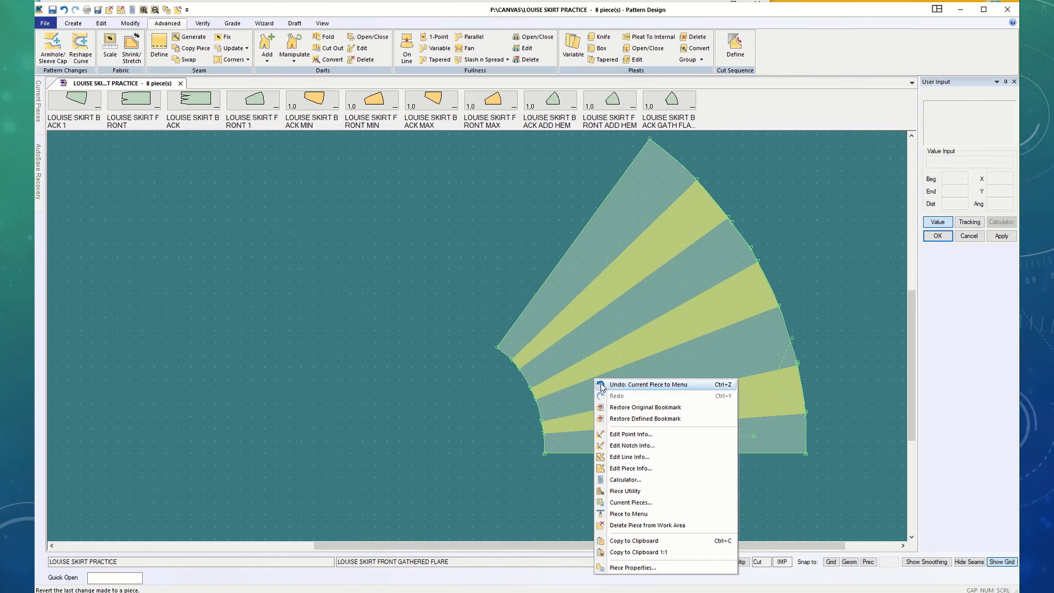
left_click(637, 517)
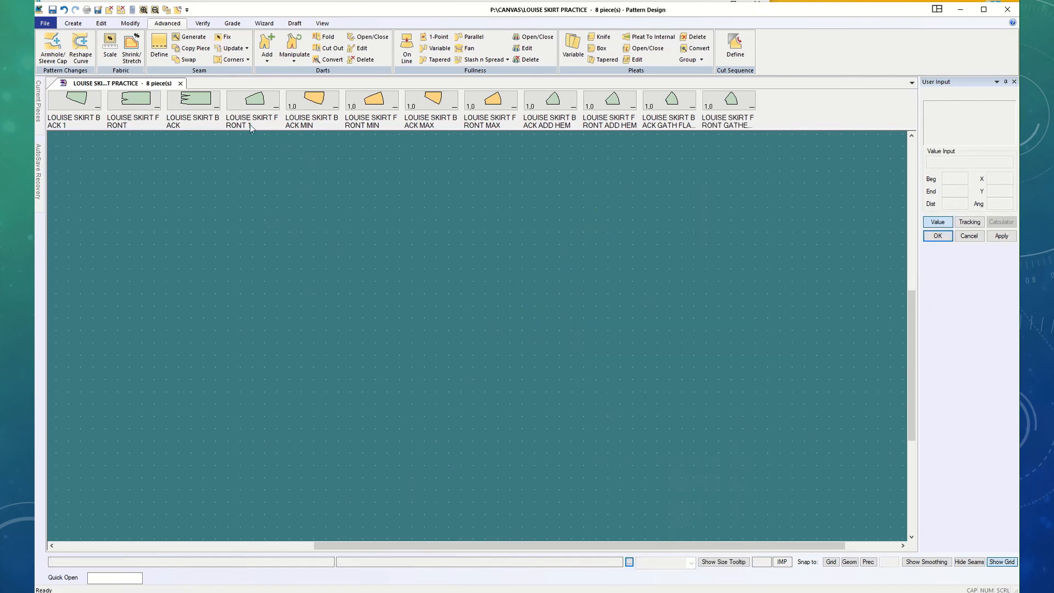